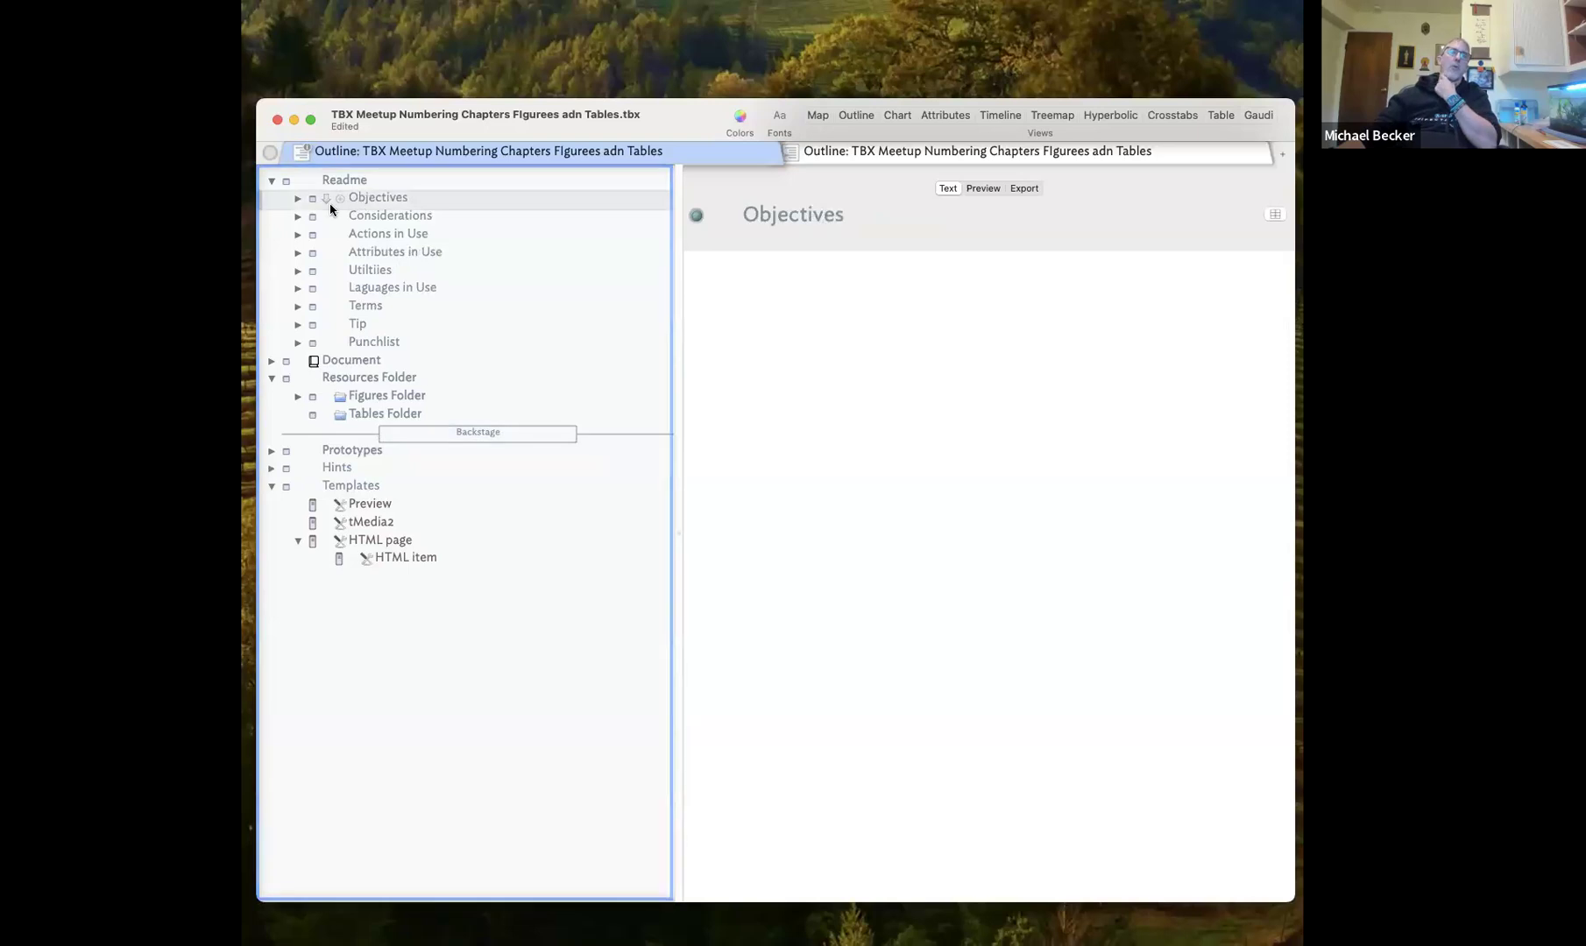
Rename the first note under Objectives to "Automated chapter and section numbering" and delete the "Automated section numbering" note
{"action": "left_click", "coordinate": [297, 199]}
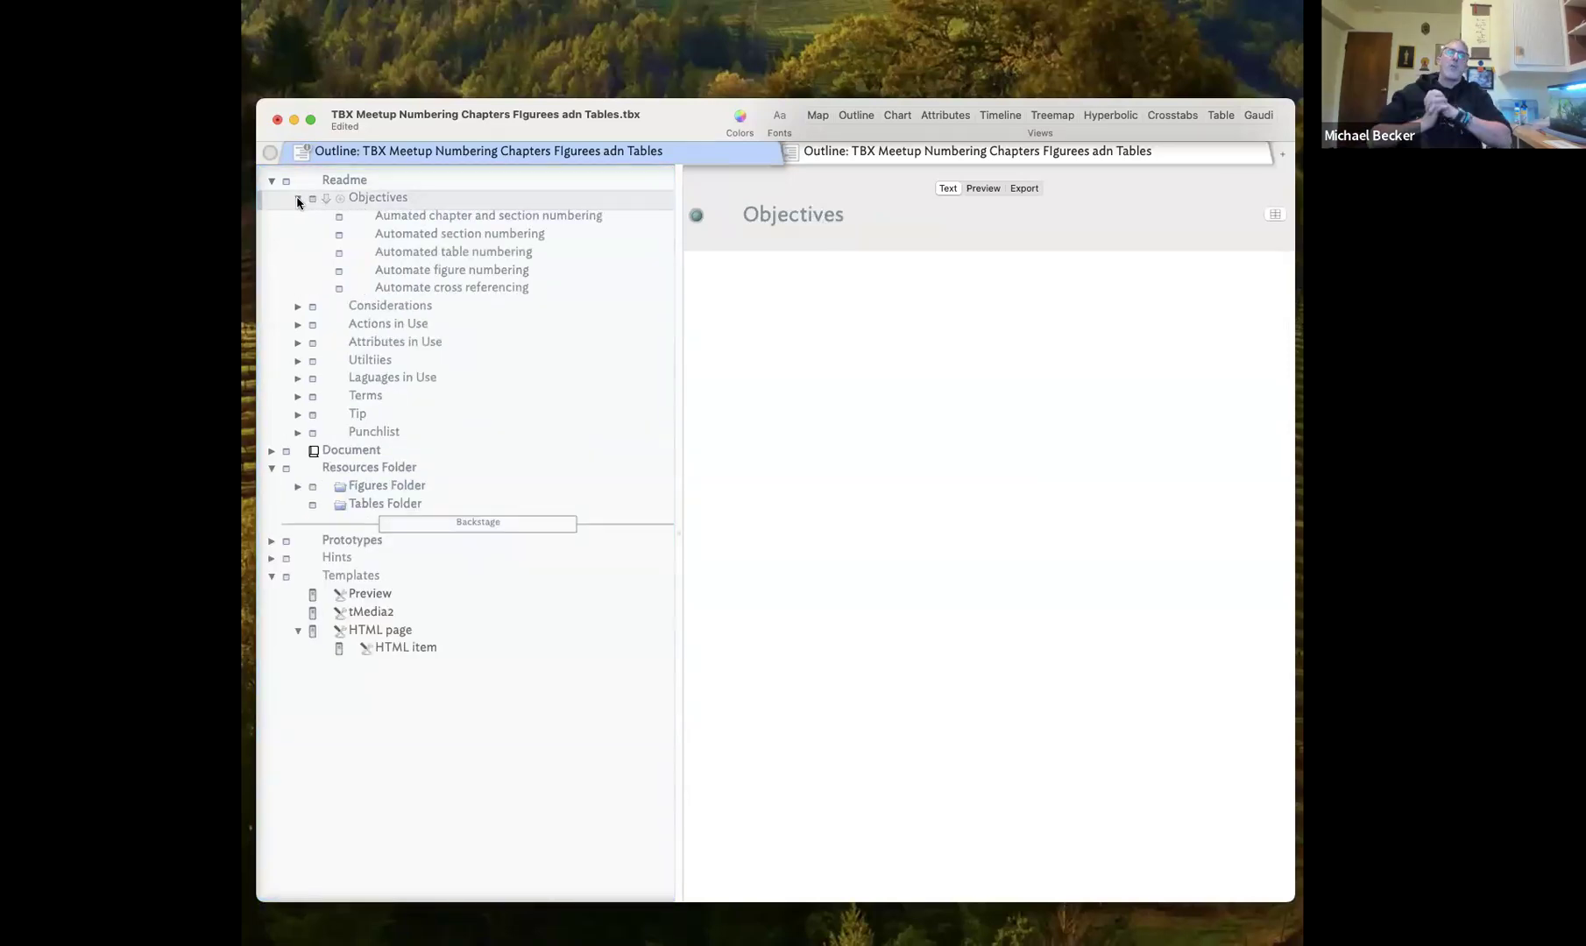
{"action": "left_click", "coordinate": [408, 217]}
{"action": "double_click", "coordinate": [392, 216]}
{"action": "type", "text": "Automated"}
{"action": "left_click", "coordinate": [884, 517]}
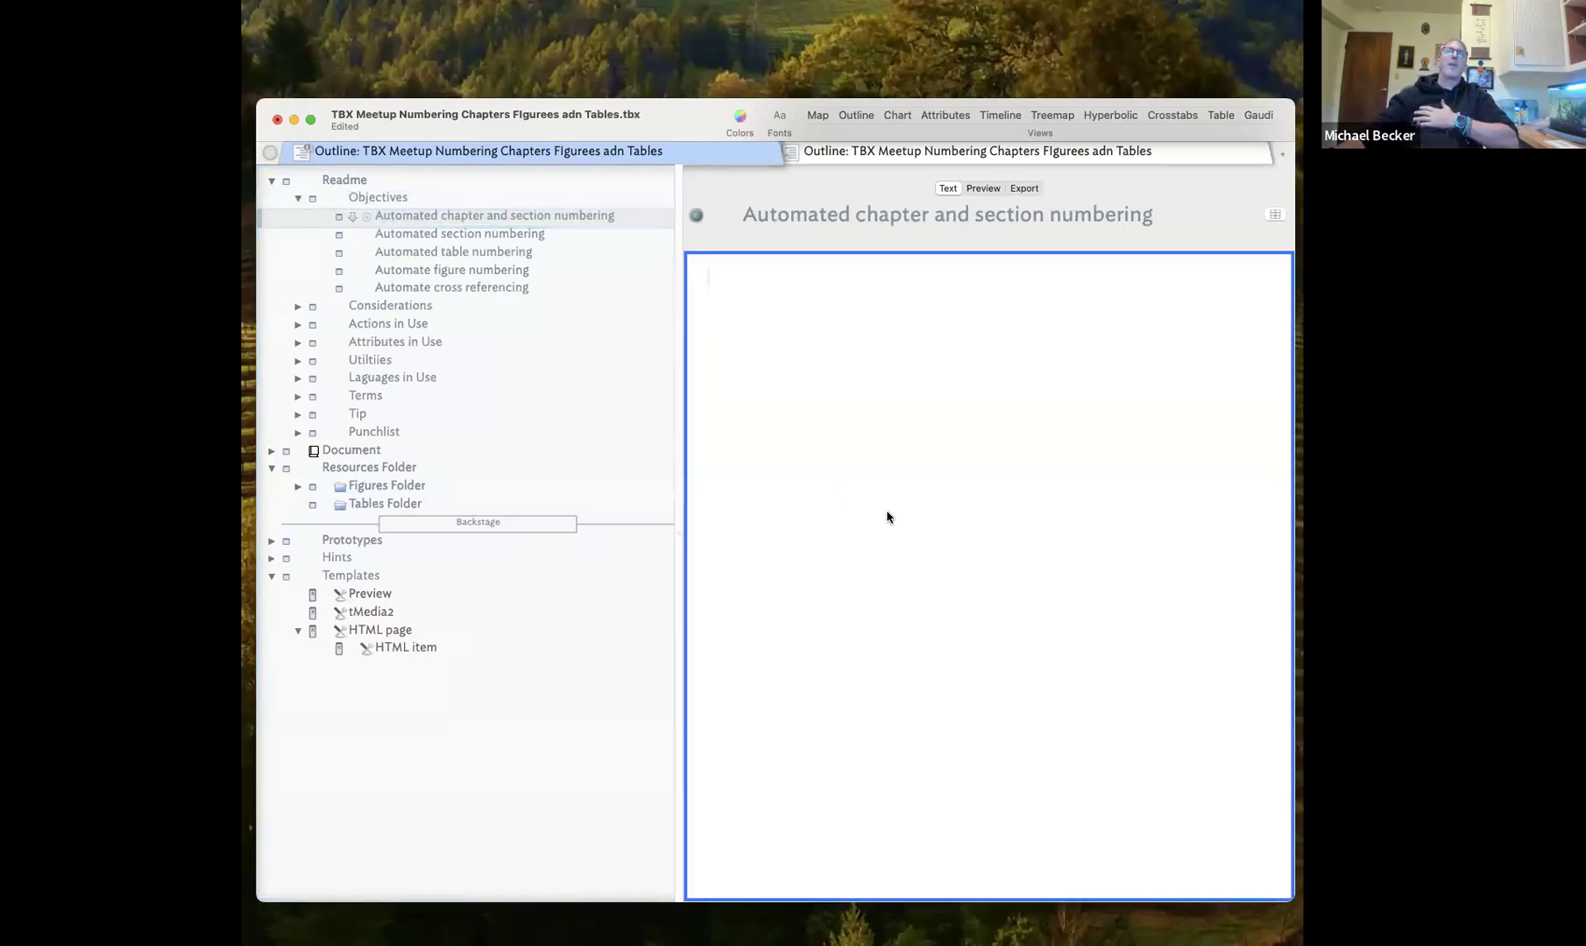
{"action": "left_click", "coordinate": [506, 241]}
{"action": "key", "text": "Delete"}
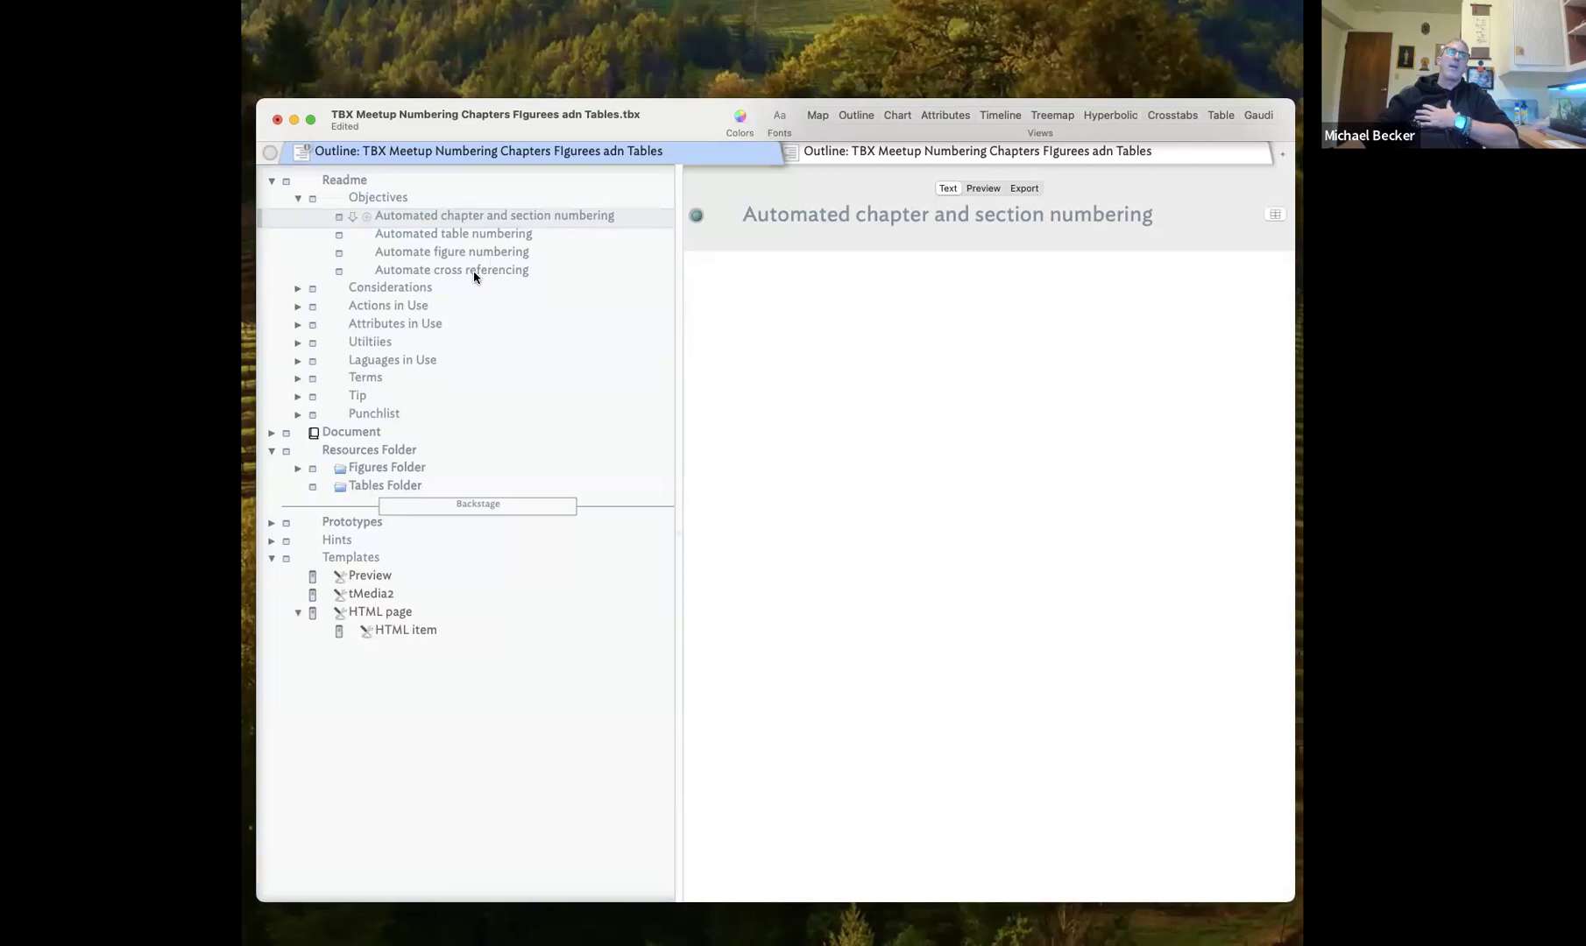
Correct the figure objective's title to "Automated figure numbering"
{"action": "left_click", "coordinate": [433, 251]}
{"action": "left_click", "coordinate": [436, 252]}
{"action": "type", "text": "d"}
{"action": "left_click", "coordinate": [433, 271]}
{"action": "double_click", "coordinate": [436, 253]}
{"action": "left_click", "coordinate": [435, 253]}
{"action": "key", "text": "BackSpace"}
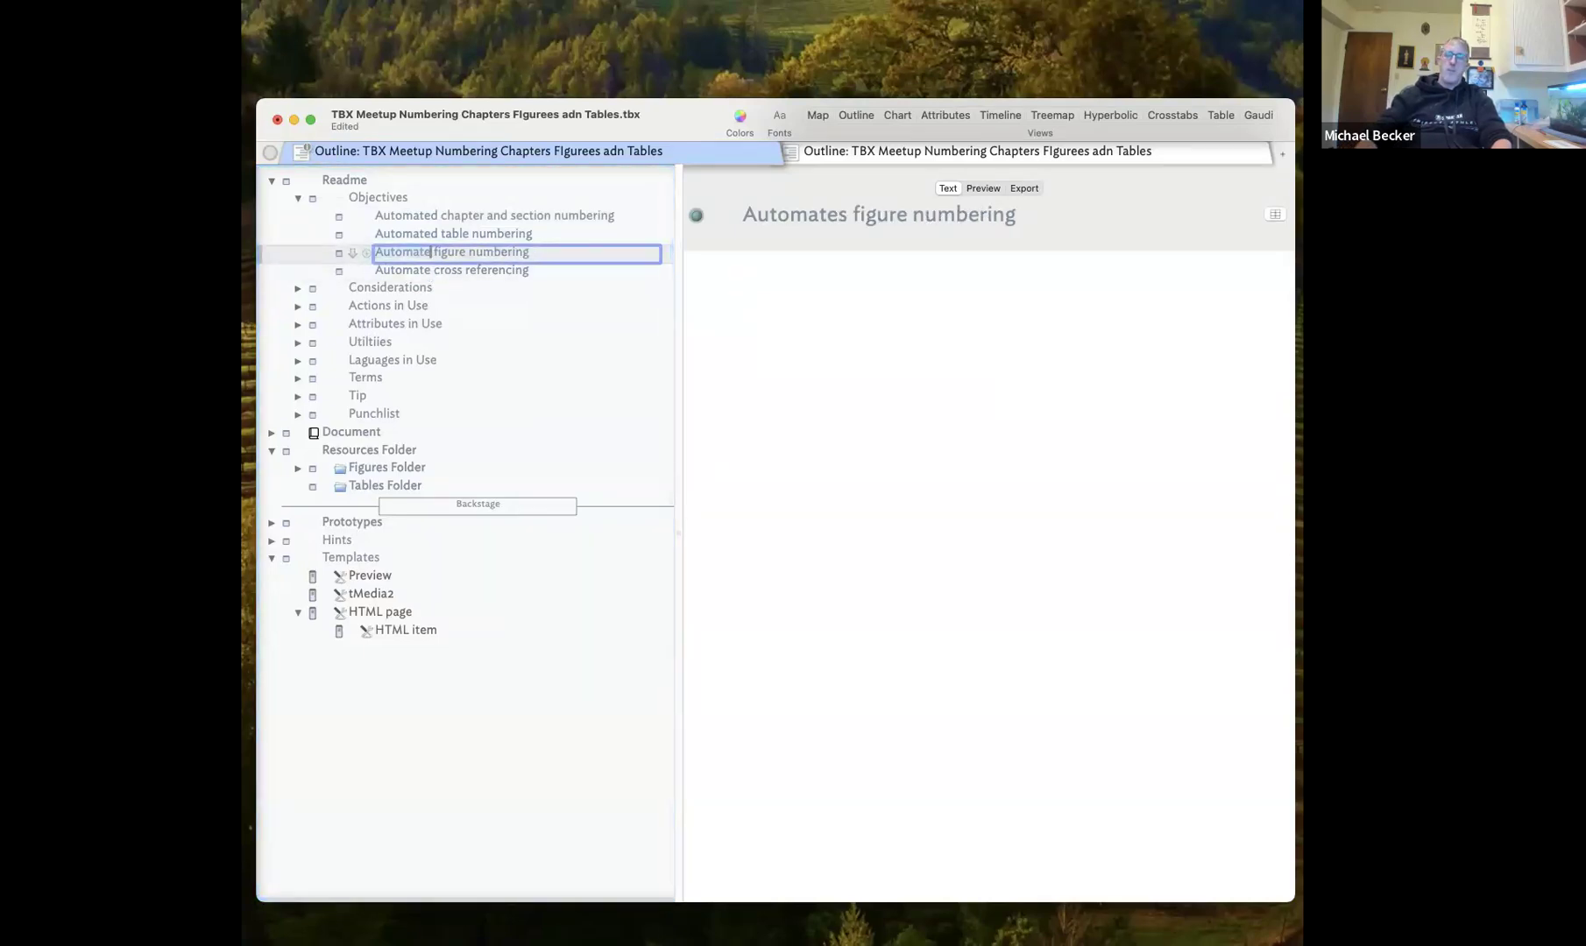
{"action": "type", "text": "d"}
Correct the cross-referencing objective's title to "Automated cross referencing"
{"action": "left_click", "coordinate": [429, 271]}
{"action": "left_click", "coordinate": [428, 271]}
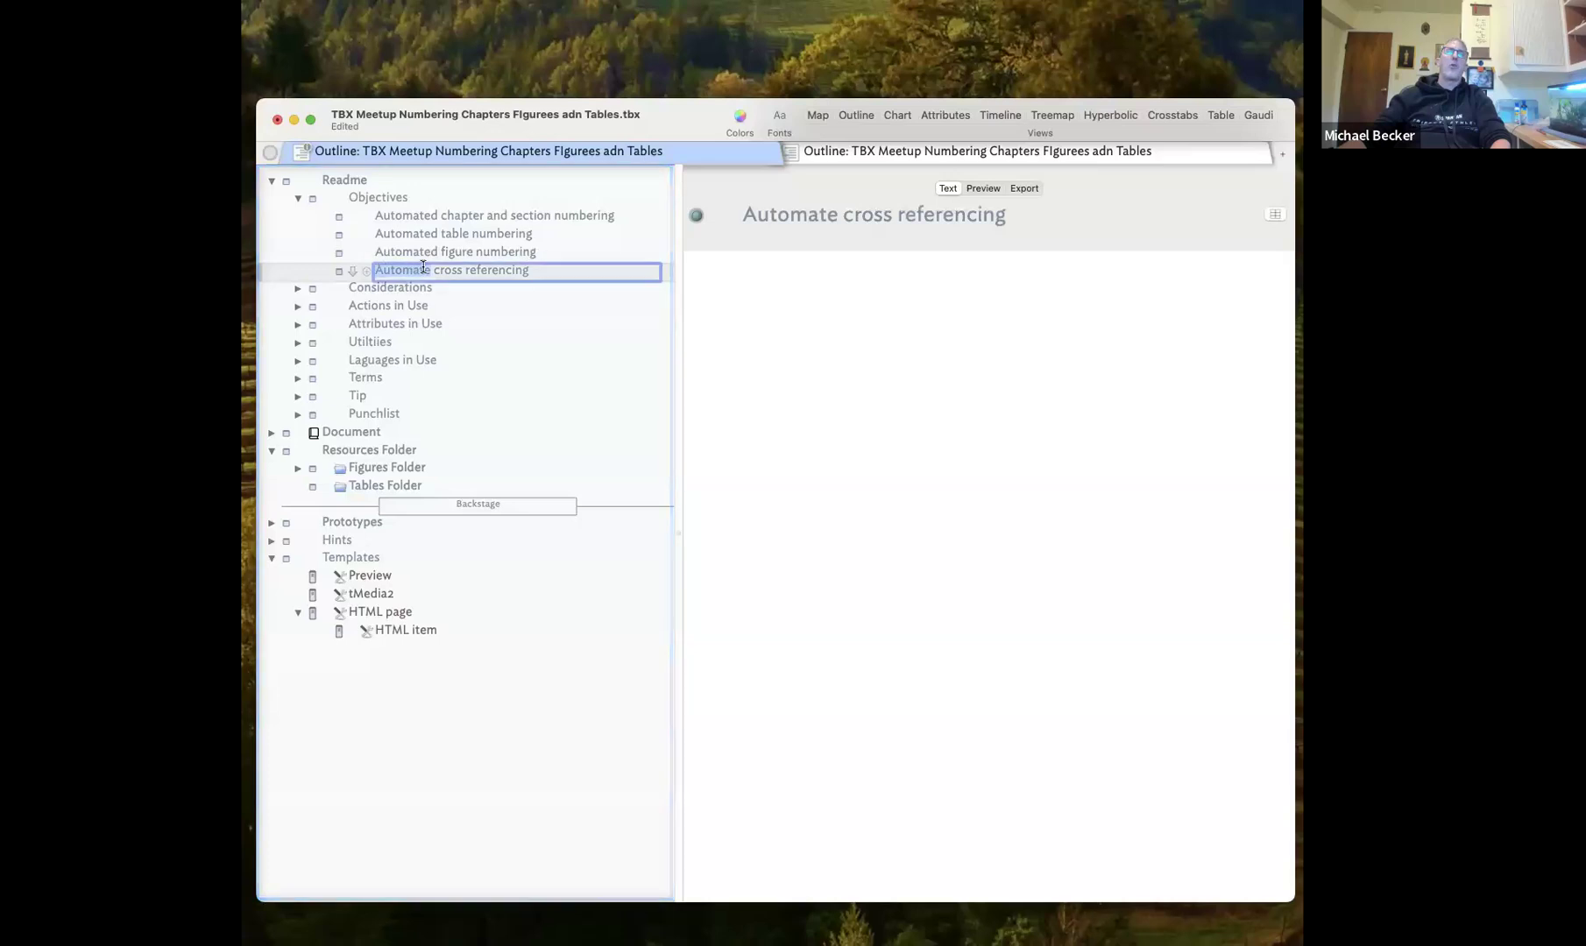
{"action": "key", "text": "Right"}
{"action": "key", "text": "Right"}
{"action": "left_click", "coordinate": [685, 386]}
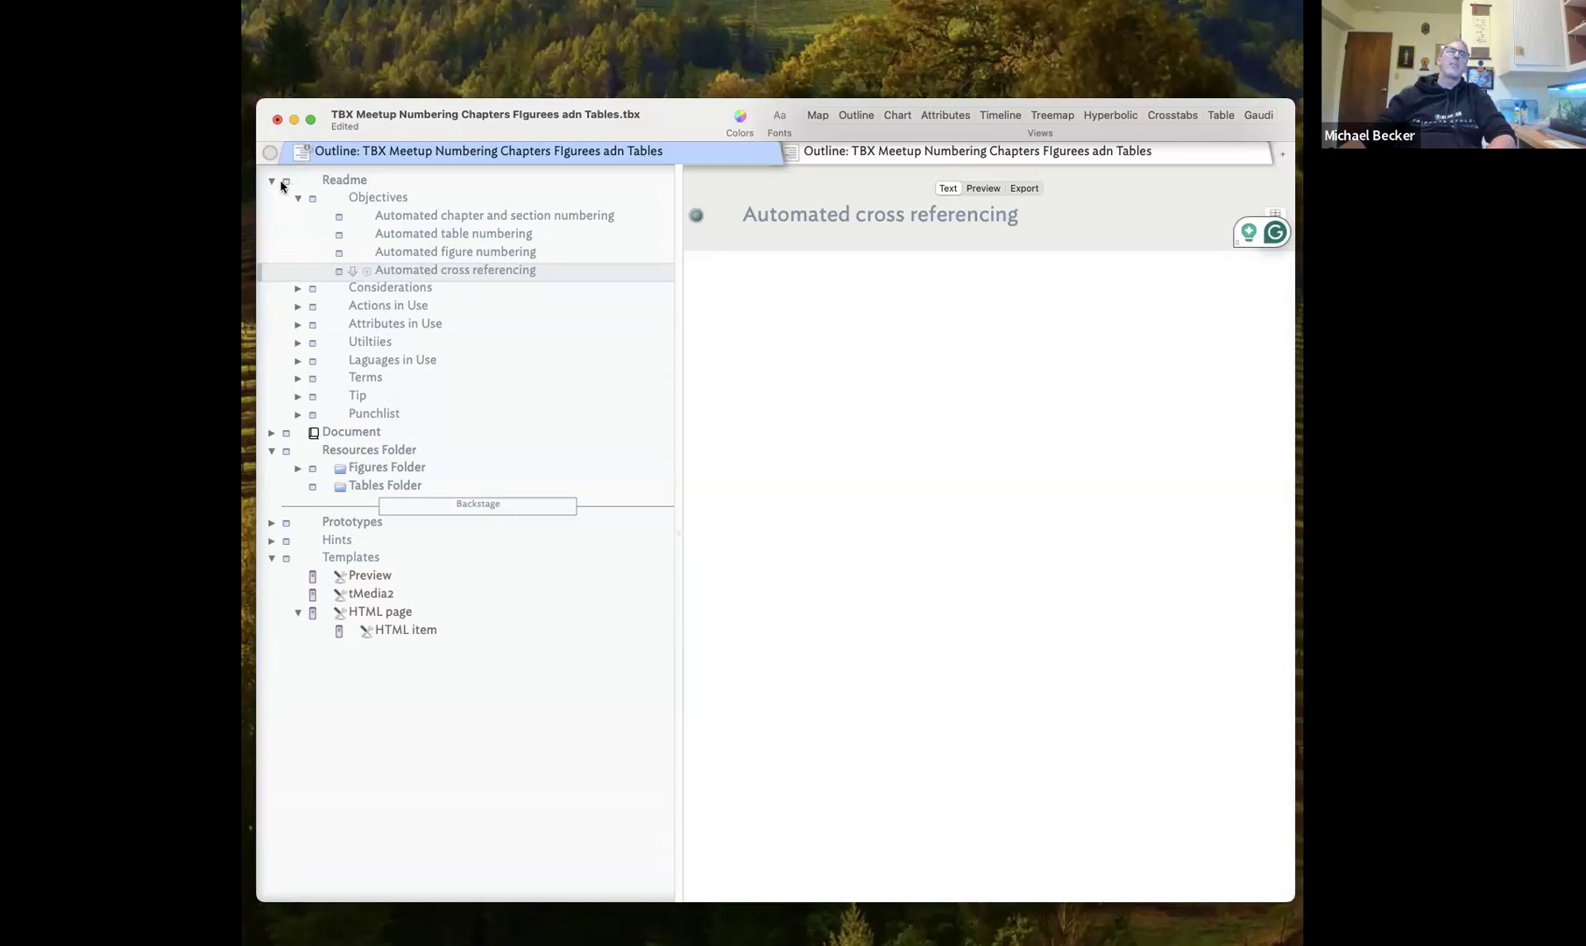
Collapse the Readme container and insert separators below Readme and below Document in the outline
{"action": "left_click", "coordinate": [326, 186]}
{"action": "key", "text": "Left"}
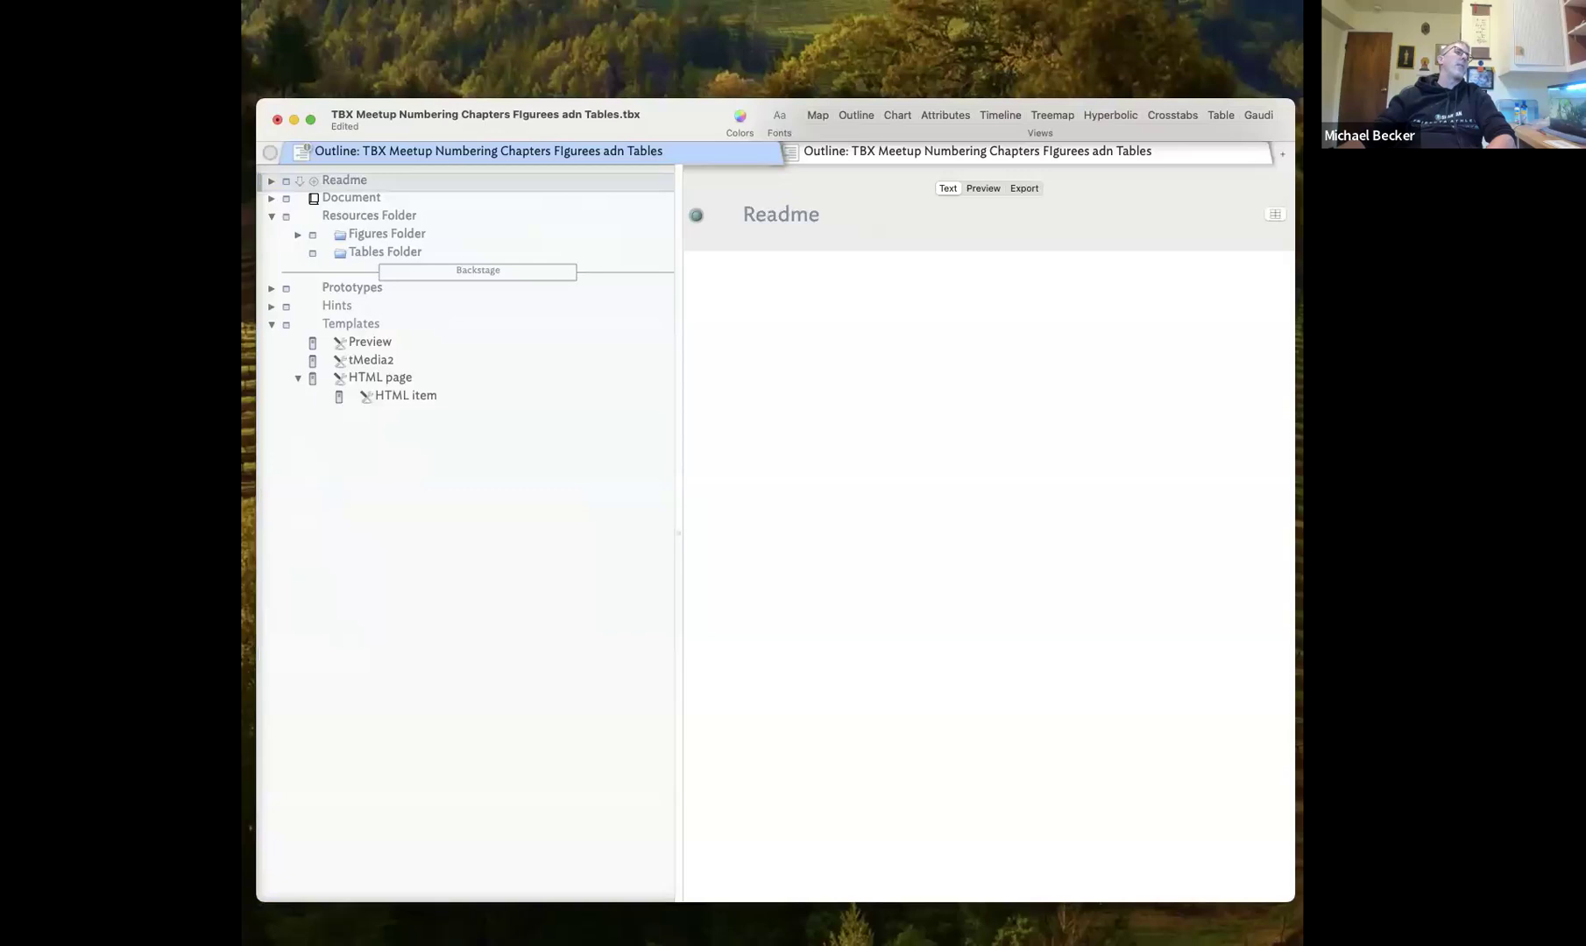
{"action": "key", "text": "Return"}
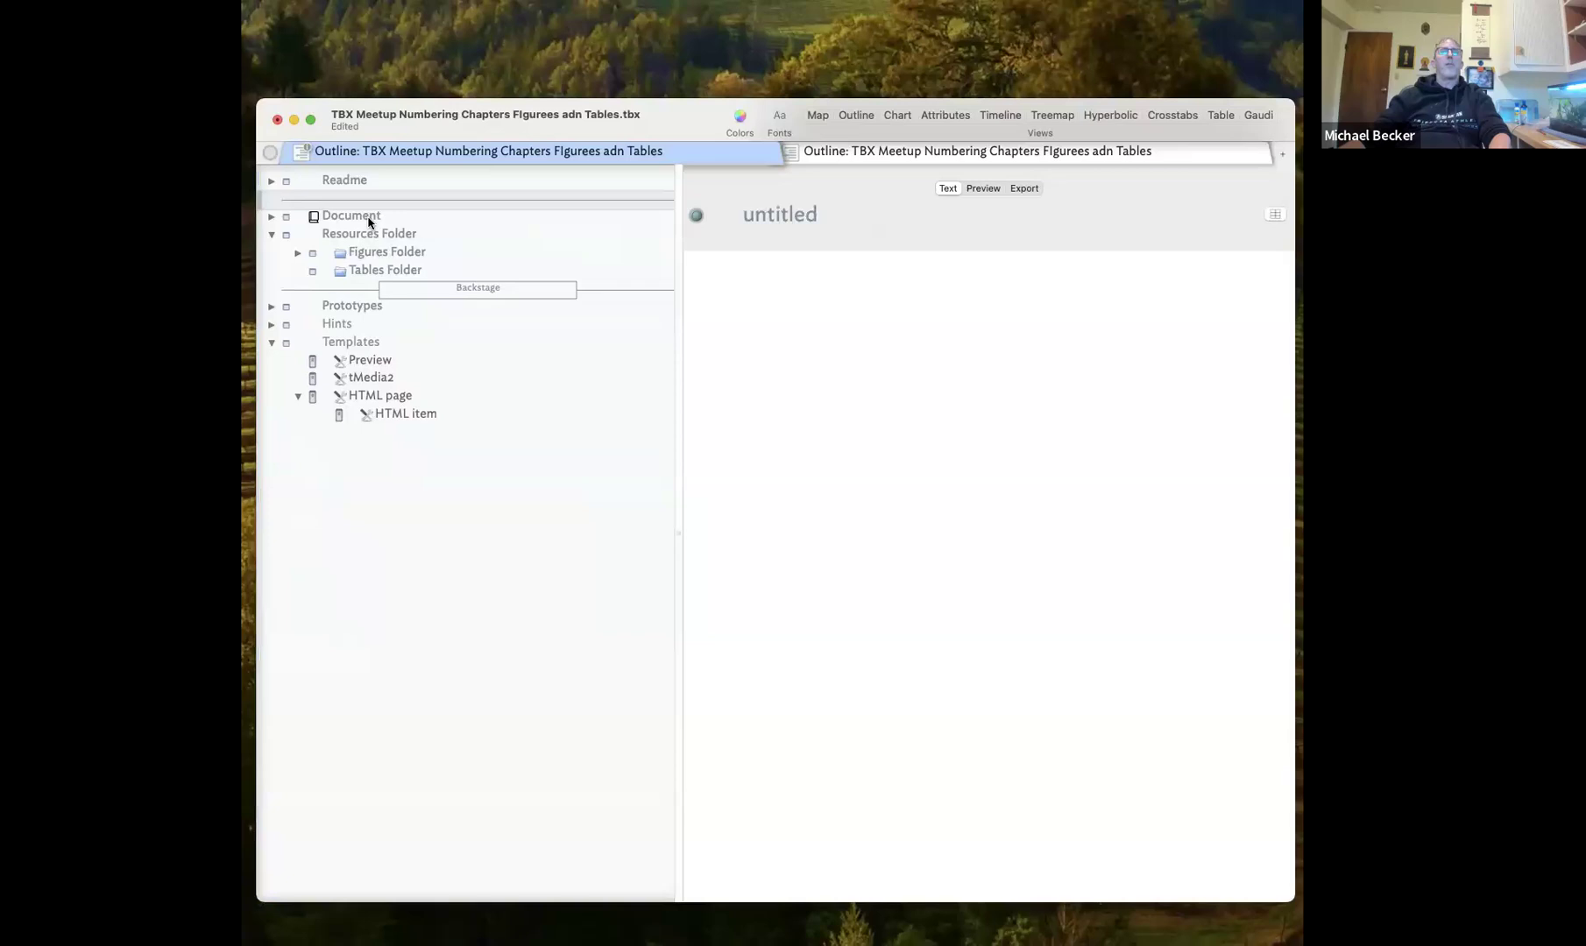
{"action": "left_click", "coordinate": [368, 221]}
{"action": "key", "text": "Return"}
Expand Document and collapse its sections 1.1, 1.2, 1.3, 2.1 and 2.2 in the outline
{"action": "left_click", "coordinate": [271, 219]}
{"action": "left_click", "coordinate": [323, 253]}
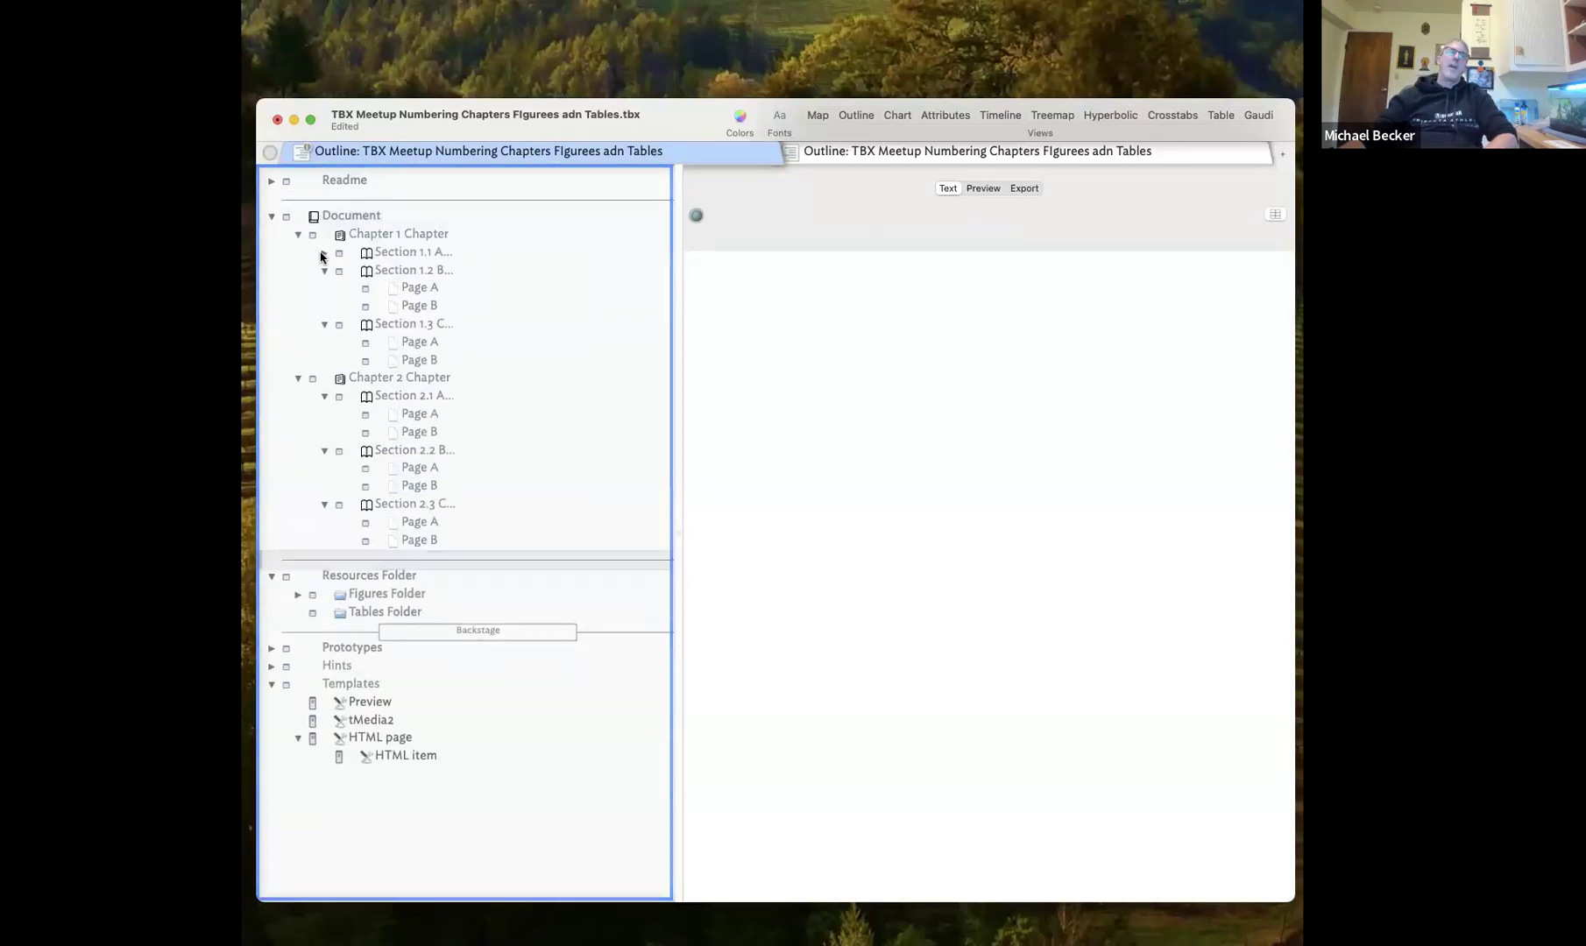
{"action": "left_click", "coordinate": [324, 271]}
{"action": "left_click", "coordinate": [315, 304]}
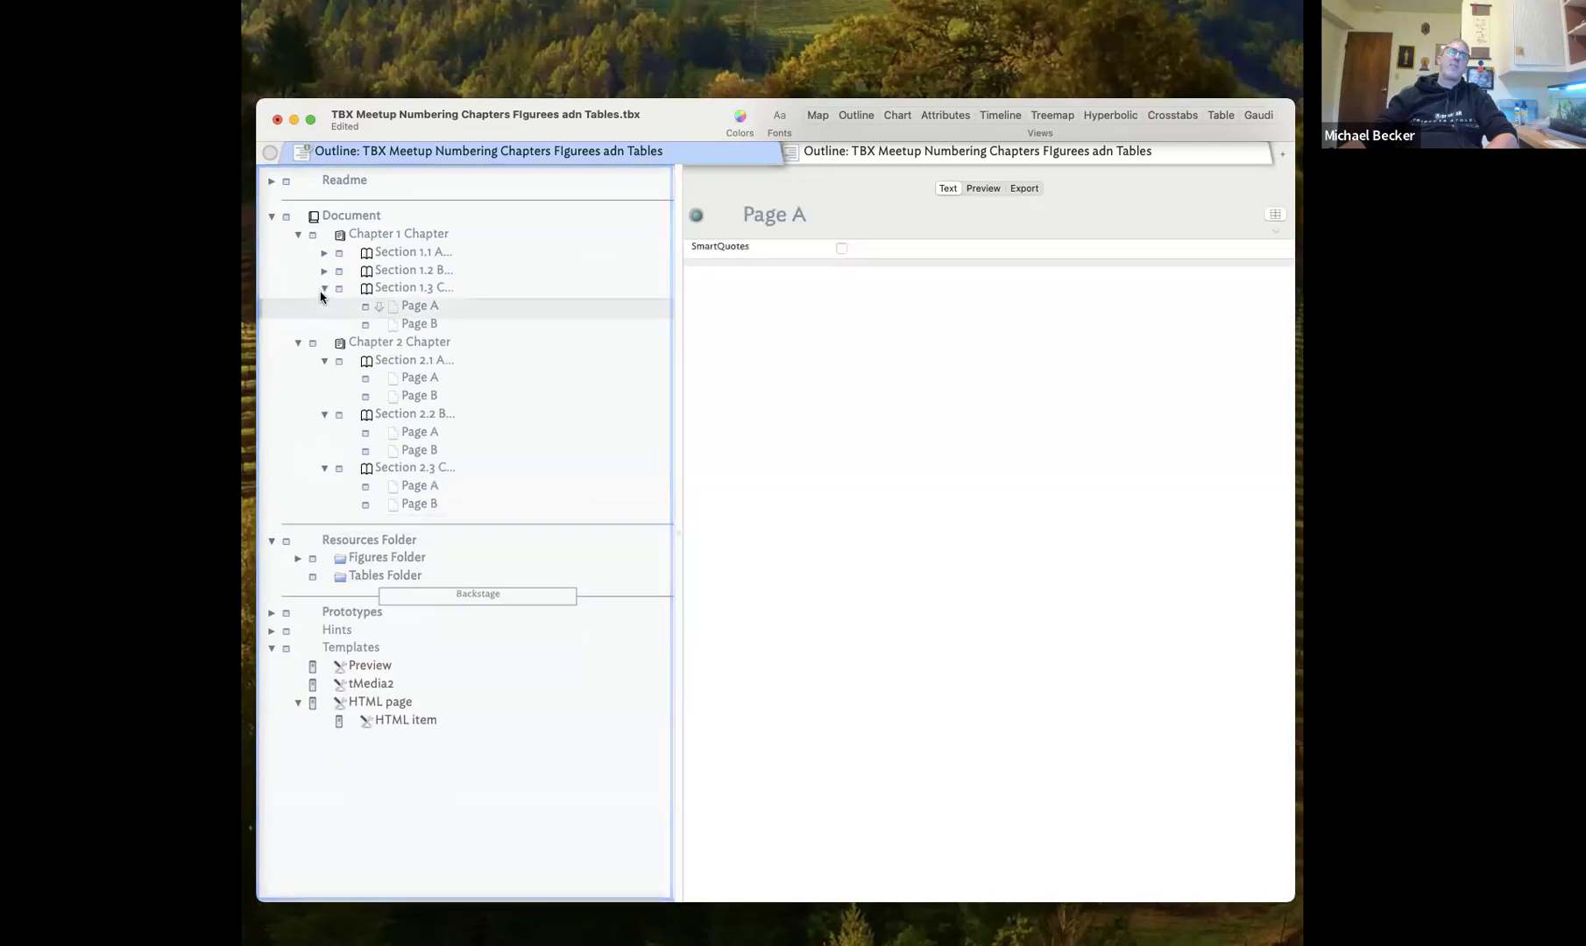
{"action": "left_click", "coordinate": [325, 288]}
{"action": "left_click", "coordinate": [317, 305]}
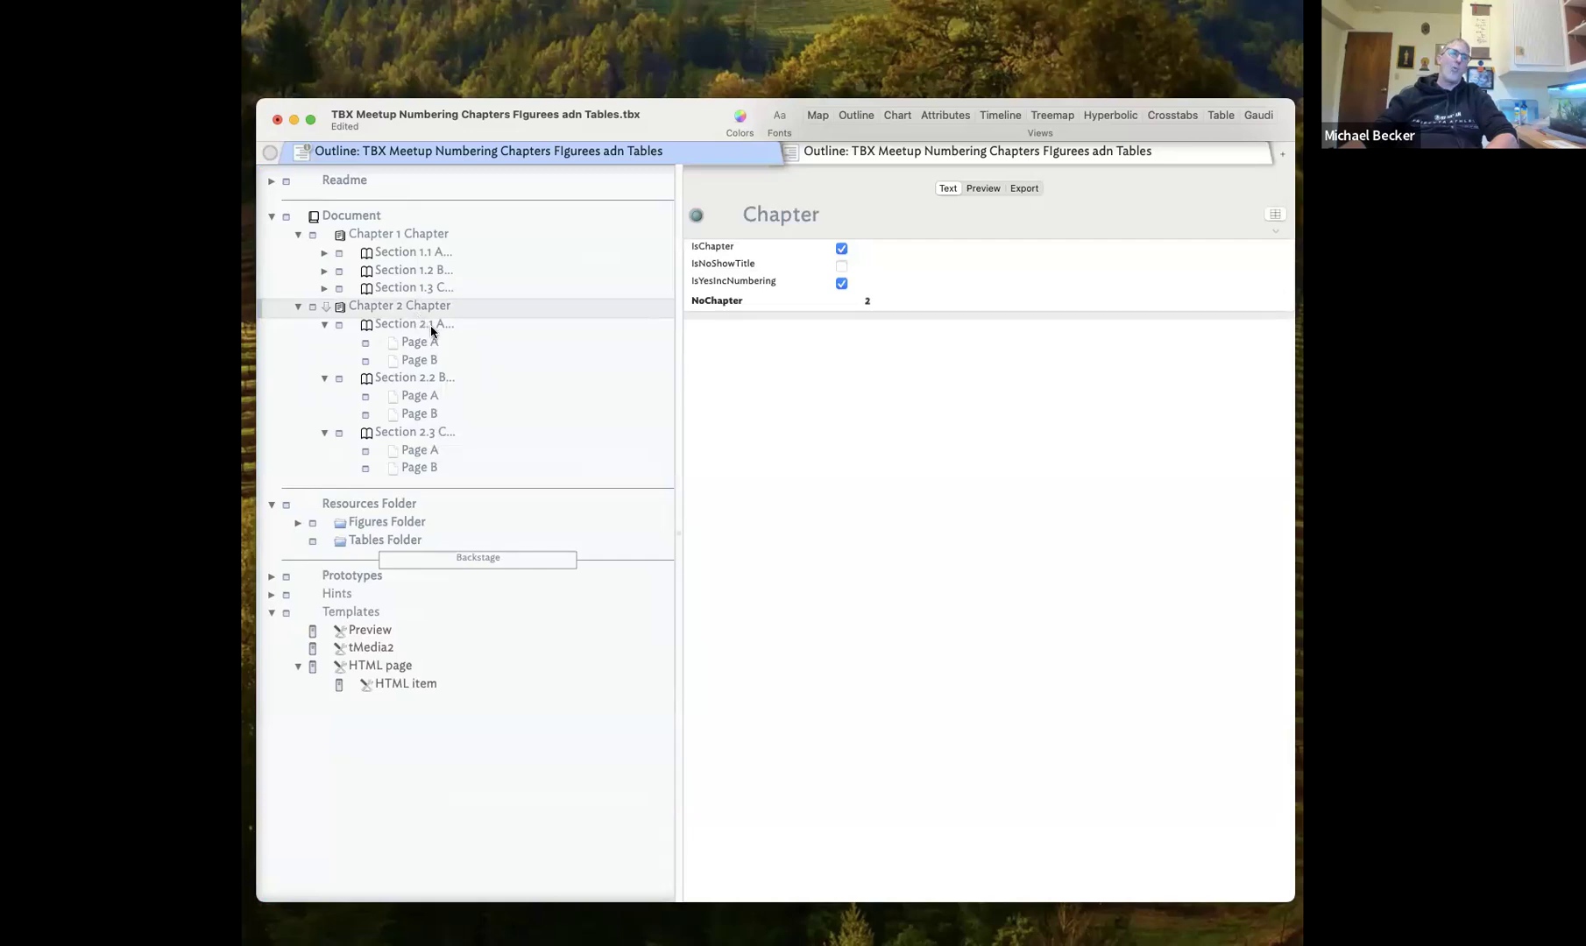
{"action": "left_click", "coordinate": [324, 324]}
{"action": "left_click", "coordinate": [324, 342]}
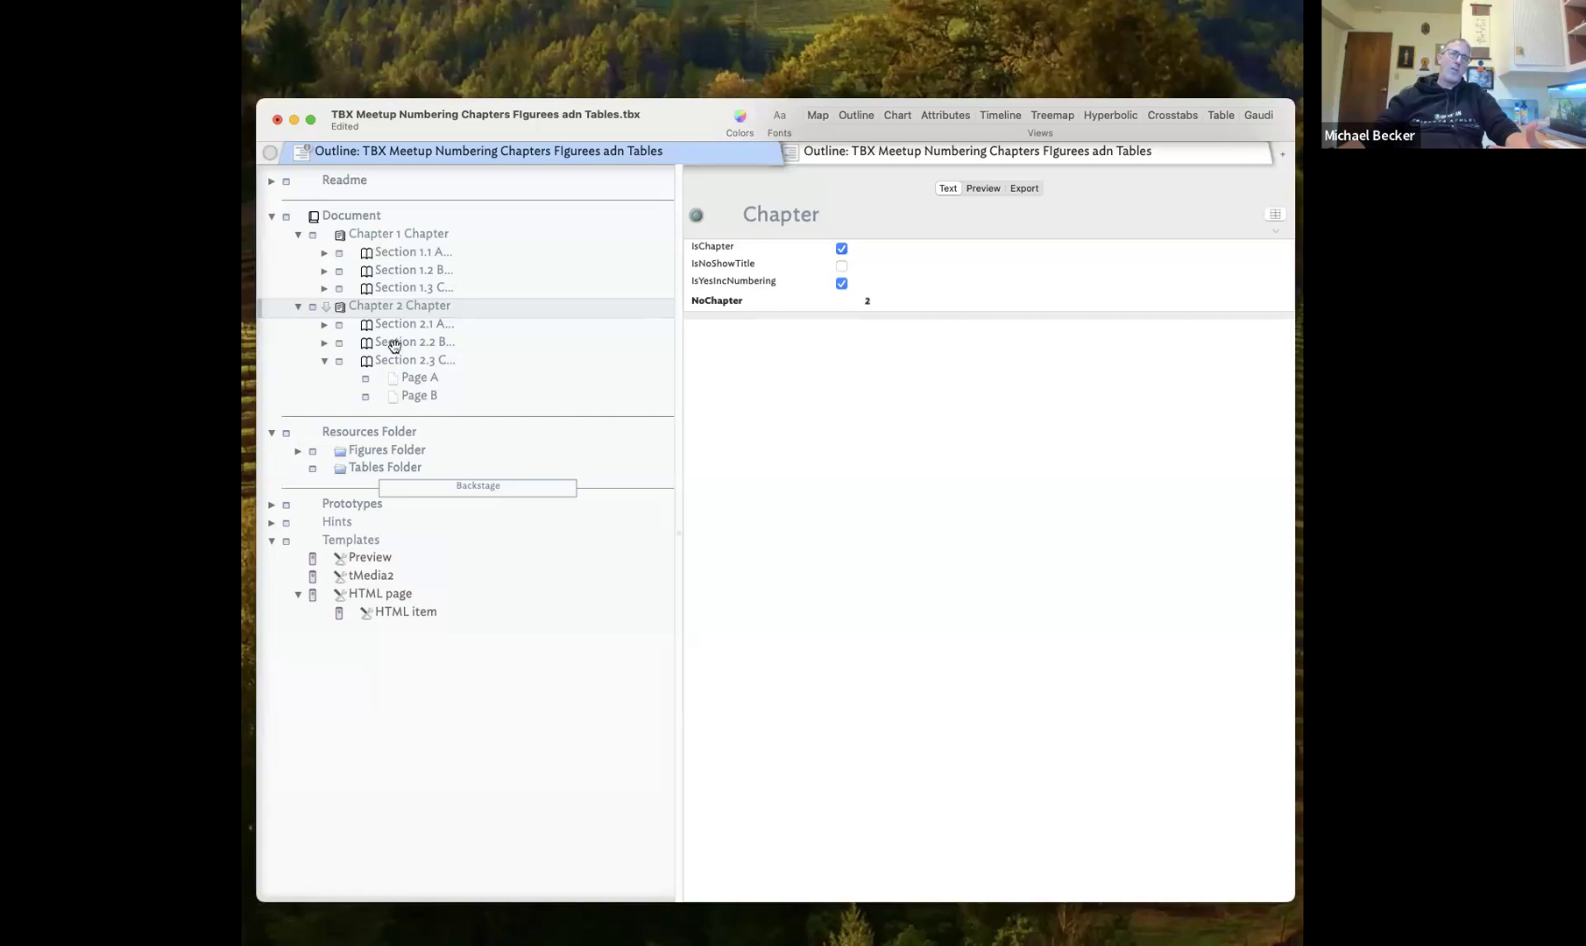
Preview the numbered figures on Page A and Page B of Section 1.1, then show Page B's source text
{"action": "left_click", "coordinate": [325, 253]}
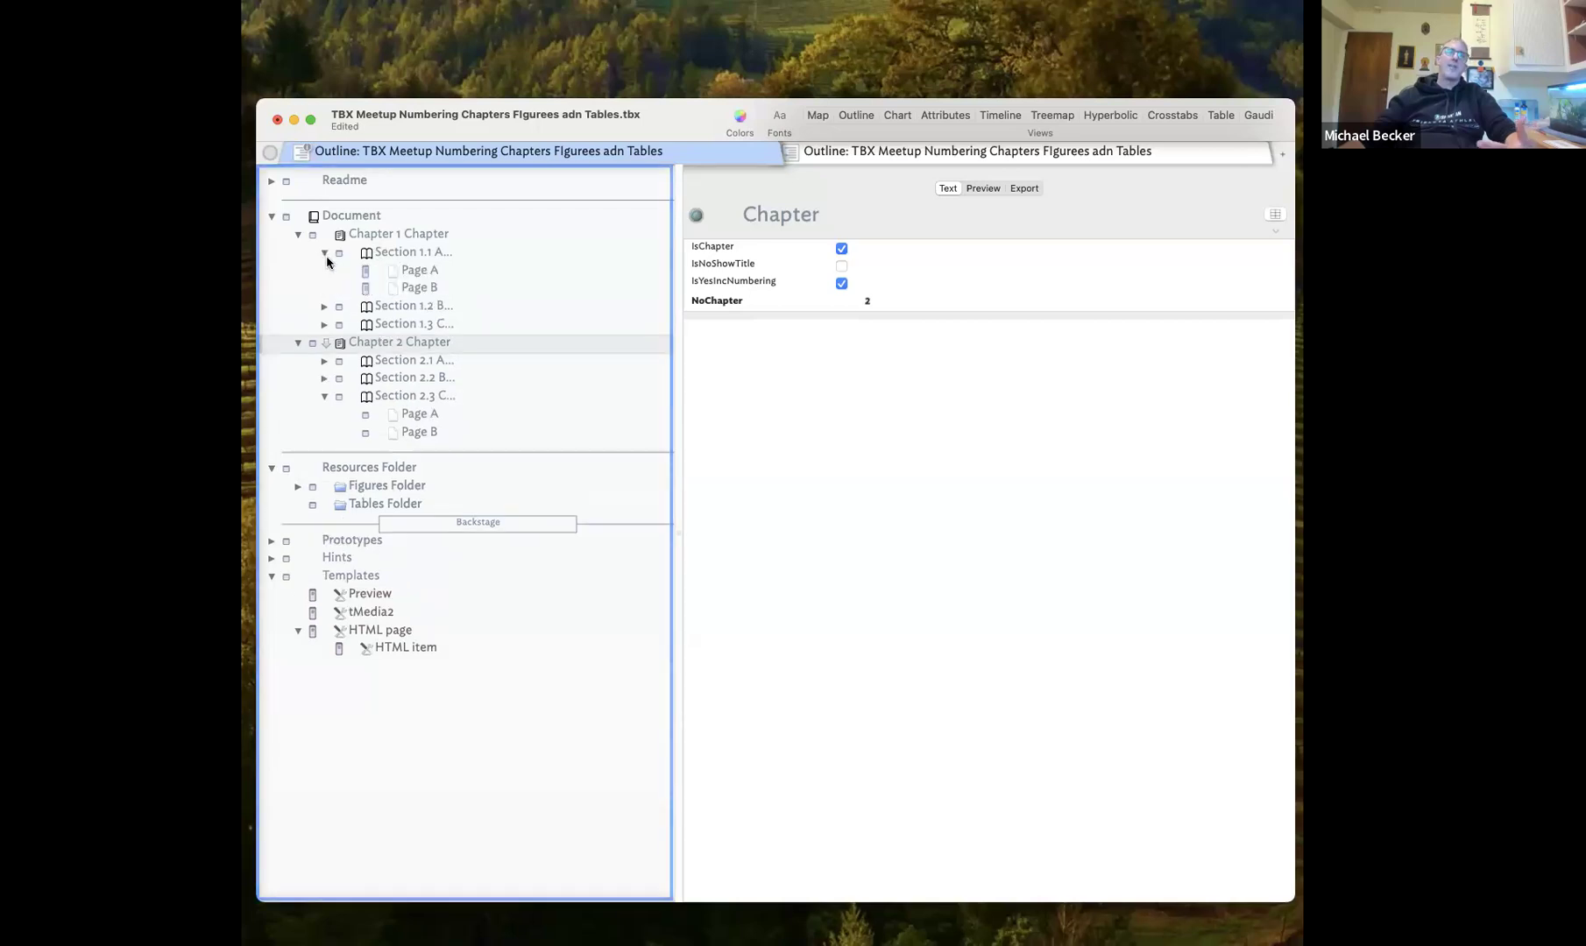
{"action": "left_click", "coordinate": [394, 273]}
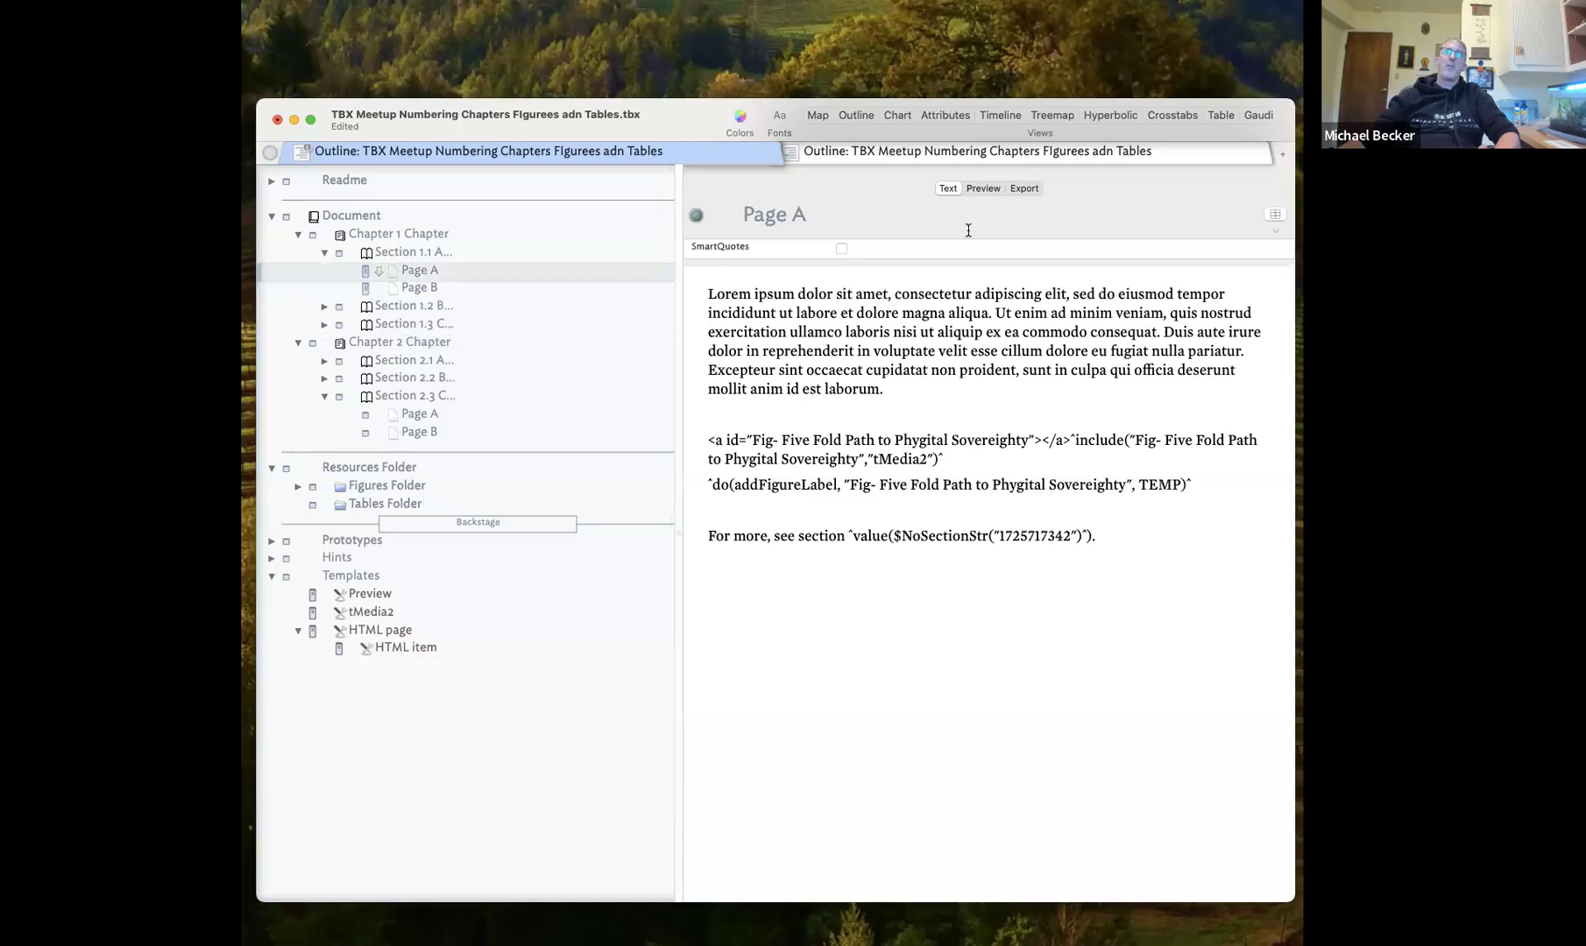
{"action": "left_click", "coordinate": [981, 189]}
{"action": "scroll", "coordinate": [905, 747], "scroll_direction": "down", "scroll_amount": 1}
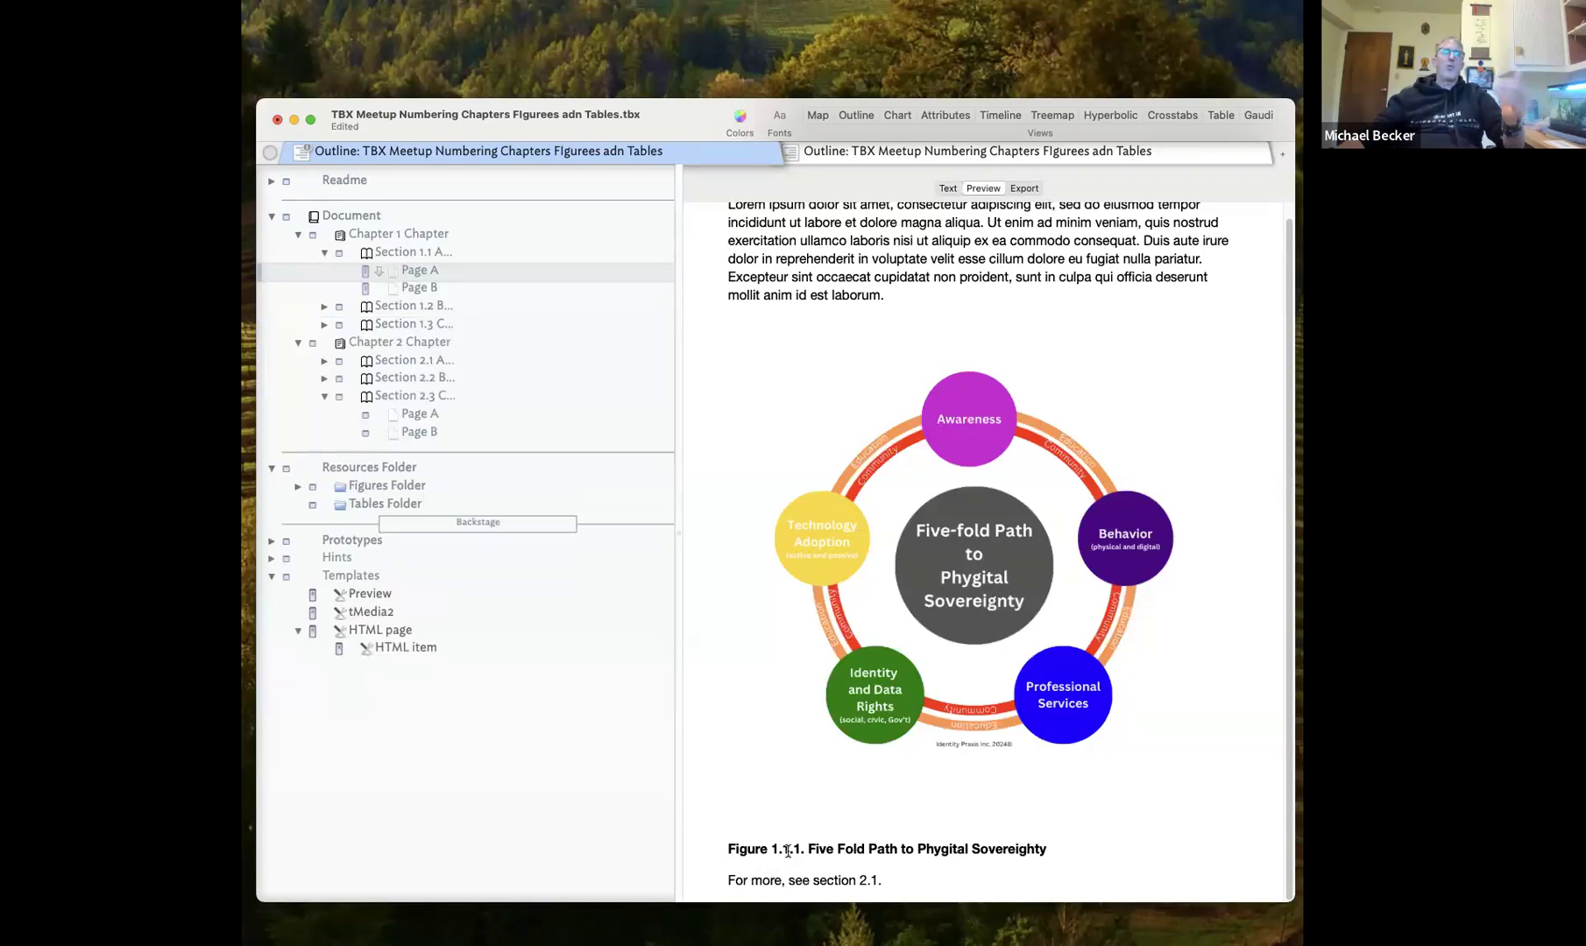
{"action": "left_click", "coordinate": [456, 293]}
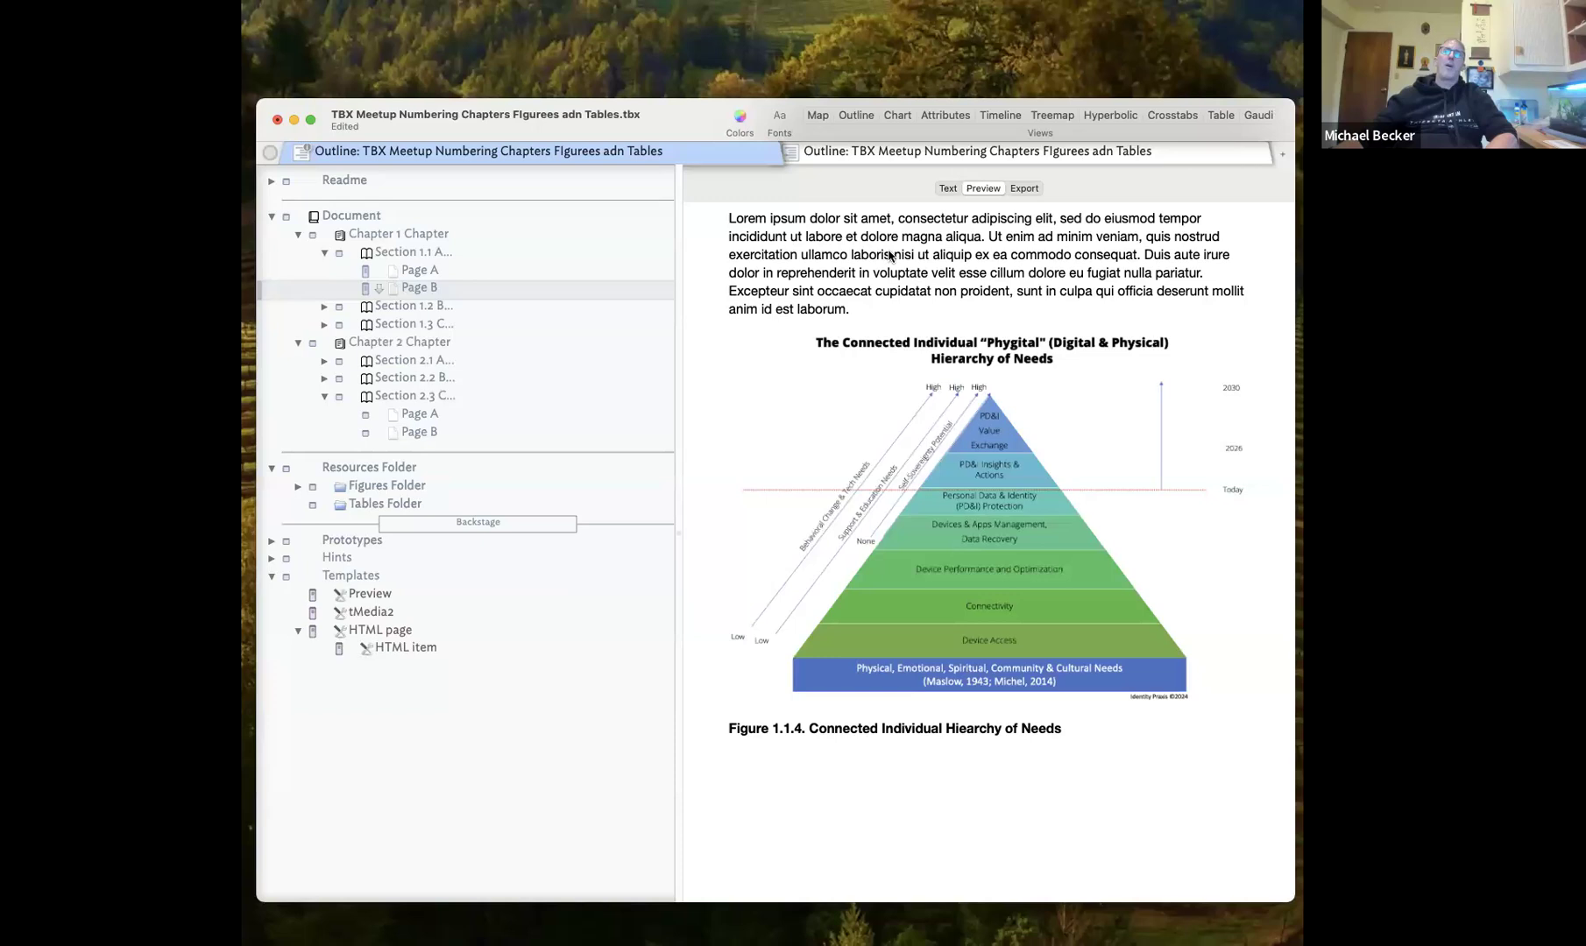
{"action": "left_click", "coordinate": [937, 191]}
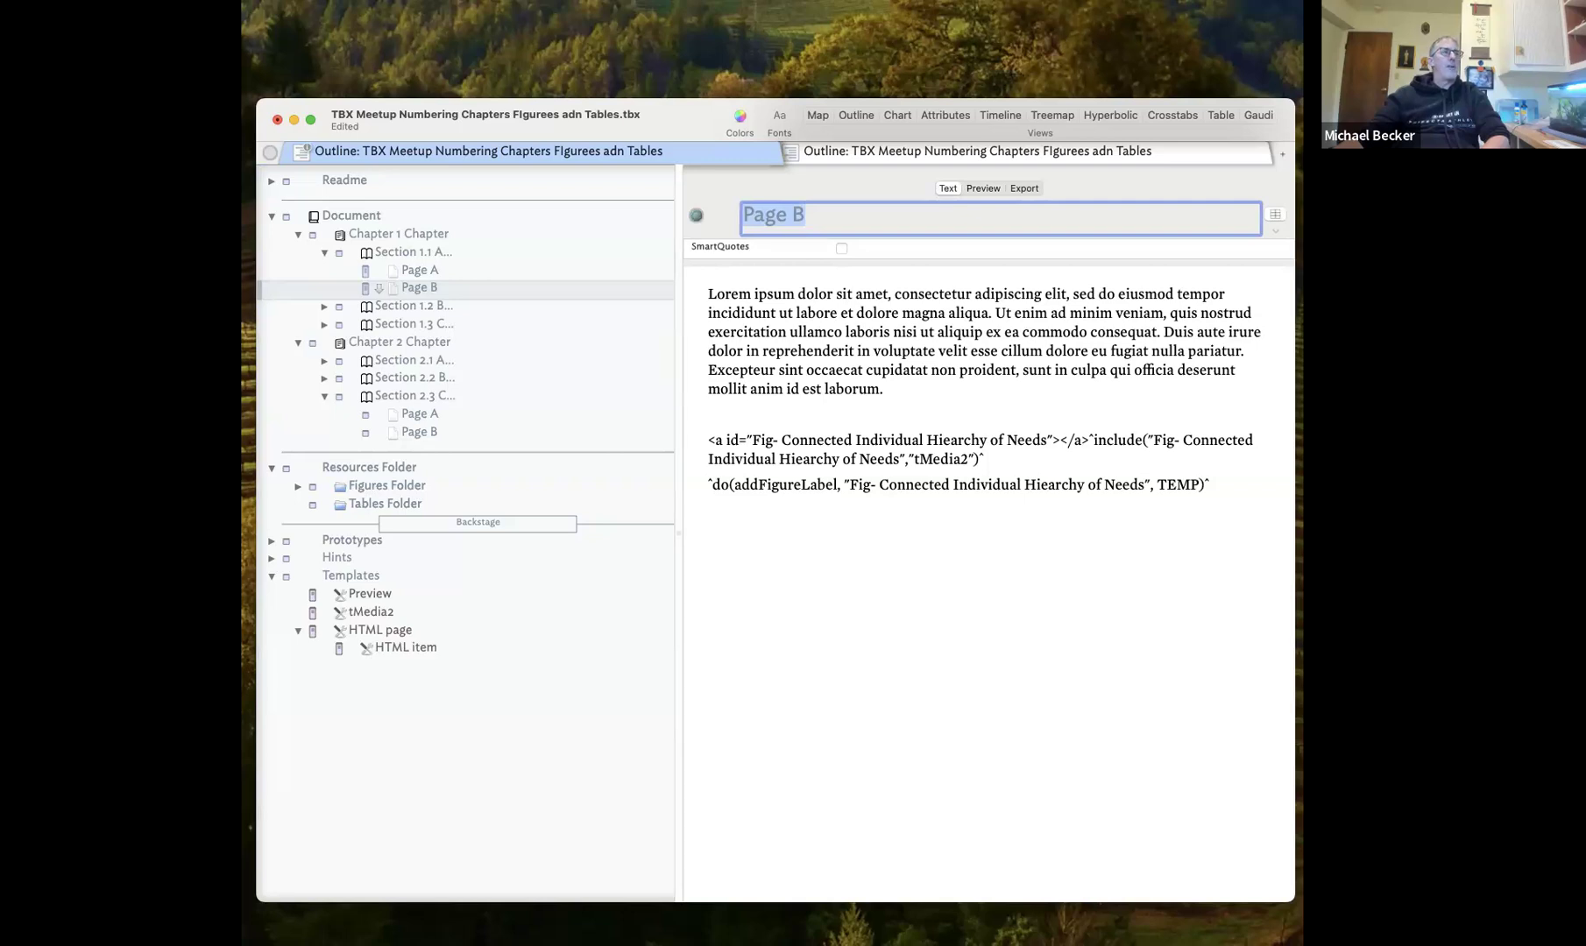
Create a new document and move and enlarge its window over the existing one
{"action": "key", "text": "super+n"}
{"action": "left_click_drag", "start_coordinate": [1251, 52], "coordinate": [525, 241]}
{"action": "left_click_drag", "start_coordinate": [1015, 698], "coordinate": [1125, 768]}
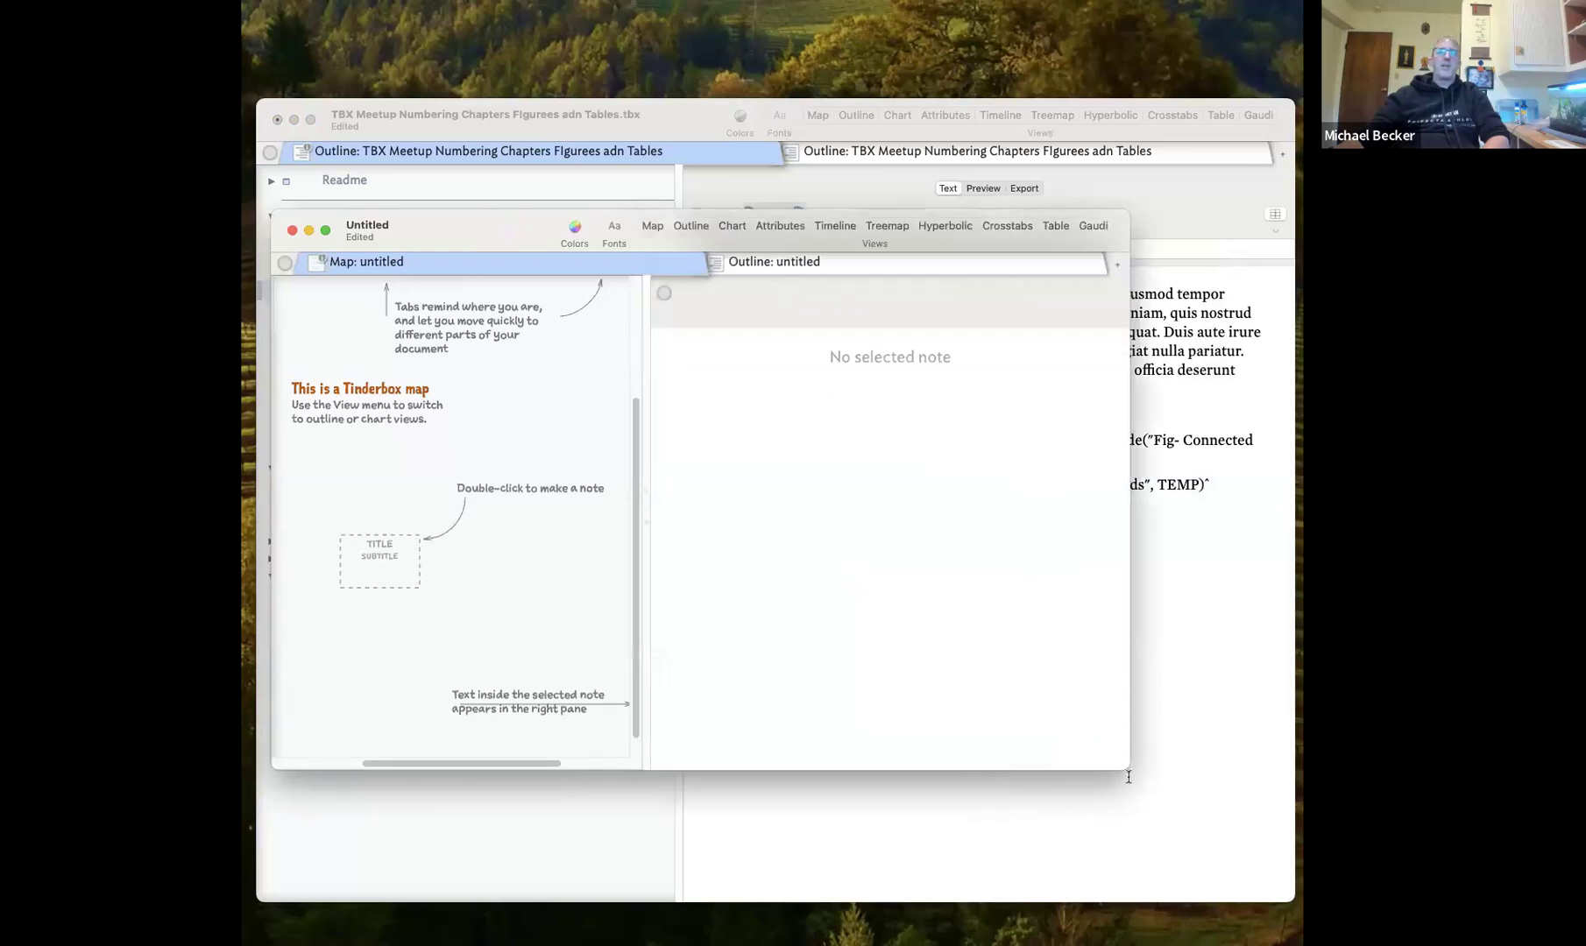
{"action": "left_click_drag", "start_coordinate": [471, 241], "coordinate": [527, 307]}
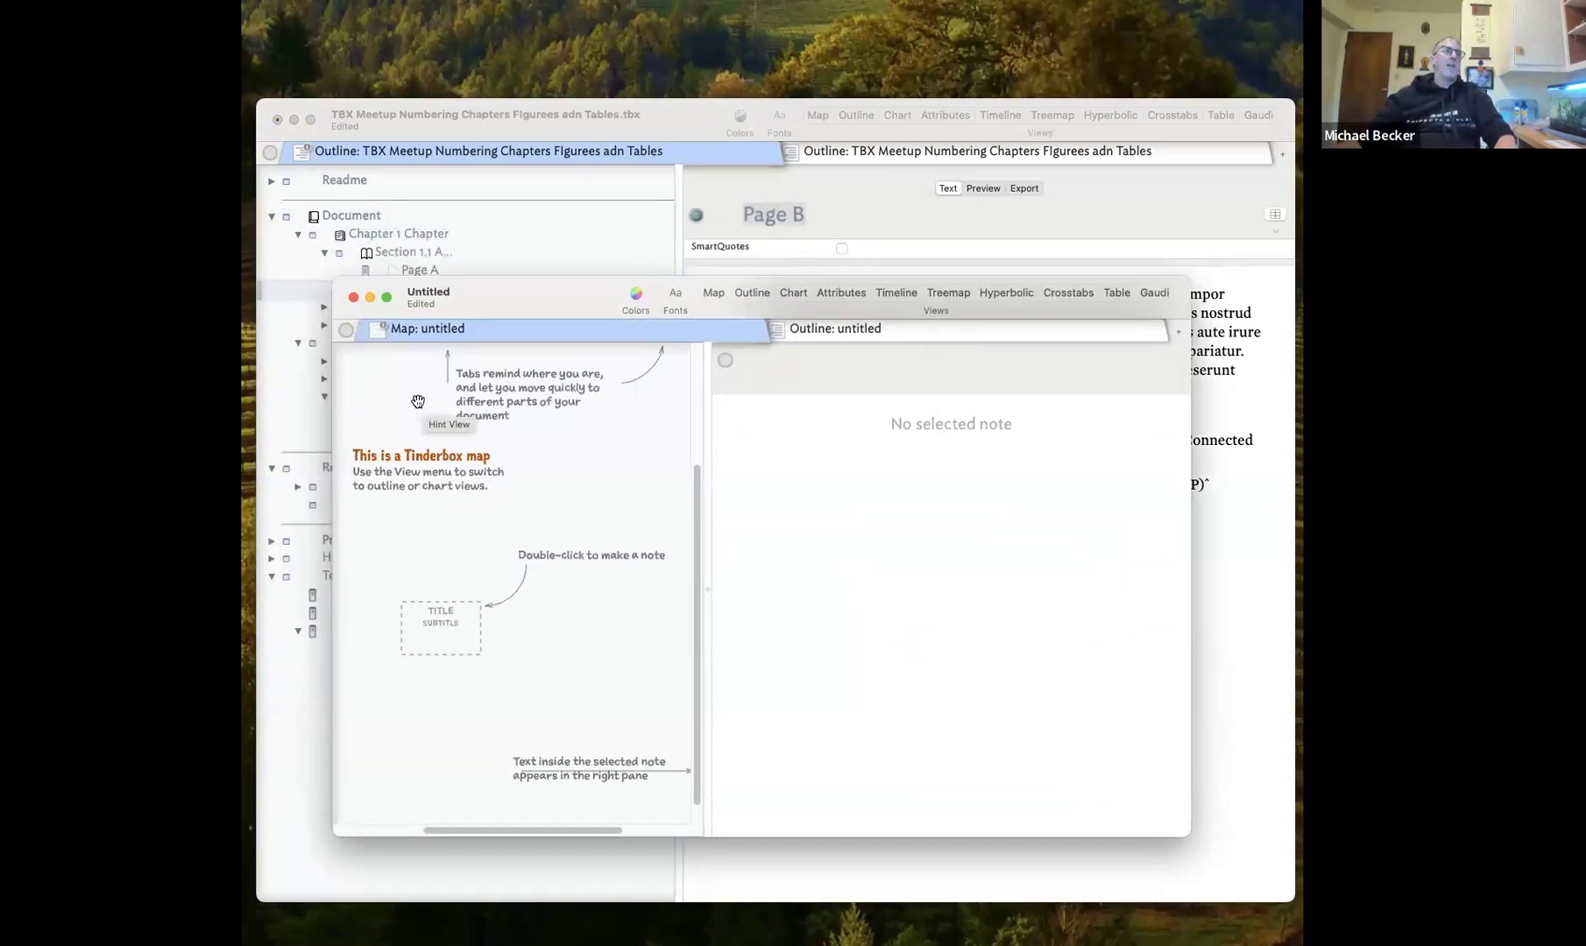
Create three notes in a row on the map, titled Document, Chapter and Chapter
{"action": "double_click", "coordinate": [404, 415]}
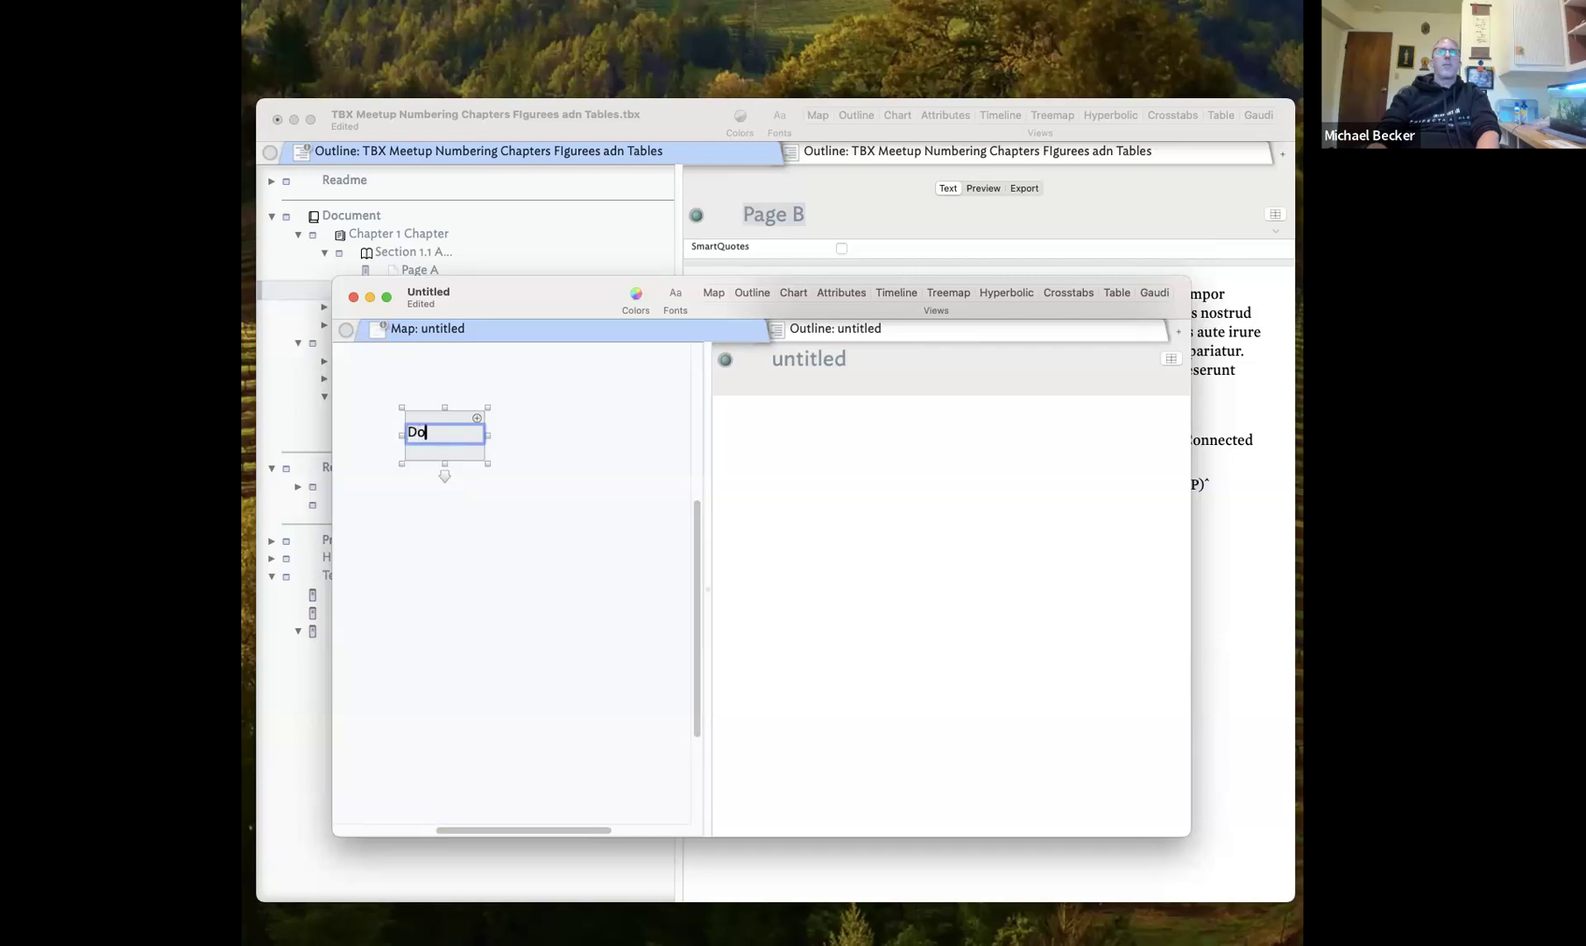
{"action": "type", "text": "Document"}
{"action": "key", "text": "Return"}
{"action": "key", "text": "Return"}
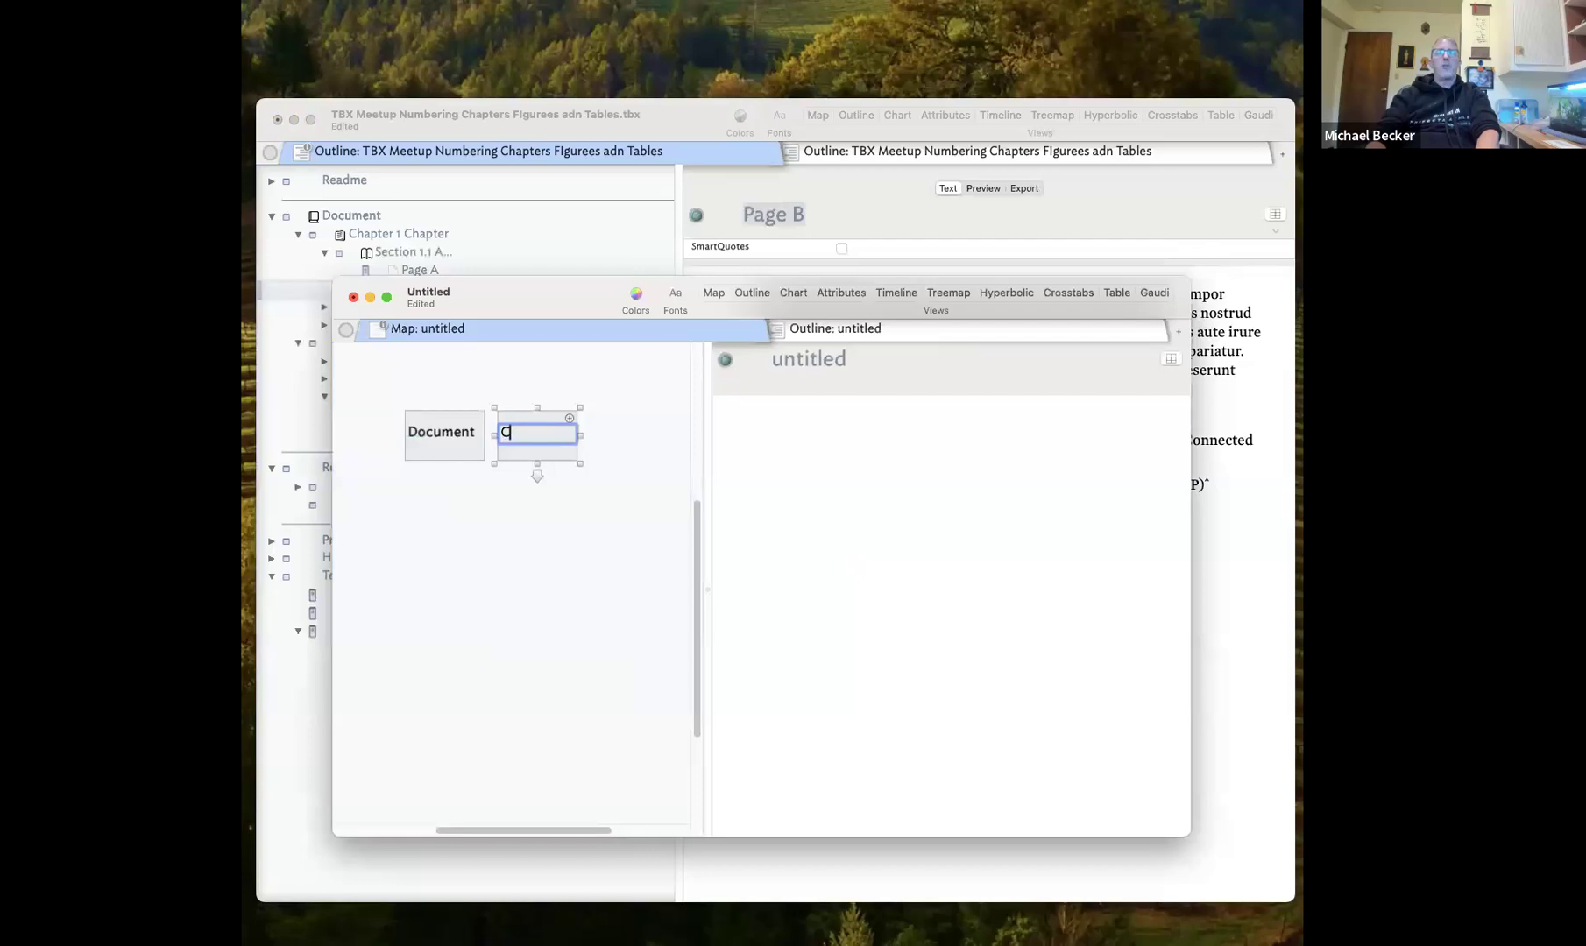
{"action": "key", "text": "Return"}
{"action": "key", "text": "Return"}
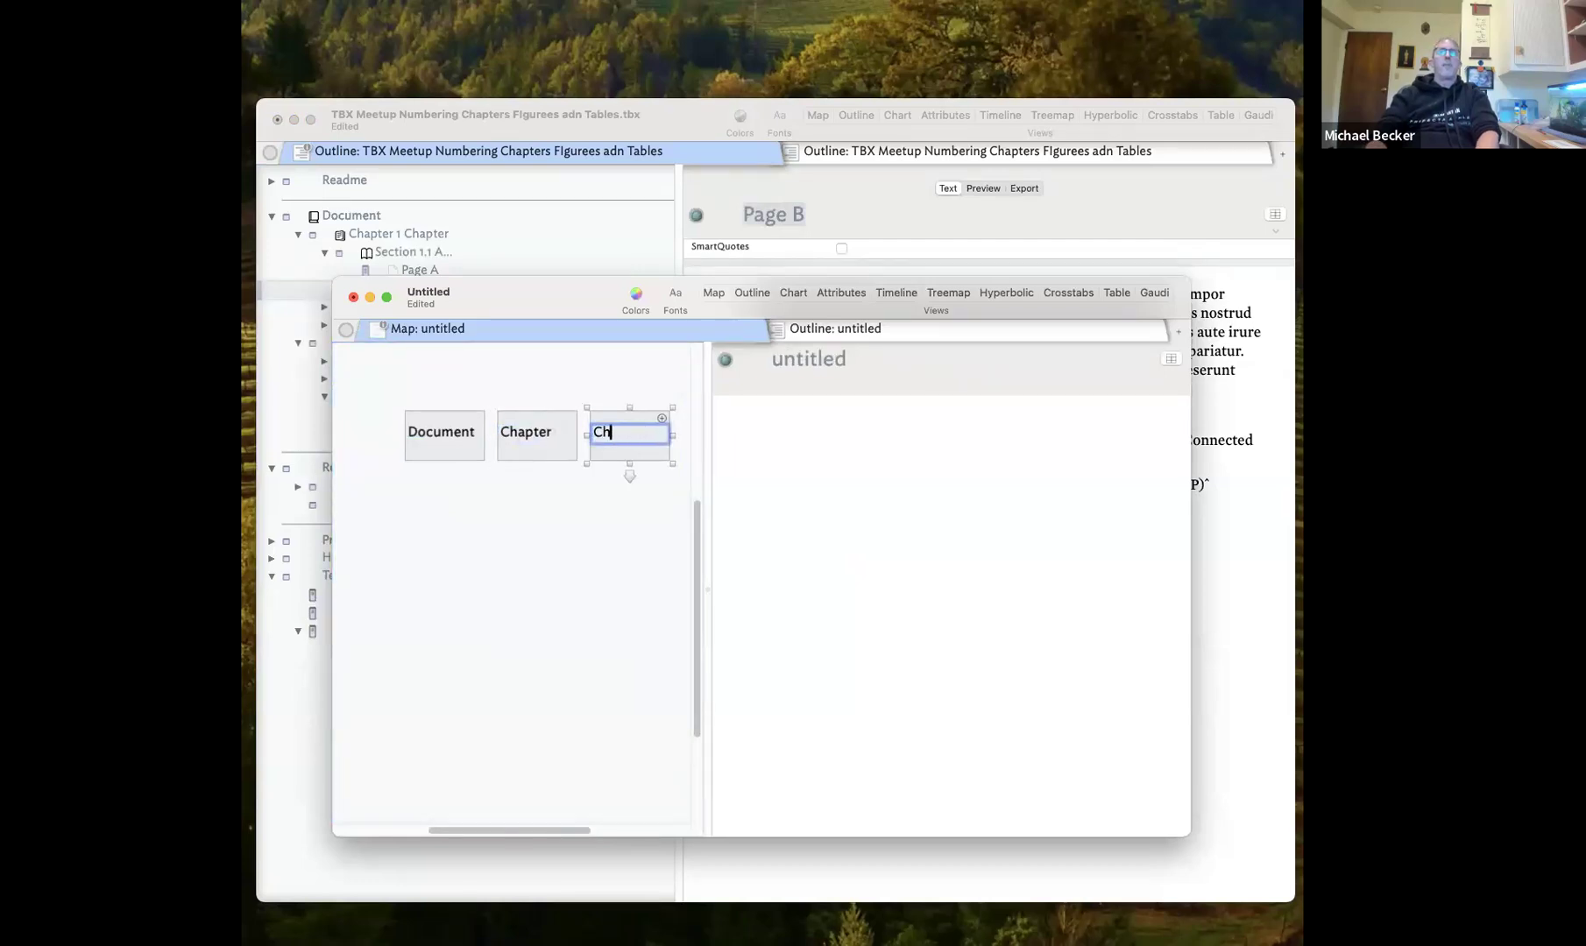
{"action": "type", "text": "Chapter"}
{"action": "key", "text": "Return"}
{"action": "key", "text": "Return"}
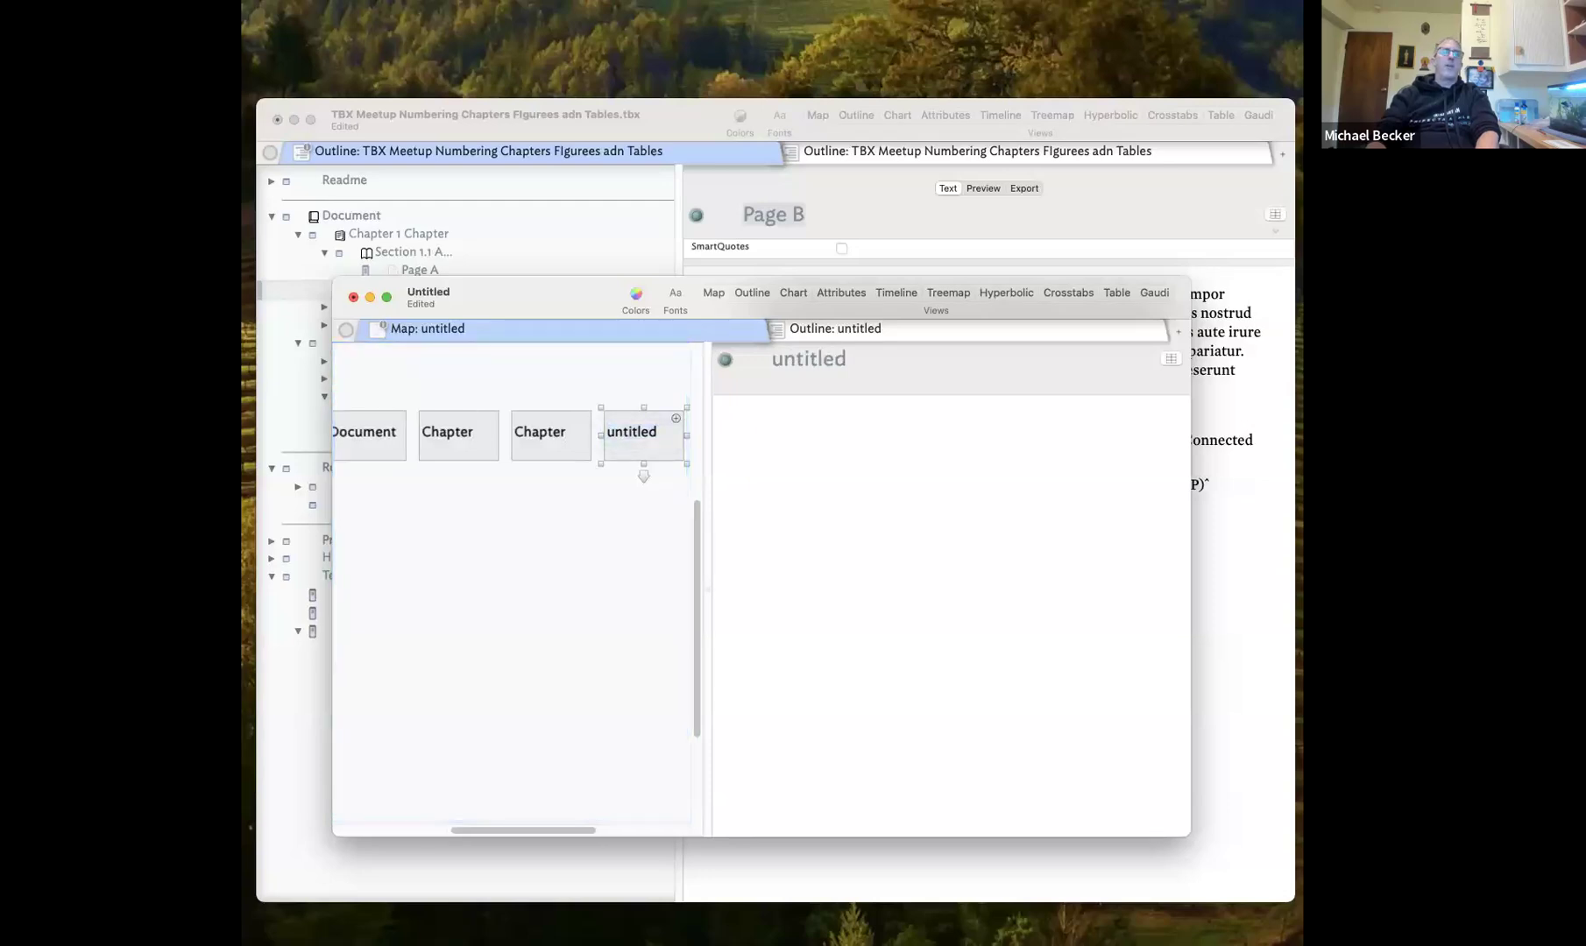
{"action": "key", "text": "Escape"}
Add two notes, both titled Page, below the Chapter notes on the map
{"action": "scroll", "coordinate": [467, 545], "scroll_direction": "down", "scroll_amount": 1}
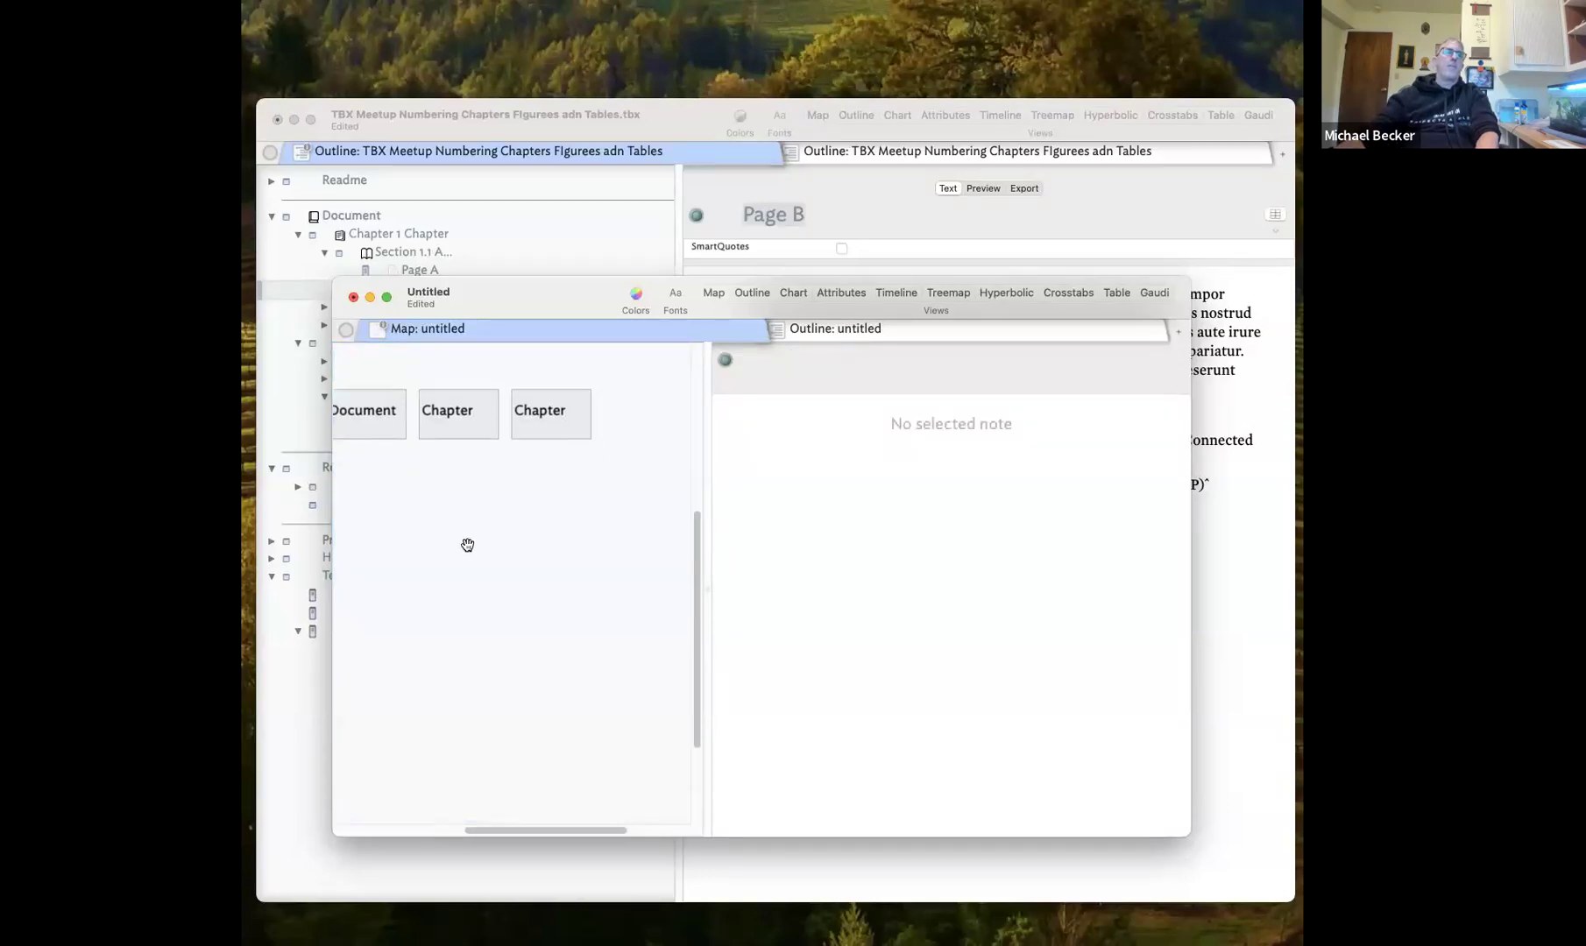
{"action": "double_click", "coordinate": [446, 524]}
{"action": "type", "text": "p"}
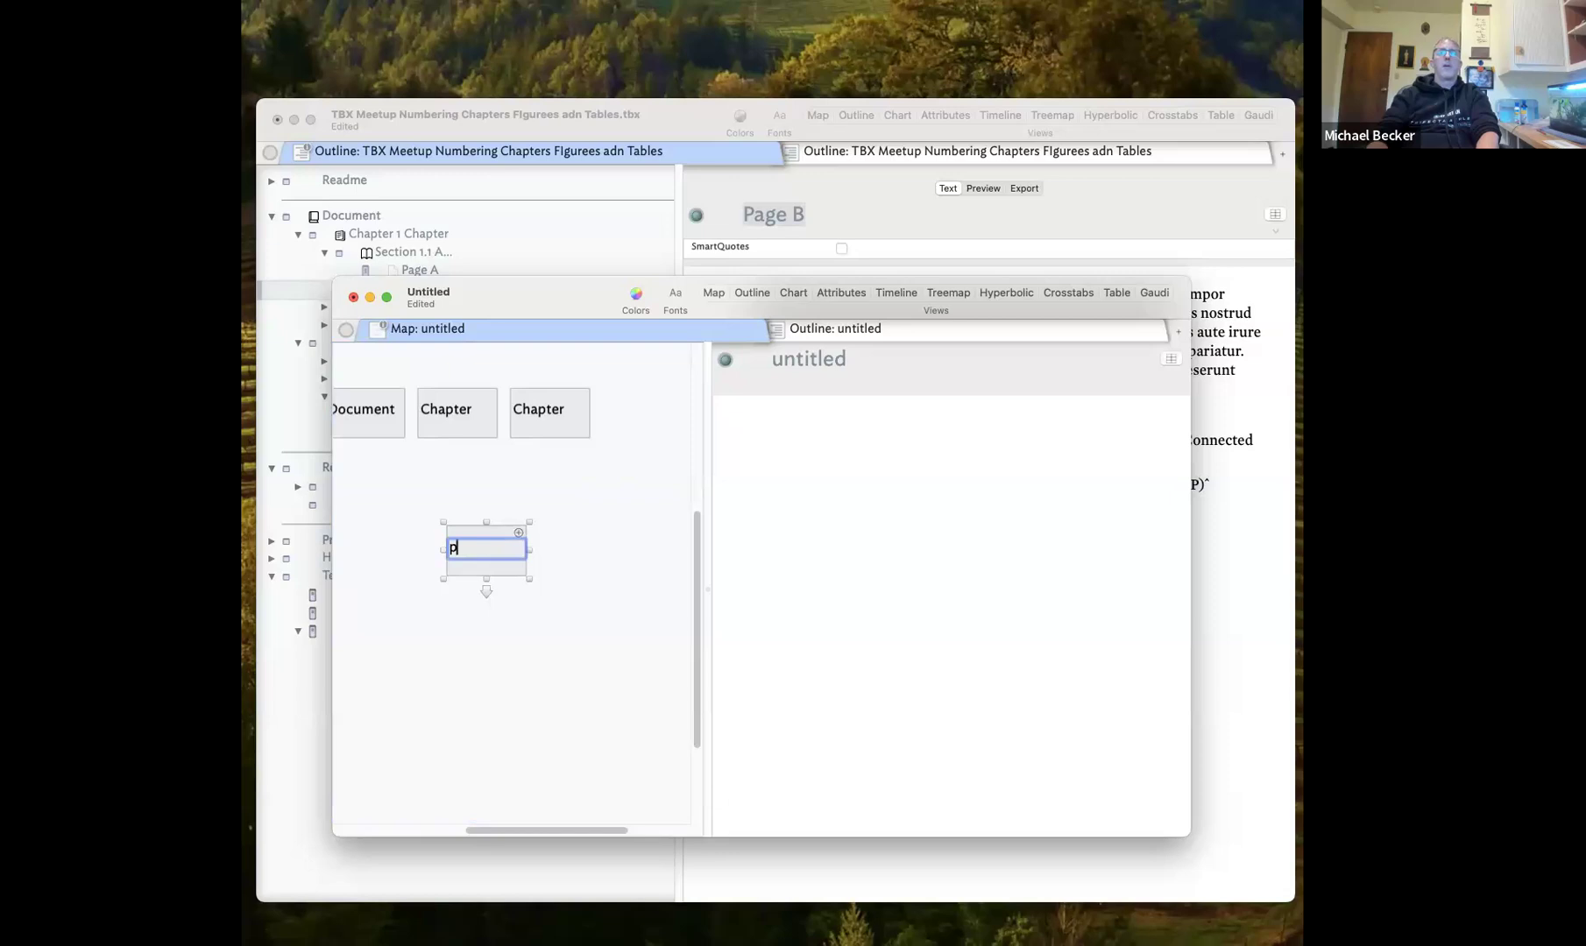
{"action": "type", "text": "age"}
{"action": "key", "text": "Return"}
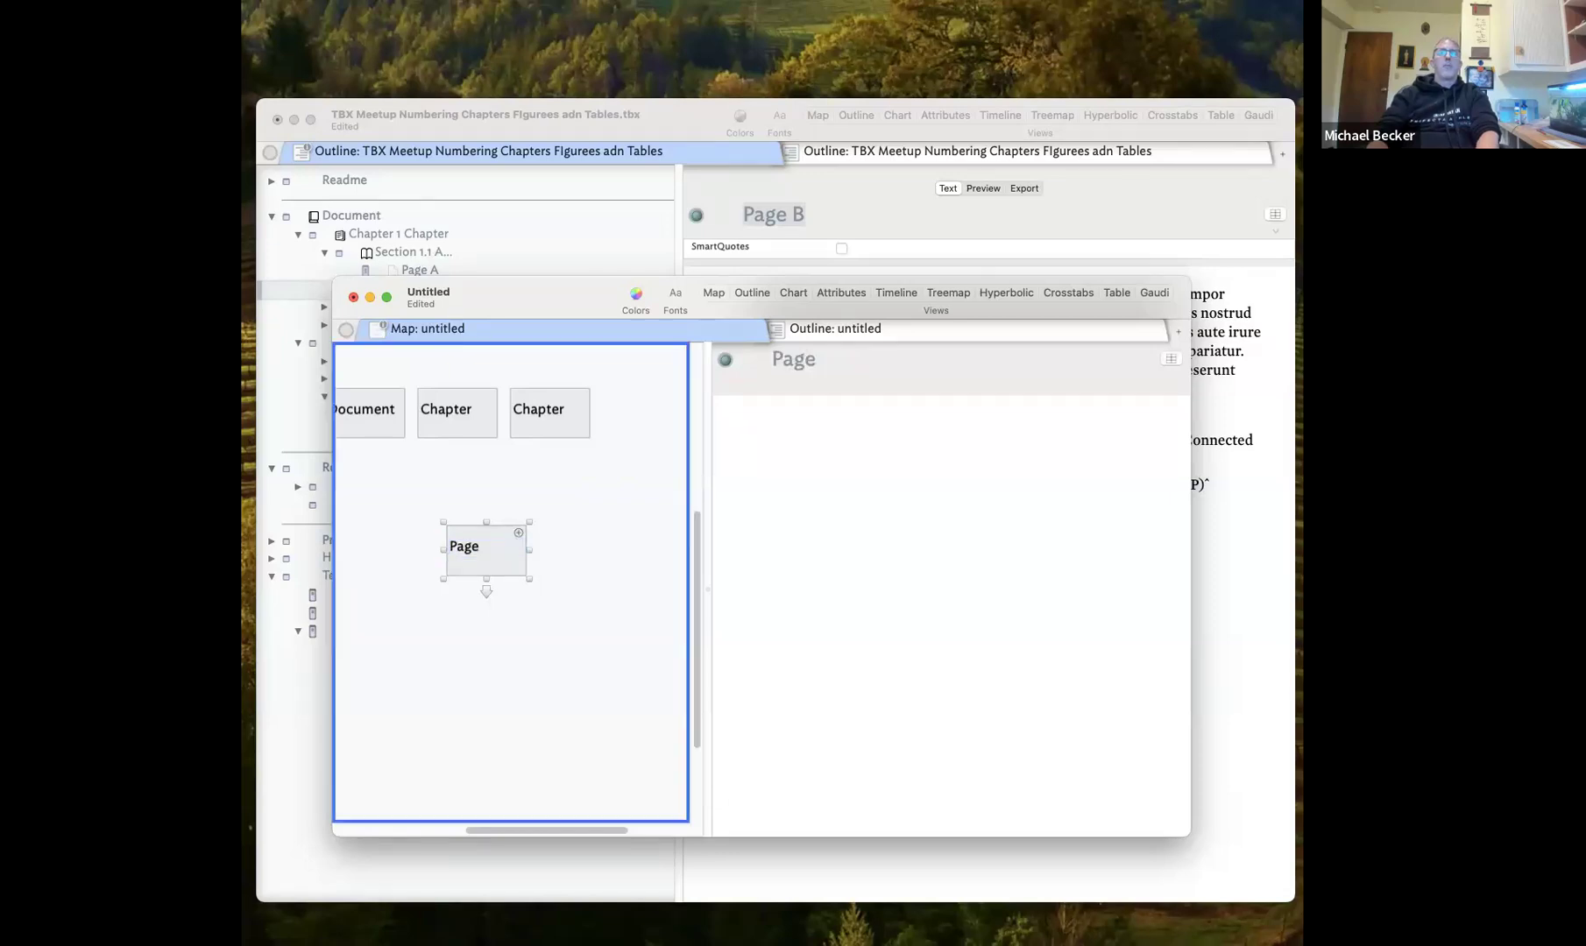
{"action": "key", "text": "Return"}
{"action": "type", "text": "Page"}
{"action": "key", "text": "Return"}
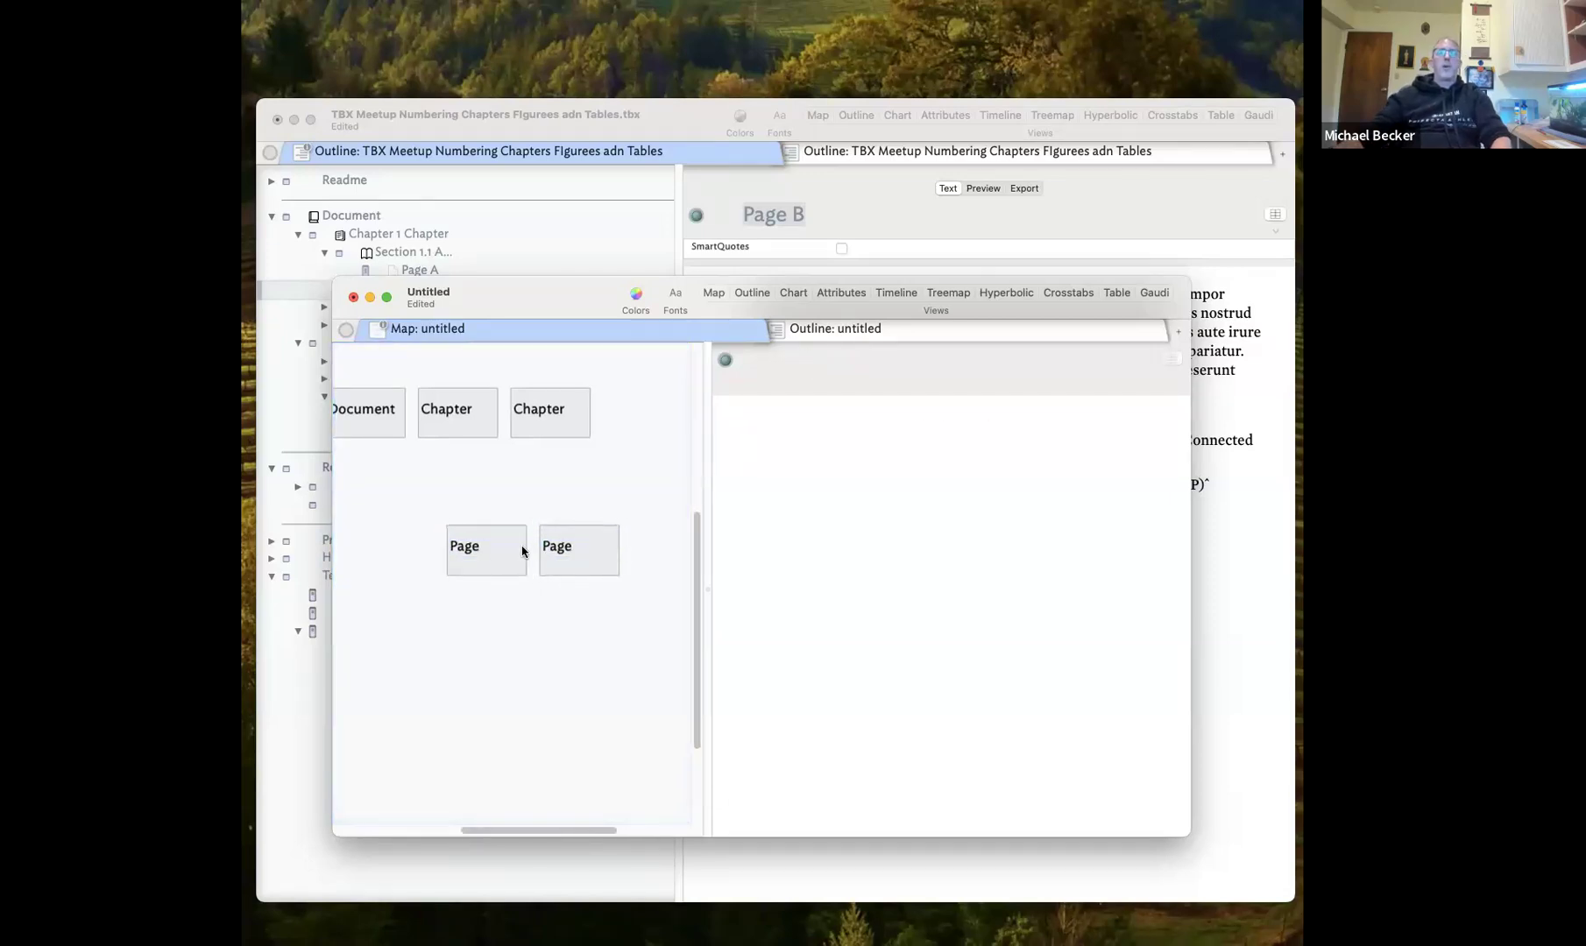
Move the two Page notes closer to the Chapter notes and duplicate the pair
{"action": "left_click_drag", "start_coordinate": [503, 558], "coordinate": [441, 522]}
{"action": "left_click_drag", "start_coordinate": [565, 562], "coordinate": [516, 524]}
{"action": "left_click", "coordinate": [457, 530], "text": "shift"}
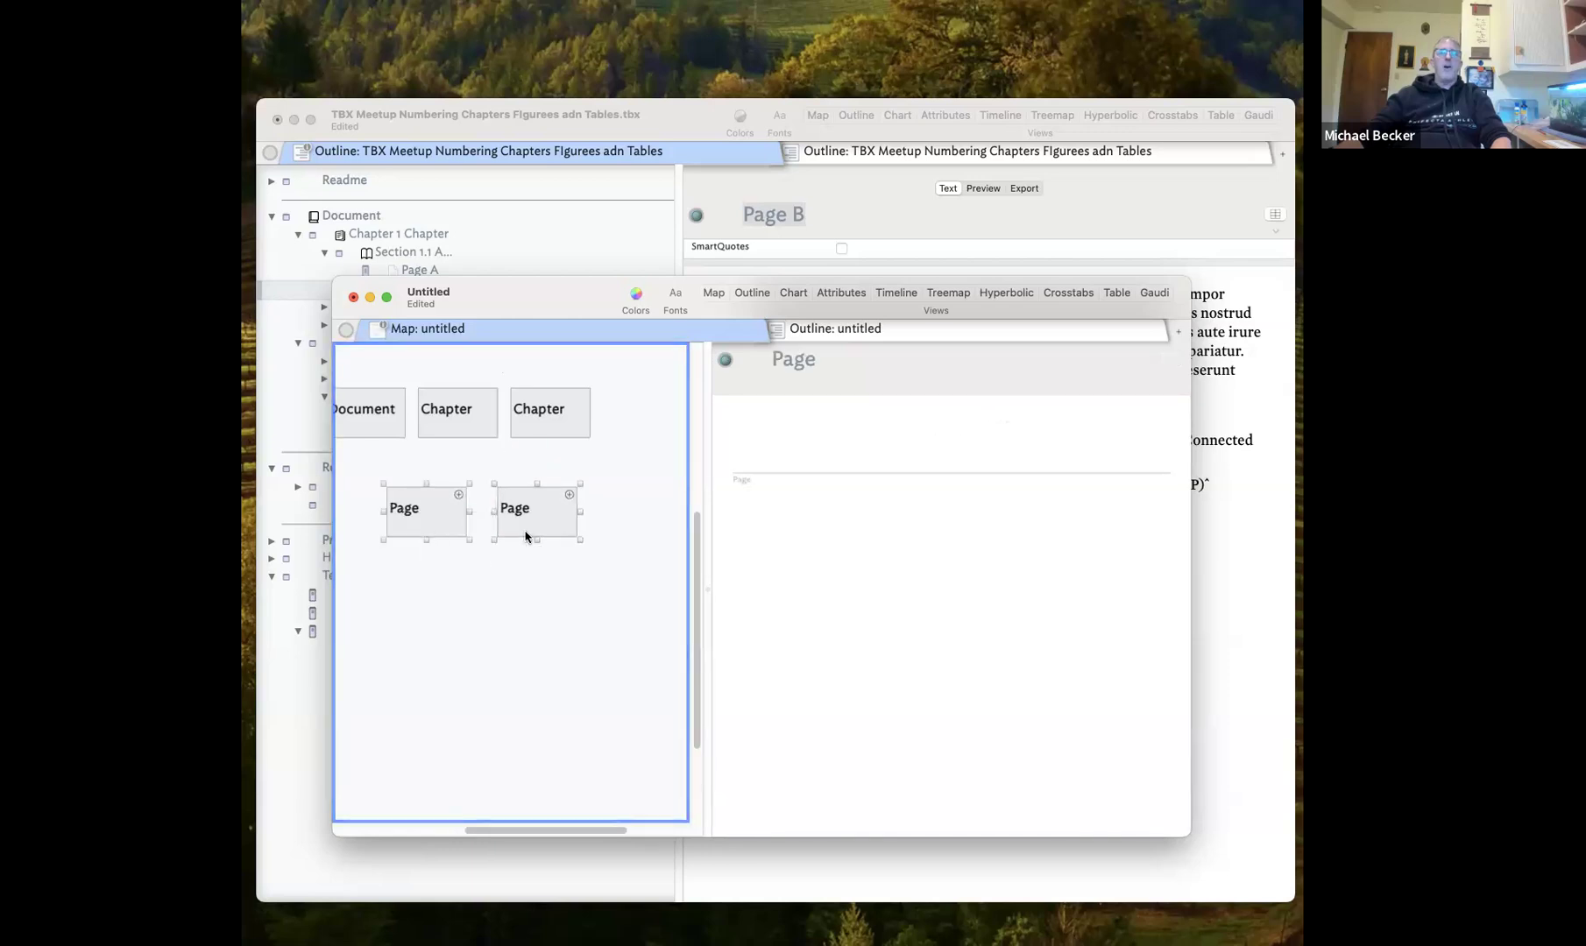
{"action": "key", "text": "super+d"}
{"action": "left_click", "coordinate": [486, 567]}
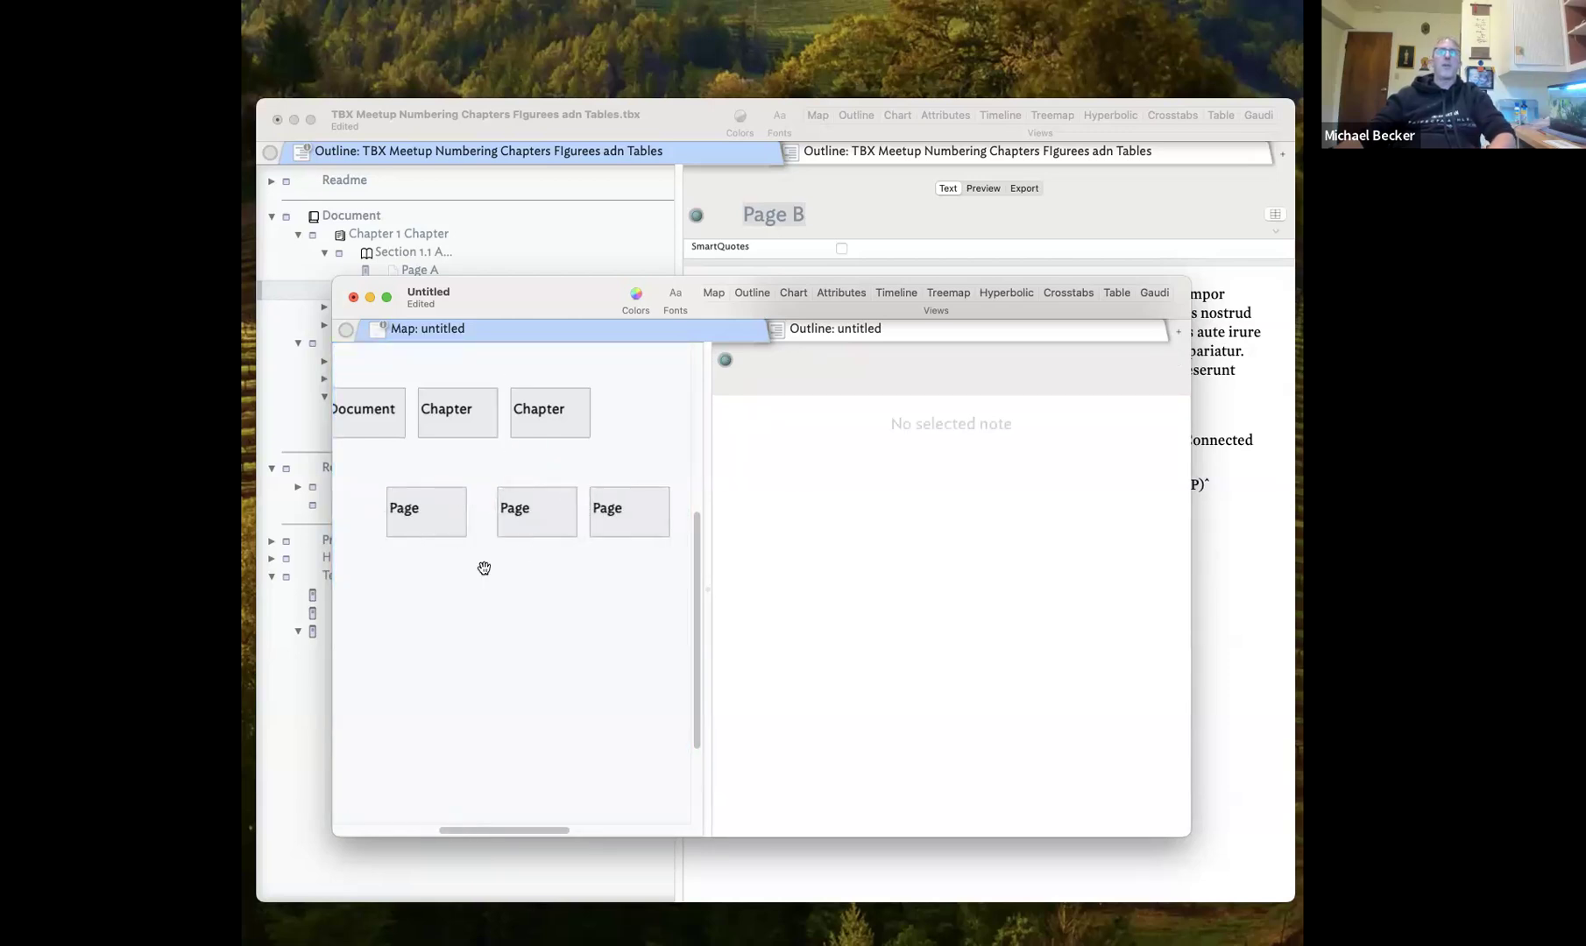
Widen the map pane and nest the first pair of Page notes inside the first Chapter
{"action": "left_click_drag", "start_coordinate": [706, 616], "coordinate": [908, 607]}
{"action": "left_click", "coordinate": [437, 508]}
{"action": "left_click", "coordinate": [506, 514]}
{"action": "left_click", "coordinate": [438, 513], "text": "shift"}
{"action": "left_click_drag", "start_coordinate": [438, 514], "coordinate": [453, 435]}
Nest the remaining two Page notes inside the second Chapter, and both Chapters inside Document
{"action": "left_click", "coordinate": [609, 510]}
{"action": "left_click", "coordinate": [712, 528], "text": "shift"}
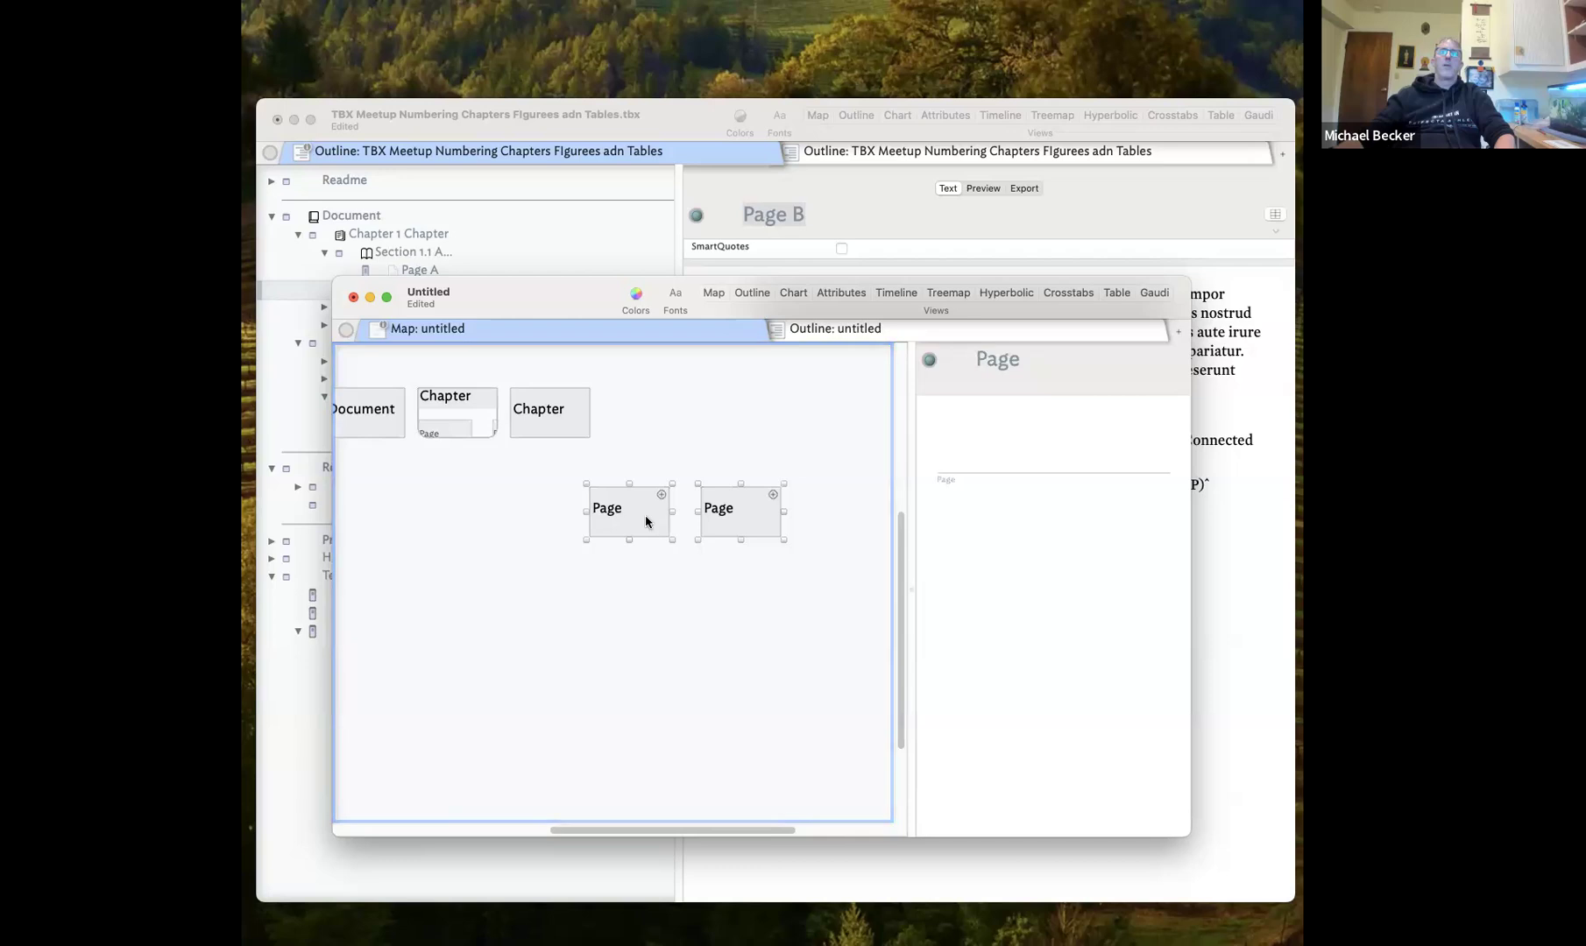
{"action": "left_click", "coordinate": [731, 525]}
{"action": "left_click", "coordinate": [637, 524], "text": "shift"}
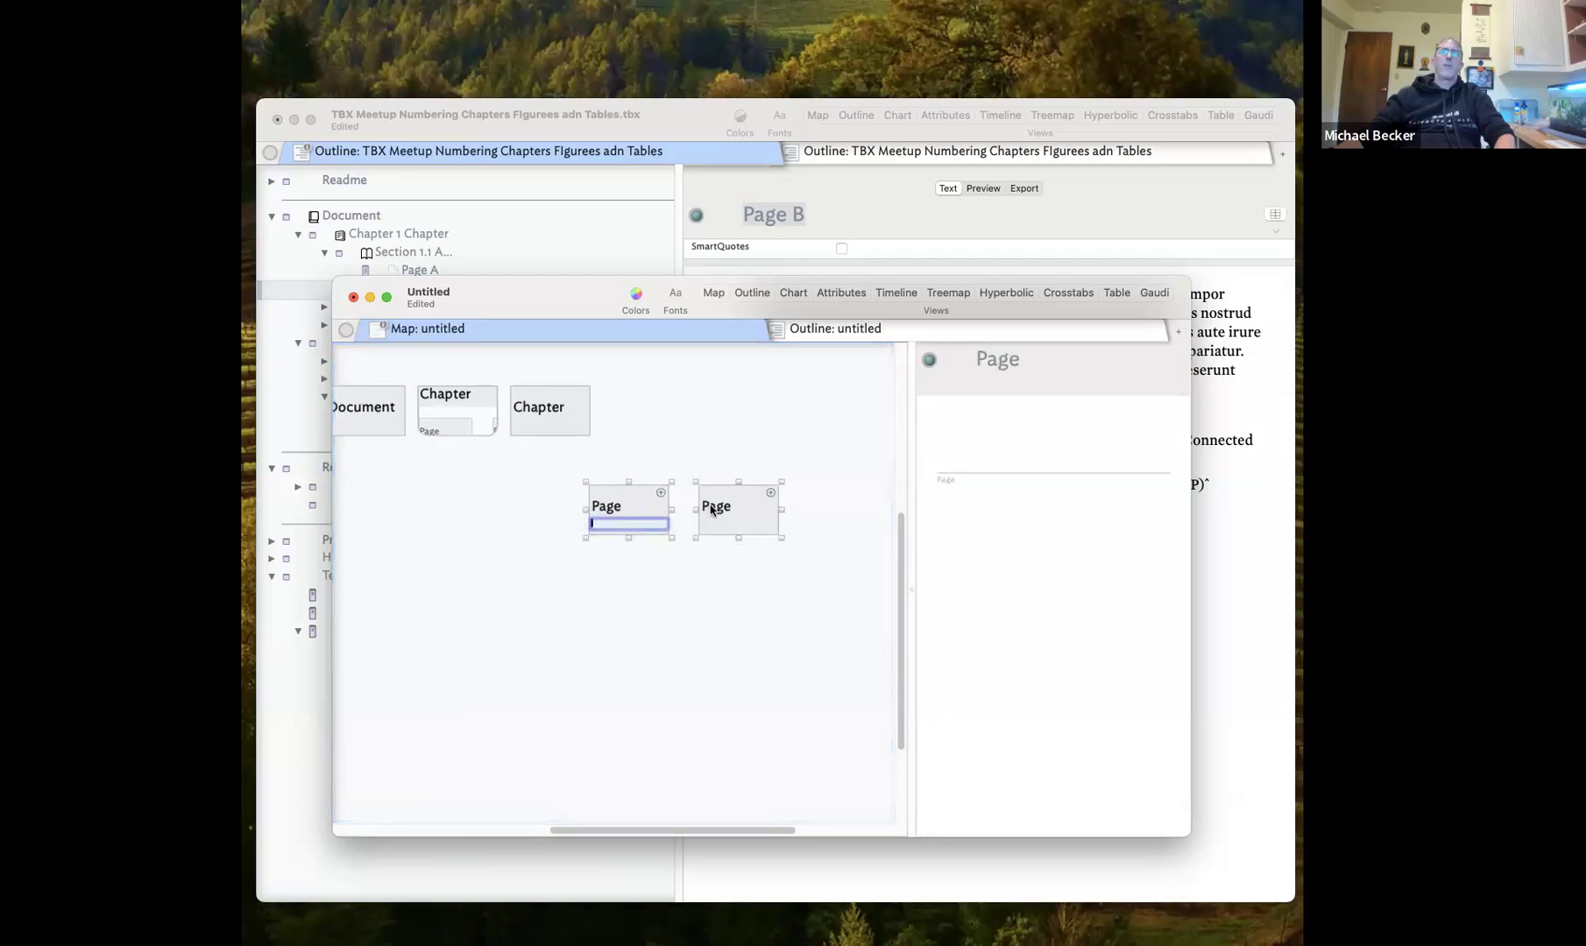
{"action": "left_click_drag", "start_coordinate": [649, 503], "coordinate": [364, 403]}
{"action": "left_click", "coordinate": [466, 406]}
{"action": "left_click", "coordinate": [556, 407], "text": "shift"}
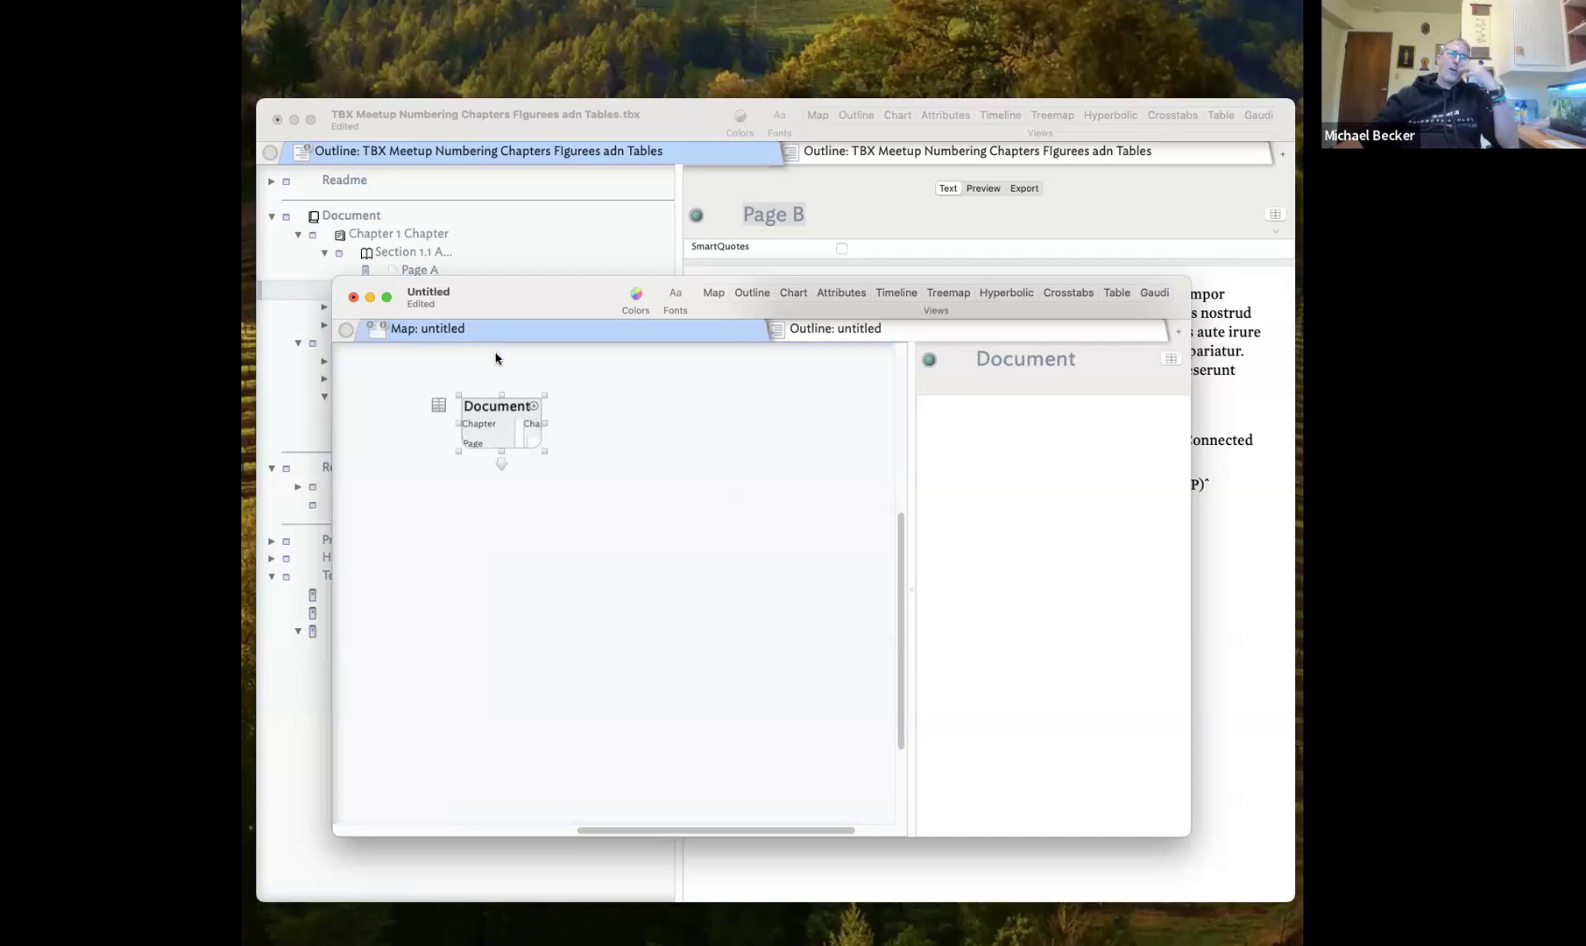
Show the new document as an outline and expand Document and both Chapters
{"action": "key", "text": "alt+super+o"}
{"action": "left_click", "coordinate": [346, 359]}
{"action": "left_click", "coordinate": [375, 394]}
{"action": "left_click", "coordinate": [374, 375]}
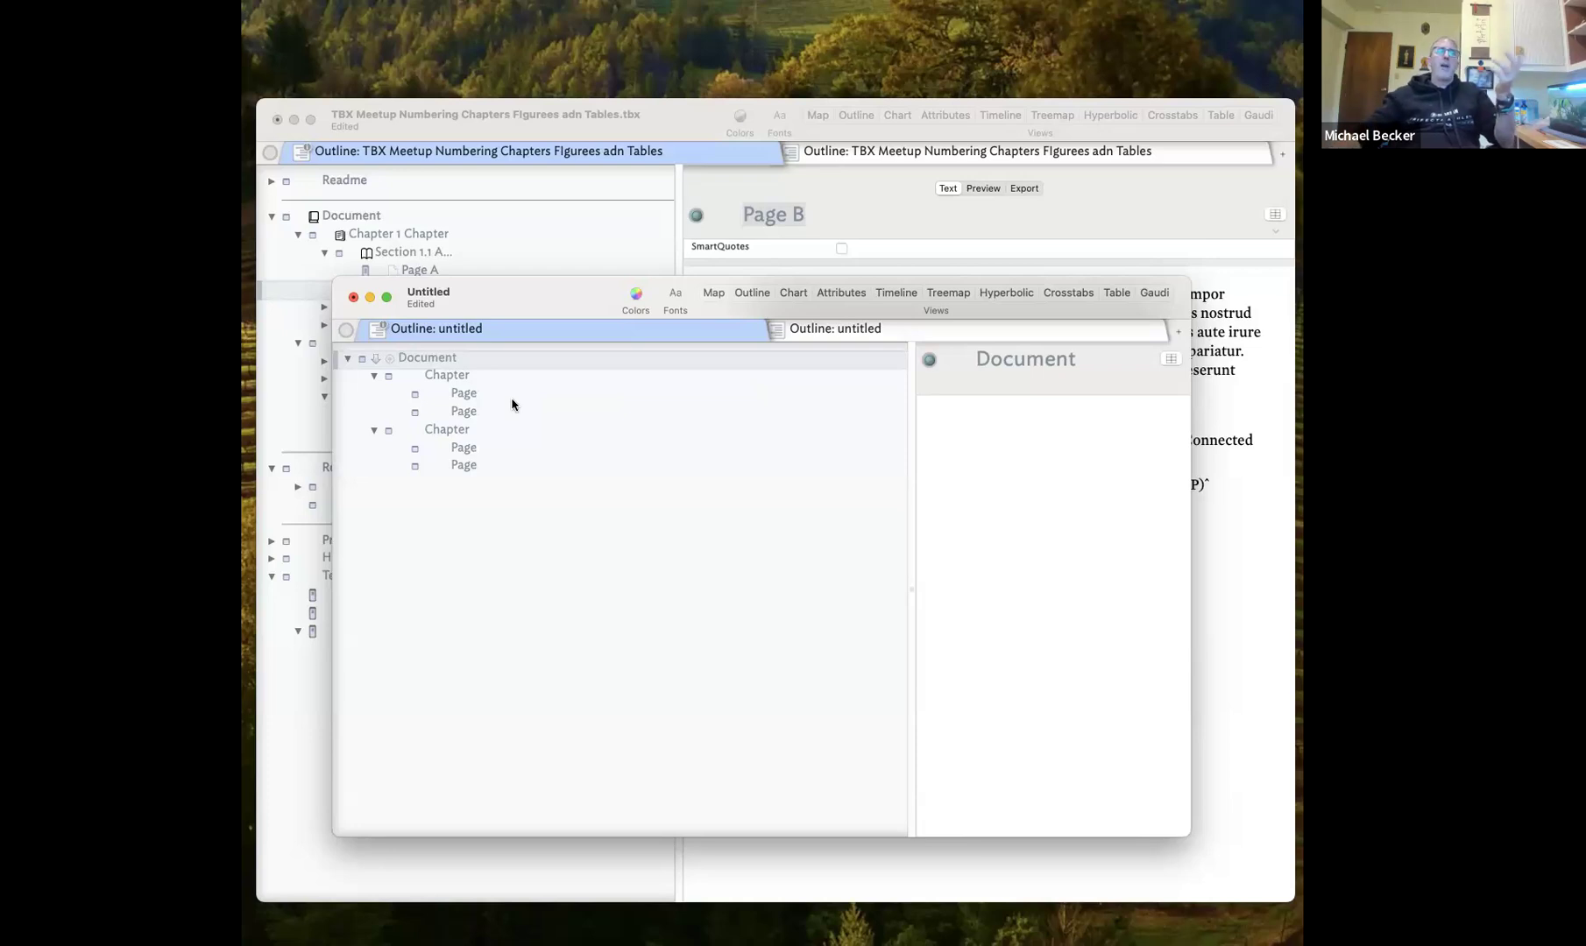
Add two notes named Section inside the first Chapter, above its Page notes
{"action": "left_click", "coordinate": [480, 378]}
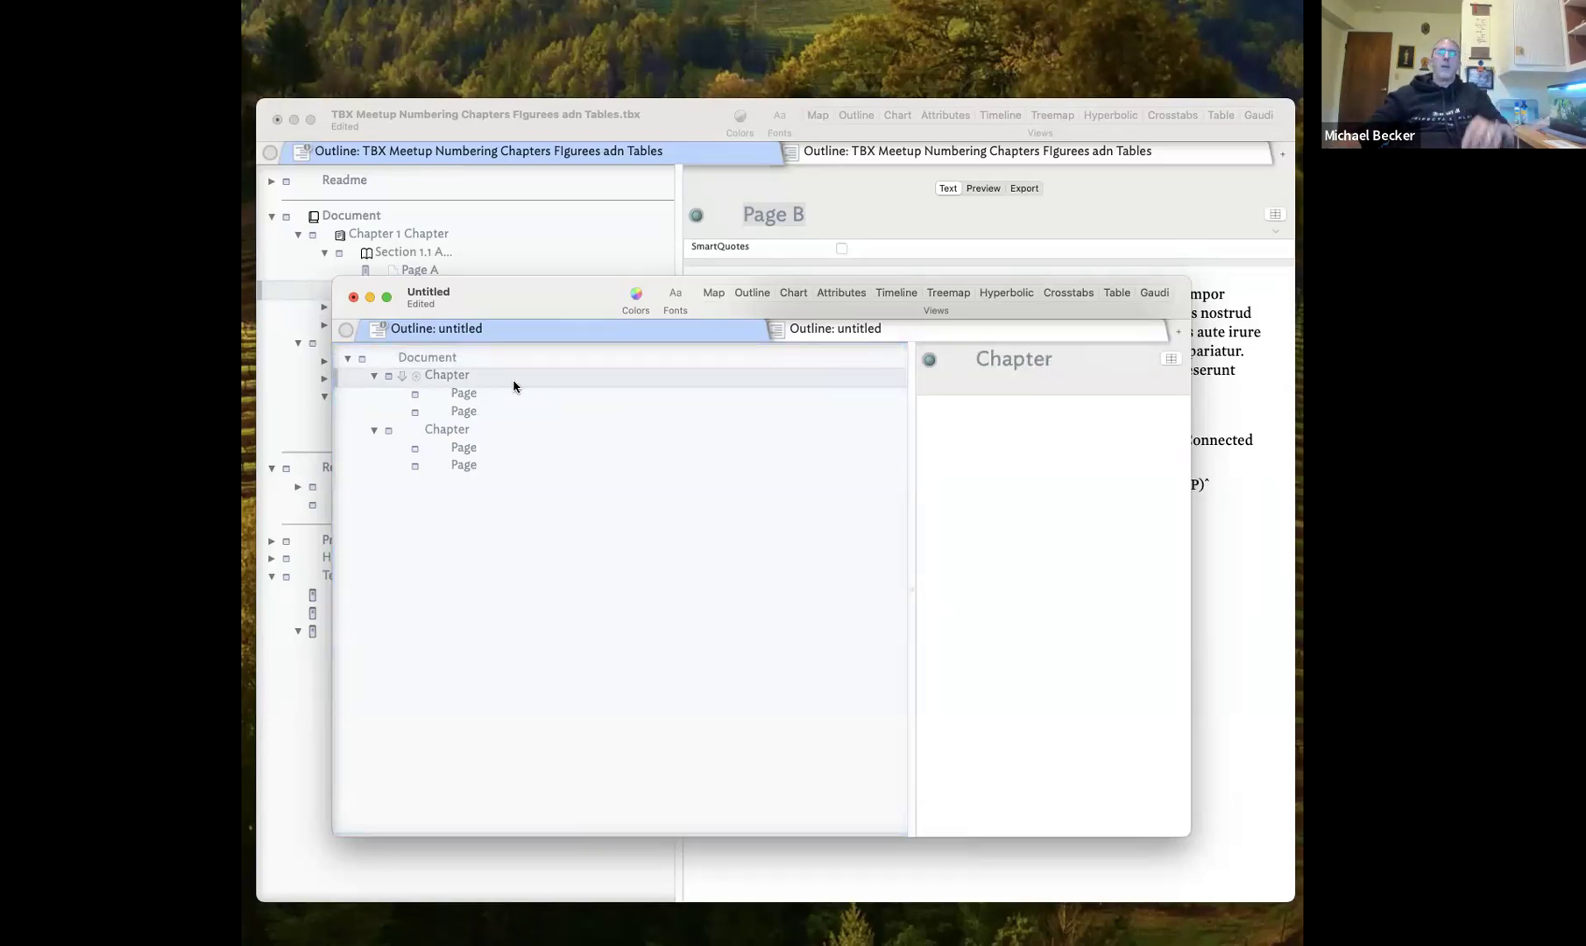
{"action": "key", "text": "Return"}
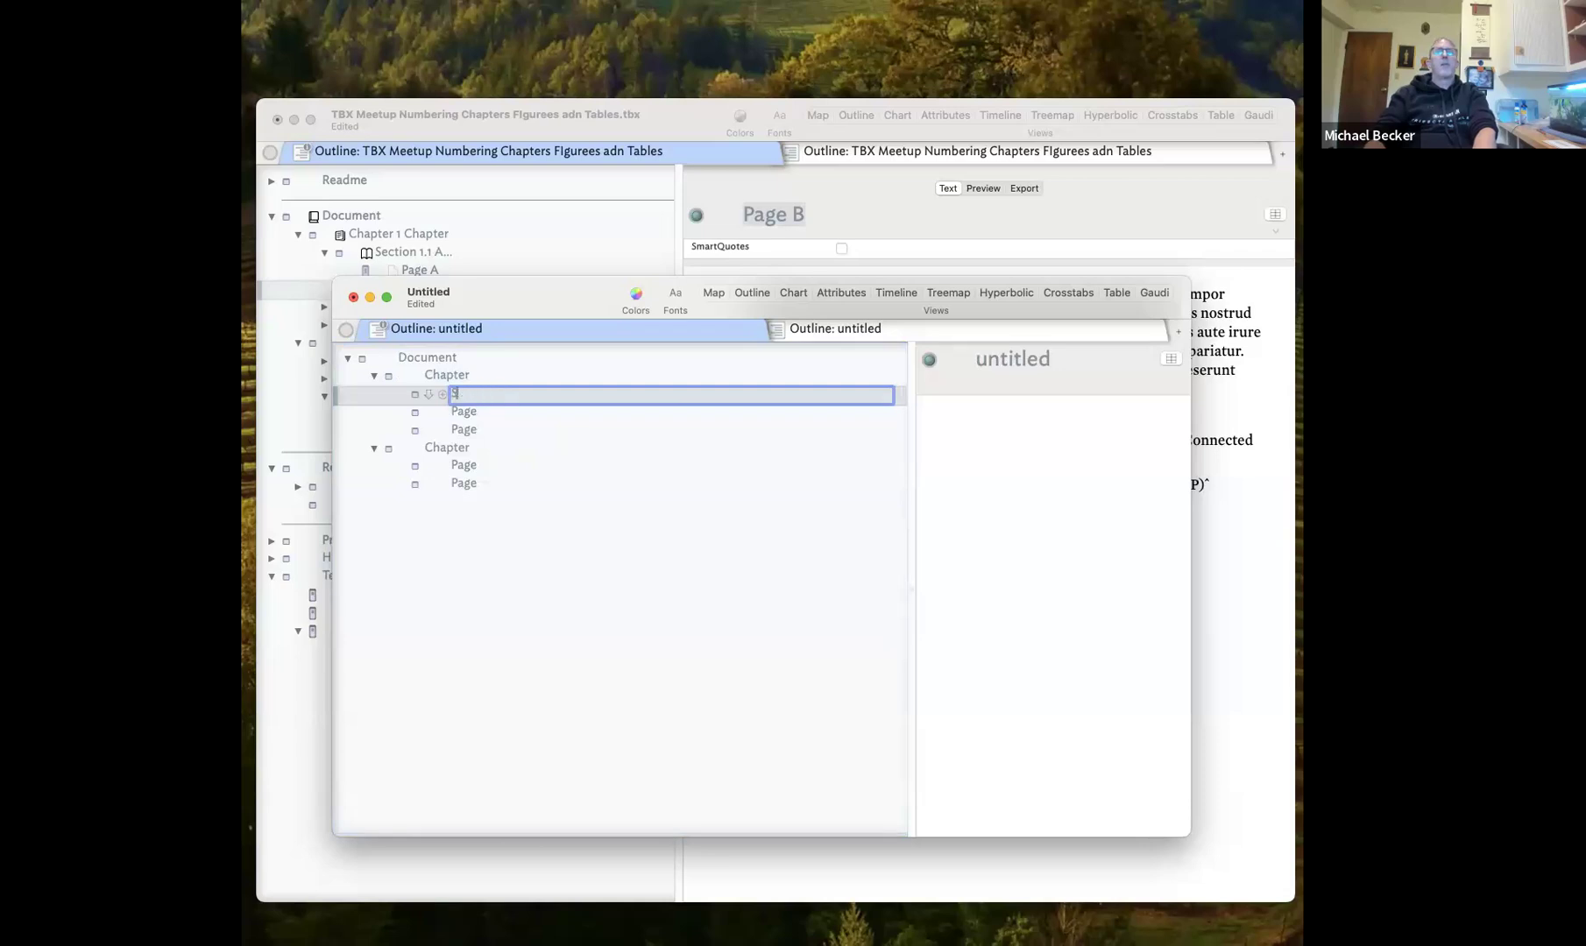
{"action": "key", "text": "Return"}
{"action": "key", "text": "Return"}
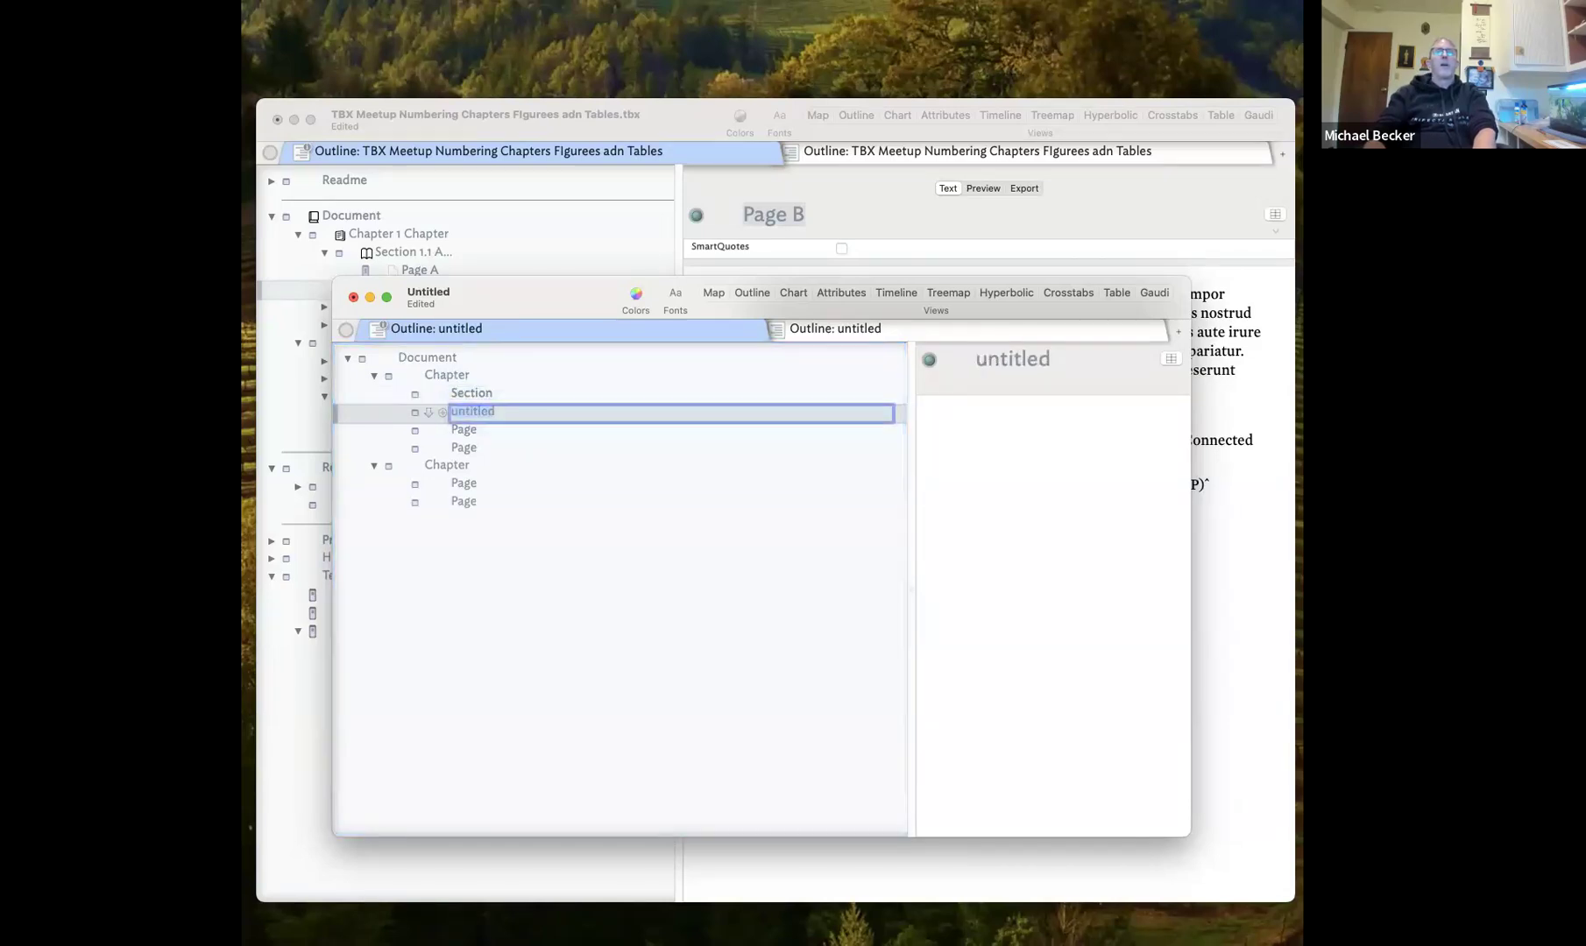
{"action": "type", "text": "Section"}
Nest the first Chapter's Page notes inside the first Section and paste a copy of the pair into the second Section
{"action": "left_click", "coordinate": [481, 445]}
{"action": "left_click", "coordinate": [485, 429], "text": "shift"}
{"action": "mouse_move", "coordinate": [484, 429]}
{"action": "left_mouse_down"}
{"action": "mouse_move", "coordinate": [506, 411]}
{"action": "mouse_move", "coordinate": [528, 421]}
{"action": "mouse_move", "coordinate": [505, 435]}
{"action": "left_mouse_up"}
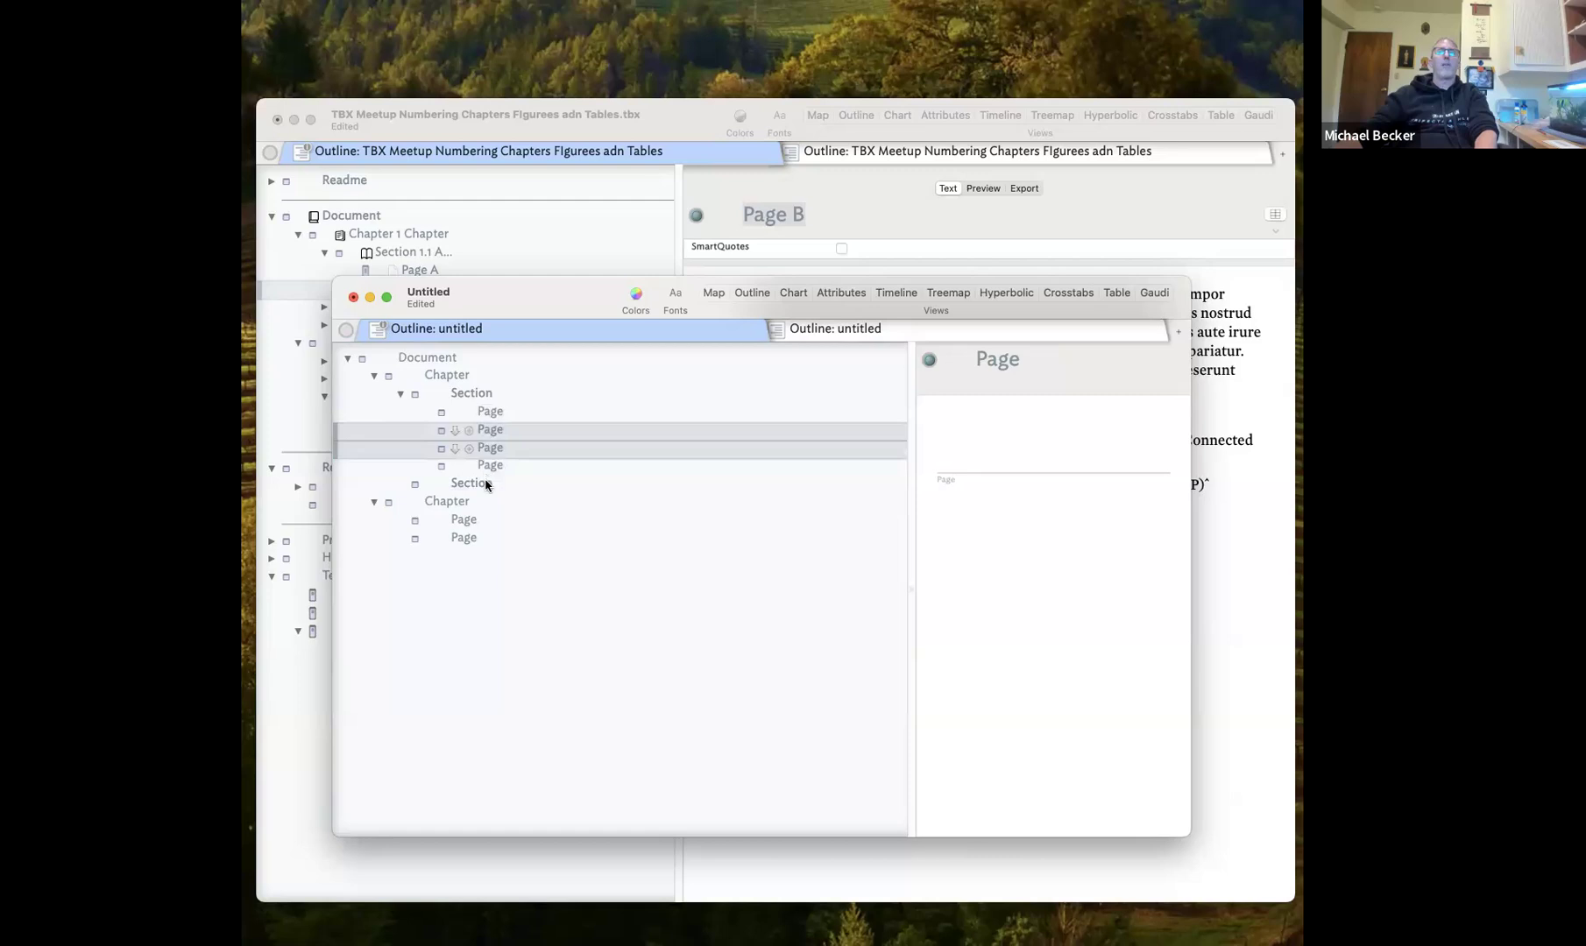
{"action": "left_click", "coordinate": [485, 481]}
{"action": "key", "text": "super+v"}
Delete the two surplus Page notes from the first Section, leaving one pair
{"action": "left_click", "coordinate": [505, 463]}
{"action": "left_click", "coordinate": [506, 445]}
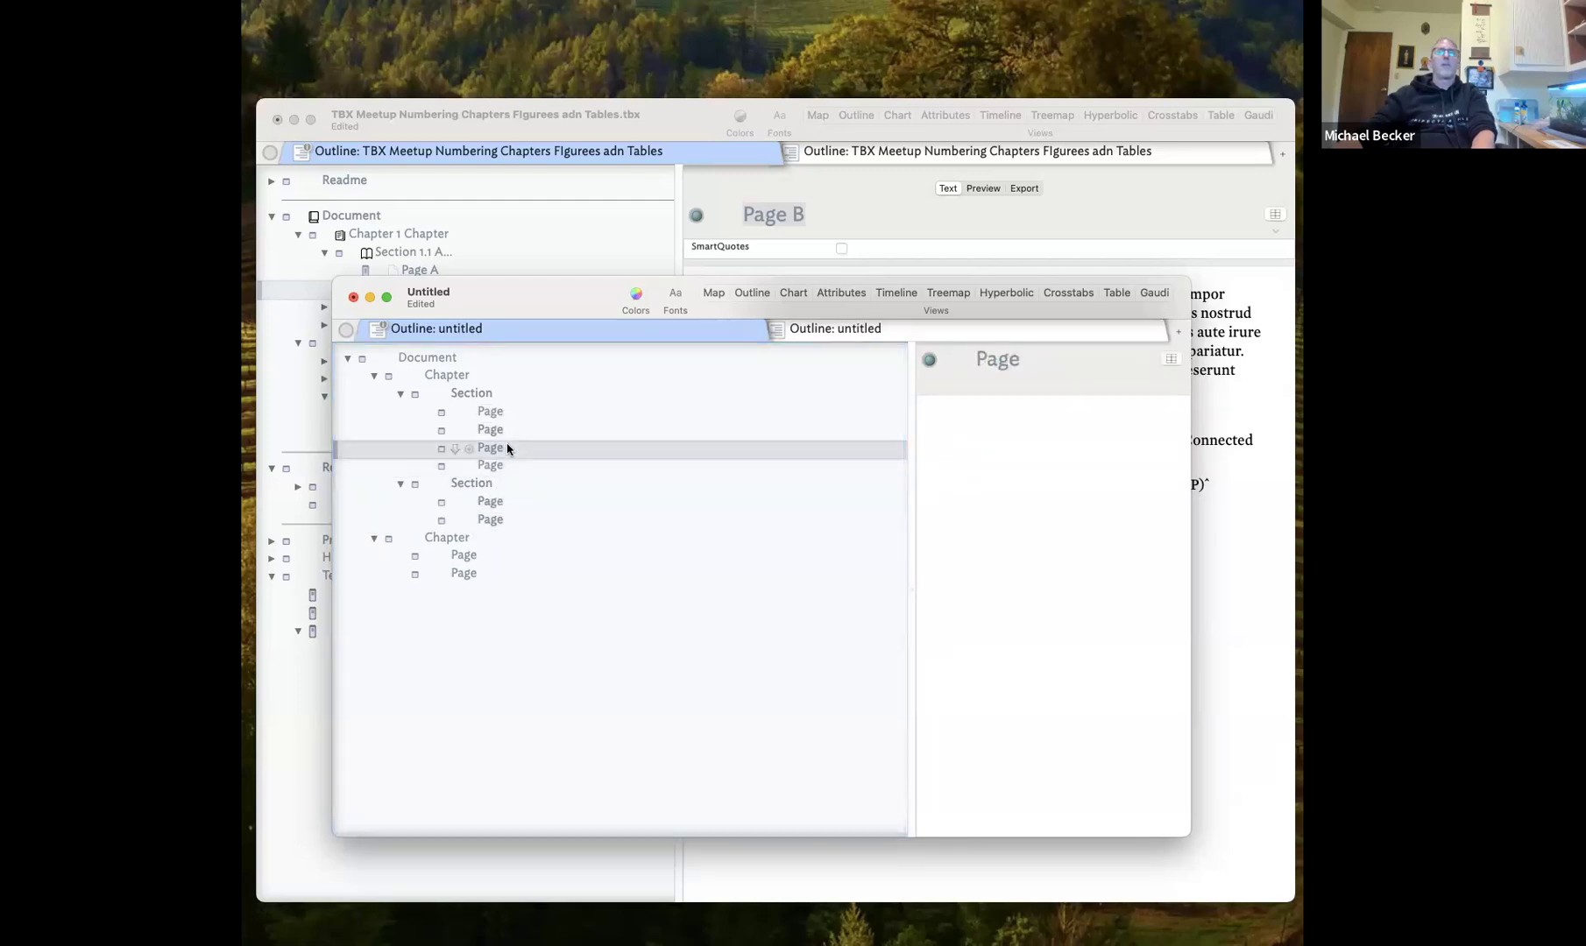
{"action": "key", "text": "Delete"}
{"action": "left_click", "coordinate": [517, 396]}
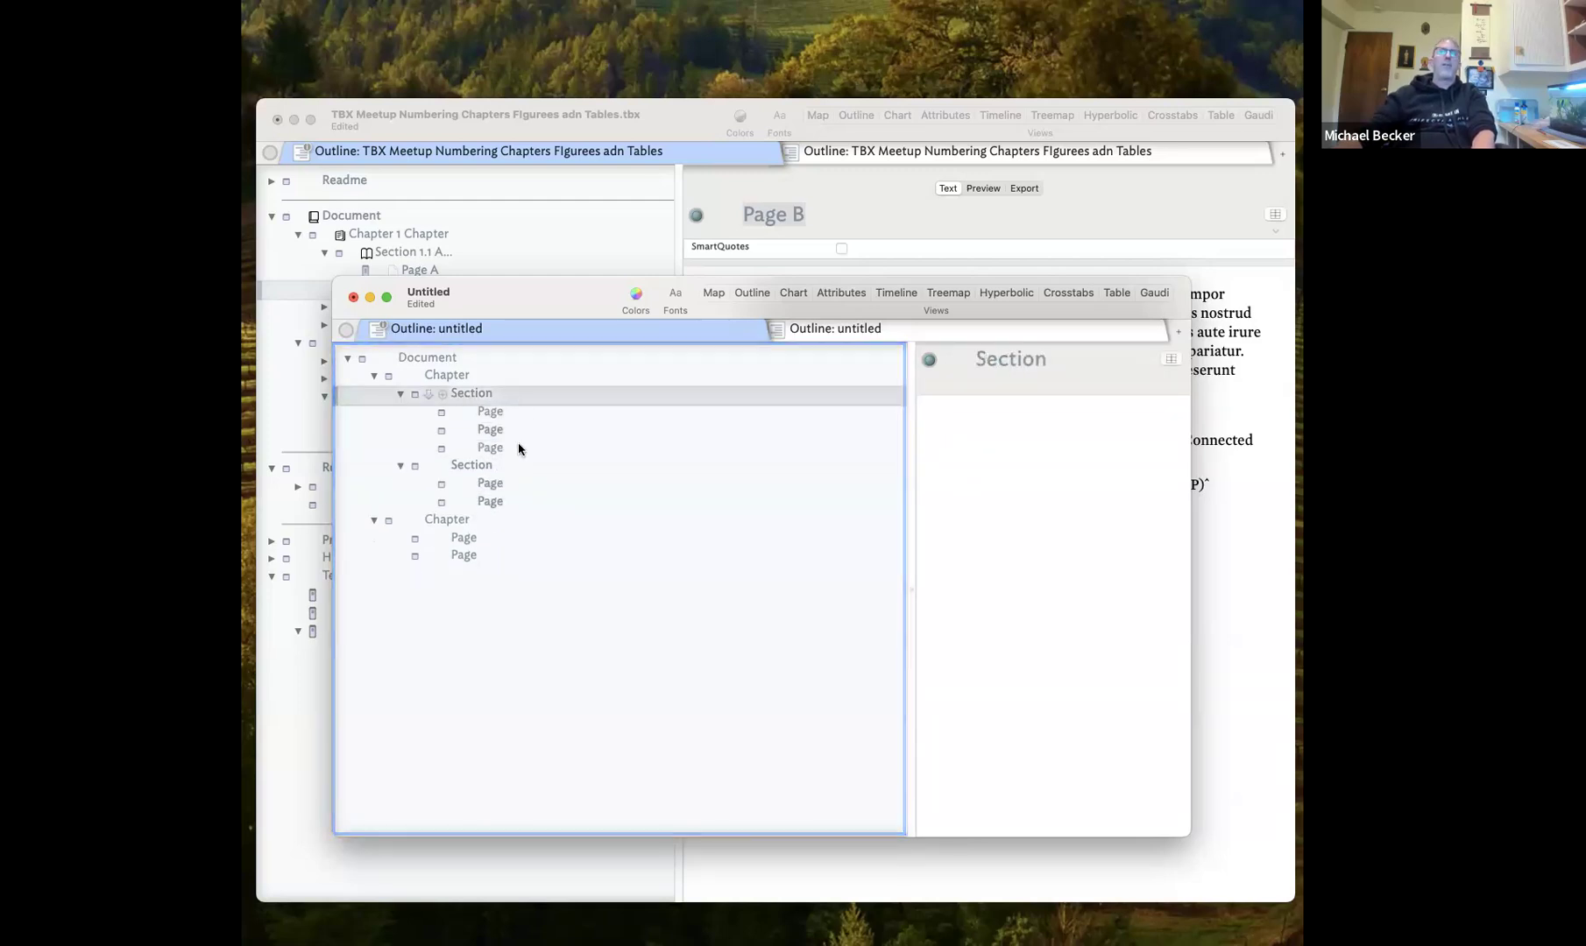
{"action": "left_click_drag", "start_coordinate": [518, 446], "coordinate": [519, 462]}
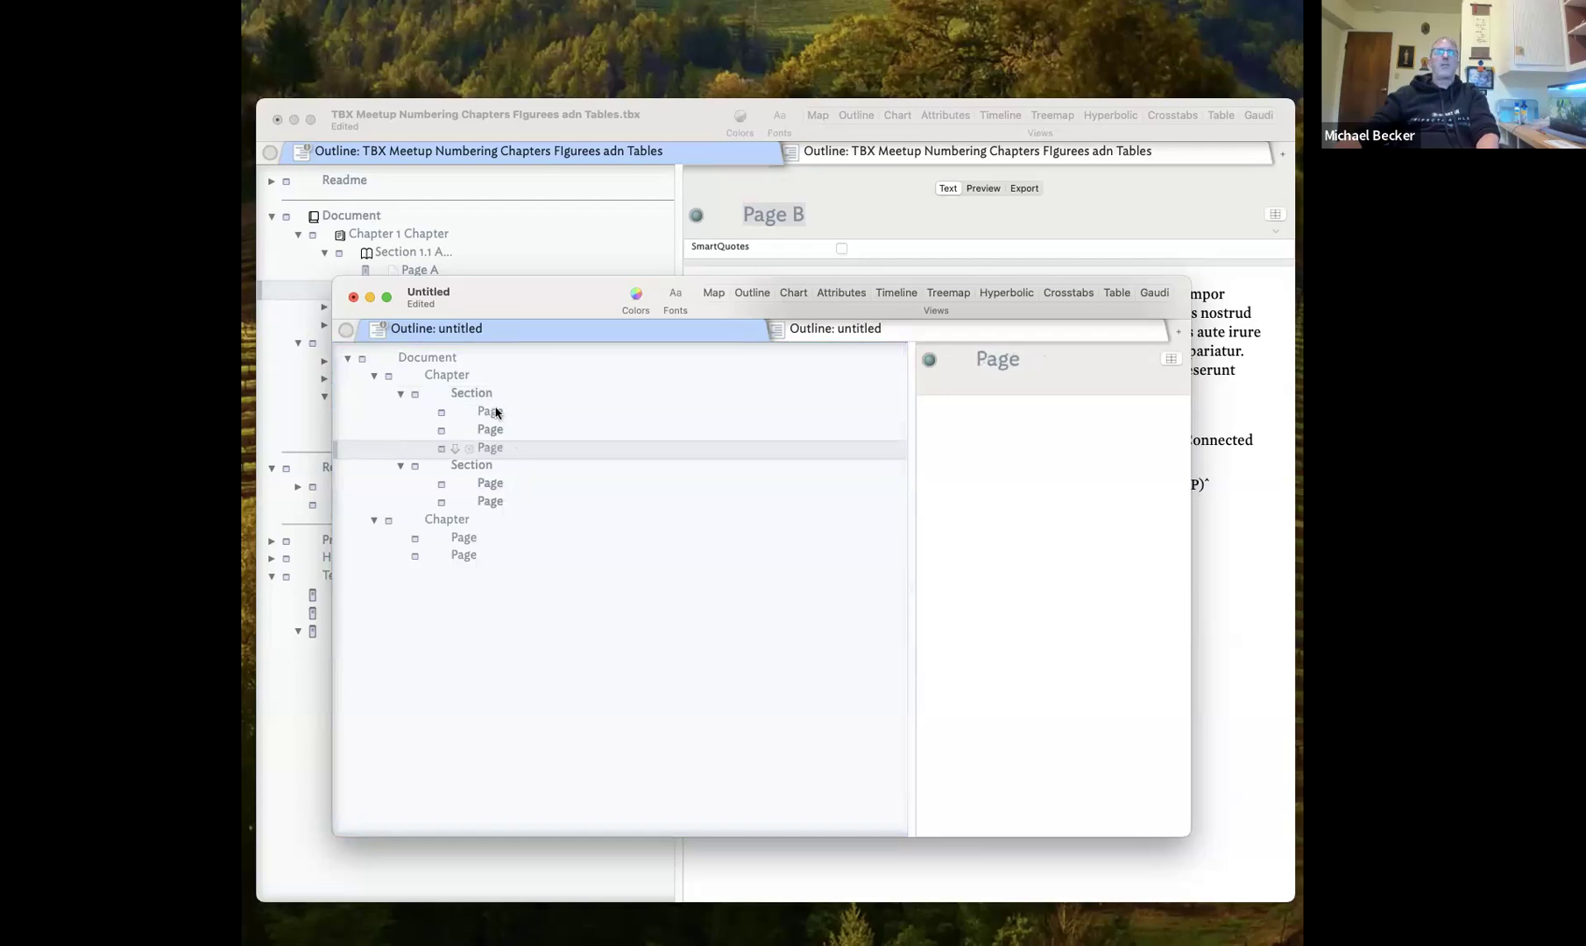
{"action": "key", "text": "Delete"}
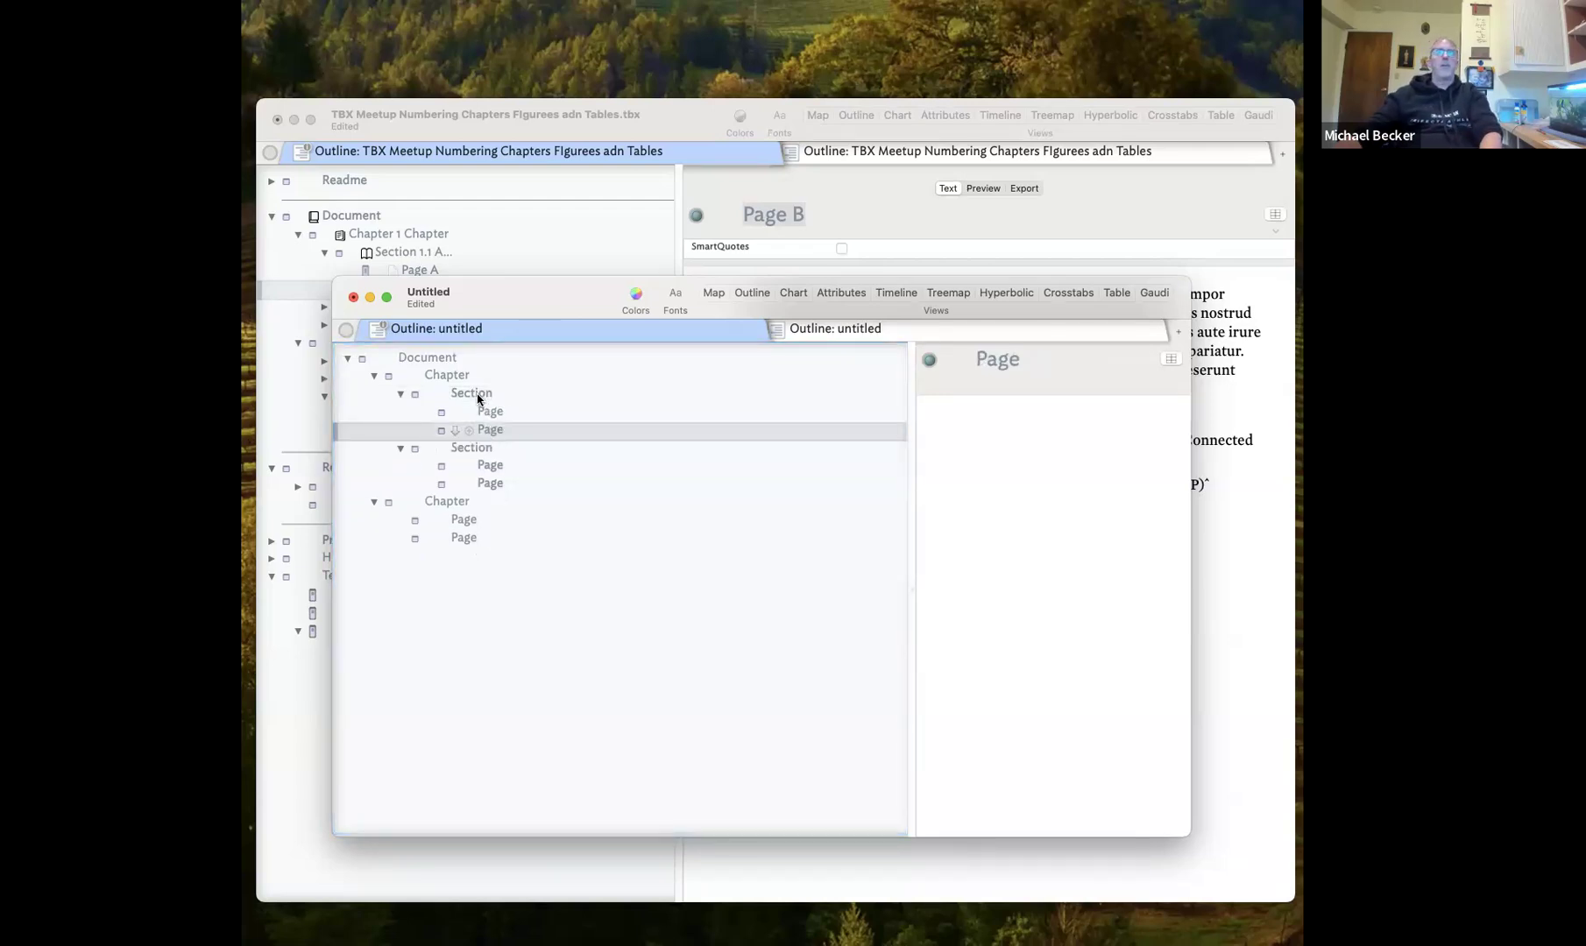
Copy the first Chapter's two Sections with their Page notes and paste them into the second Chapter
{"action": "left_click", "coordinate": [481, 396]}
{"action": "left_click", "coordinate": [489, 452]}
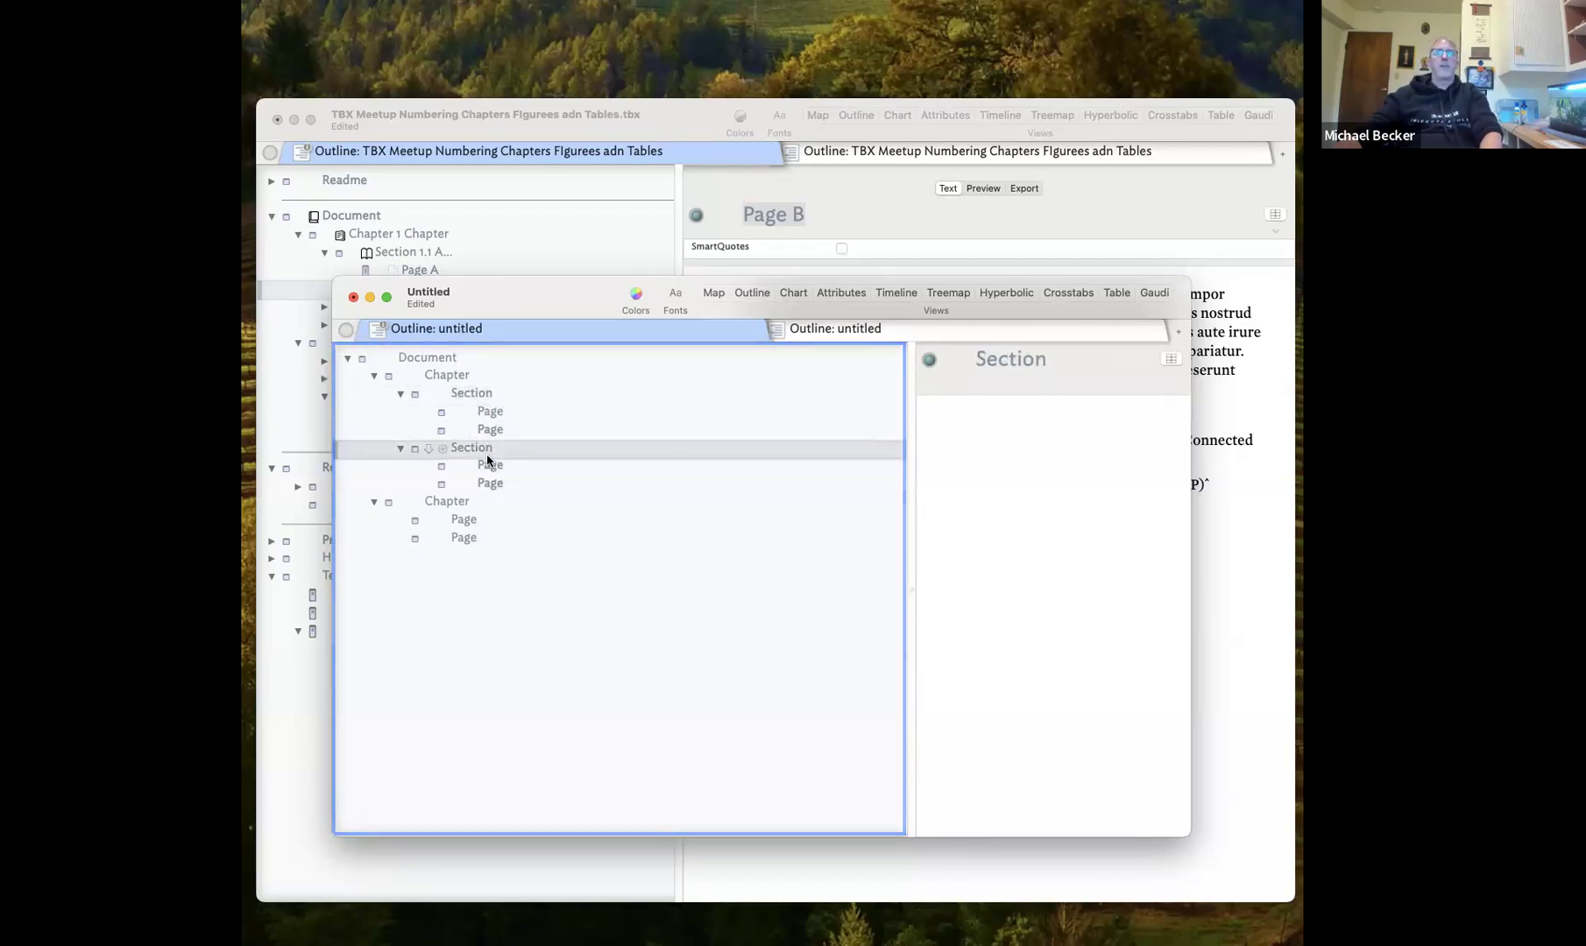
{"action": "left_click", "coordinate": [487, 395], "text": "shift"}
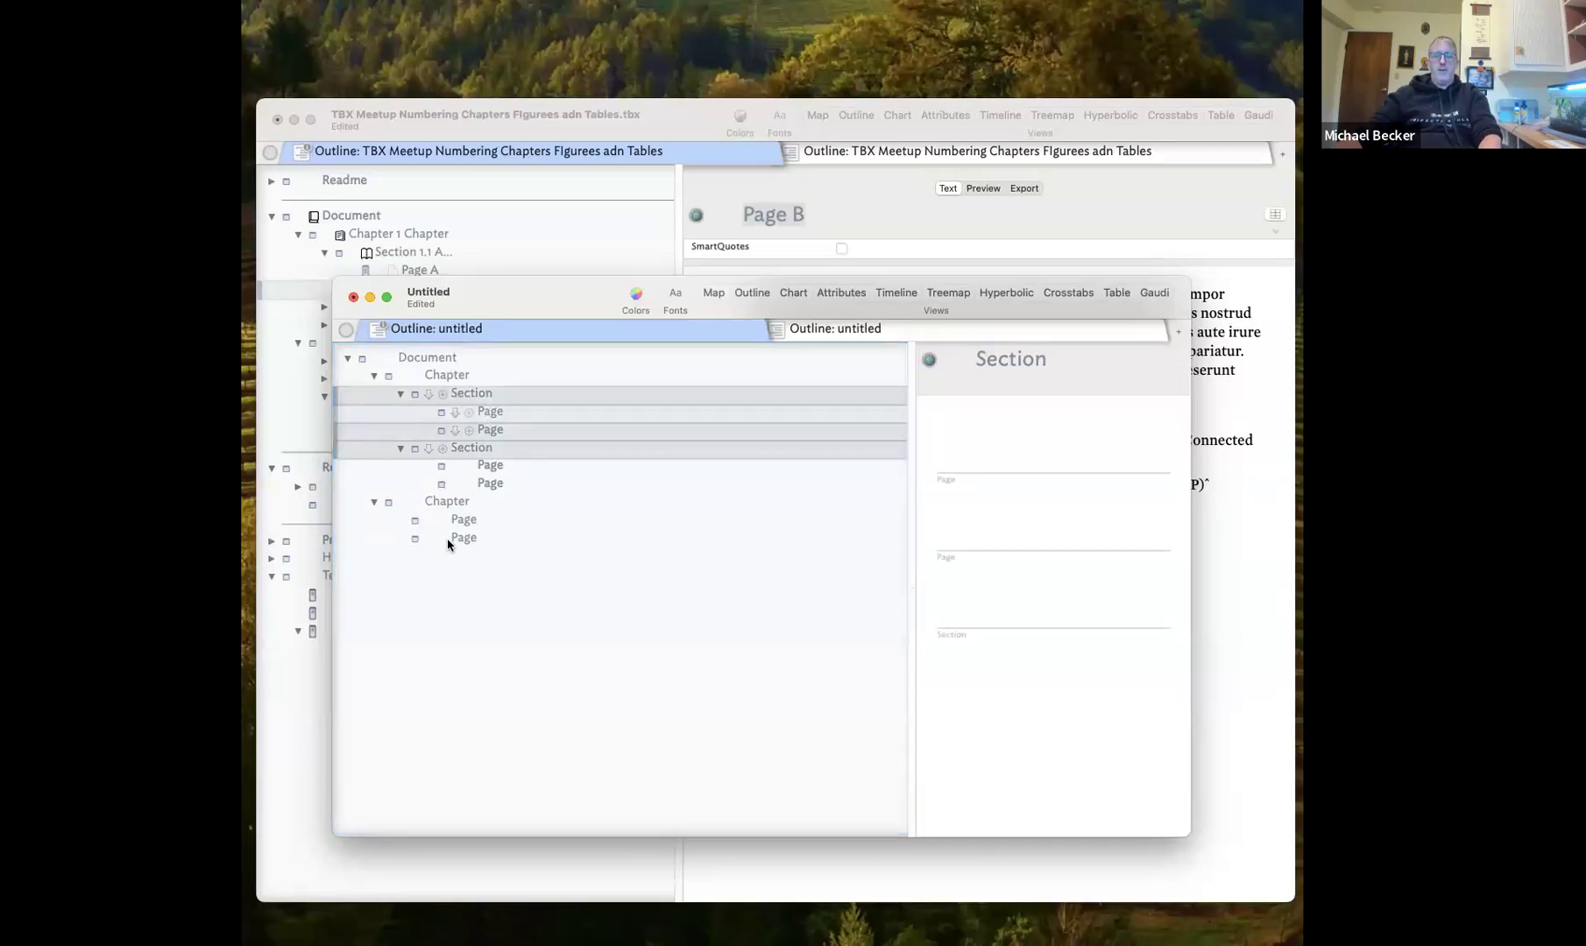
{"action": "left_click", "coordinate": [484, 541]}
{"action": "key", "text": "super+v"}
Delete the two loose Page notes directly under the second Chapter
{"action": "left_click", "coordinate": [481, 525]}
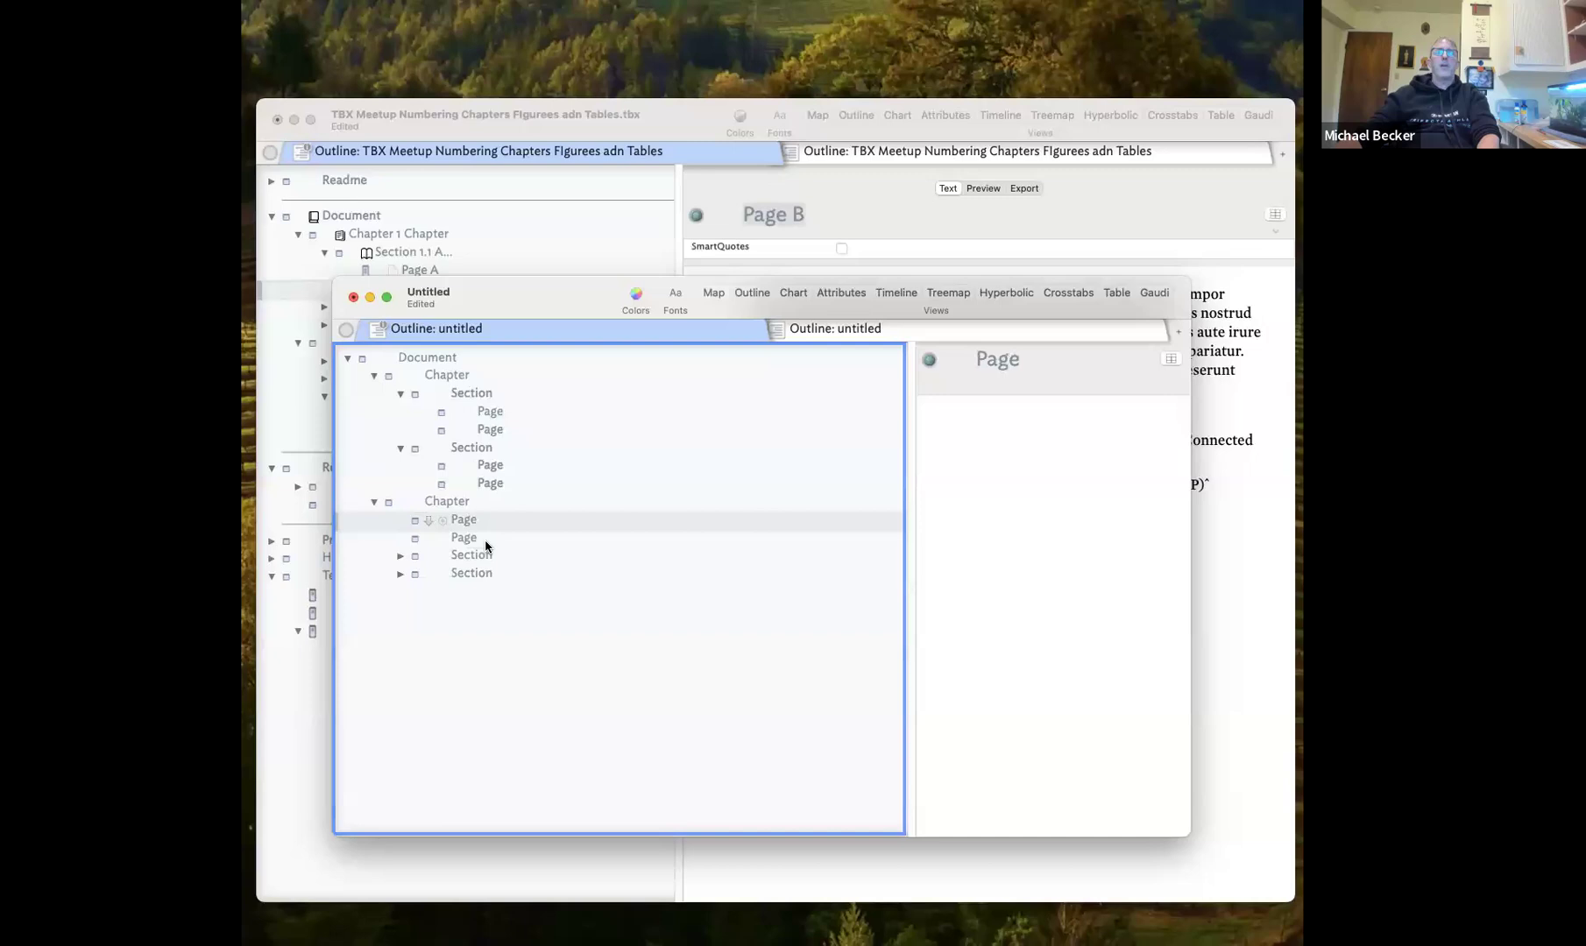
{"action": "left_click", "coordinate": [484, 542], "text": "shift"}
{"action": "key", "text": "BackSpace"}
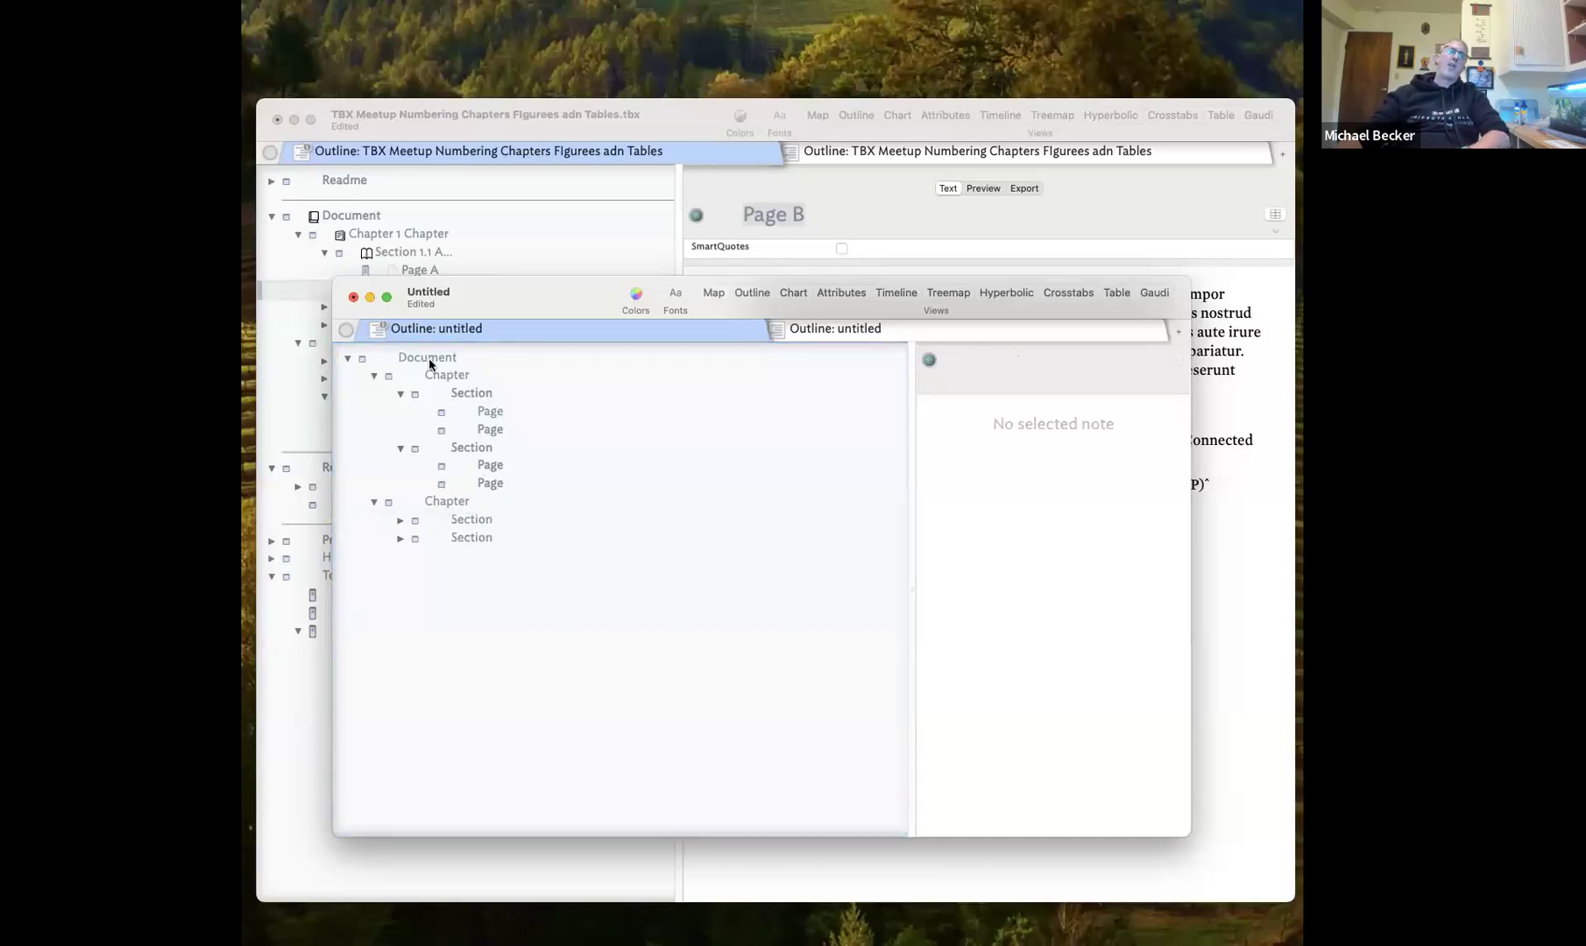
Collapse both Sections of the first Chapter and the Chapter itself
{"action": "left_click", "coordinate": [407, 451]}
{"action": "left_click", "coordinate": [401, 447]}
{"action": "left_click", "coordinate": [400, 393]}
{"action": "left_click", "coordinate": [374, 375]}
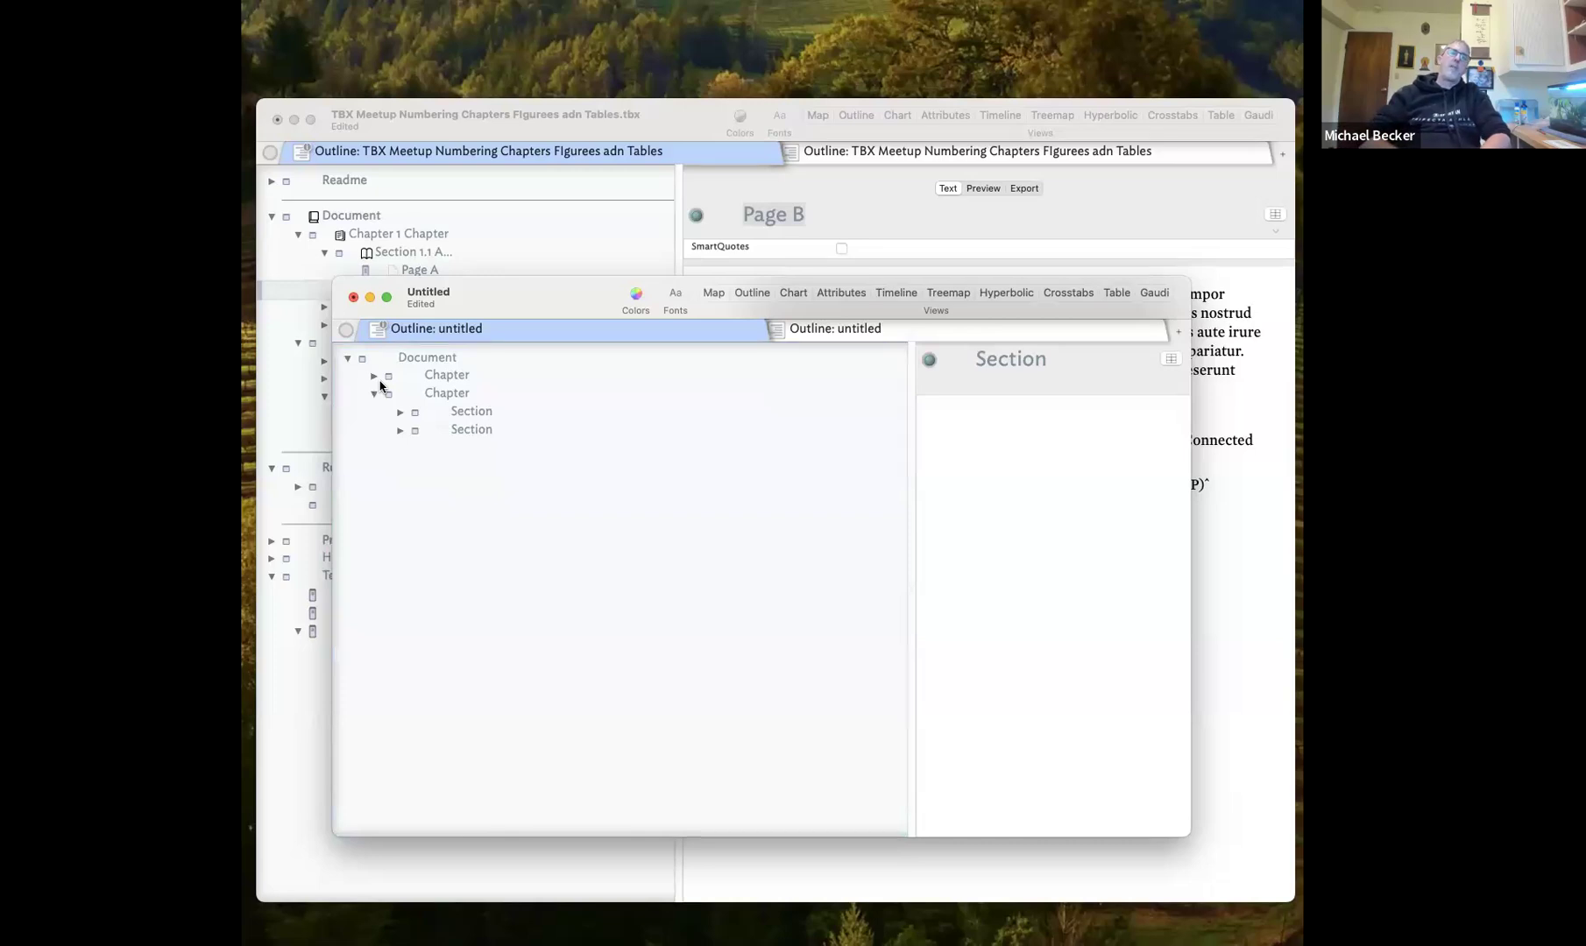
Switch to the TBX Meetup Numbering document and expand Readme and Considerations to review the CSA Seperation and Stay Close to your content notes
{"action": "left_click", "coordinate": [325, 178]}
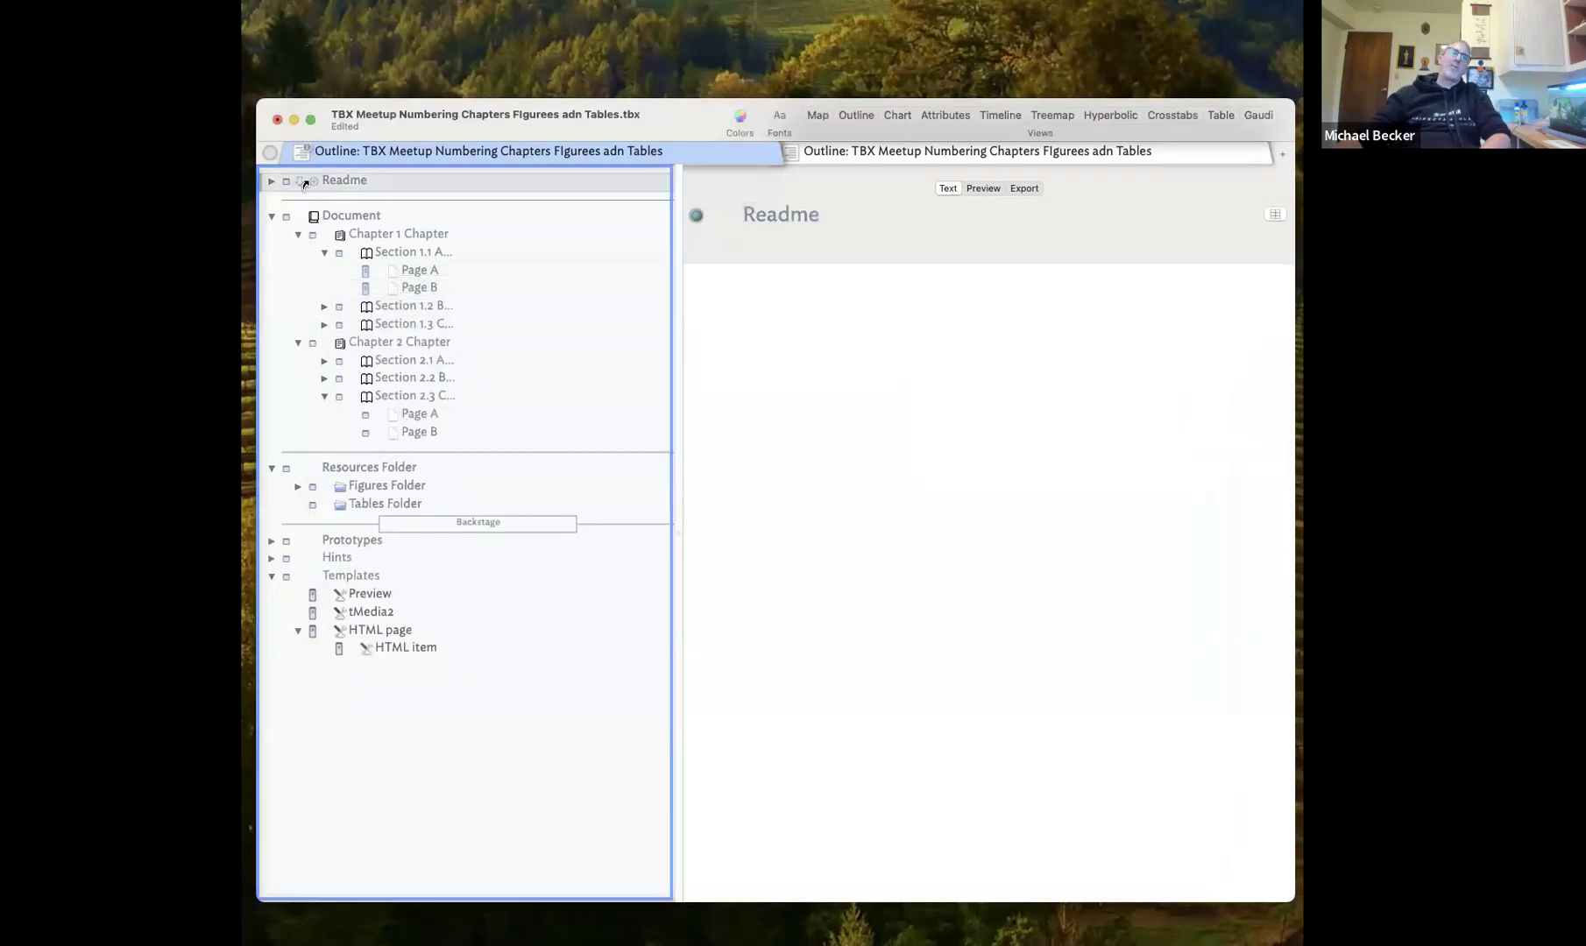
{"action": "left_click", "coordinate": [269, 181]}
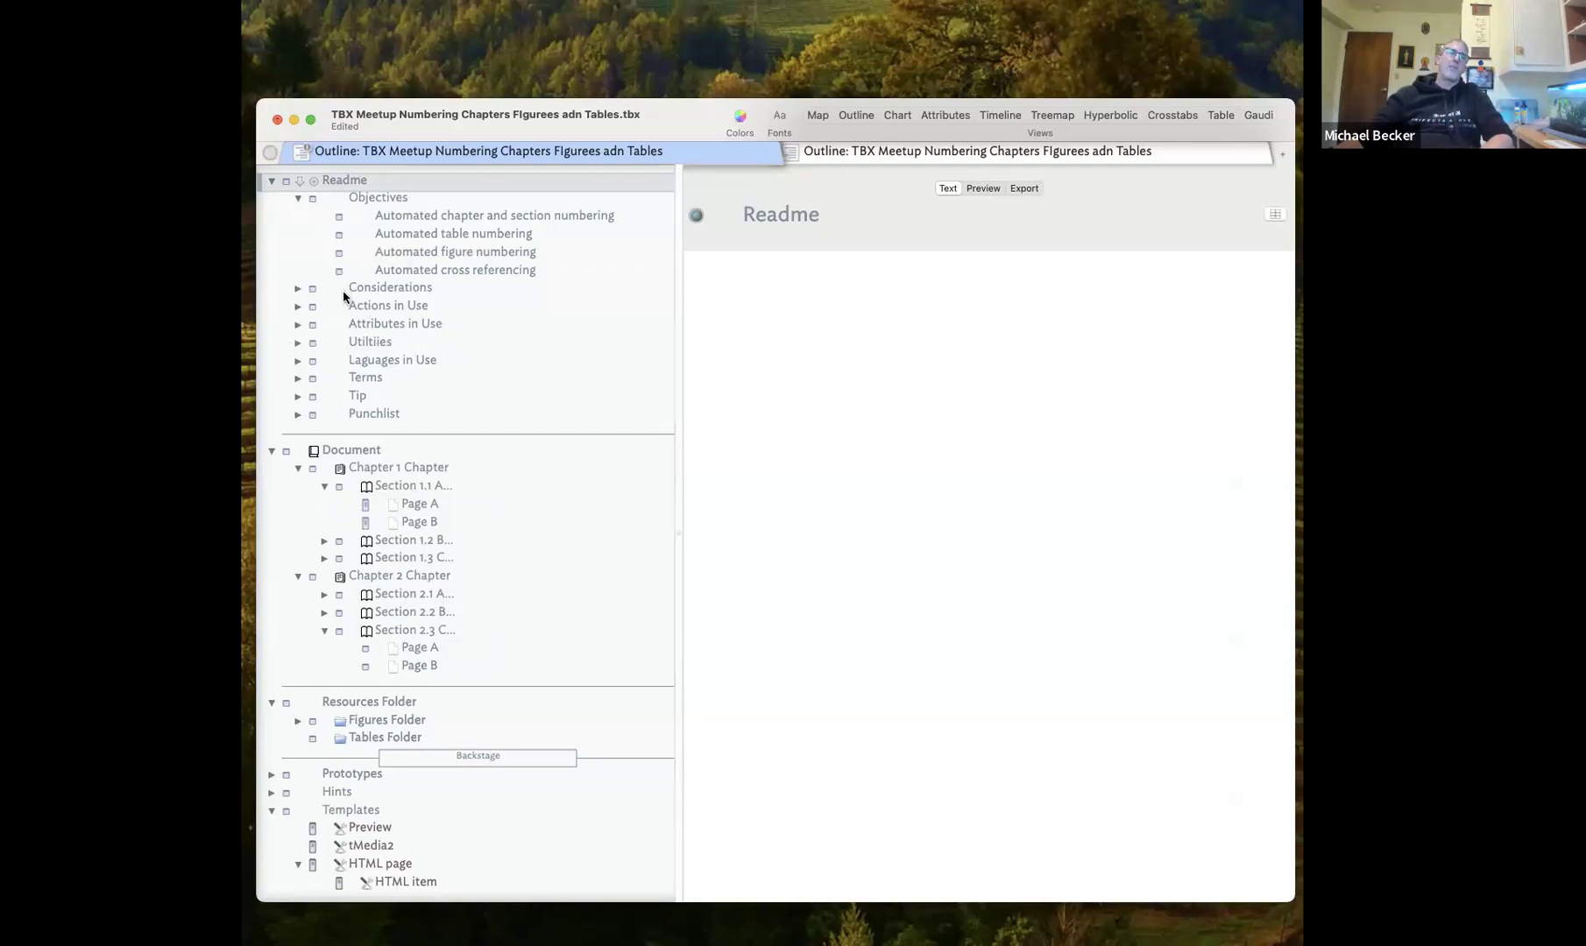
{"action": "left_click", "coordinate": [298, 288]}
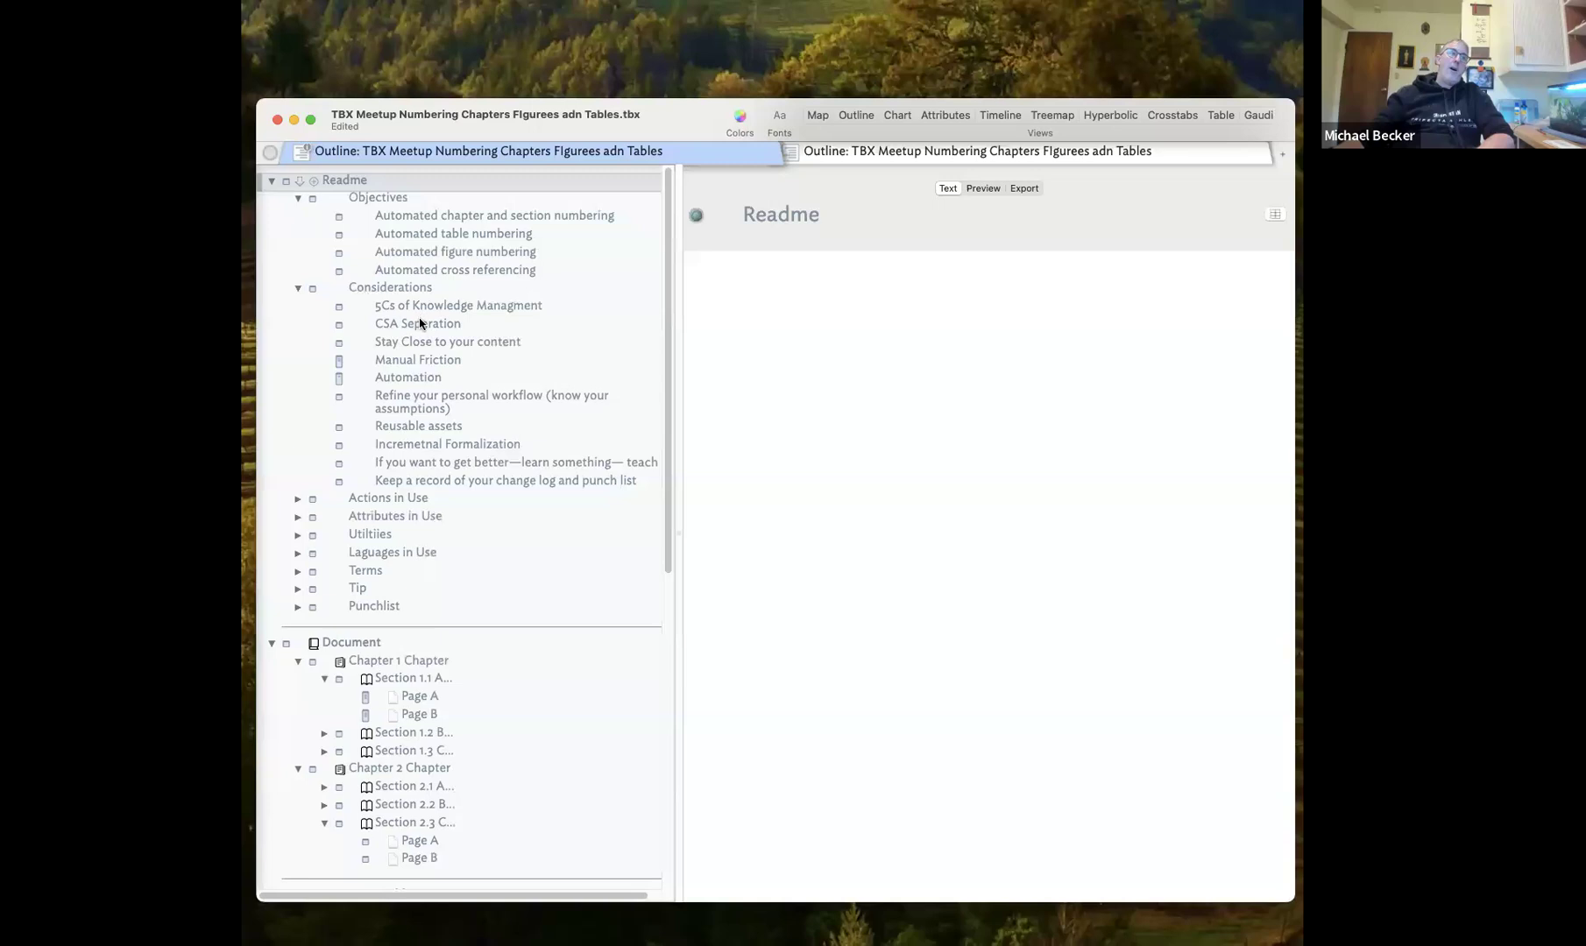
{"action": "left_click", "coordinate": [437, 342]}
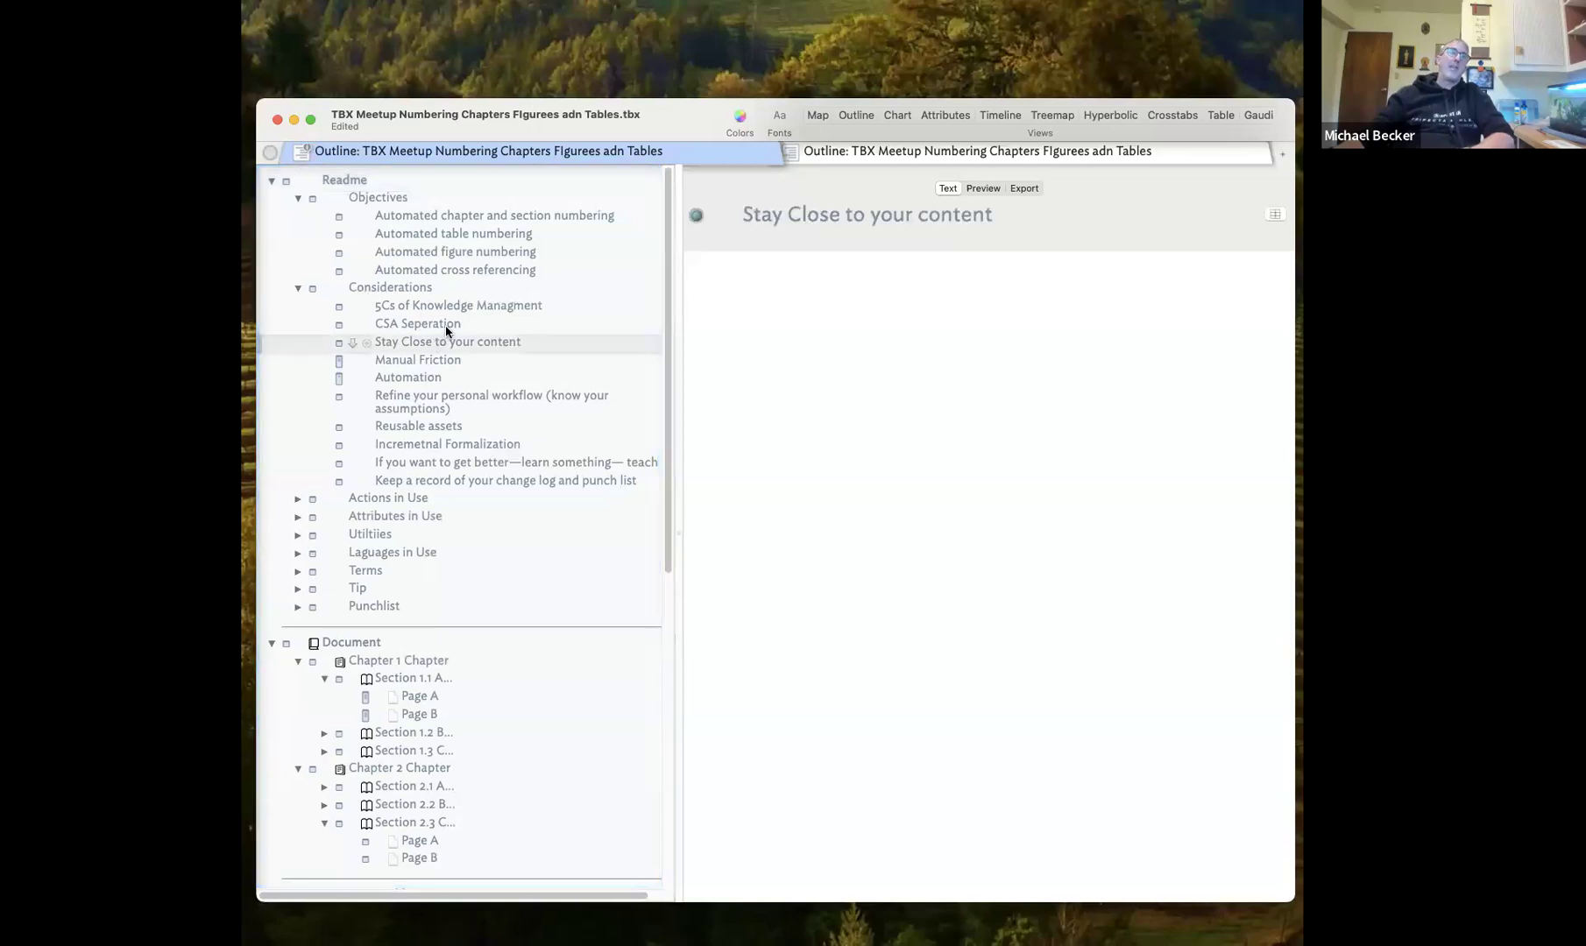
{"action": "left_click", "coordinate": [446, 329]}
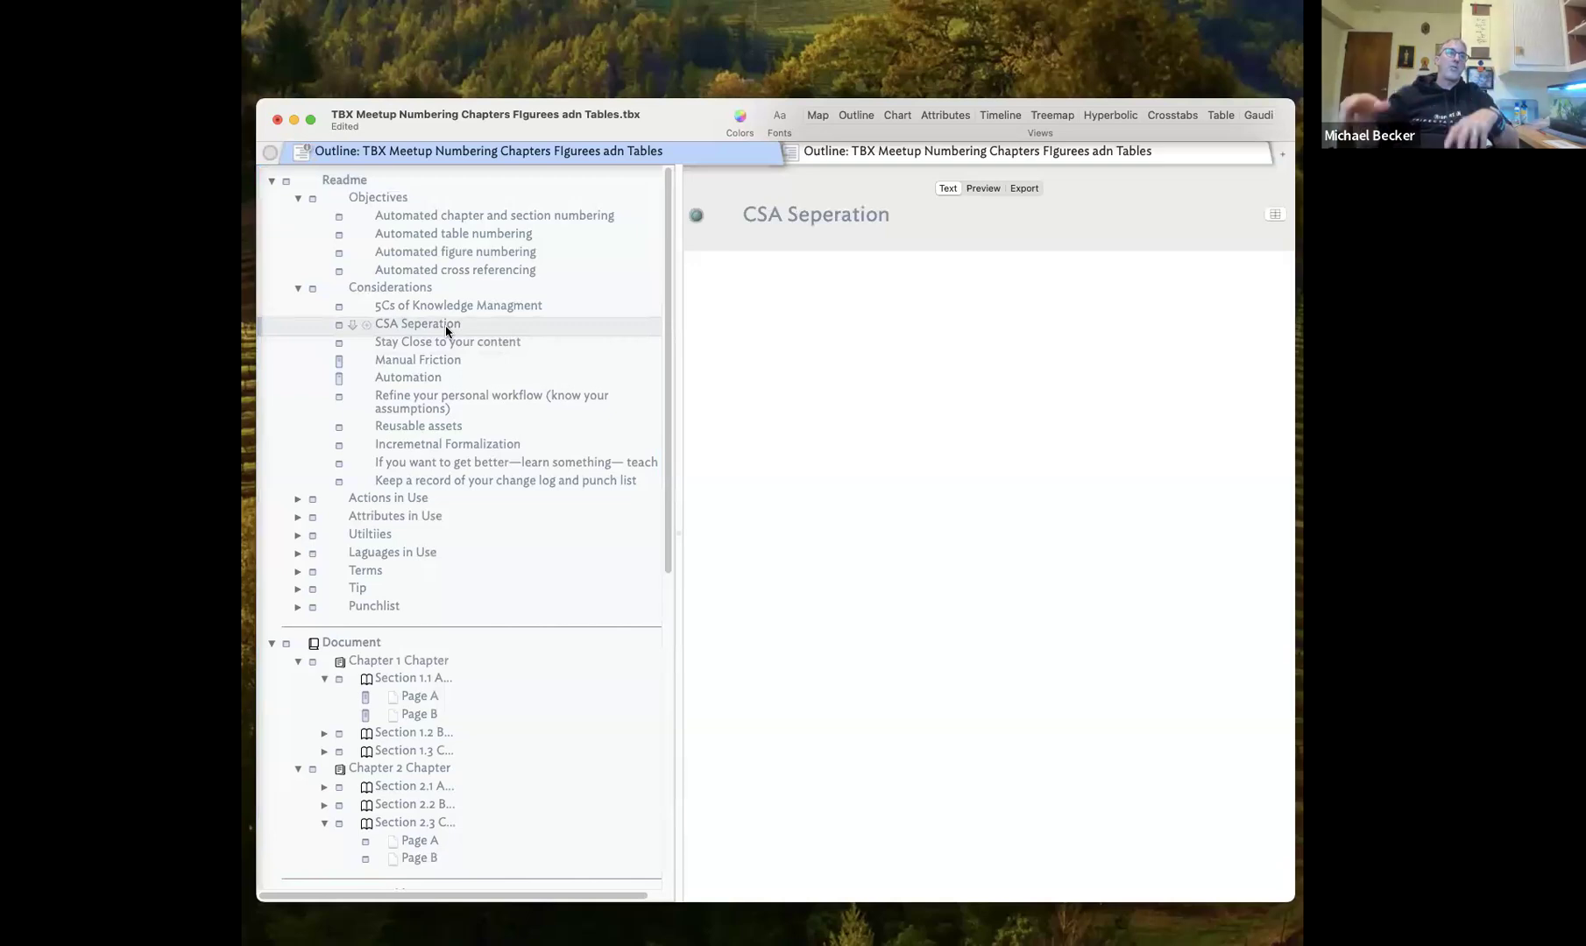
{"action": "left_click", "coordinate": [429, 342]}
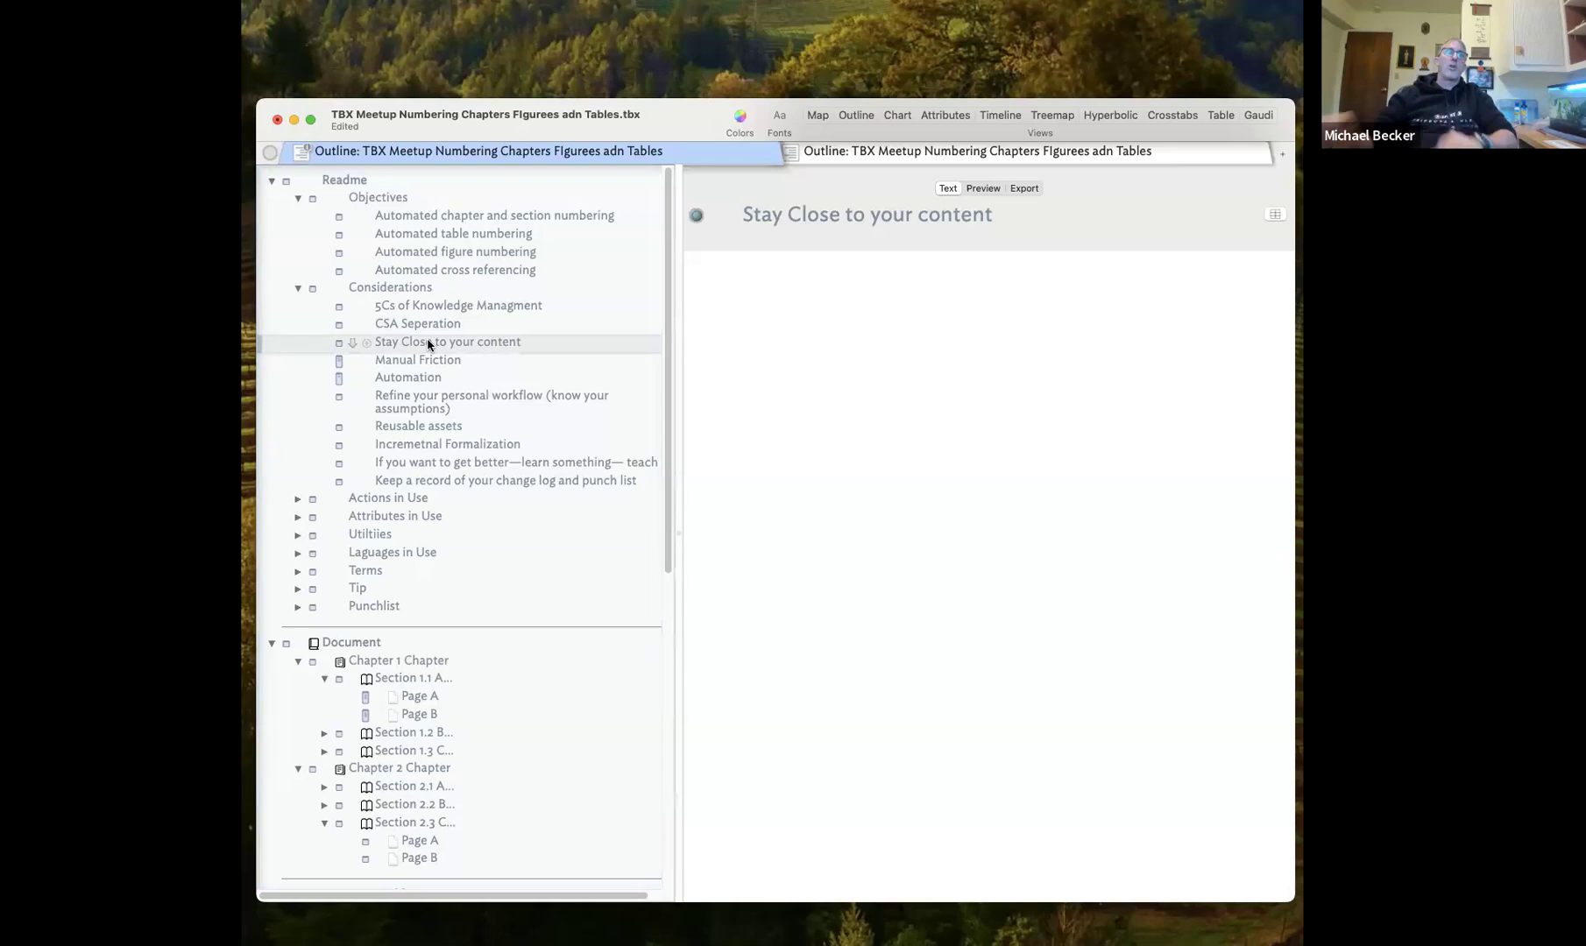
{"action": "left_click", "coordinate": [788, 227]}
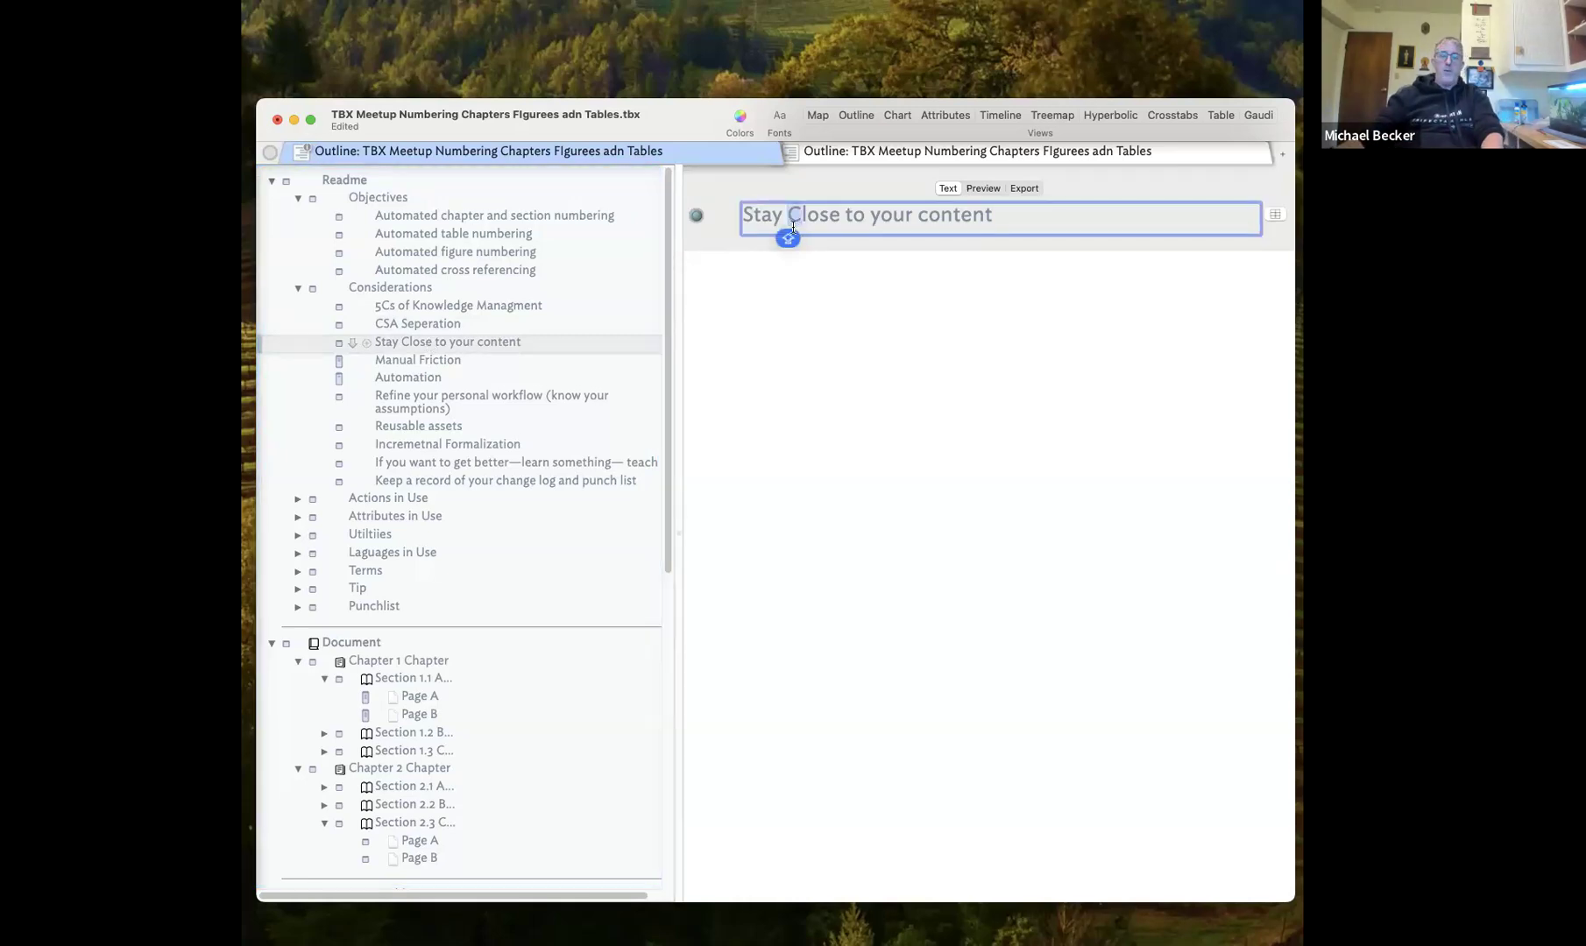
Rename the Manual Friction note under Considerations as "Embracing manual friction"
{"action": "left_click", "coordinate": [411, 360]}
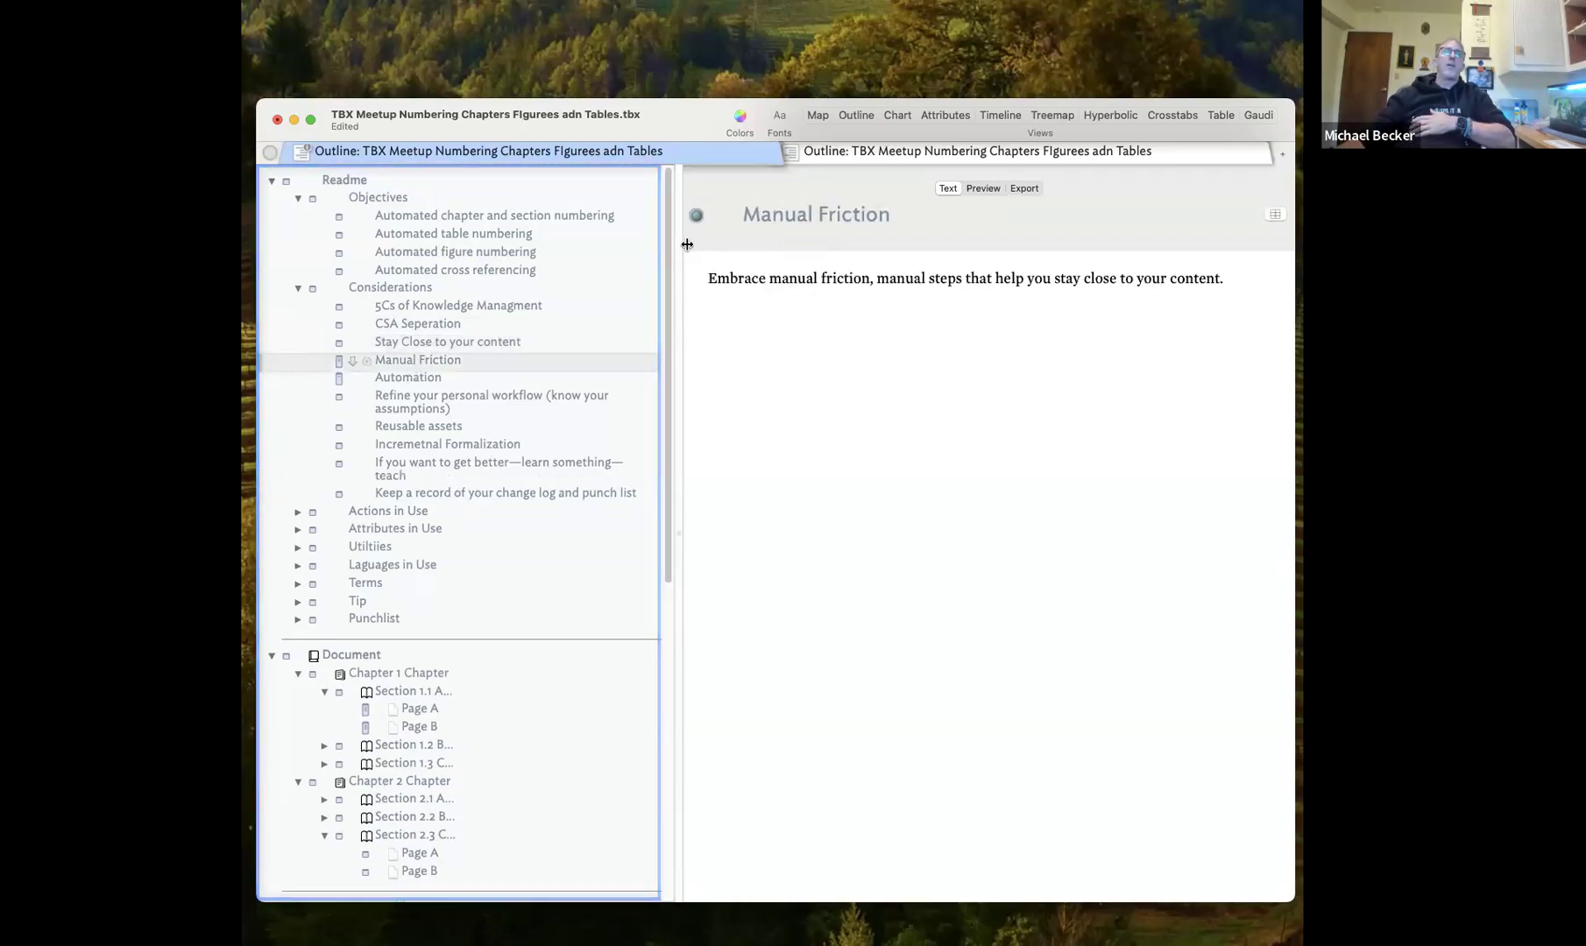
{"action": "left_click", "coordinate": [823, 210]}
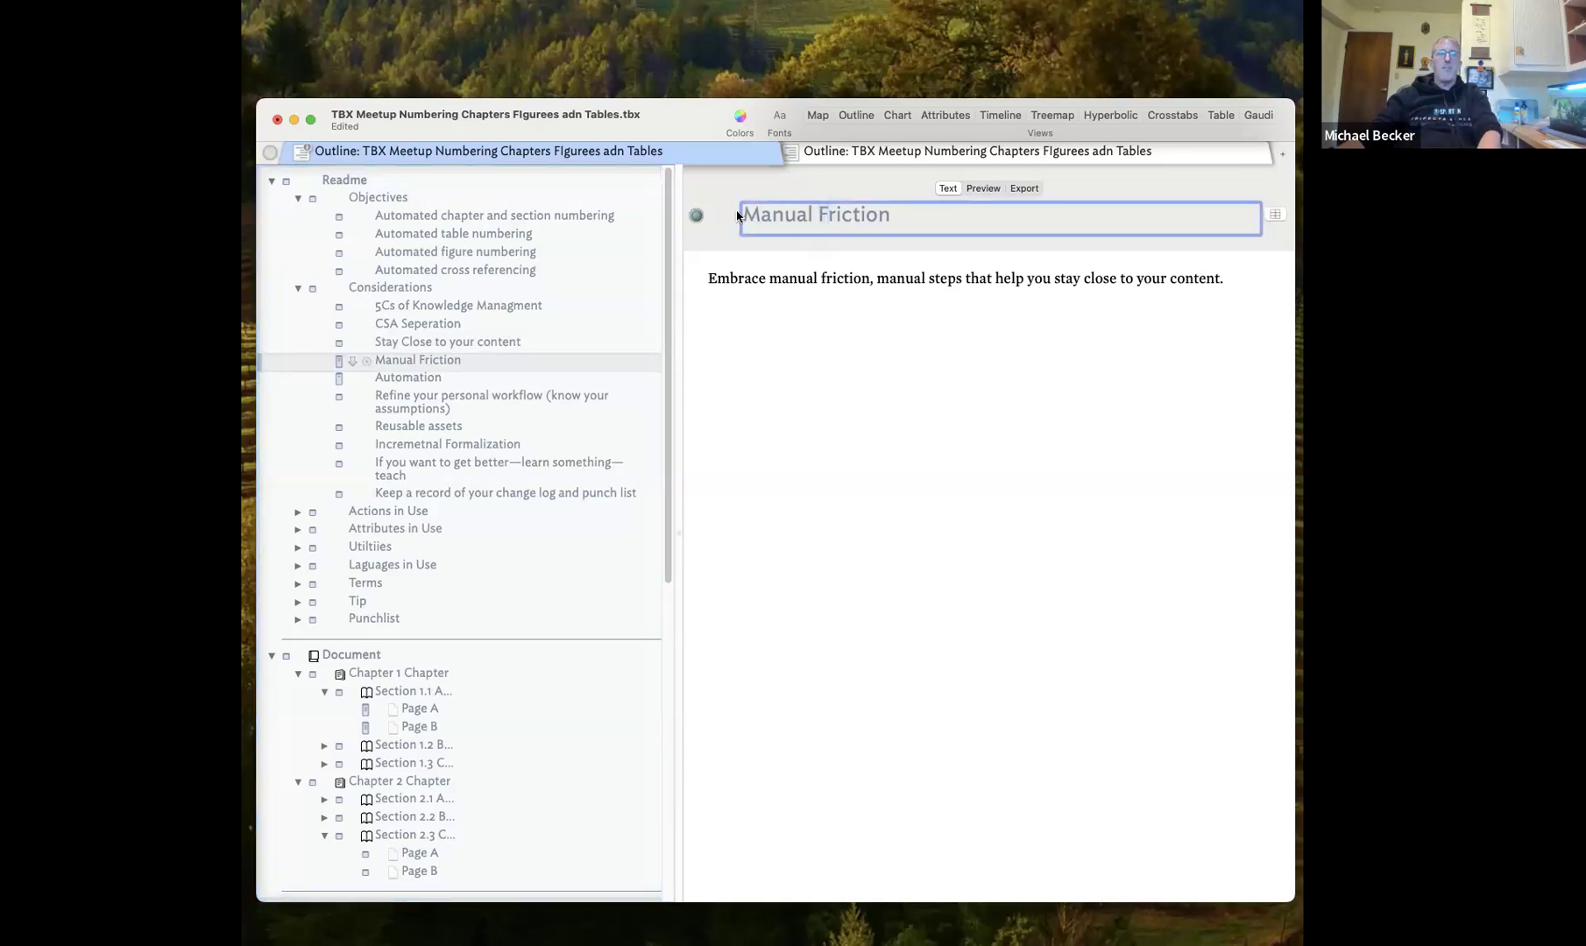
{"action": "key", "text": "Tab"}
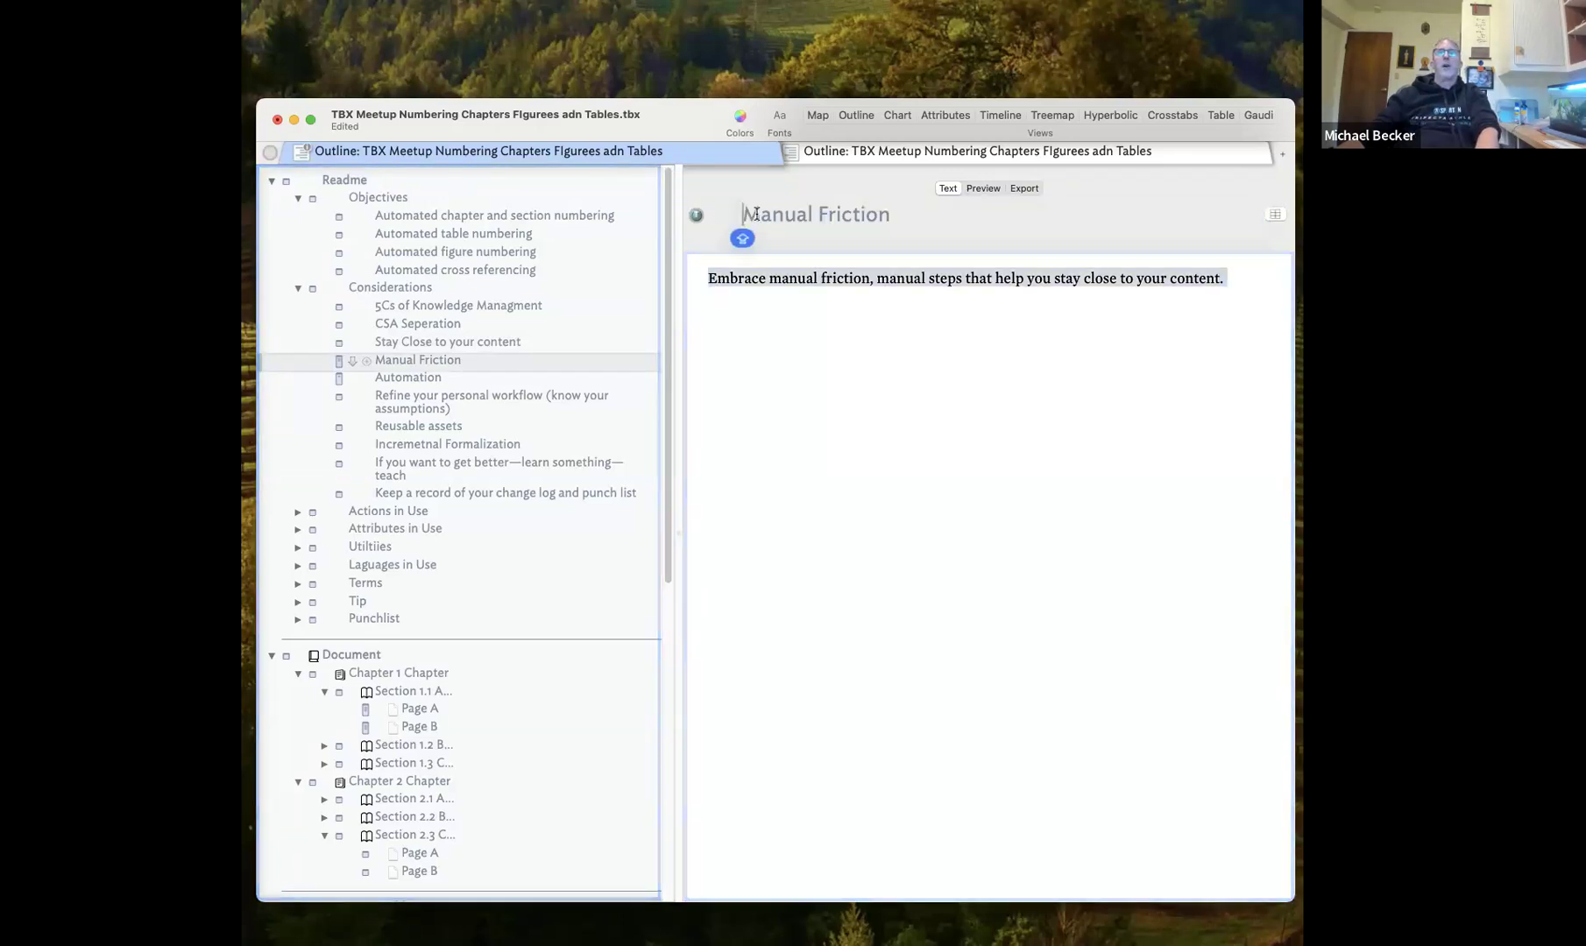
{"action": "left_click_drag", "start_coordinate": [755, 213], "coordinate": [716, 216]}
{"action": "key", "text": "BackSpace"}
{"action": "type", "text": "EMBR"}
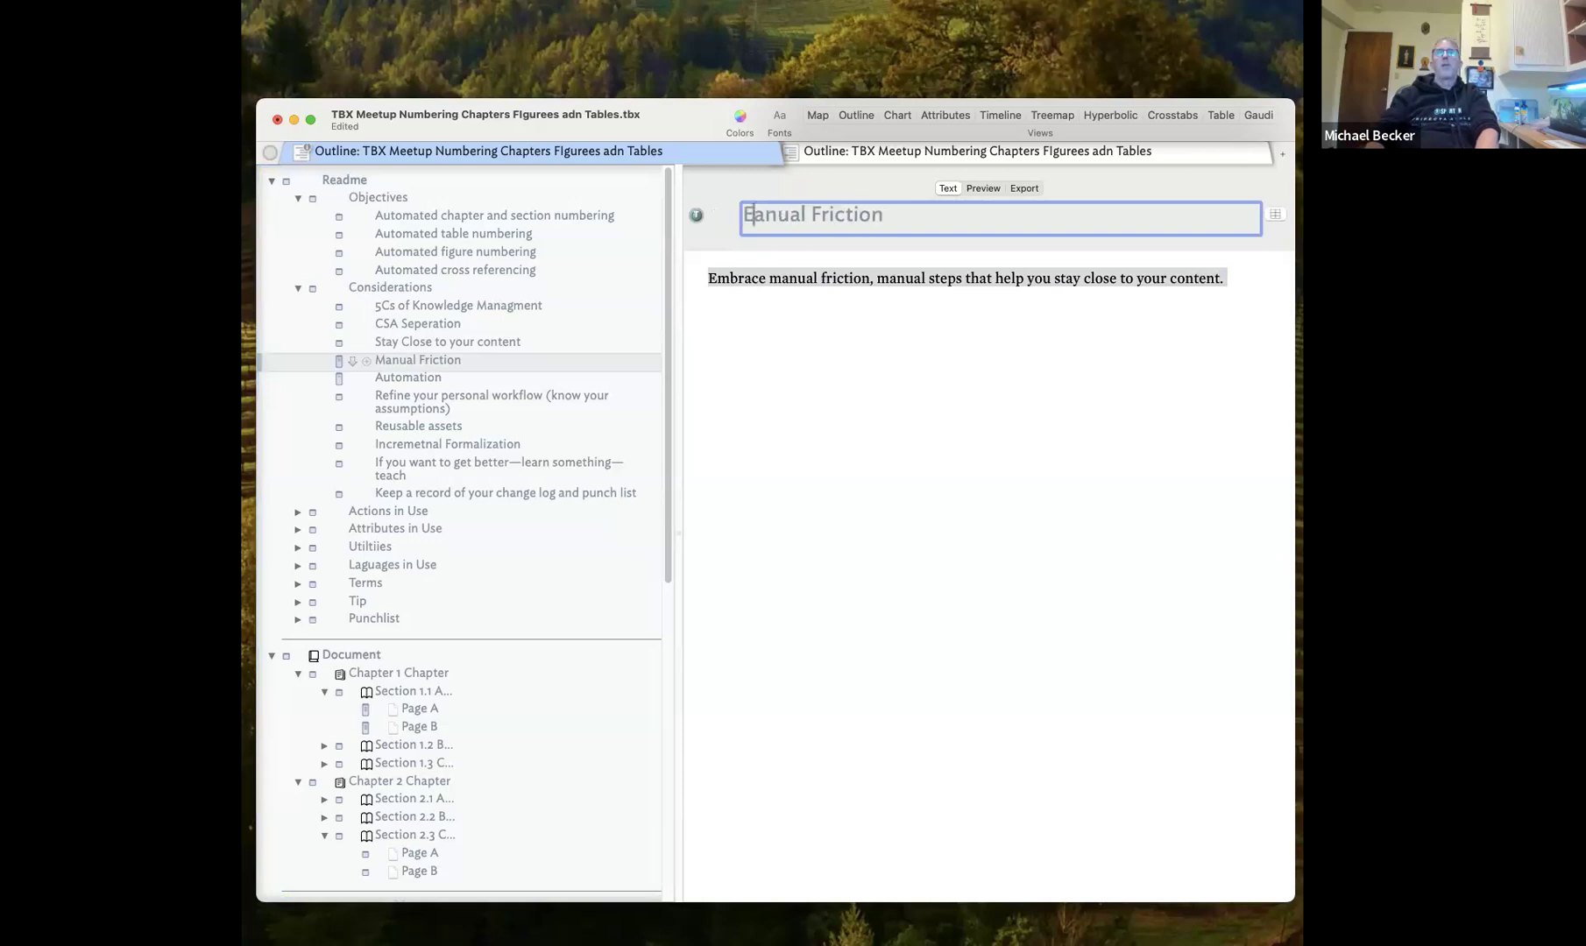
{"action": "type", "text": "ACING"}
{"action": "key", "text": "BackSpace"}
{"action": "key", "text": "BackSpace"}
{"action": "key", "text": "BackSpace"}
{"action": "key", "text": "BackSpace"}
{"action": "key", "text": "BackSpace"}
{"action": "key", "text": "BackSpace"}
{"action": "key", "text": "BackSpace"}
{"action": "key", "text": "BackSpace"}
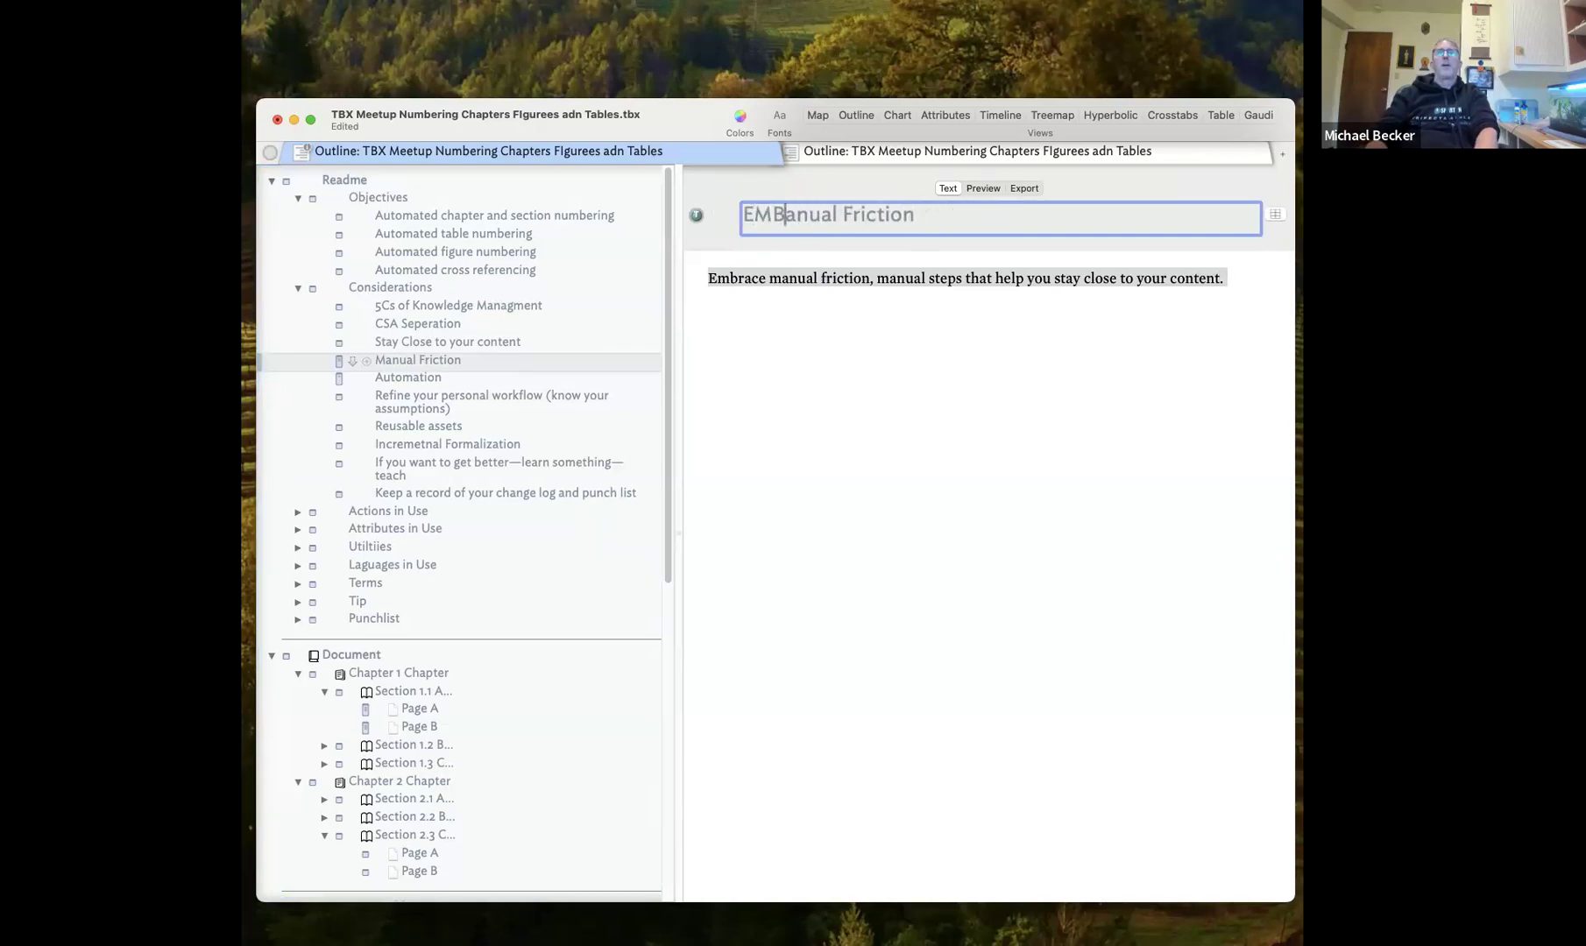
{"action": "type", "text": "mbracing "}
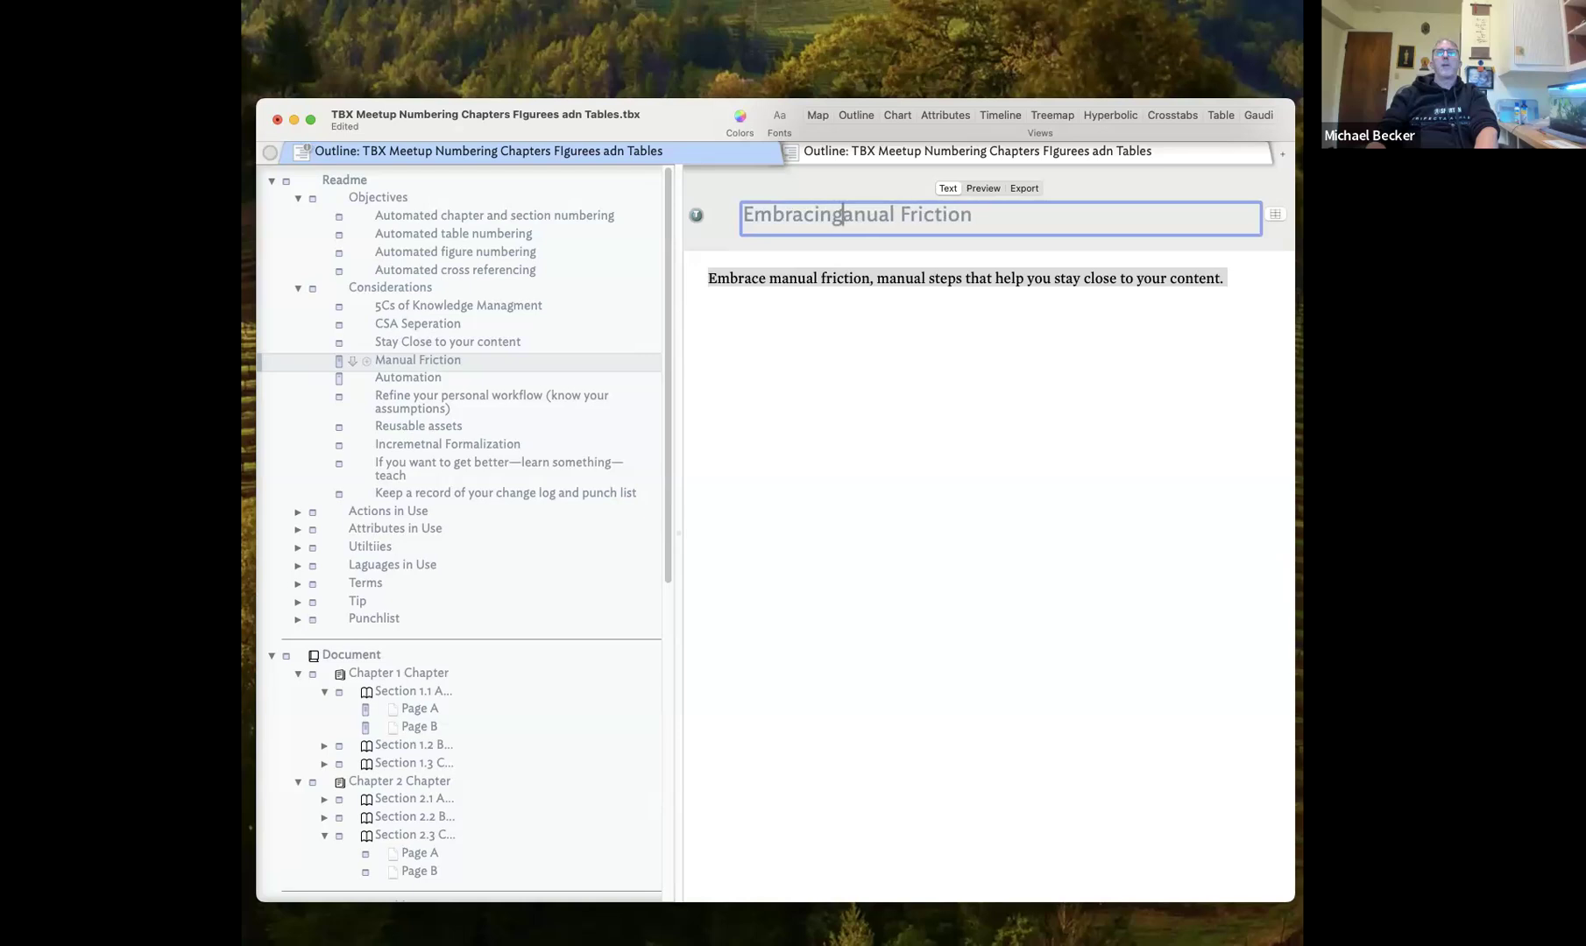
{"action": "type", "text": "manual "}
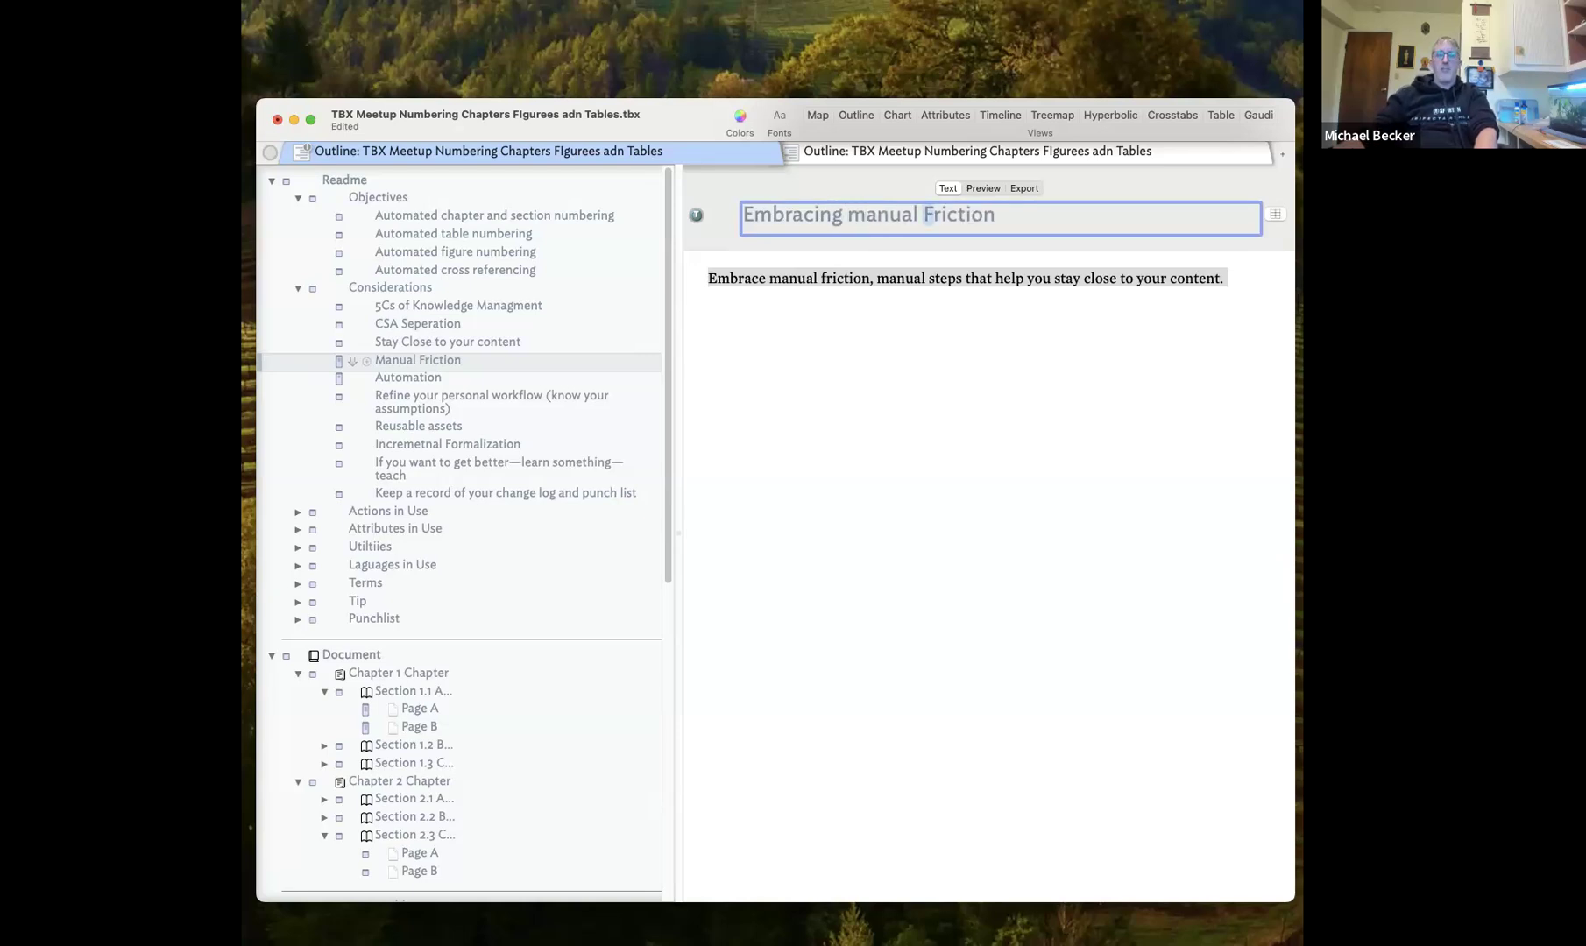
{"action": "type", "text": "f"}
{"action": "left_click", "coordinate": [736, 404]}
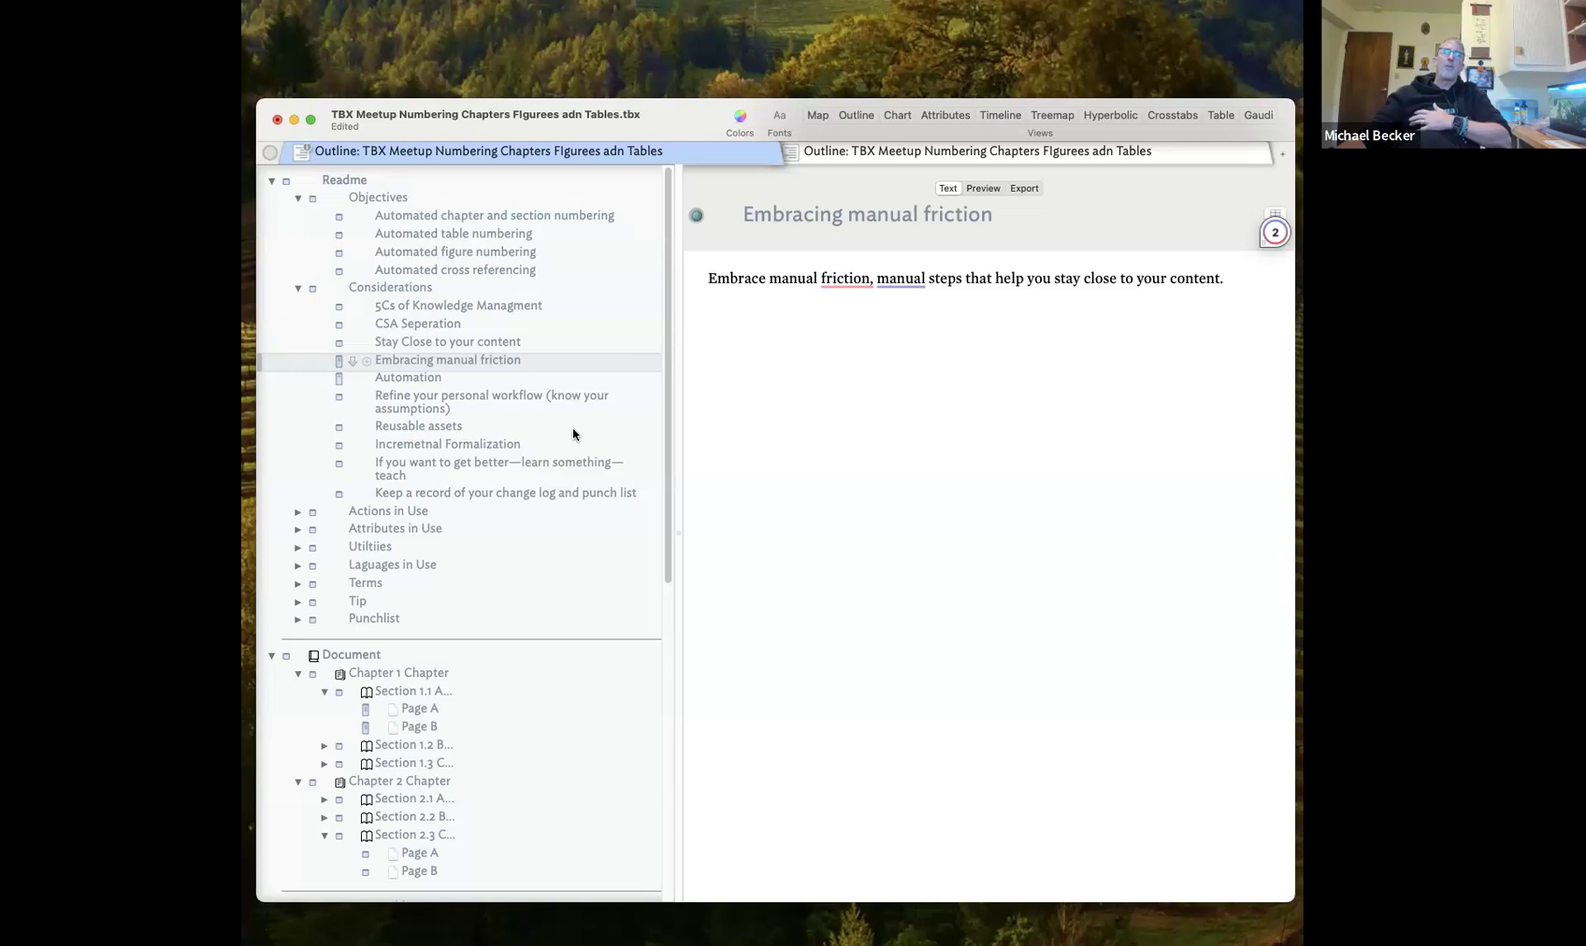
Change the second word of the Incremetnal Formalization note's title to lowercase "formalization"
{"action": "left_click", "coordinate": [552, 447]}
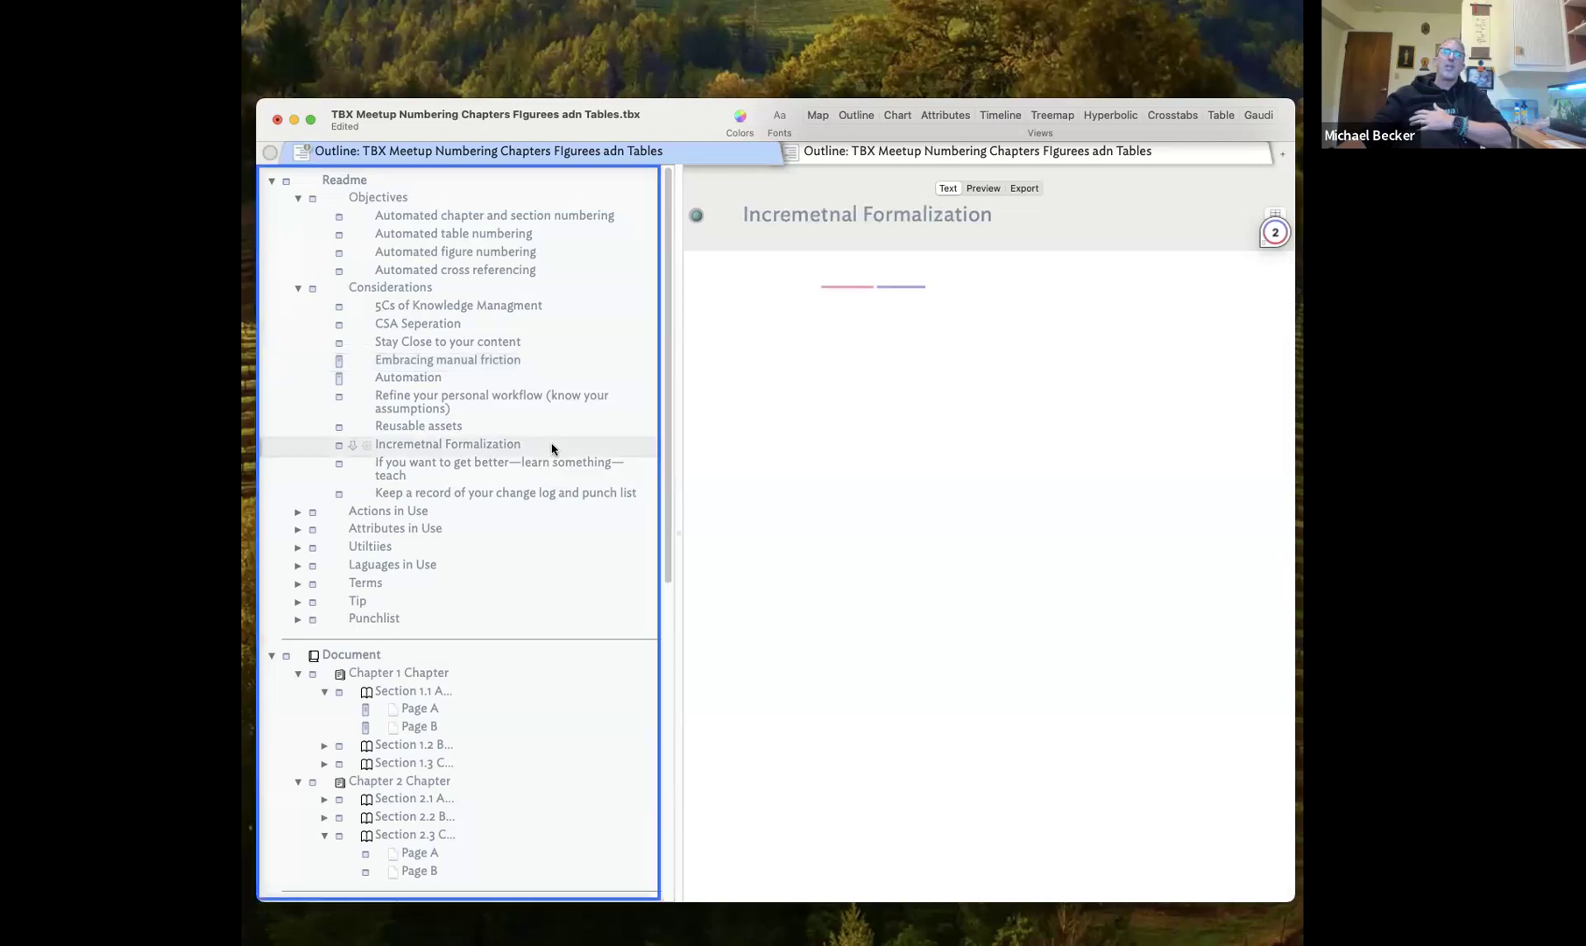
{"action": "left_click", "coordinate": [859, 217]}
{"action": "key", "text": "Delete"}
{"action": "type", "text": "f"}
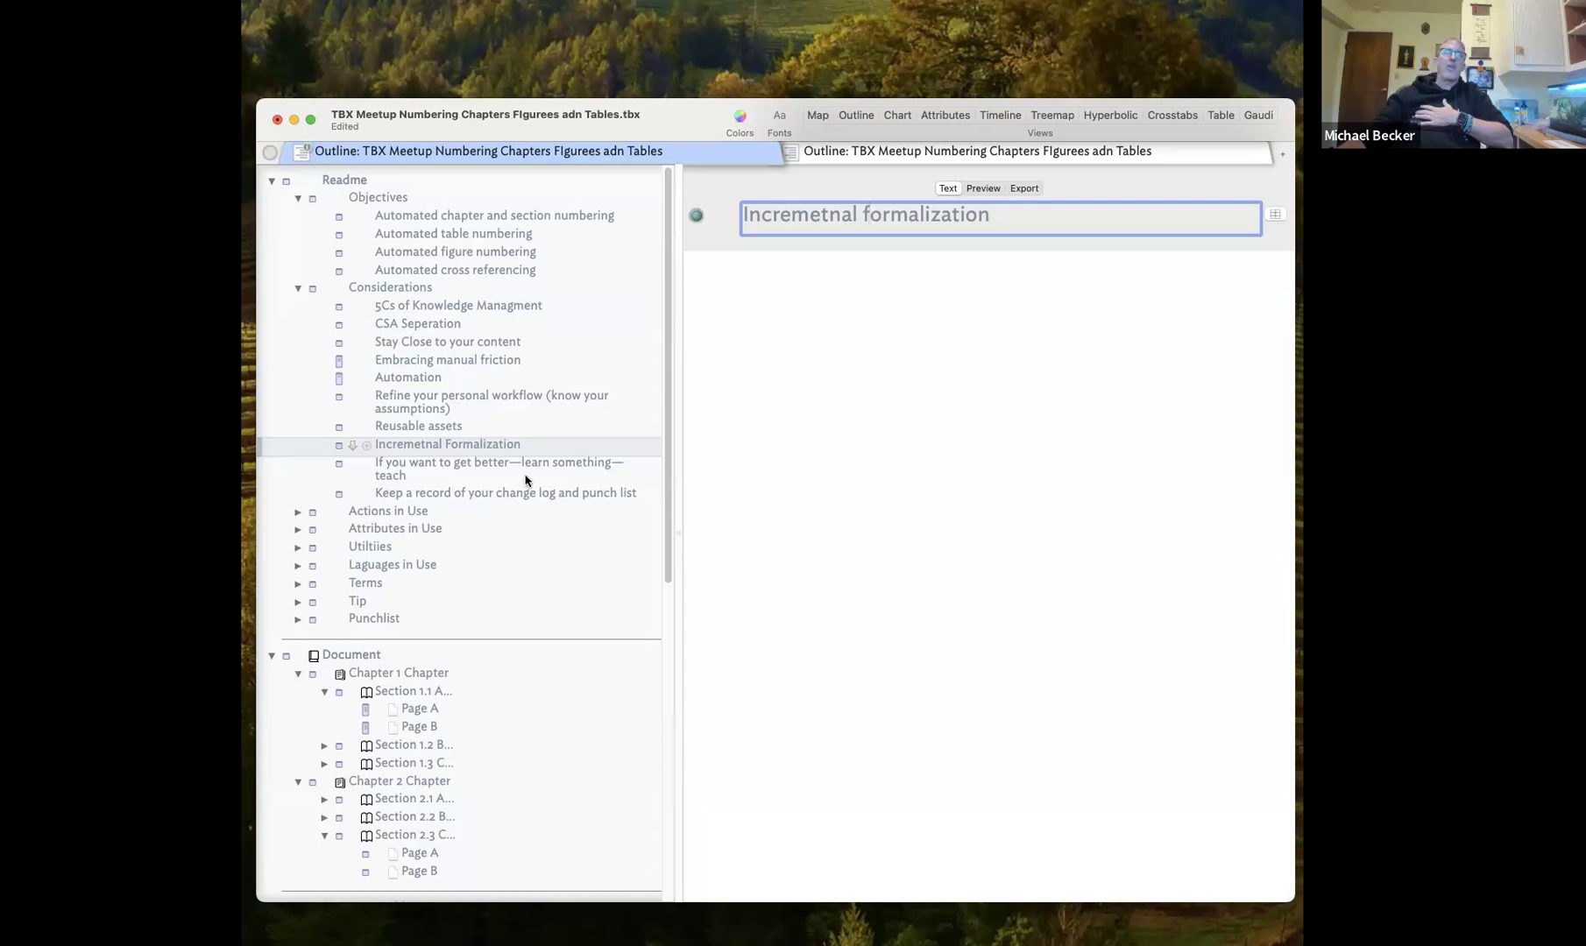
Collapse Considerations and examine the Readme entries under Actions in Use, Attributes in Use, Utiltiies and Laguages in Use
{"action": "left_click", "coordinate": [298, 288]}
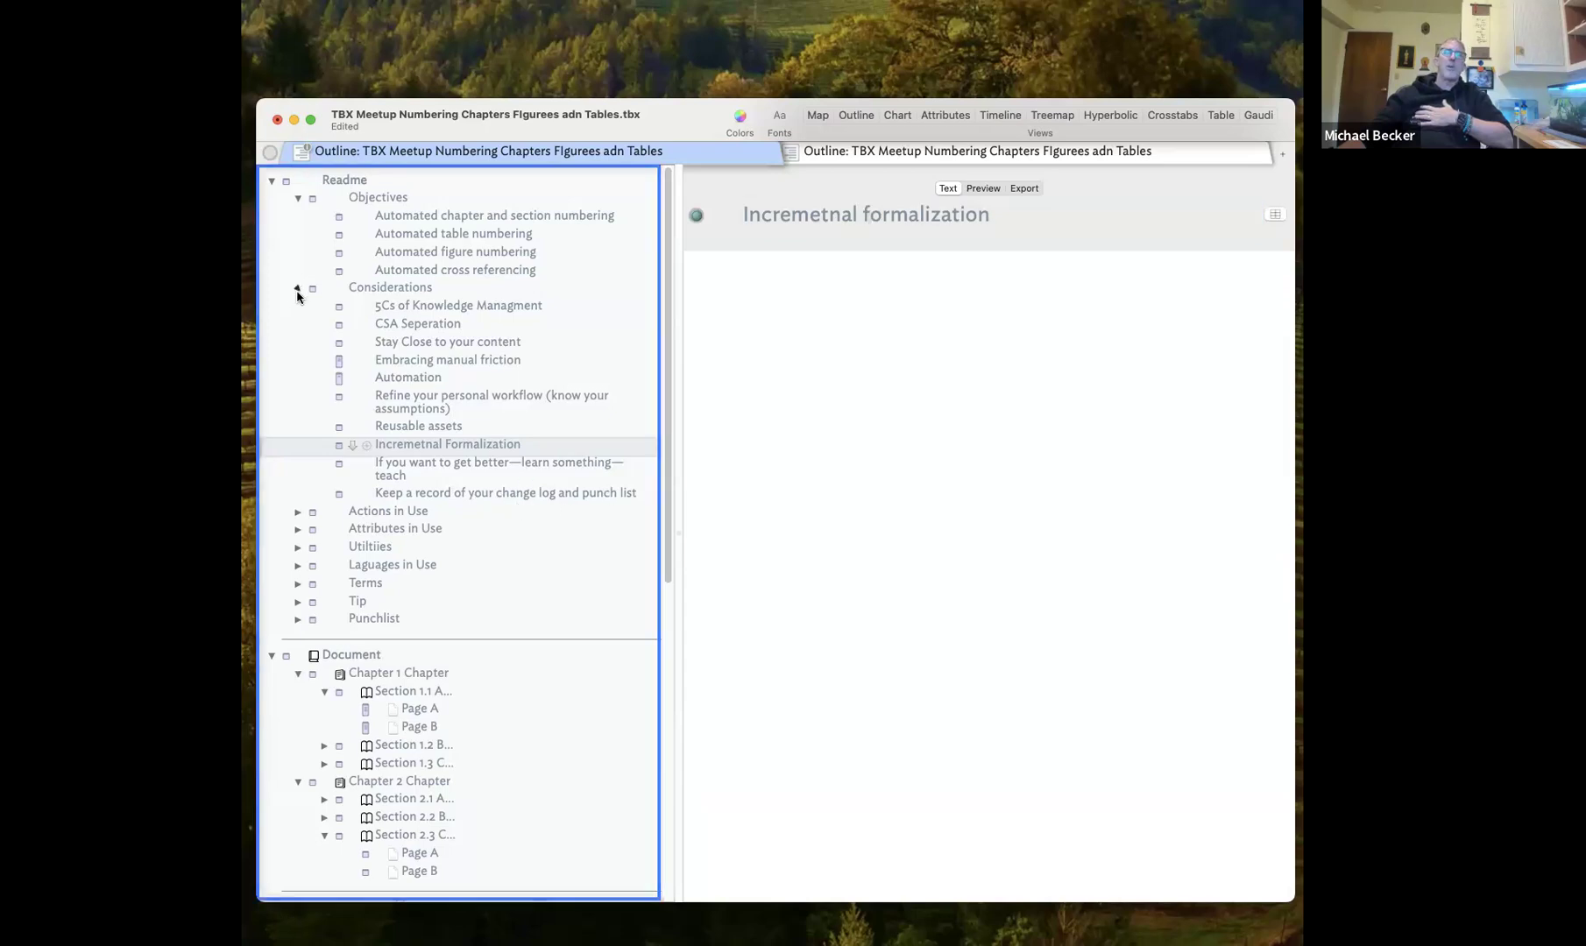
{"action": "left_click", "coordinate": [297, 306]}
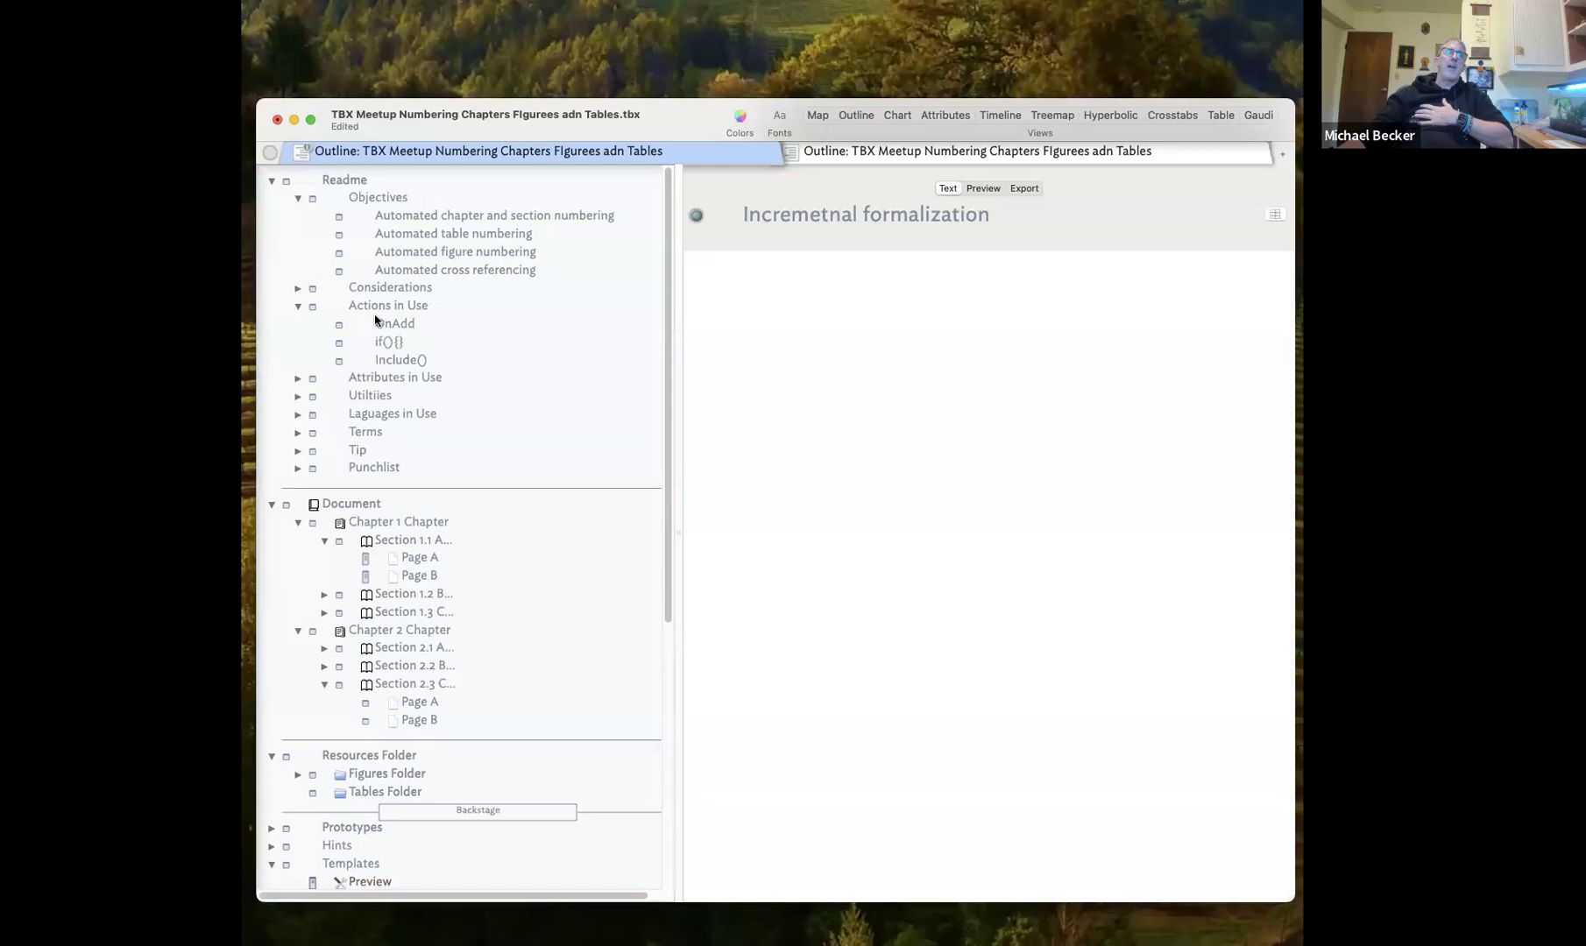
{"action": "left_click", "coordinate": [390, 366]}
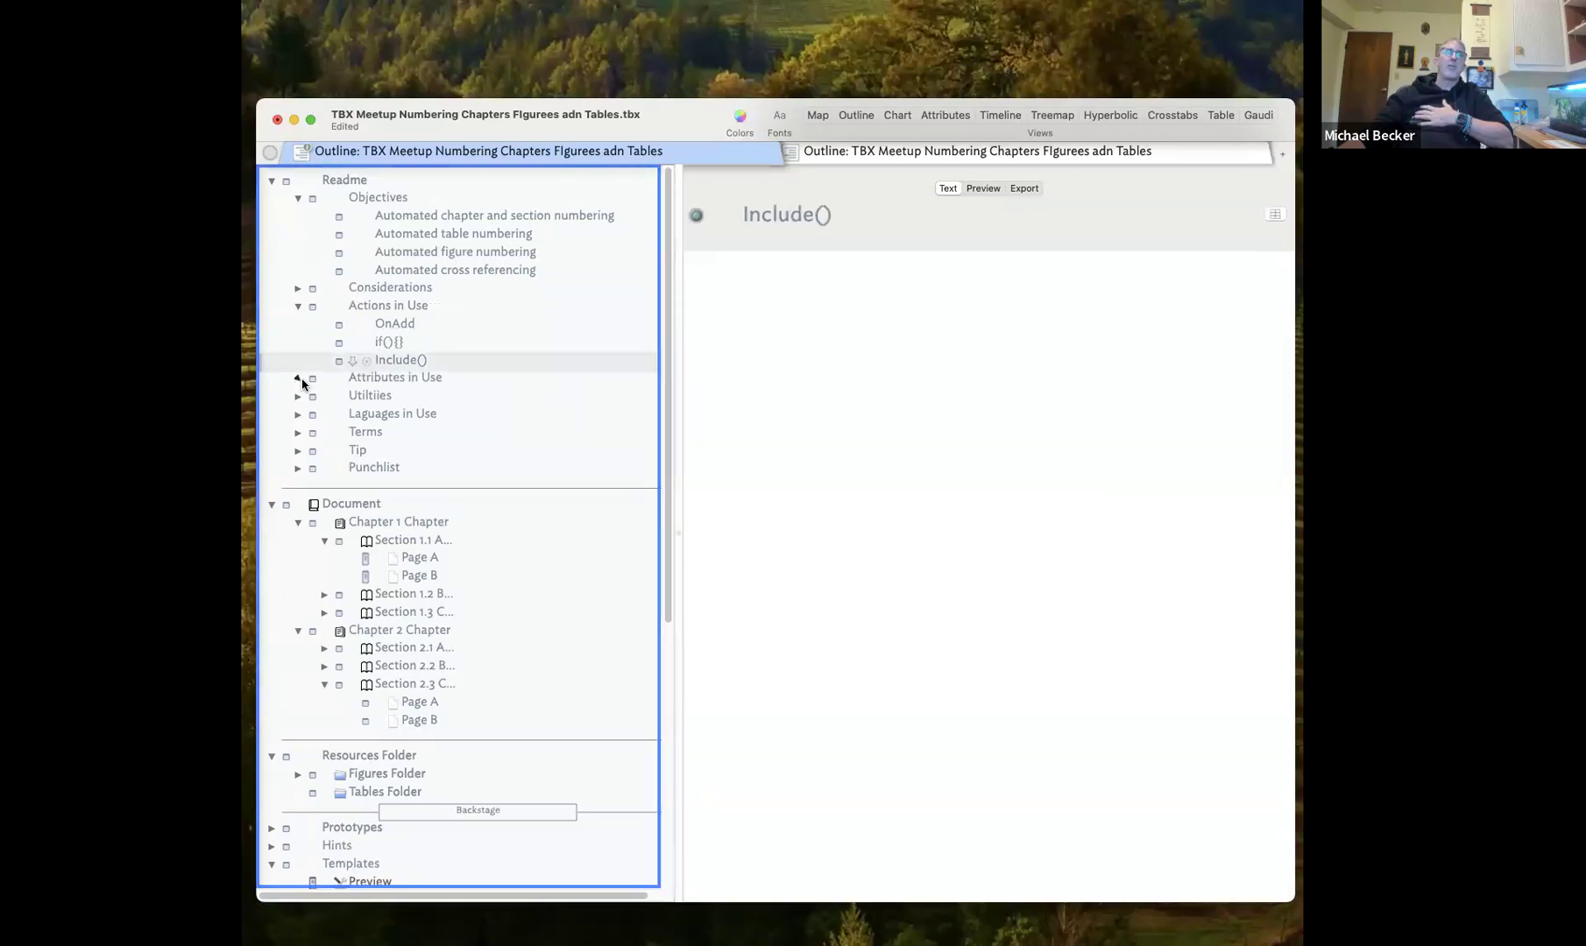
{"action": "left_click", "coordinate": [298, 379]}
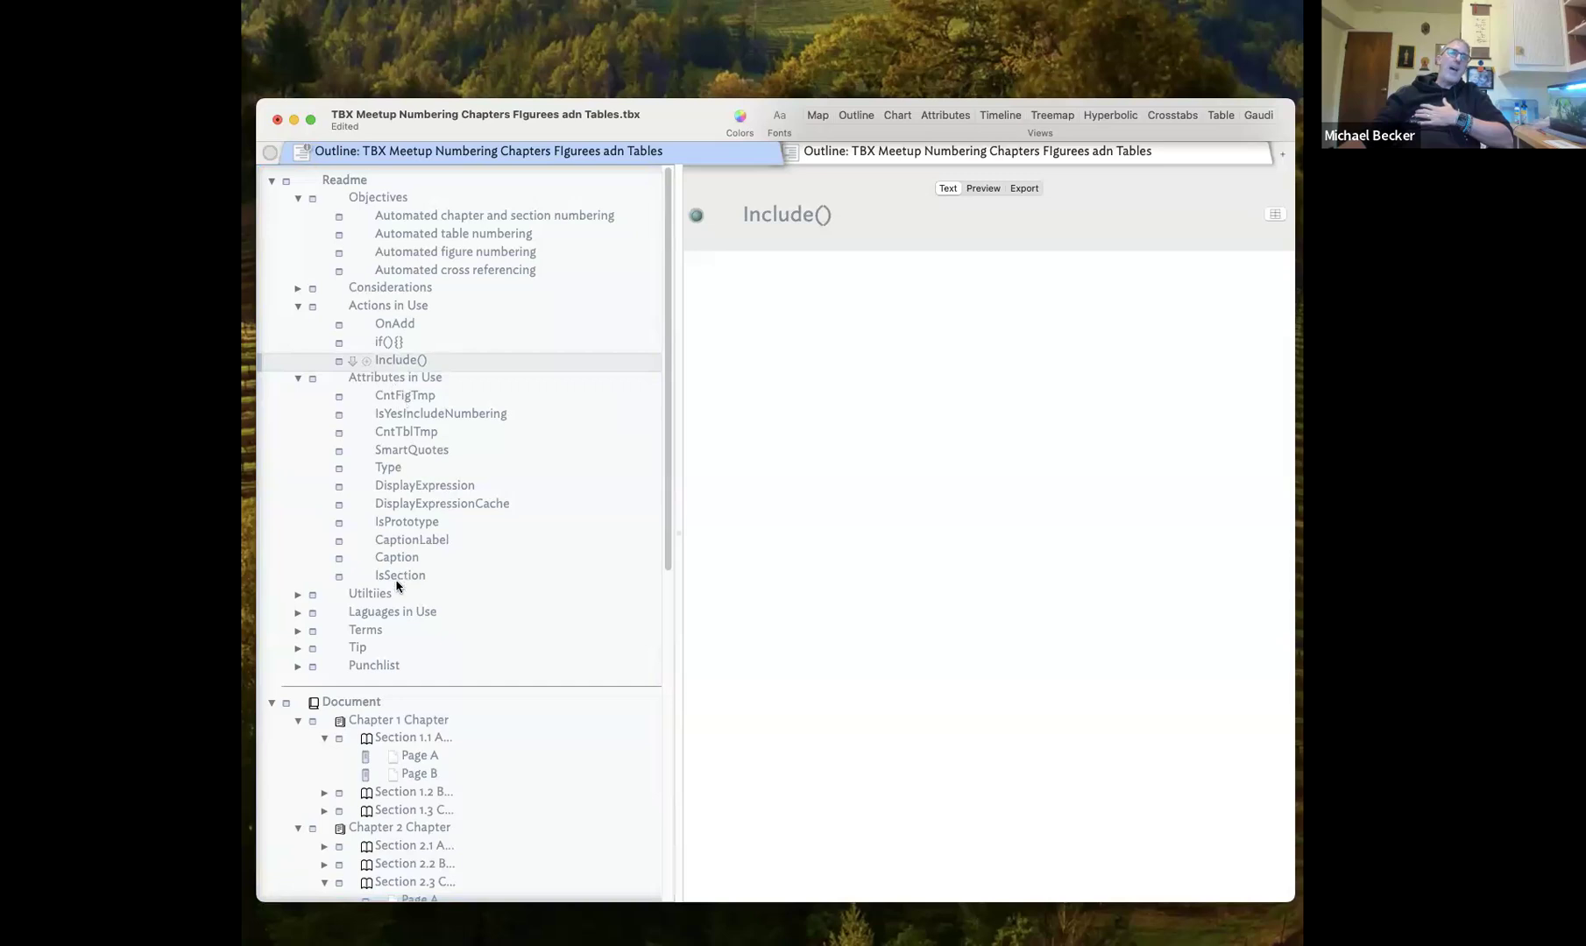
{"action": "left_click", "coordinate": [298, 378]}
{"action": "left_click", "coordinate": [298, 396]}
{"action": "left_click", "coordinate": [297, 395]}
{"action": "left_click", "coordinate": [297, 414]}
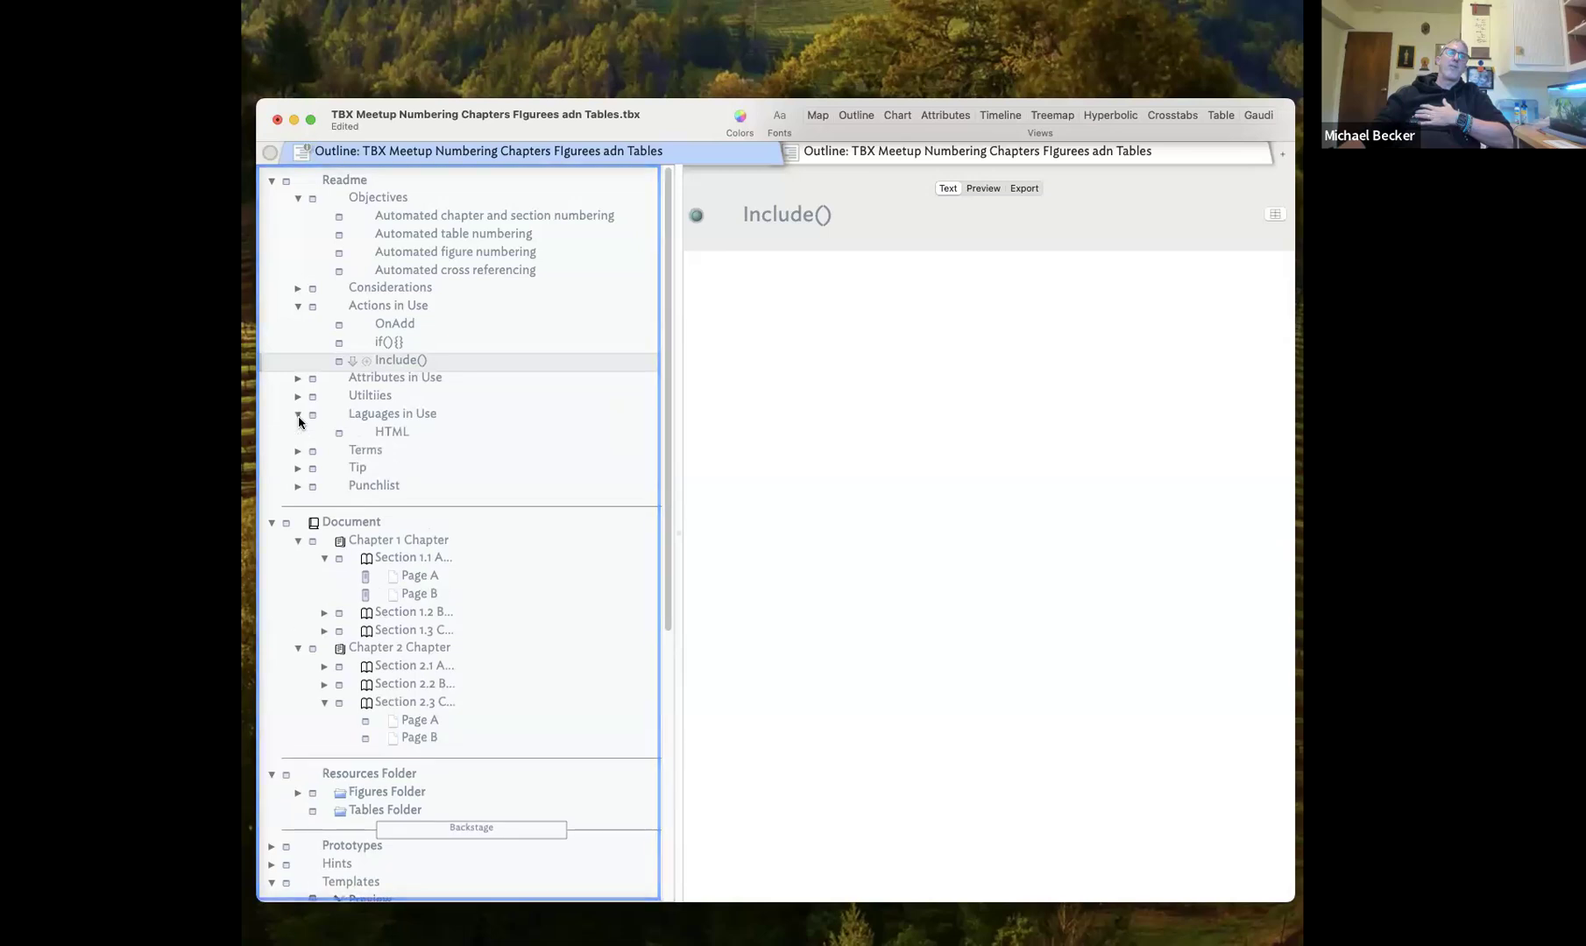
Collapse Laguages in Use, review the notes listed under Terms, and collapse Terms along with its Attribute entry
{"action": "left_click", "coordinate": [298, 414]}
{"action": "left_click", "coordinate": [298, 432]}
{"action": "scroll", "coordinate": [446, 477], "scroll_direction": "down", "scroll_amount": 5}
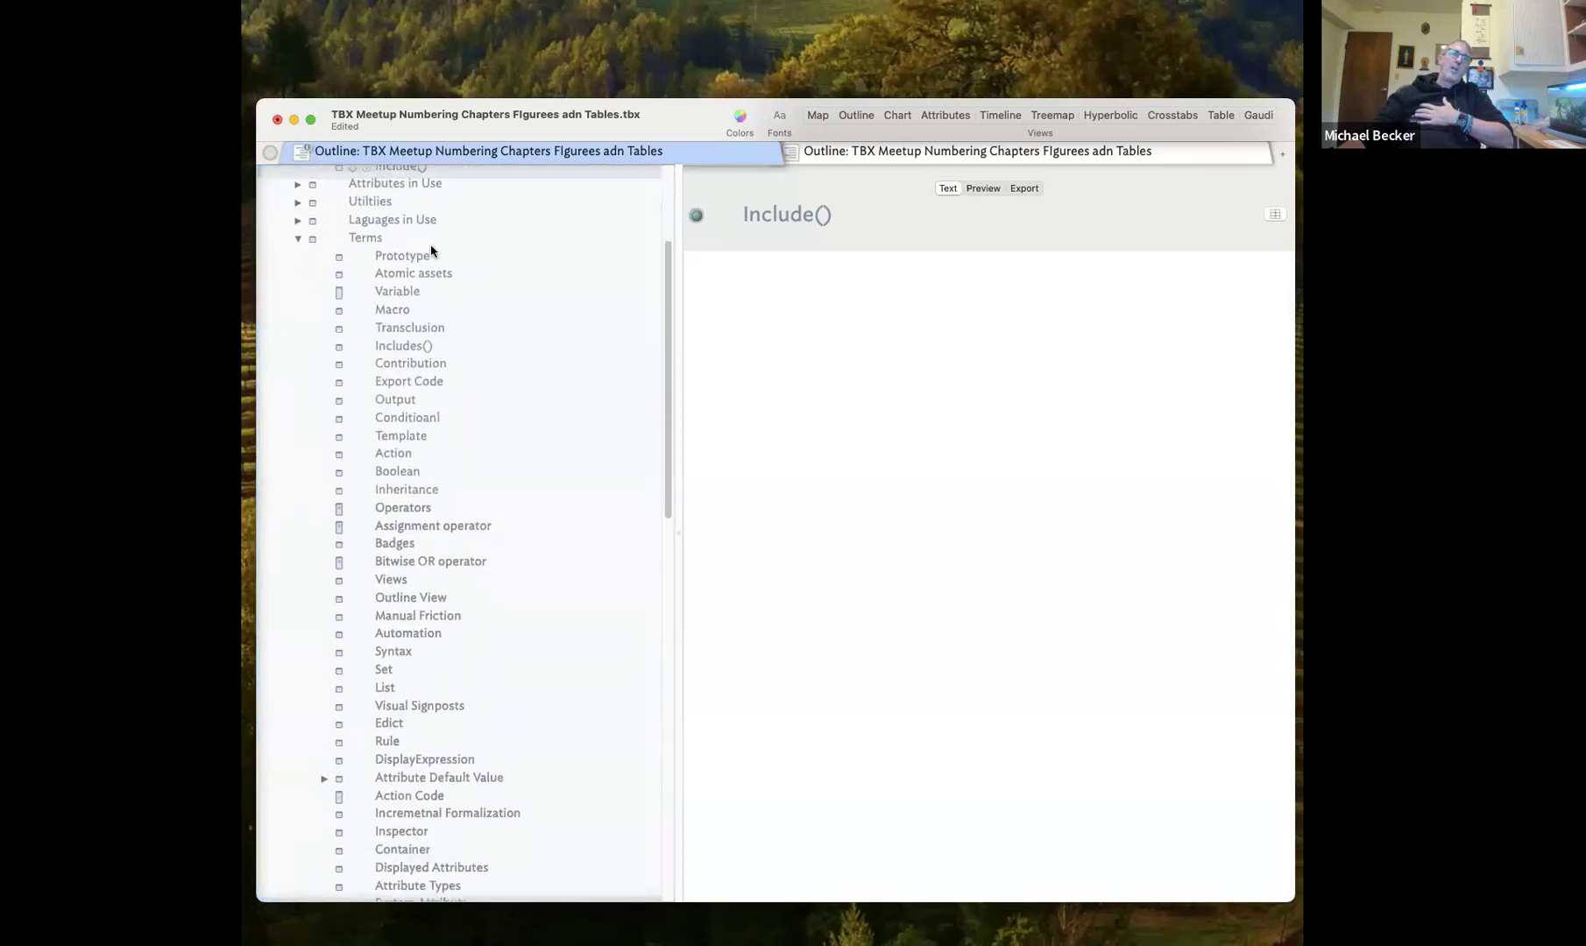
{"action": "scroll", "coordinate": [451, 438], "scroll_direction": "down", "scroll_amount": 1}
{"action": "scroll", "coordinate": [450, 460], "scroll_direction": "down", "scroll_amount": 5}
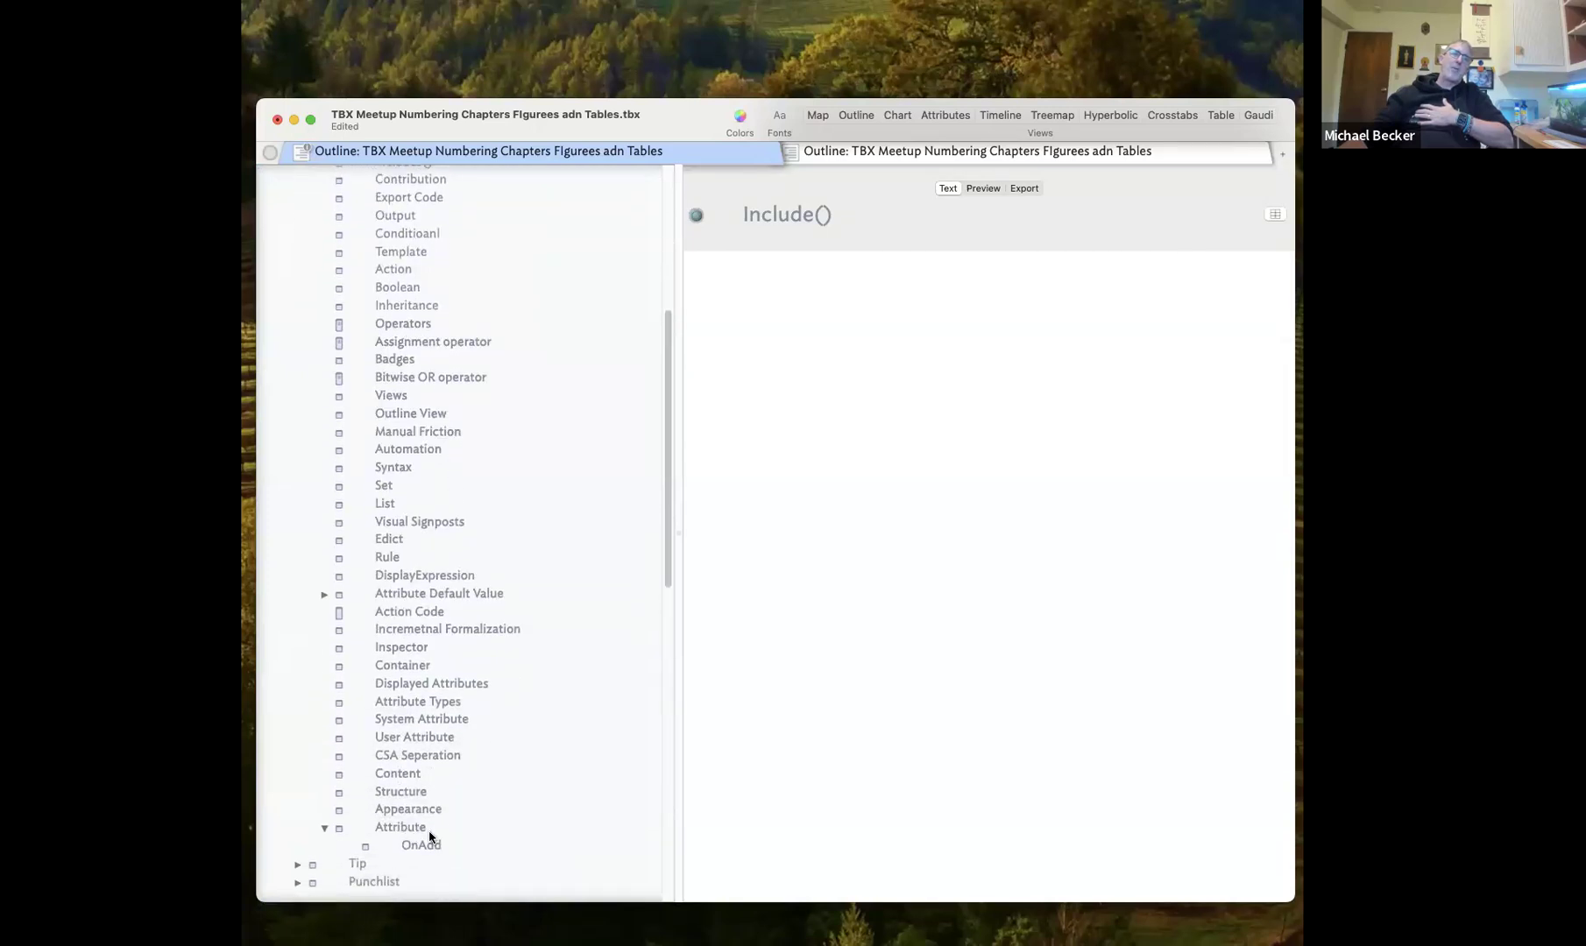
{"action": "left_click", "coordinate": [325, 829]}
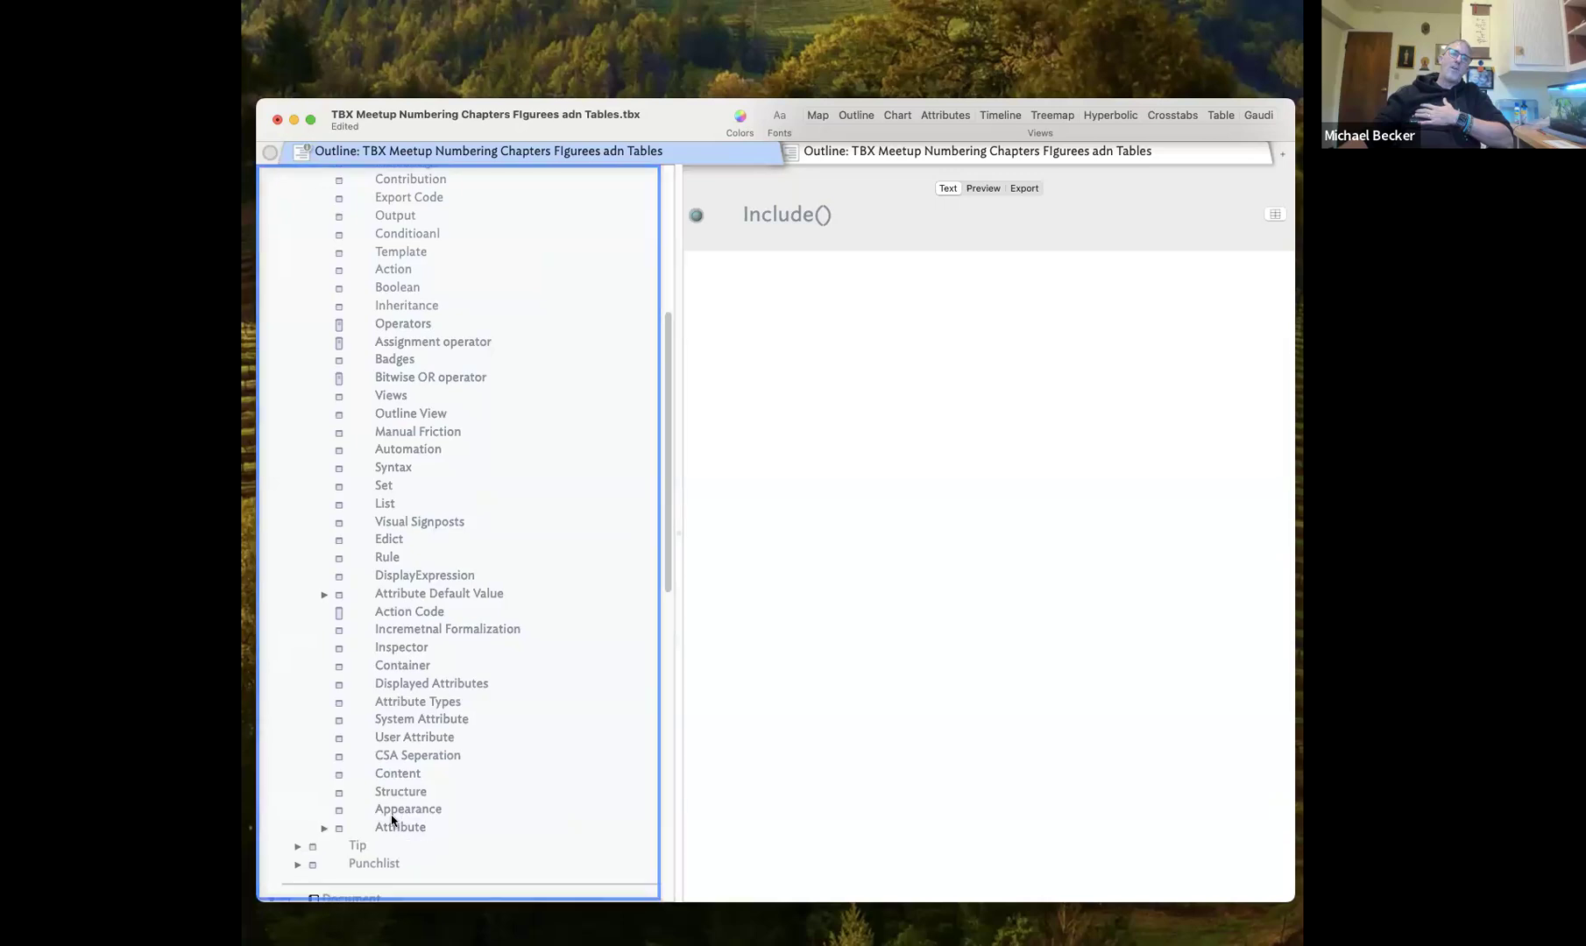
{"action": "scroll", "coordinate": [416, 408], "scroll_direction": "up", "scroll_amount": 6}
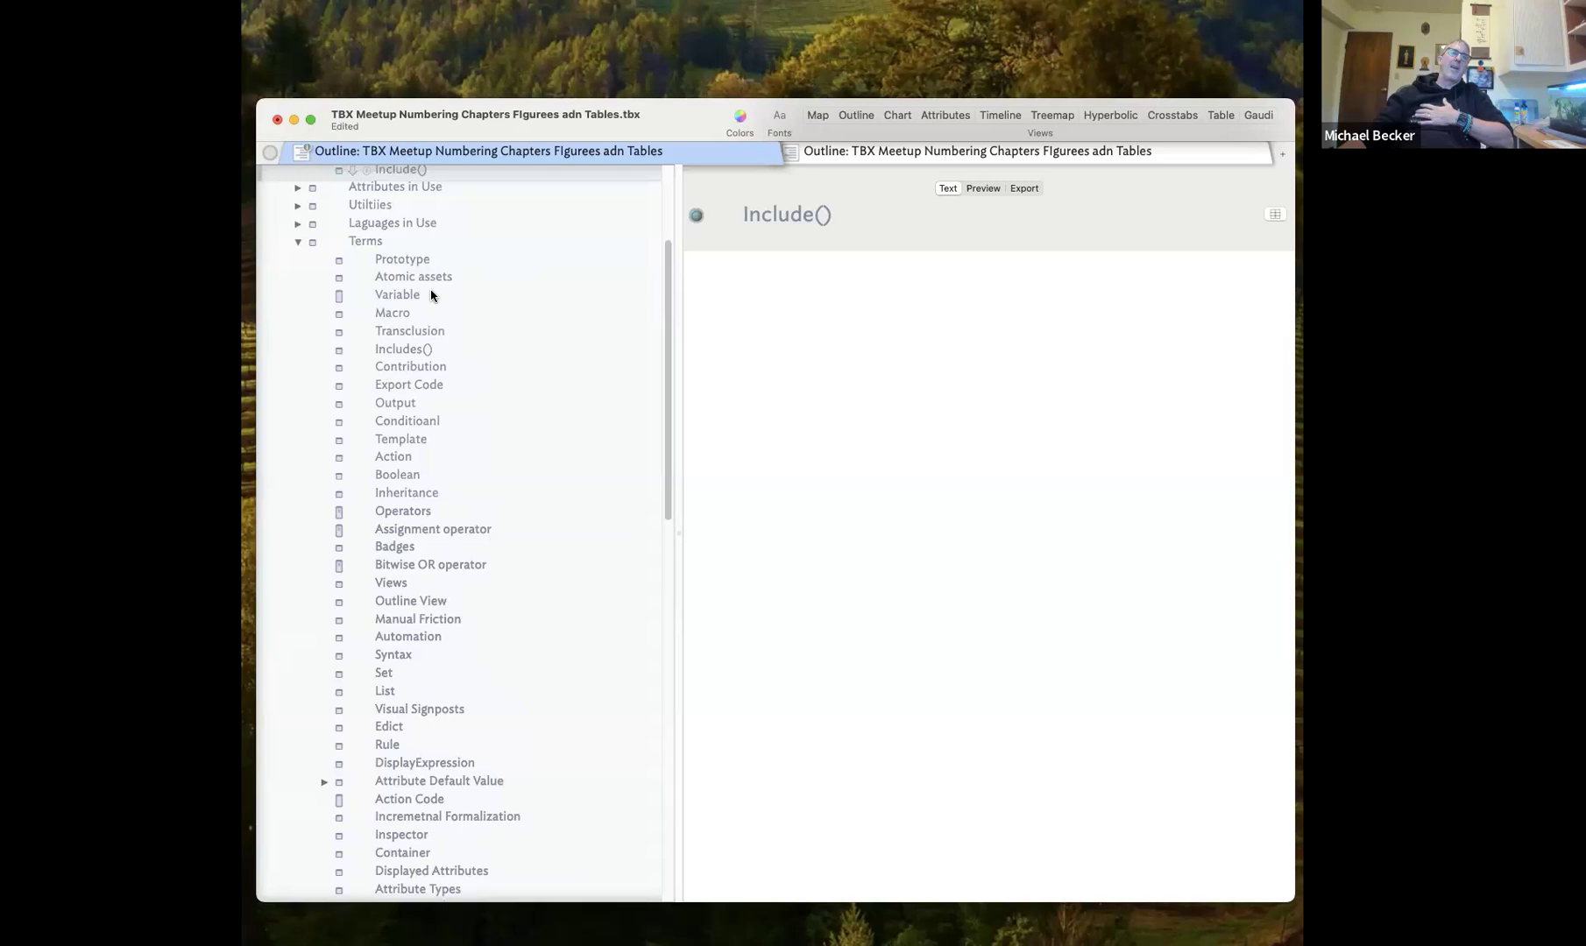
{"action": "left_click", "coordinate": [297, 242]}
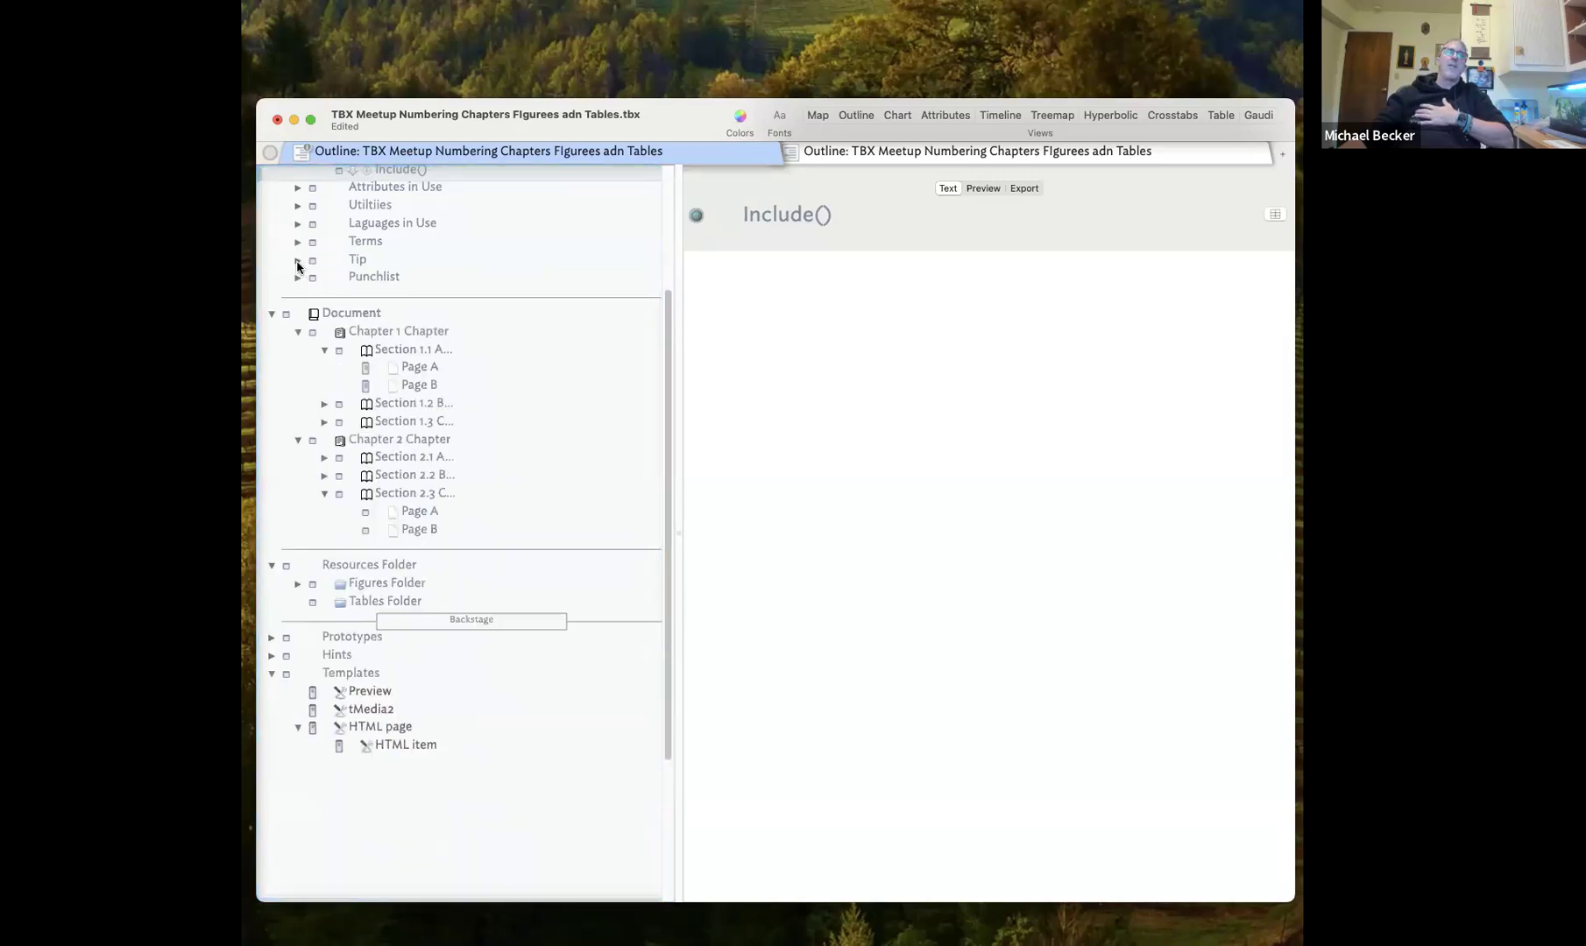
Expand the Readme's Tip and Punchlist containers in turn to review their notes, collapsing each one after reading
{"action": "left_click", "coordinate": [297, 260]}
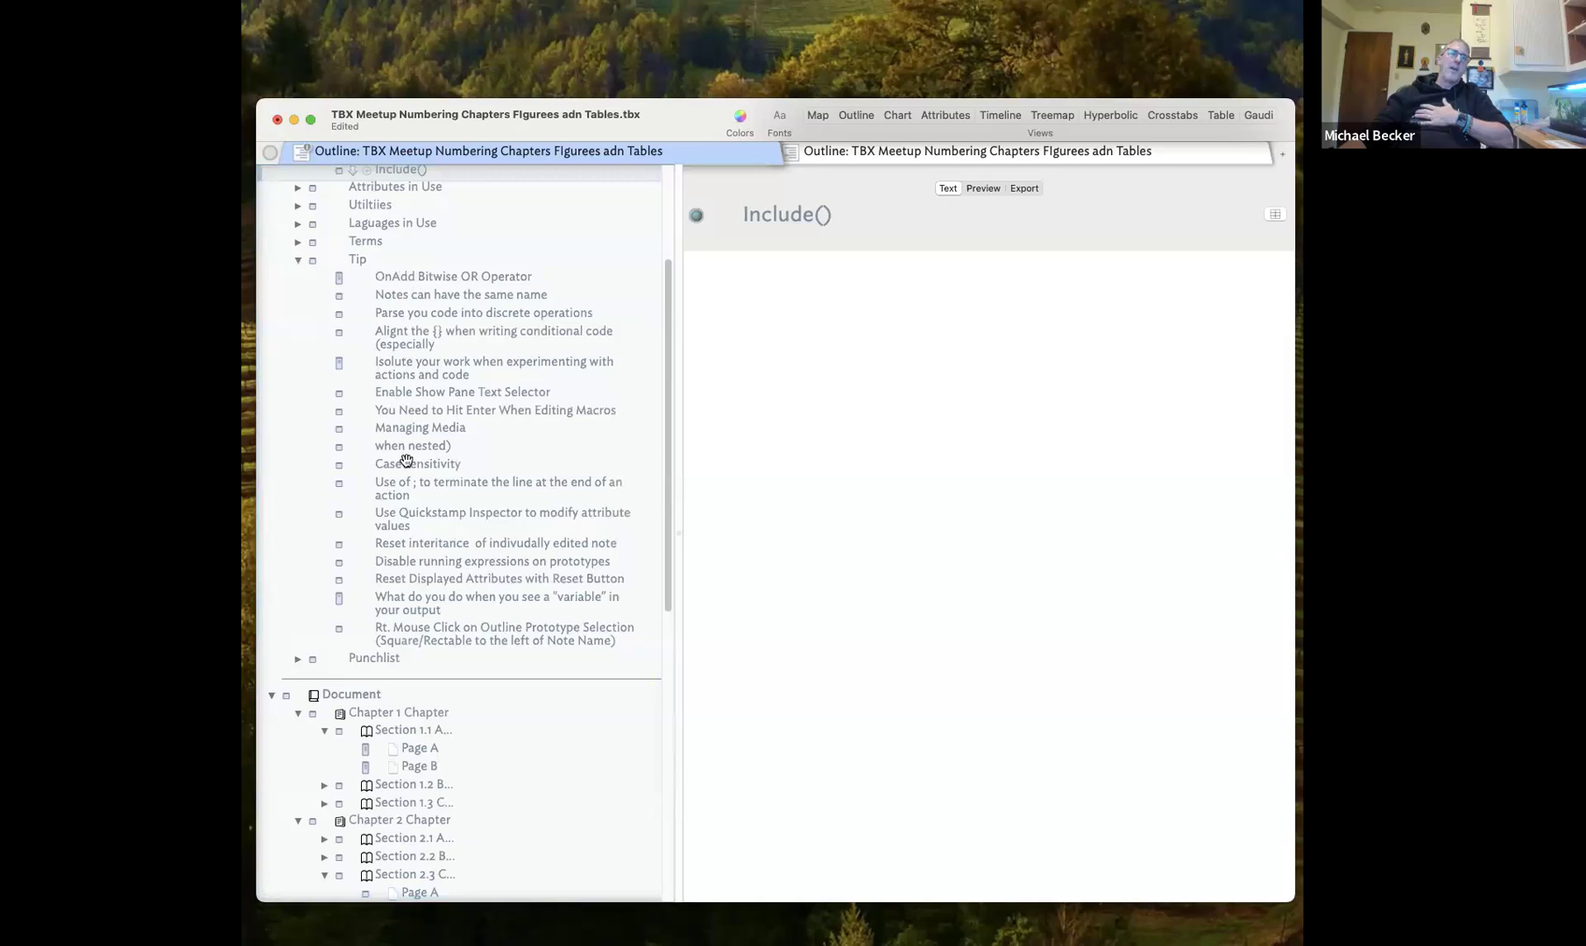
{"action": "left_click", "coordinate": [298, 261]}
{"action": "left_click", "coordinate": [298, 277]}
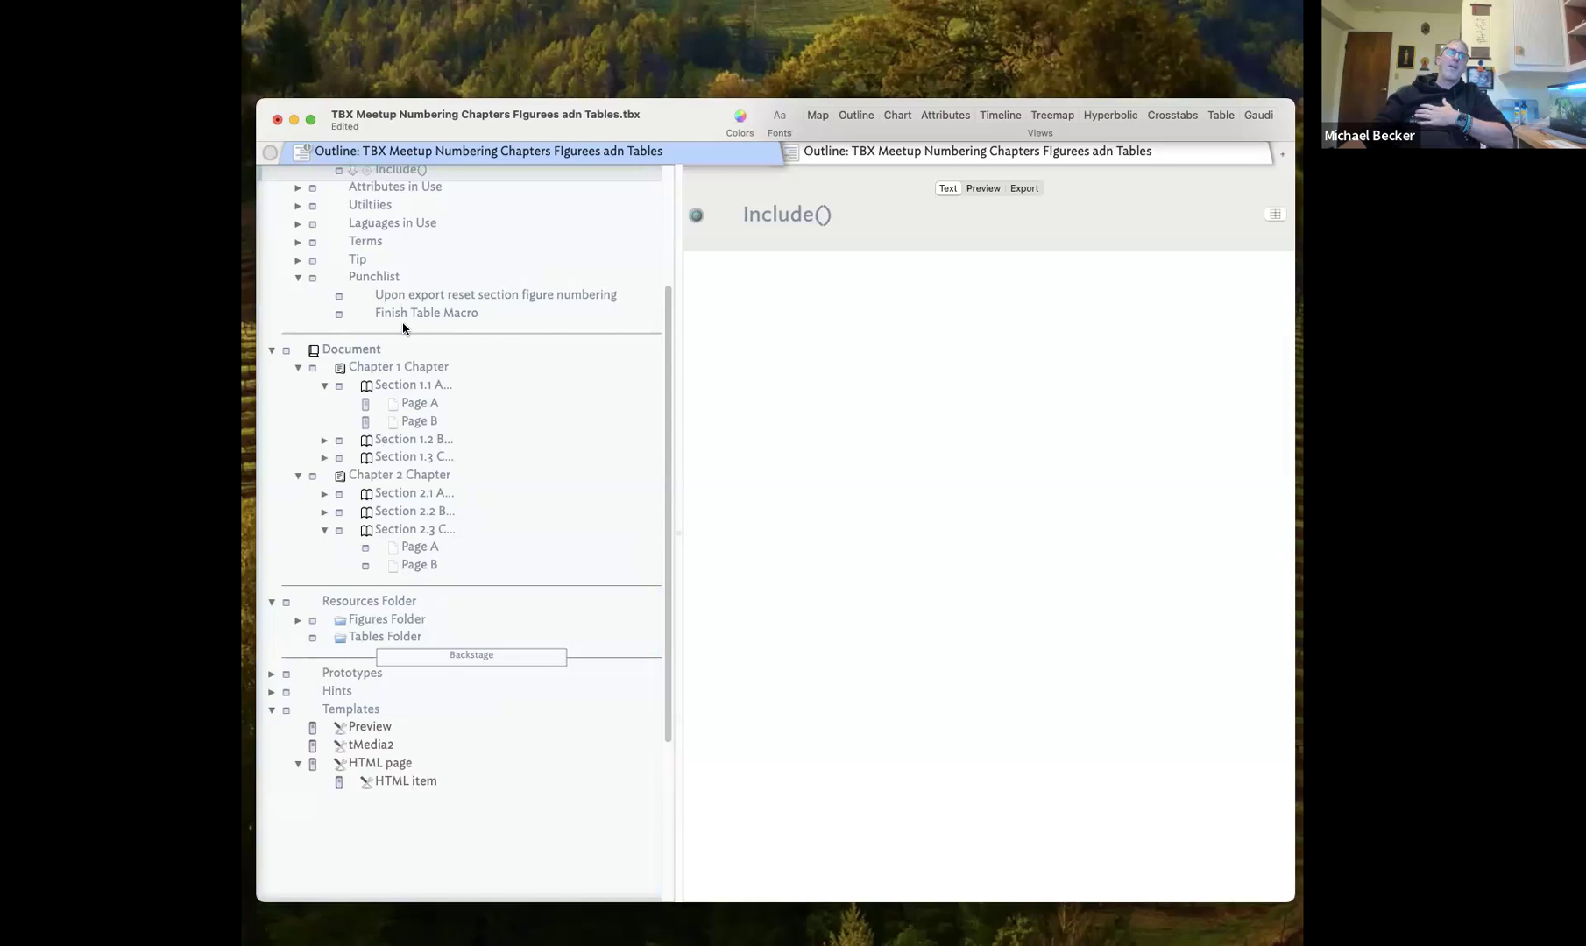
{"action": "left_click", "coordinate": [298, 277]}
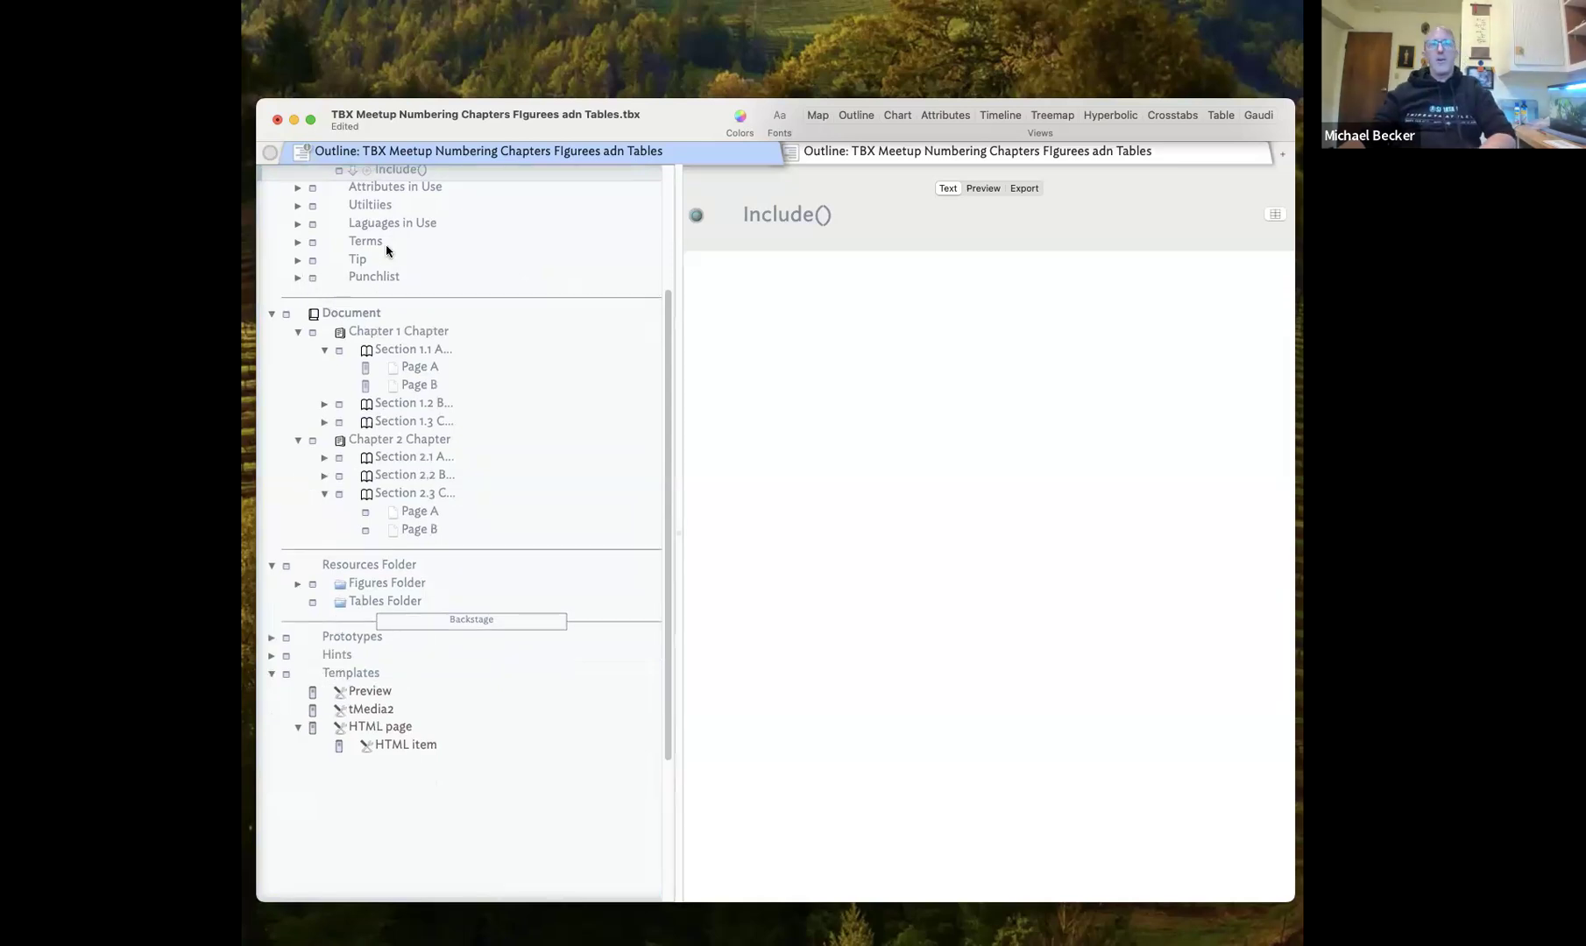
Collapse Actions in Use and Objectives in the Readme and expand Prototypes under Backstage to examine the document's prototypes
{"action": "scroll", "coordinate": [381, 254], "scroll_direction": "up", "scroll_amount": 5}
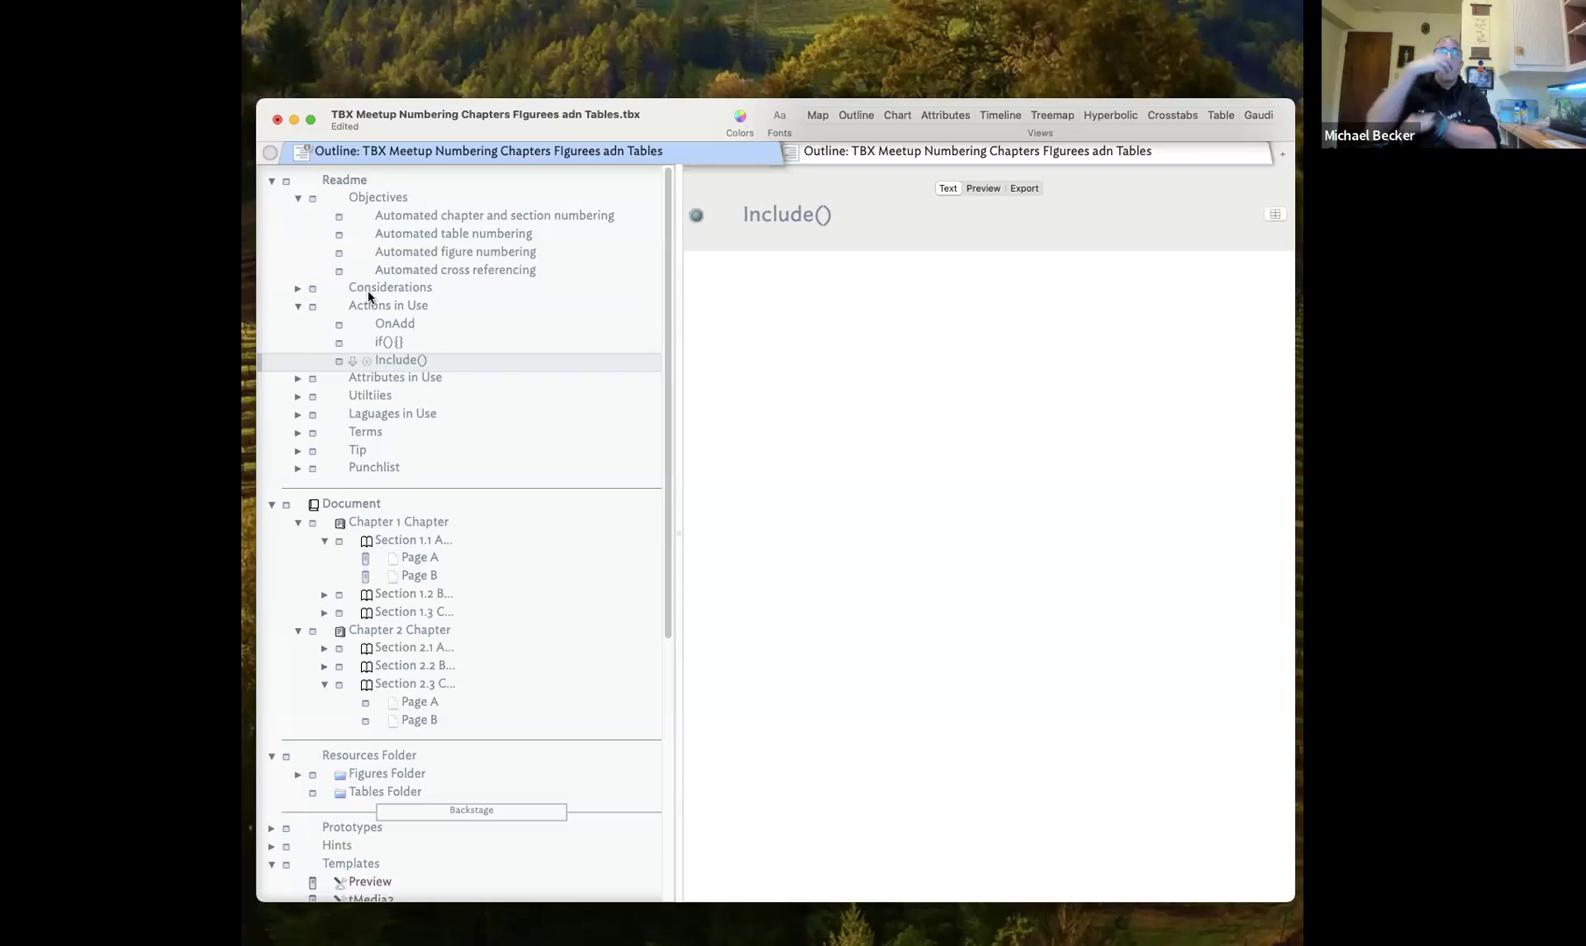
{"action": "left_click", "coordinate": [299, 306]}
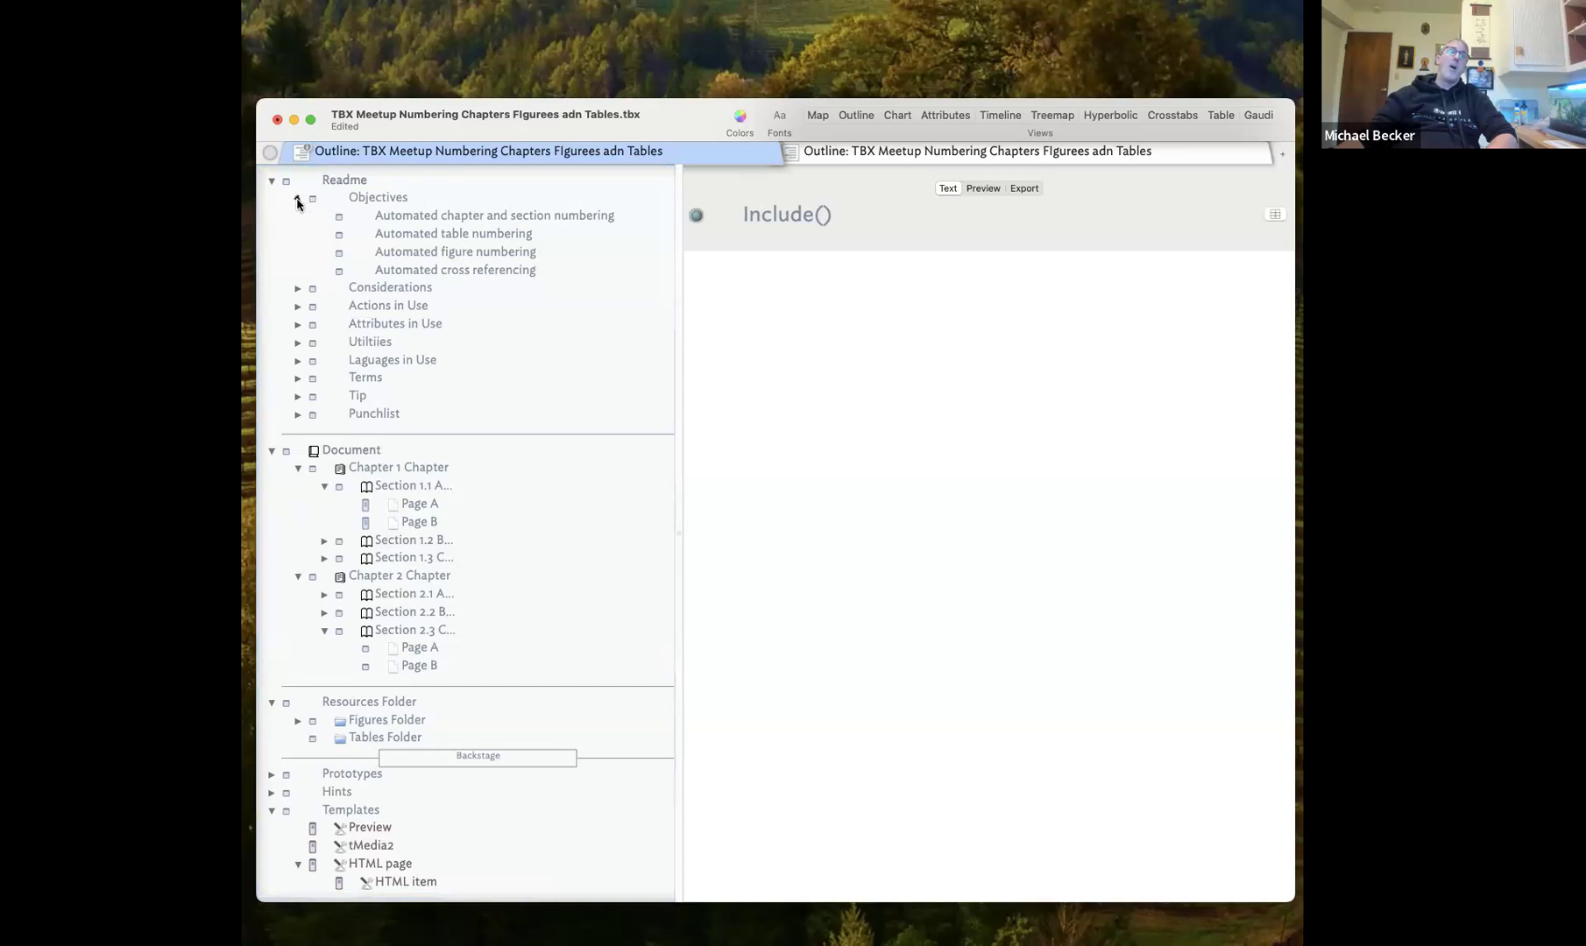
{"action": "left_click", "coordinate": [298, 200]}
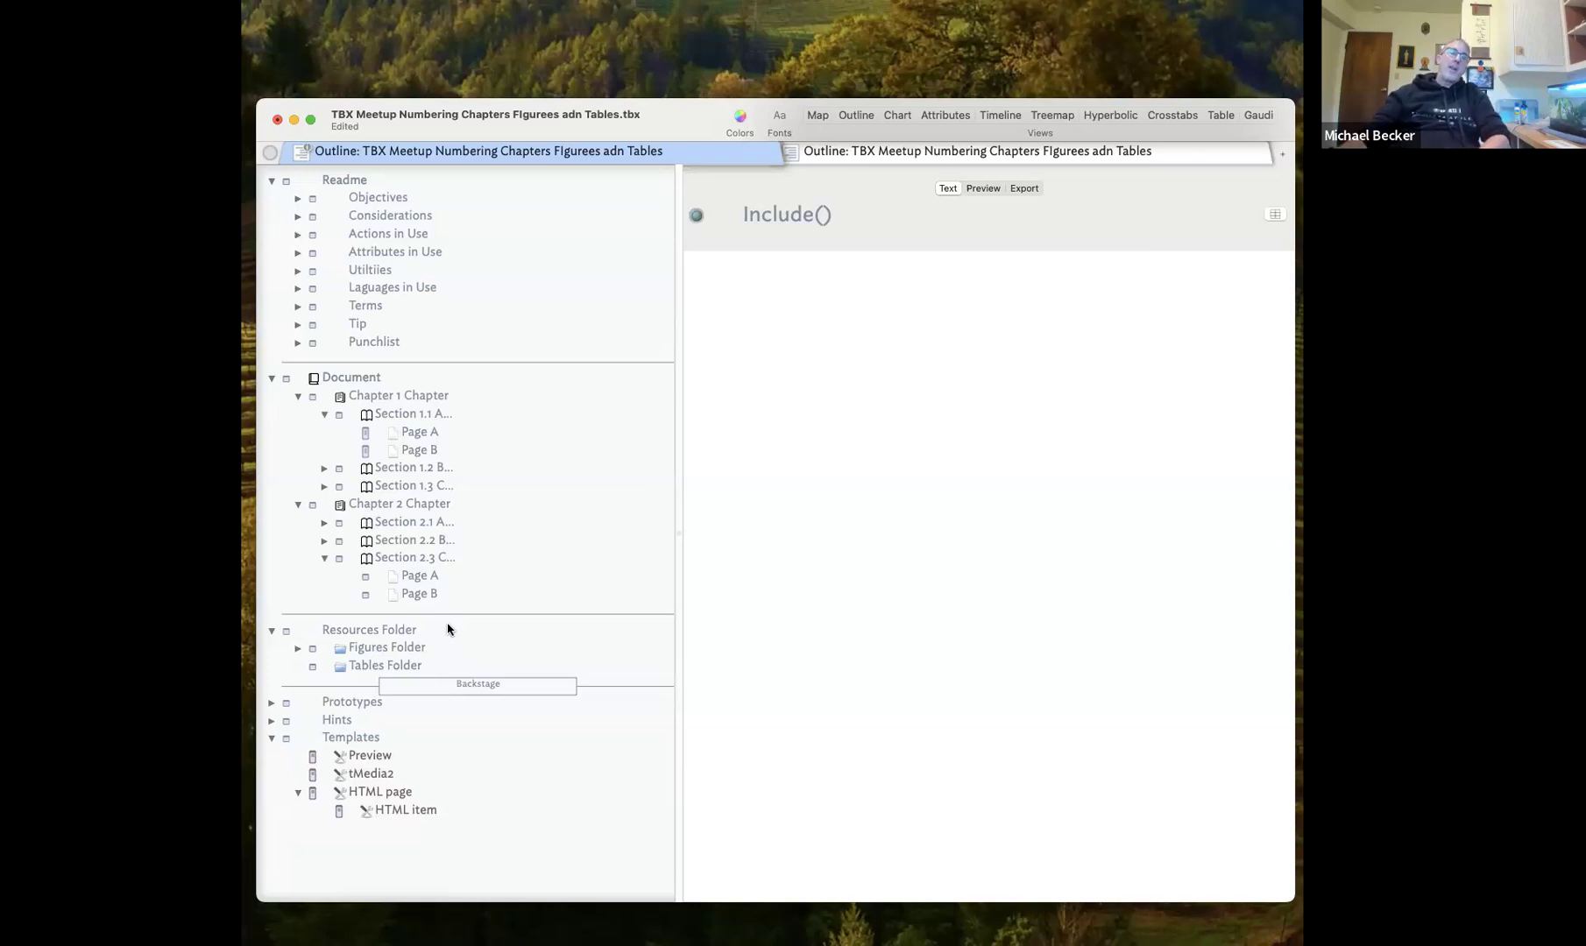
{"action": "left_click", "coordinate": [273, 703]}
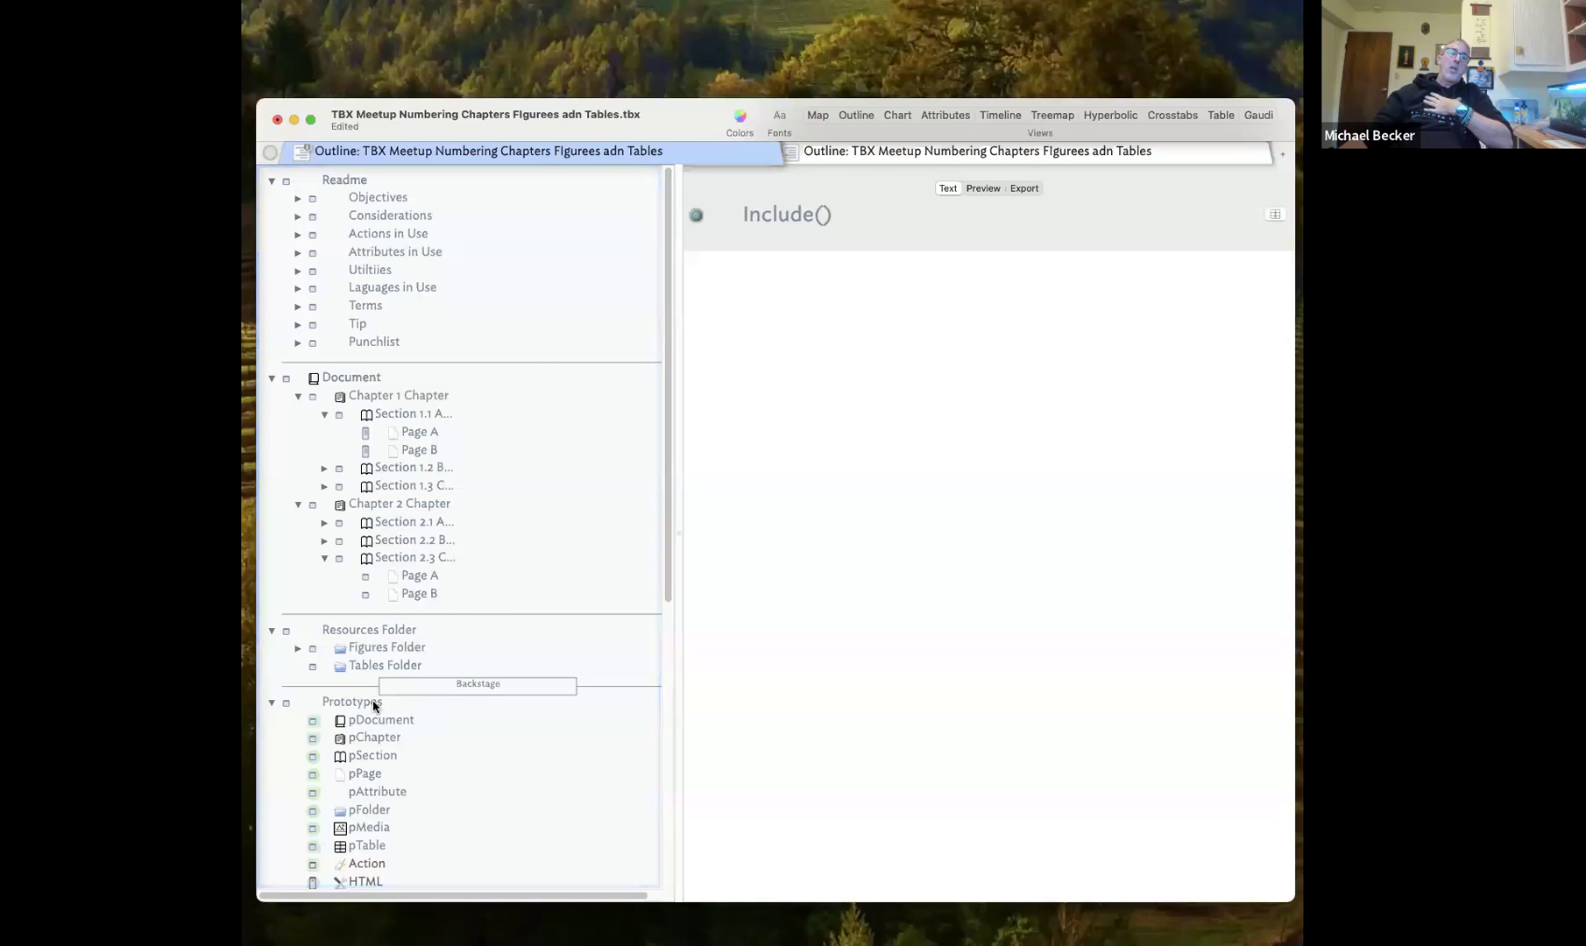
{"action": "scroll", "coordinate": [377, 704], "scroll_direction": "down", "scroll_amount": 4}
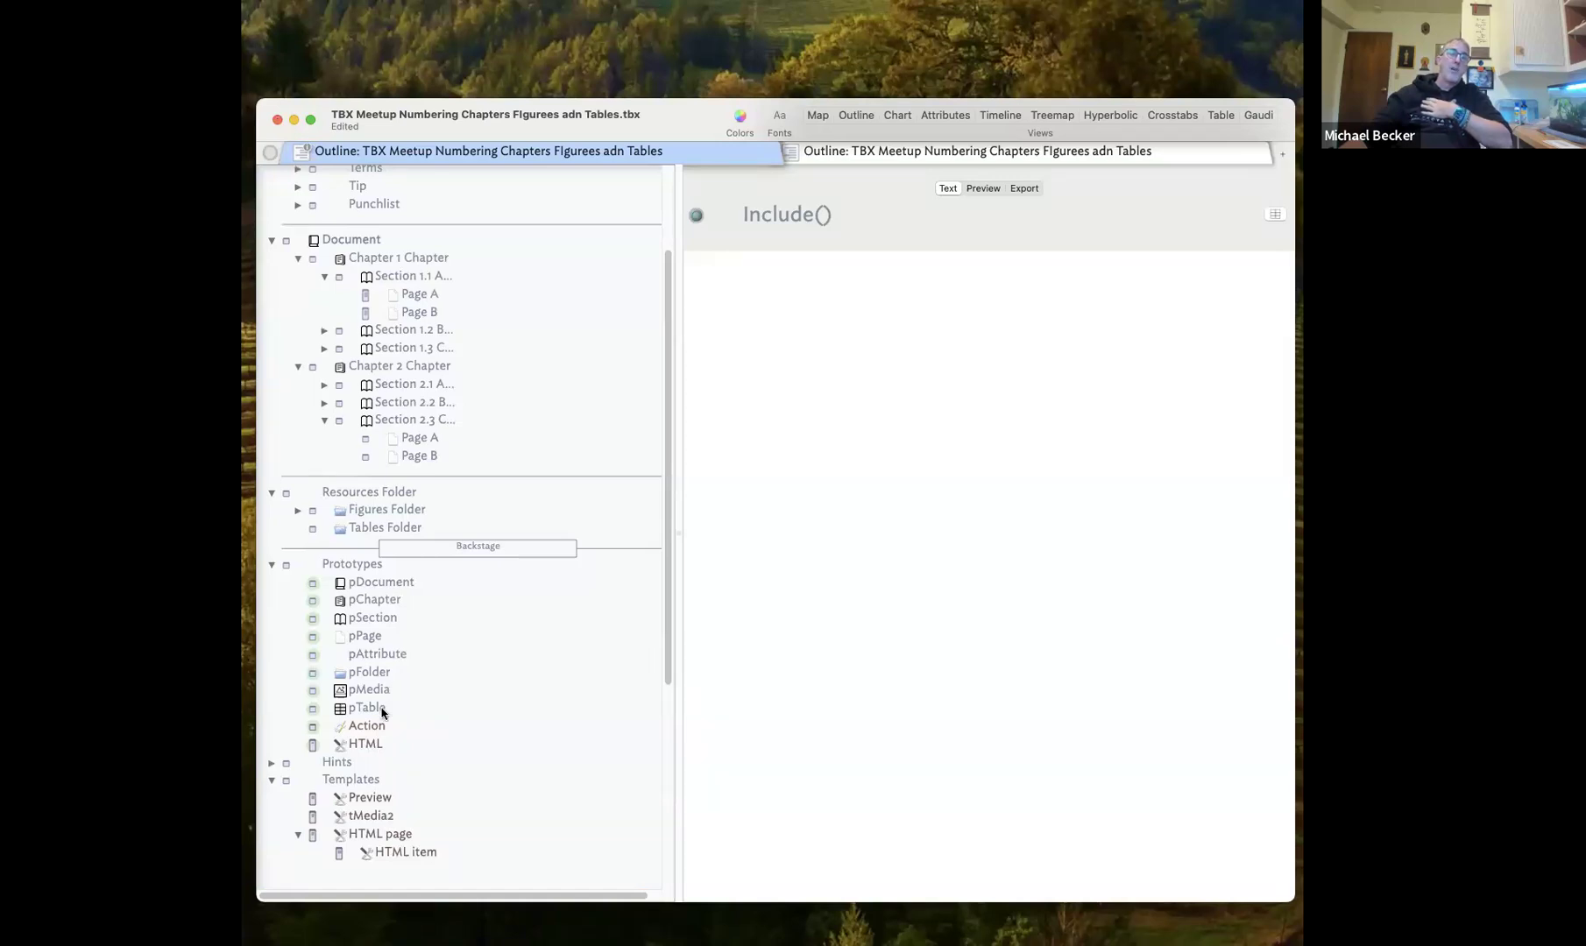
{"action": "scroll", "coordinate": [382, 799], "scroll_direction": "down", "scroll_amount": 1}
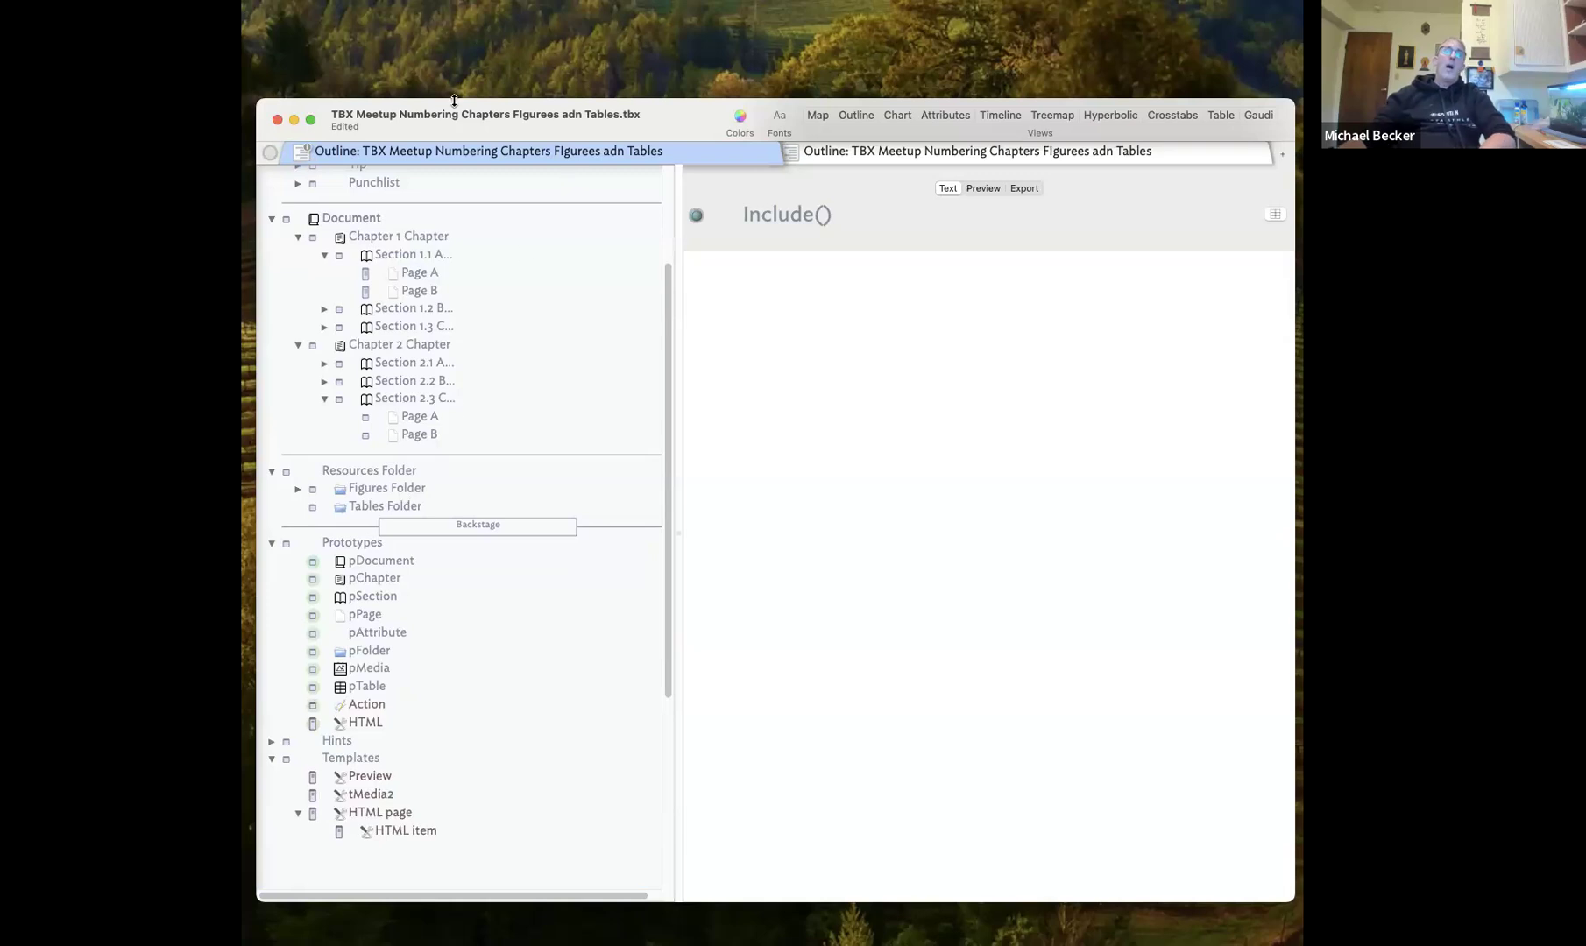
Switch to the Untitled document, add the built-in Person prototype and expand its Prototypes container
{"action": "left_click_drag", "start_coordinate": [588, 113], "coordinate": [797, 134]}
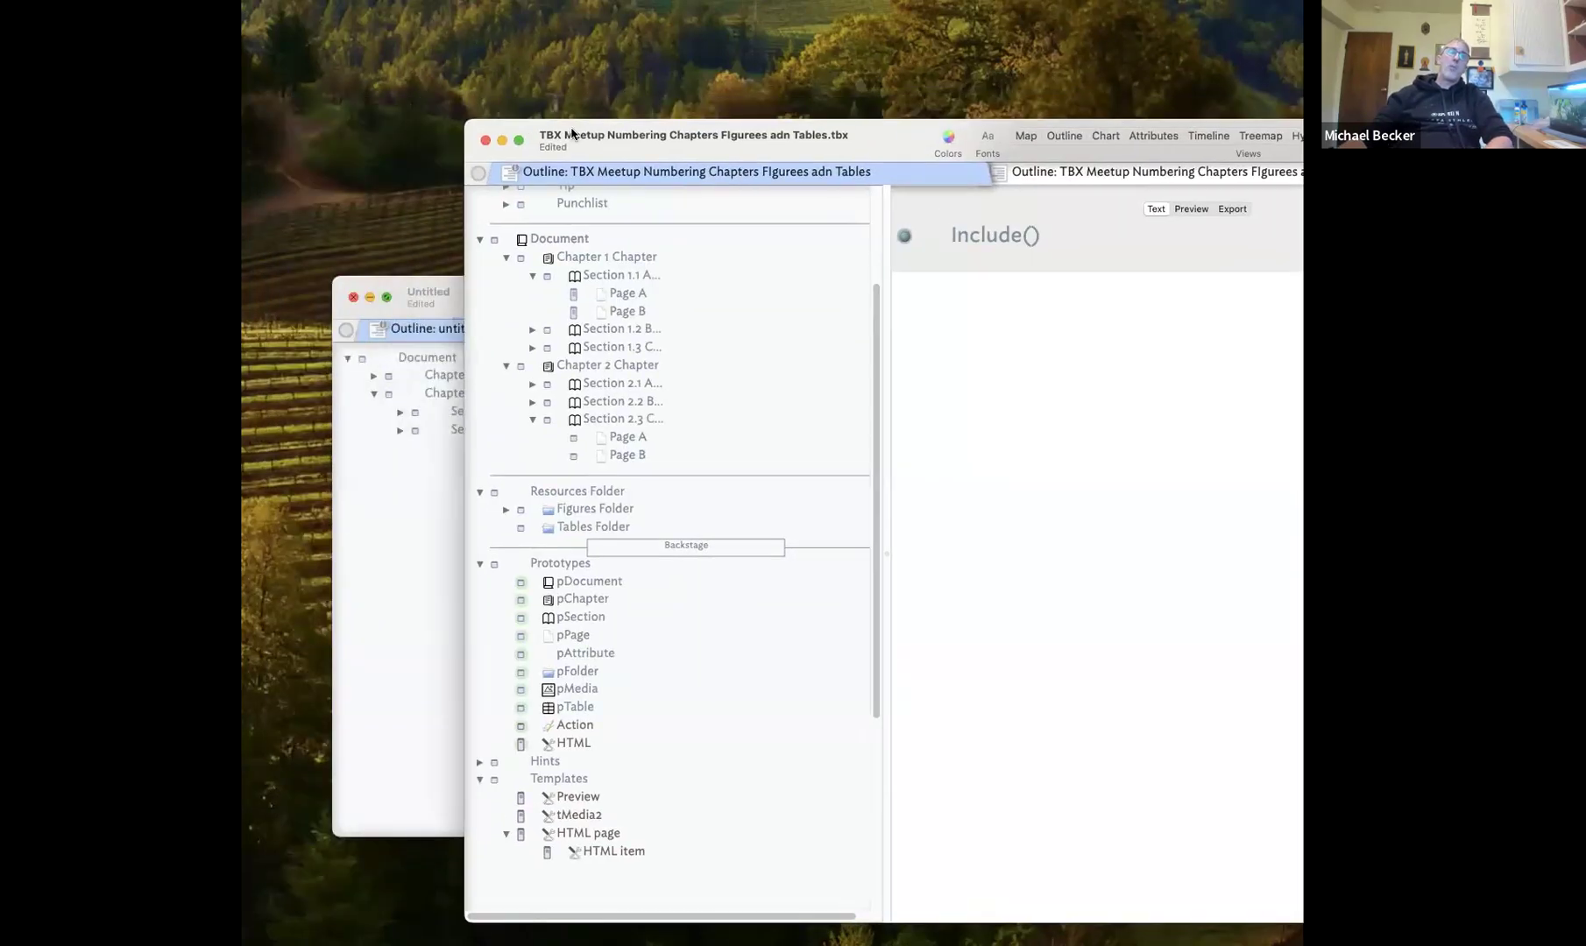
{"action": "left_click", "coordinate": [432, 301]}
{"action": "left_click_drag", "start_coordinate": [522, 296], "coordinate": [461, 246]}
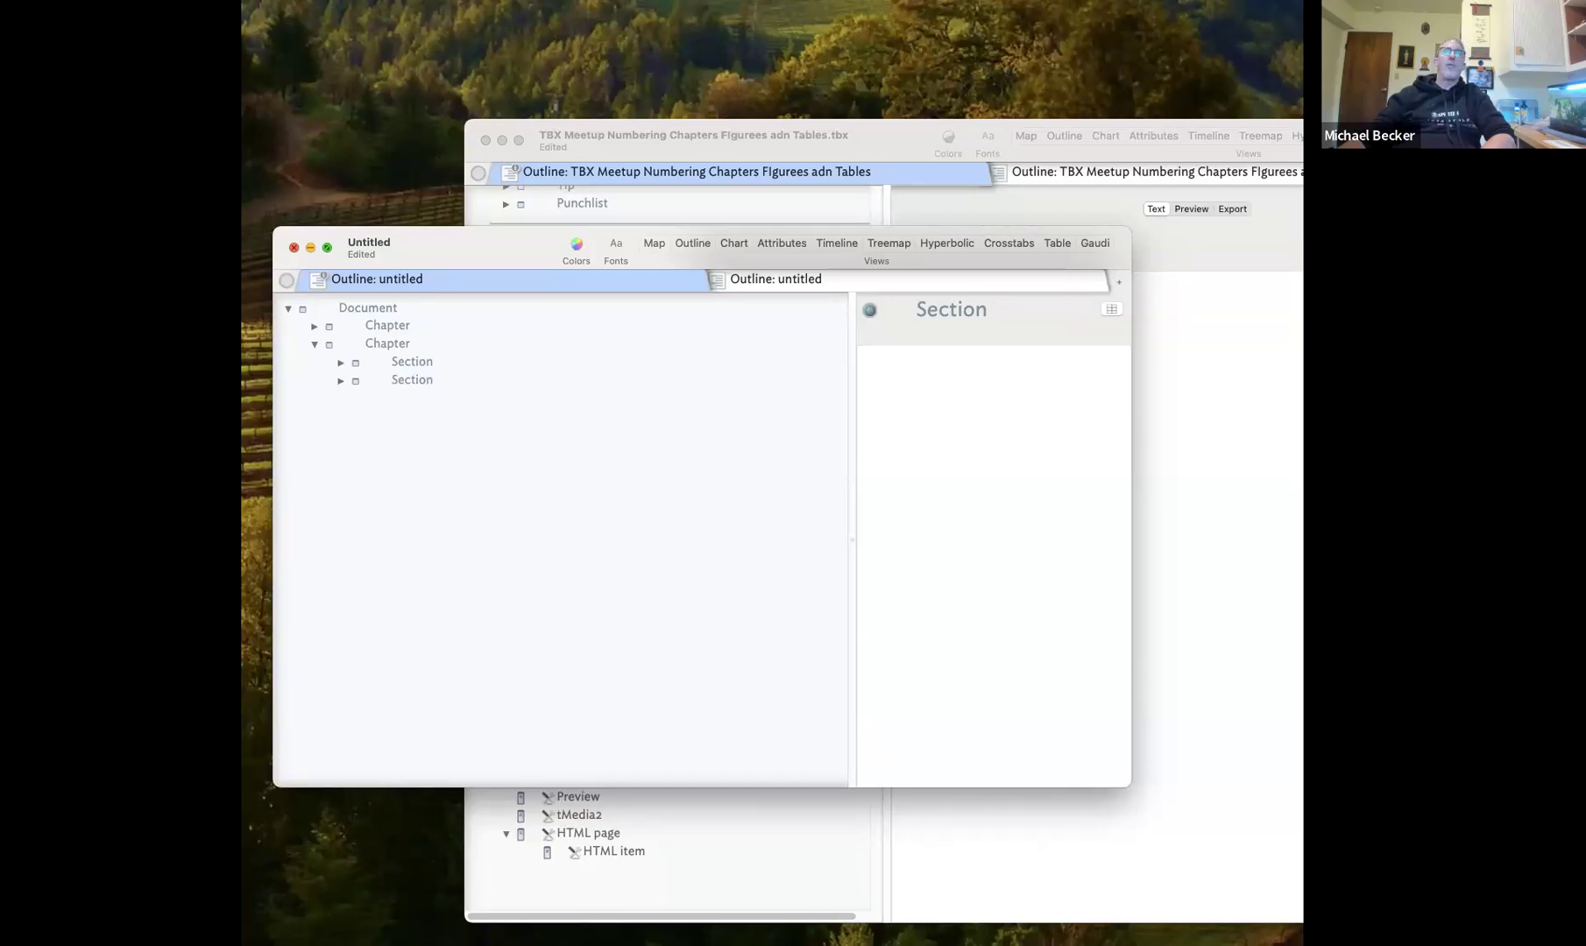
{"action": "left_click", "coordinate": [289, 399]}
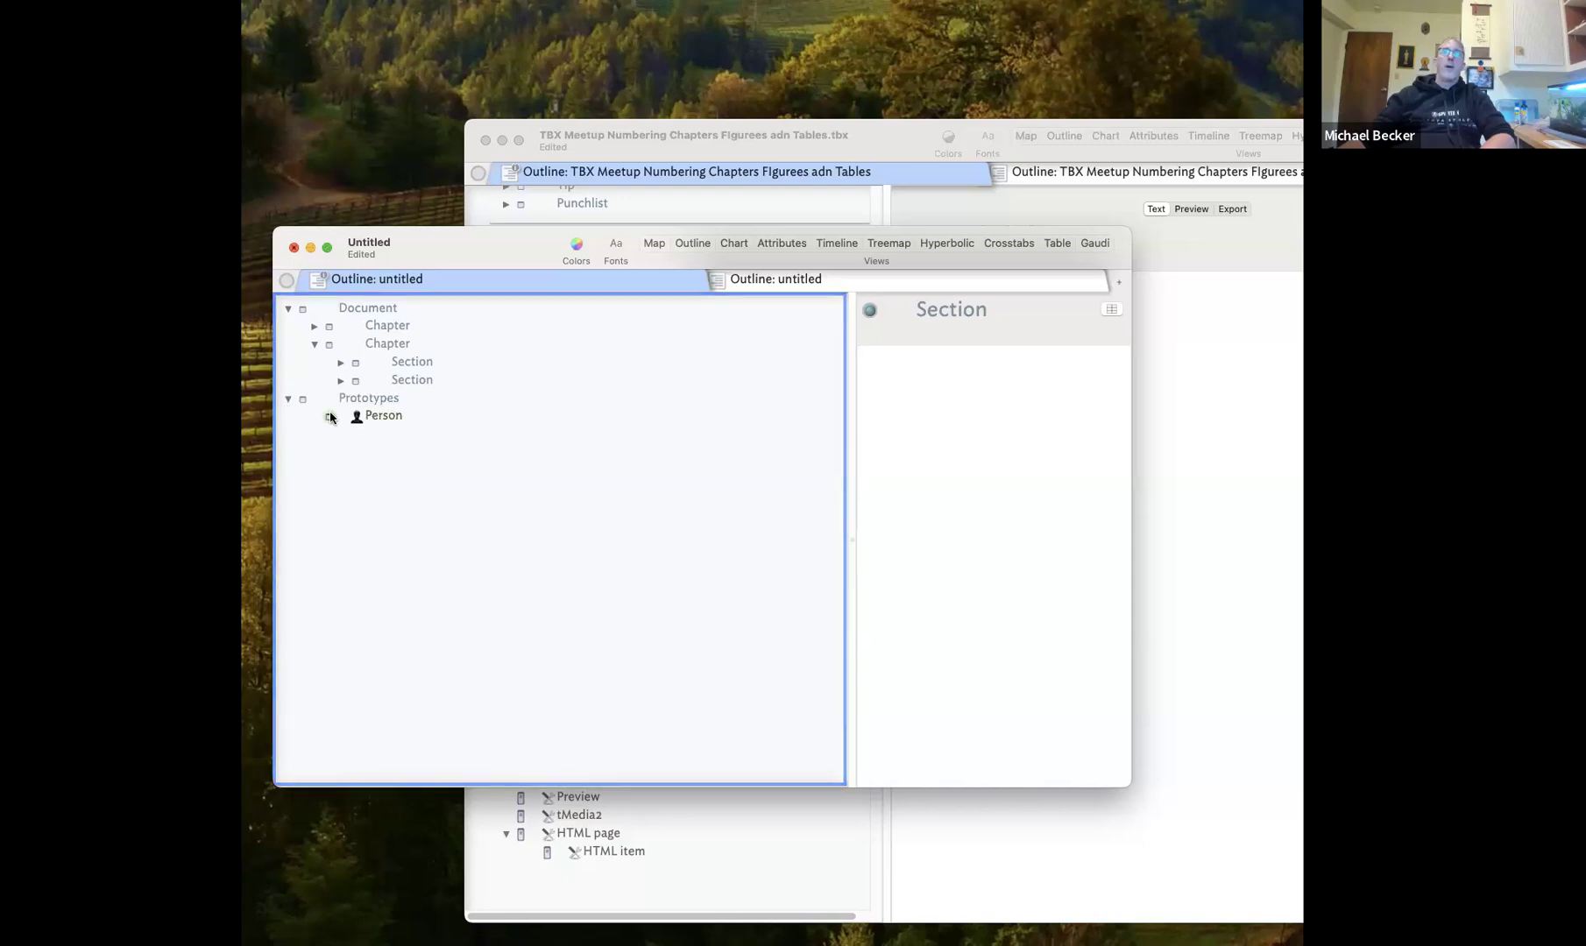
Add two notes named pDocument and pChatper after Person in the Untitled document's Prototypes container
{"action": "left_click", "coordinate": [385, 424]}
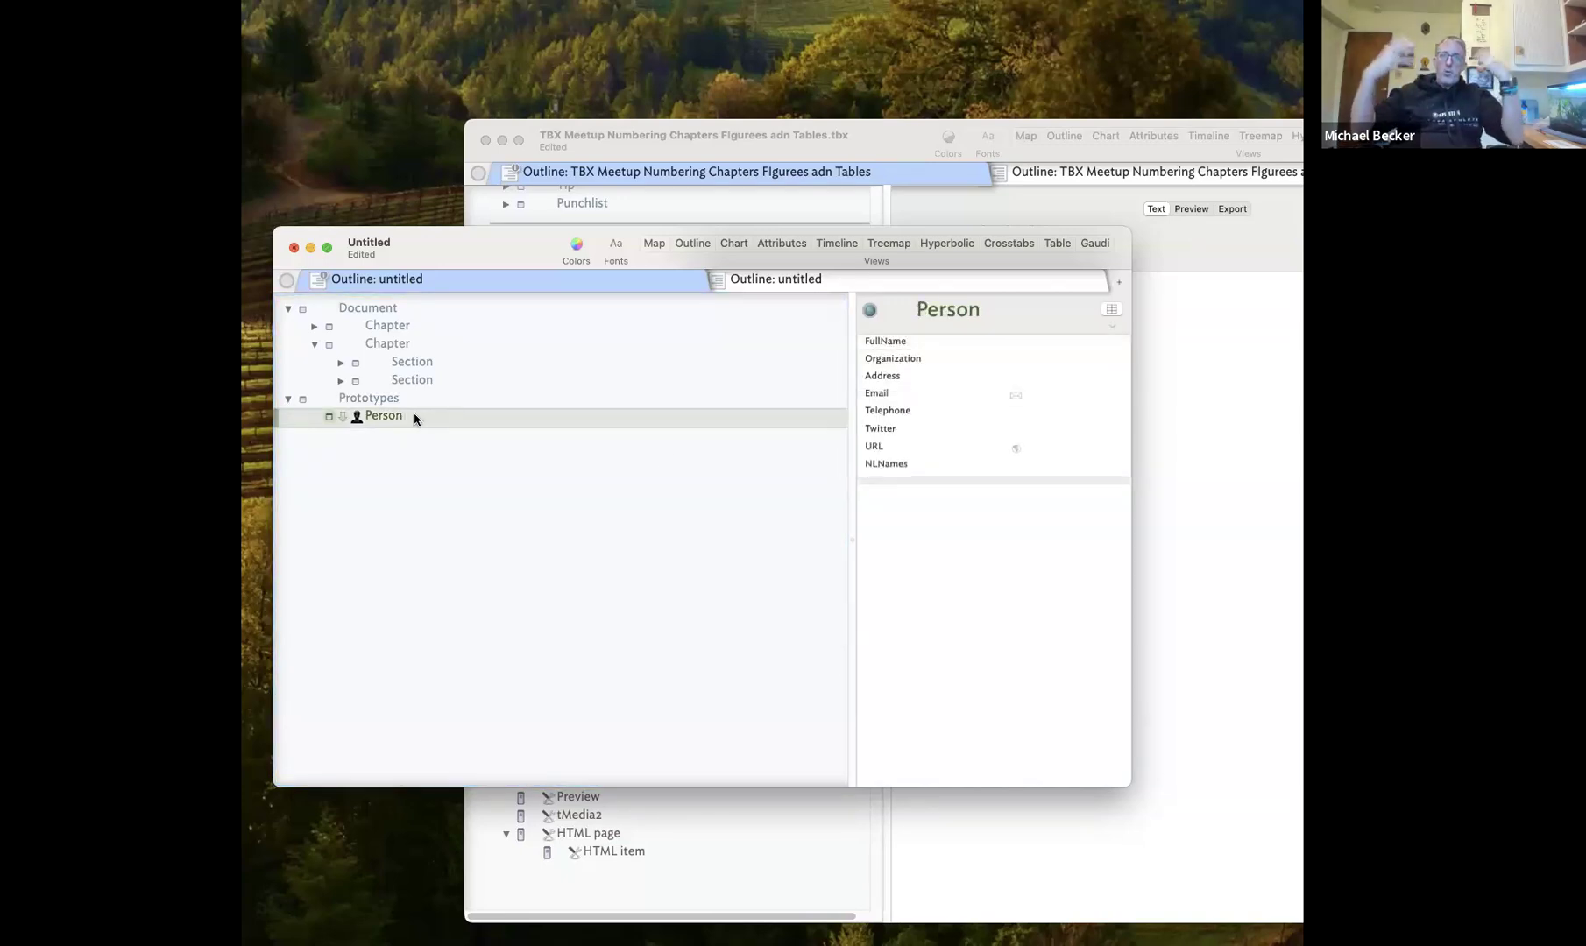
{"action": "key", "text": "Return"}
{"action": "type", "text": "P"}
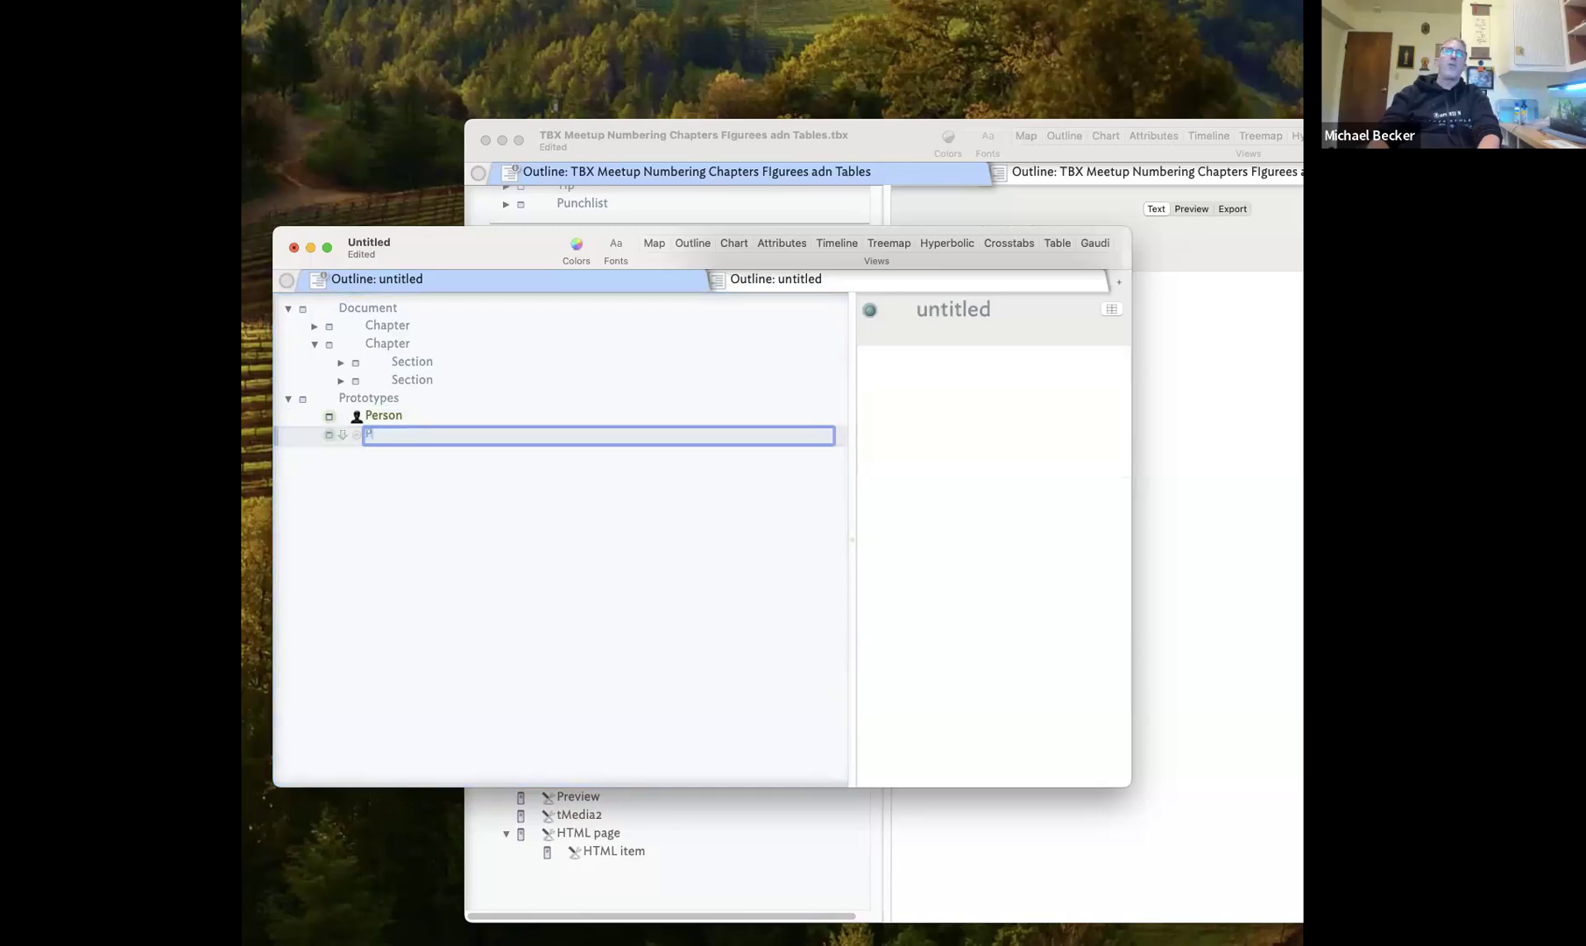
{"action": "type", "text": "Document"}
{"action": "key", "text": "Return"}
{"action": "key", "text": "Return"}
{"action": "type", "text": "P"}
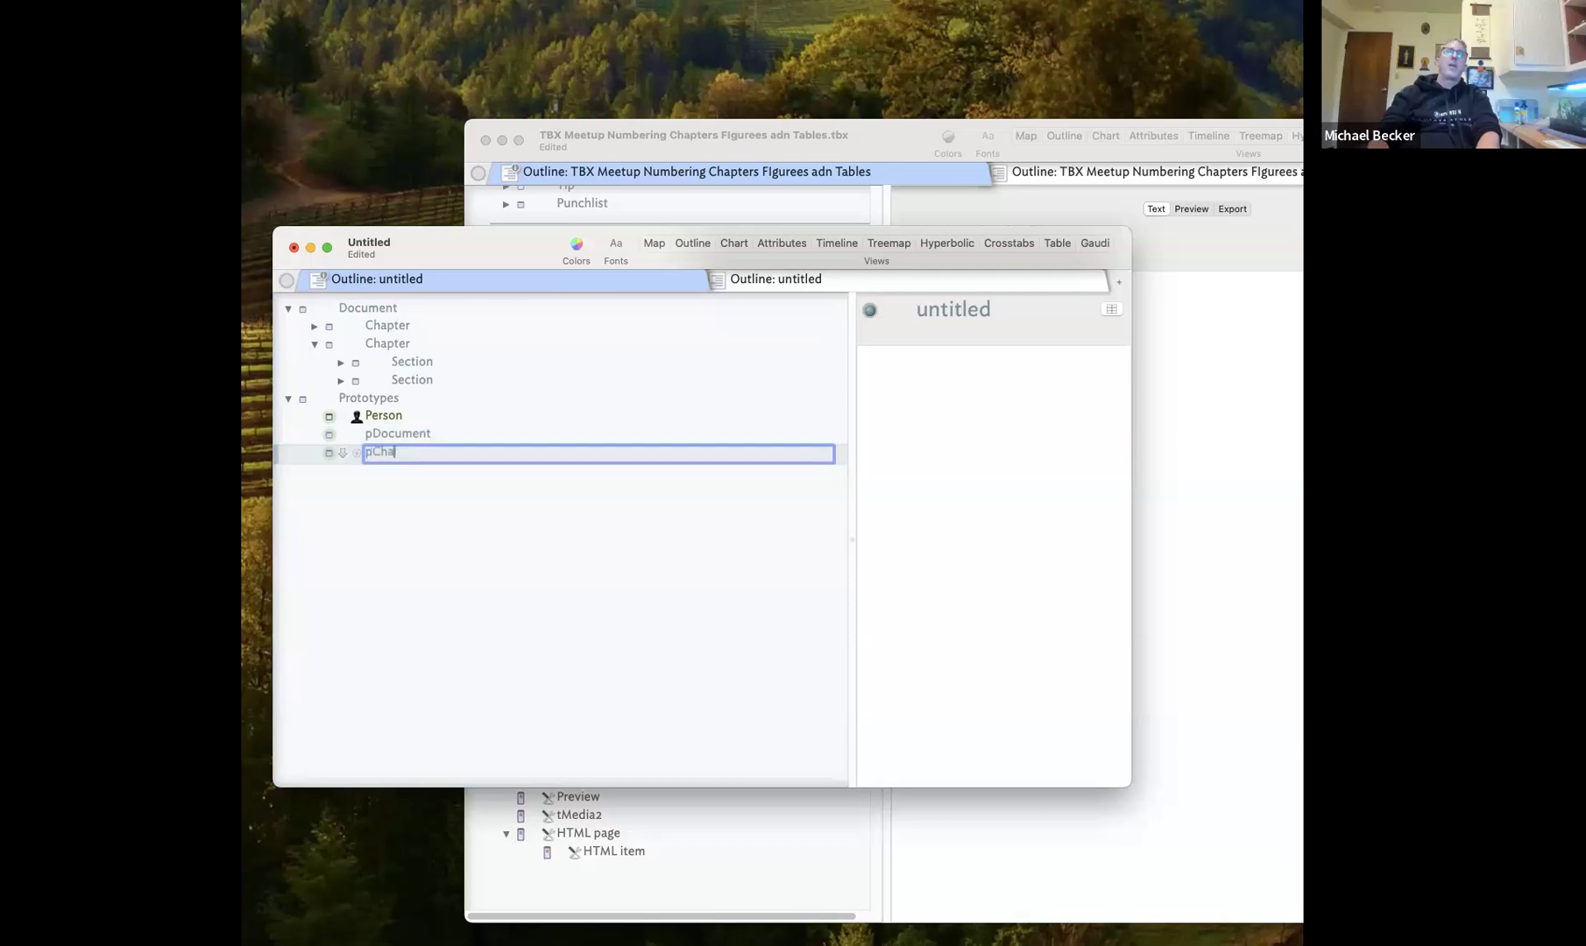
{"action": "key", "text": "Return"}
Add notes named pSection and pPage below pChatper, and delete the Person prototype
{"action": "key", "text": "Return"}
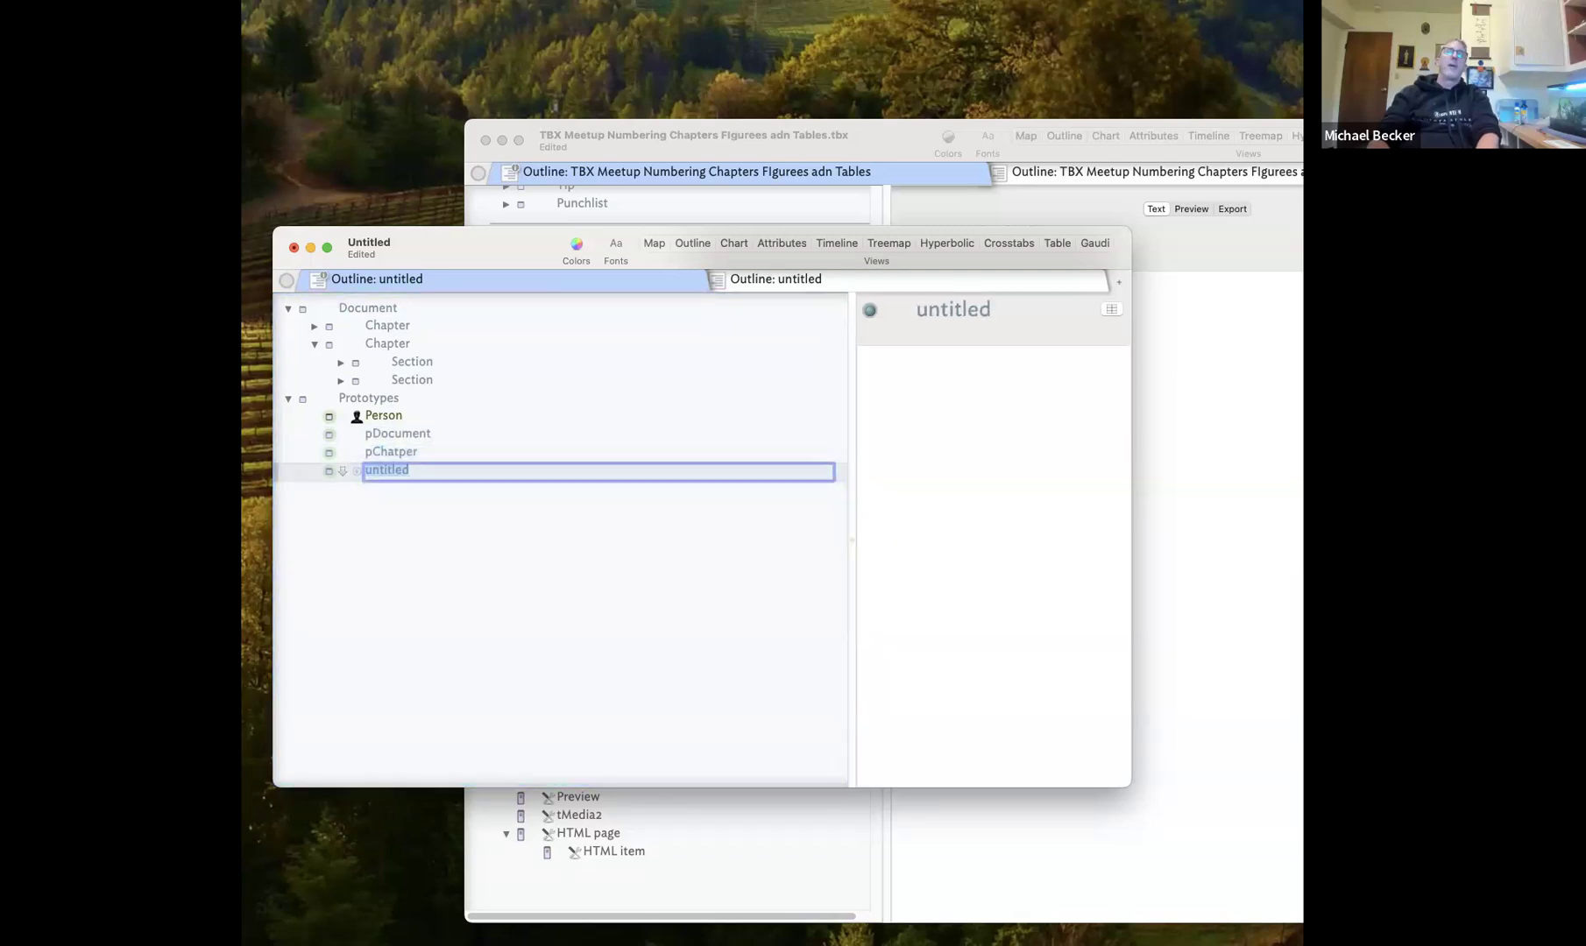
{"action": "key", "text": "Return"}
{"action": "key", "text": "Return"}
{"action": "type", "text": "pPage"}
{"action": "key", "text": "Return"}
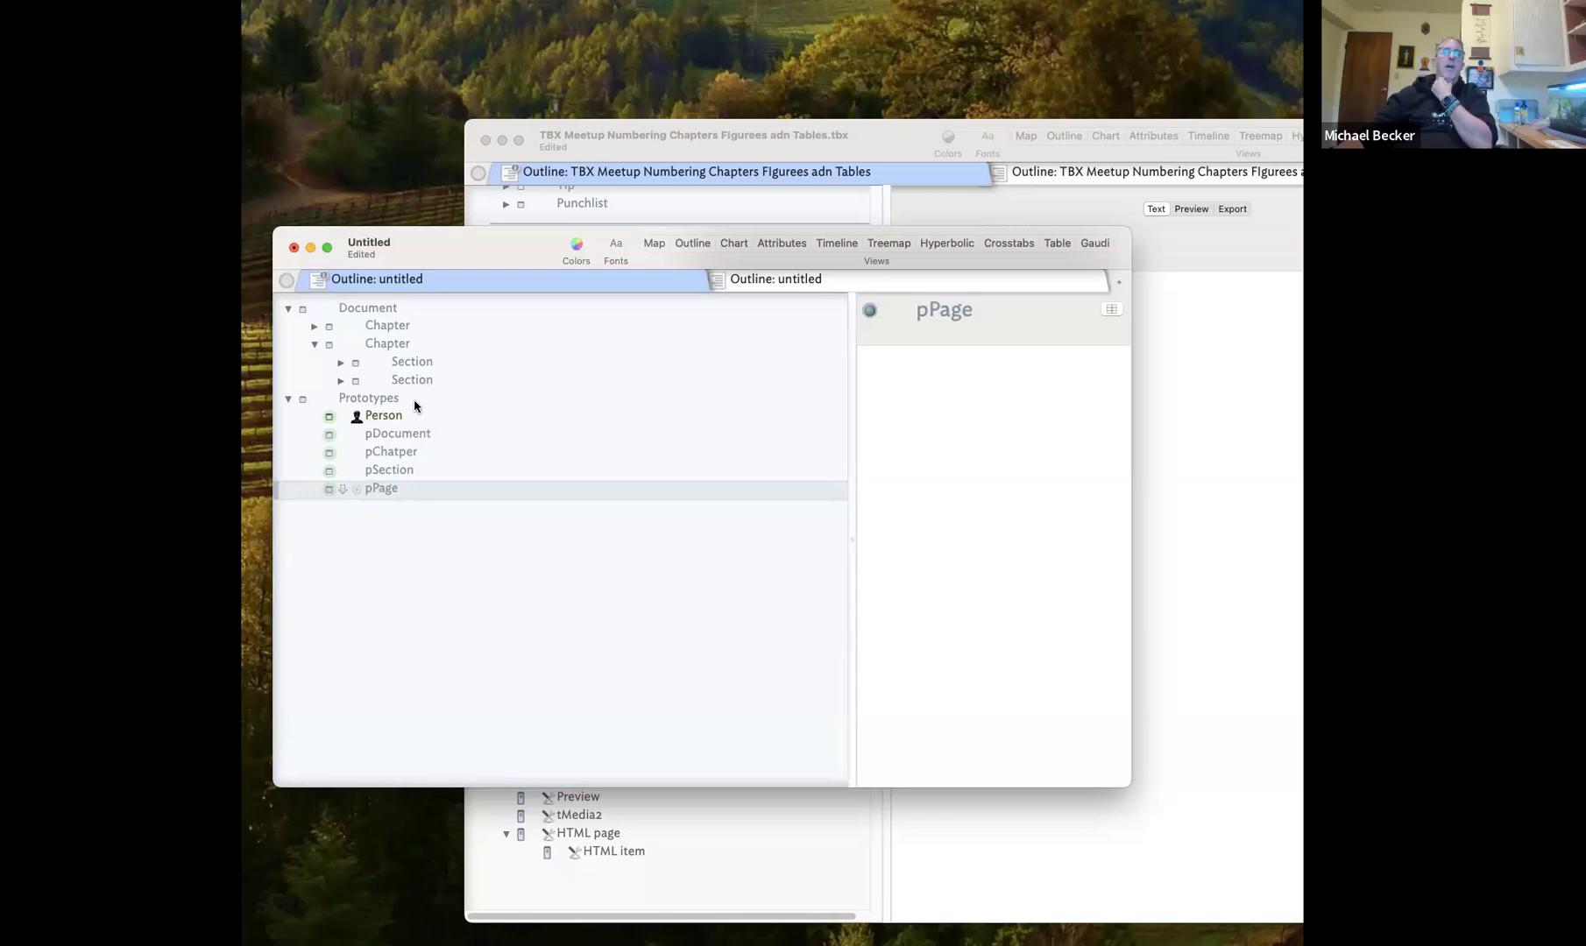
{"action": "left_click", "coordinate": [394, 417]}
{"action": "key", "text": "Delete"}
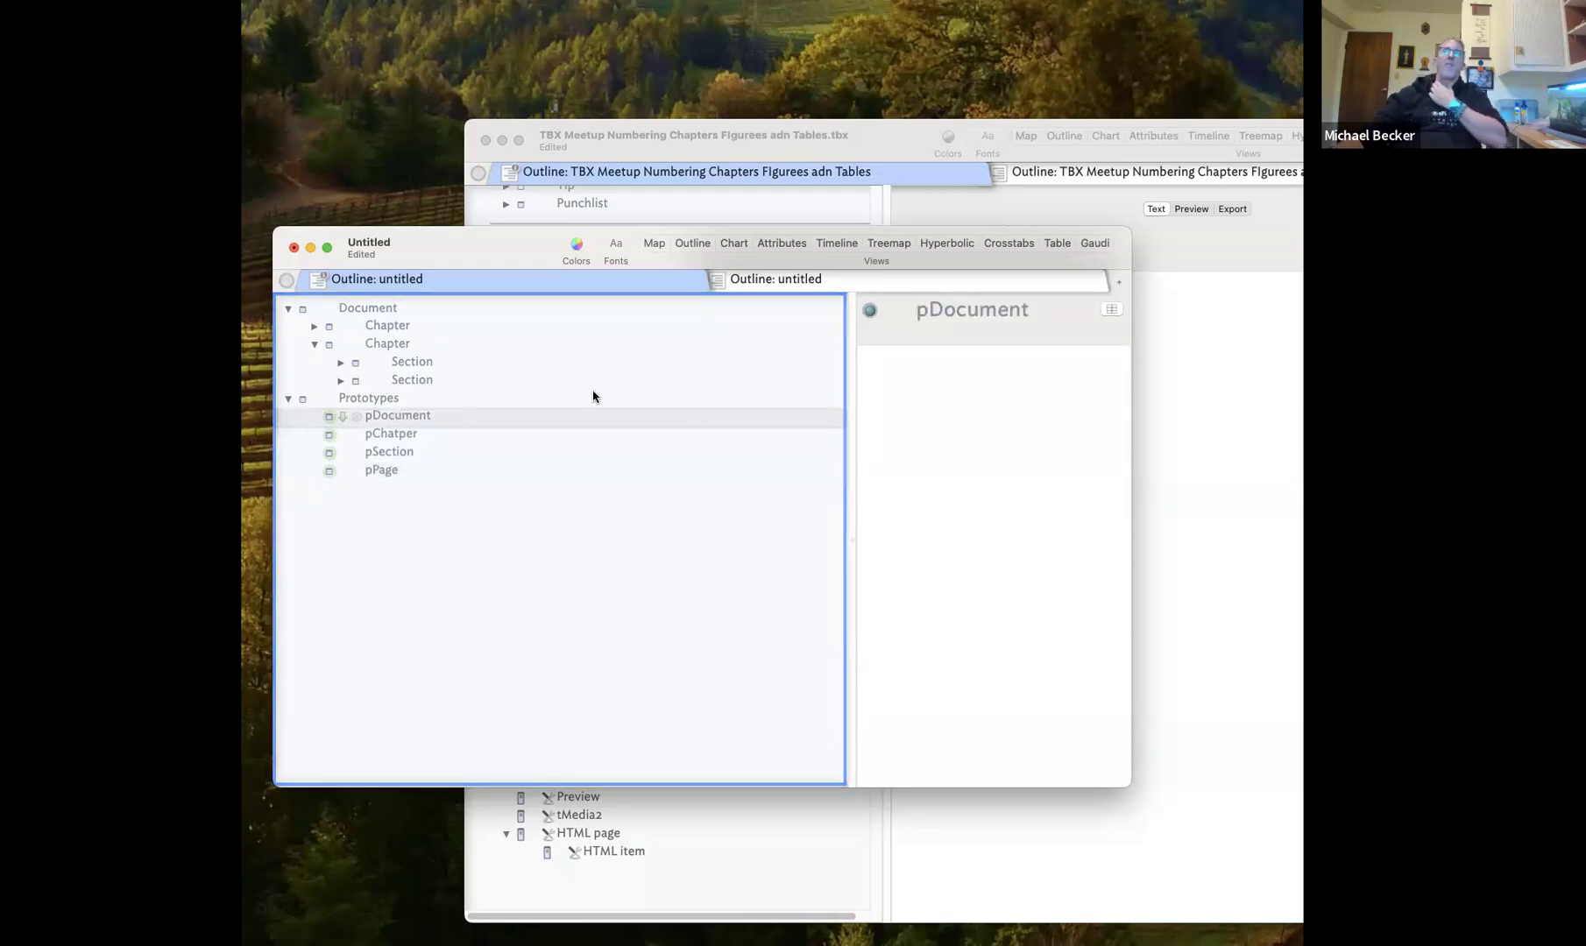
Check pDocument's attributes in the TBX Meetup document, and create NoChapter as a displayed number attribute on the Untitled document's pChatper
{"action": "left_click", "coordinate": [891, 134]}
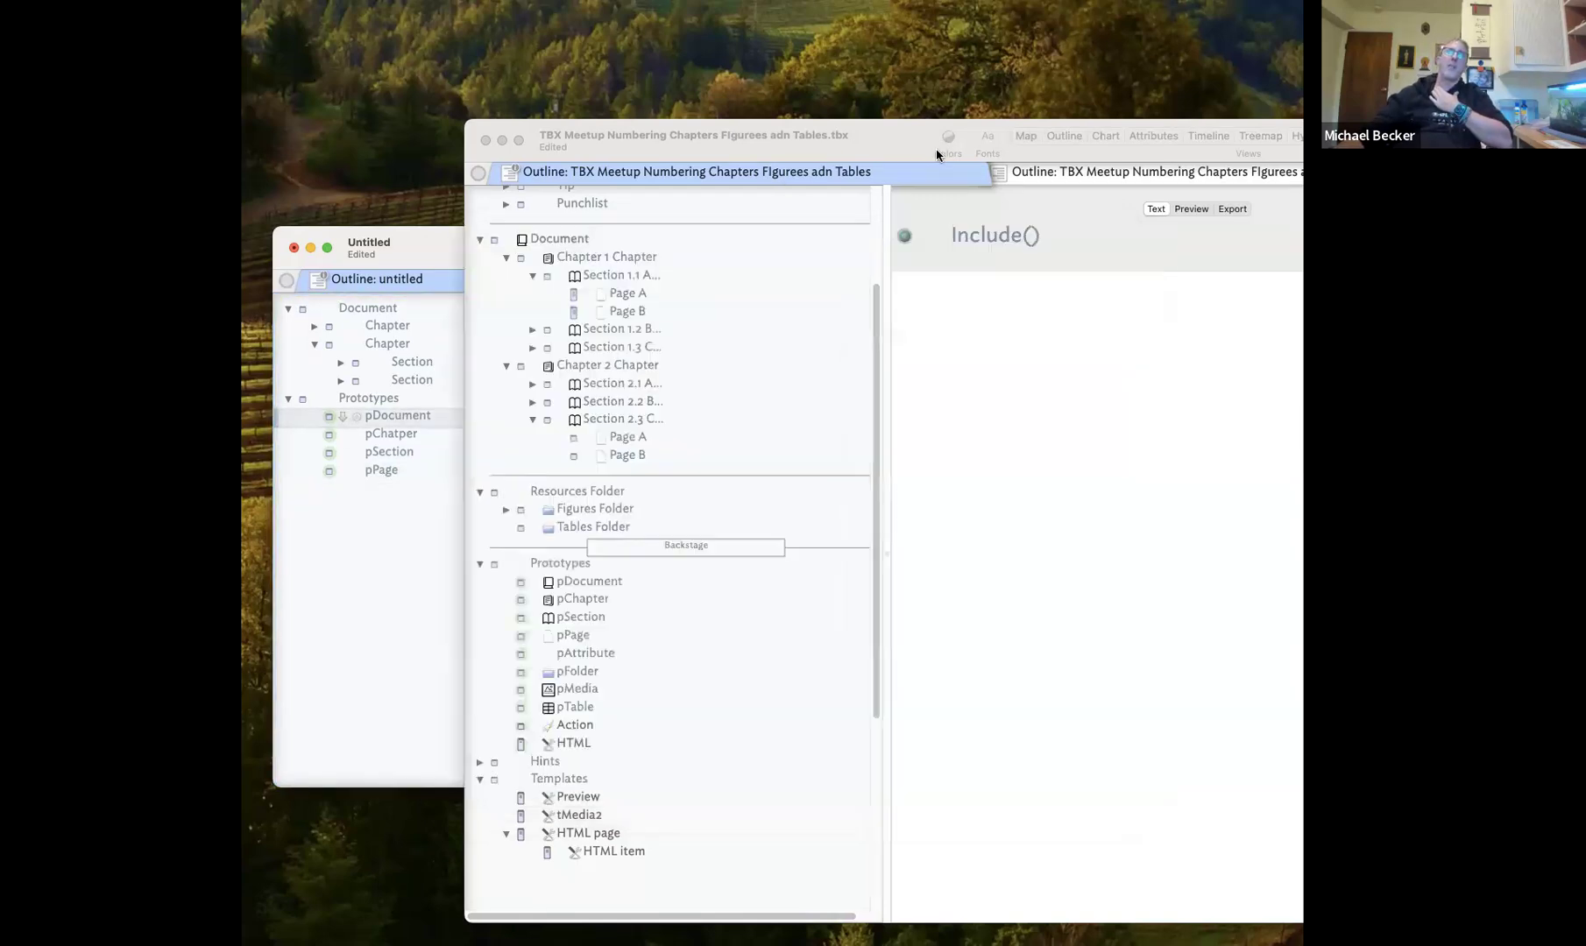
{"action": "left_click", "coordinate": [628, 588]}
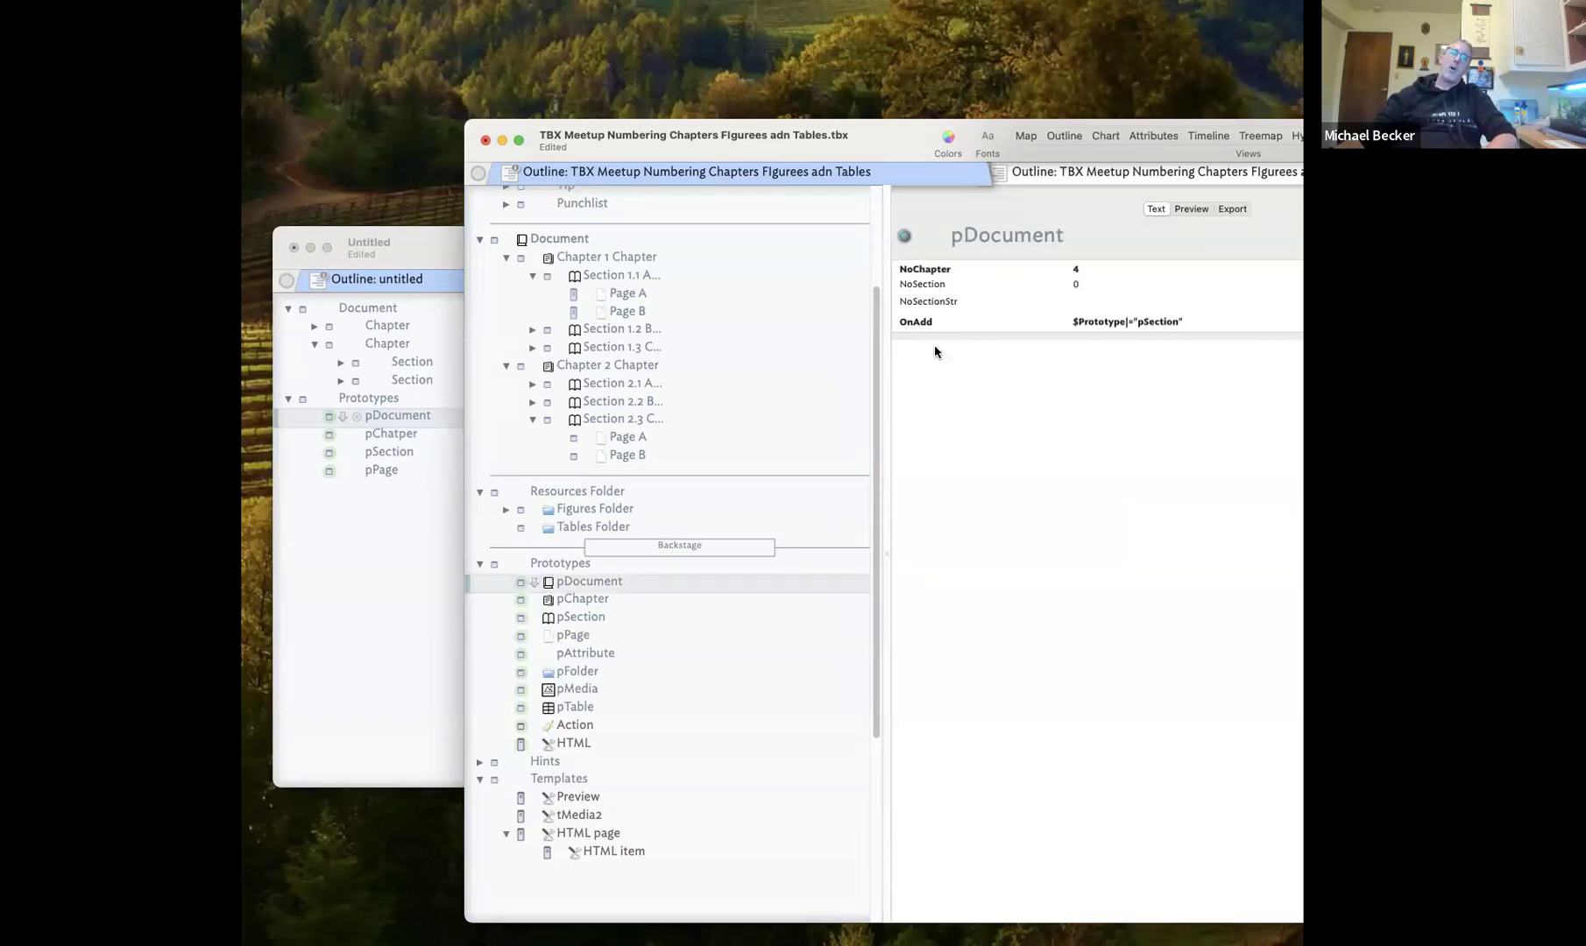
{"action": "left_click", "coordinate": [378, 492]}
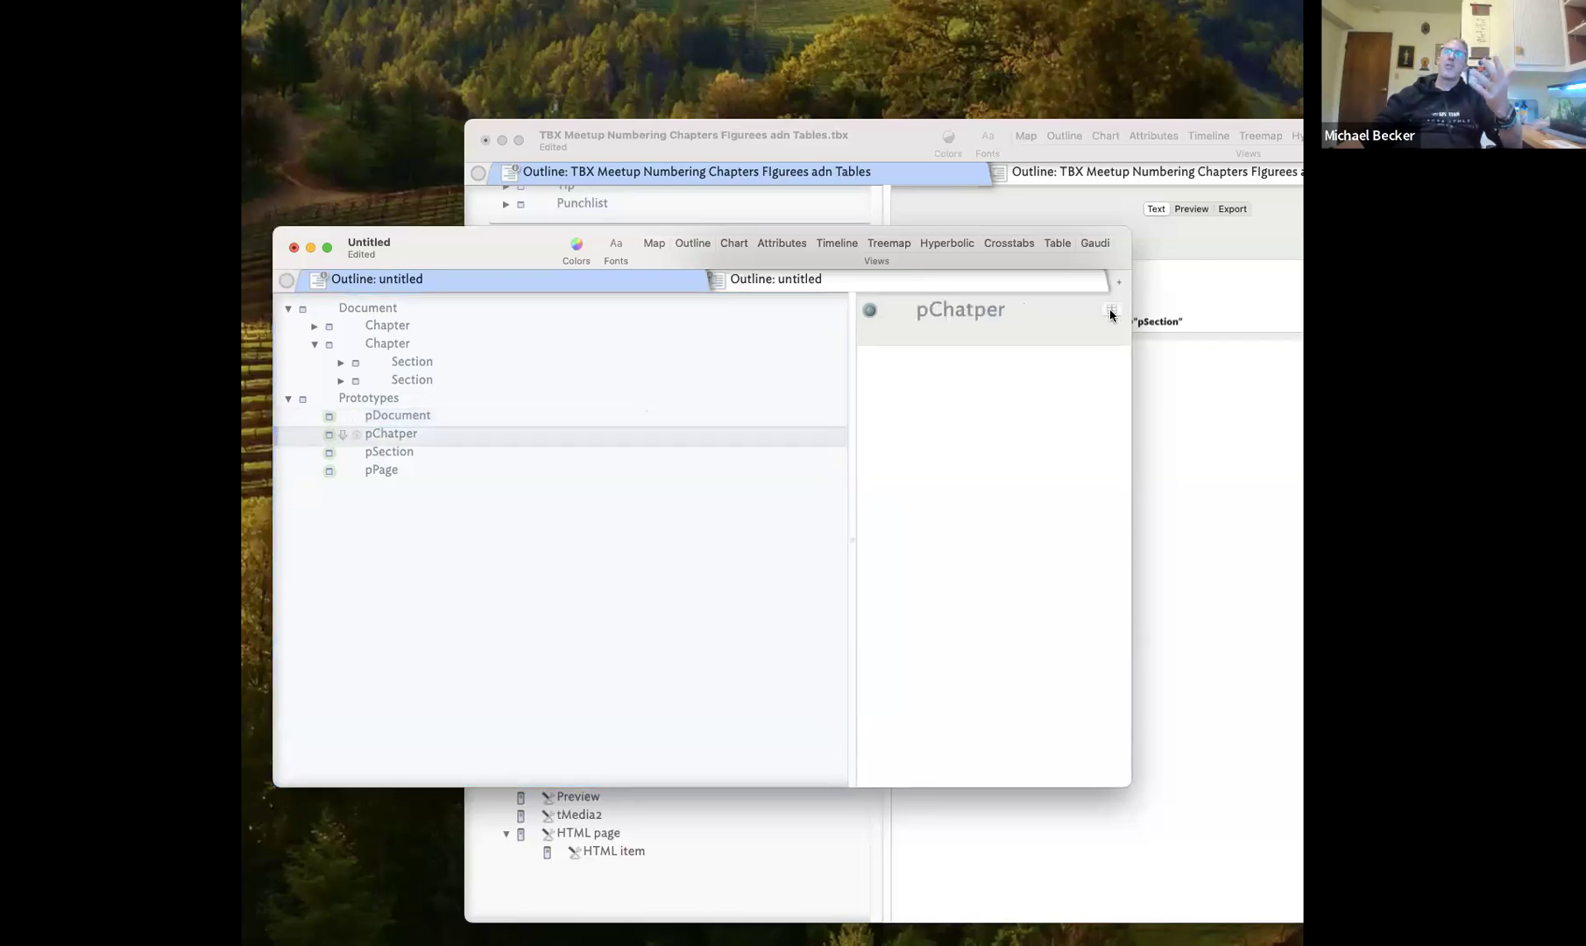
{"action": "left_click", "coordinate": [1111, 308]}
{"action": "type", "text": "NcChapter"}
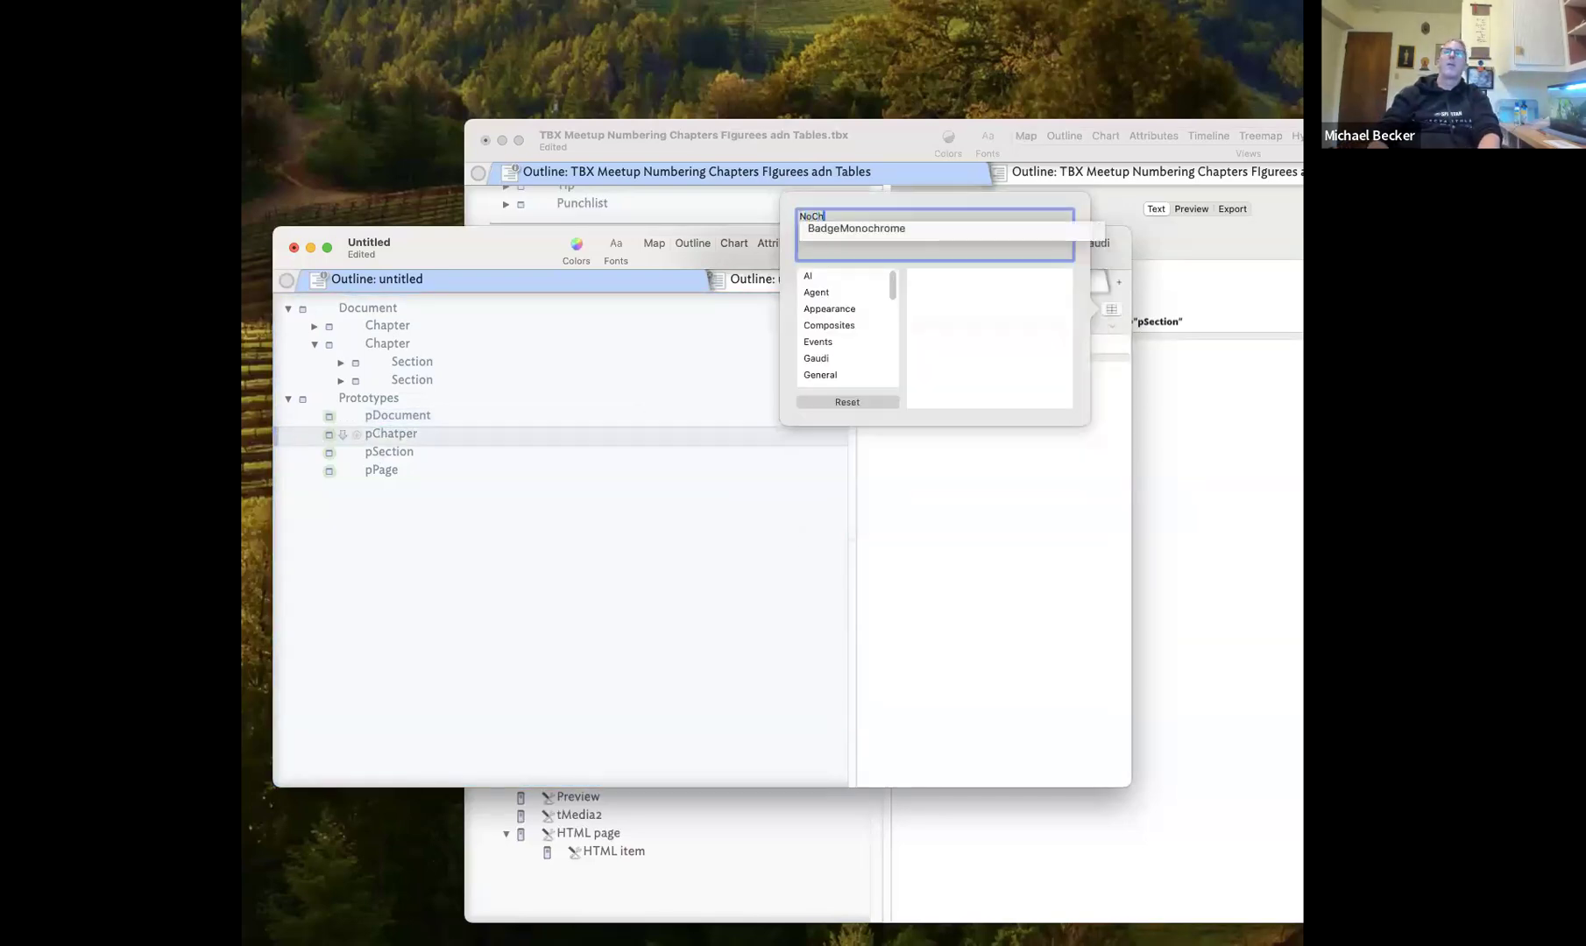
{"action": "key", "text": "Return"}
{"action": "left_click", "coordinate": [1061, 467]}
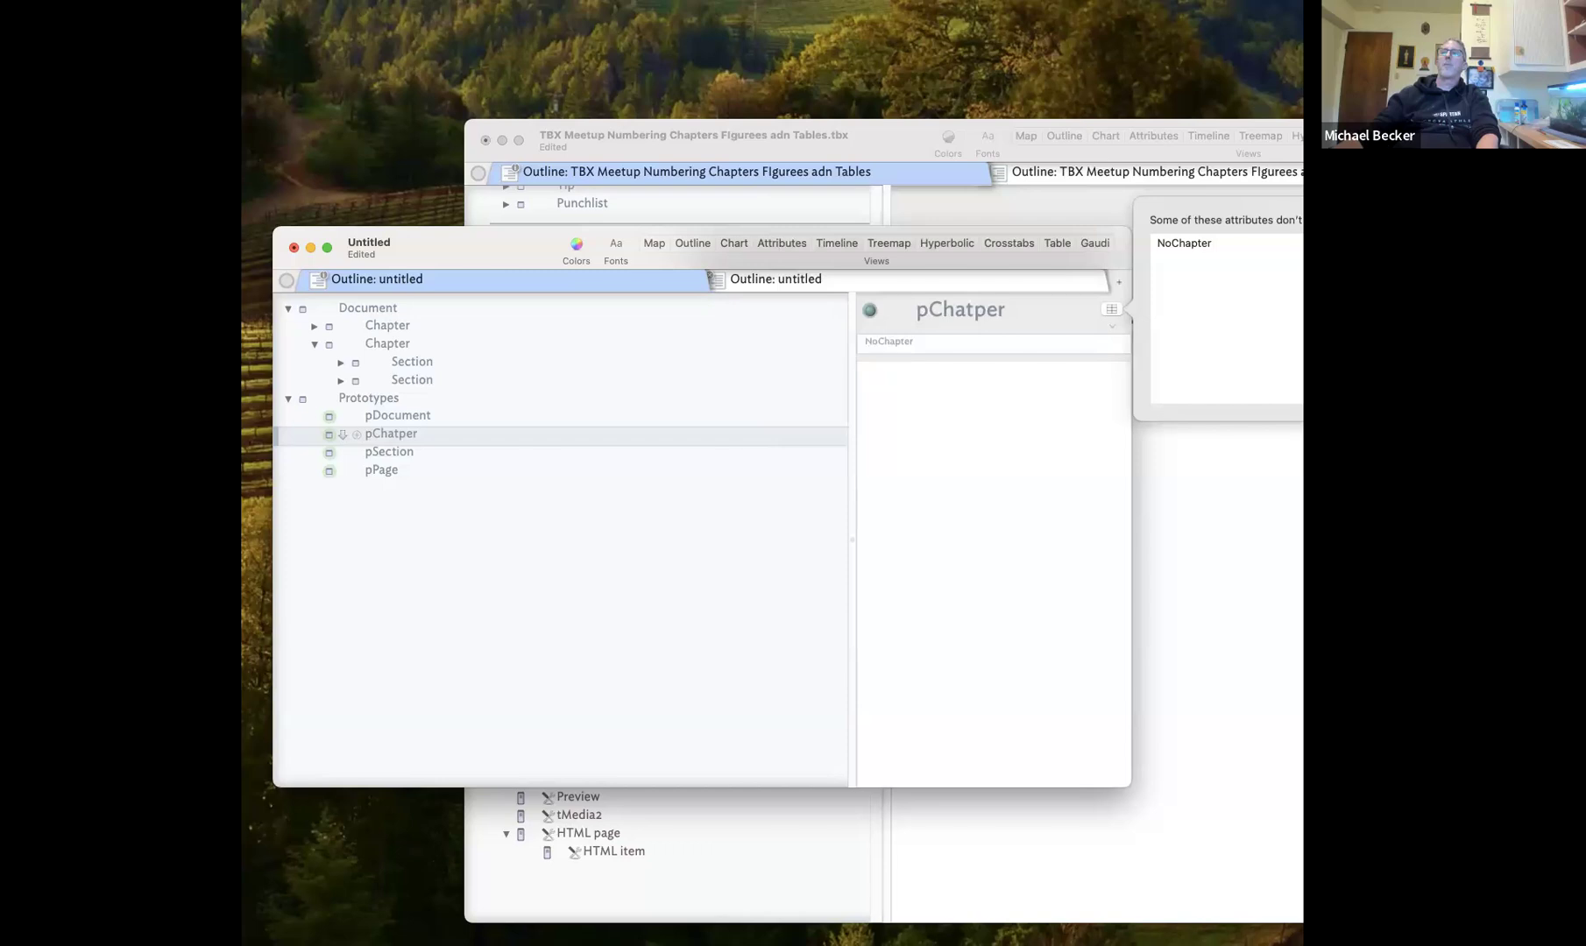
{"action": "left_click", "coordinate": [1076, 445]}
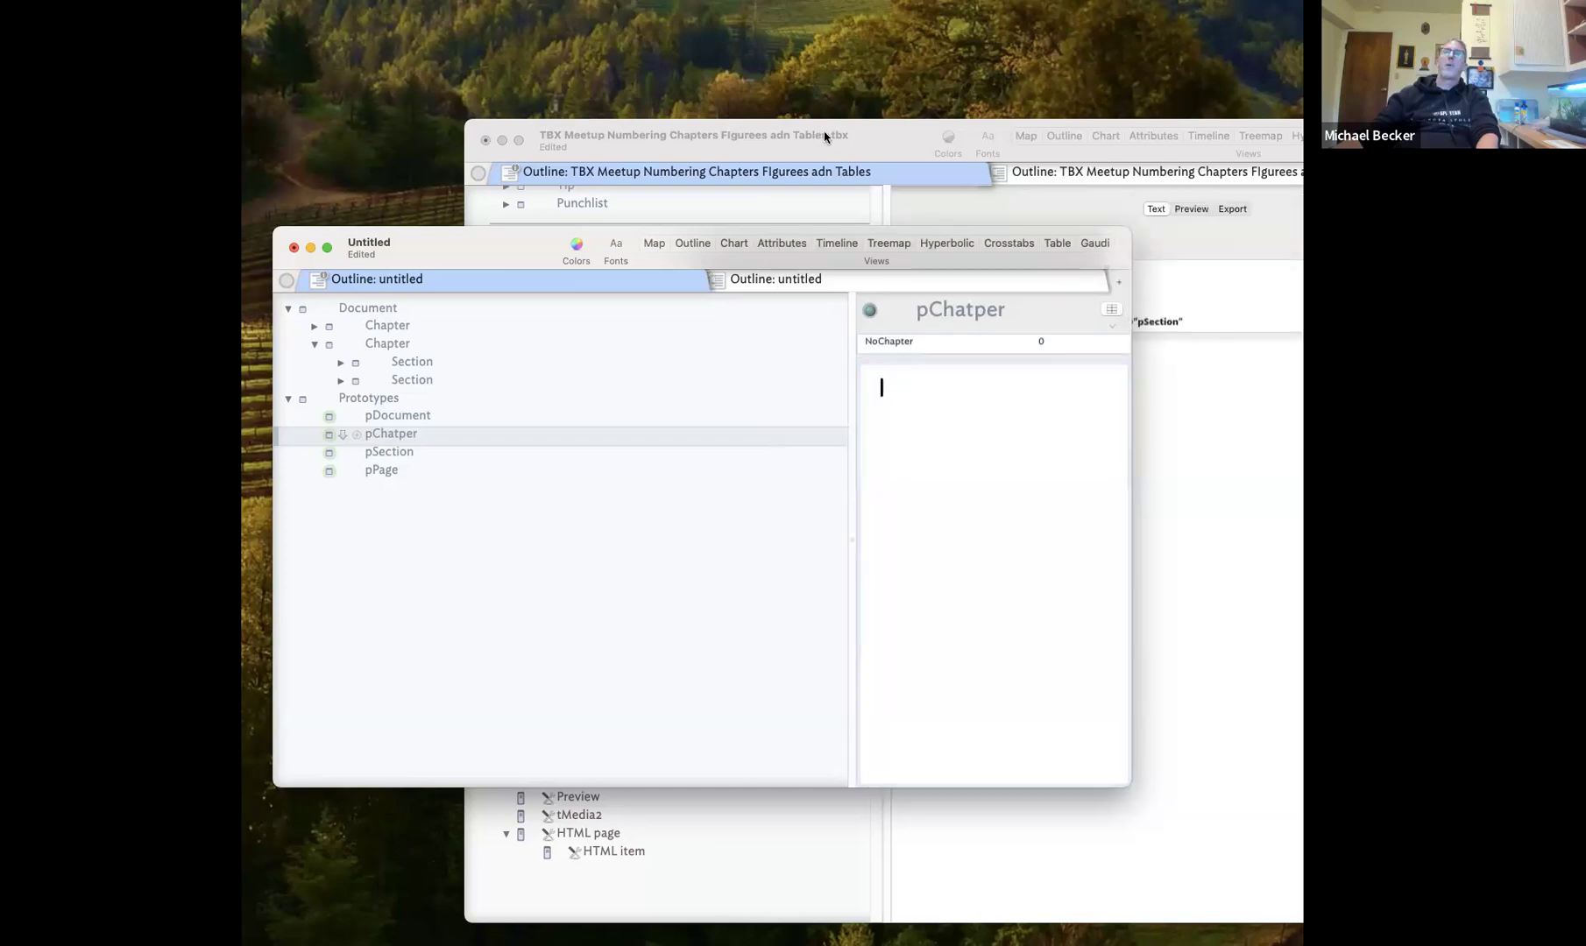
Shift the TBX Meetup and Untitled document windows to the left to free space for the attribute creation dialog
{"action": "left_click", "coordinate": [720, 136]}
{"action": "left_click_drag", "start_coordinate": [720, 136], "coordinate": [616, 129]}
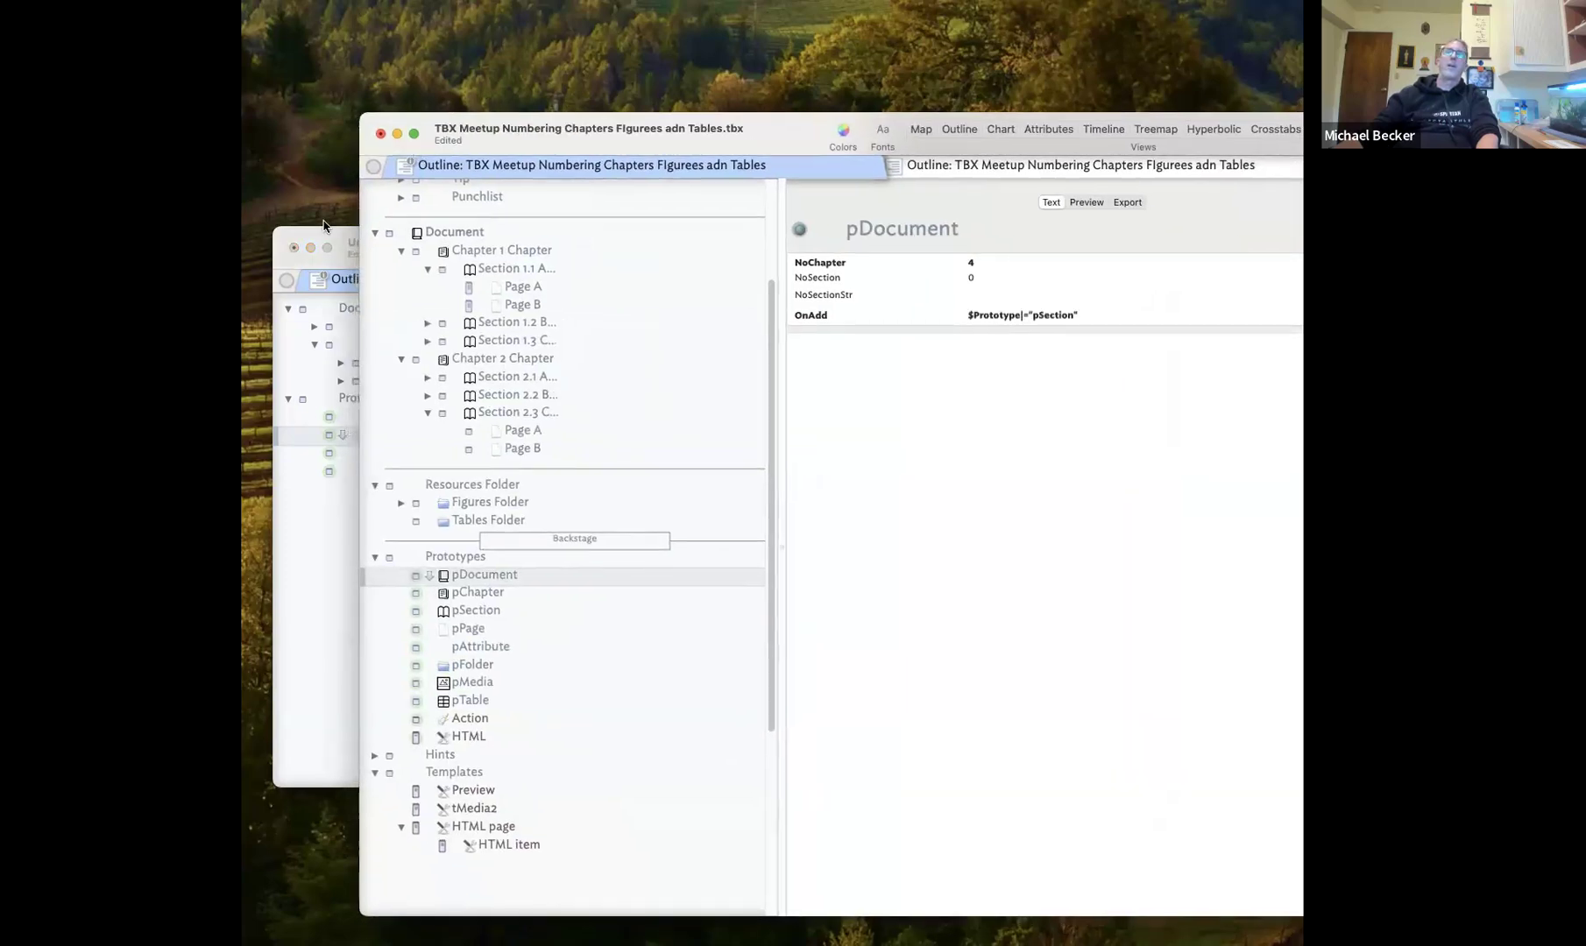
{"action": "left_click", "coordinate": [330, 235]}
{"action": "left_click_drag", "start_coordinate": [330, 235], "coordinate": [279, 236]}
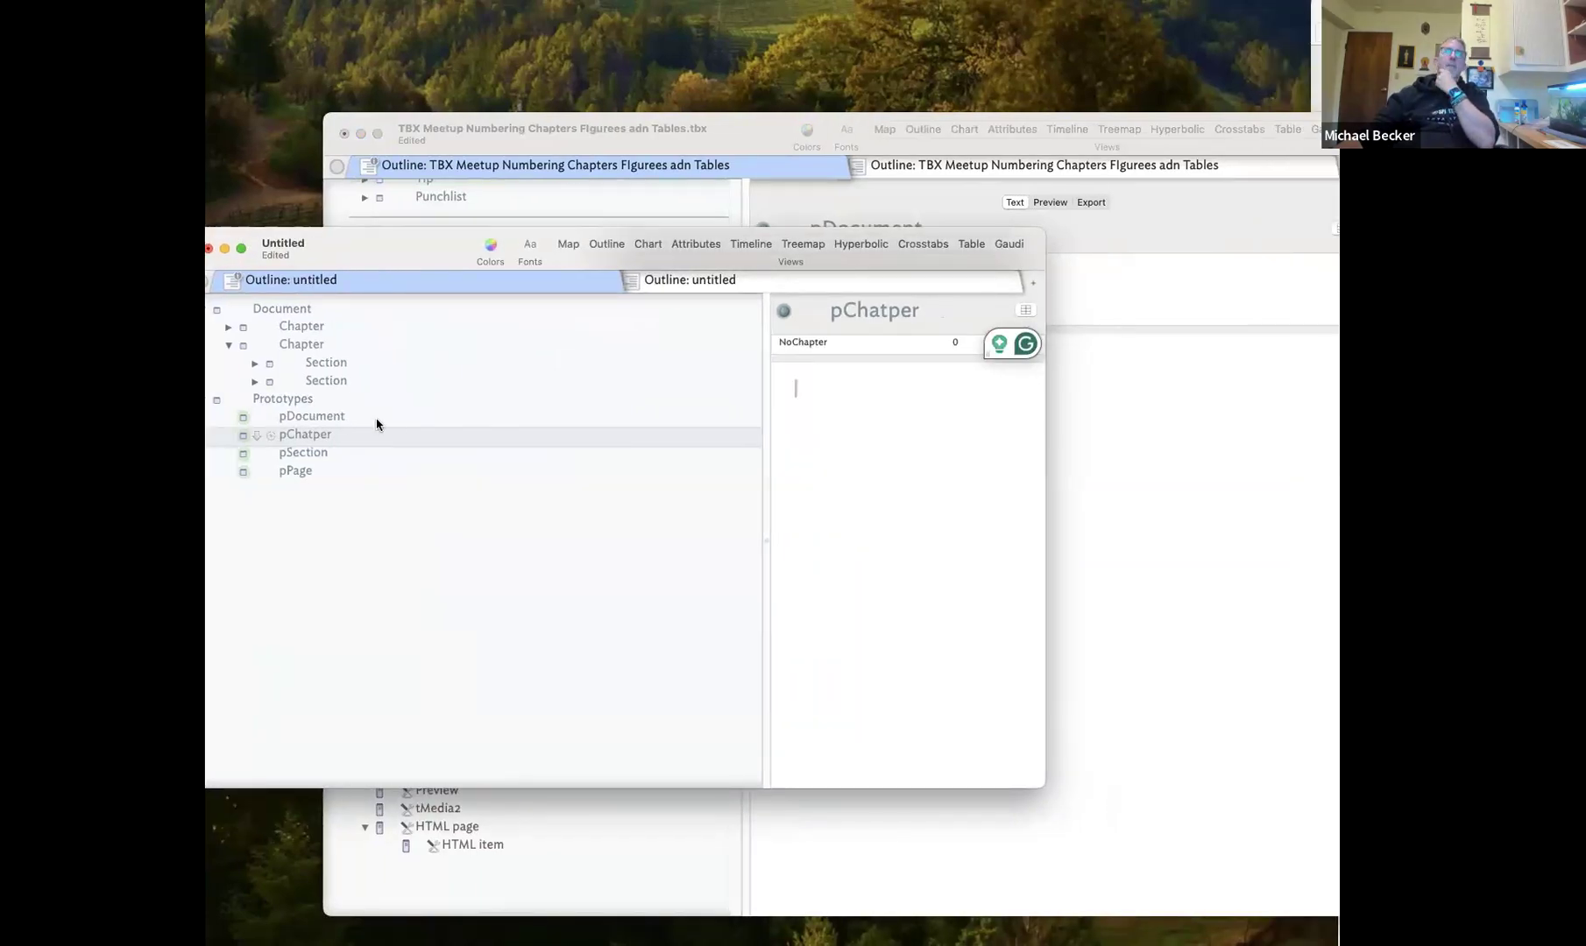
Add a displayed attribute named NoSection to the pSection prototype, creating it as a new attribute and choosing its data type
{"action": "left_click", "coordinate": [355, 453]}
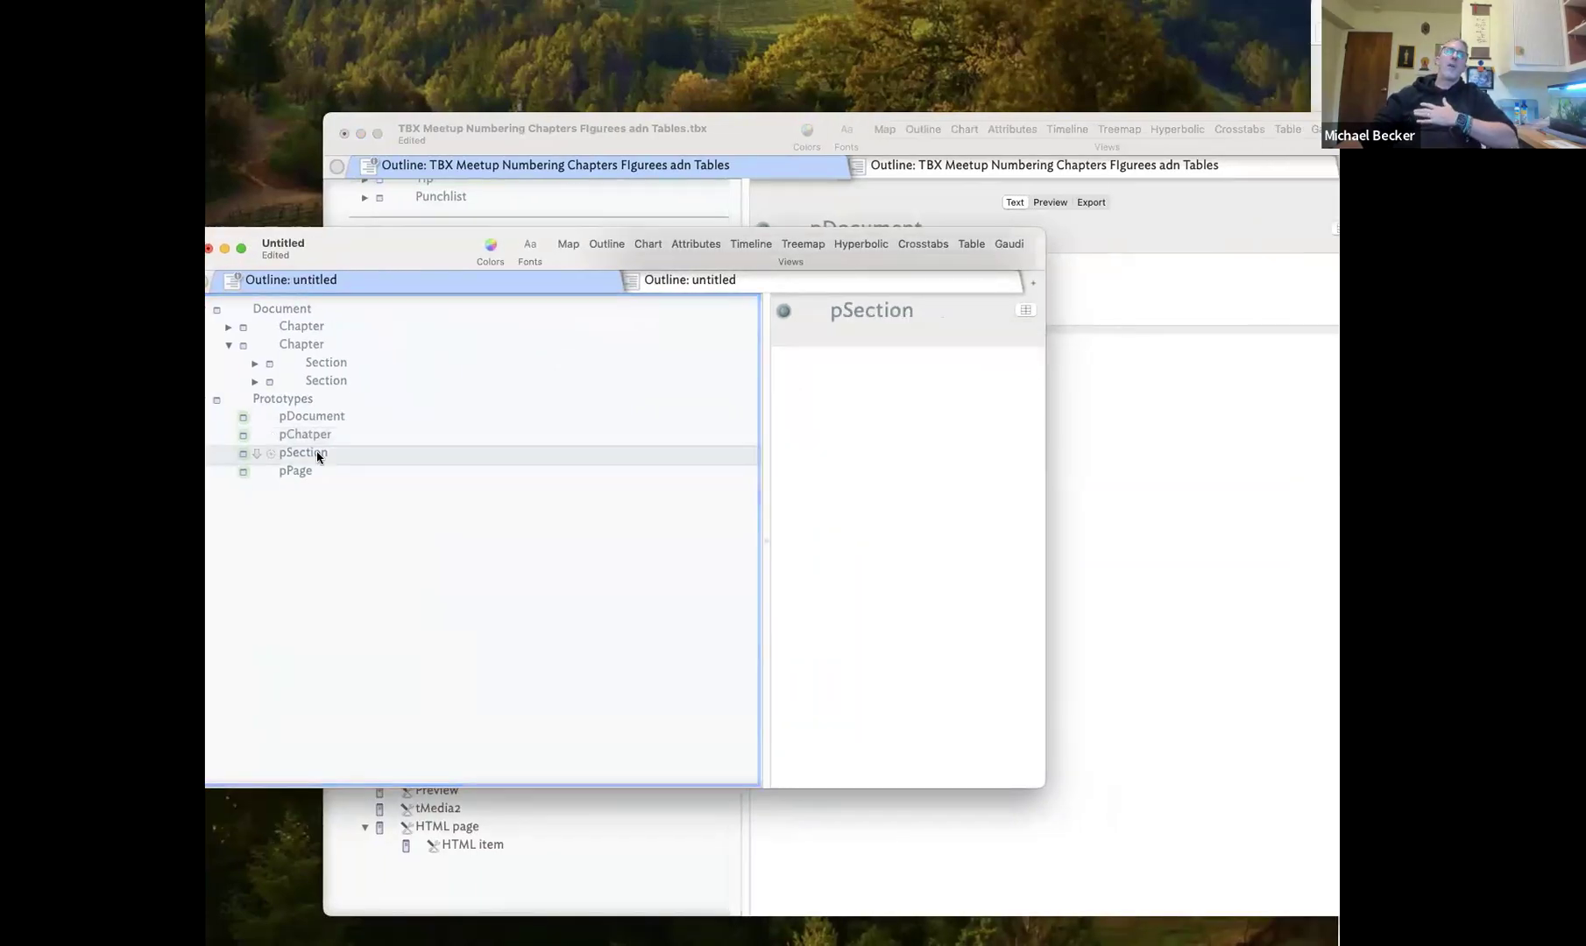
{"action": "left_click", "coordinate": [1026, 312]}
{"action": "type", "text": "NoSect"}
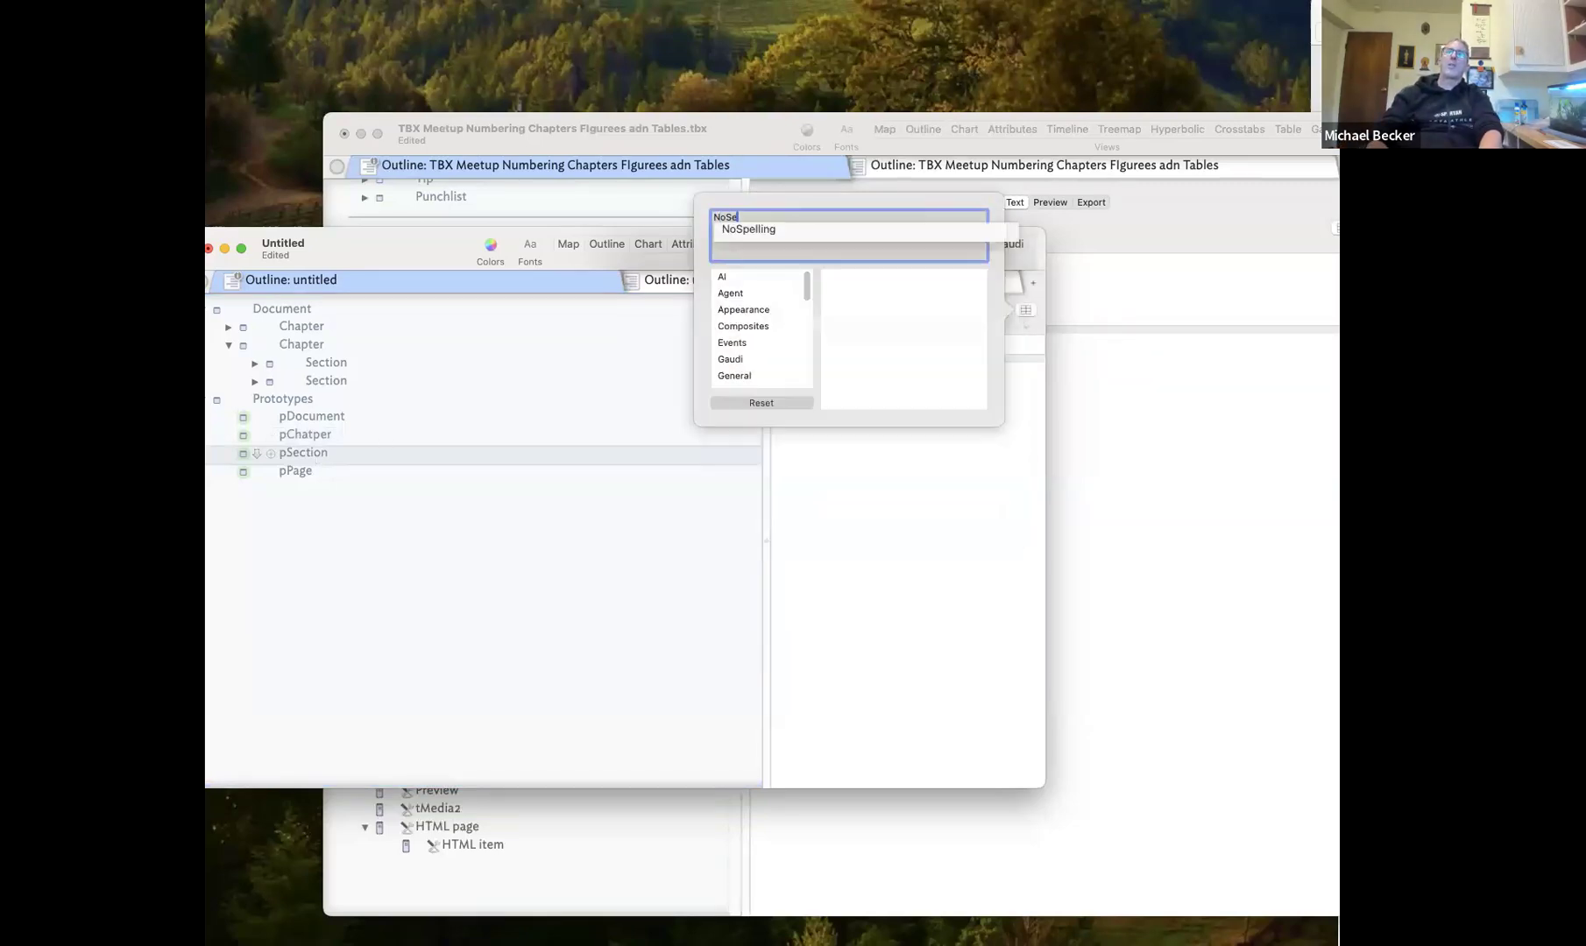
{"action": "type", "text": "ion"}
{"action": "key", "text": "Return"}
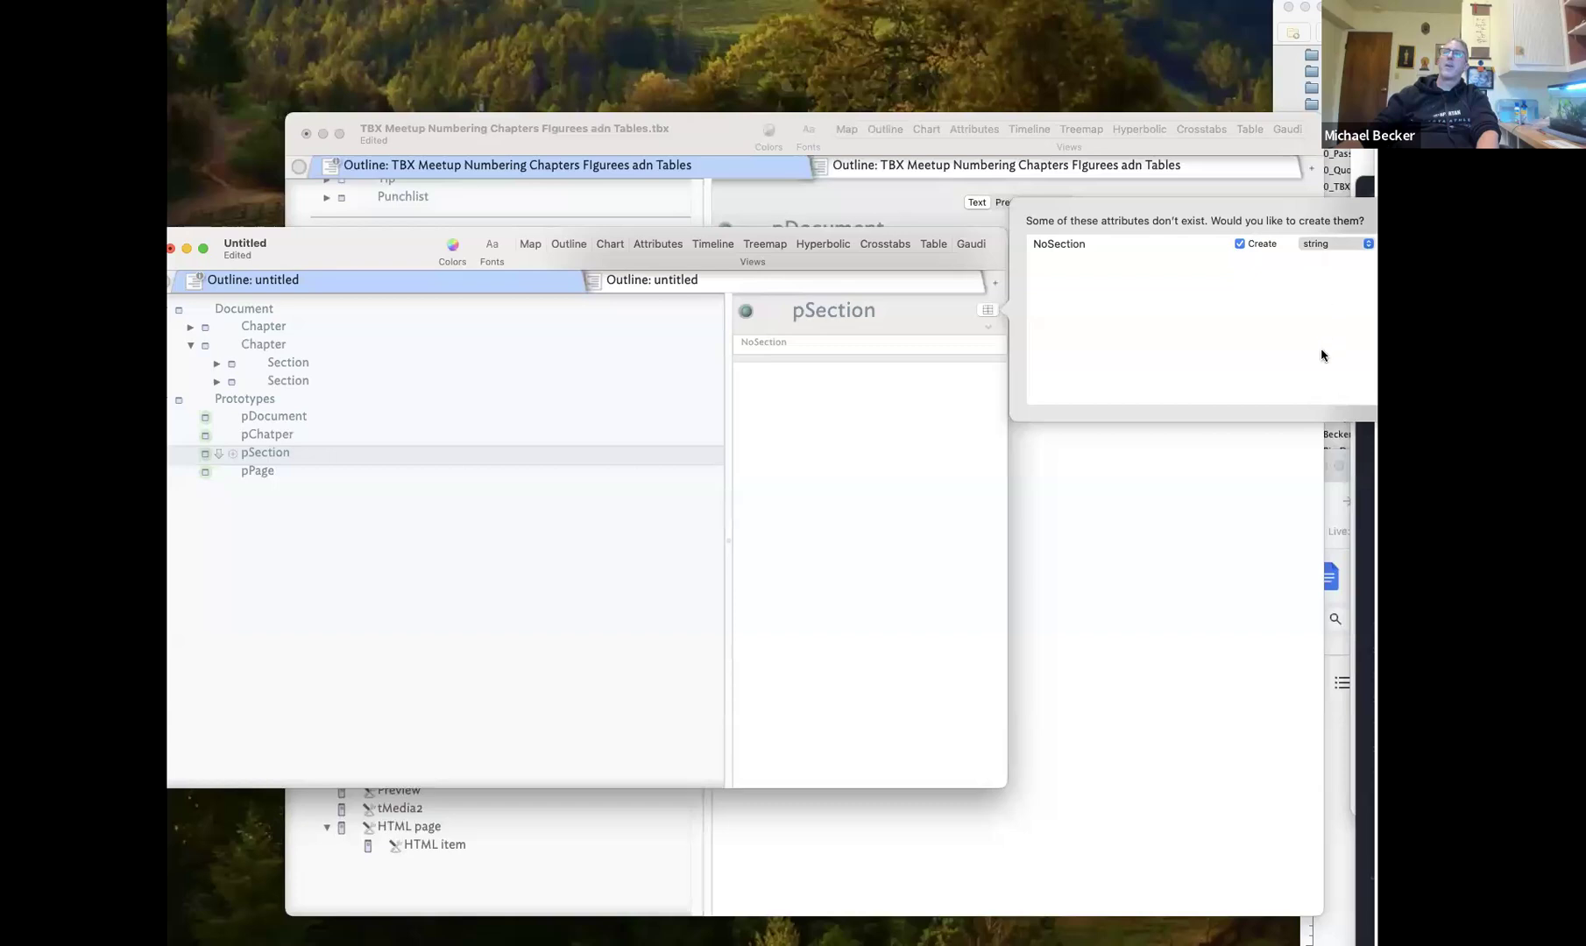
{"action": "left_click", "coordinate": [1330, 245]}
{"action": "left_click", "coordinate": [1323, 261]}
{"action": "left_click", "coordinate": [597, 595]}
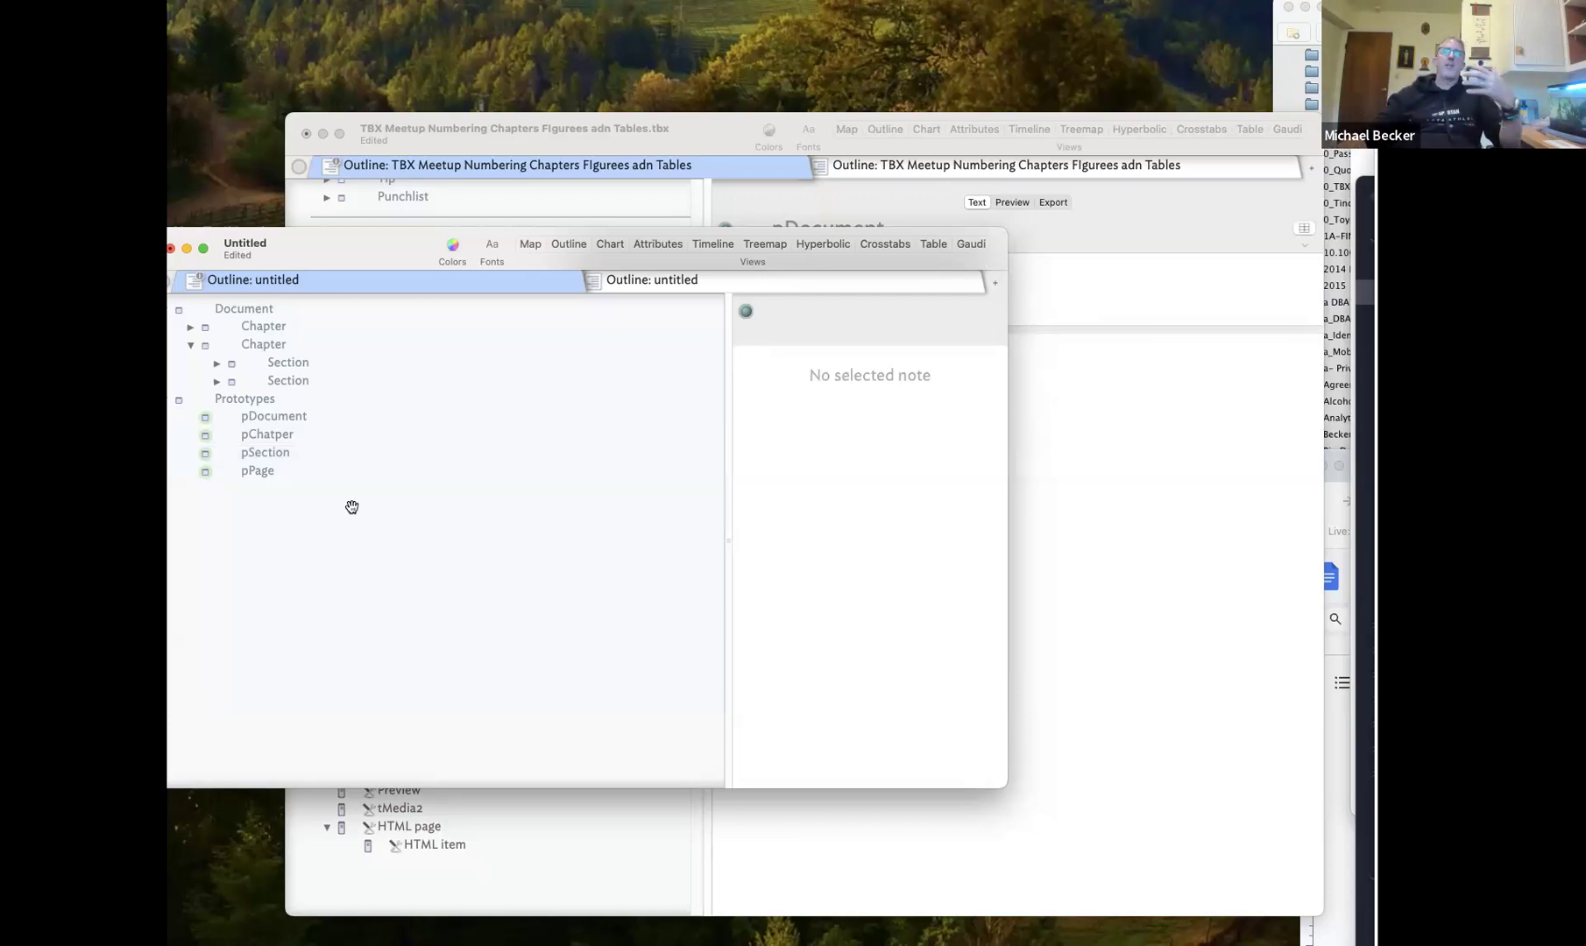
Inspect the pChapter prototype's edict code in the TBX Meetup document's Action Inspector, and close the inspector
{"action": "left_click", "coordinate": [272, 434]}
{"action": "left_click", "coordinate": [273, 419]}
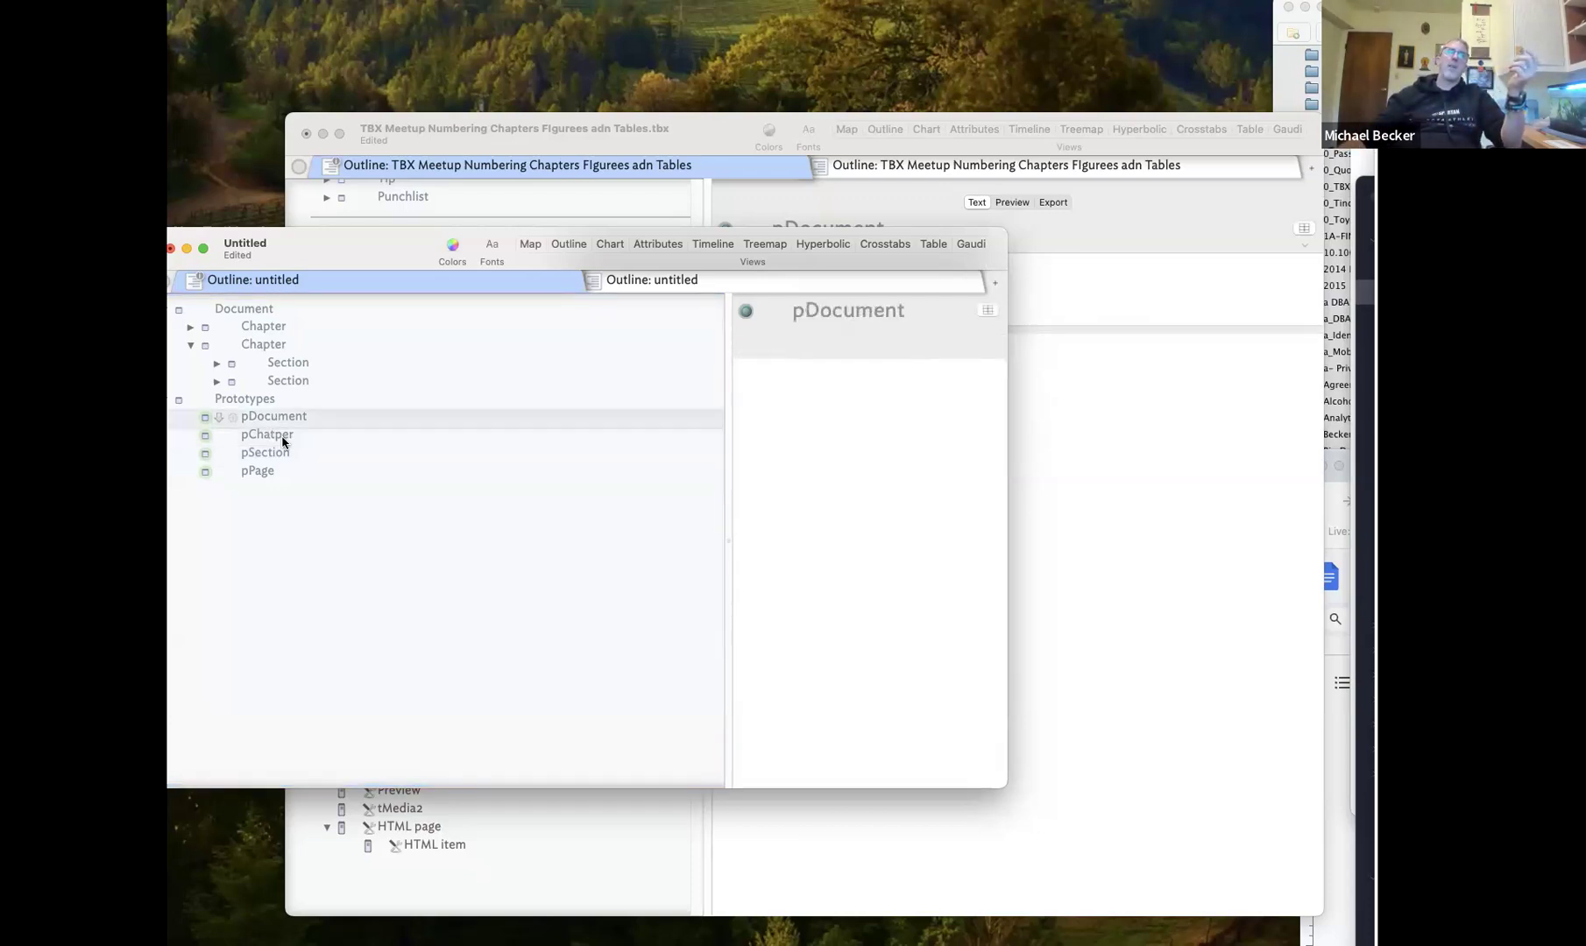
{"action": "left_click", "coordinate": [1141, 585]}
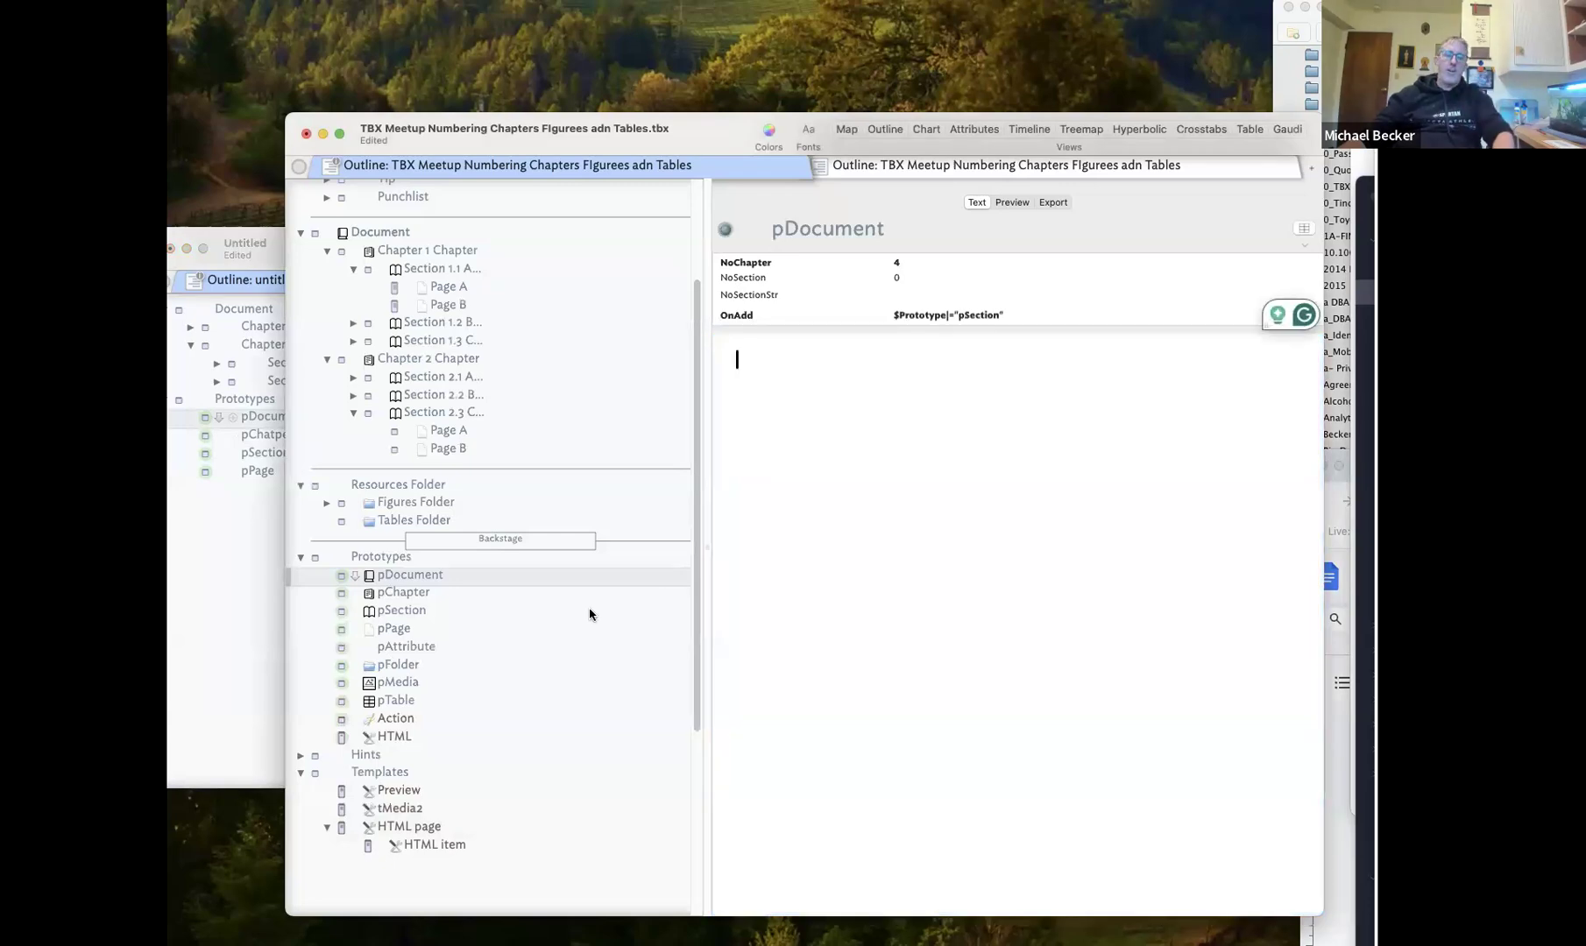
{"action": "key", "text": "super+1"}
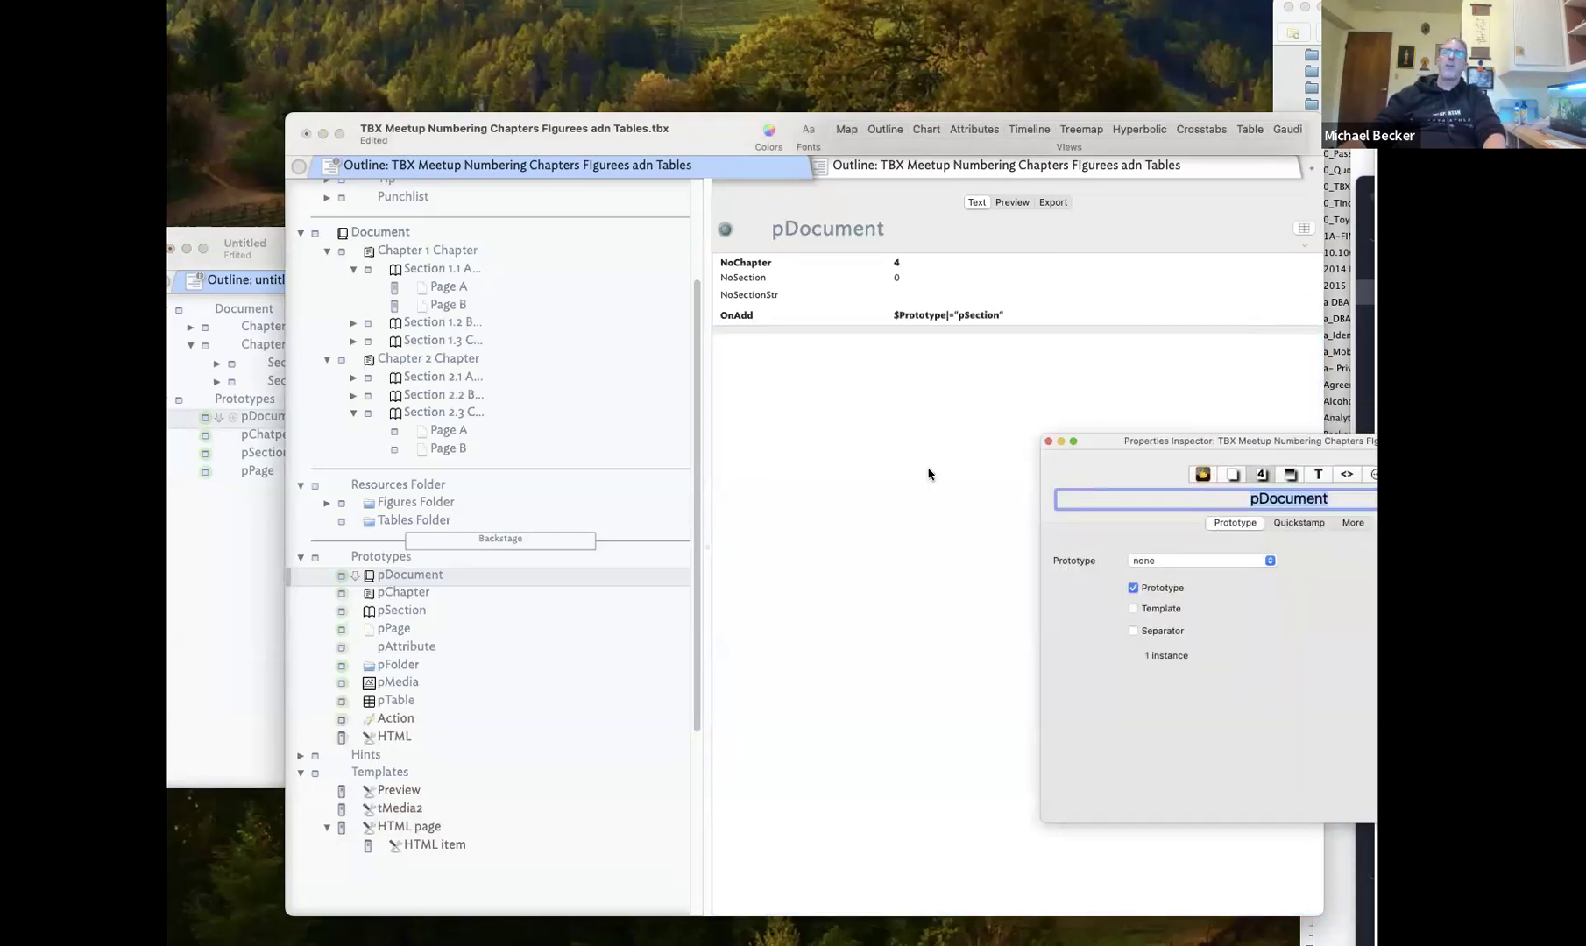
{"action": "left_click", "coordinate": [1018, 490]}
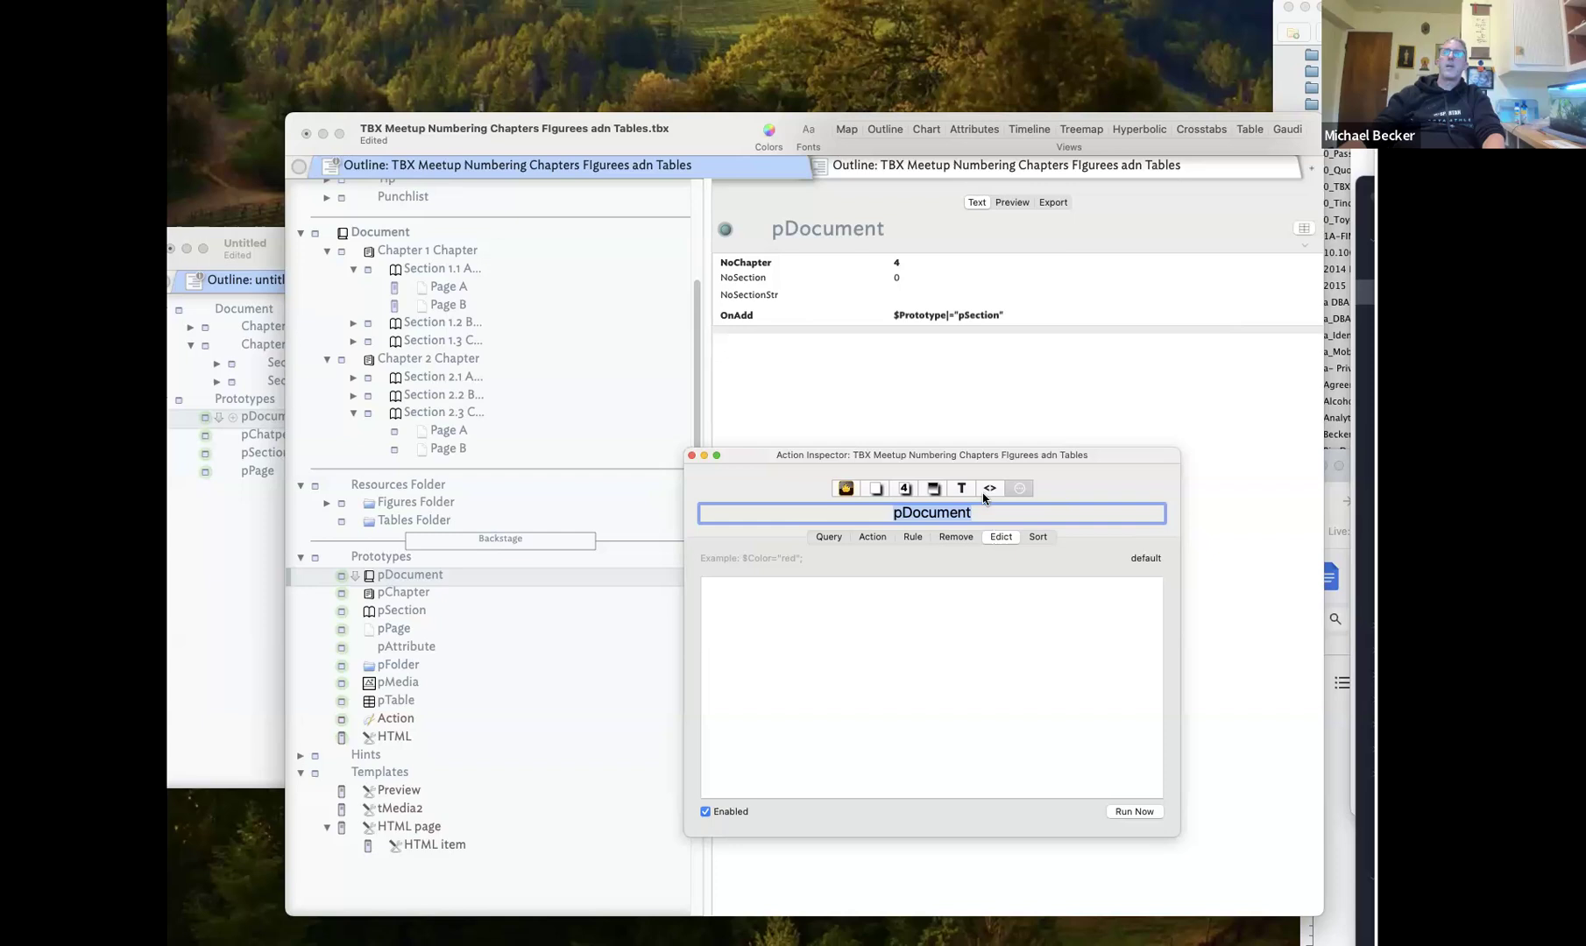
{"action": "left_click", "coordinate": [912, 537]}
{"action": "left_click", "coordinate": [462, 591]}
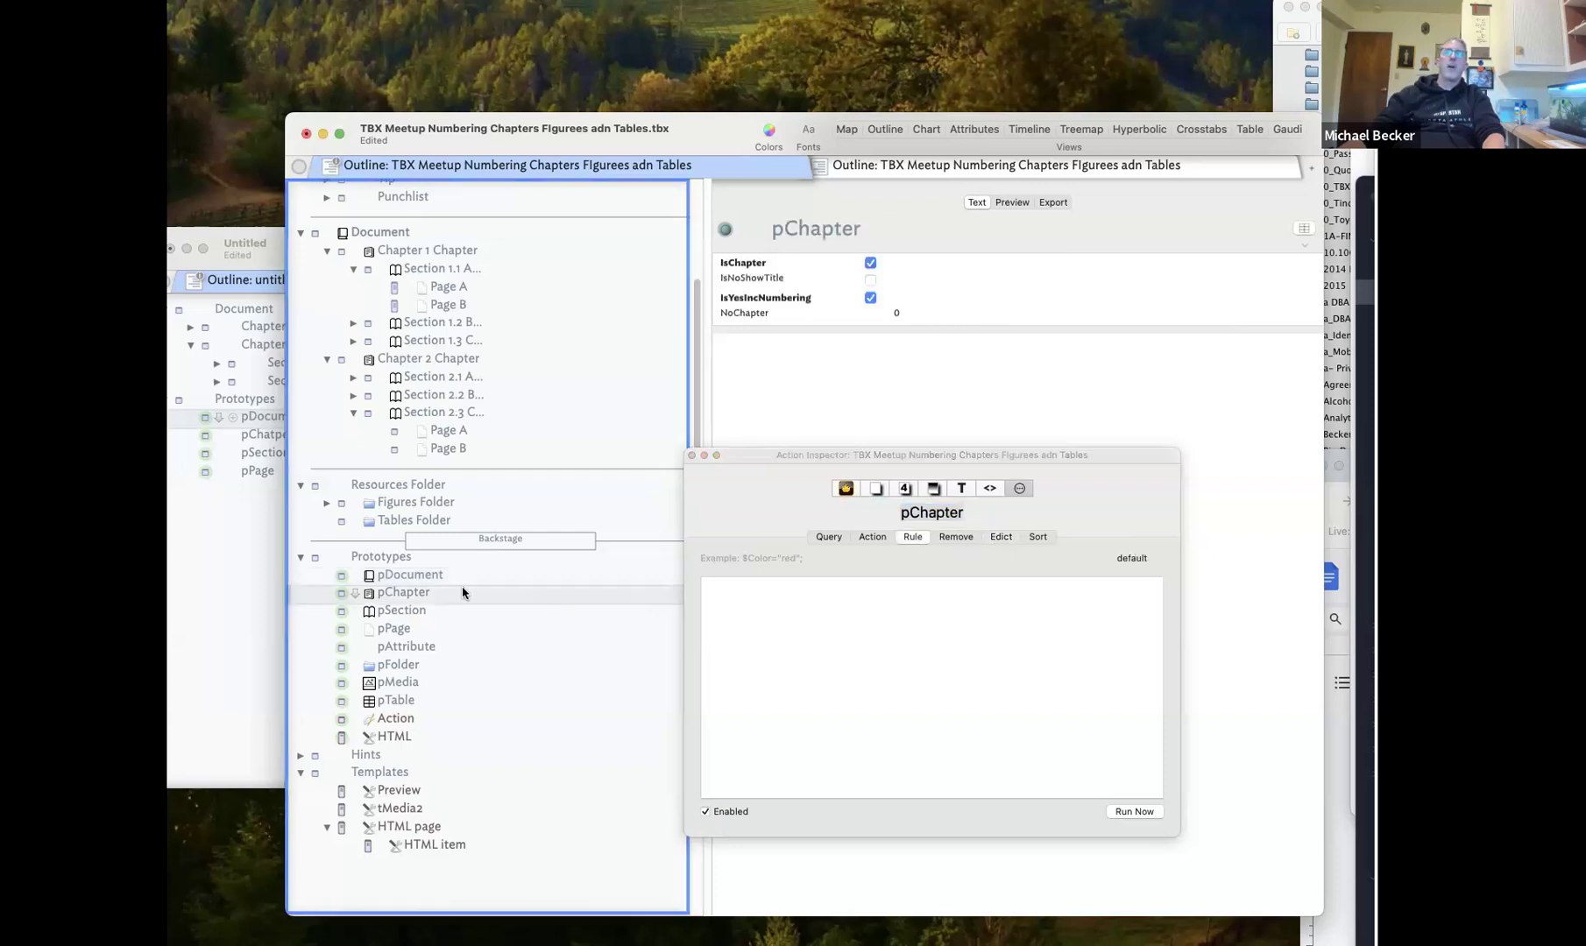
{"action": "left_click", "coordinate": [1001, 537]}
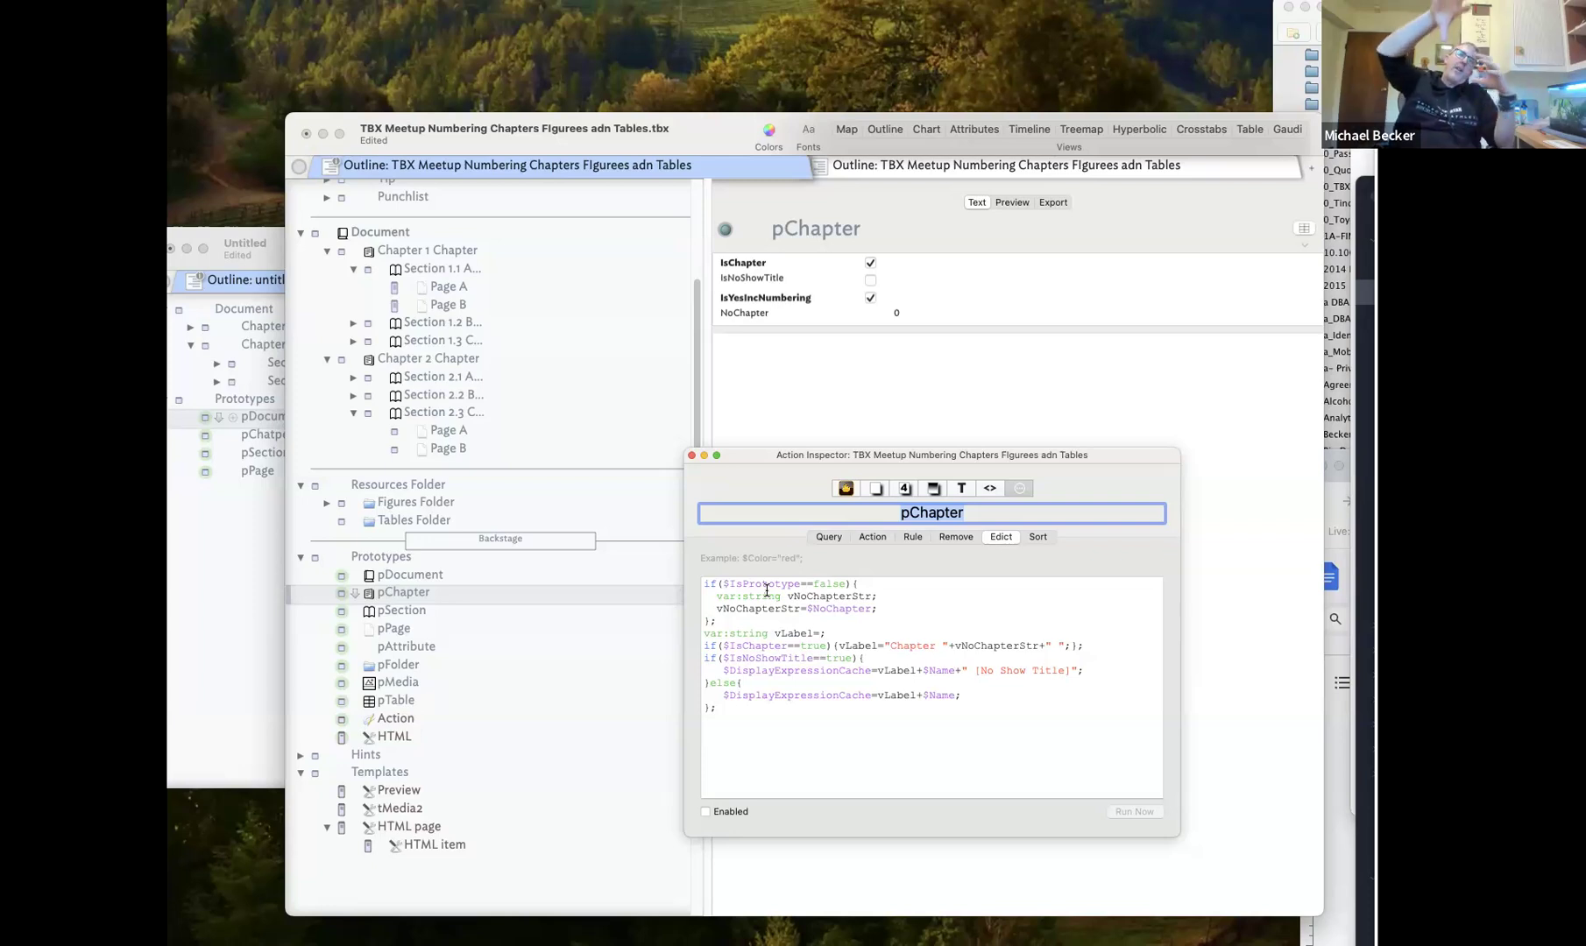
{"action": "left_click", "coordinate": [691, 455]}
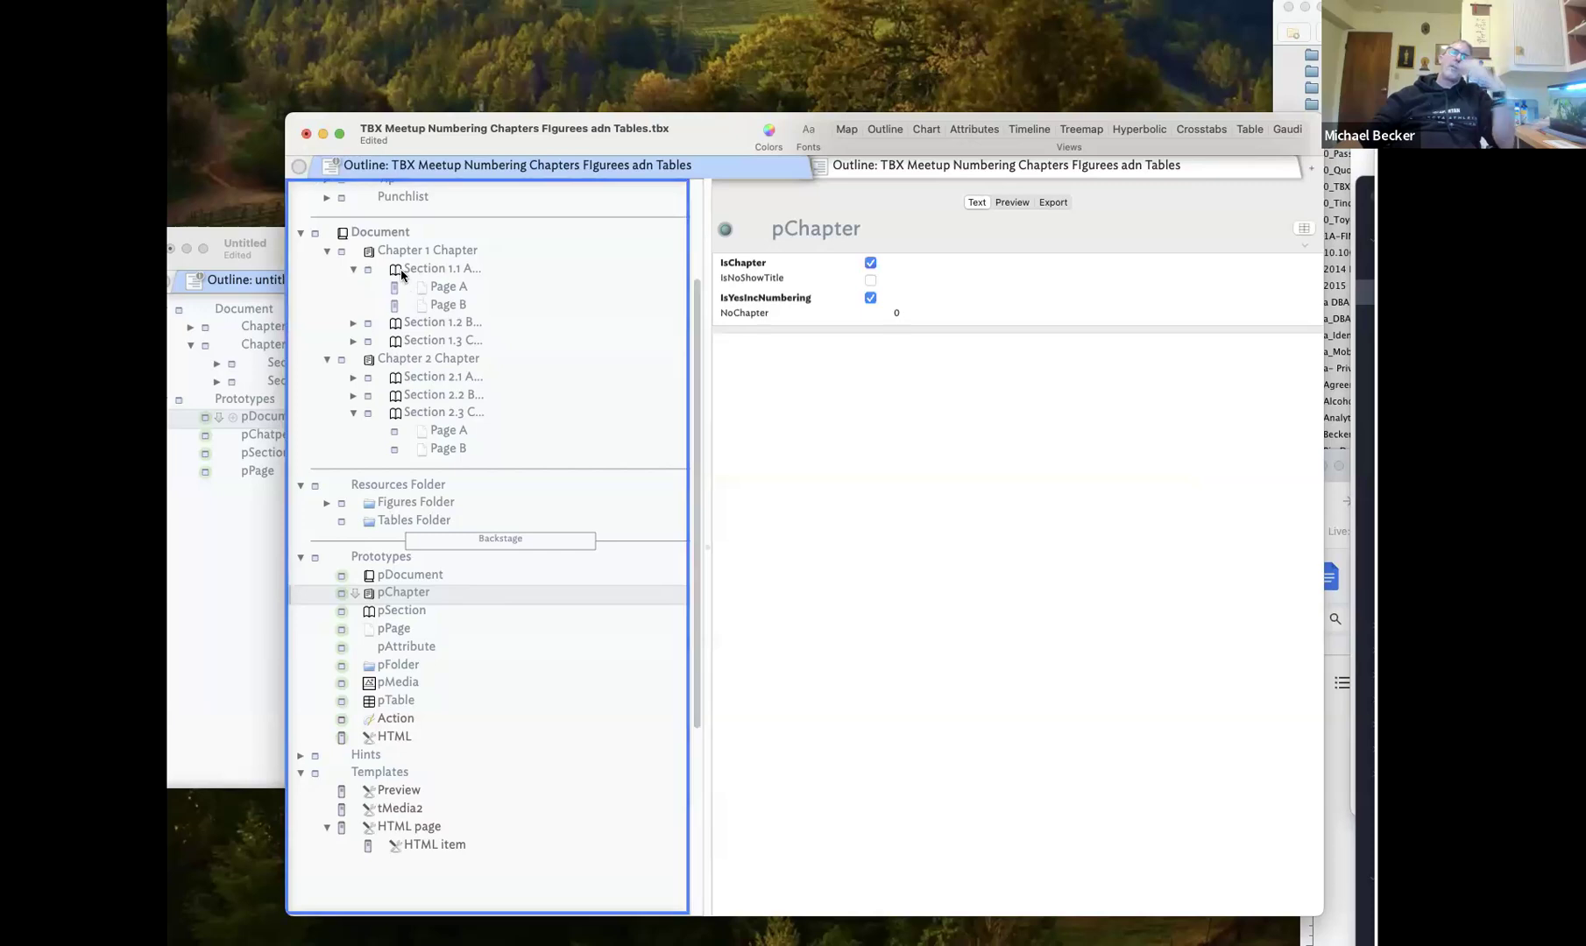
Compare the attributes of Section 1.1 and Section 2.1, and look over the Considerations notes under Readme
{"action": "left_click", "coordinate": [360, 271]}
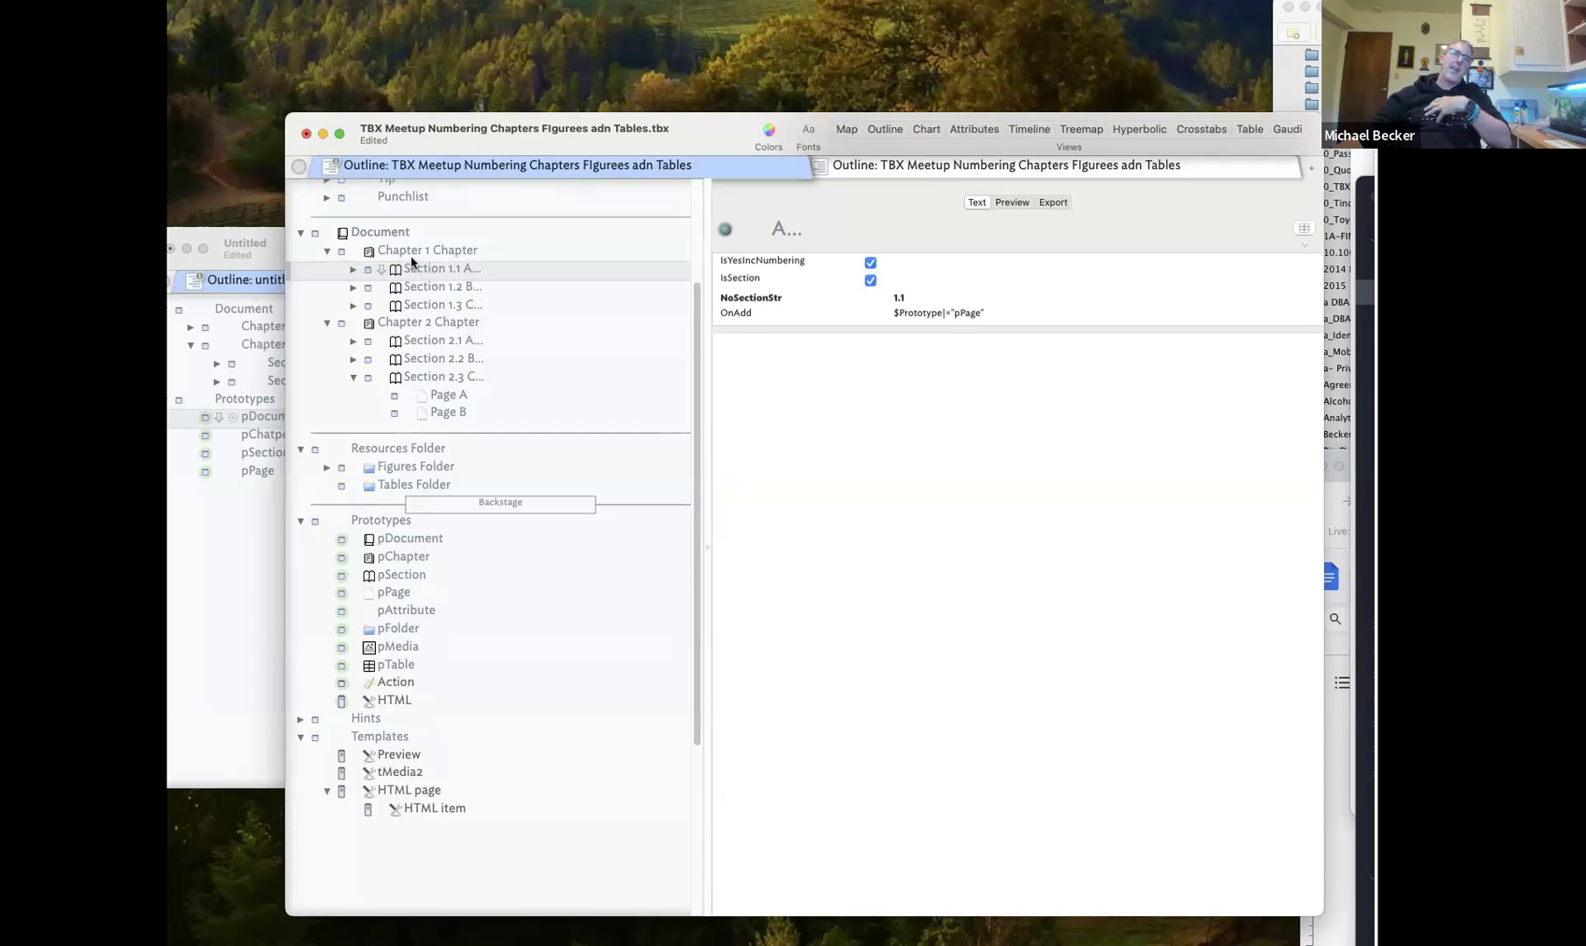
{"action": "left_click", "coordinate": [423, 343]}
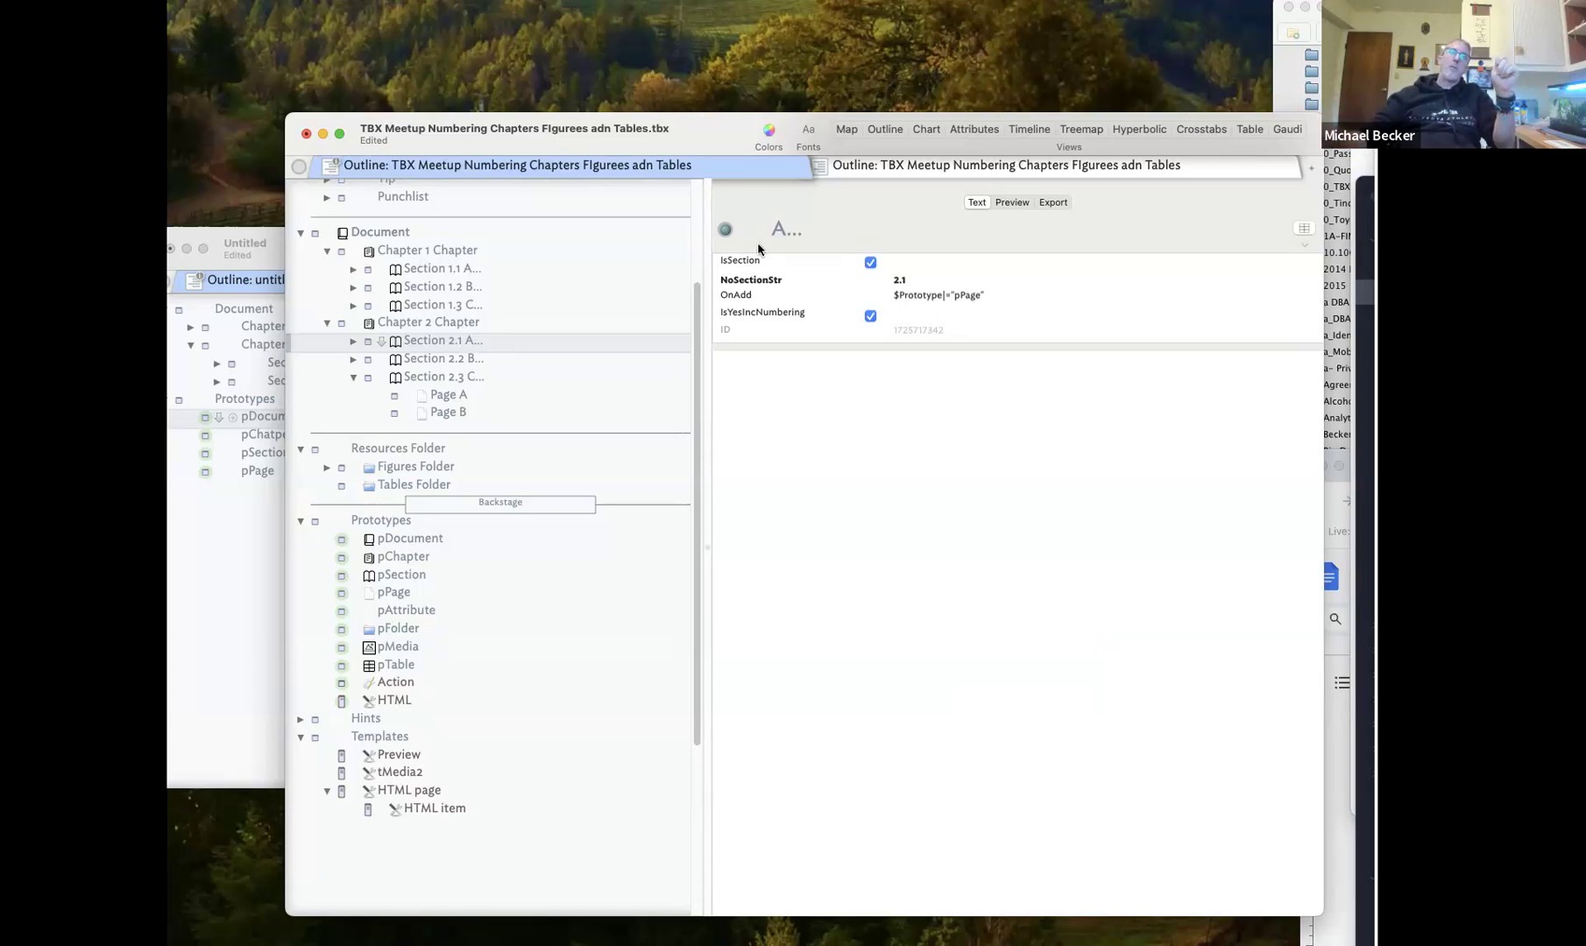
{"action": "scroll", "coordinate": [317, 195], "scroll_direction": "up", "scroll_amount": 5}
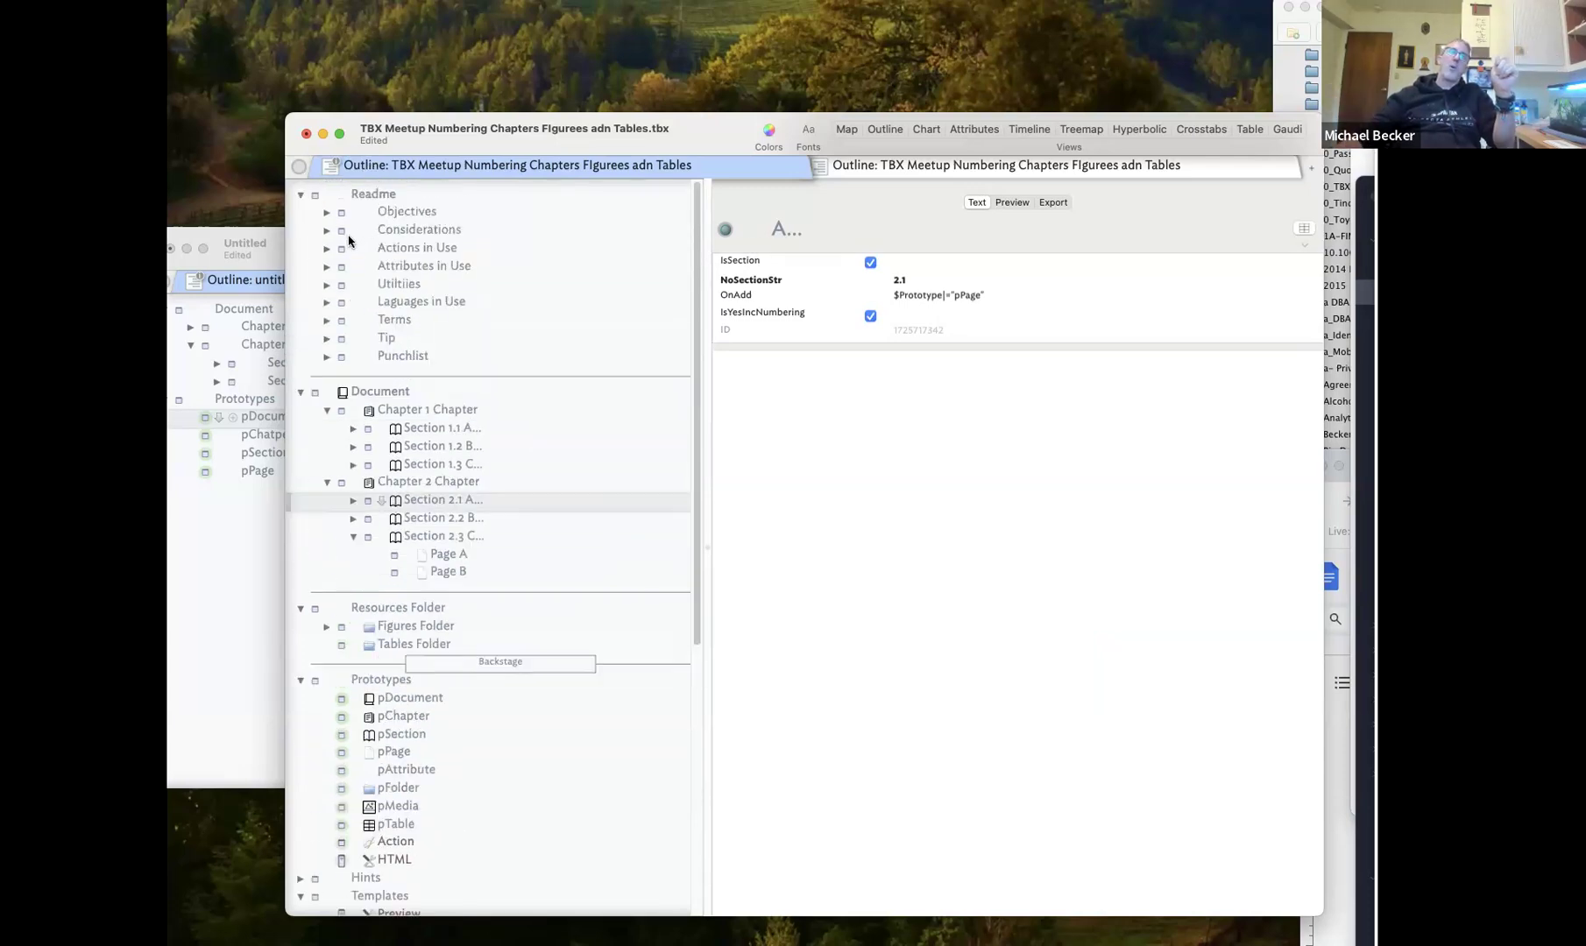
{"action": "left_click", "coordinate": [326, 230]}
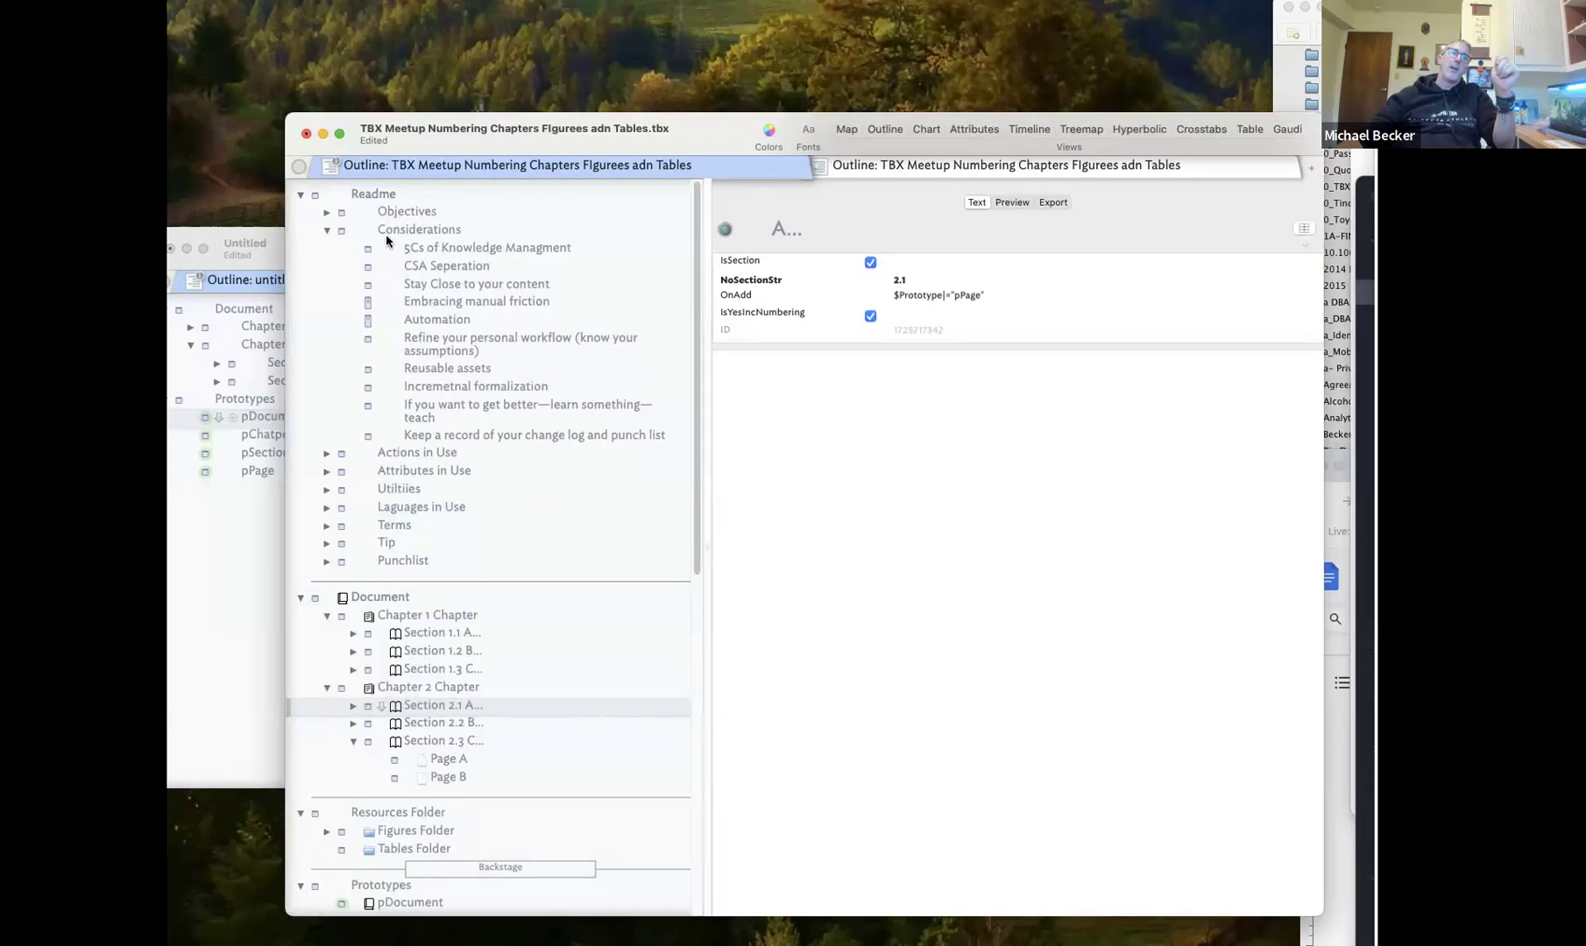
{"action": "left_click", "coordinate": [327, 232]}
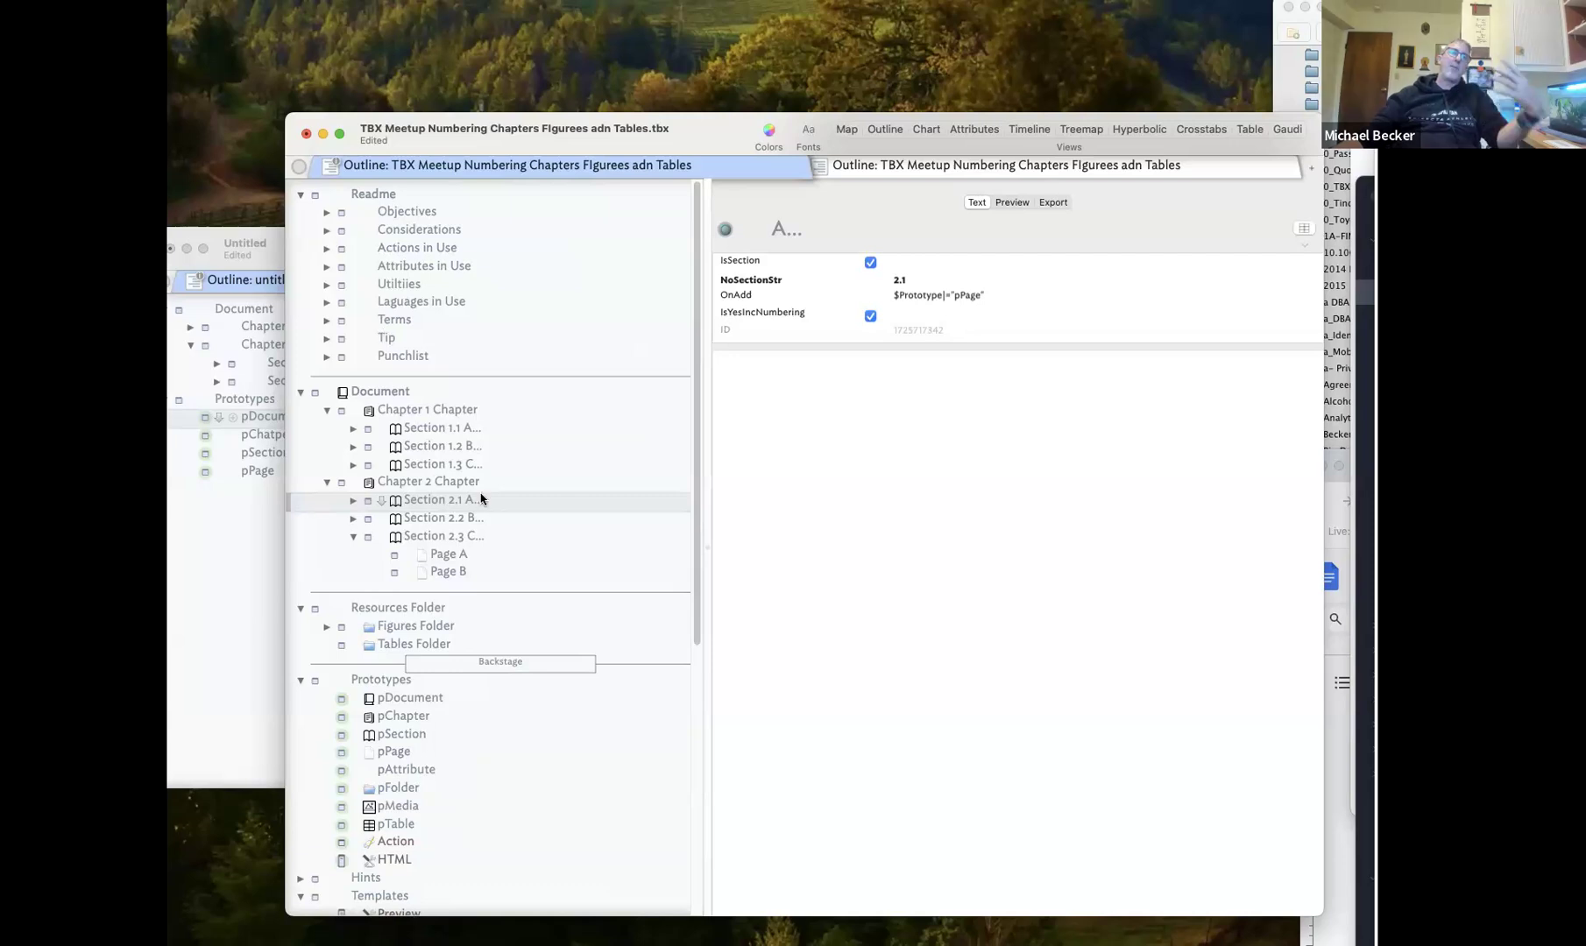
Try hard-coding the number by prefixing the title of Chapter 1's first section with "Section 1.1.", and remove the prefix
{"action": "left_click", "coordinate": [464, 429]}
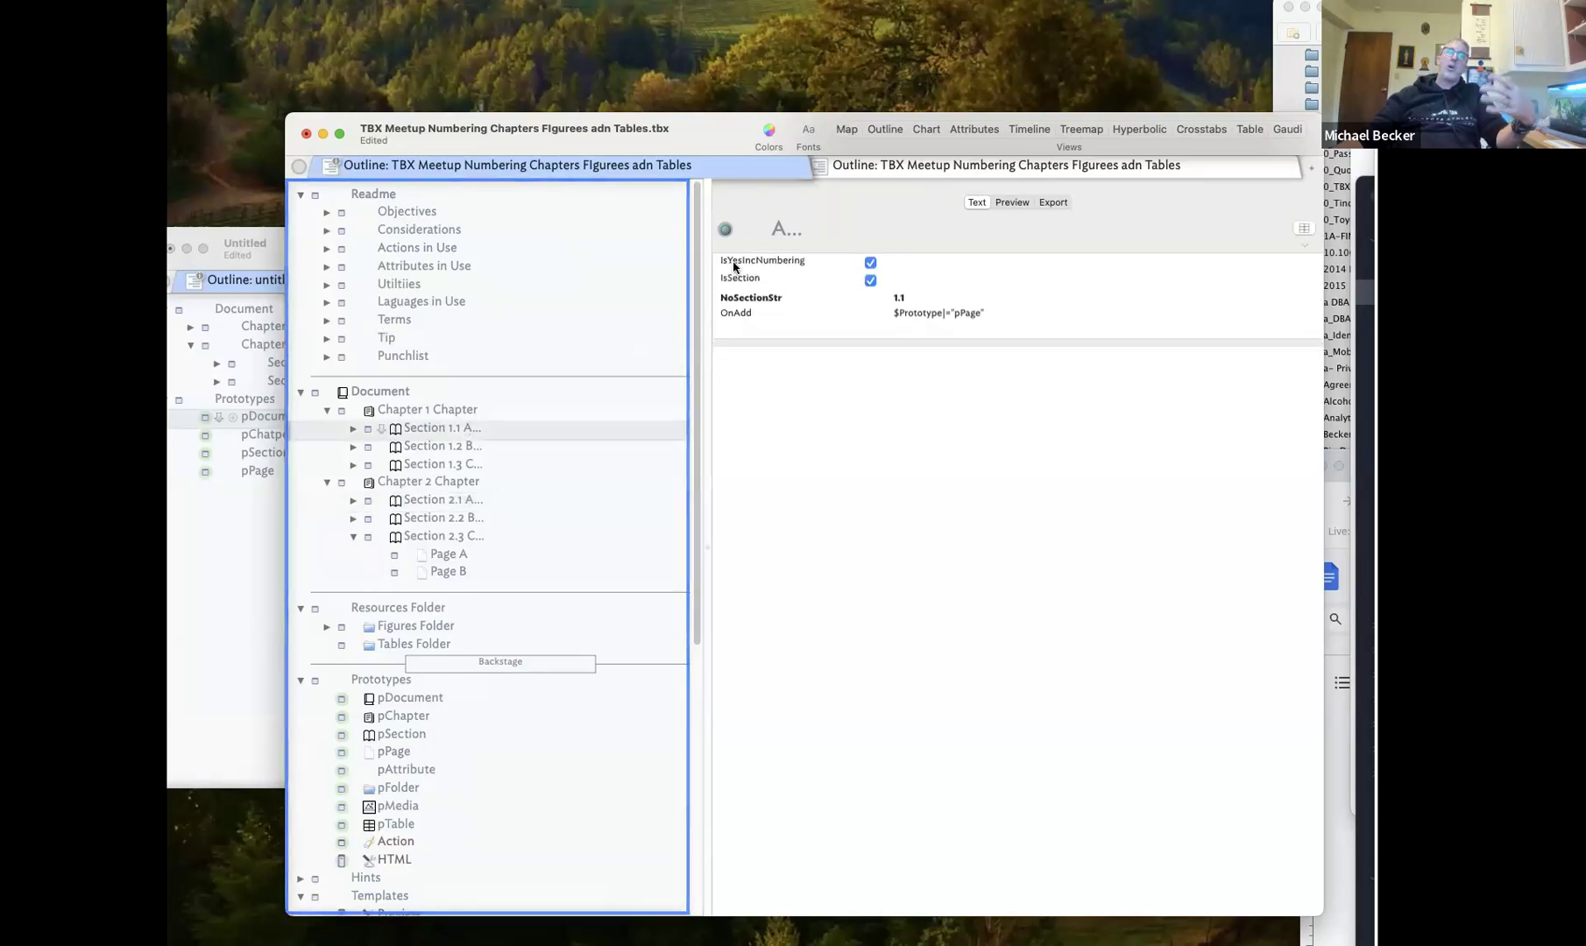
{"action": "left_click", "coordinate": [782, 233]}
{"action": "type", "text": "Section 1"}
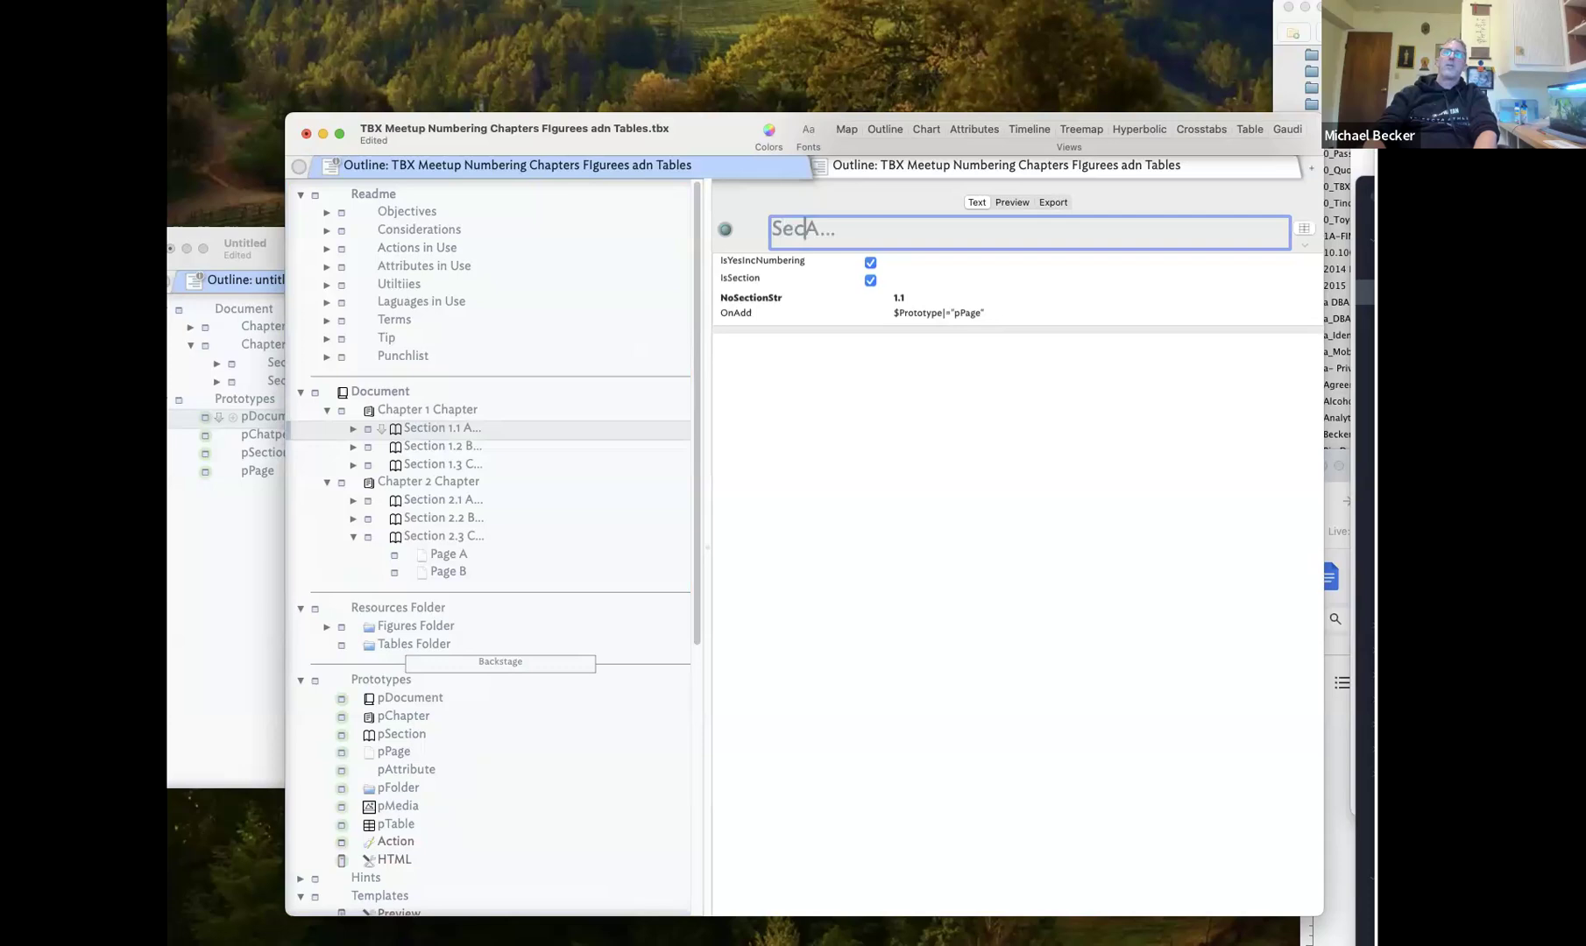
{"action": "type", "text": ".1."}
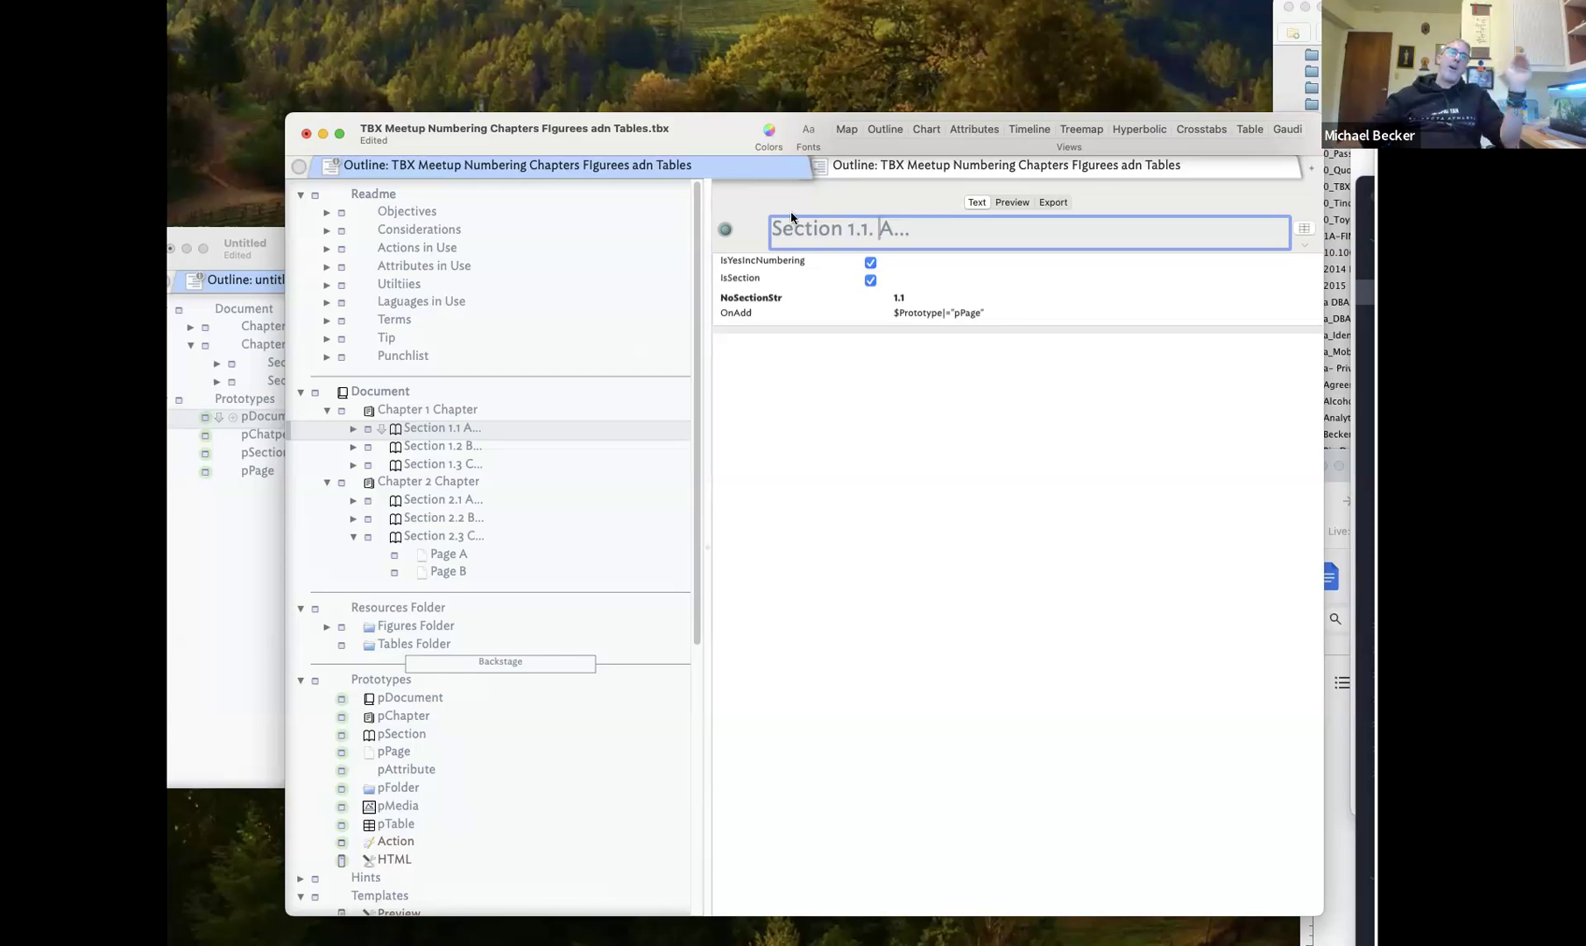
{"action": "left_click_drag", "start_coordinate": [878, 228], "coordinate": [732, 226]}
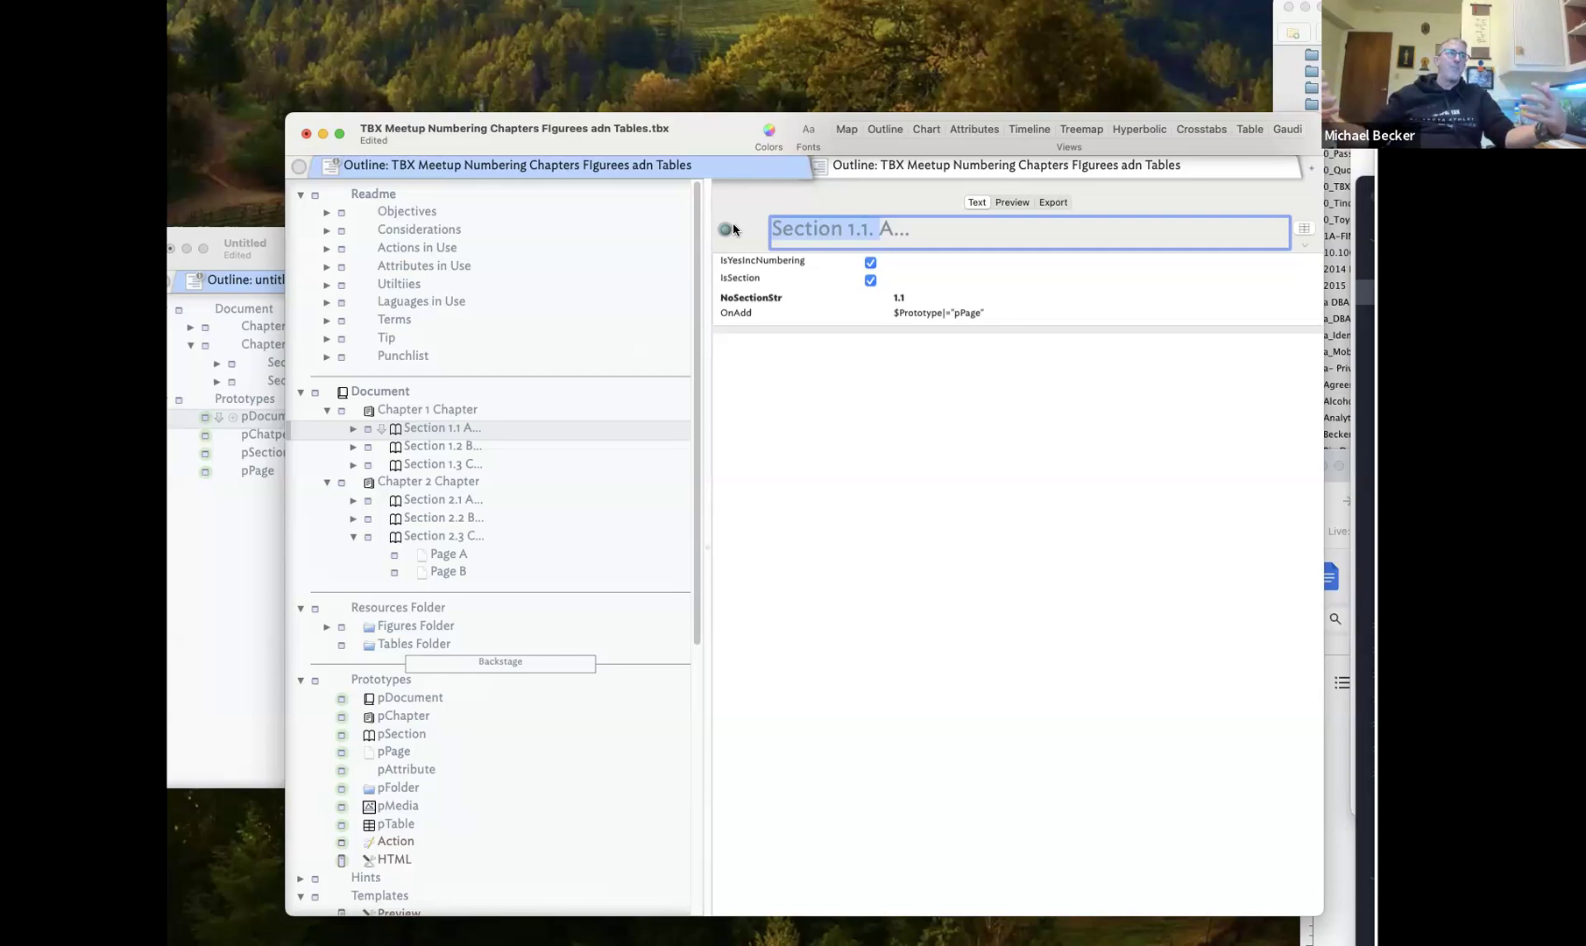
{"action": "key", "text": "BackSpace"}
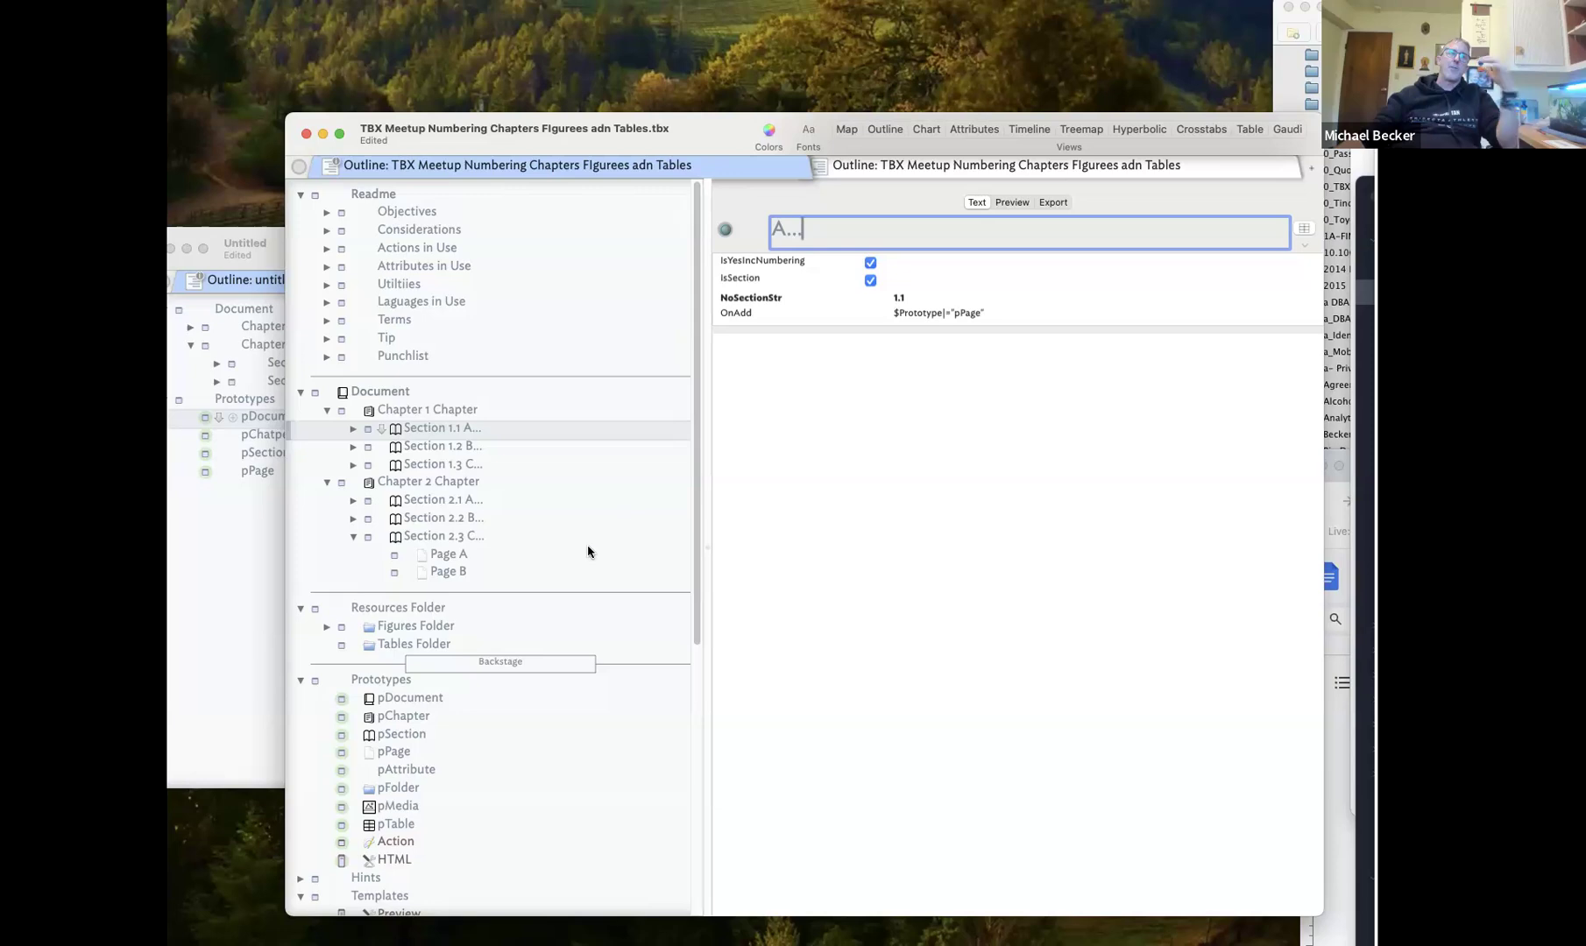
{"action": "left_click_drag", "start_coordinate": [824, 220], "coordinate": [714, 227]}
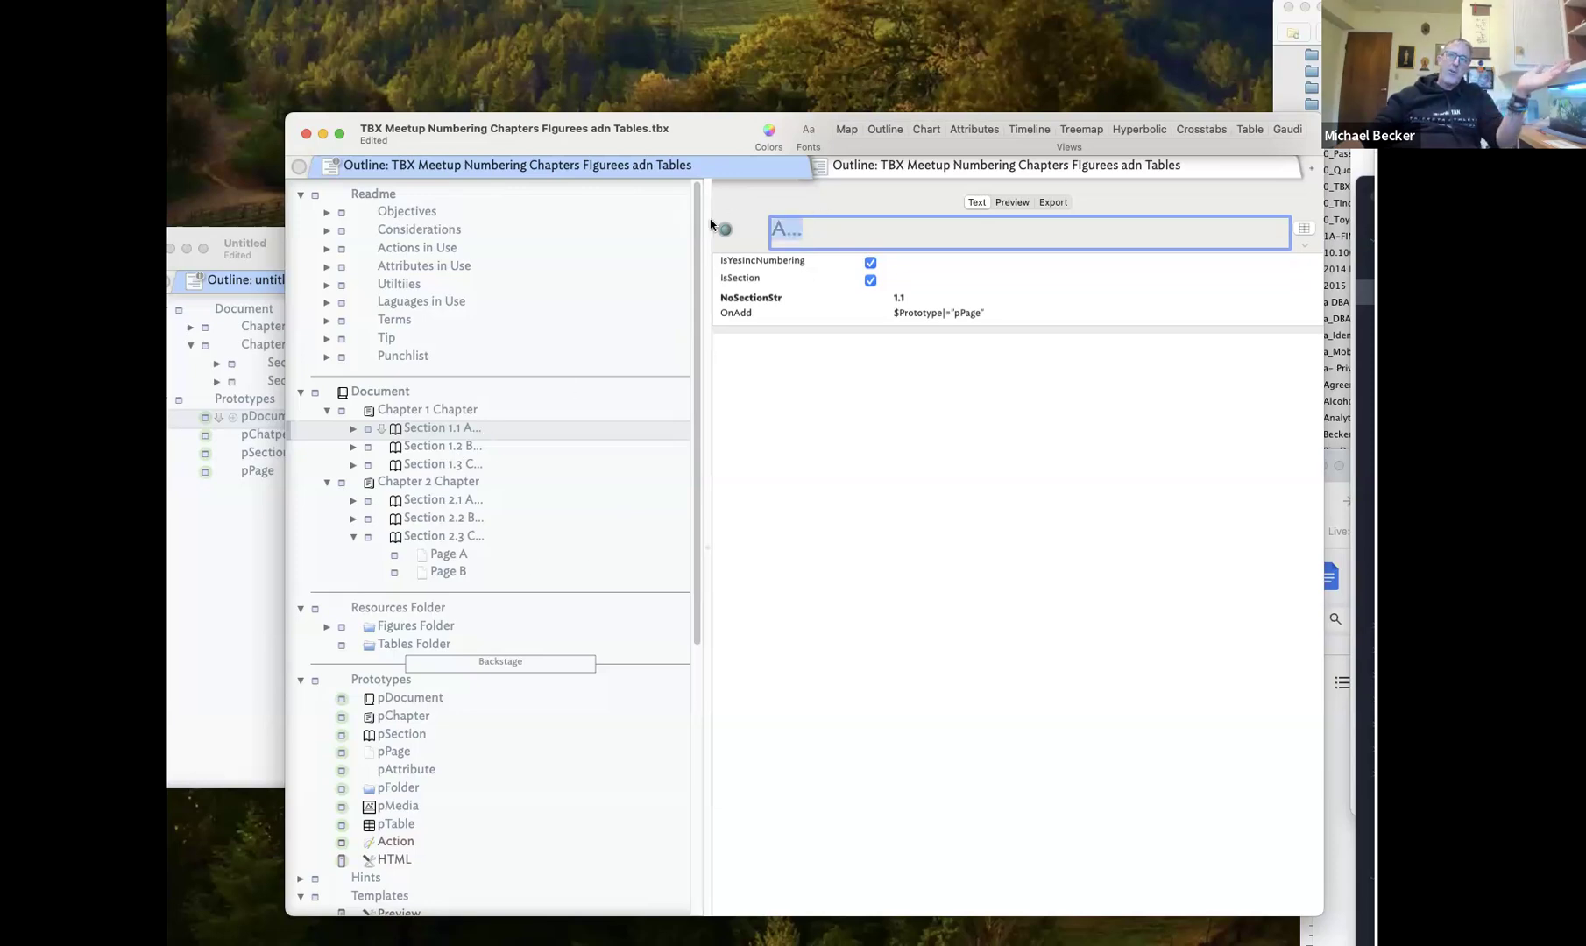
{"action": "left_click", "coordinate": [465, 503]}
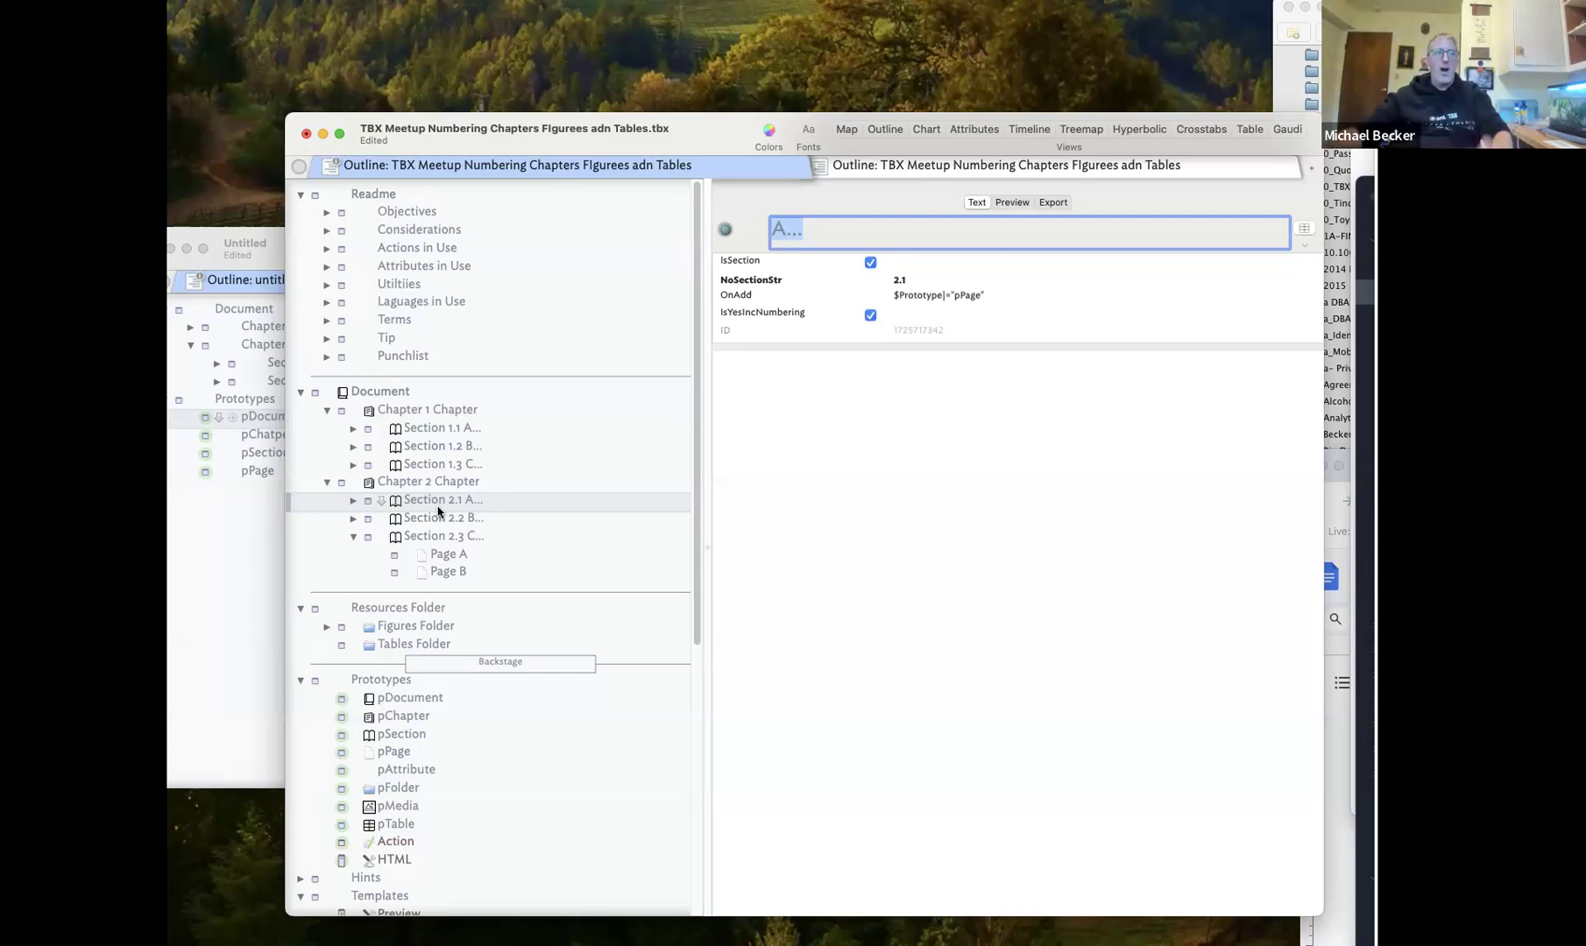
Add a note named "Premature formaliation" below Reusable assets in the Considerations list, and collapse the list
{"action": "left_click", "coordinate": [328, 231]}
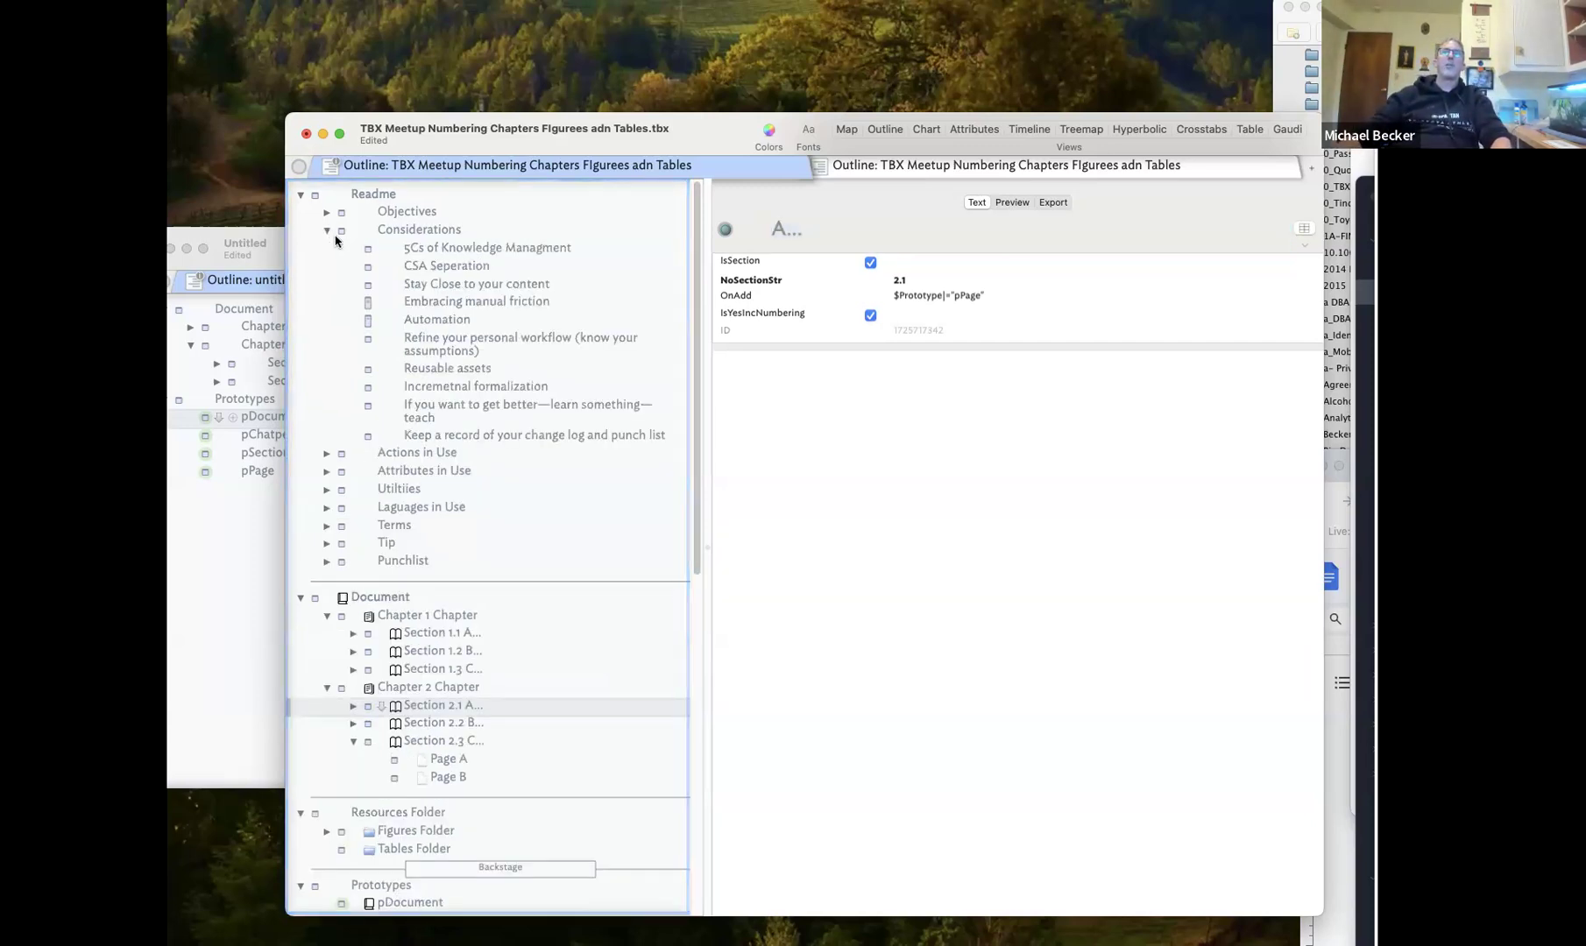
{"action": "left_click", "coordinate": [447, 377]}
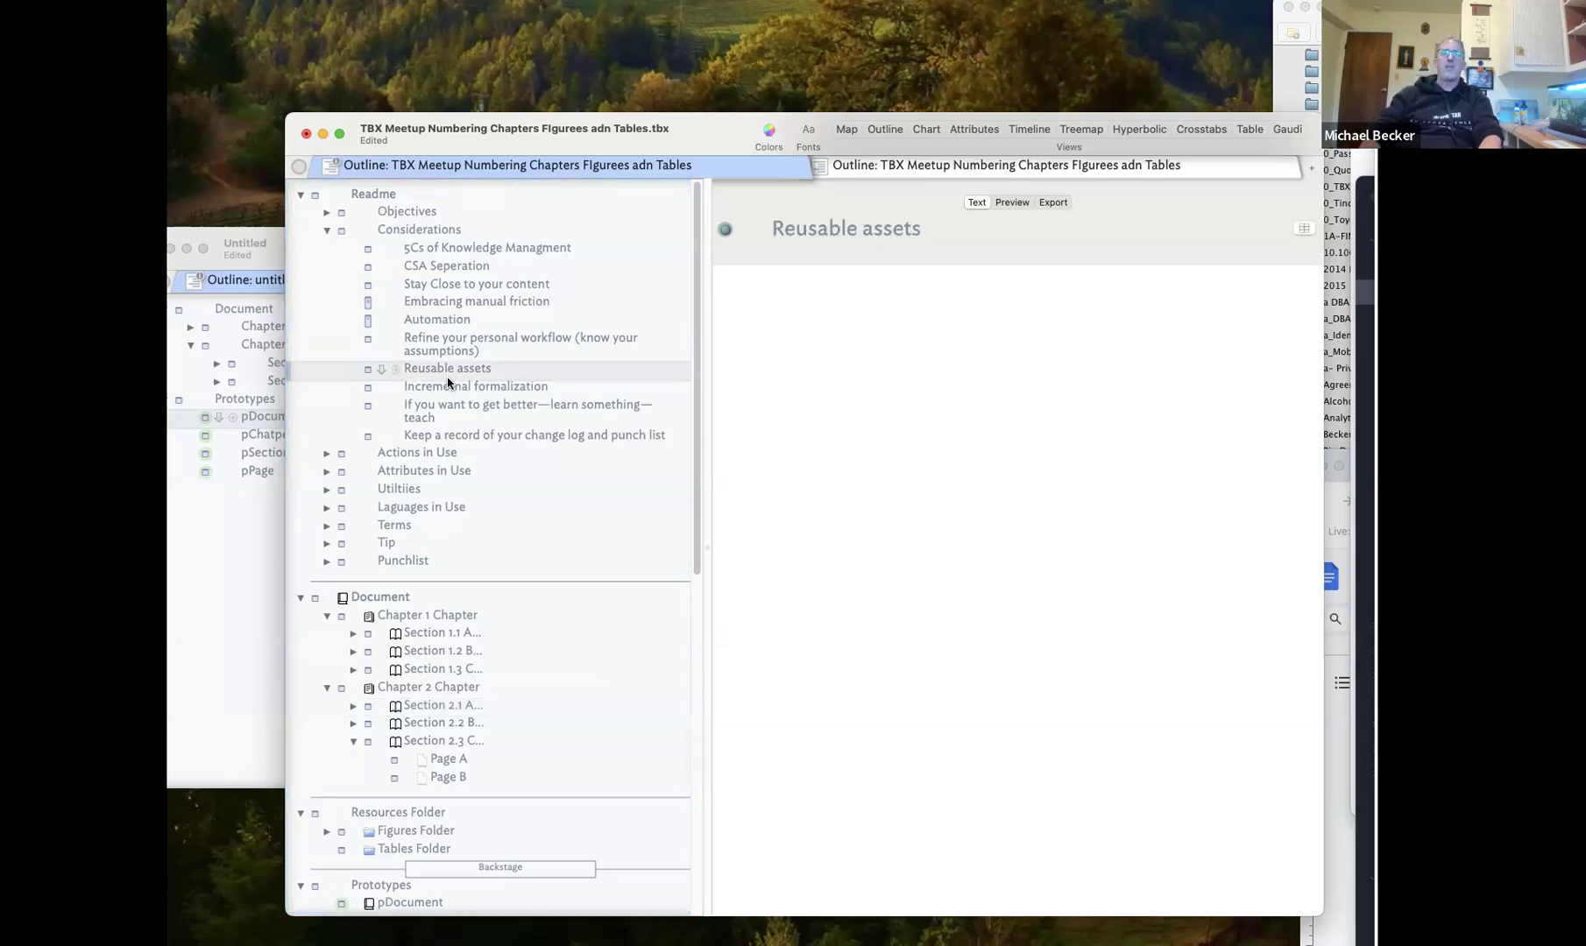
{"action": "key", "text": "Return"}
{"action": "type", "text": "H"}
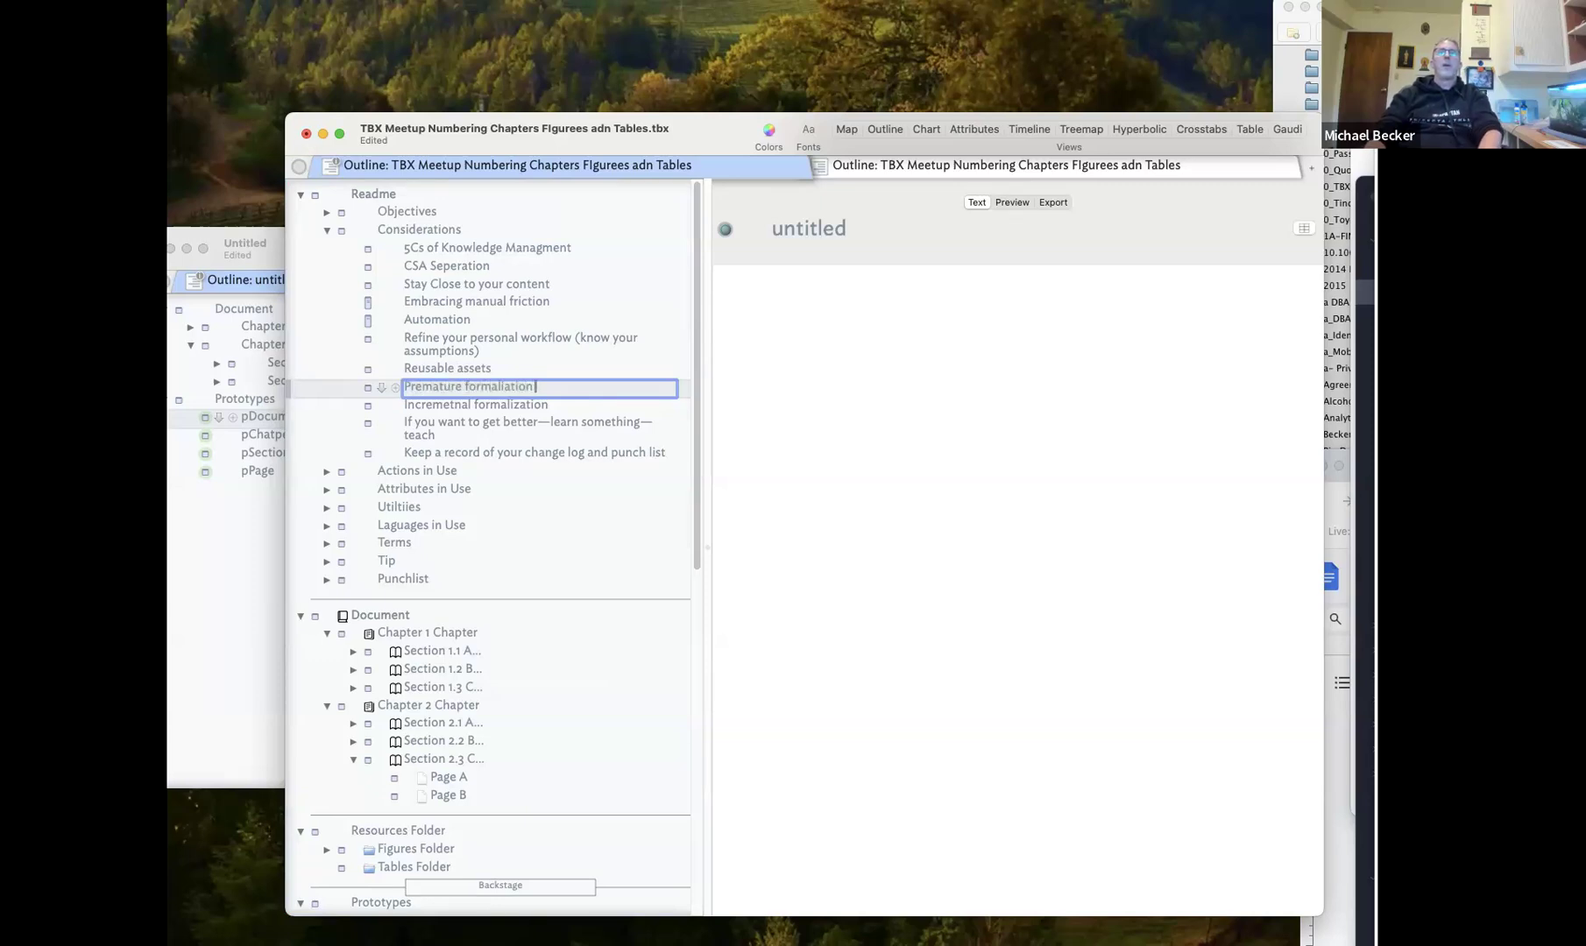
{"action": "key", "text": "Return"}
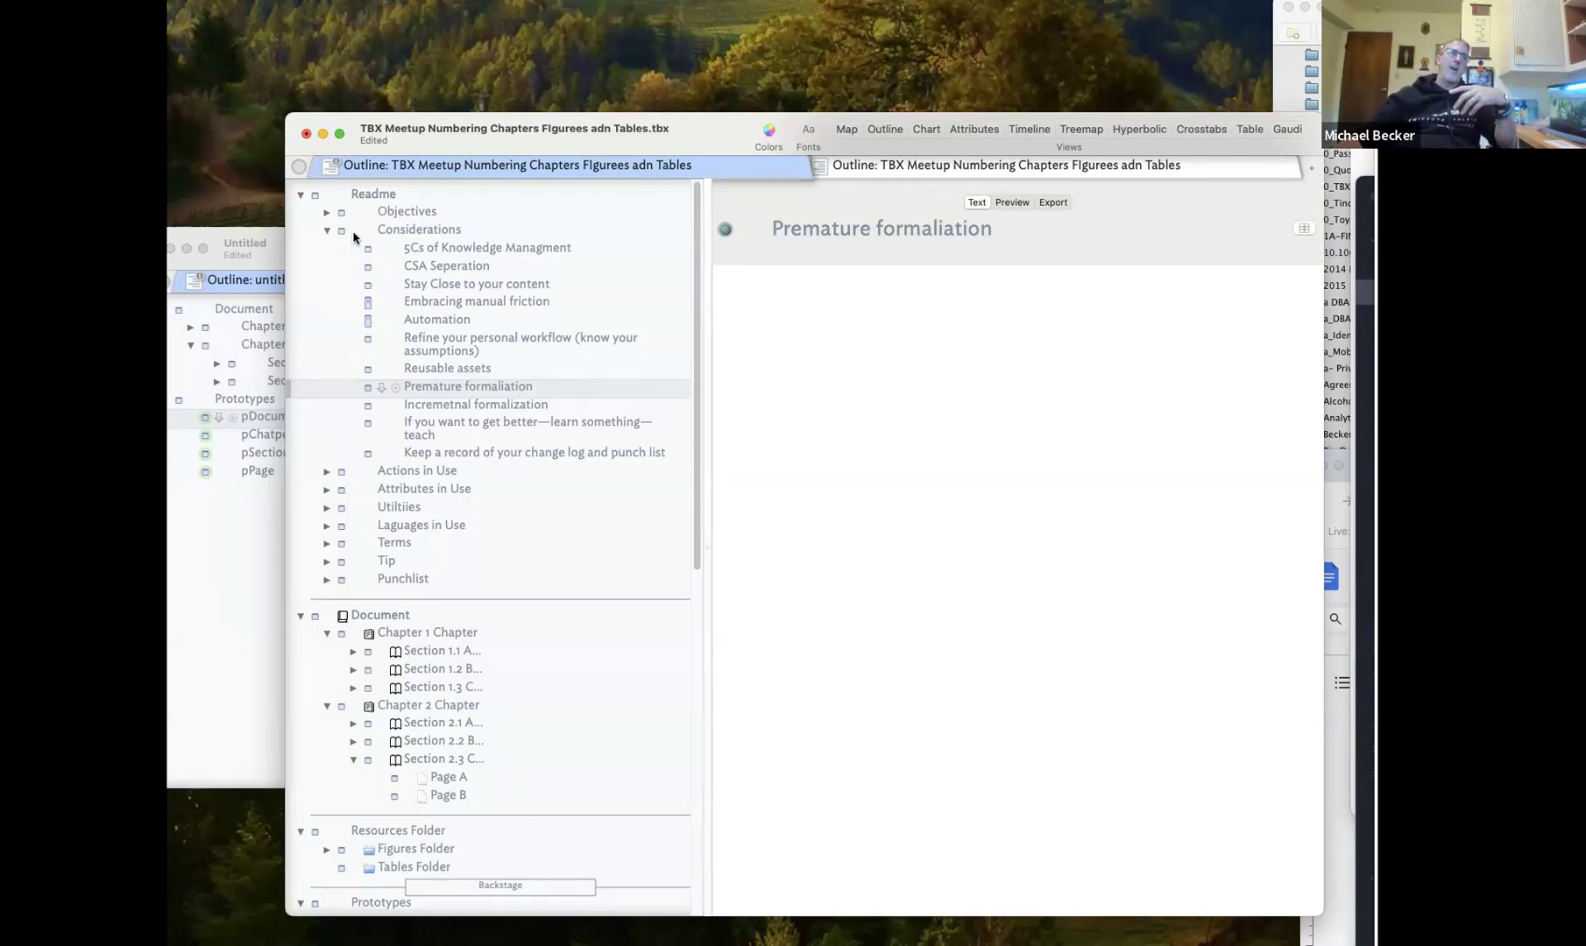
{"action": "left_click", "coordinate": [329, 230]}
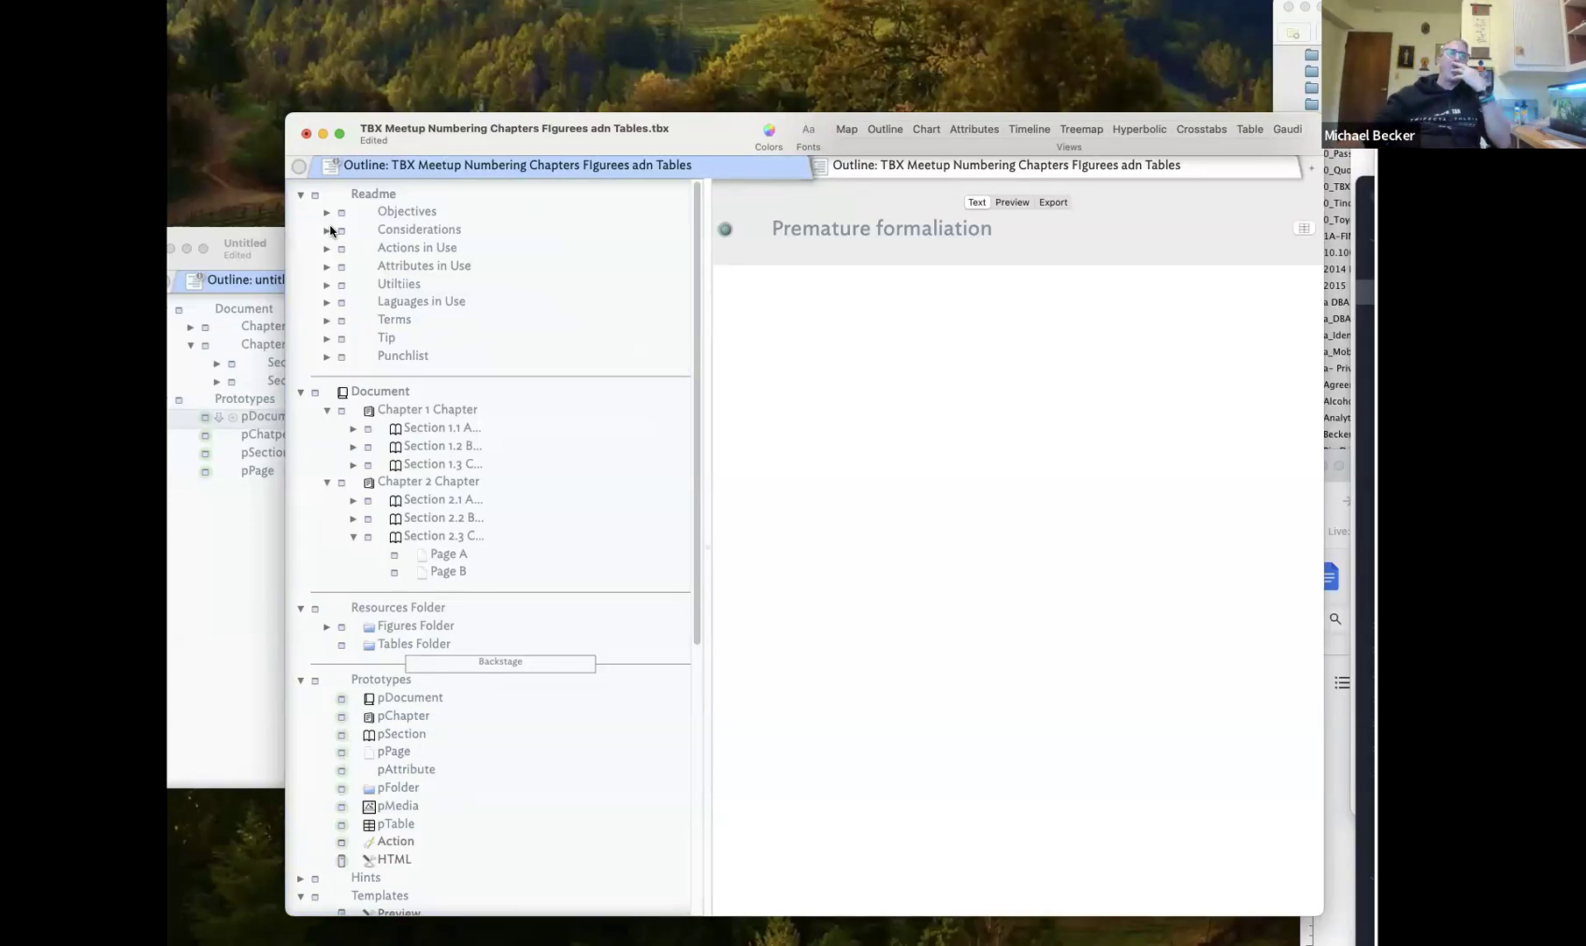
Examine the $NoChapter assignment in pChapter's edict code and compare it with the NoChapter attribute on the Chapter 1 note
{"action": "left_click", "coordinate": [408, 506]}
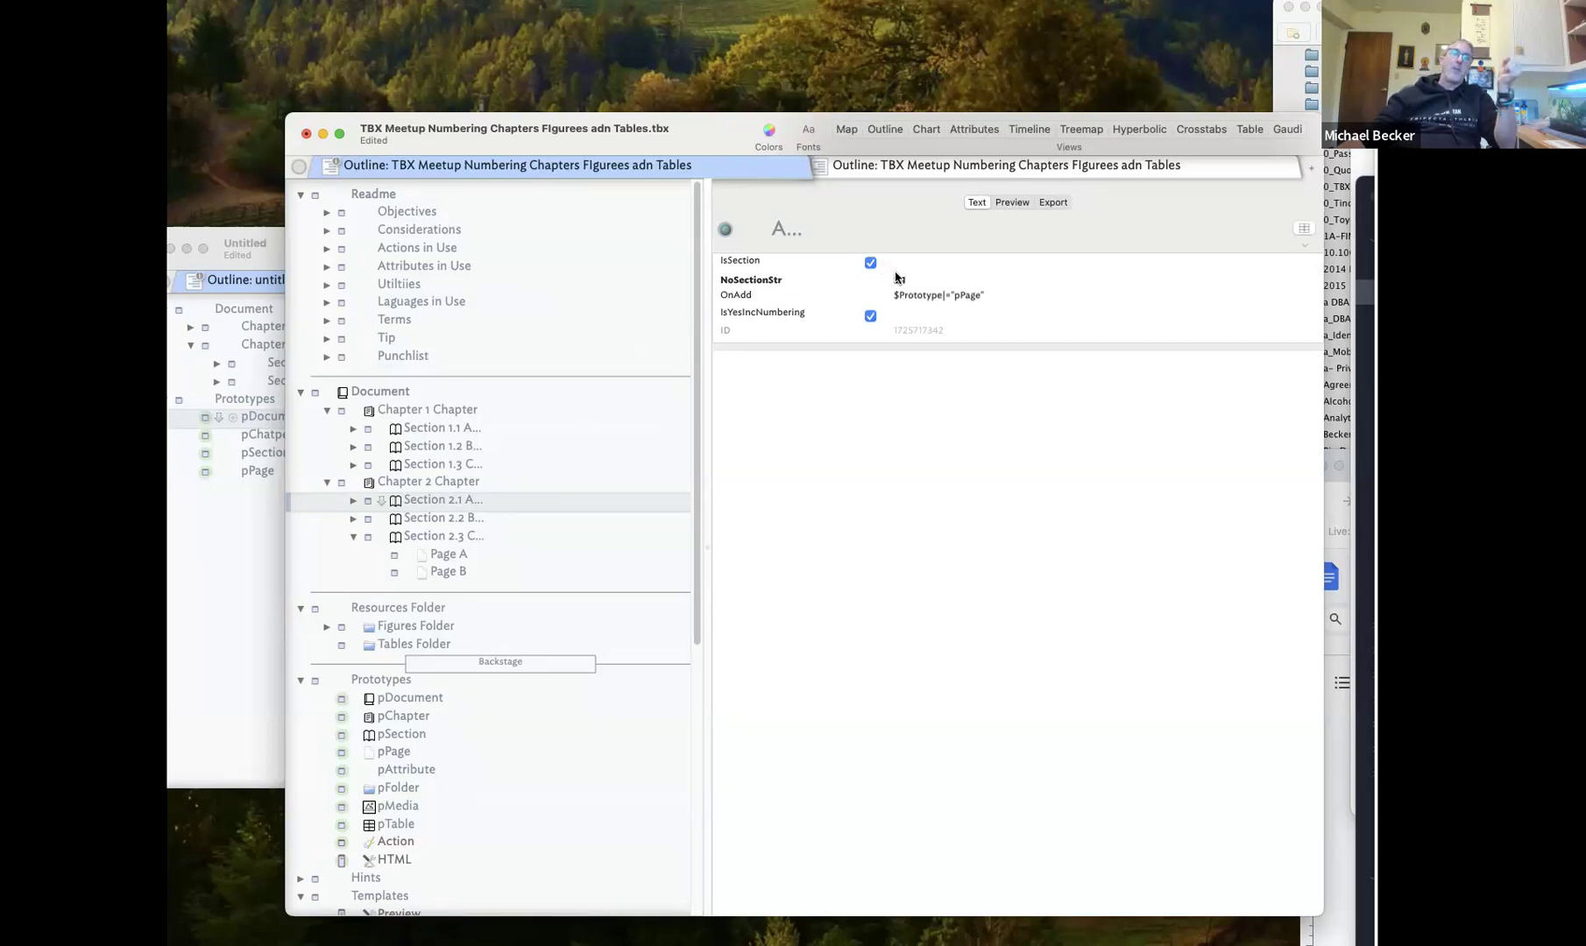
{"action": "left_click", "coordinate": [421, 717]}
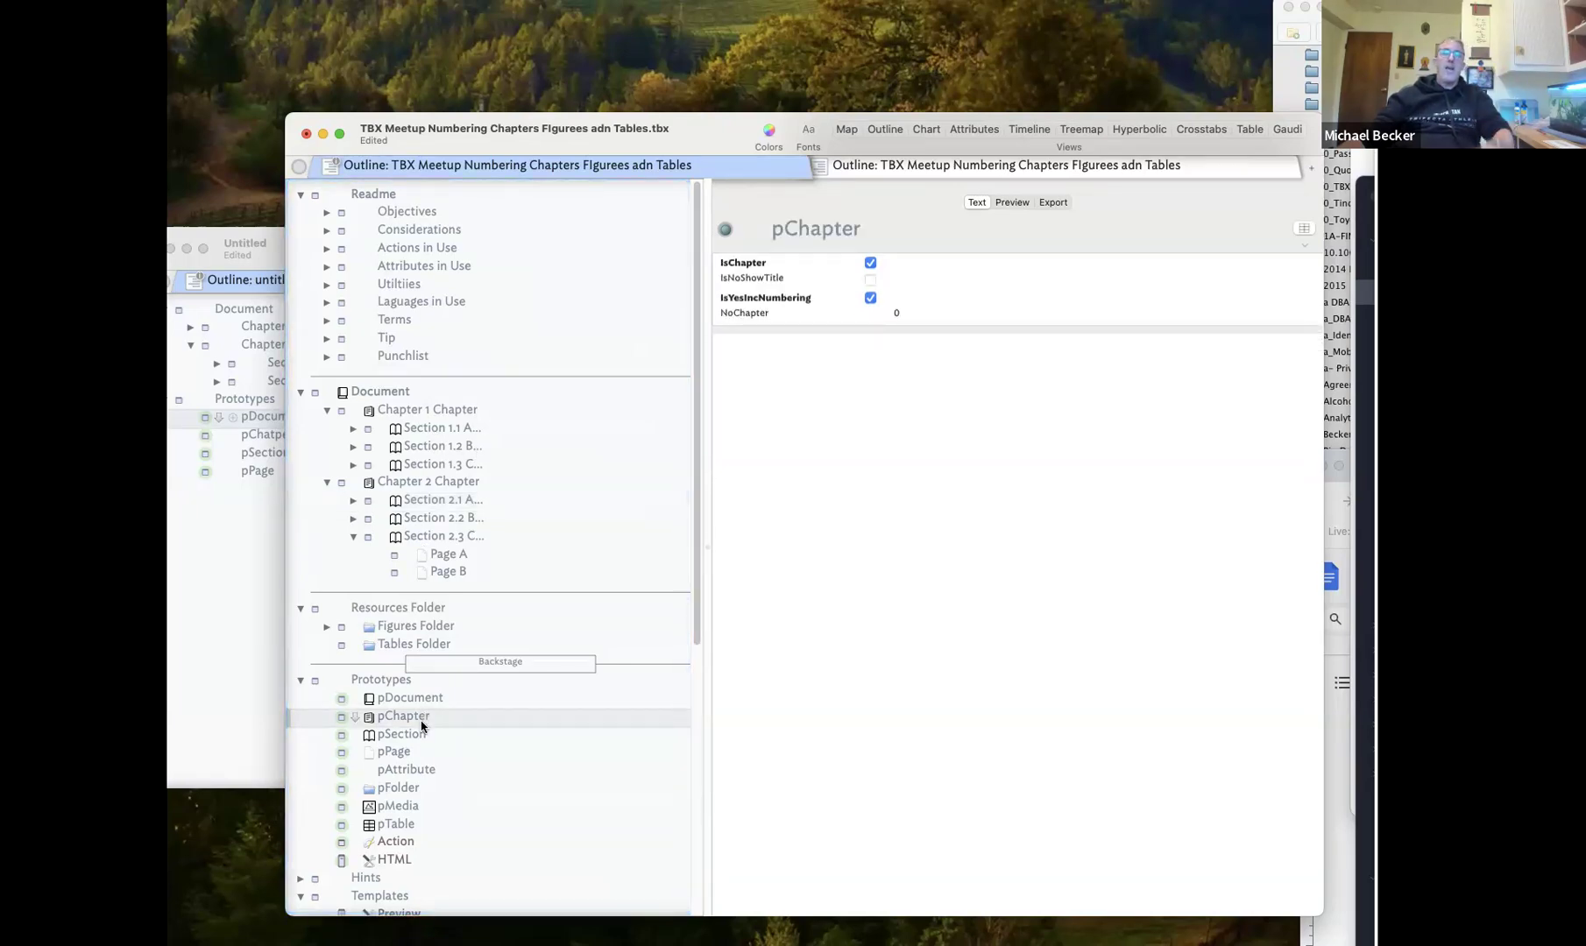
{"action": "key", "text": "super+1"}
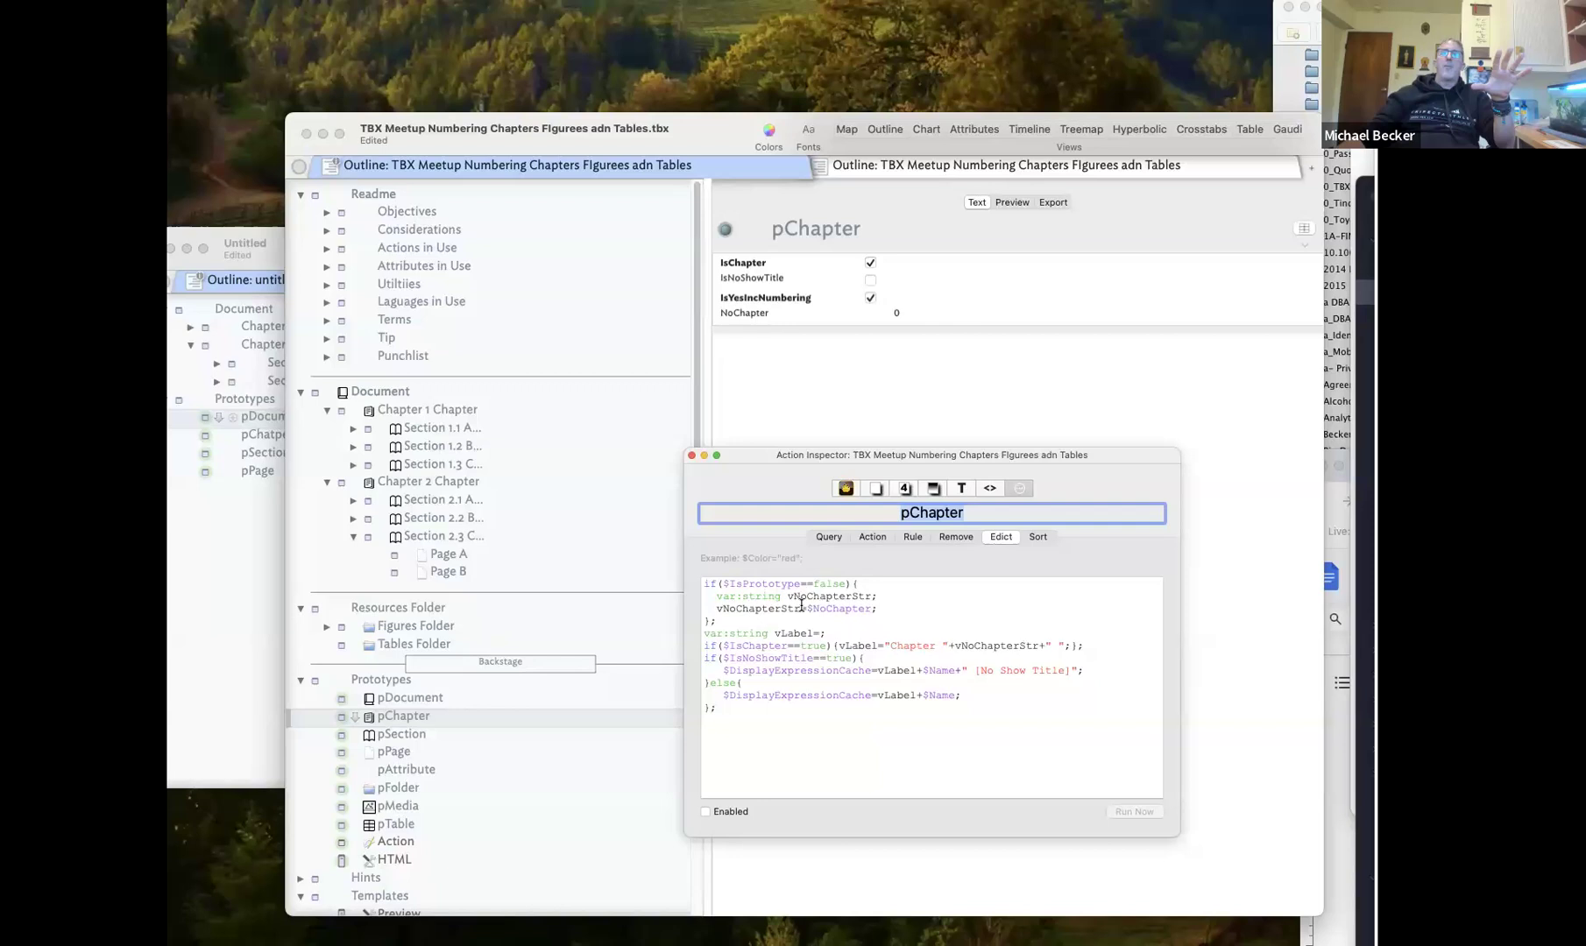
{"action": "left_click_drag", "start_coordinate": [806, 608], "coordinate": [859, 608]}
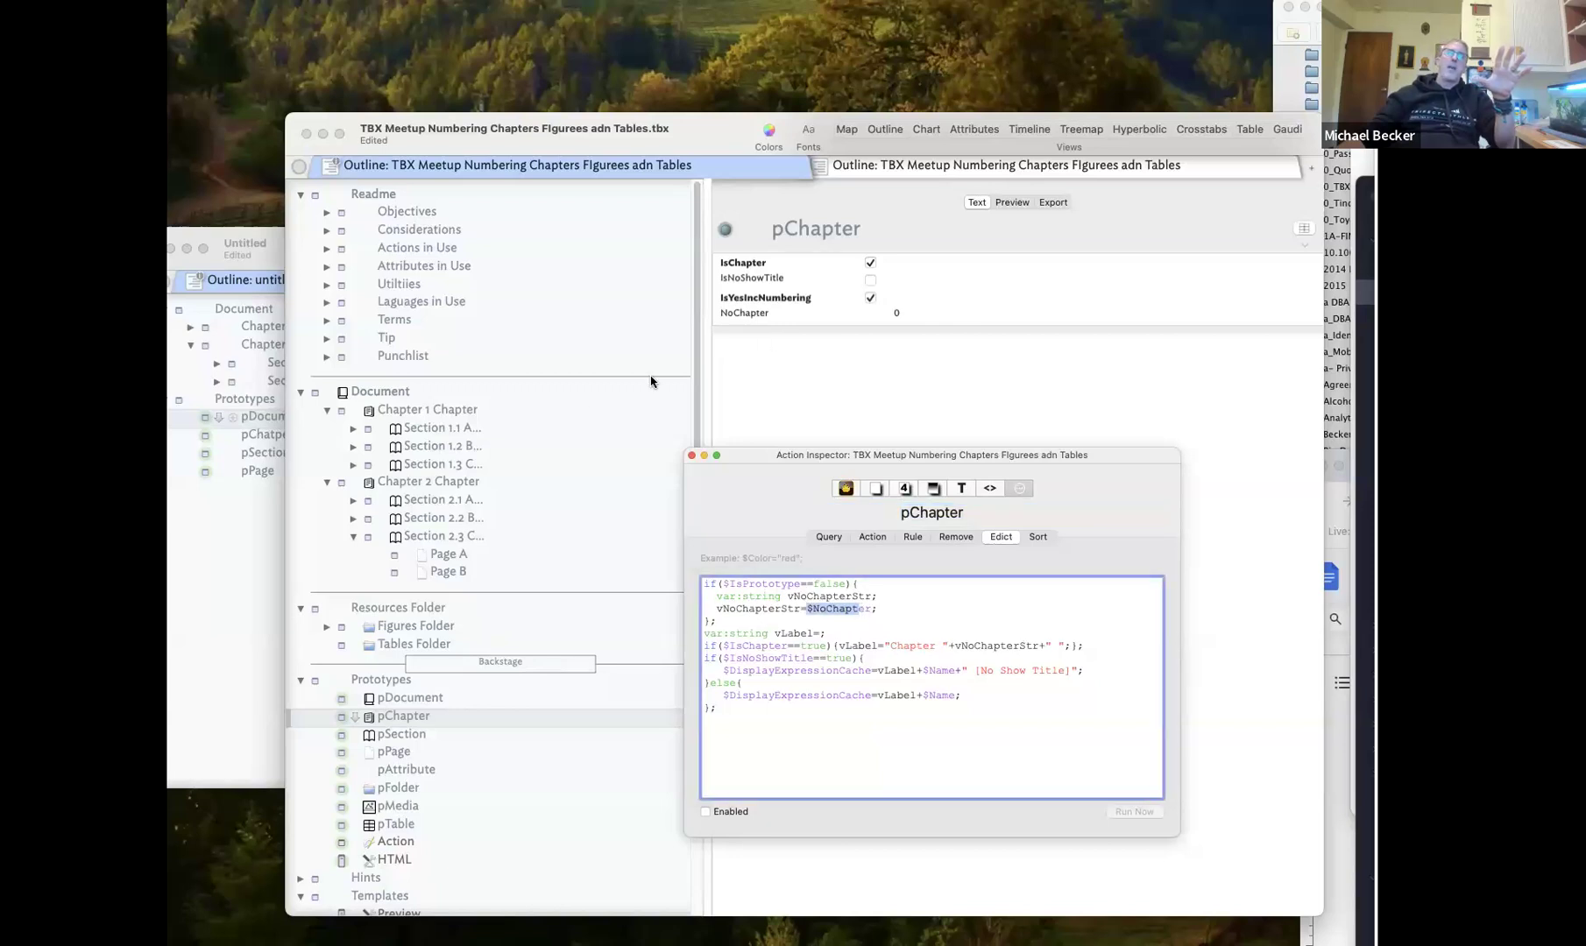
{"action": "left_click", "coordinate": [419, 411]}
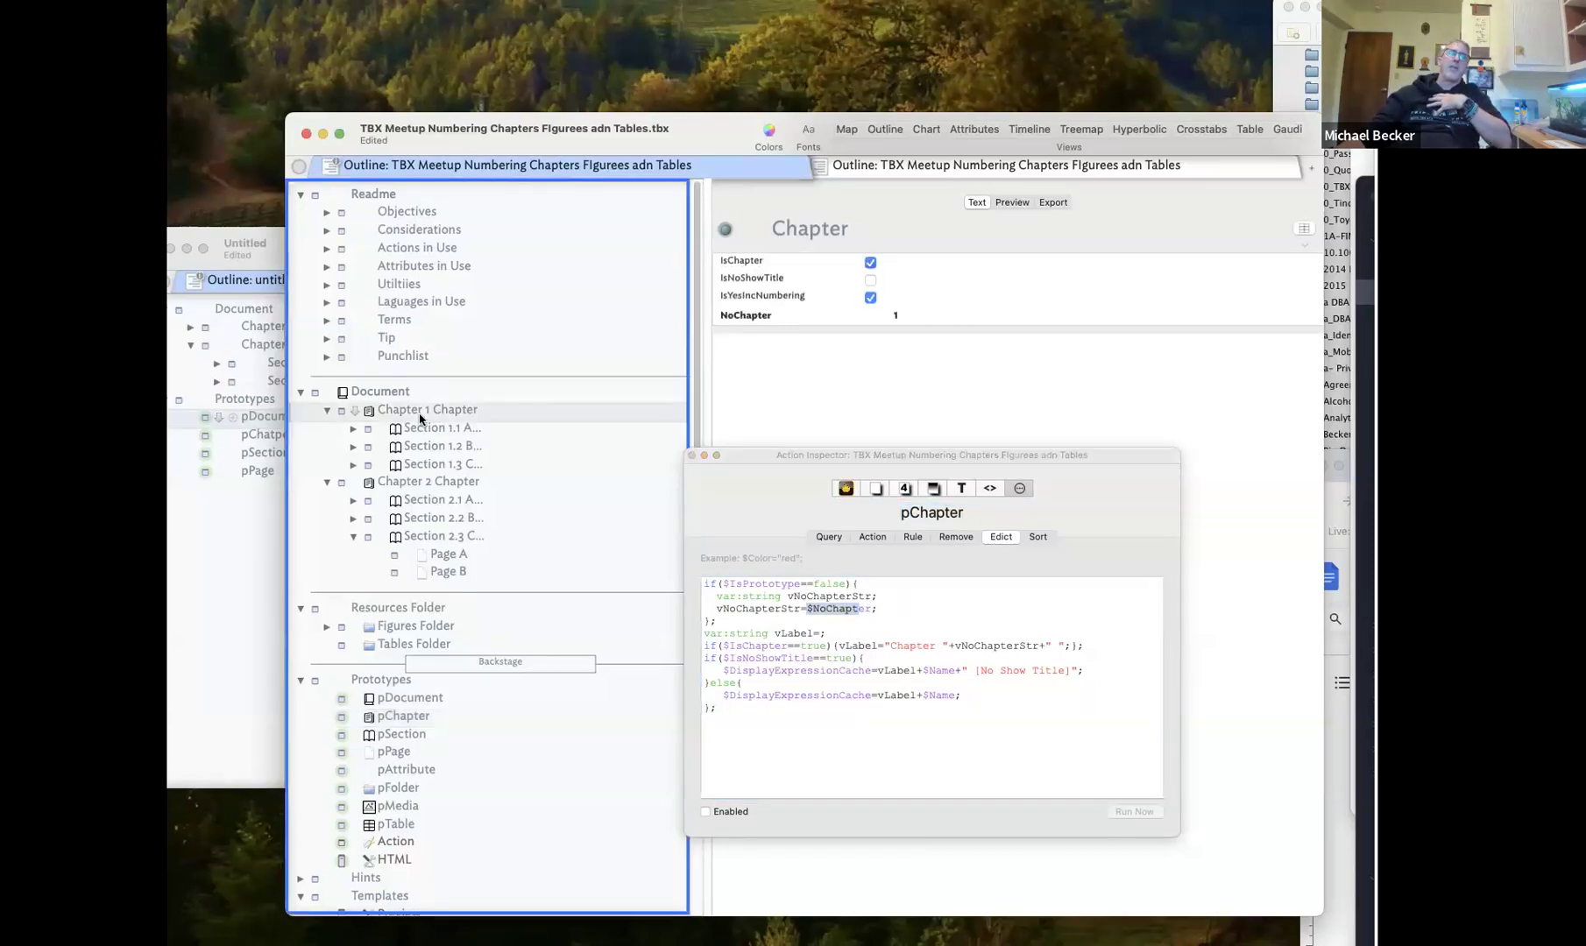
{"action": "left_click", "coordinate": [779, 368]}
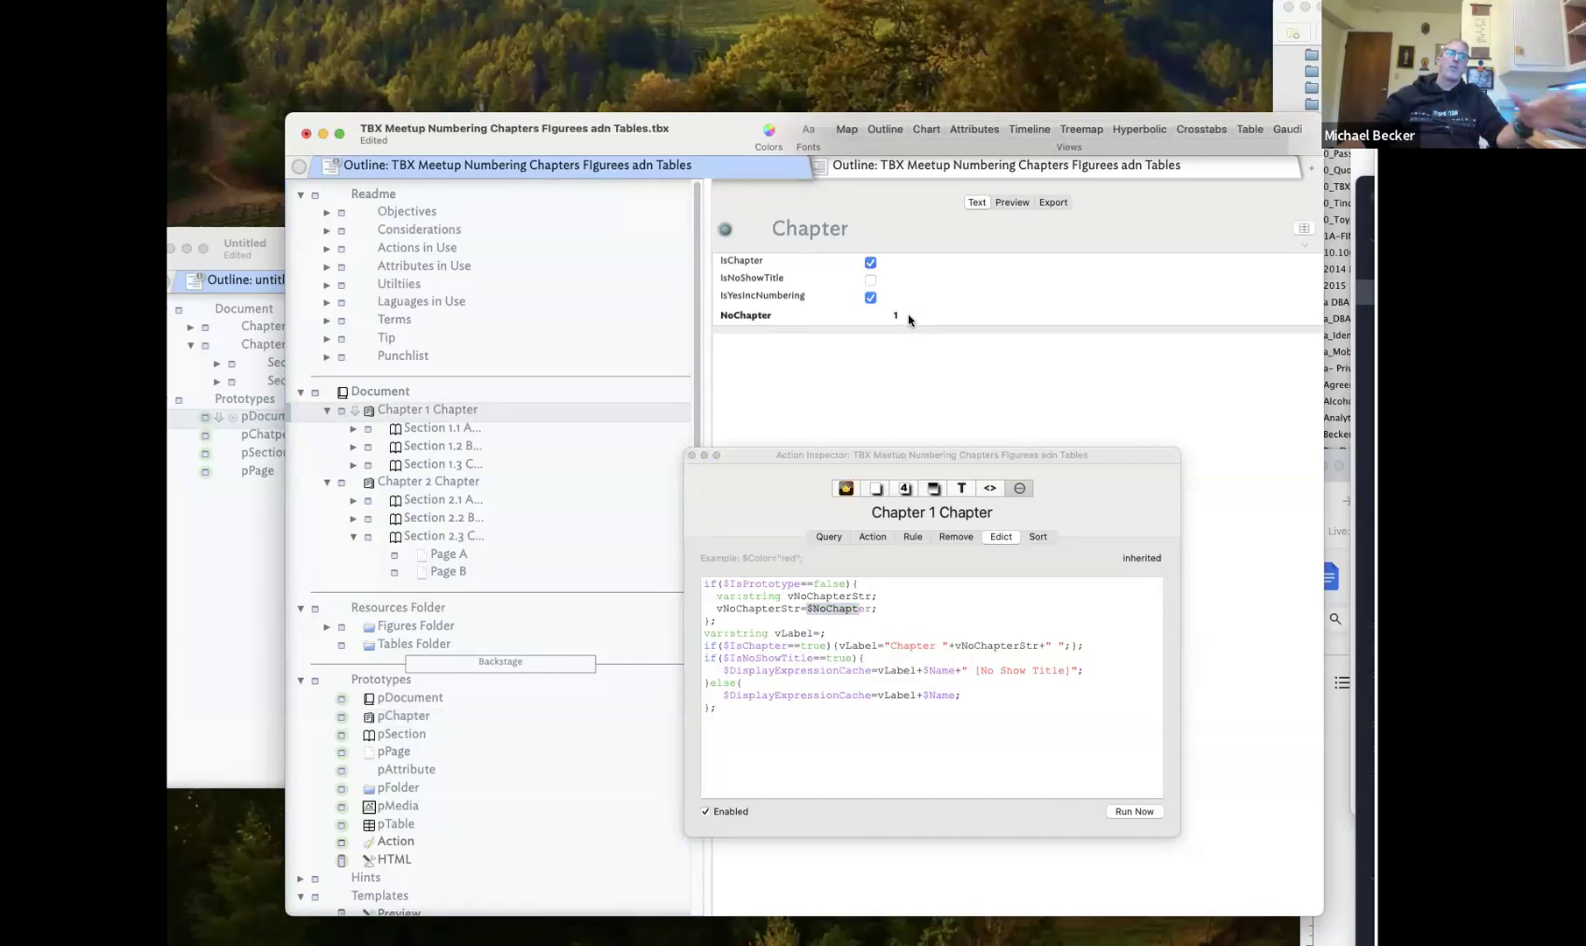
Try adding a note named Readme inside Document, above Chapter 1, and delete that note
{"action": "left_click", "coordinate": [347, 394]}
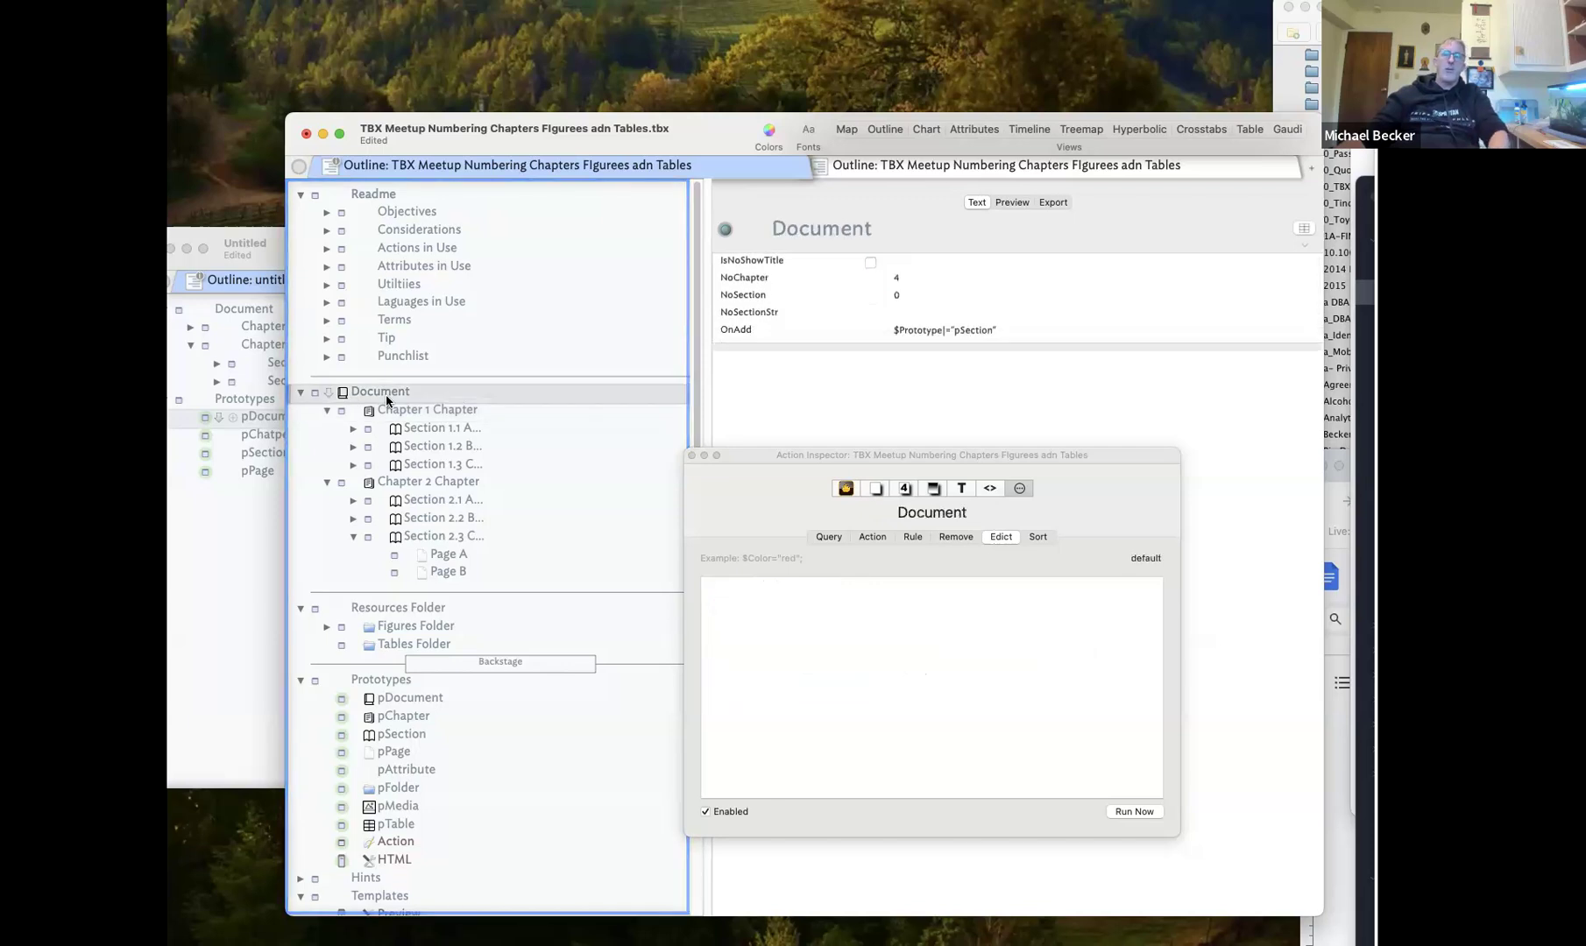
{"action": "key", "text": "Return"}
{"action": "type", "text": "Readme"}
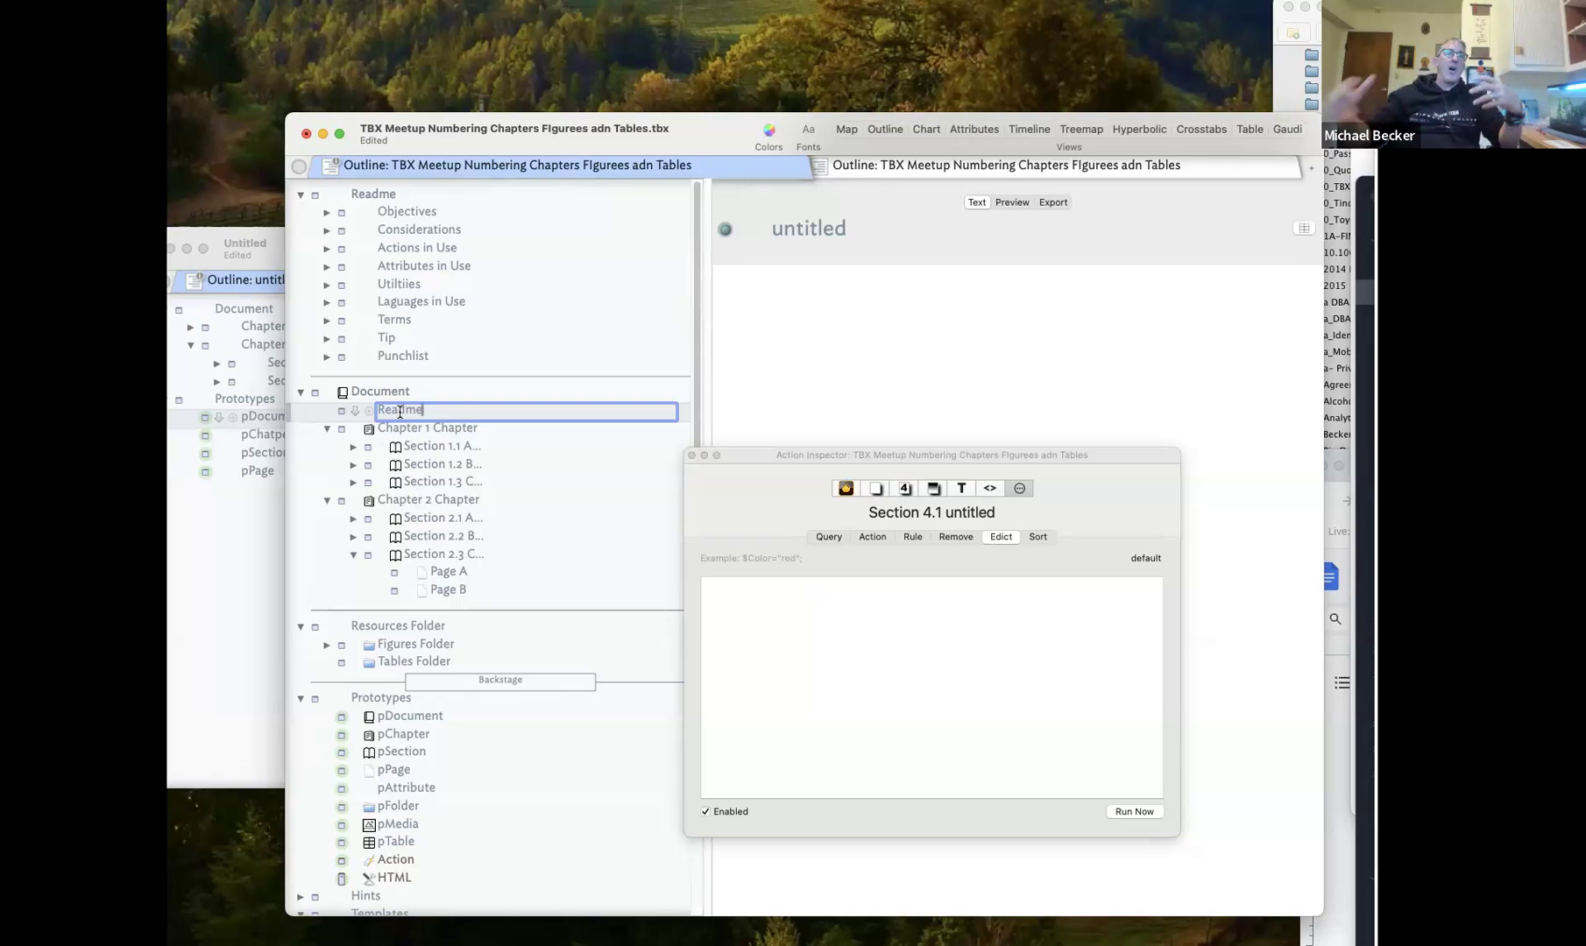
{"action": "left_click", "coordinate": [433, 431]}
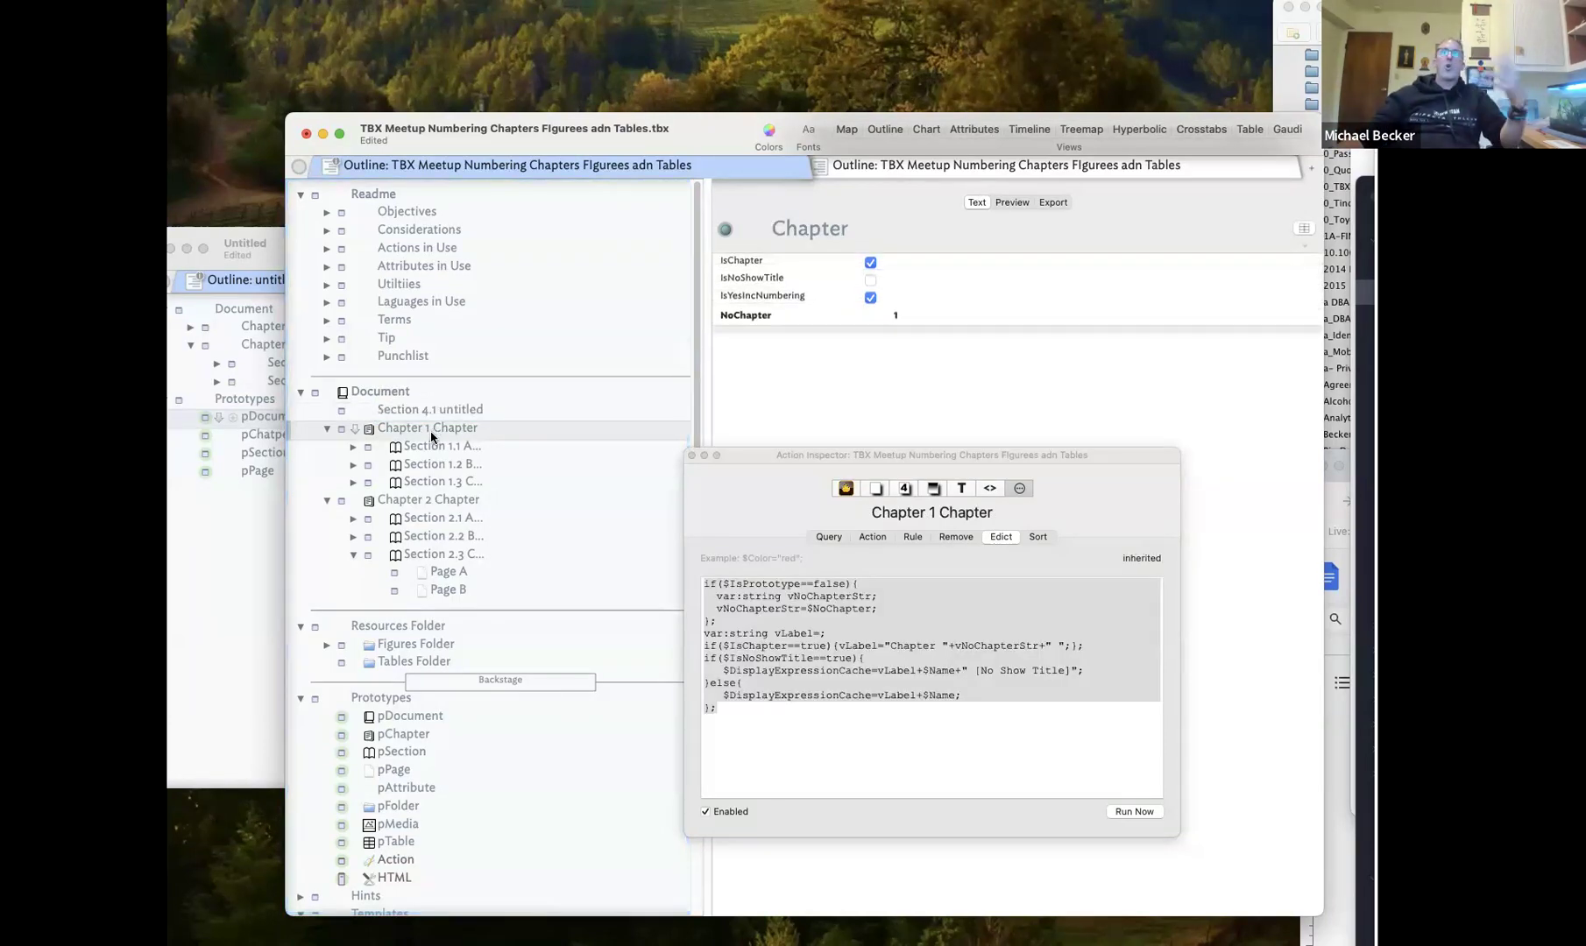
{"action": "left_click", "coordinate": [429, 414]}
{"action": "key", "text": "Delete"}
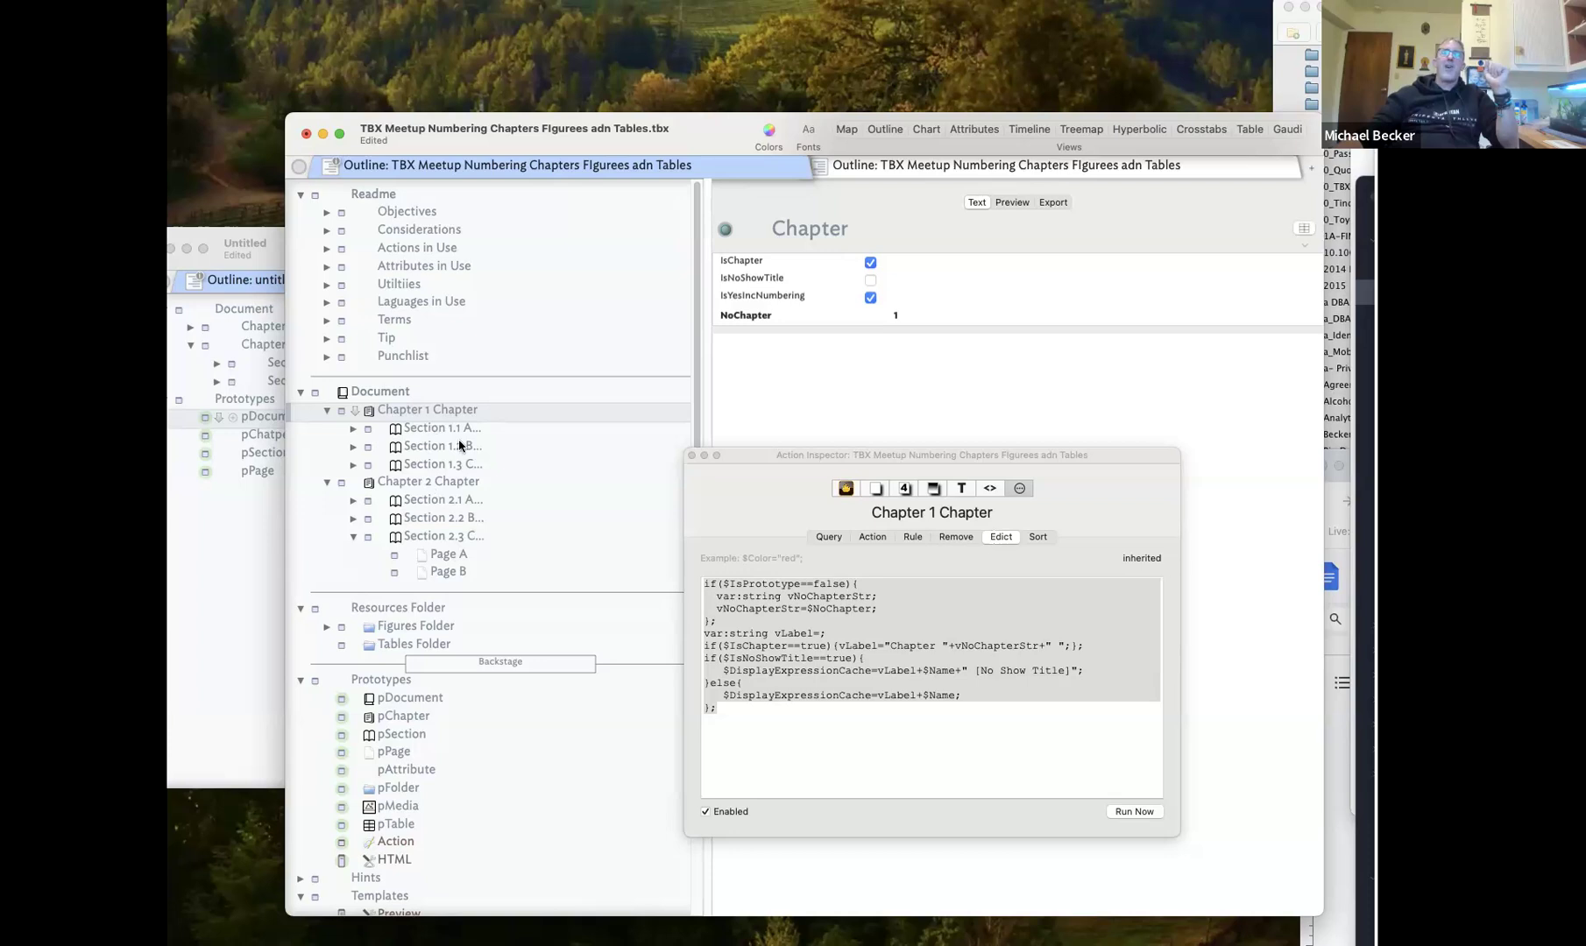
Examine the vLabel string declaration in the edict code of the Chapter 1 note
{"action": "left_click", "coordinate": [773, 636]}
{"action": "left_click", "coordinate": [774, 634]}
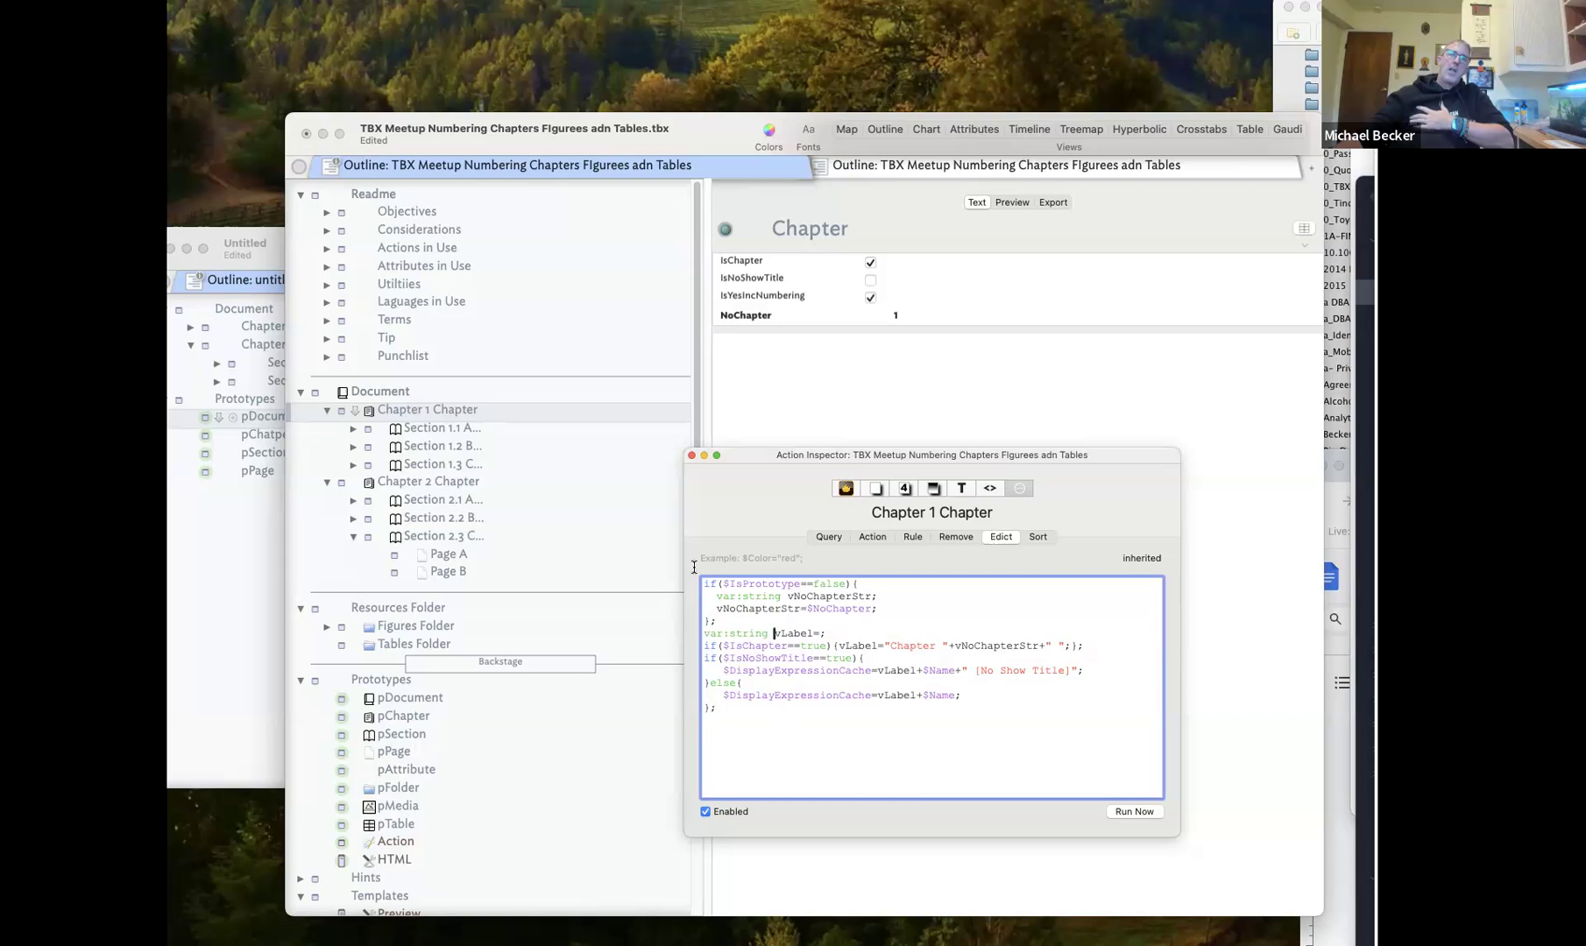
Examine the edict code of the section notes and the $DisplayExpressionCache display expression of Section 2.2 and Section 1.1
{"action": "left_click", "coordinate": [484, 429]}
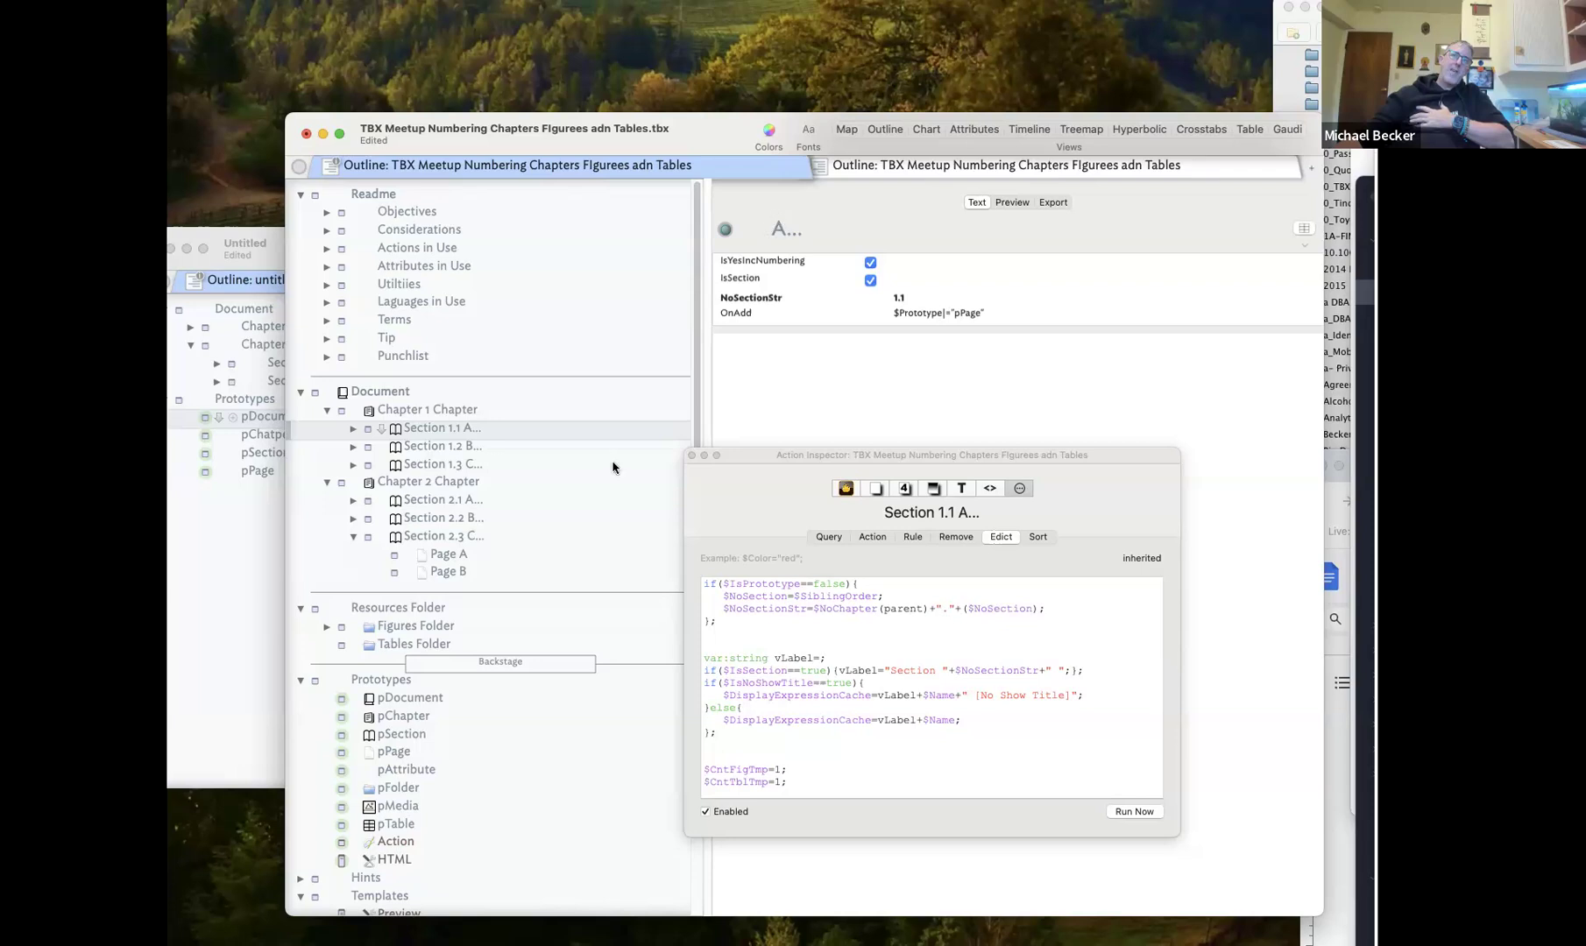
{"action": "left_click", "coordinate": [484, 500]}
{"action": "left_click", "coordinate": [480, 517]}
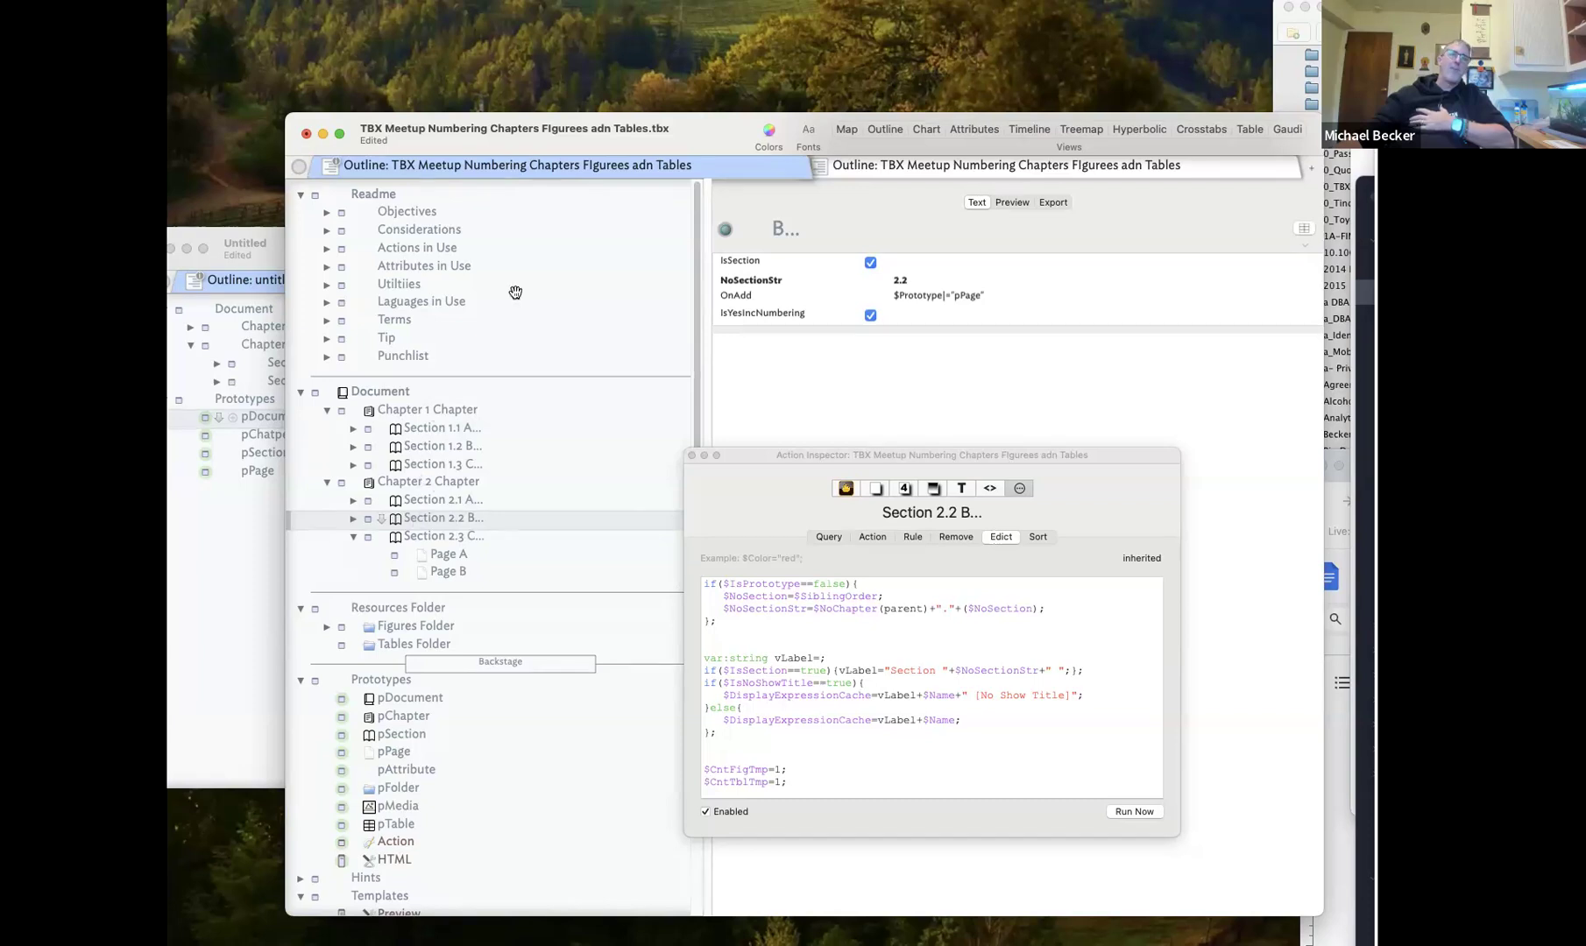
{"action": "left_click", "coordinate": [945, 489]}
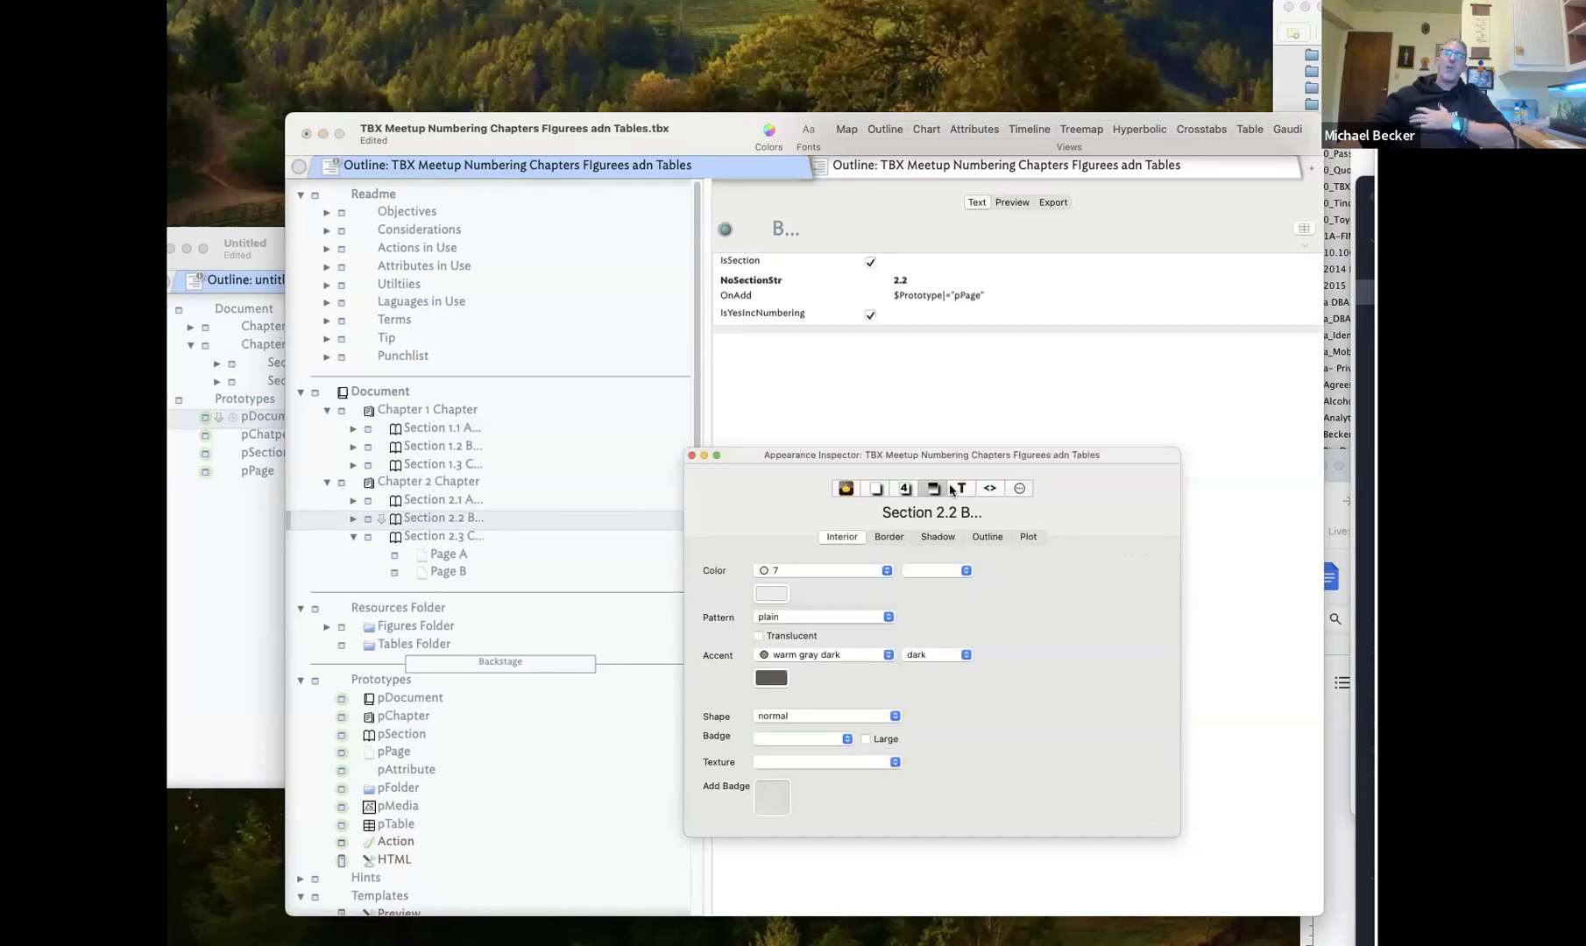
{"action": "left_click", "coordinate": [952, 489]}
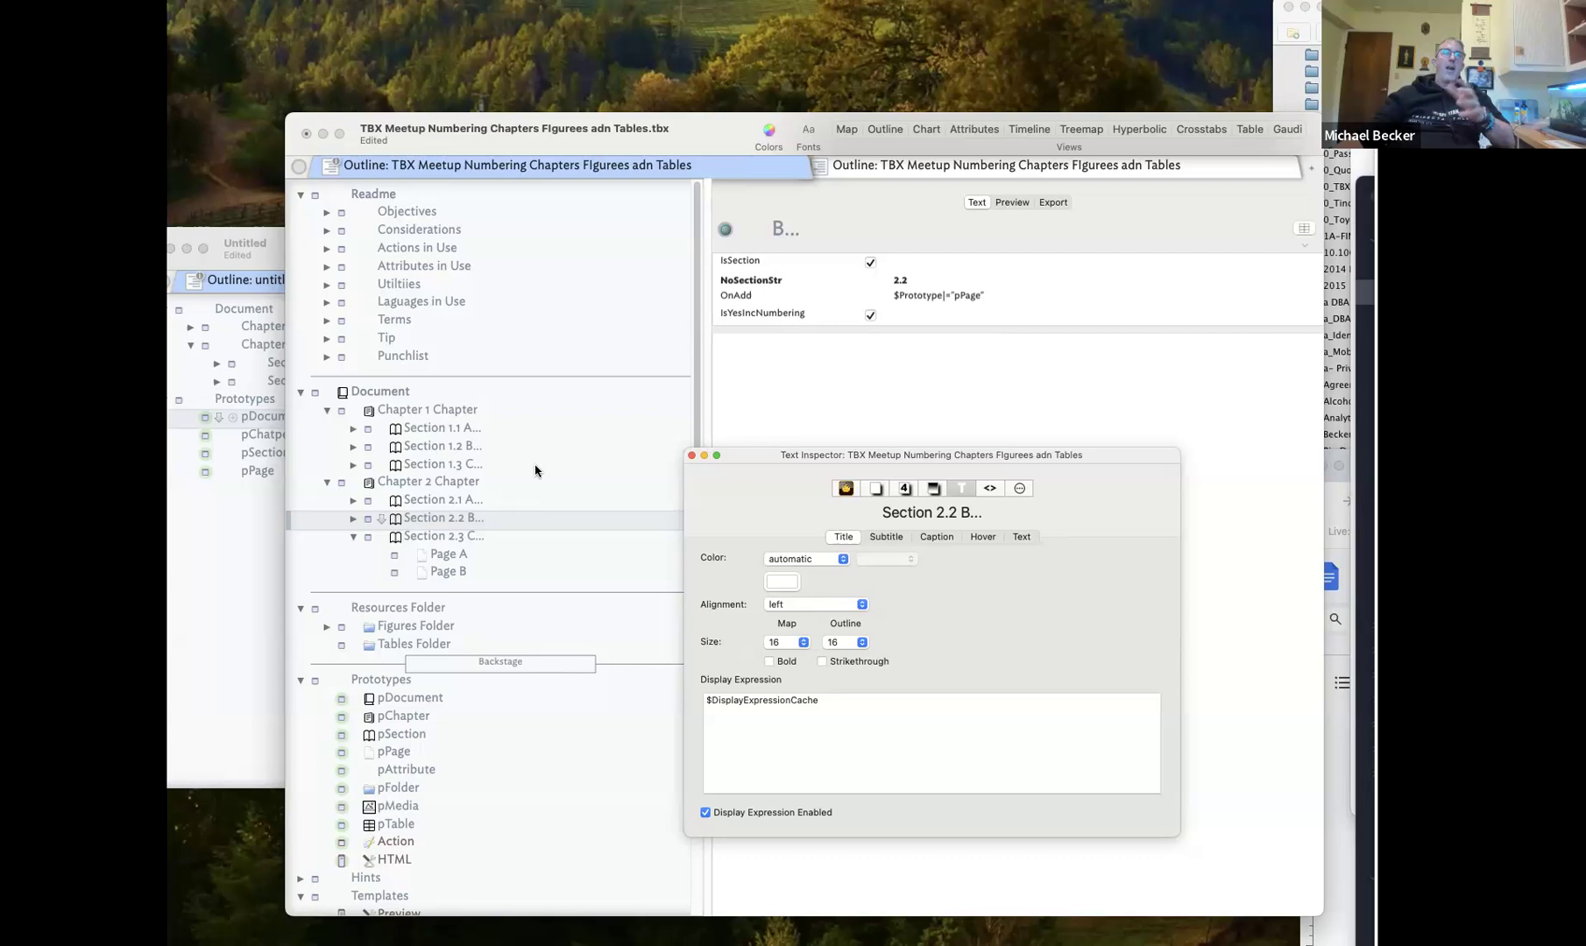
{"action": "left_click", "coordinate": [504, 429]}
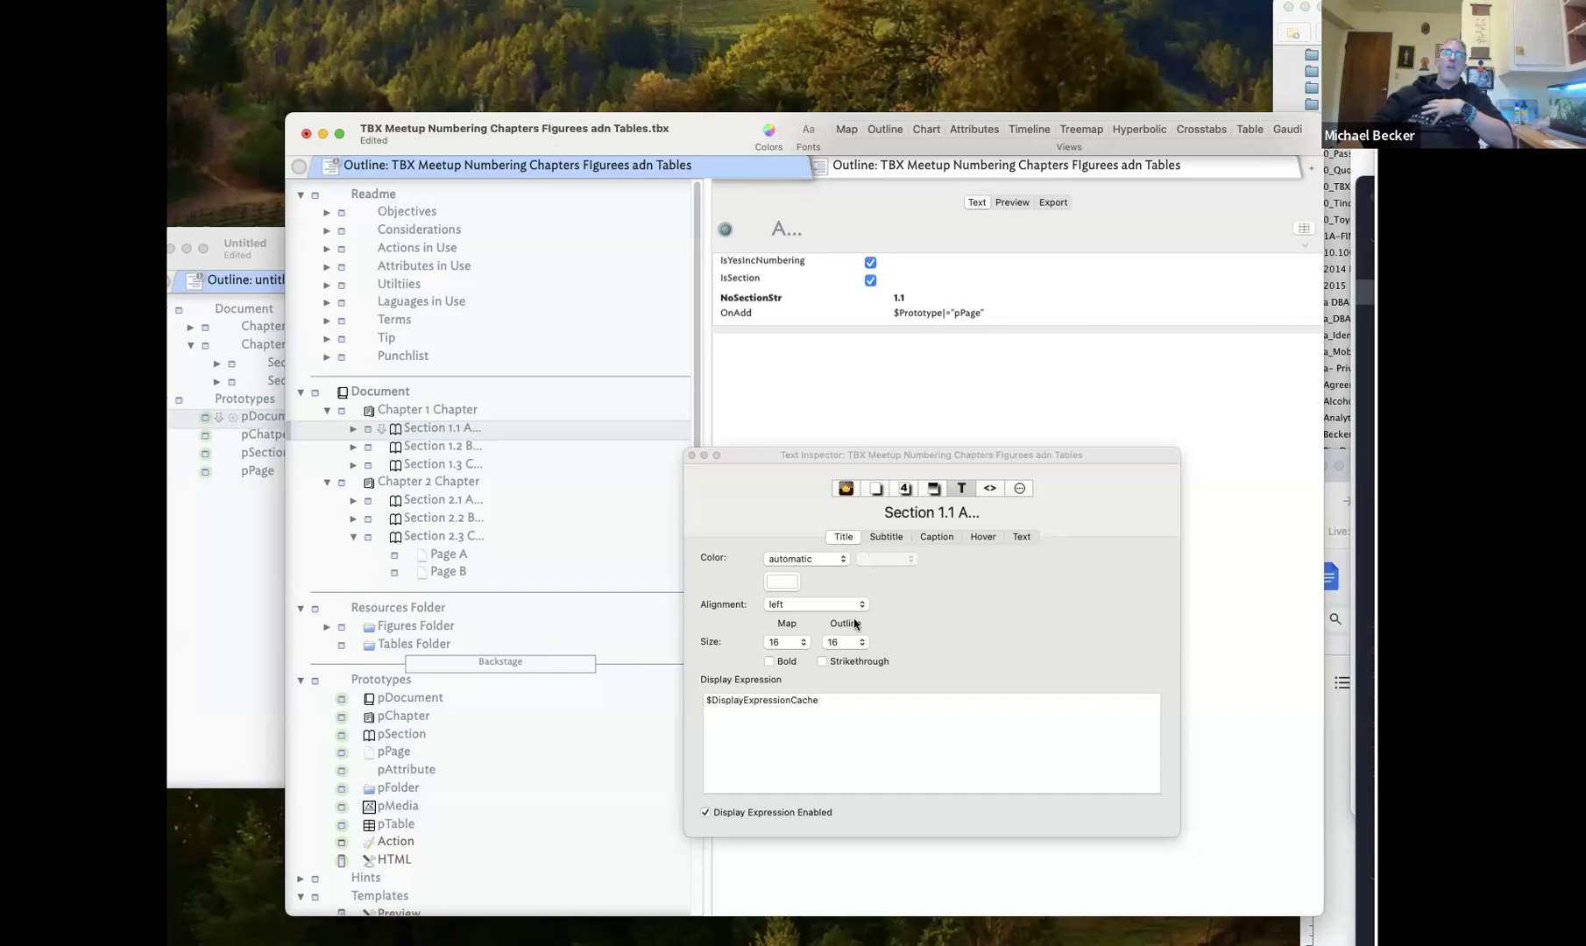
{"action": "left_click", "coordinate": [831, 700]}
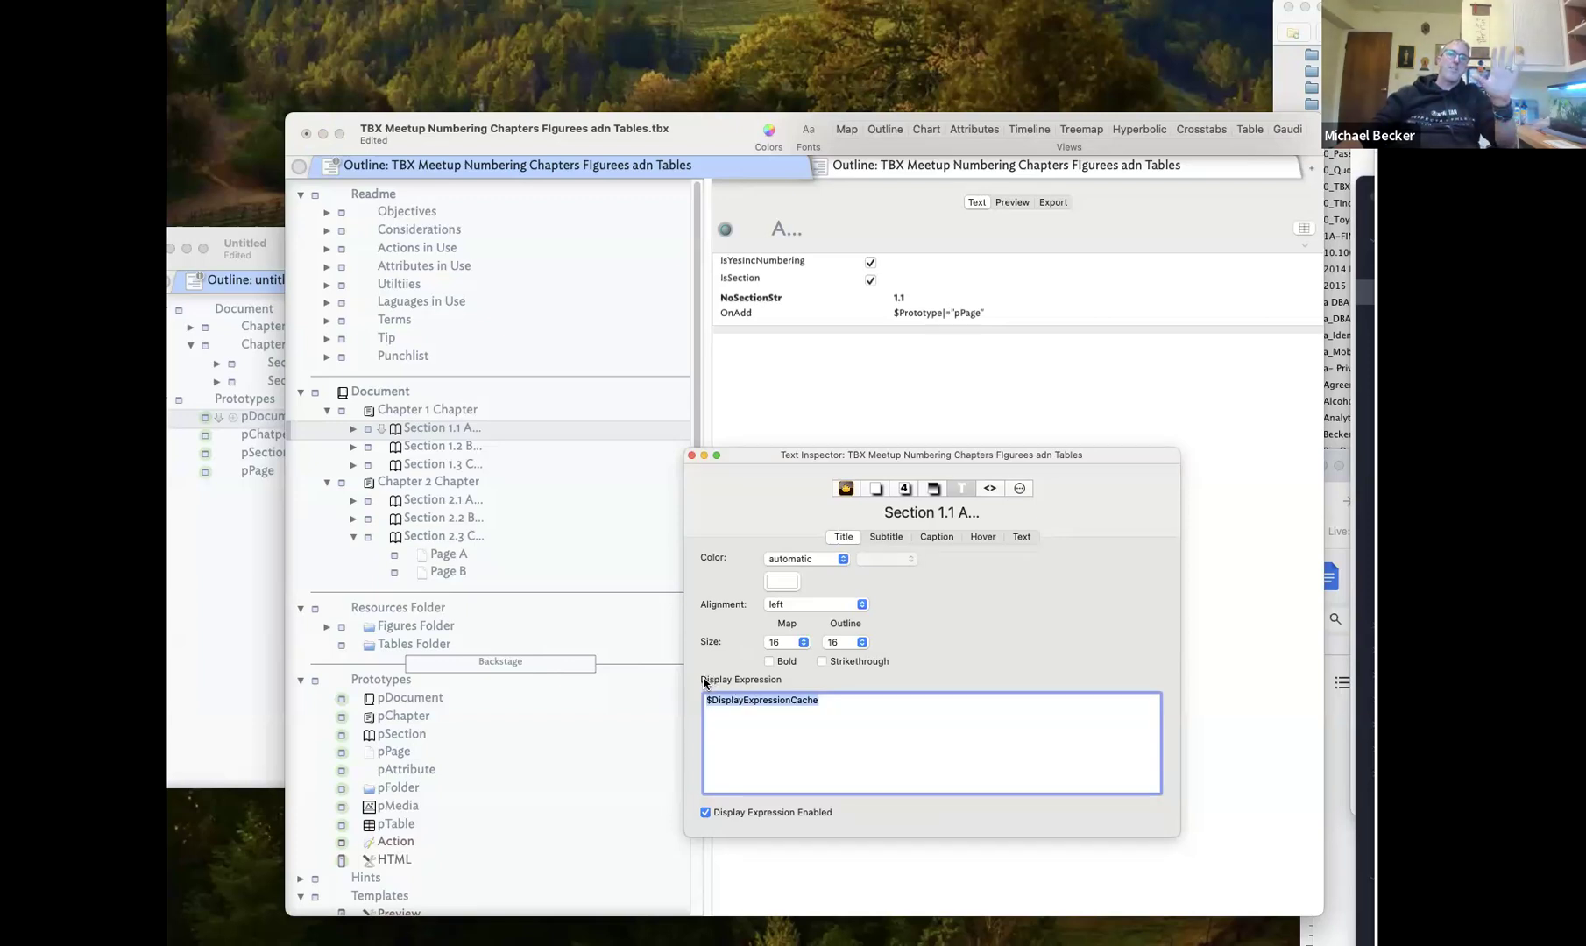
{"action": "left_click", "coordinate": [743, 710]}
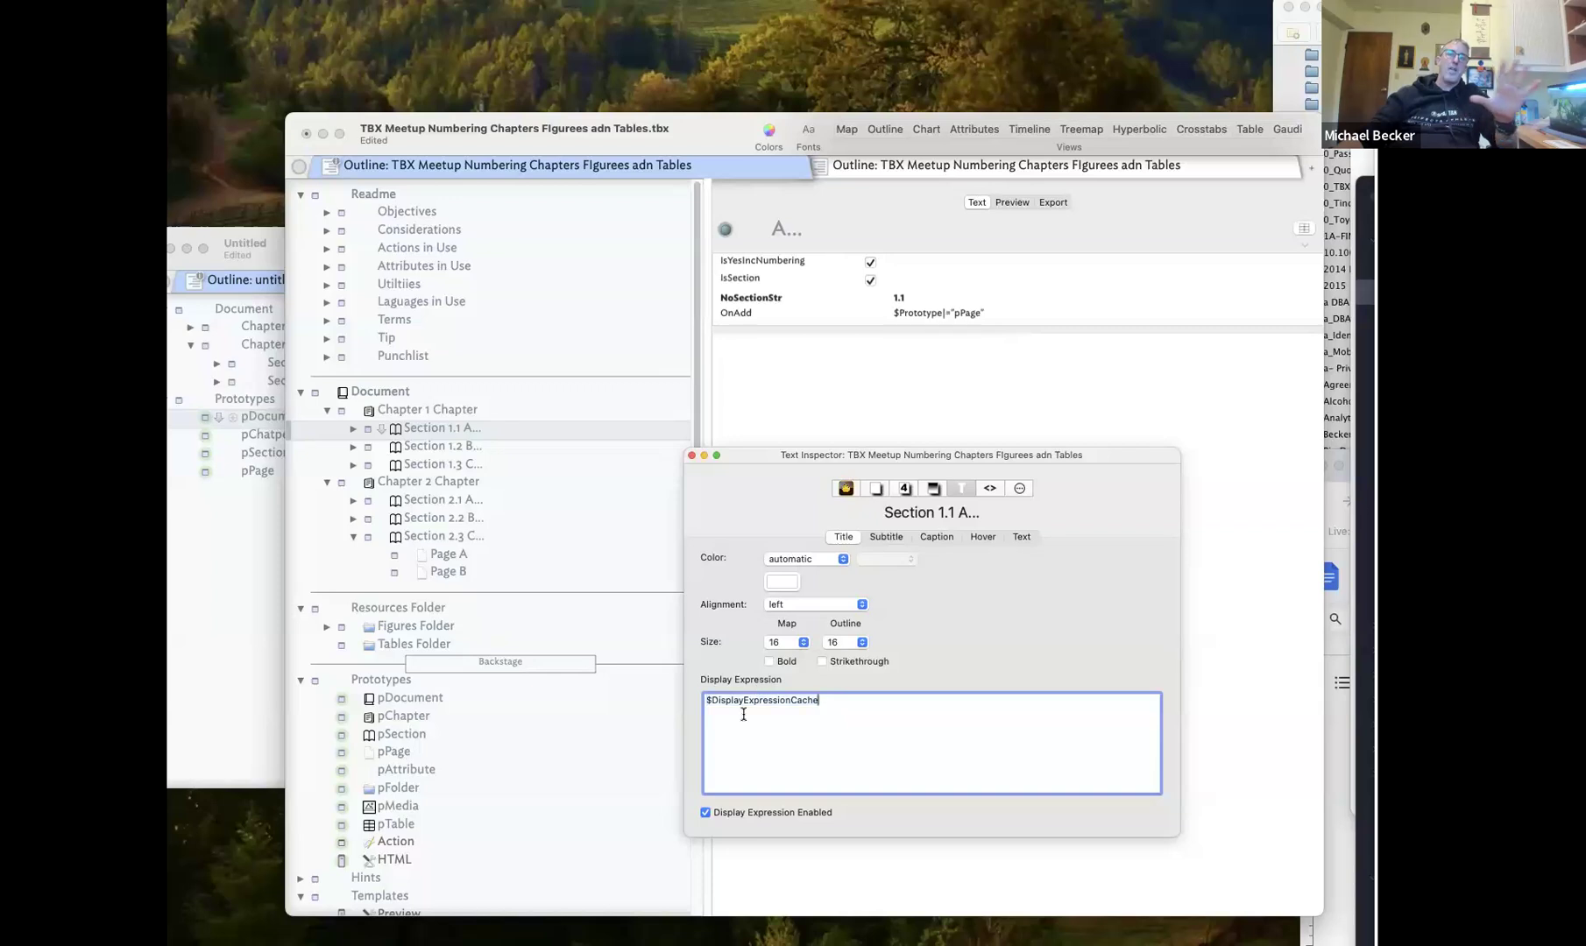
{"action": "left_click_drag", "start_coordinate": [705, 703], "coordinate": [821, 708]}
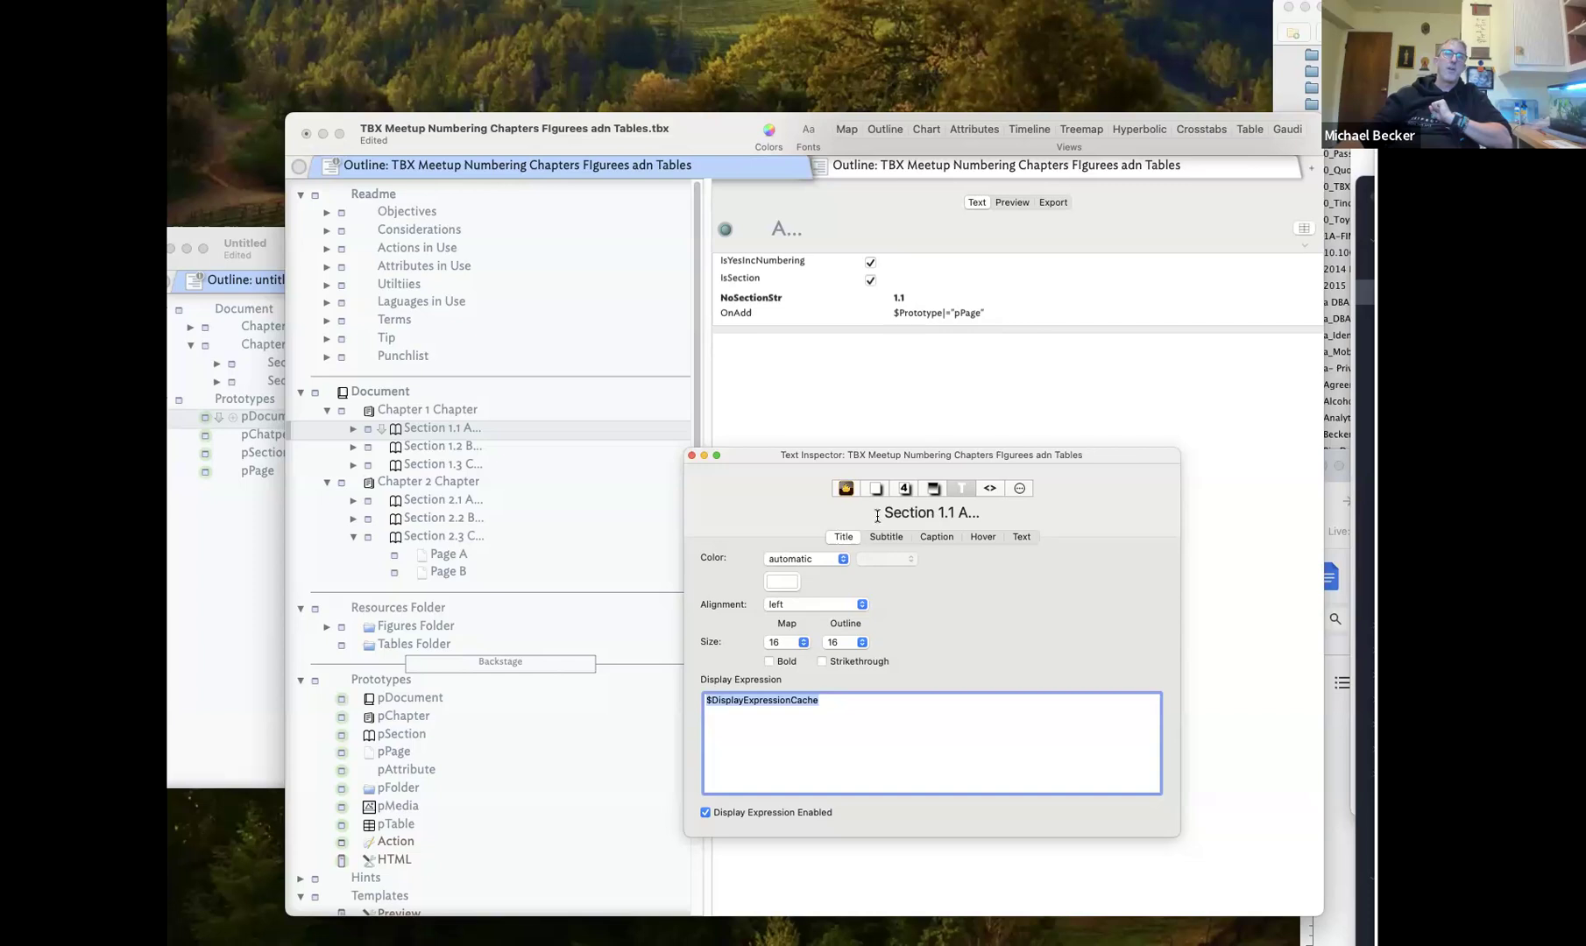
{"action": "left_click", "coordinate": [1019, 488]}
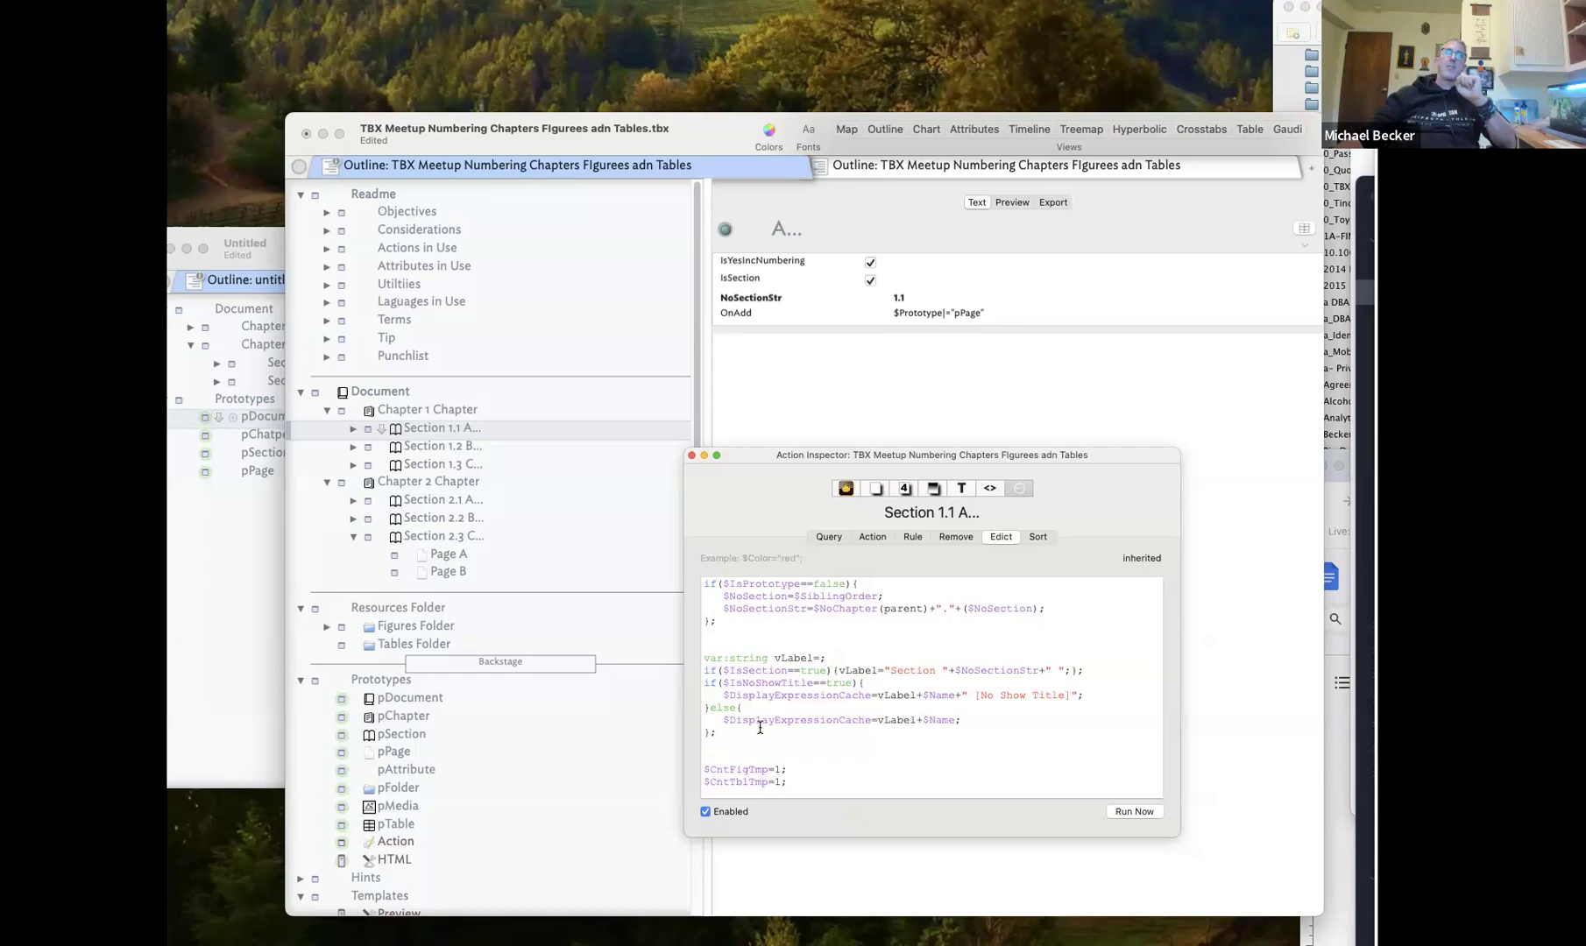
Try enabling IsNoShowTitle on the Chapter 1 note to show its effect in the outline, and disable it again
{"action": "left_click", "coordinate": [453, 411]}
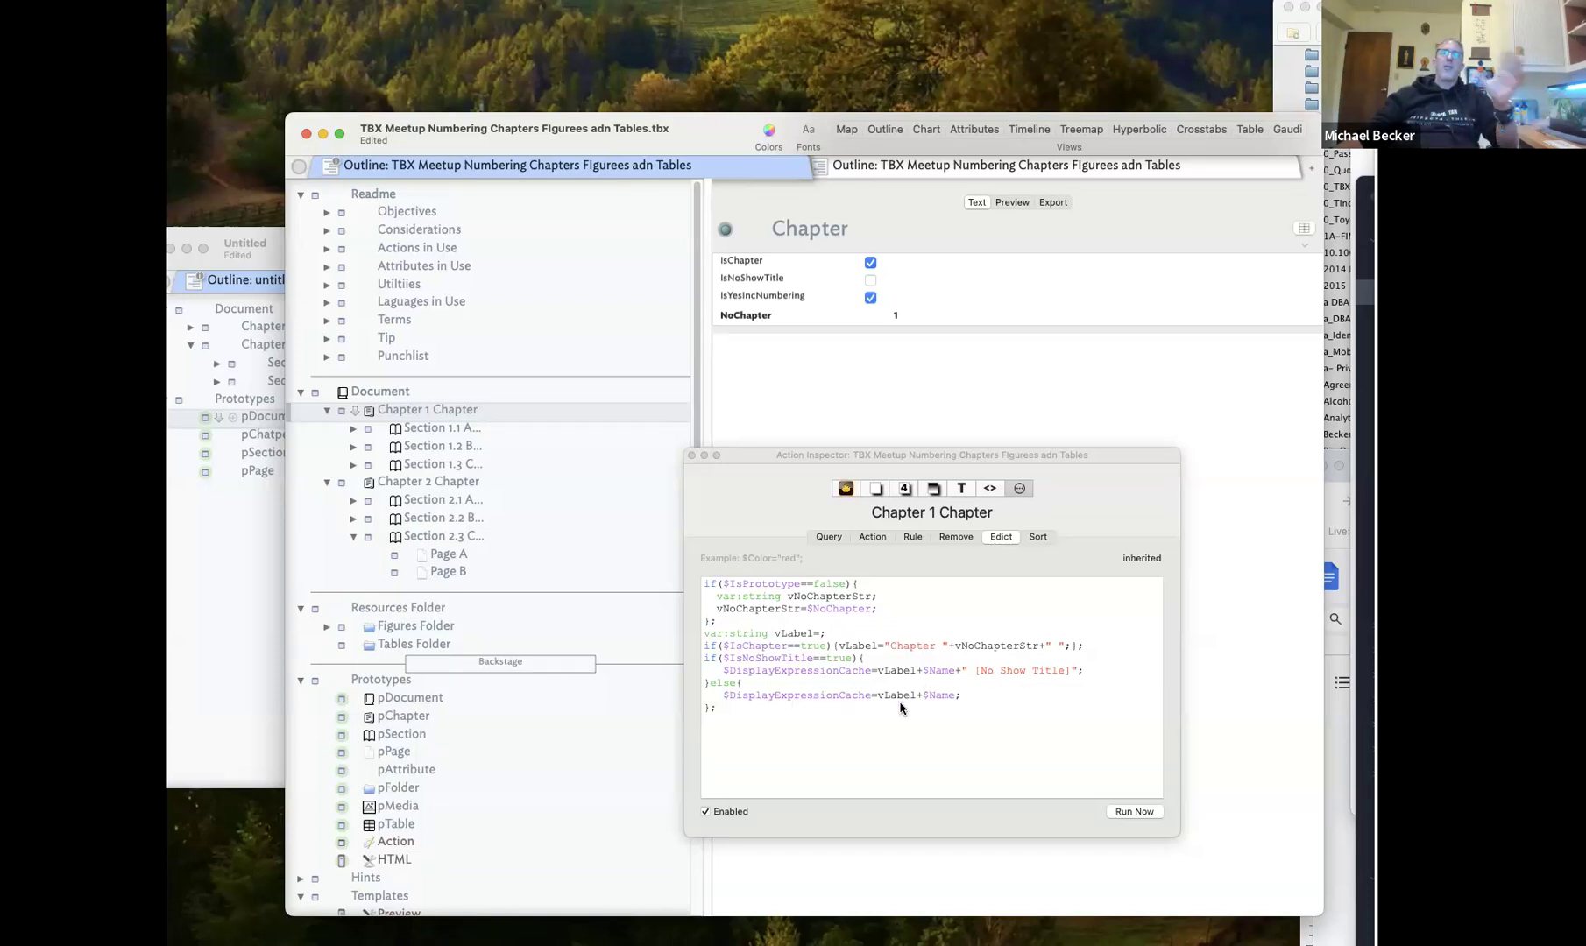
{"action": "left_click", "coordinate": [462, 429]}
{"action": "left_click", "coordinate": [464, 411]}
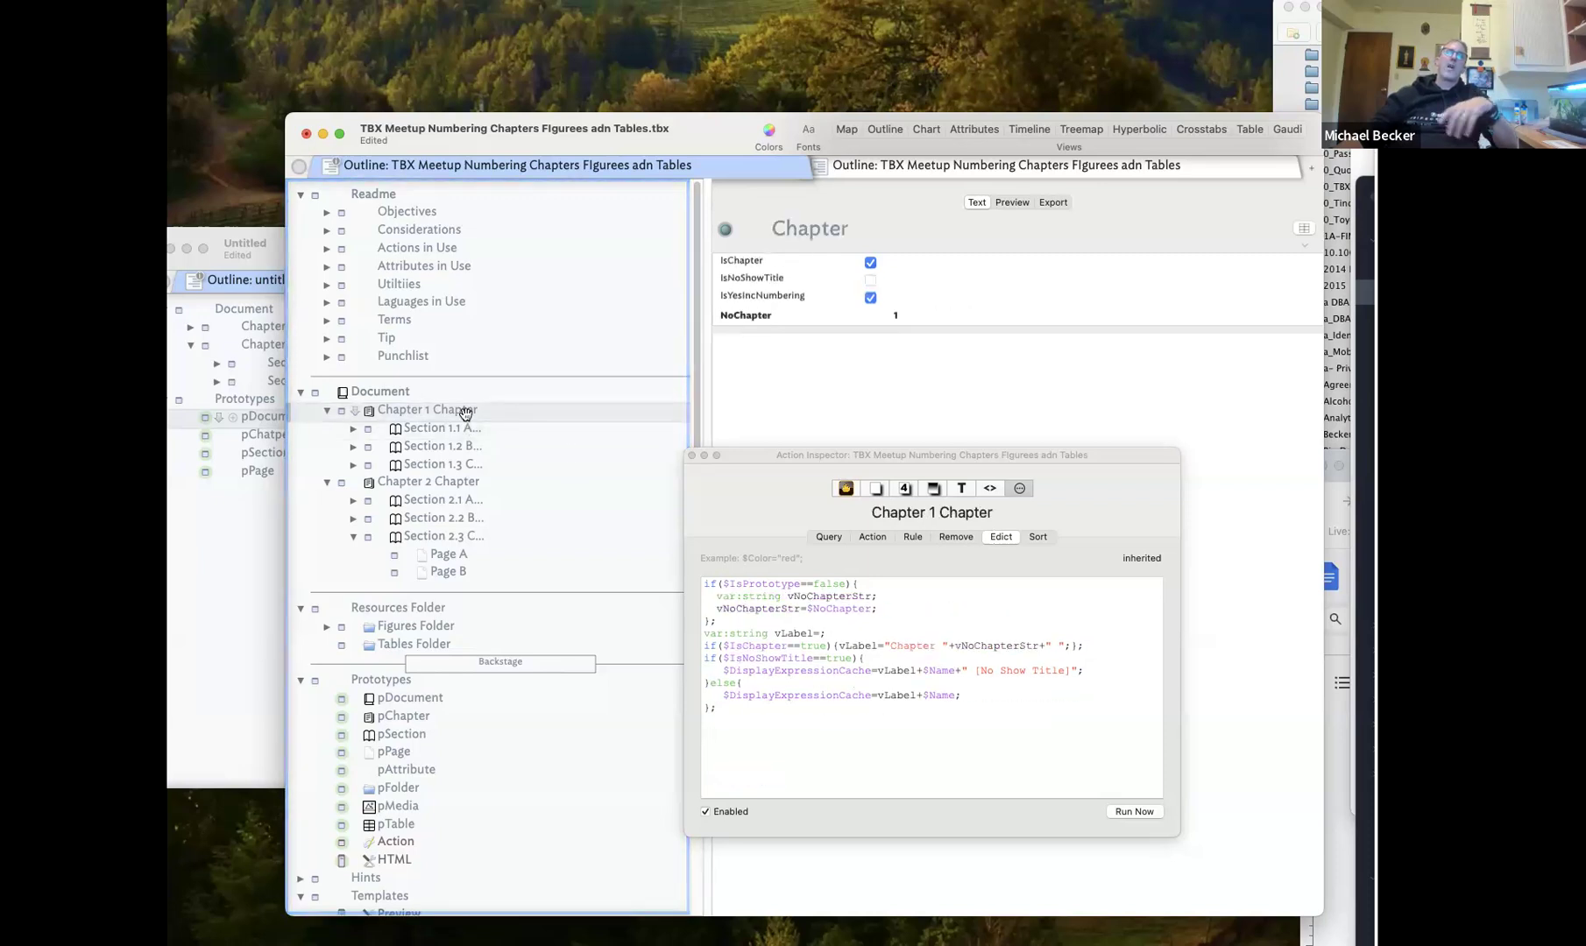
{"action": "left_click", "coordinate": [870, 282]}
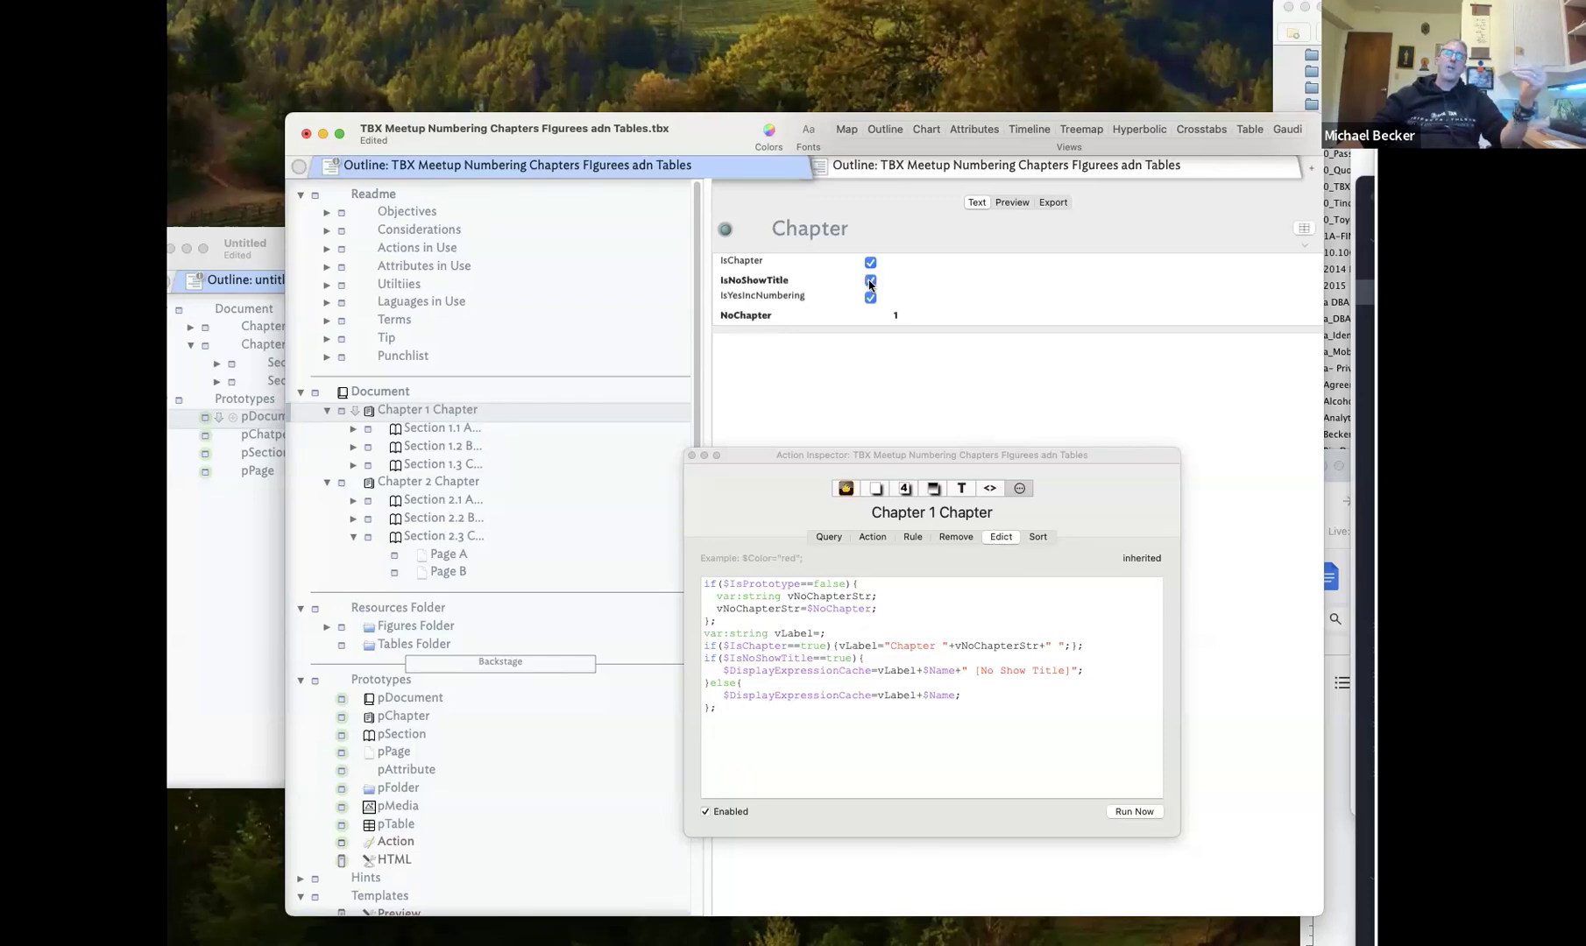
{"action": "left_click", "coordinate": [430, 426]}
{"action": "left_click", "coordinate": [480, 413]}
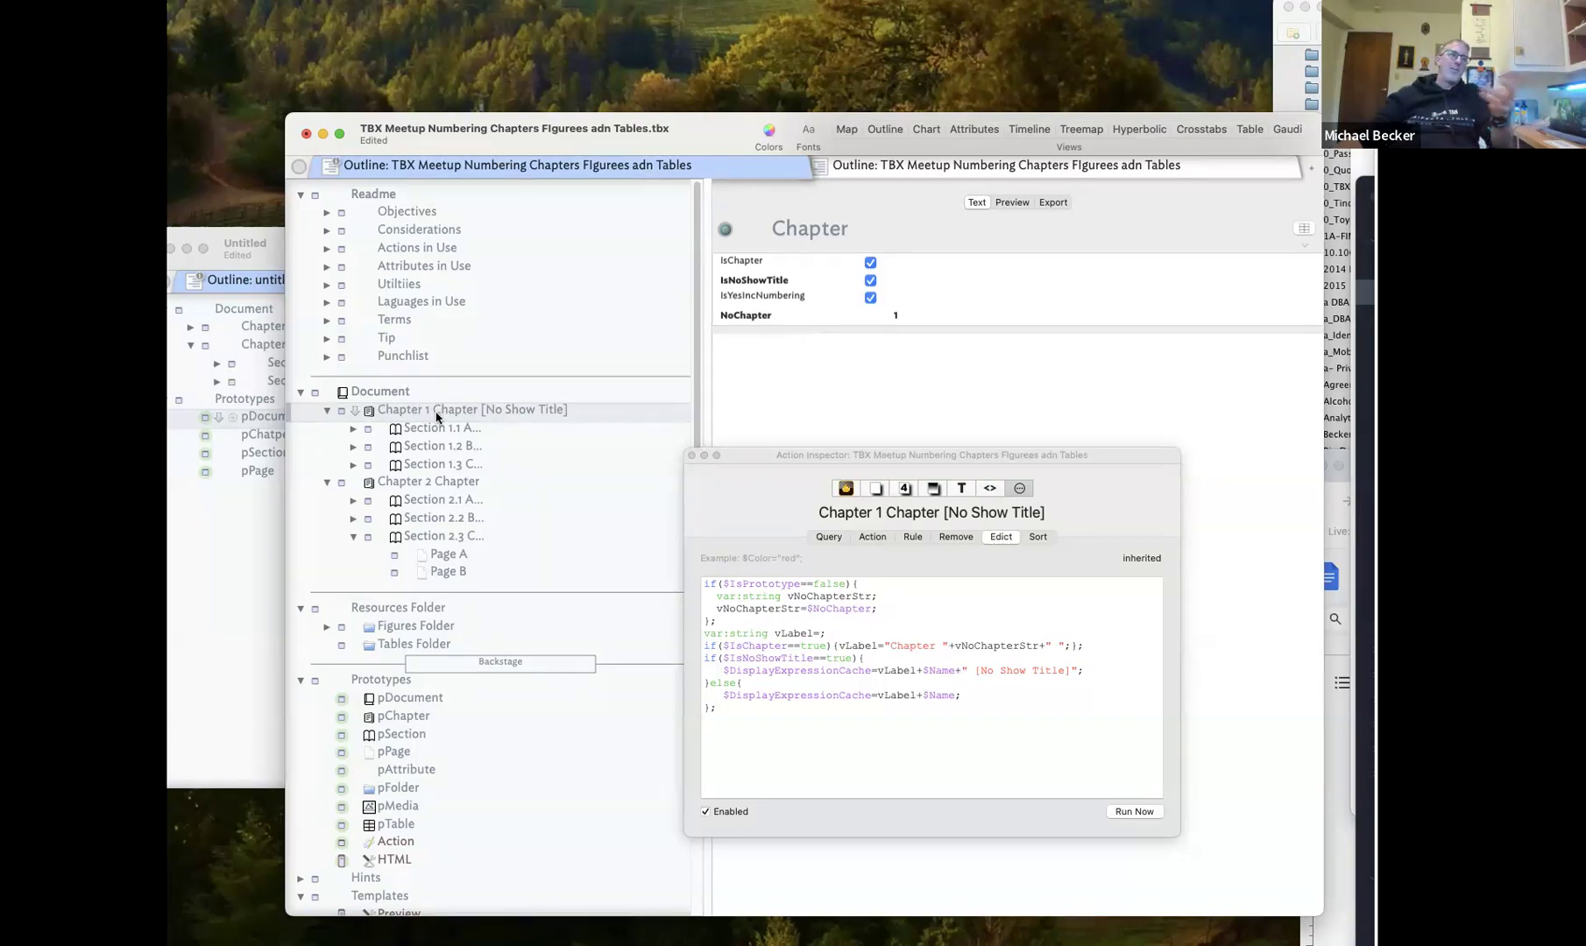
{"action": "left_click", "coordinate": [869, 281]}
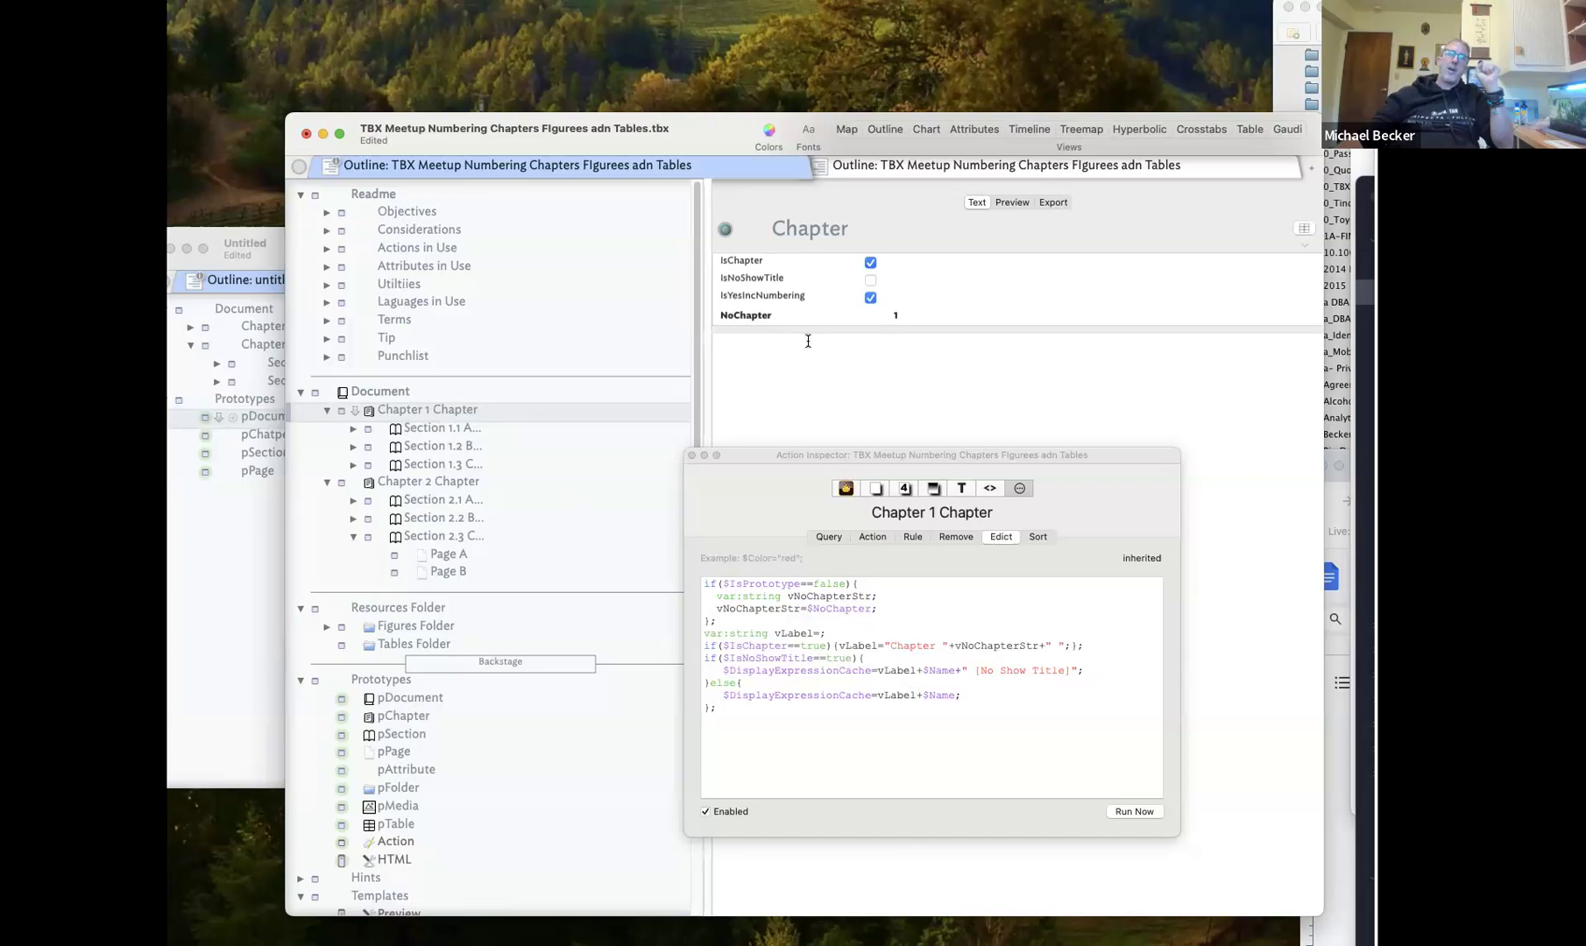
Compare Chapter 1's display expression and edict code with Section 1.1's edict code, and inspect the pages inside Section 1.1
{"action": "left_click", "coordinate": [920, 318]}
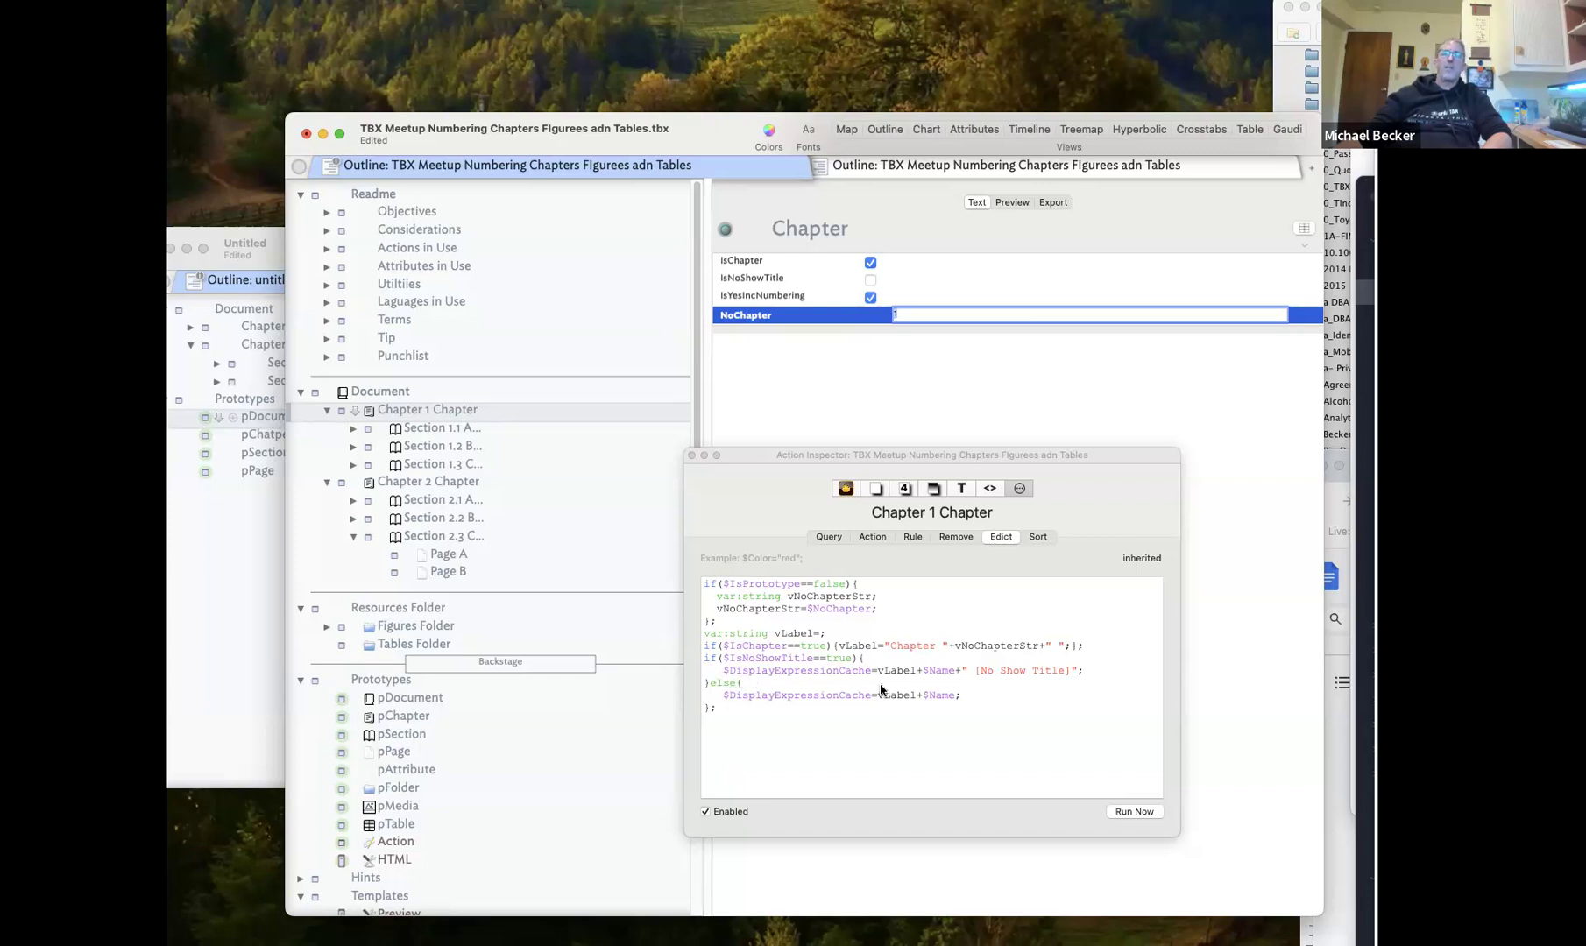
{"action": "left_click", "coordinate": [961, 488]}
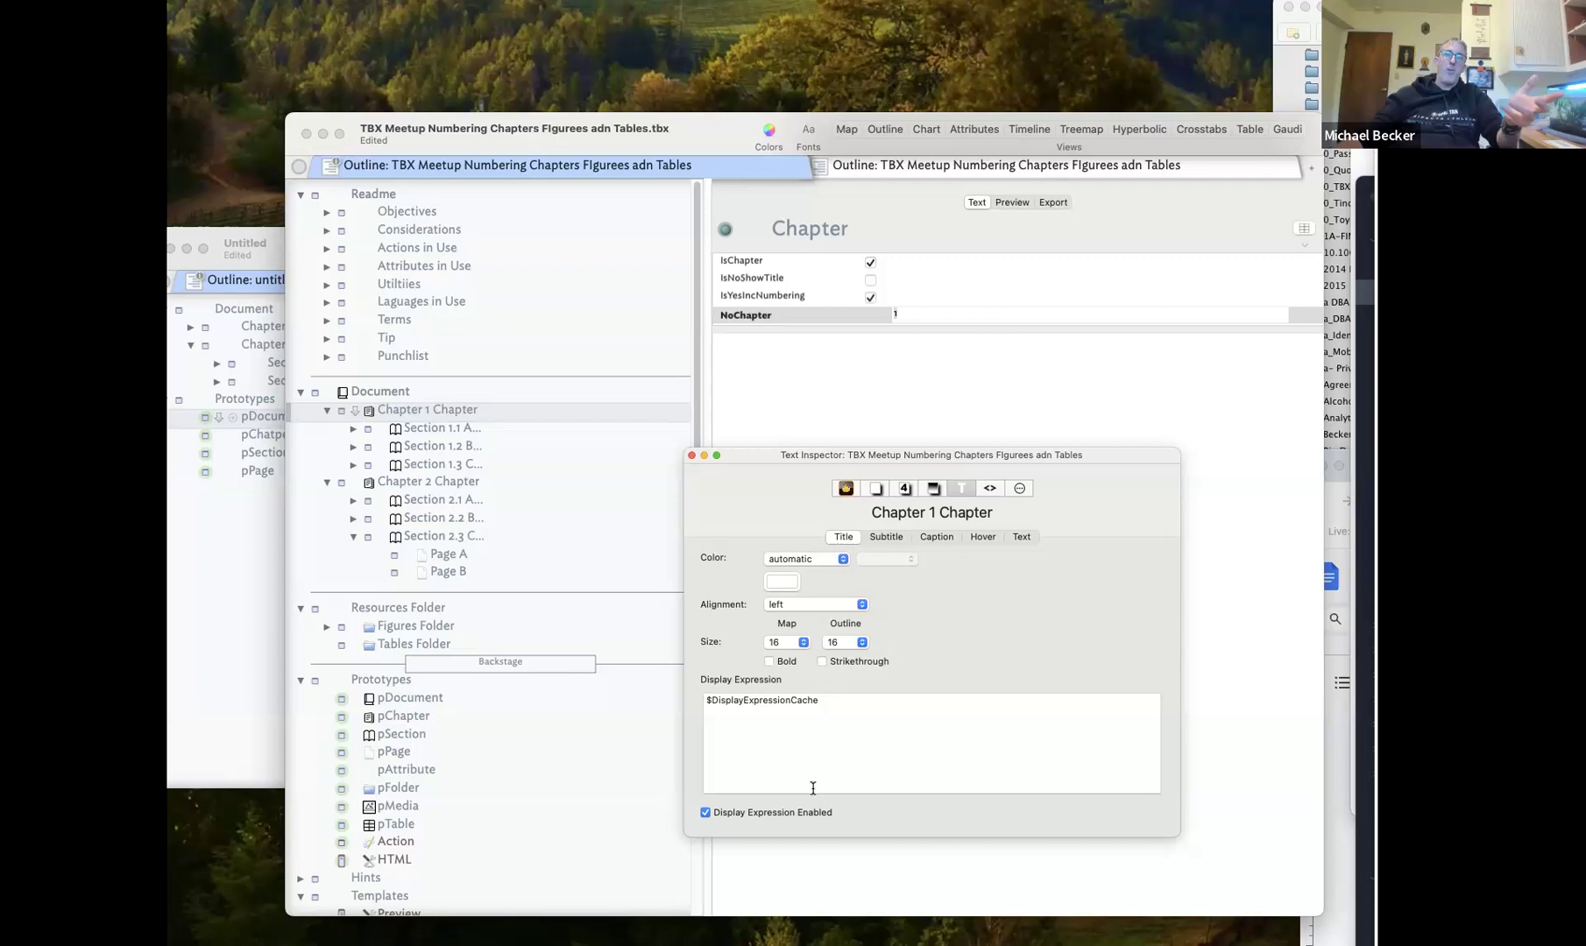
{"action": "left_click", "coordinate": [986, 489]}
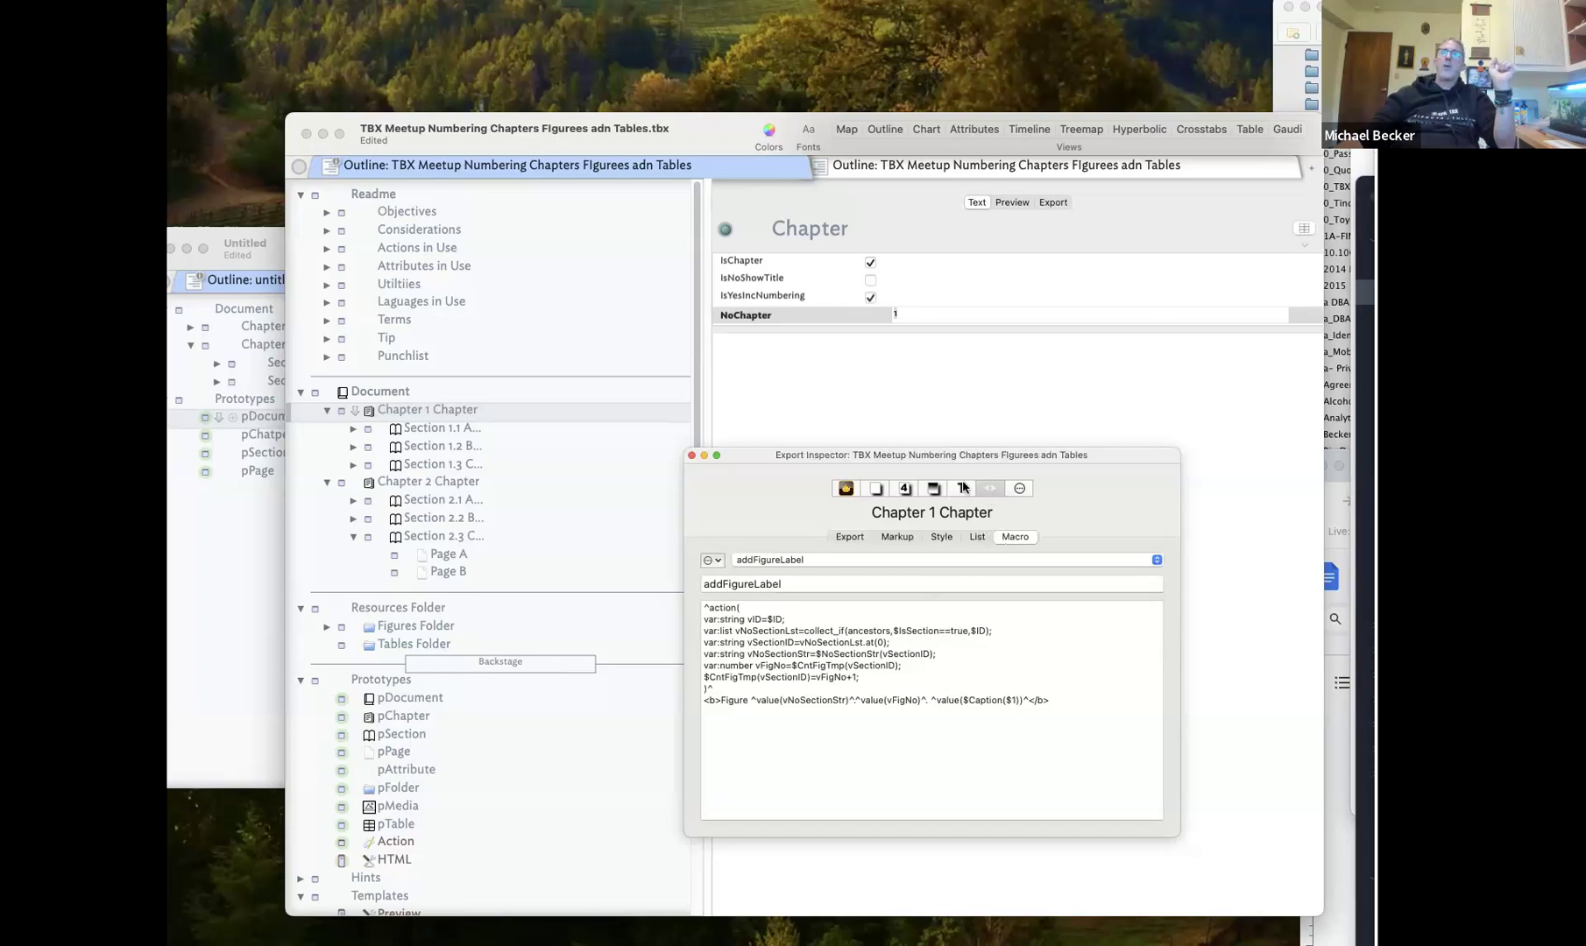
{"action": "left_click", "coordinate": [1018, 488]}
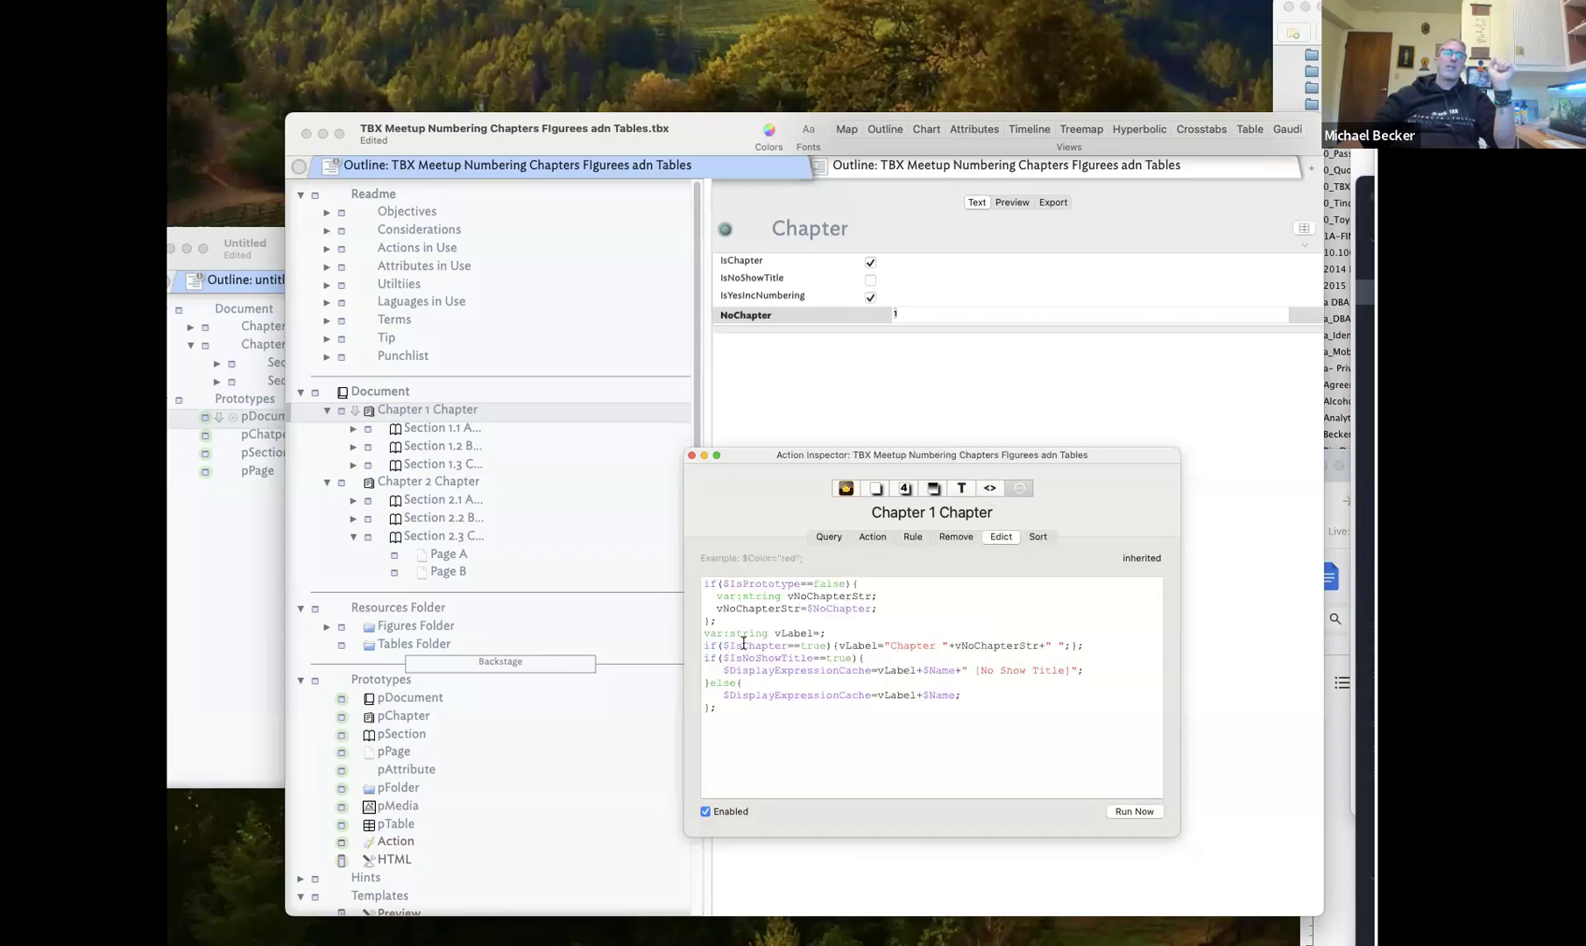
{"action": "left_click", "coordinate": [445, 433]}
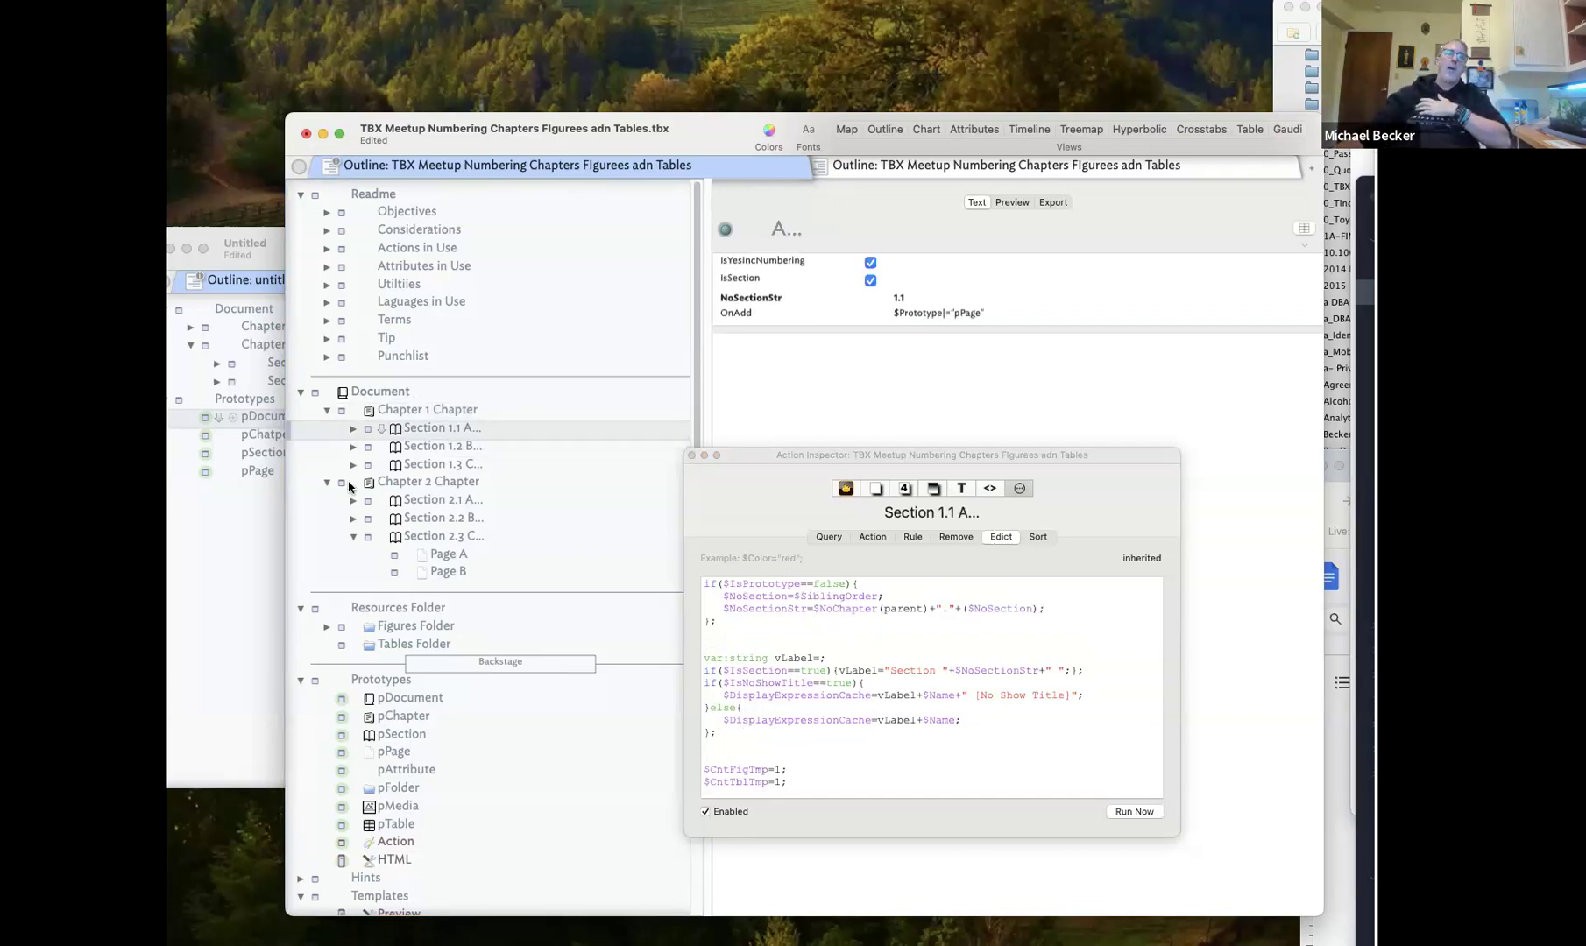
{"action": "left_click", "coordinate": [352, 430]}
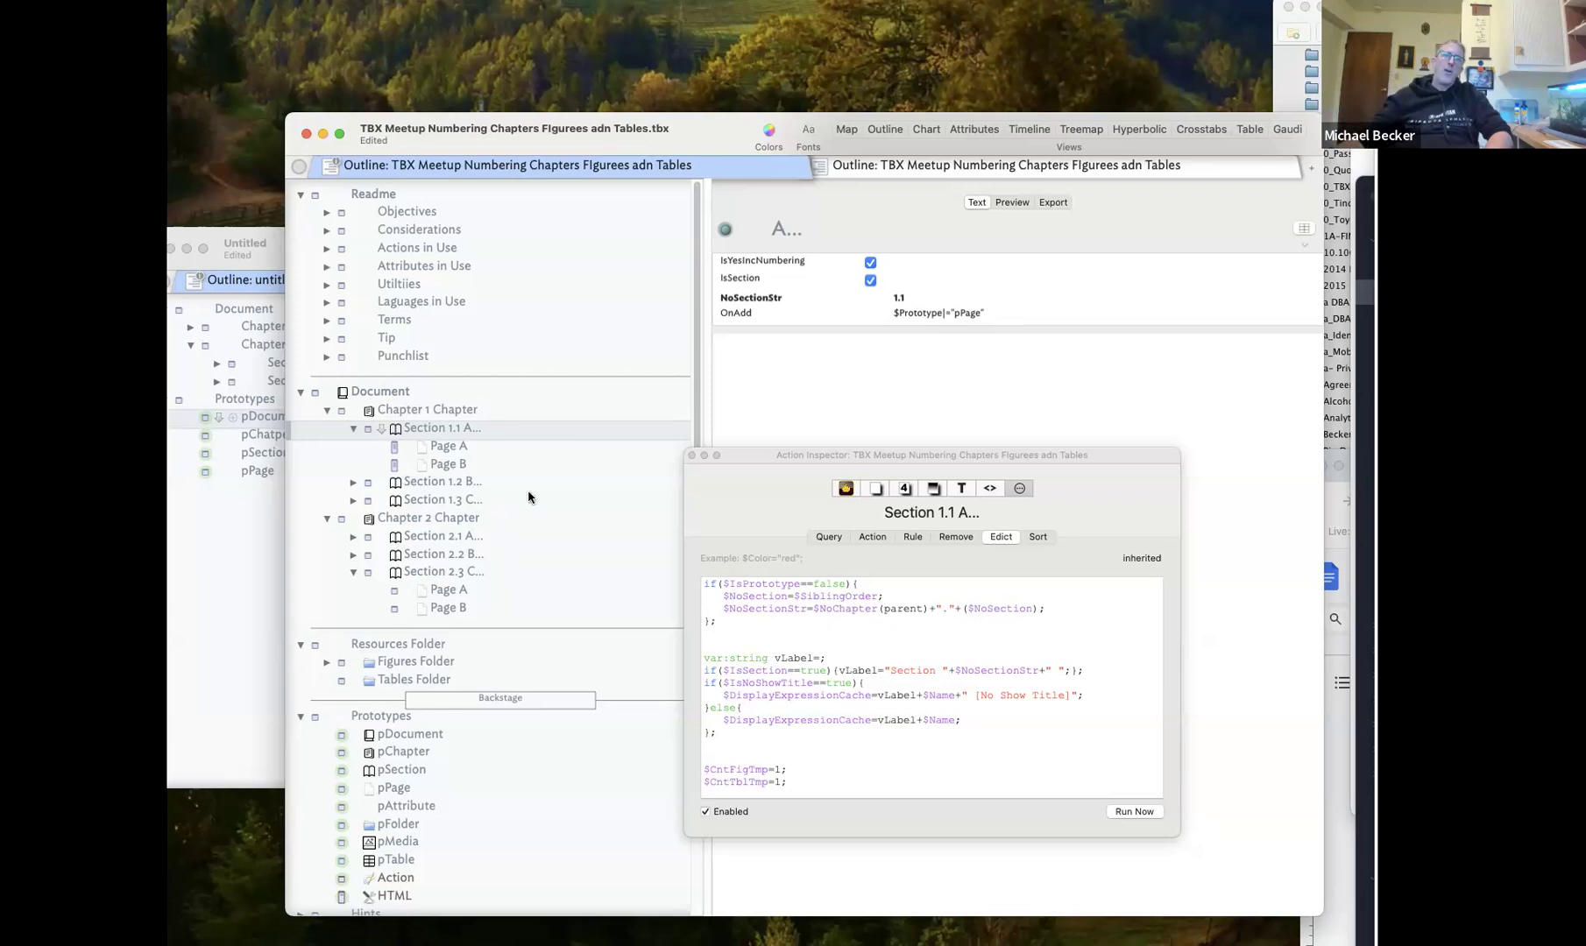
{"action": "left_click", "coordinate": [354, 429]}
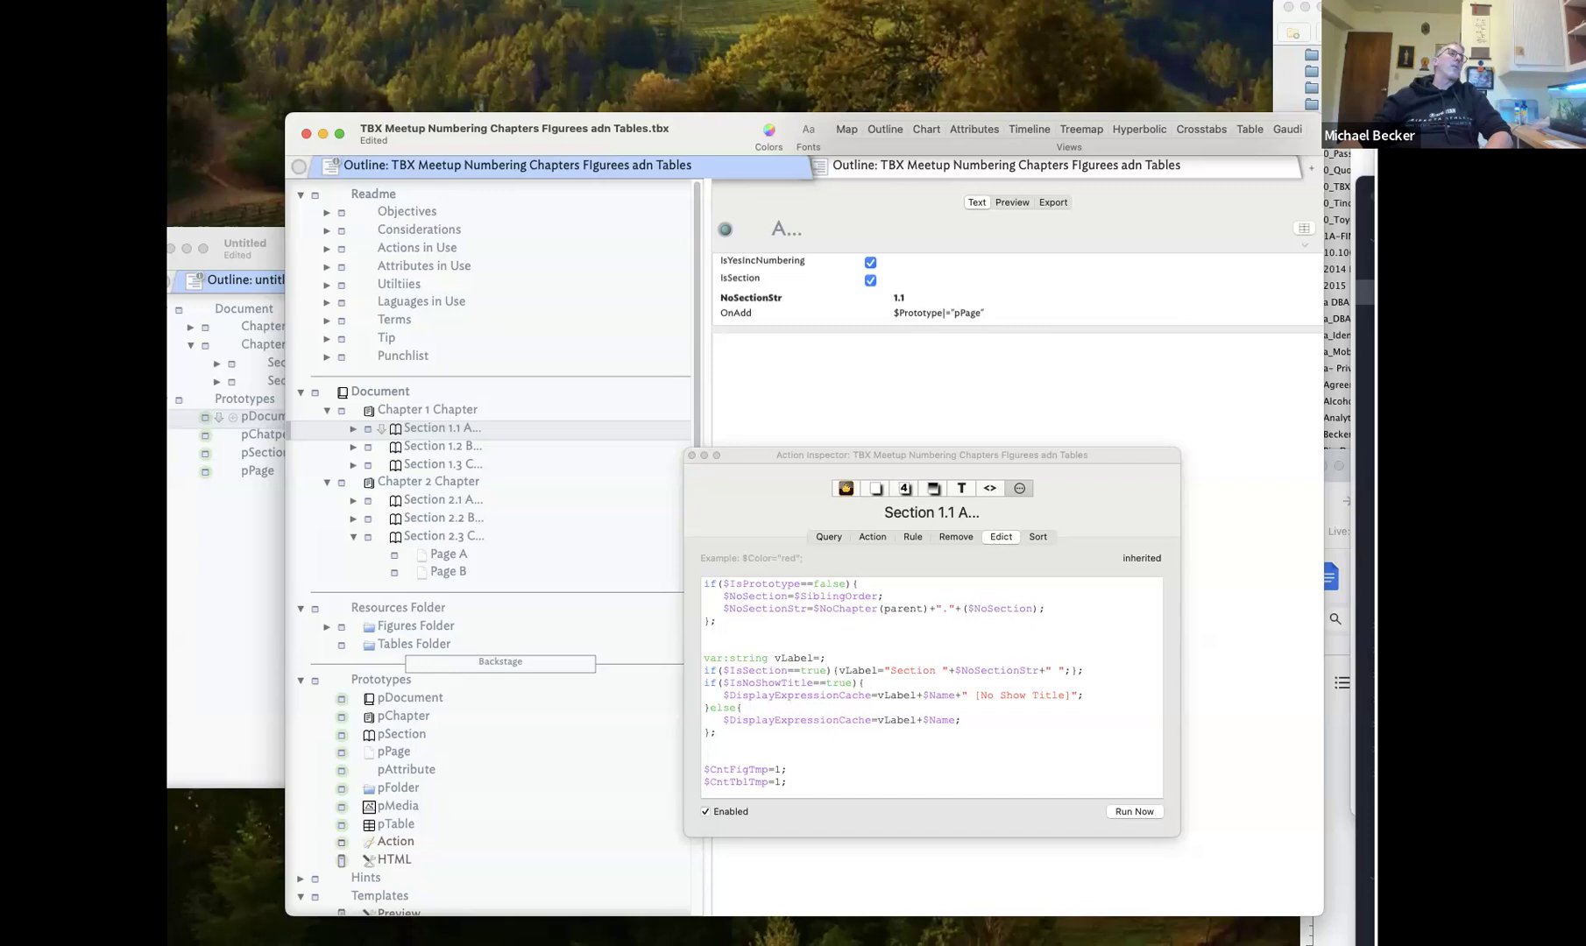
Add a SiblingOrder attribute column to the outline and widen the note name column so the titles fit on one line
{"action": "key", "text": "ctrl+super+c"}
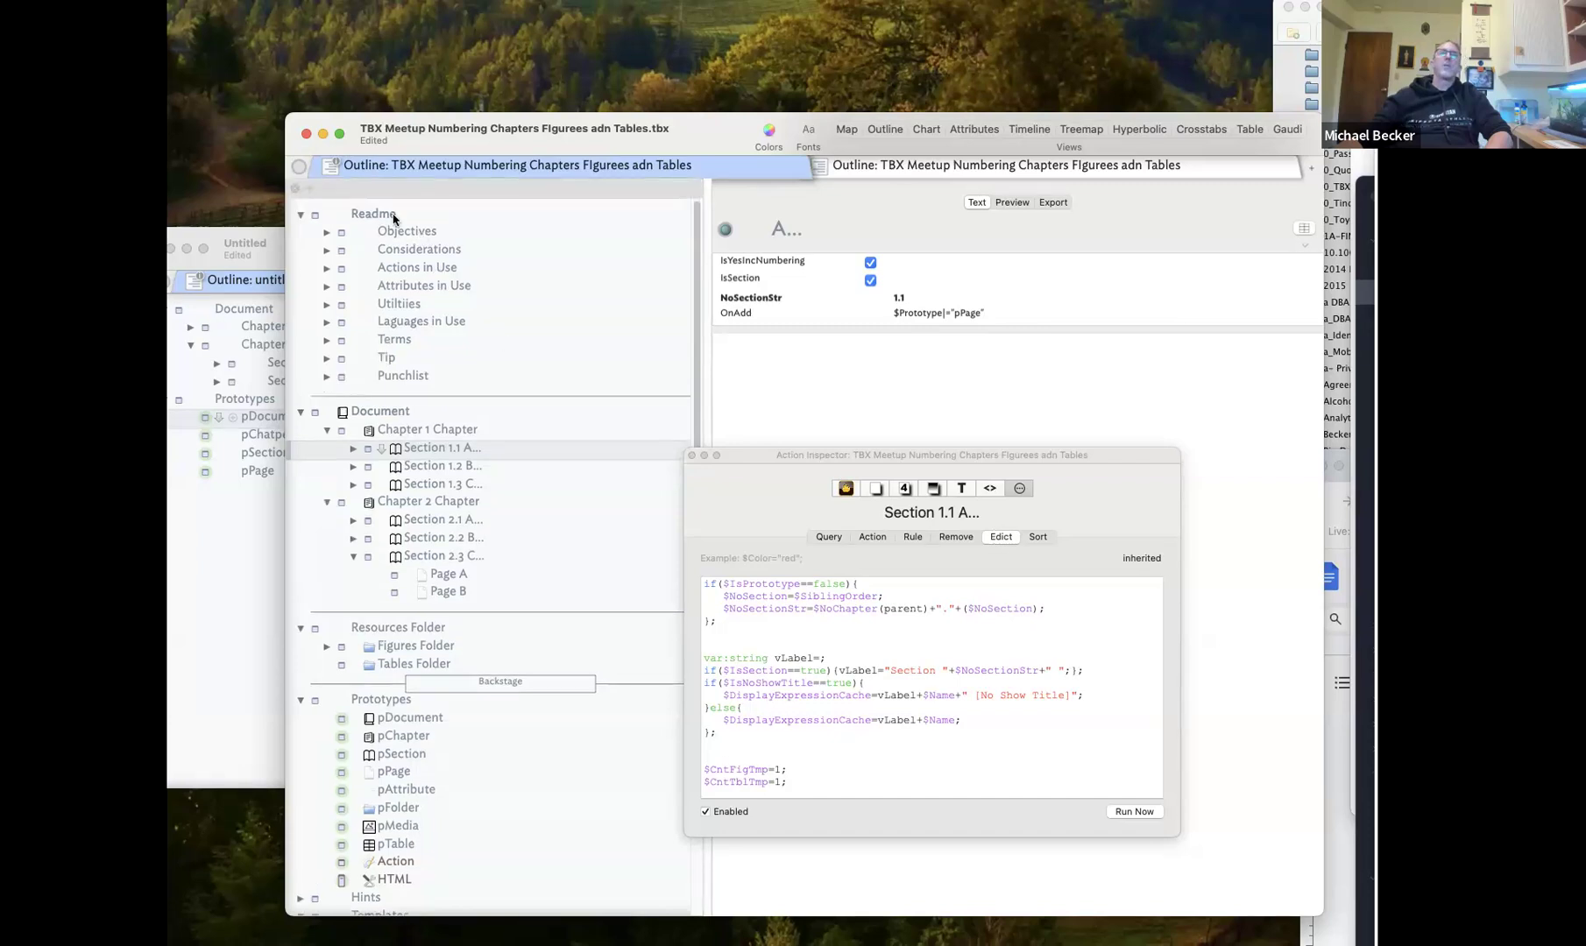
{"action": "left_click", "coordinate": [308, 187]}
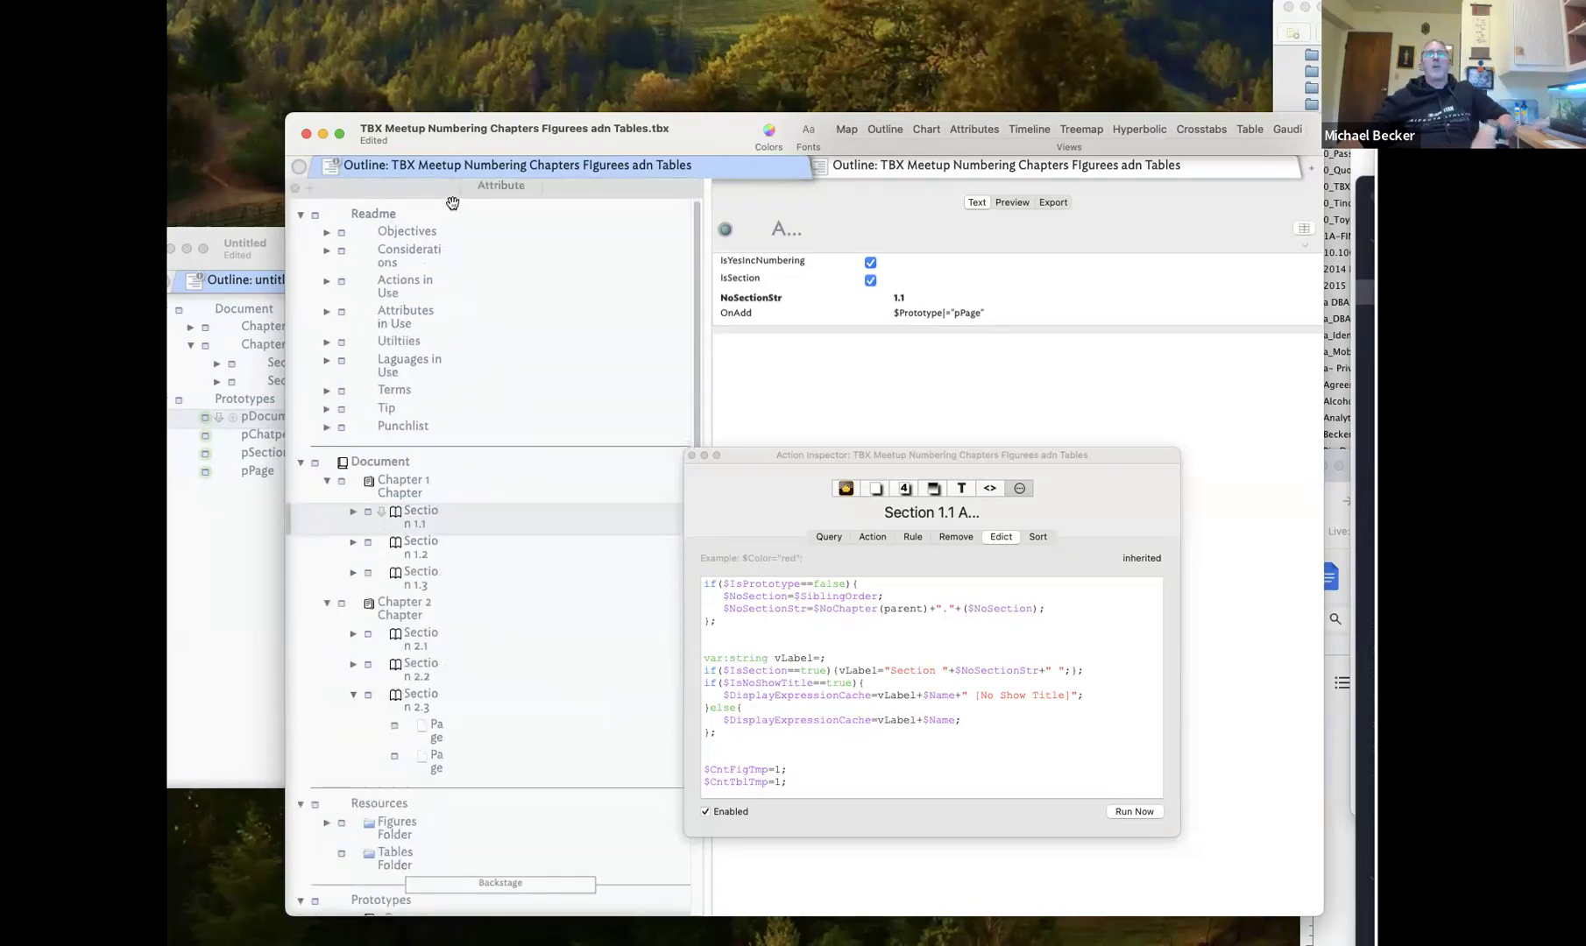
{"action": "left_click", "coordinate": [502, 183]}
{"action": "key", "text": "BackSpace"}
{"action": "type", "text": "SiblingOrder"}
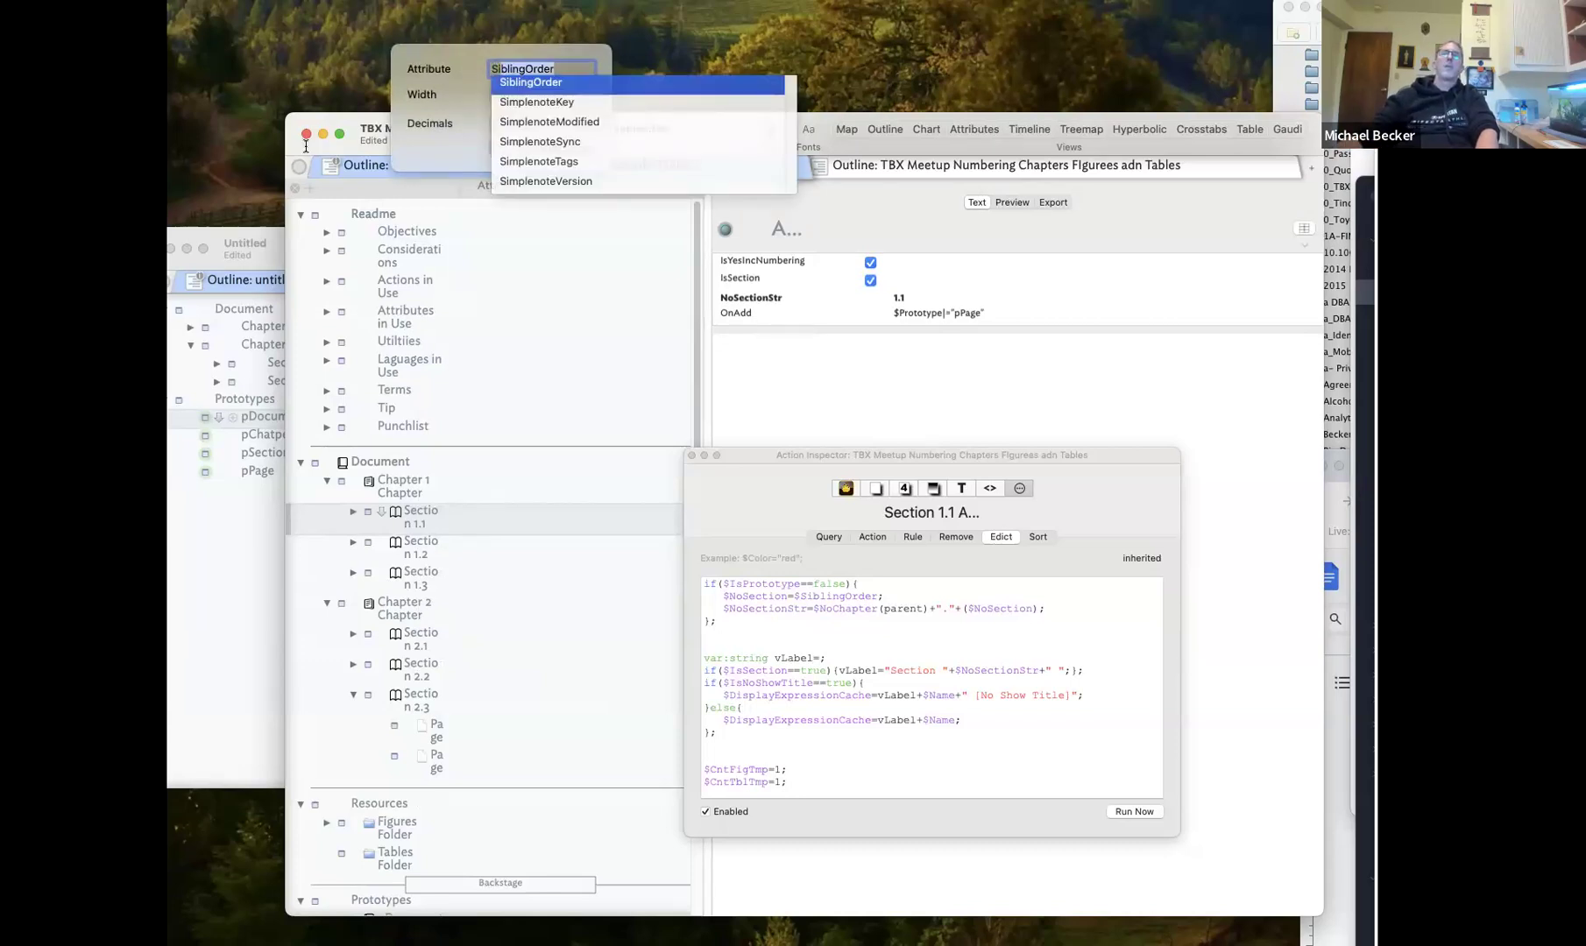
{"action": "key", "text": "Return"}
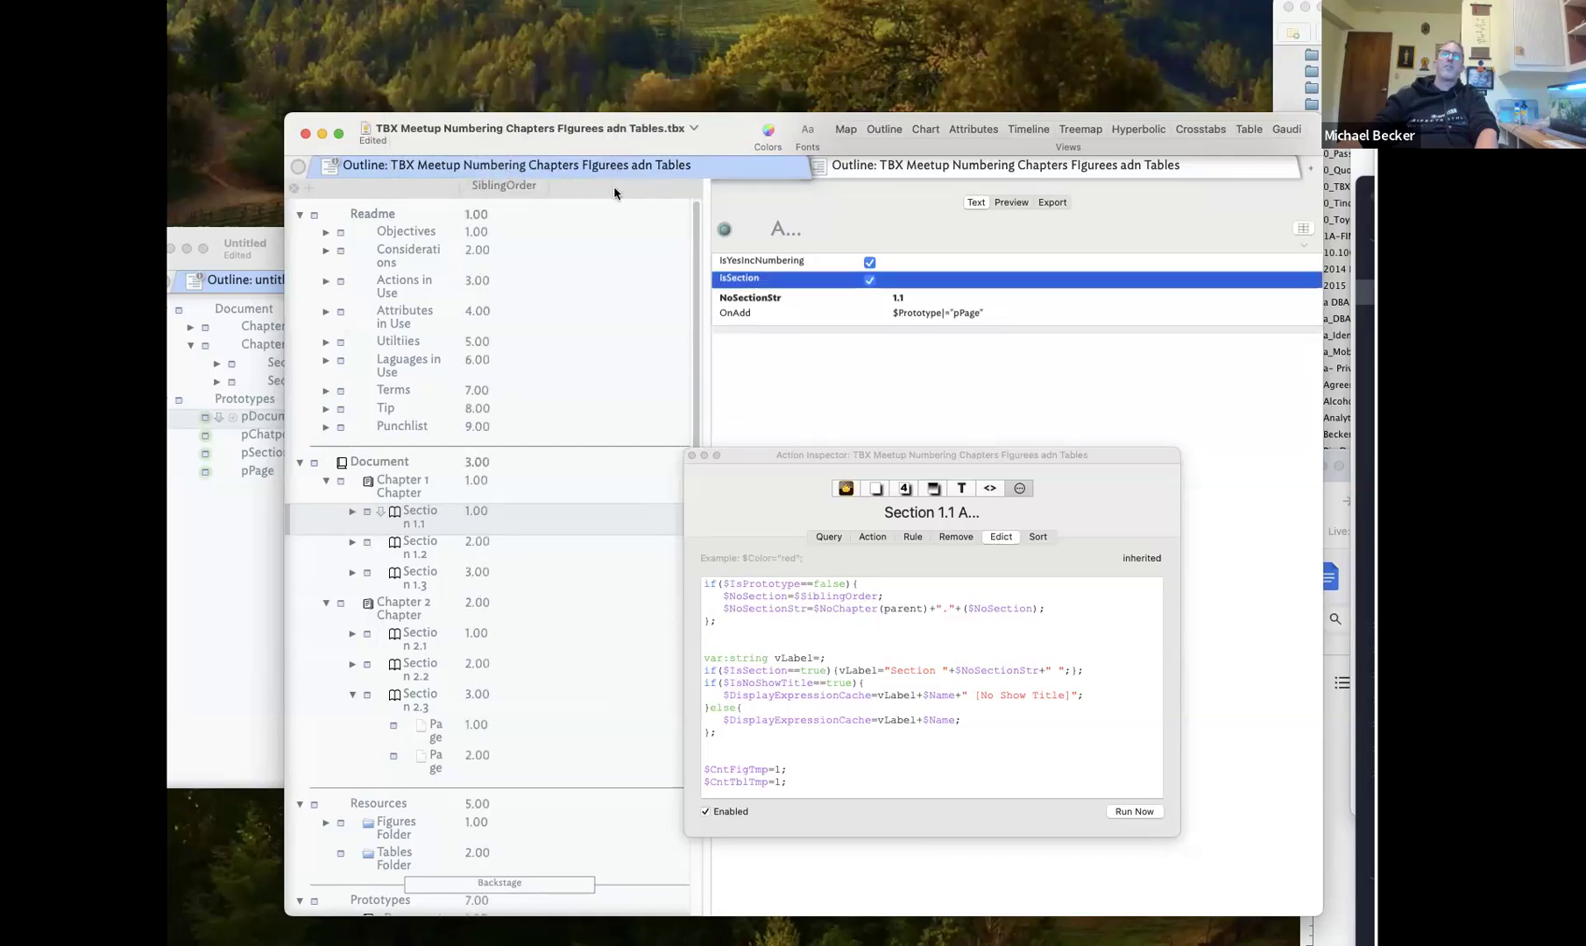
{"action": "left_click_drag", "start_coordinate": [461, 187], "coordinate": [538, 187]}
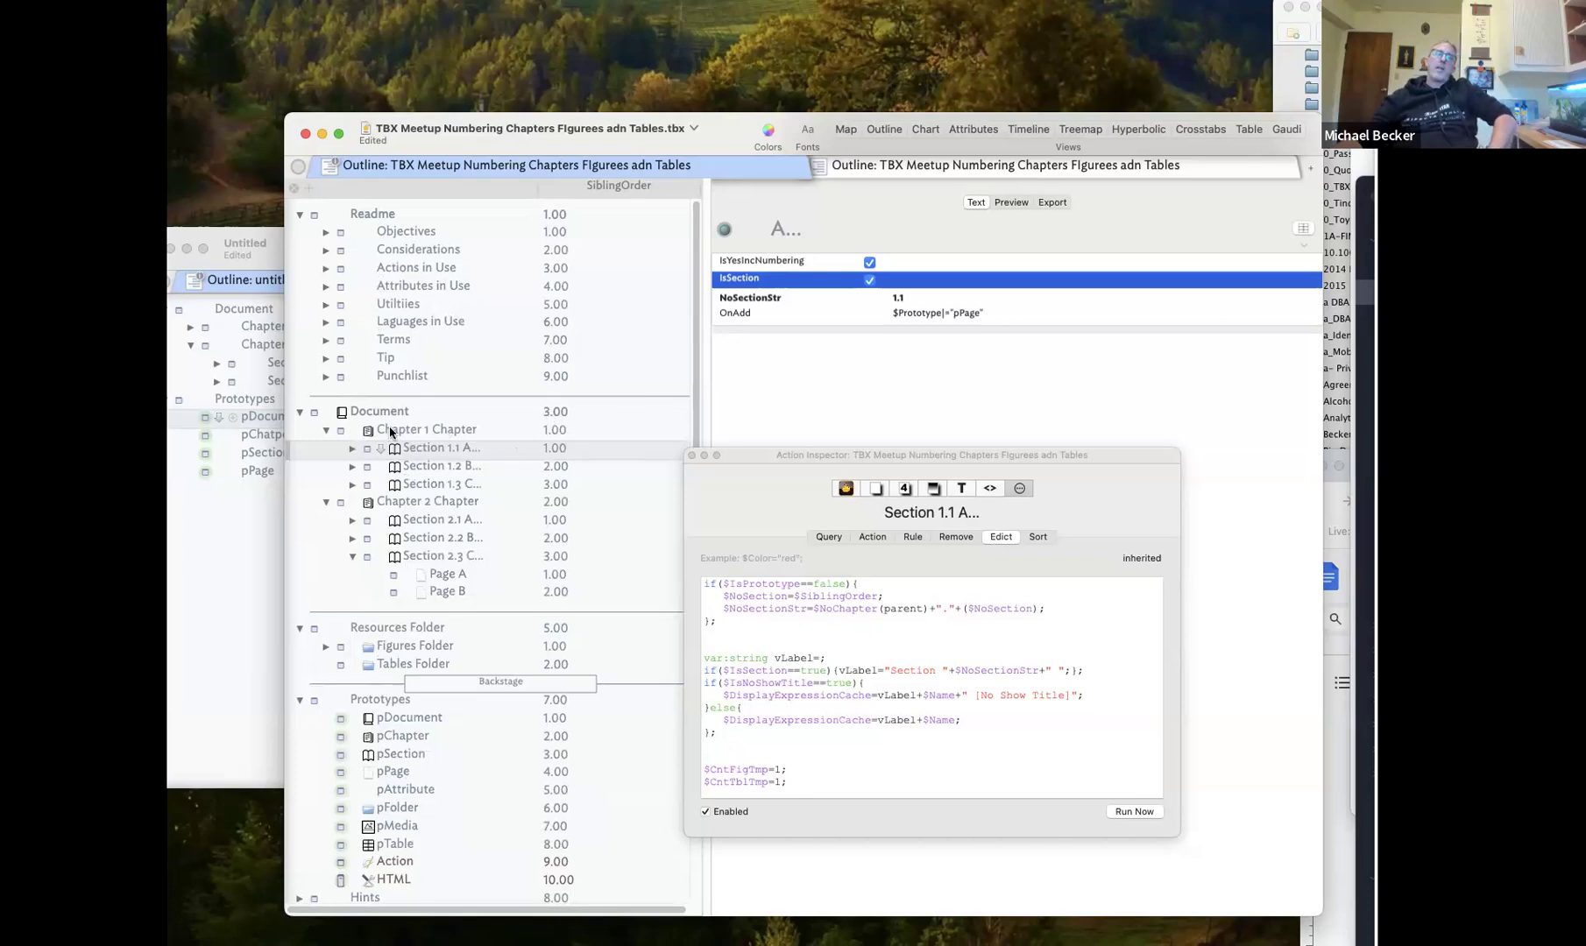
Collapse Readme and Document, and examine how SiblingOrder counts the top-level notes and the separators between them
{"action": "left_click", "coordinate": [300, 214]}
{"action": "left_click", "coordinate": [301, 249]}
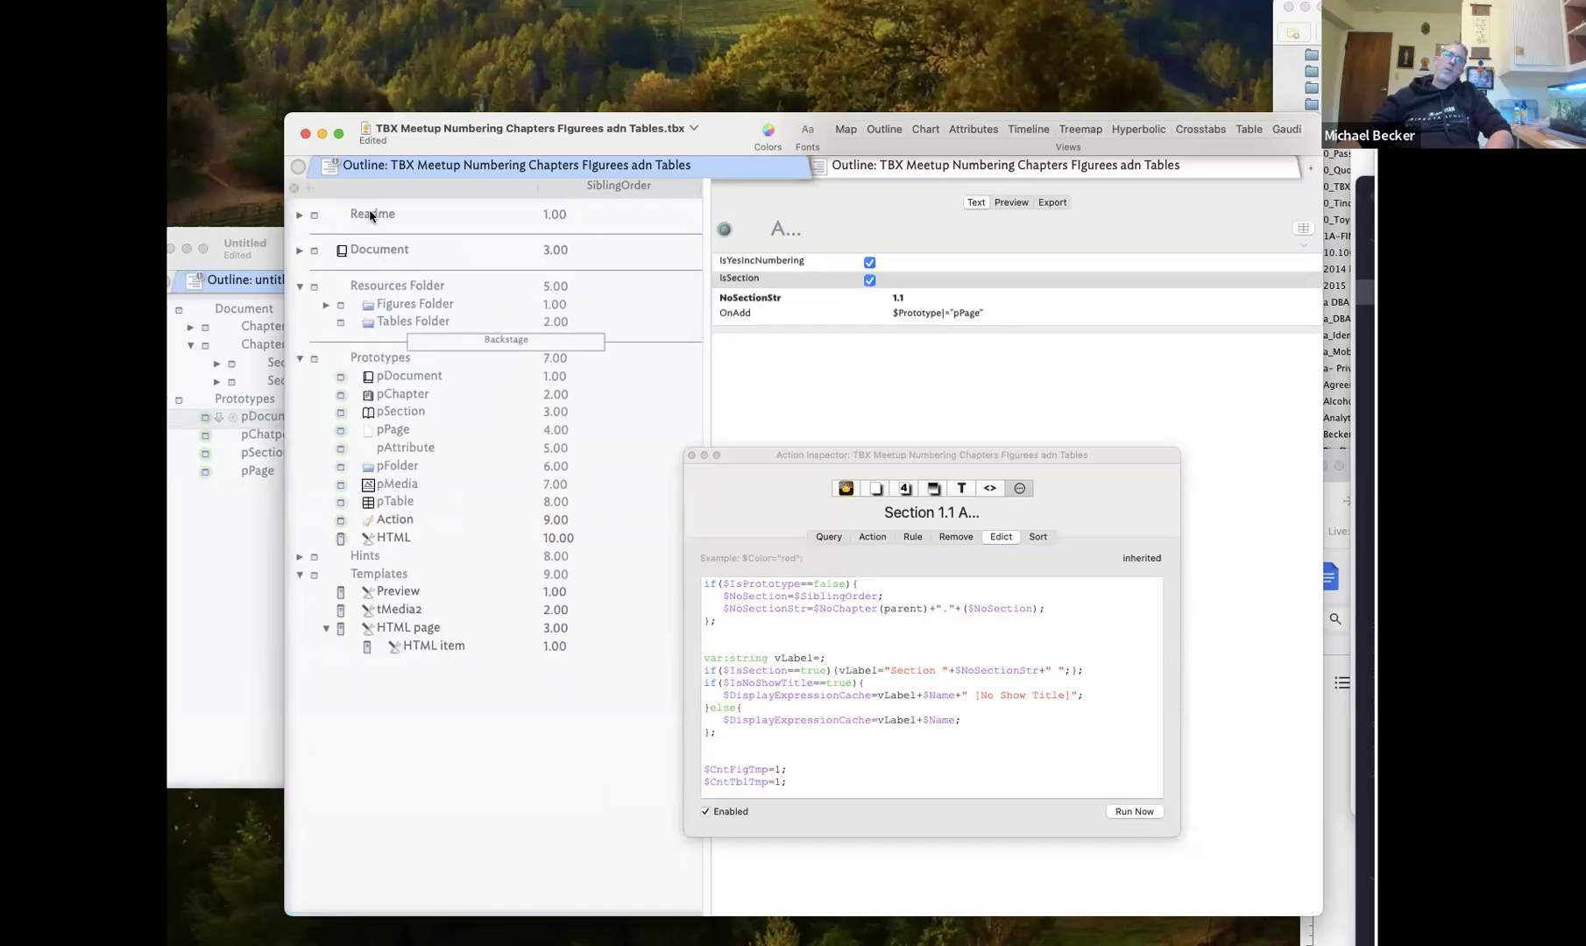
{"action": "left_click", "coordinate": [454, 236]}
{"action": "left_click", "coordinate": [388, 252]}
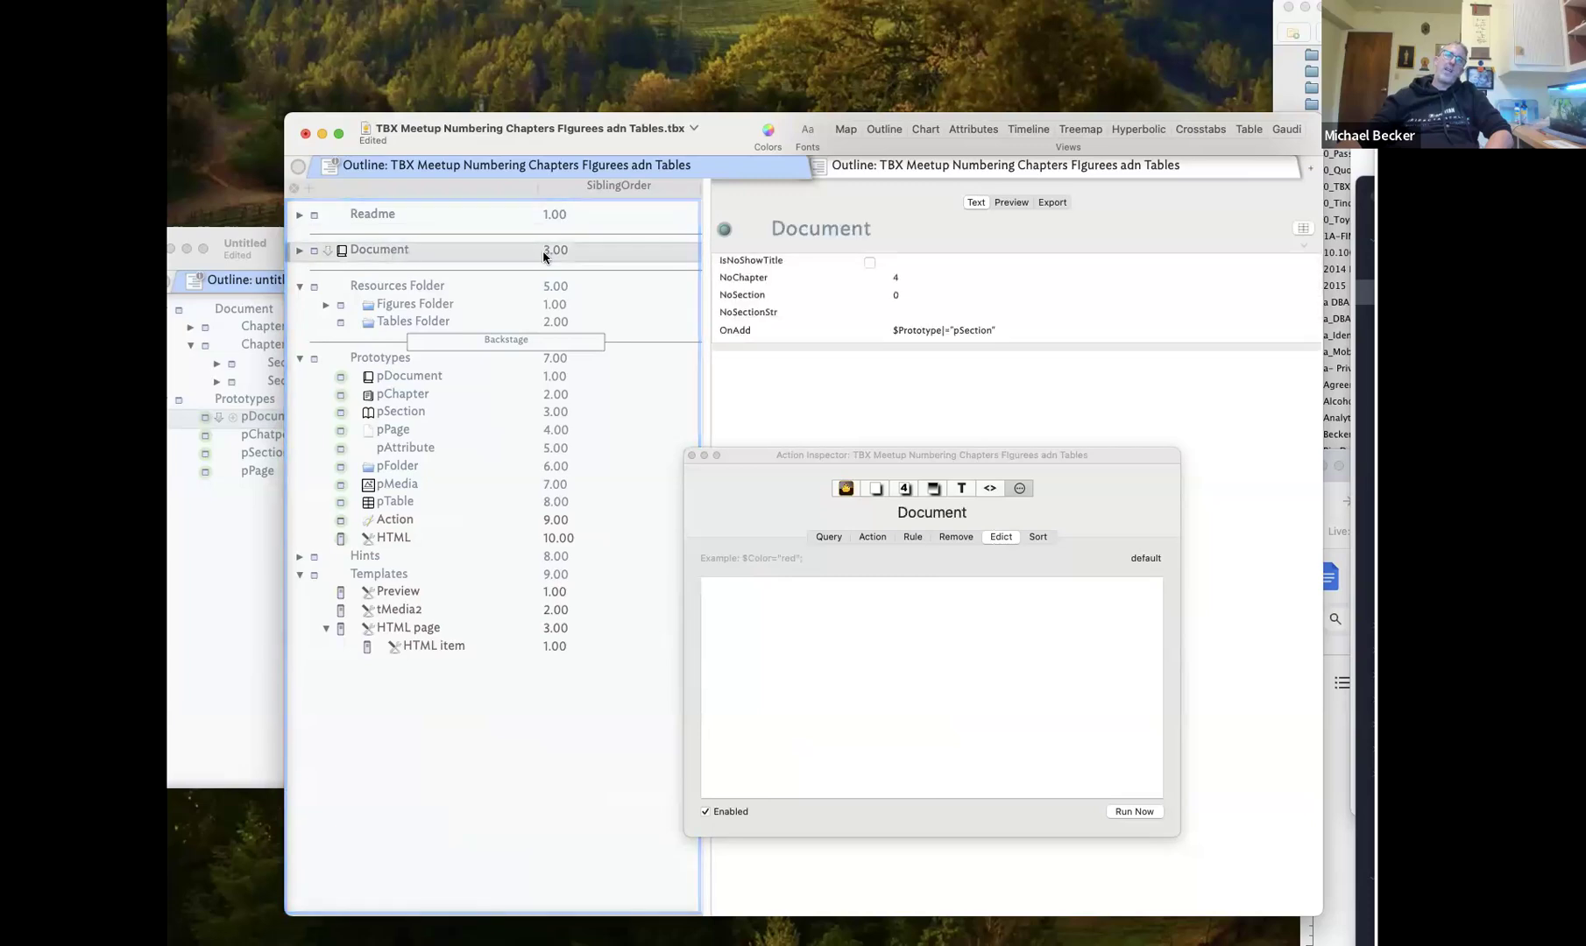
{"action": "left_click", "coordinate": [436, 272]}
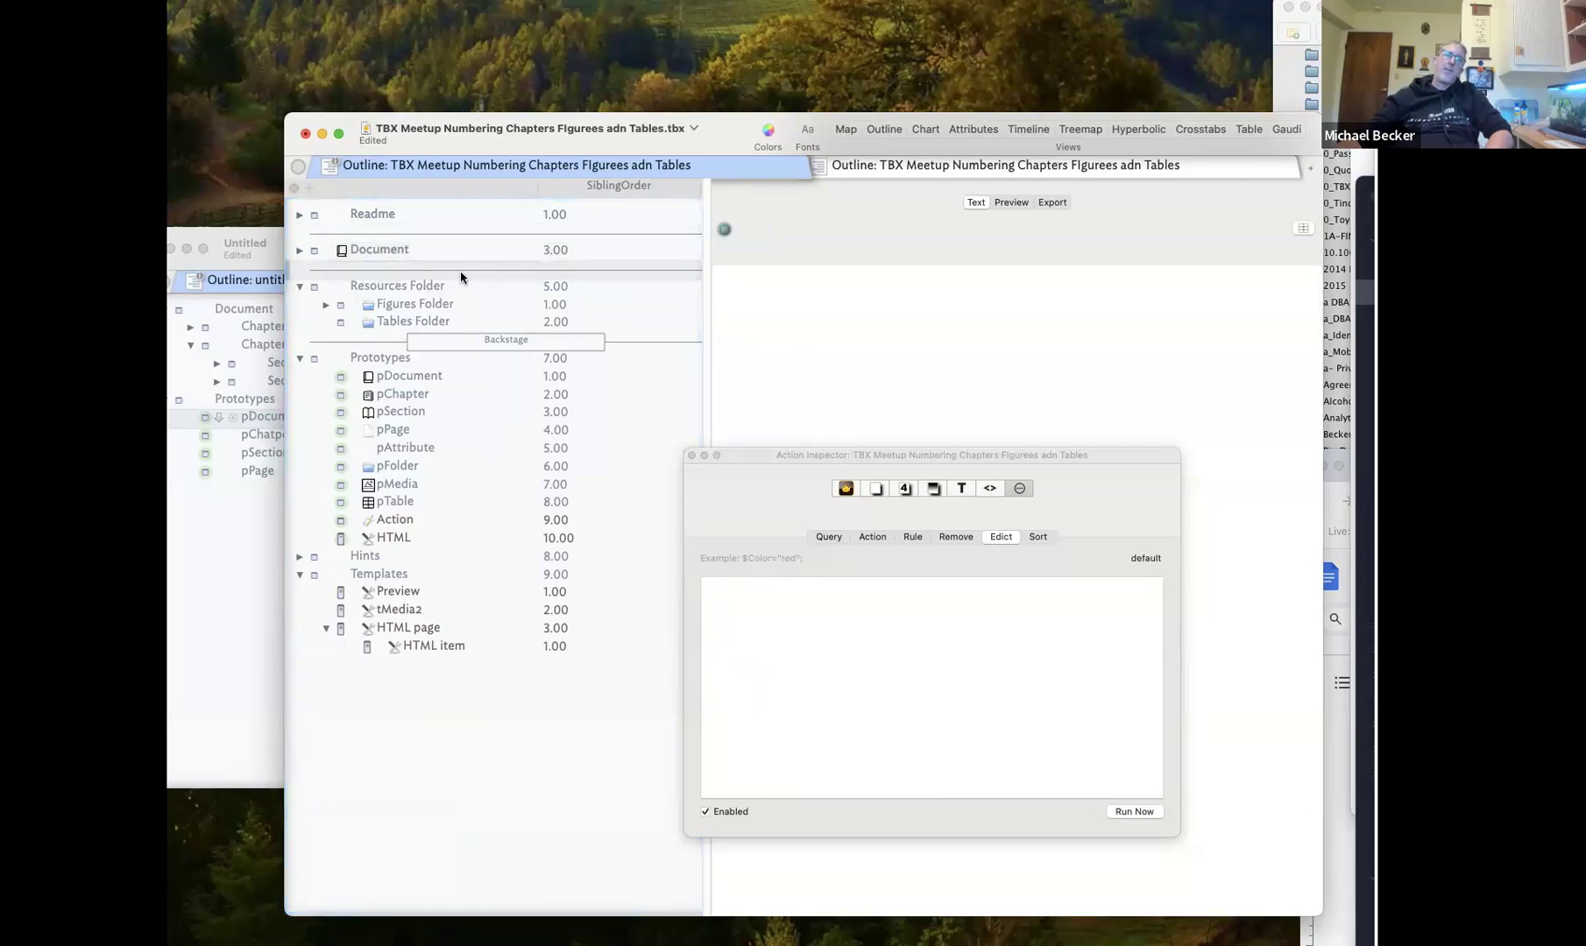
{"action": "left_click", "coordinate": [395, 287]}
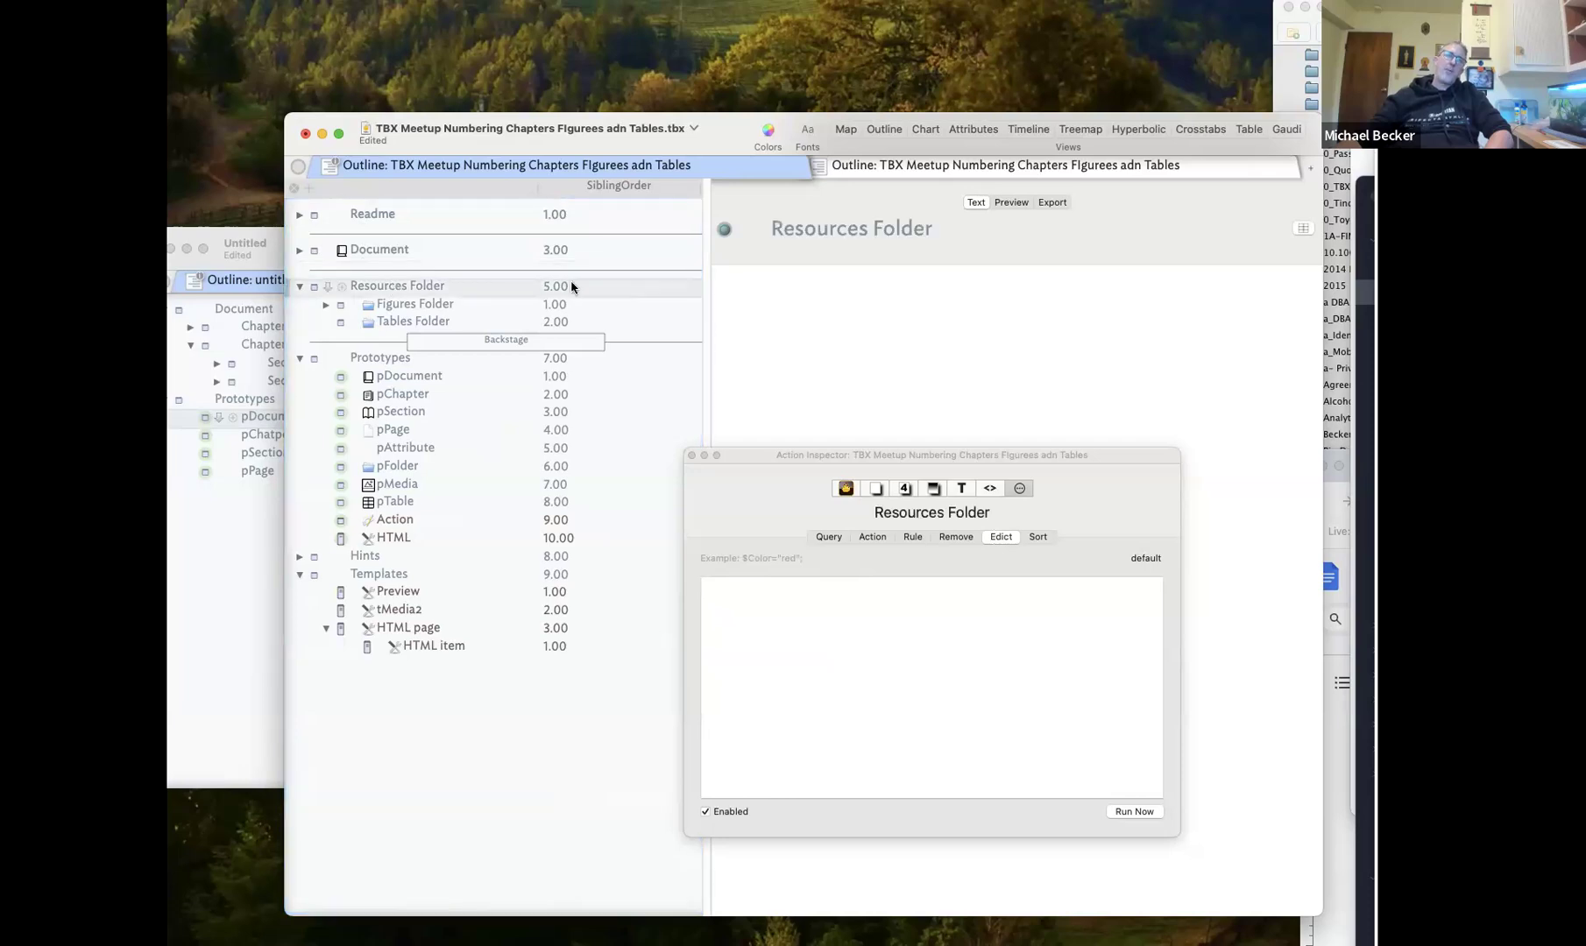
Expand Document and examine the SiblingOrder of its two chapters and of the sections inside them
{"action": "left_click", "coordinate": [299, 251]}
{"action": "left_click", "coordinate": [399, 256]}
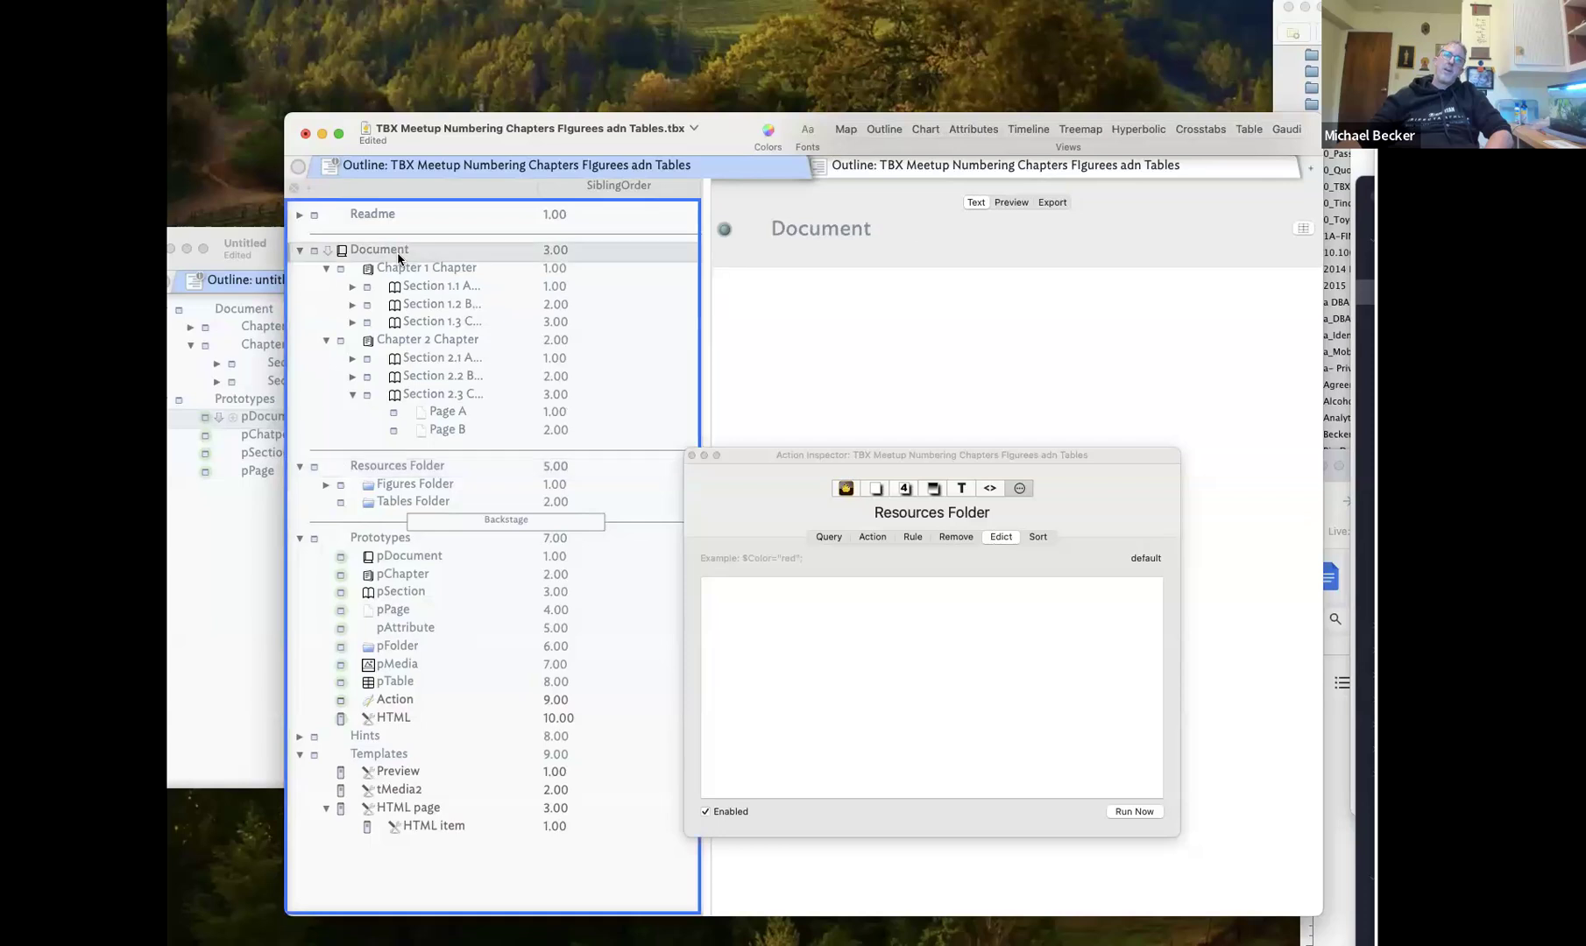
{"action": "left_click", "coordinate": [392, 268]}
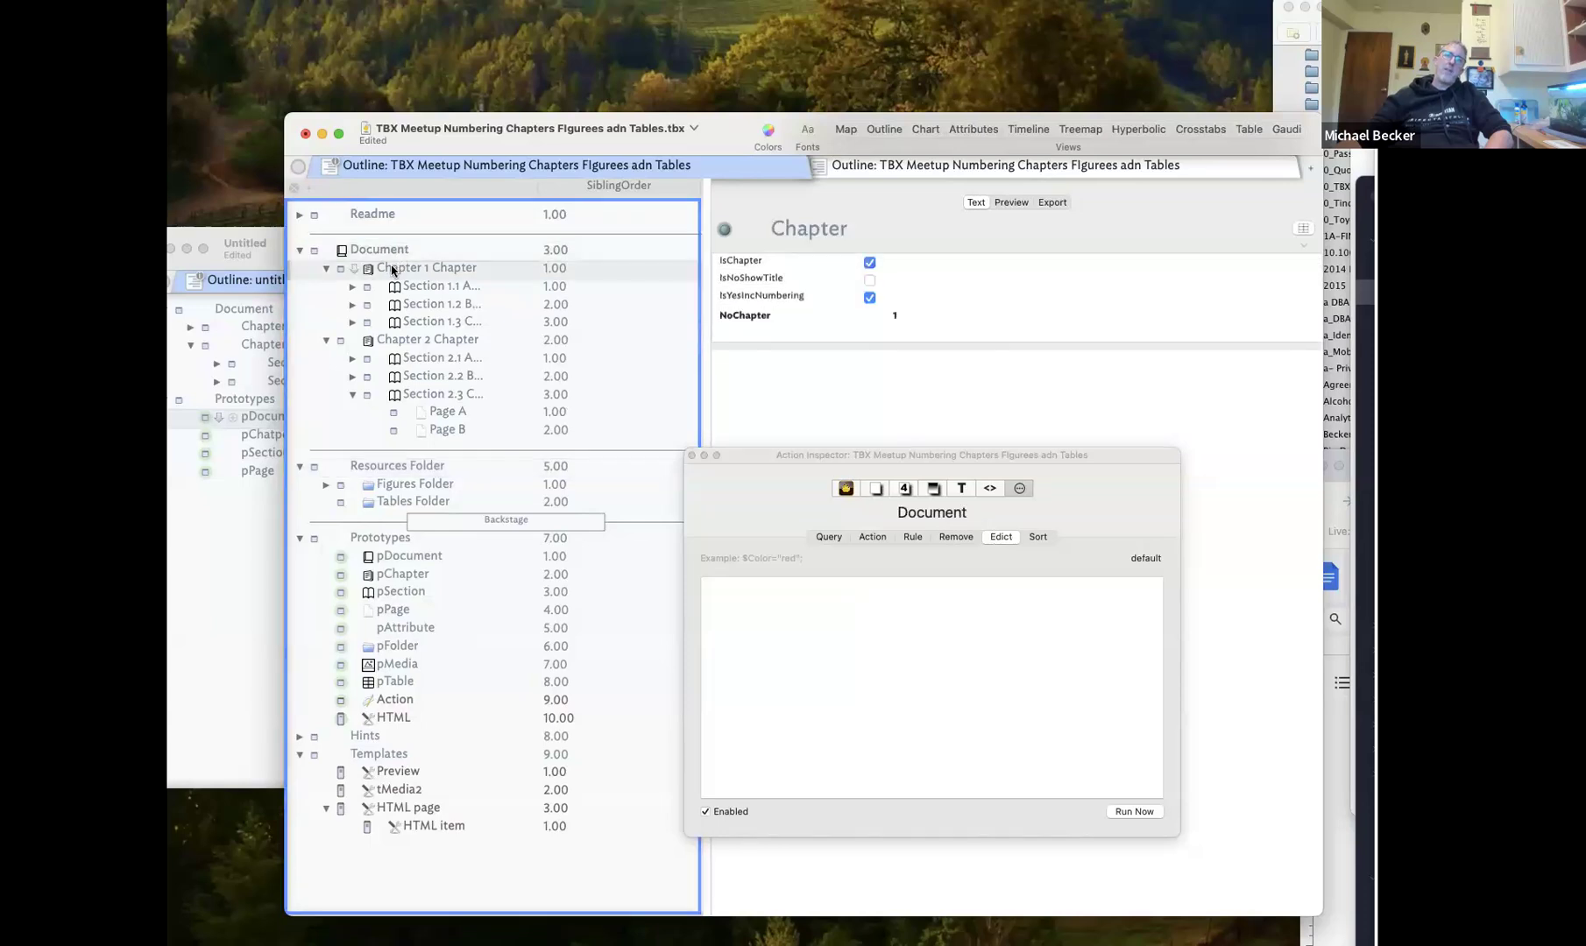
{"action": "left_click", "coordinate": [325, 268]}
{"action": "left_click", "coordinate": [325, 287]}
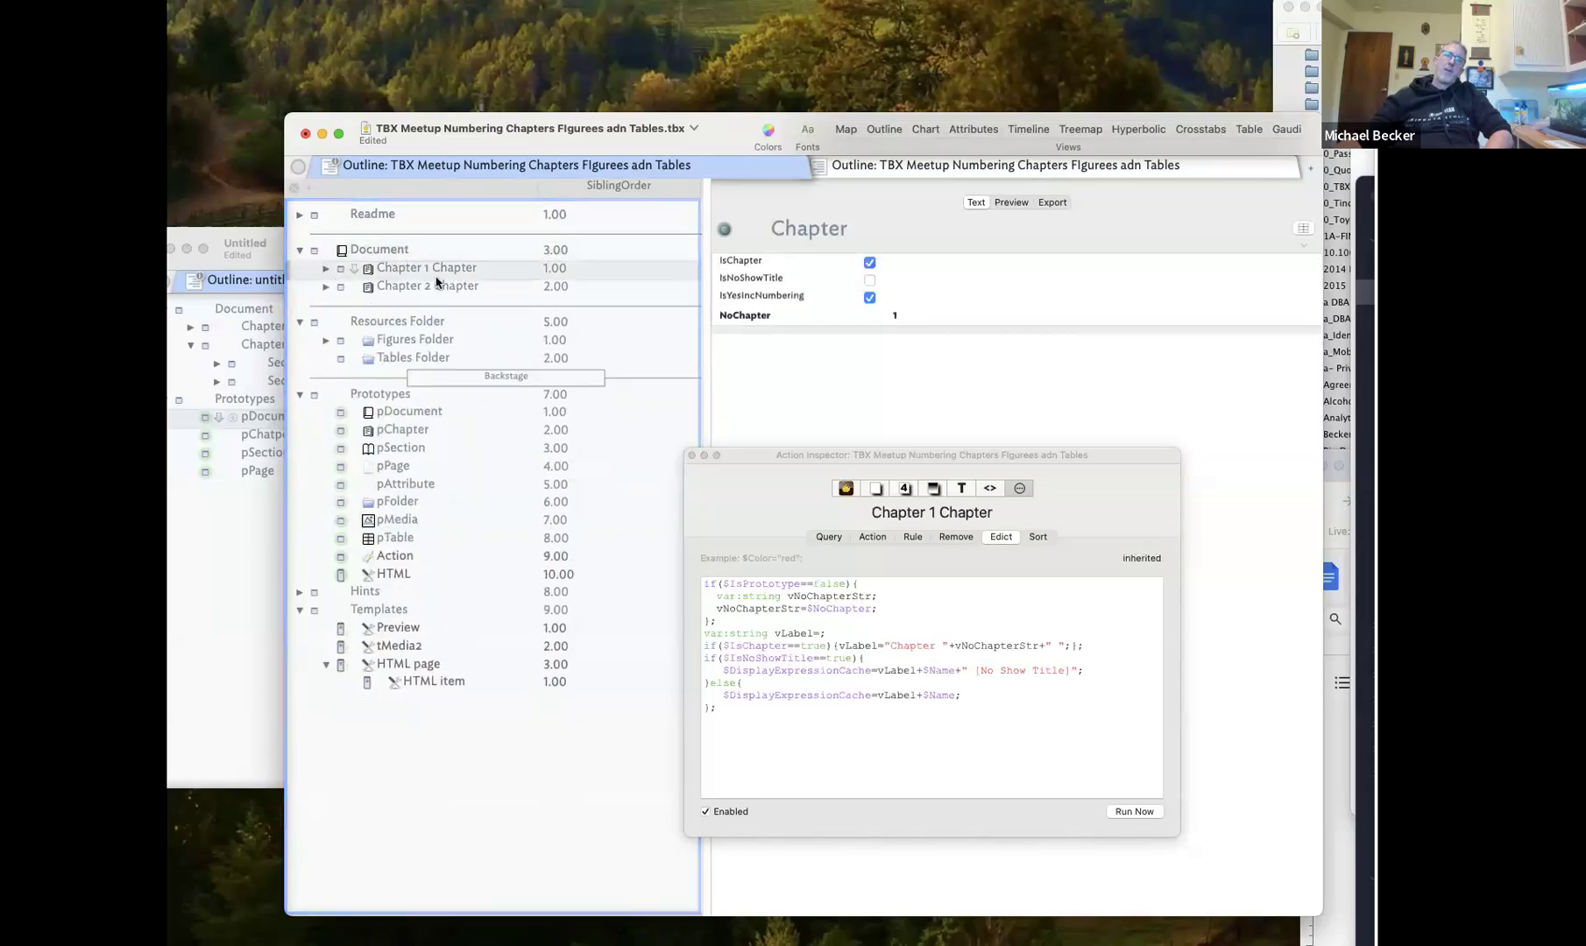
{"action": "left_click", "coordinate": [325, 268]}
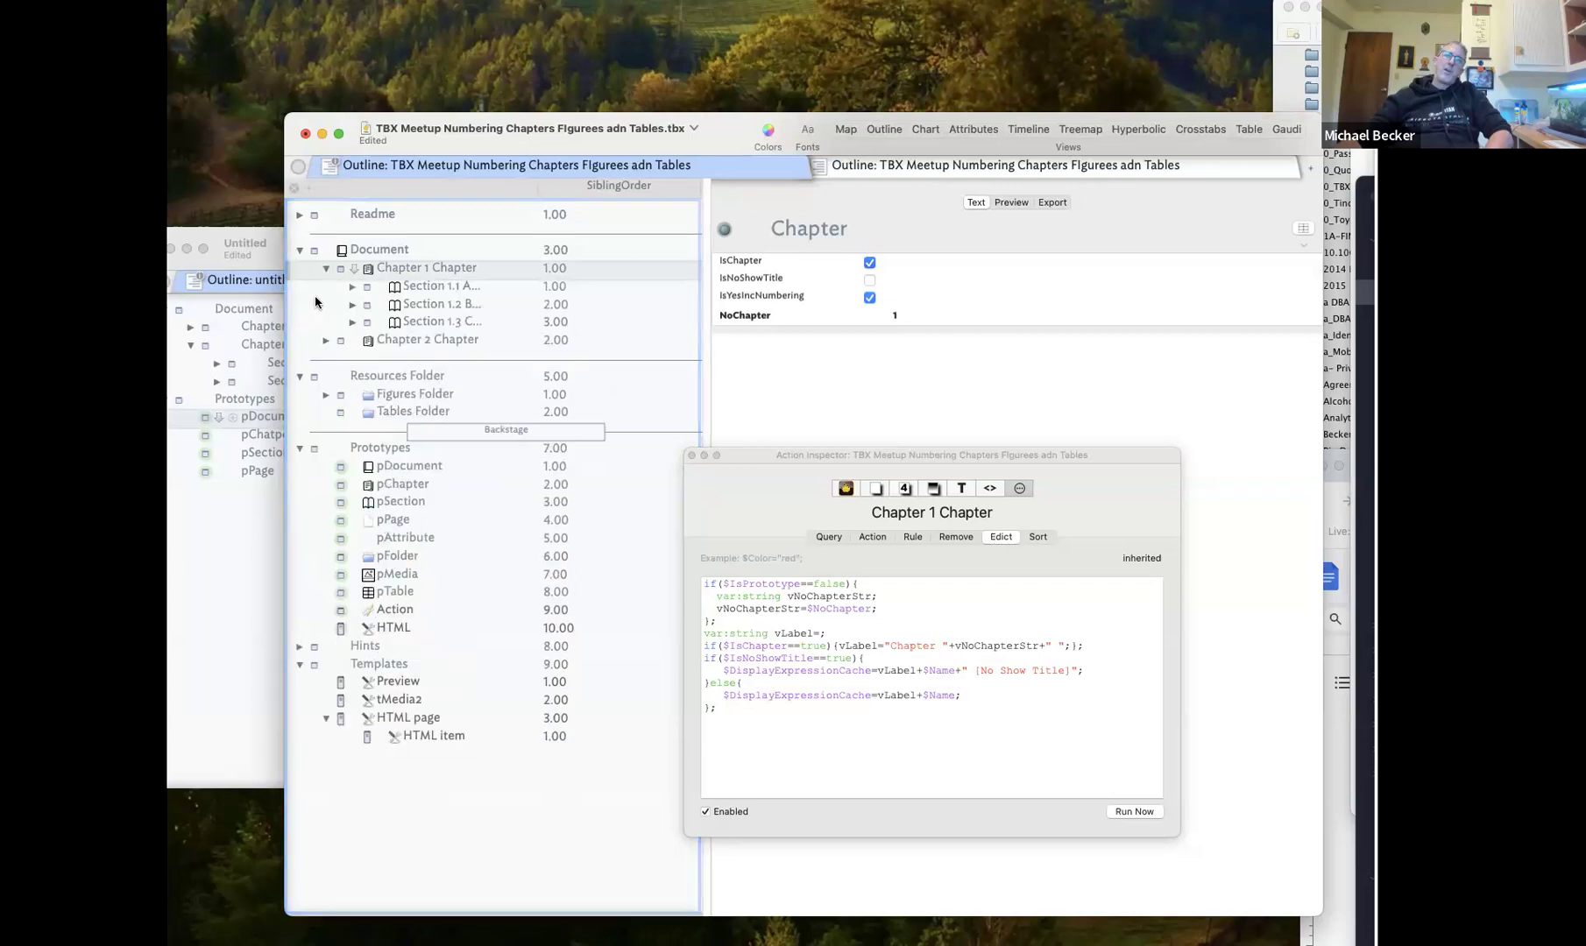
{"action": "left_click", "coordinate": [326, 340]}
{"action": "left_click", "coordinate": [408, 289]}
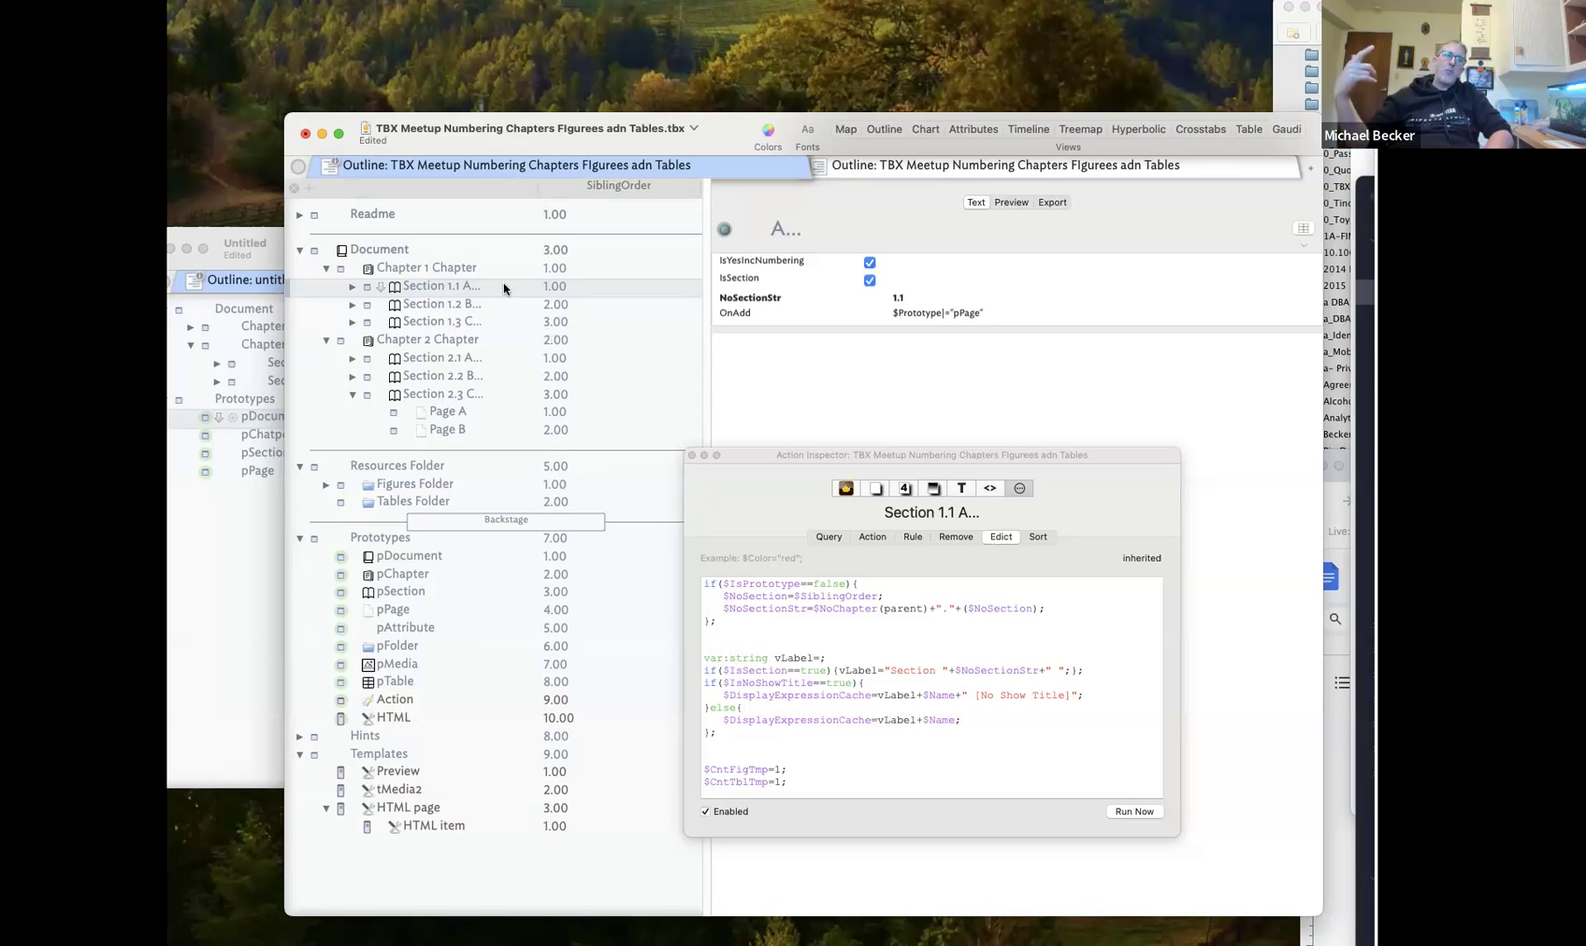
Compare the edict code and displayed attributes of Chapter 1 with those of Section 1.1
{"action": "left_click", "coordinate": [457, 268]}
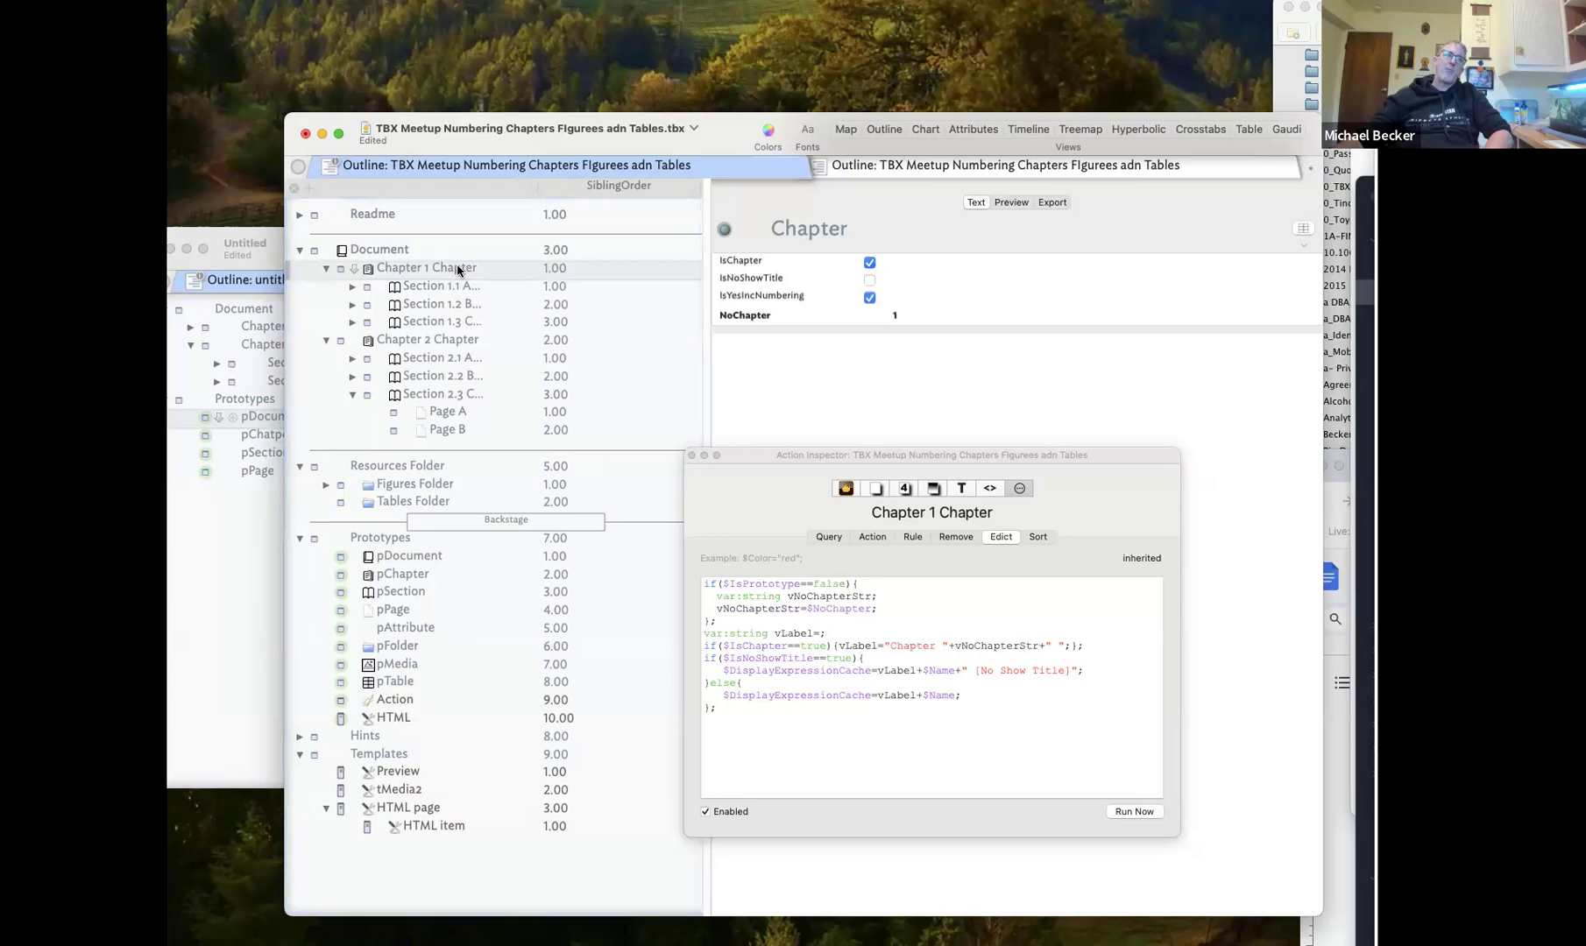
{"action": "left_click", "coordinate": [449, 287]}
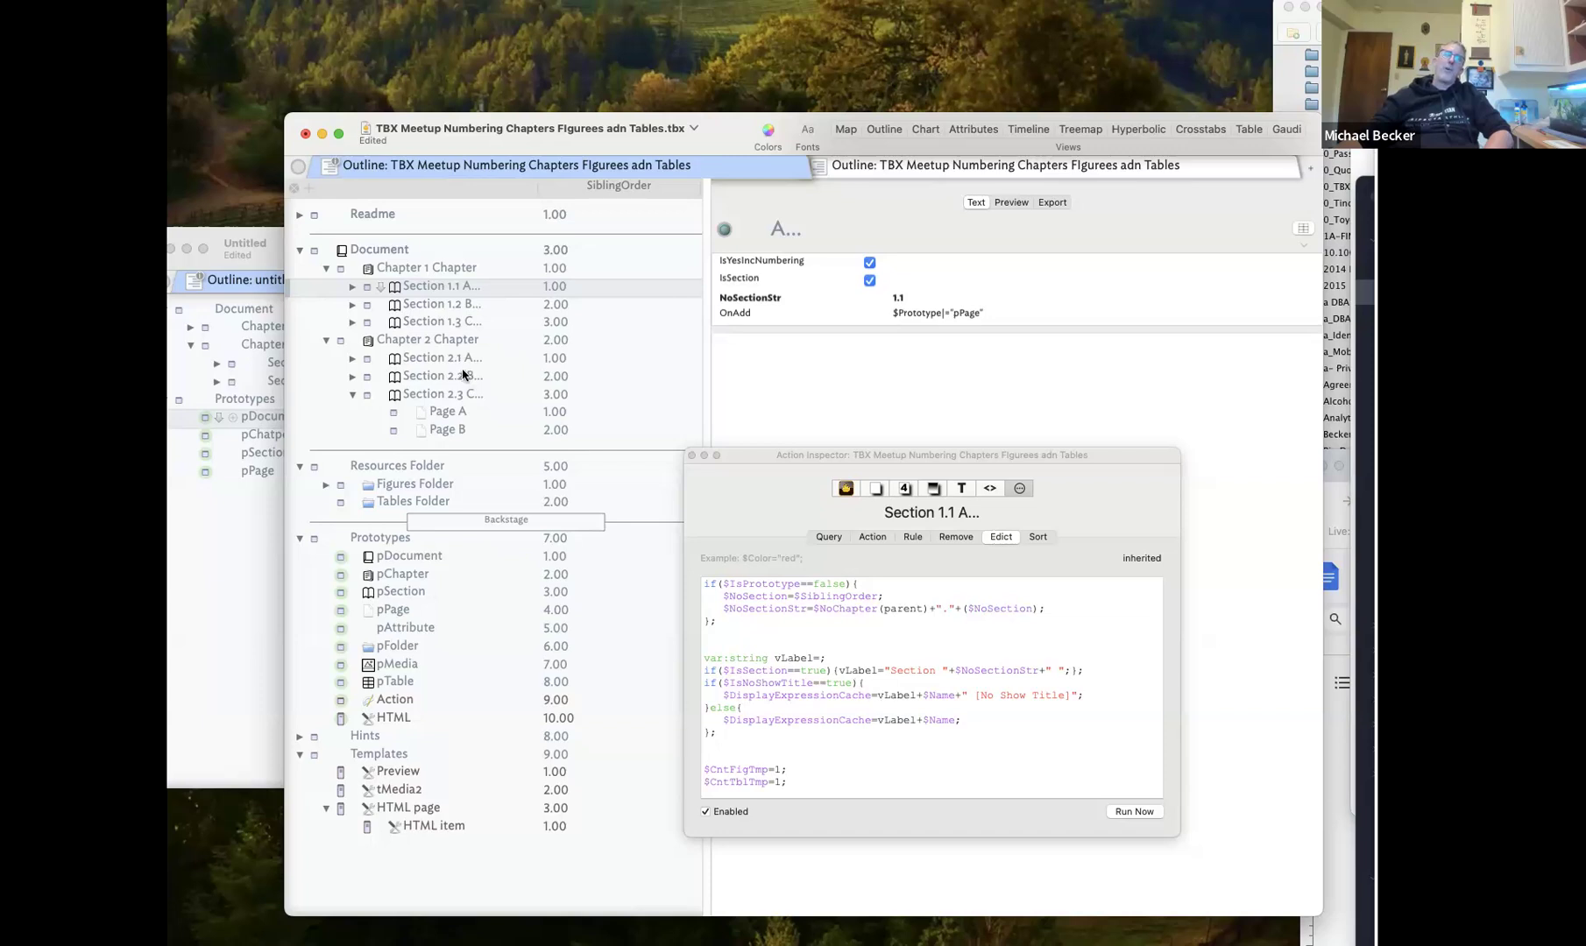
Move section B ahead of section A in Chapter 1 to test the numbering, and return it to second place
{"action": "left_click", "coordinate": [425, 309]}
{"action": "left_click_drag", "start_coordinate": [436, 310], "coordinate": [441, 285]}
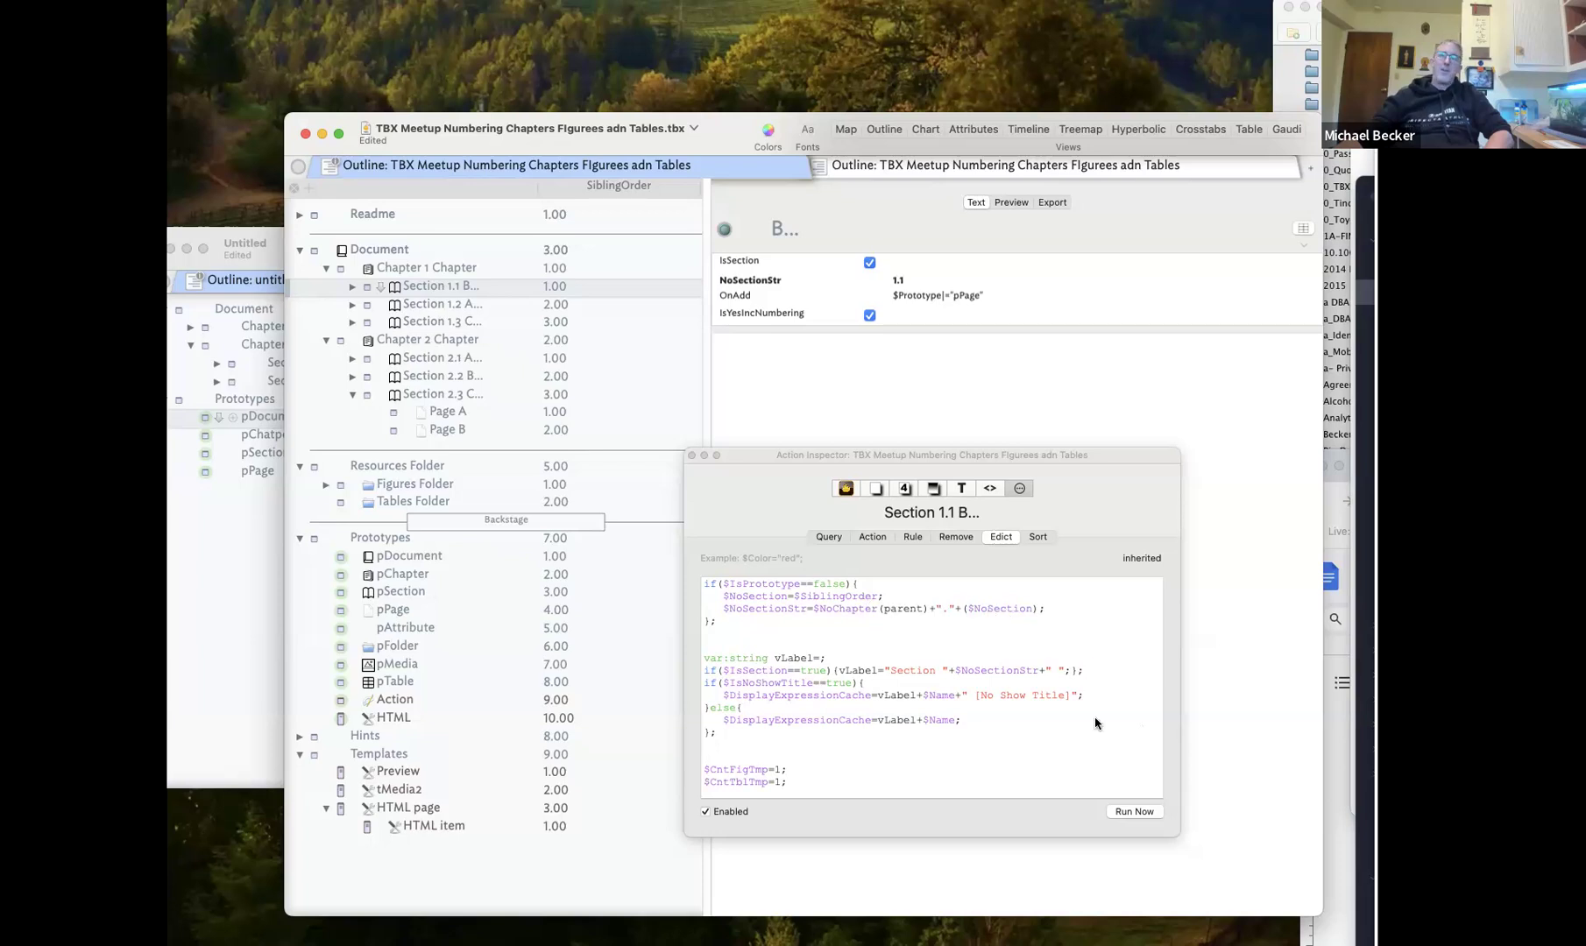
{"action": "left_click_drag", "start_coordinate": [441, 295], "coordinate": [412, 326]}
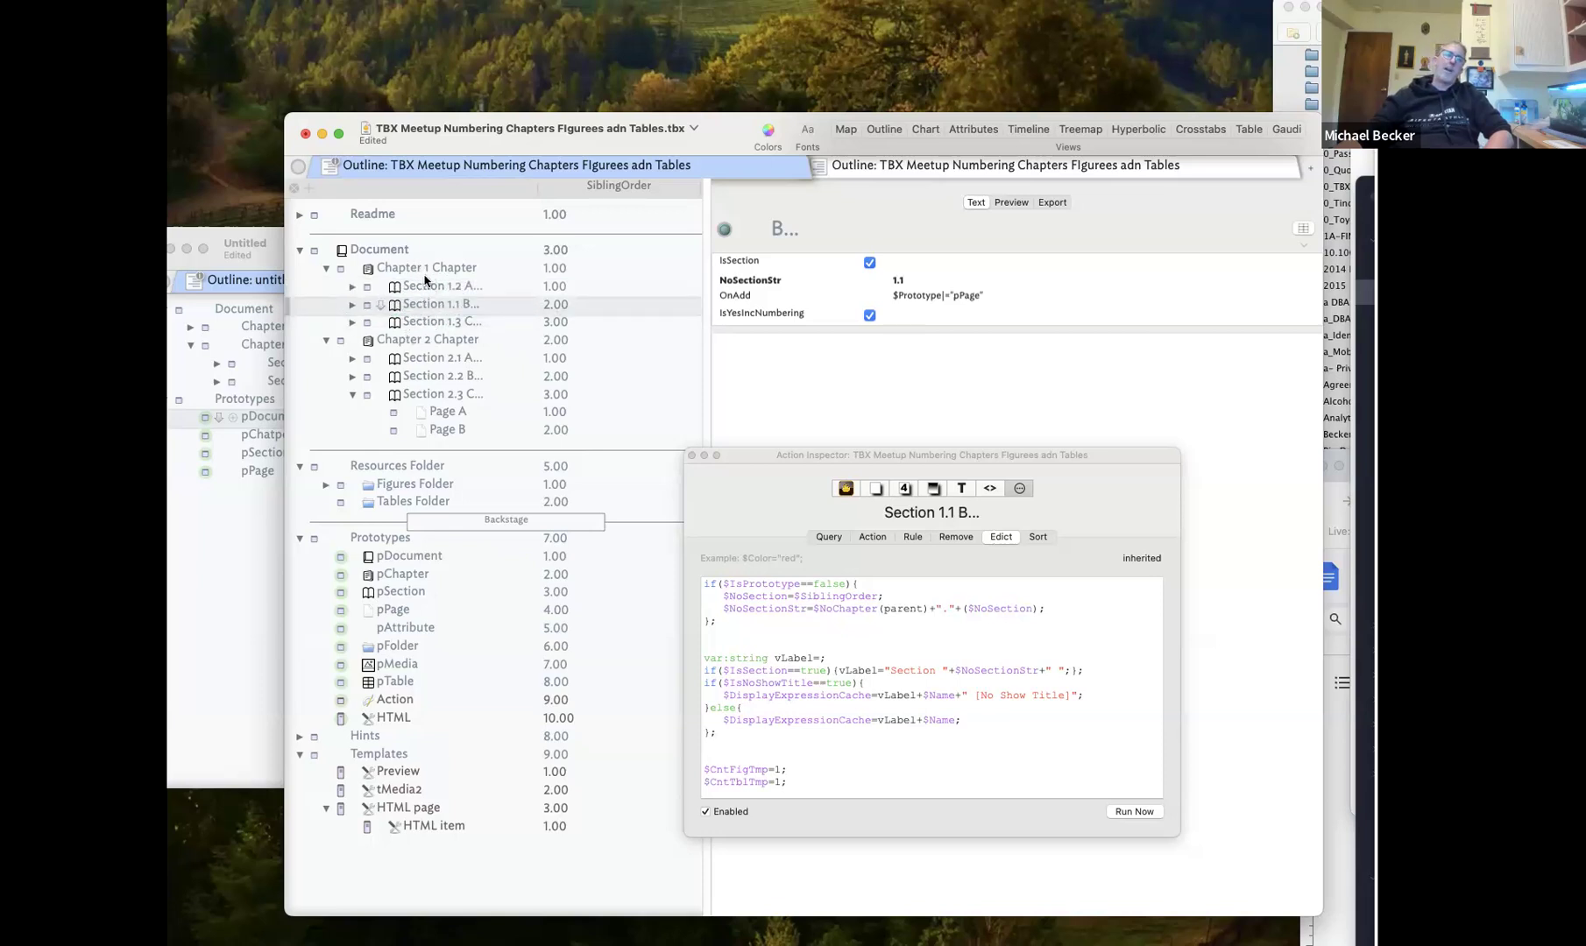
Widen the note name column slightly and inspect the $NoSectionStr value in the HTML item template's export code
{"action": "left_click_drag", "start_coordinate": [532, 183], "coordinate": [572, 186]}
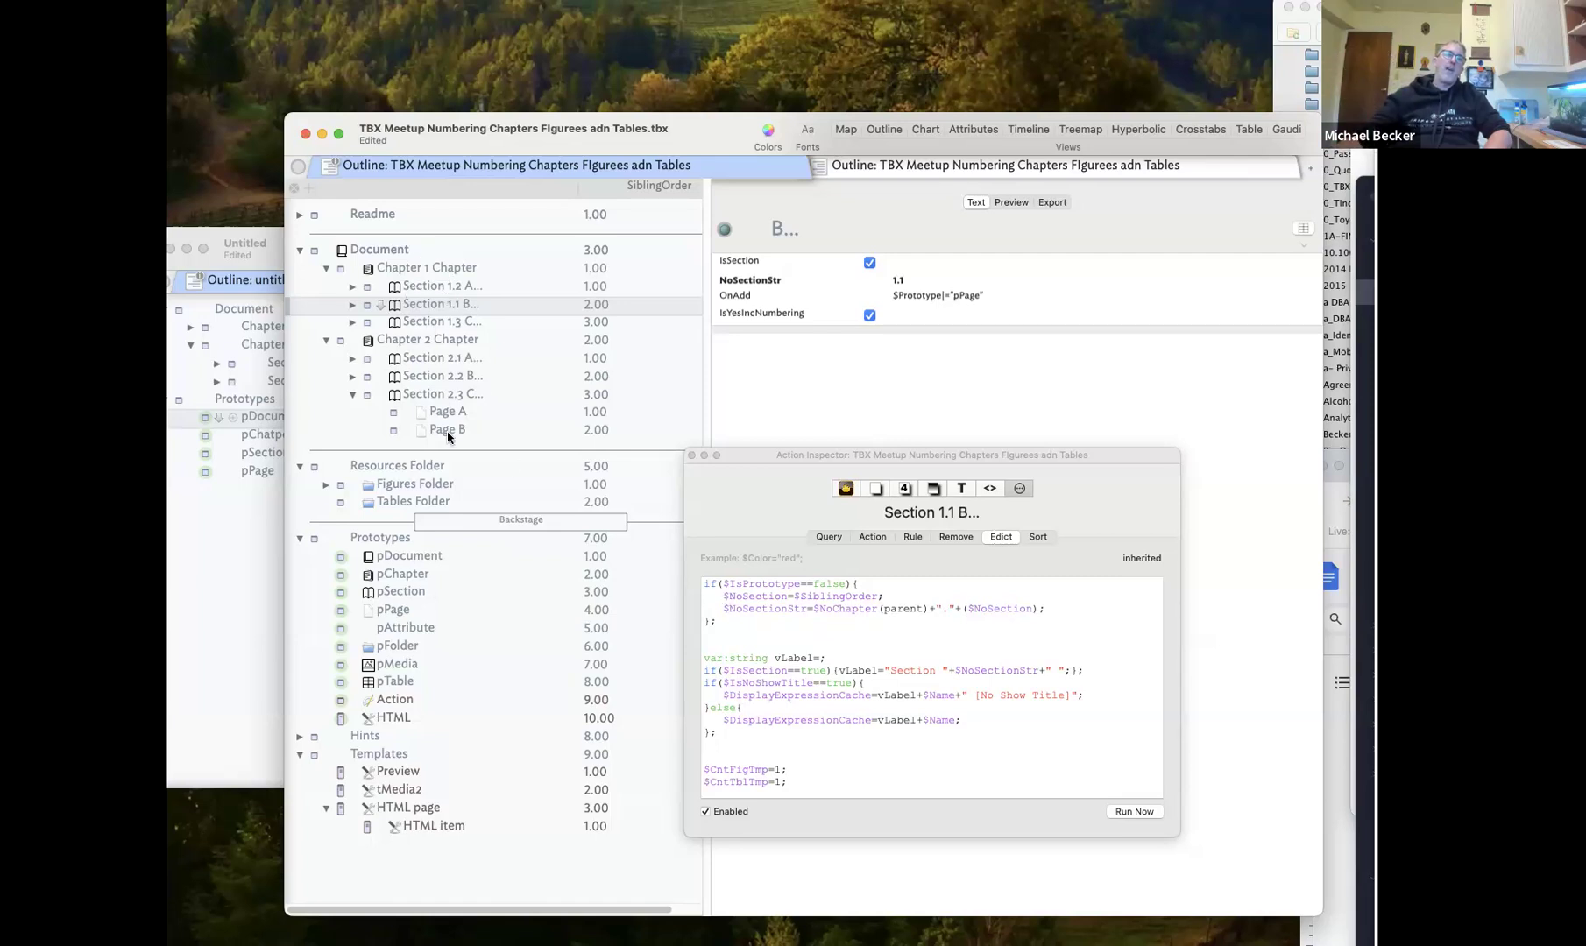
{"action": "left_click_drag", "start_coordinate": [771, 458], "coordinate": [1008, 532]}
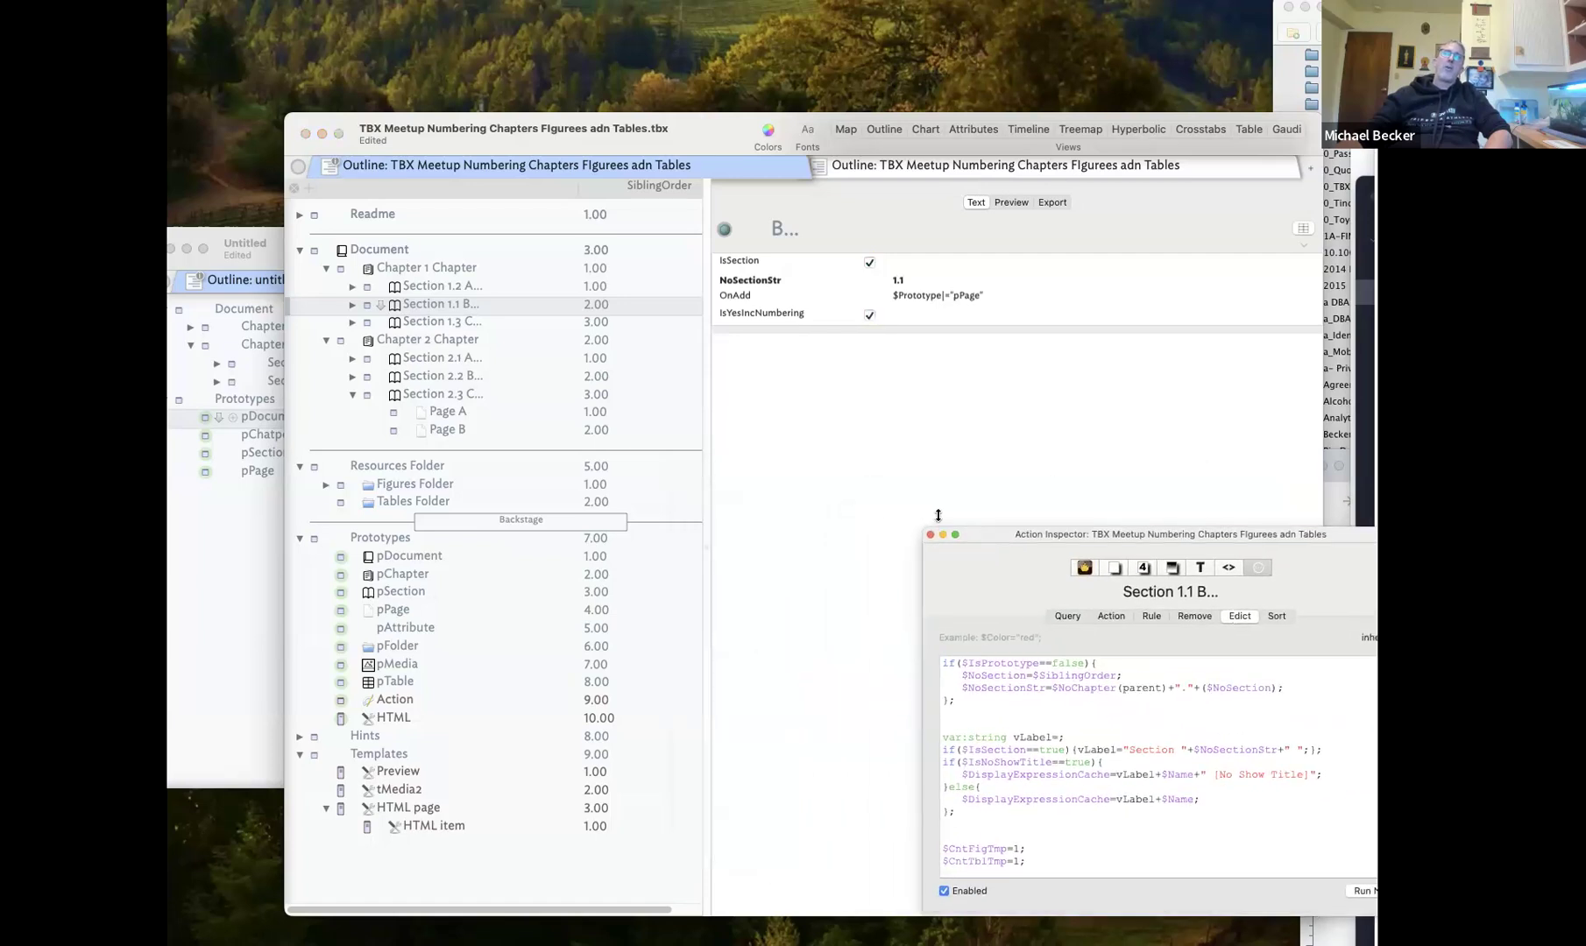
{"action": "left_click", "coordinate": [417, 827]}
{"action": "left_click", "coordinate": [786, 336]}
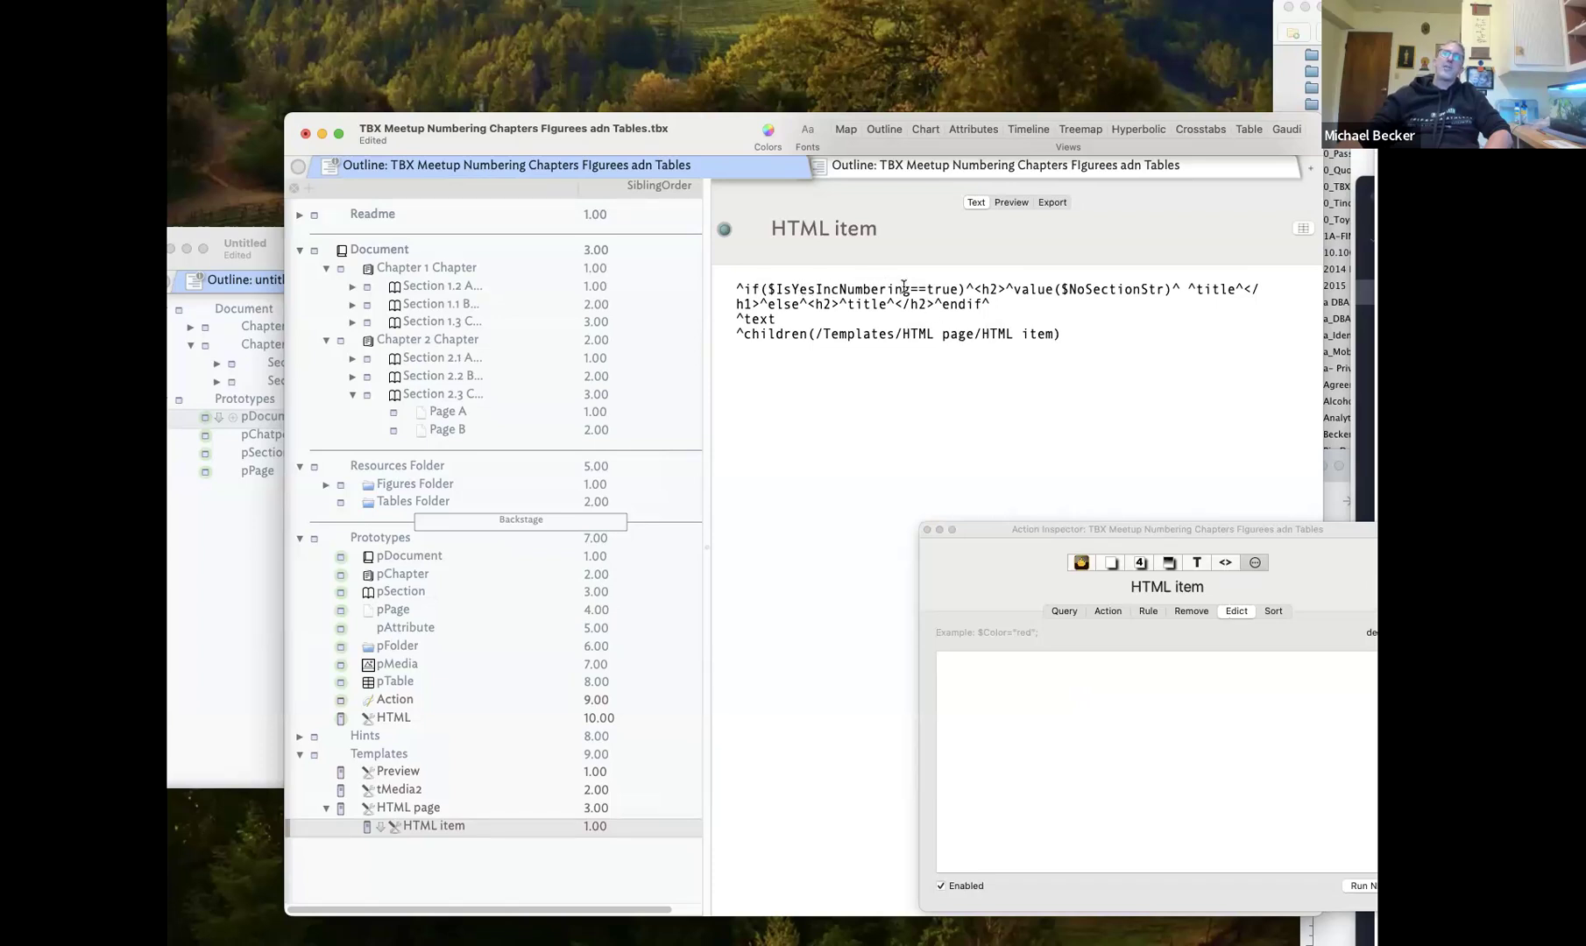
{"action": "left_click_drag", "start_coordinate": [1040, 289], "coordinate": [1175, 287]}
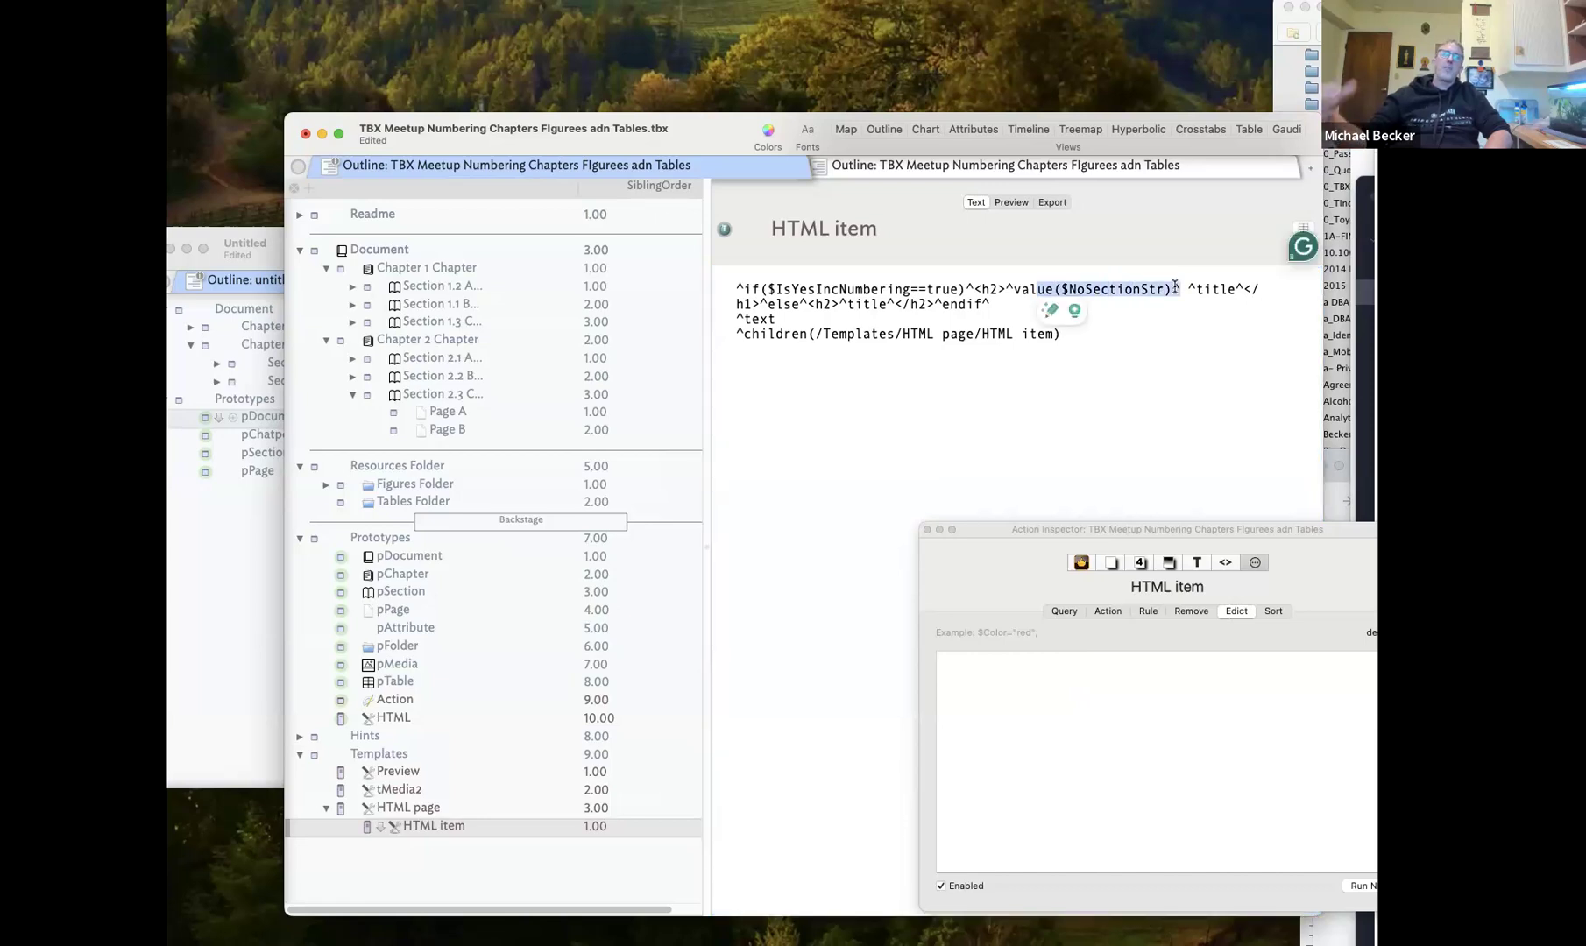
Check the displayed attributes of both chapters, and look at their rendered HTML previews
{"action": "left_click", "coordinate": [459, 273]}
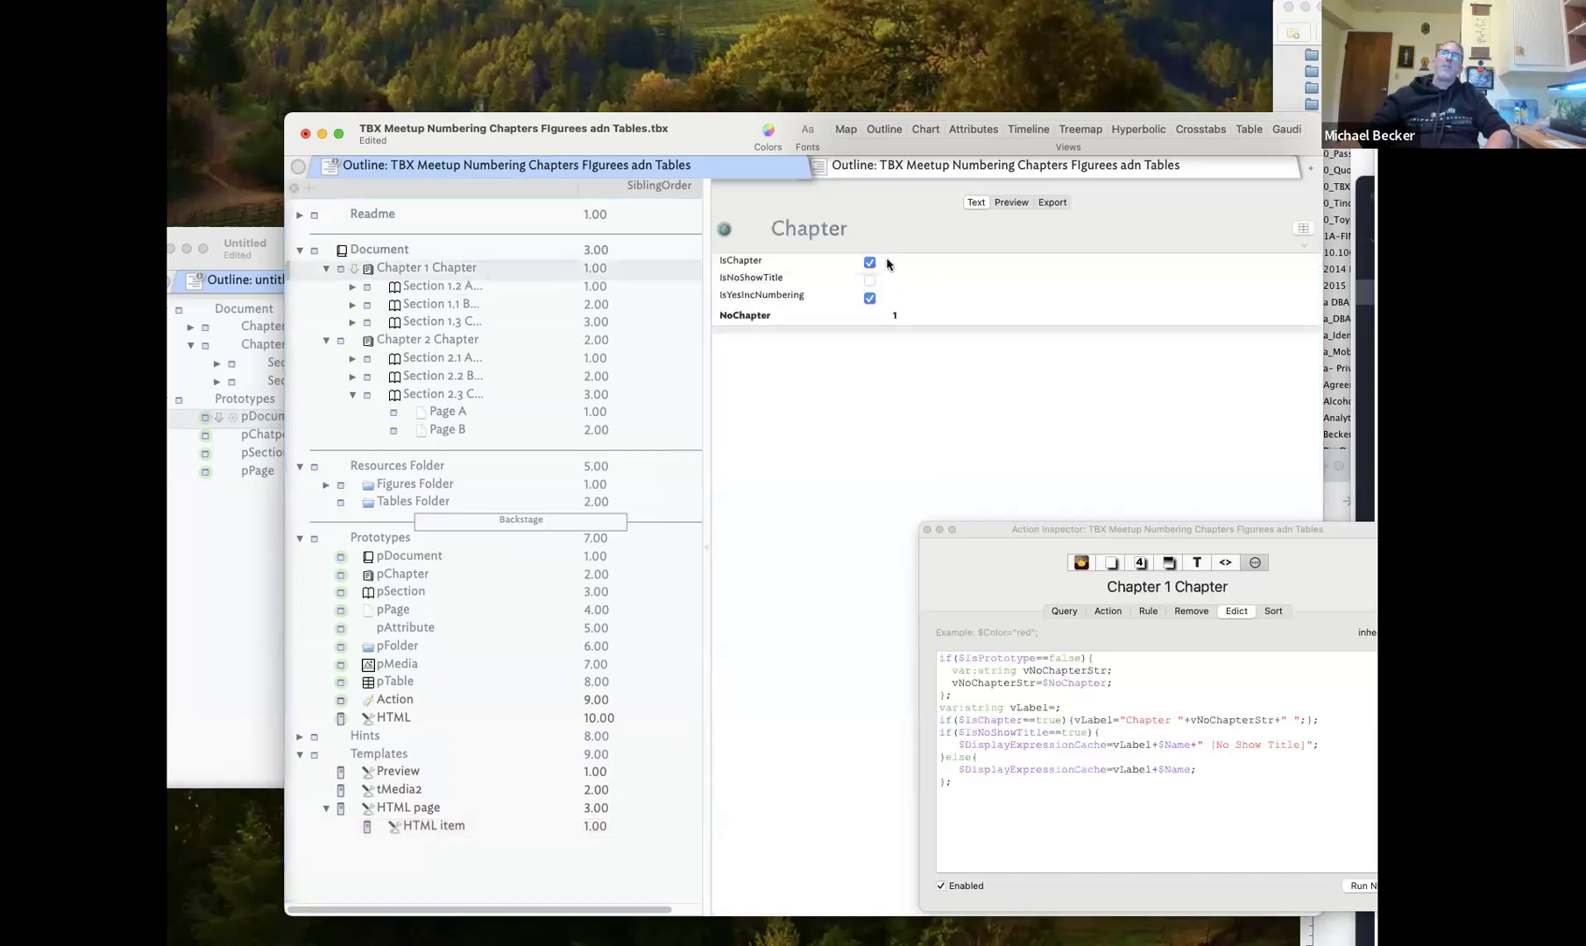
{"action": "left_click", "coordinate": [443, 341]}
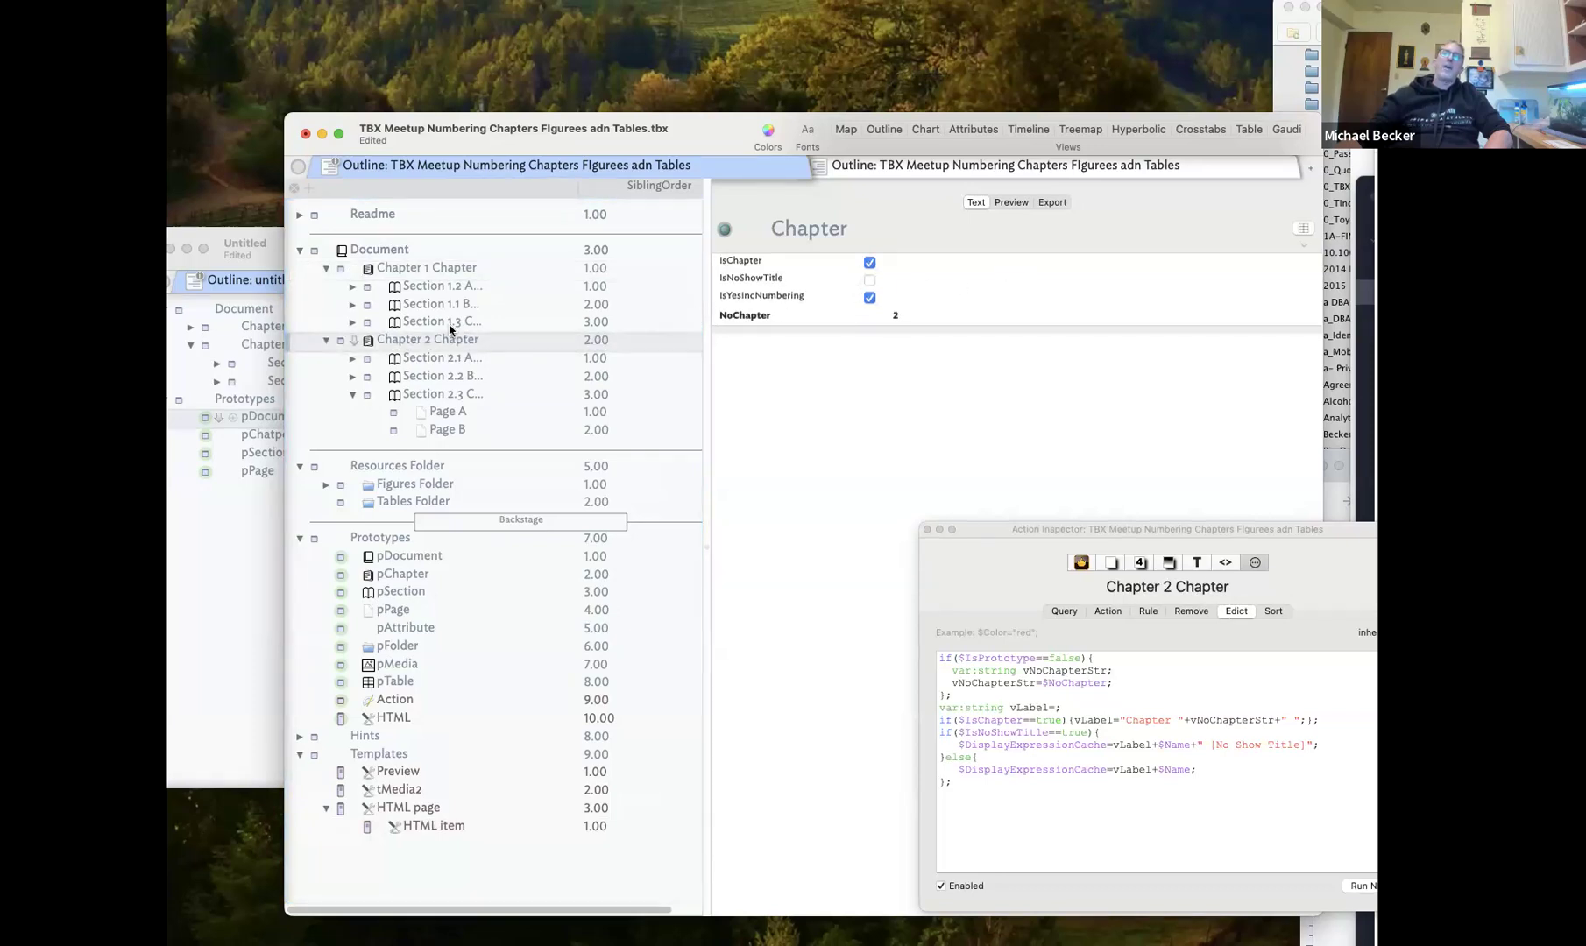
{"action": "left_click", "coordinate": [1011, 203]}
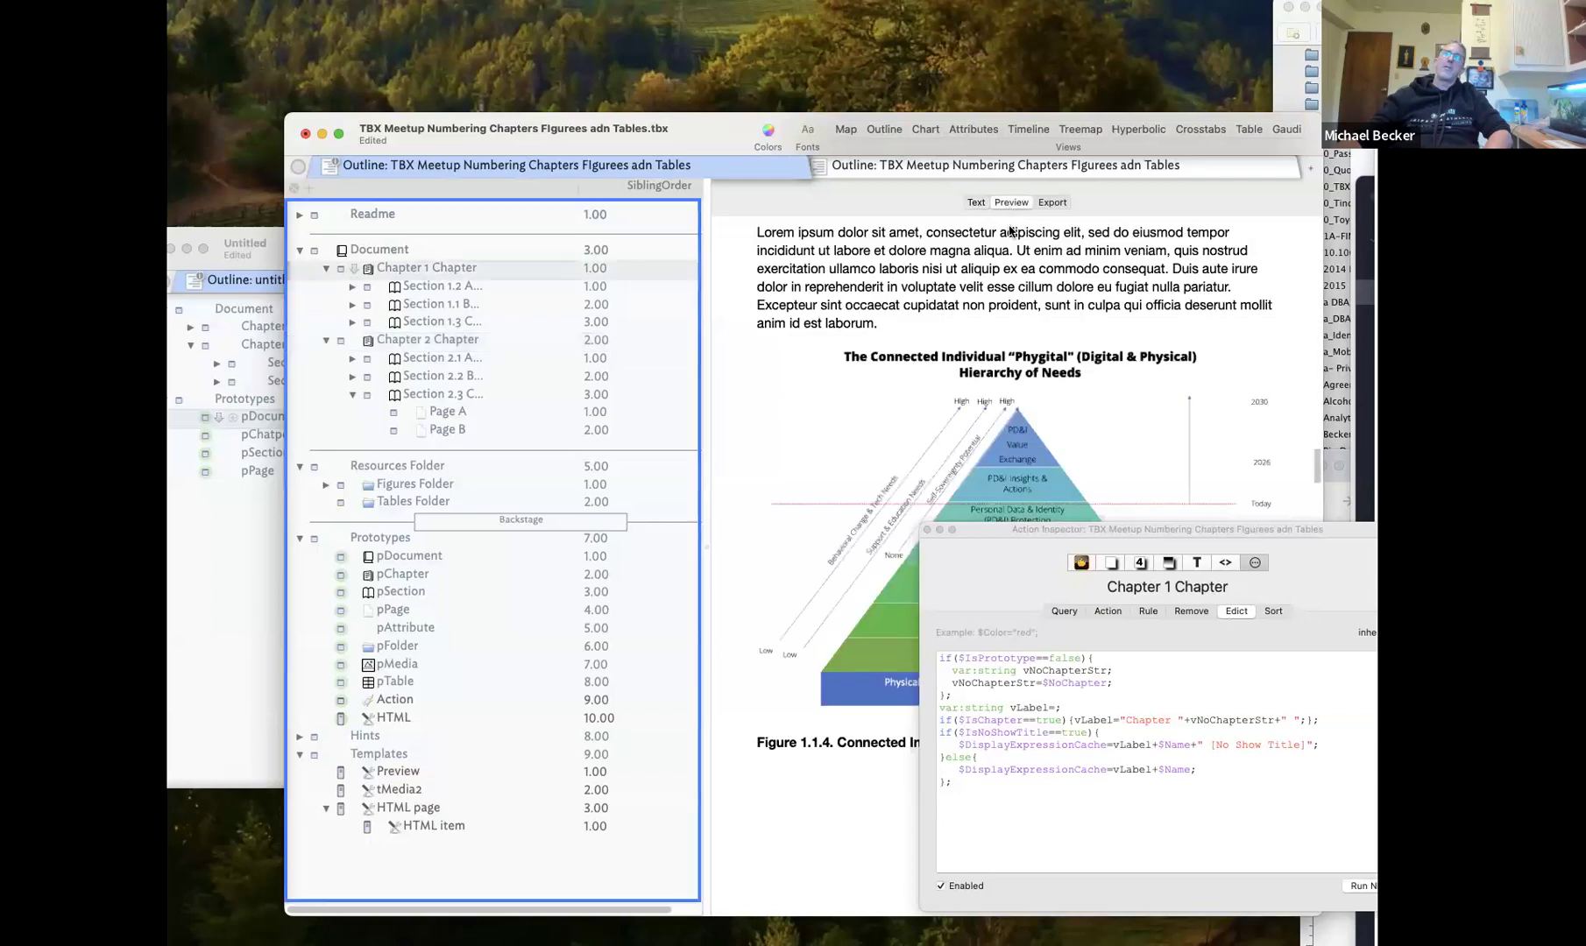
{"action": "key", "text": "Up"}
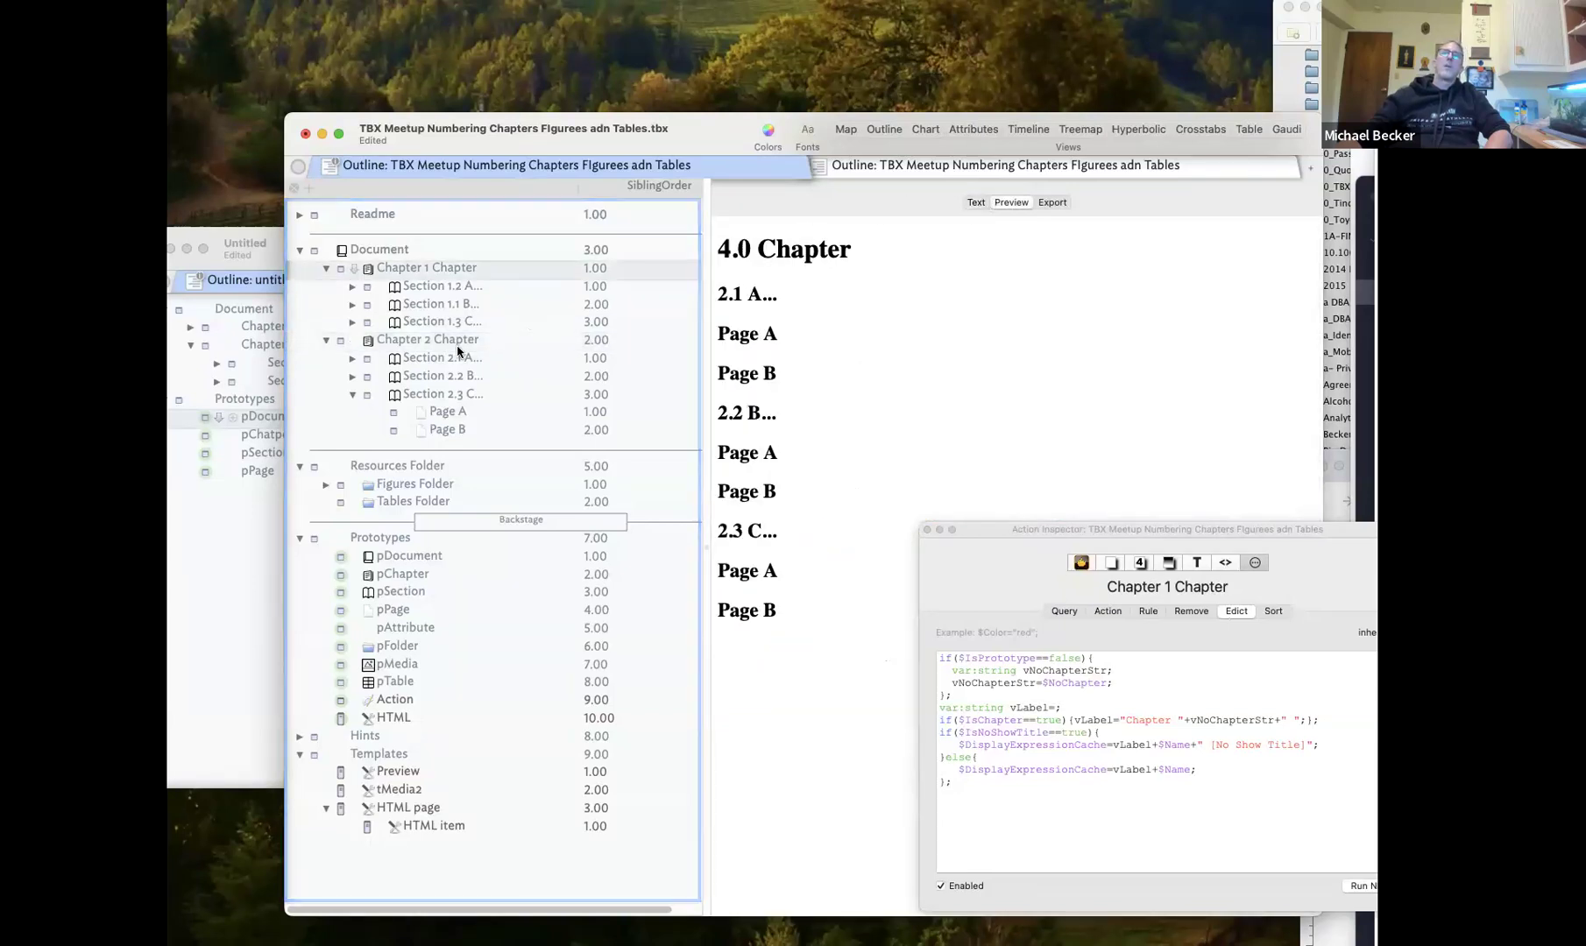
{"action": "left_click", "coordinate": [971, 203]}
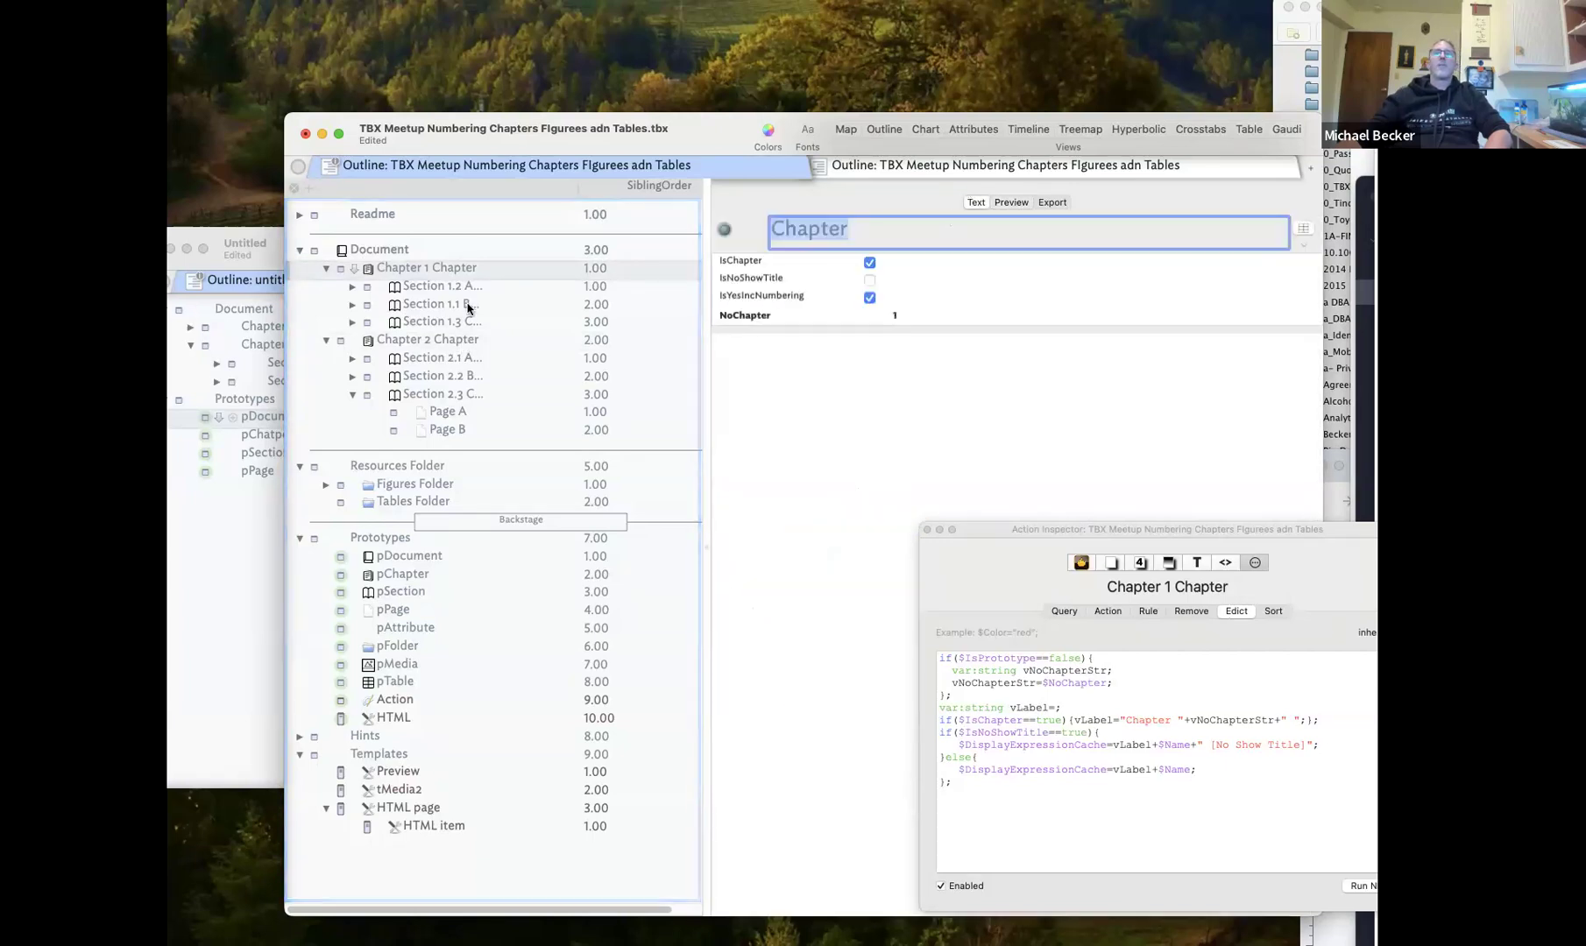
Preview Chapter 2 and Chapter 1 again, and put away the inspector covering the Chapter 1 preview
{"action": "left_click", "coordinate": [460, 327]}
{"action": "left_click", "coordinate": [479, 341]}
{"action": "left_click", "coordinate": [1013, 203]}
{"action": "left_click", "coordinate": [456, 267]}
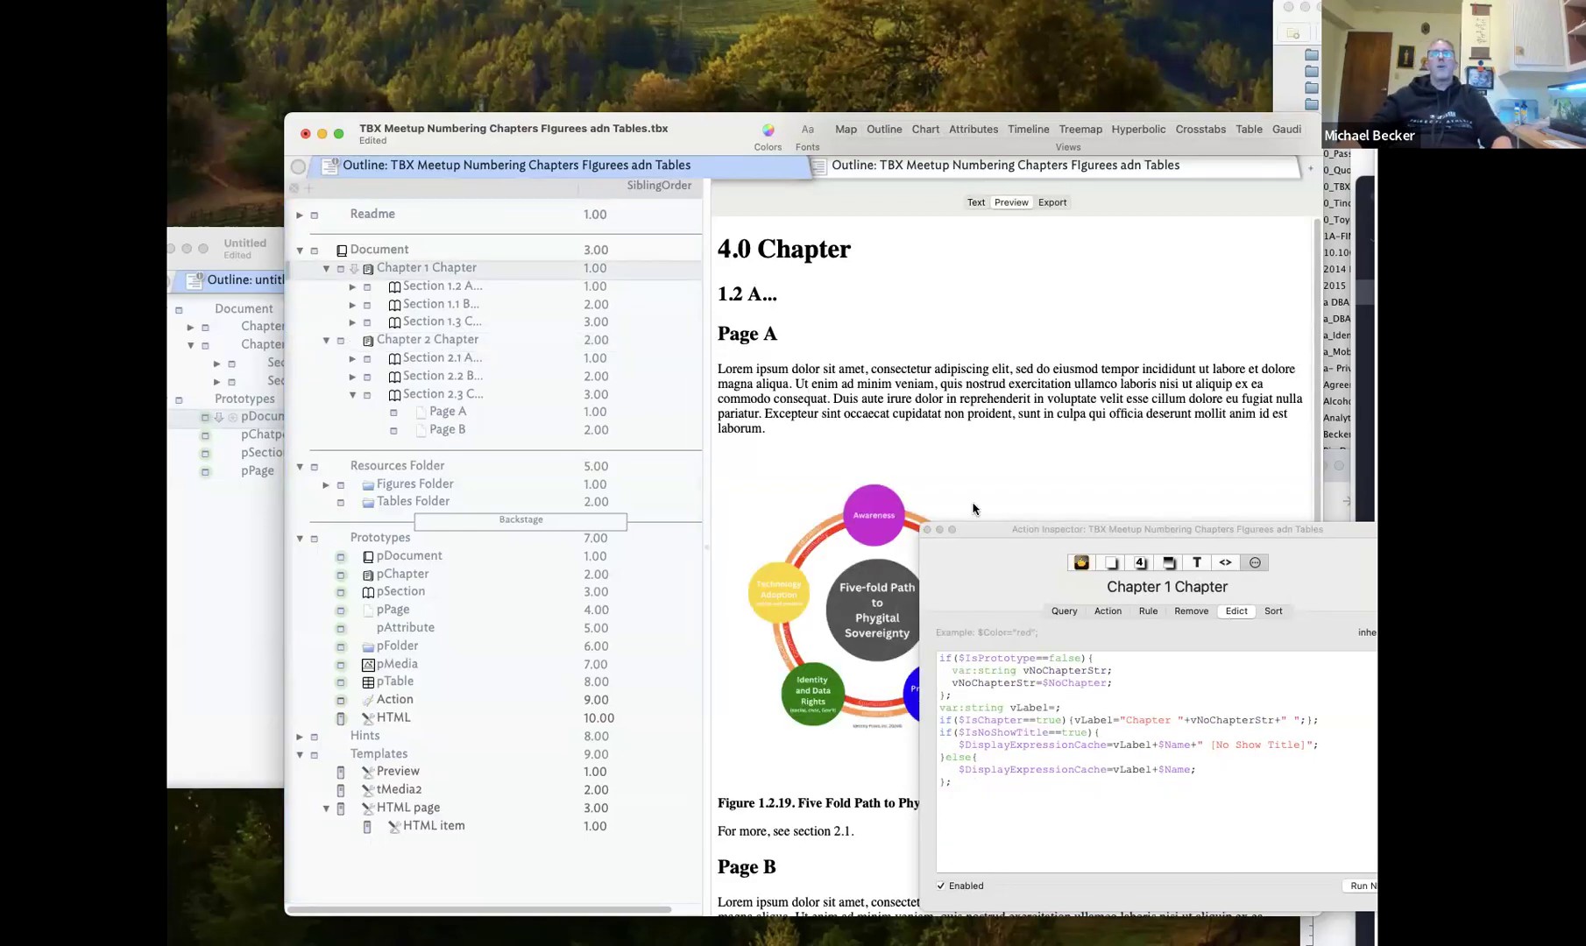
{"action": "left_click", "coordinate": [939, 529]}
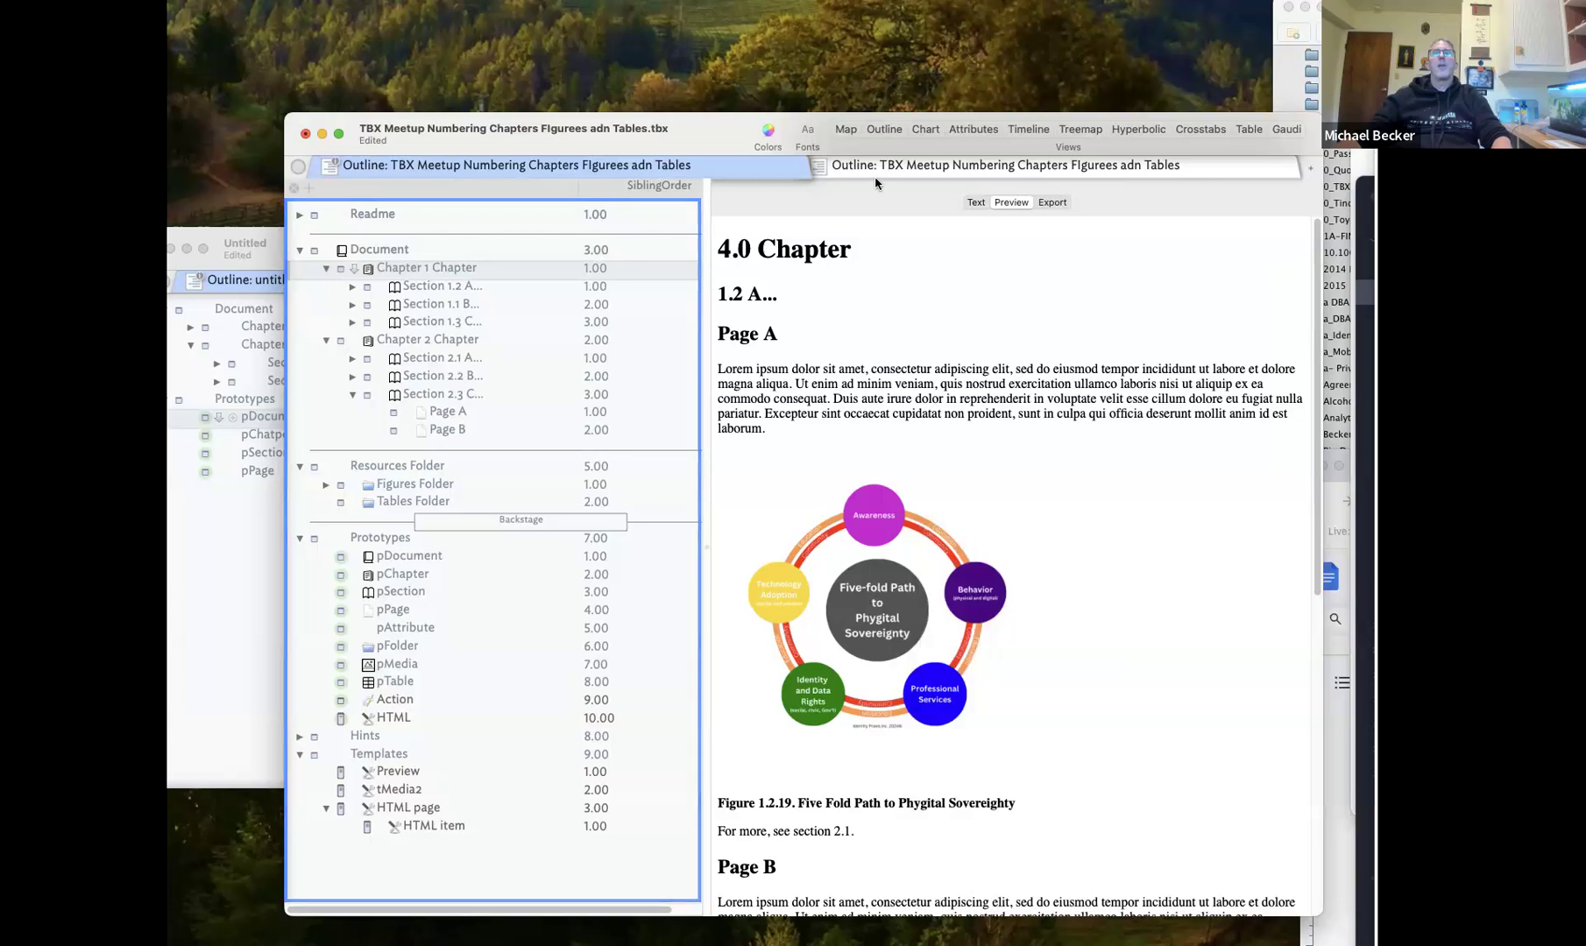
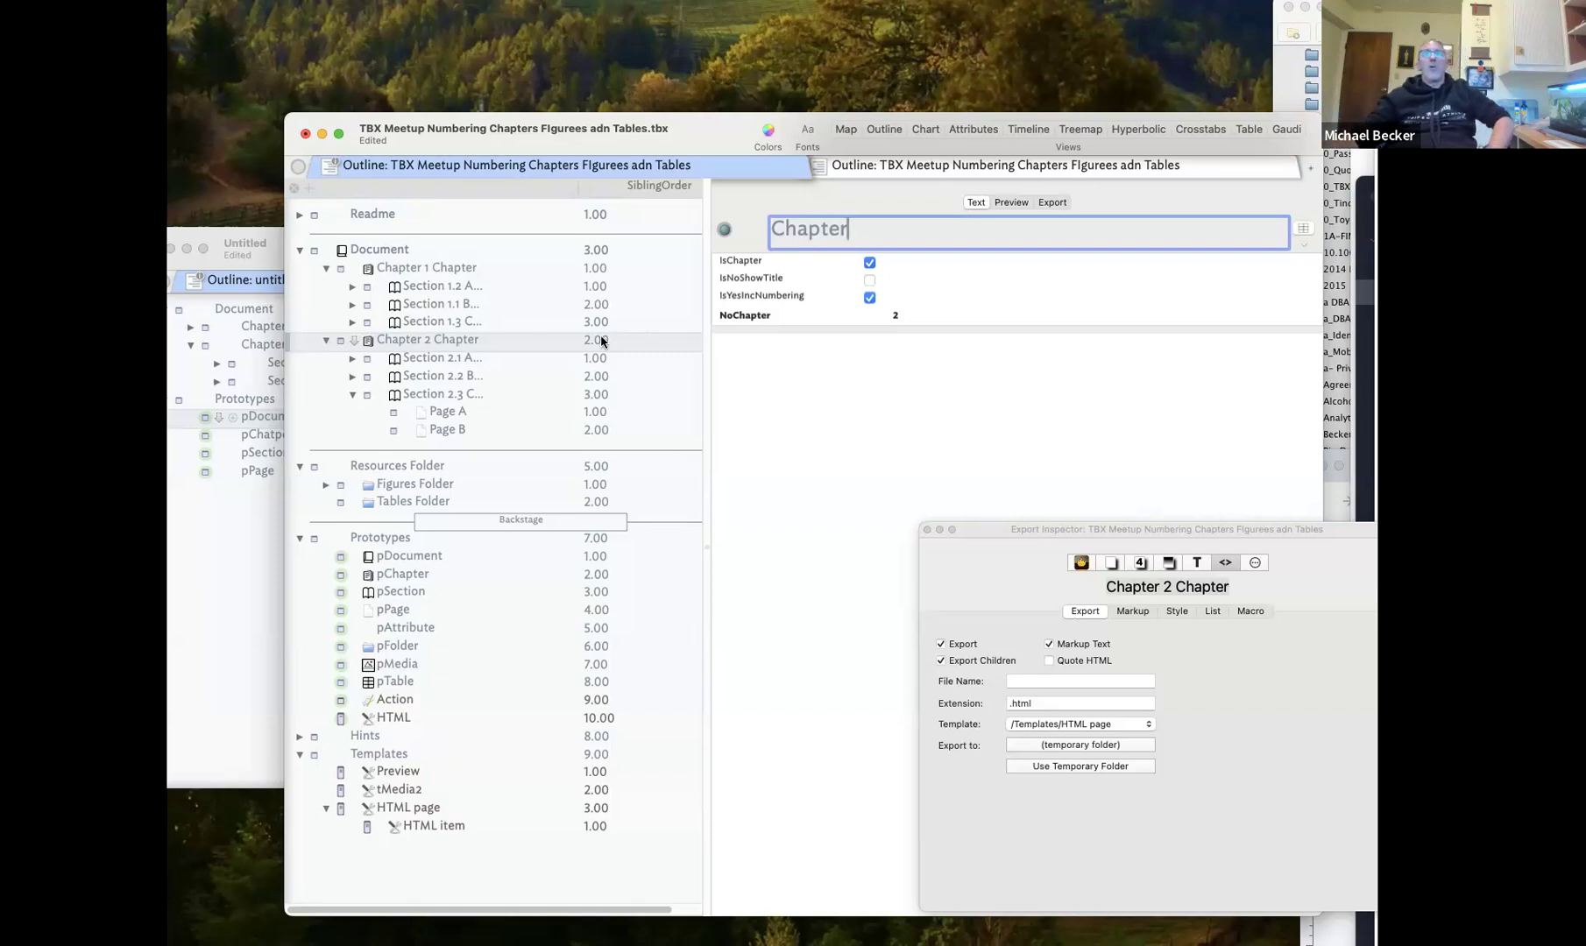
Rearrange the inspector and document windows, and show the export settings for Chapter 2
{"action": "left_click_drag", "start_coordinate": [1023, 528], "coordinate": [957, 405]}
{"action": "left_click", "coordinate": [900, 446]}
{"action": "left_click_drag", "start_coordinate": [739, 127], "coordinate": [651, 104]}
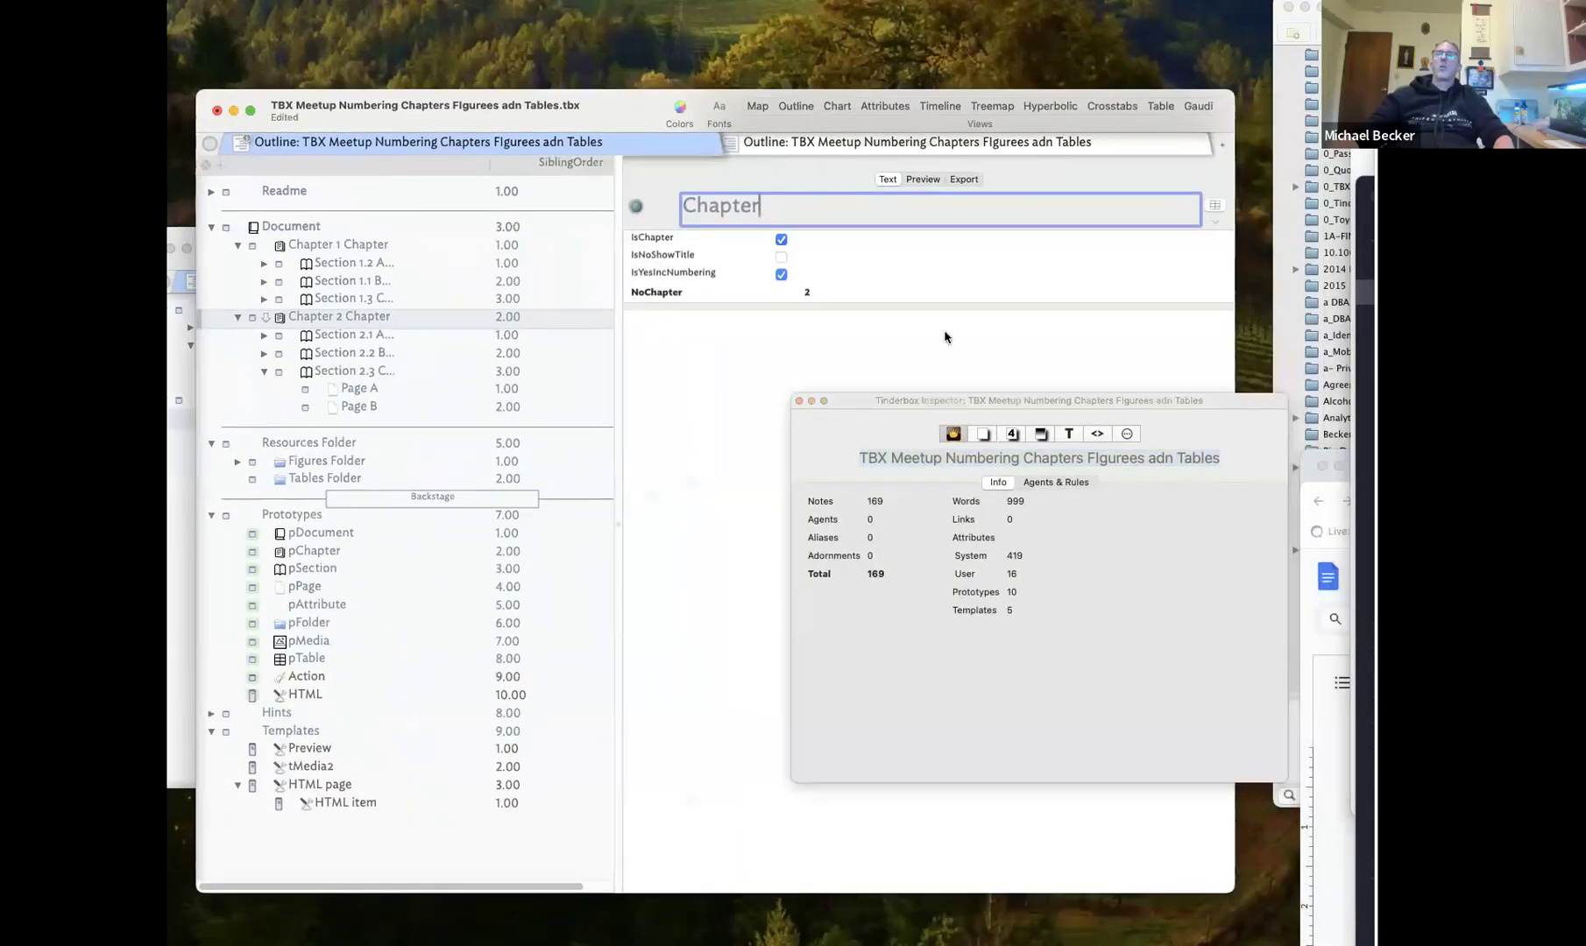
{"action": "left_click", "coordinate": [956, 418]}
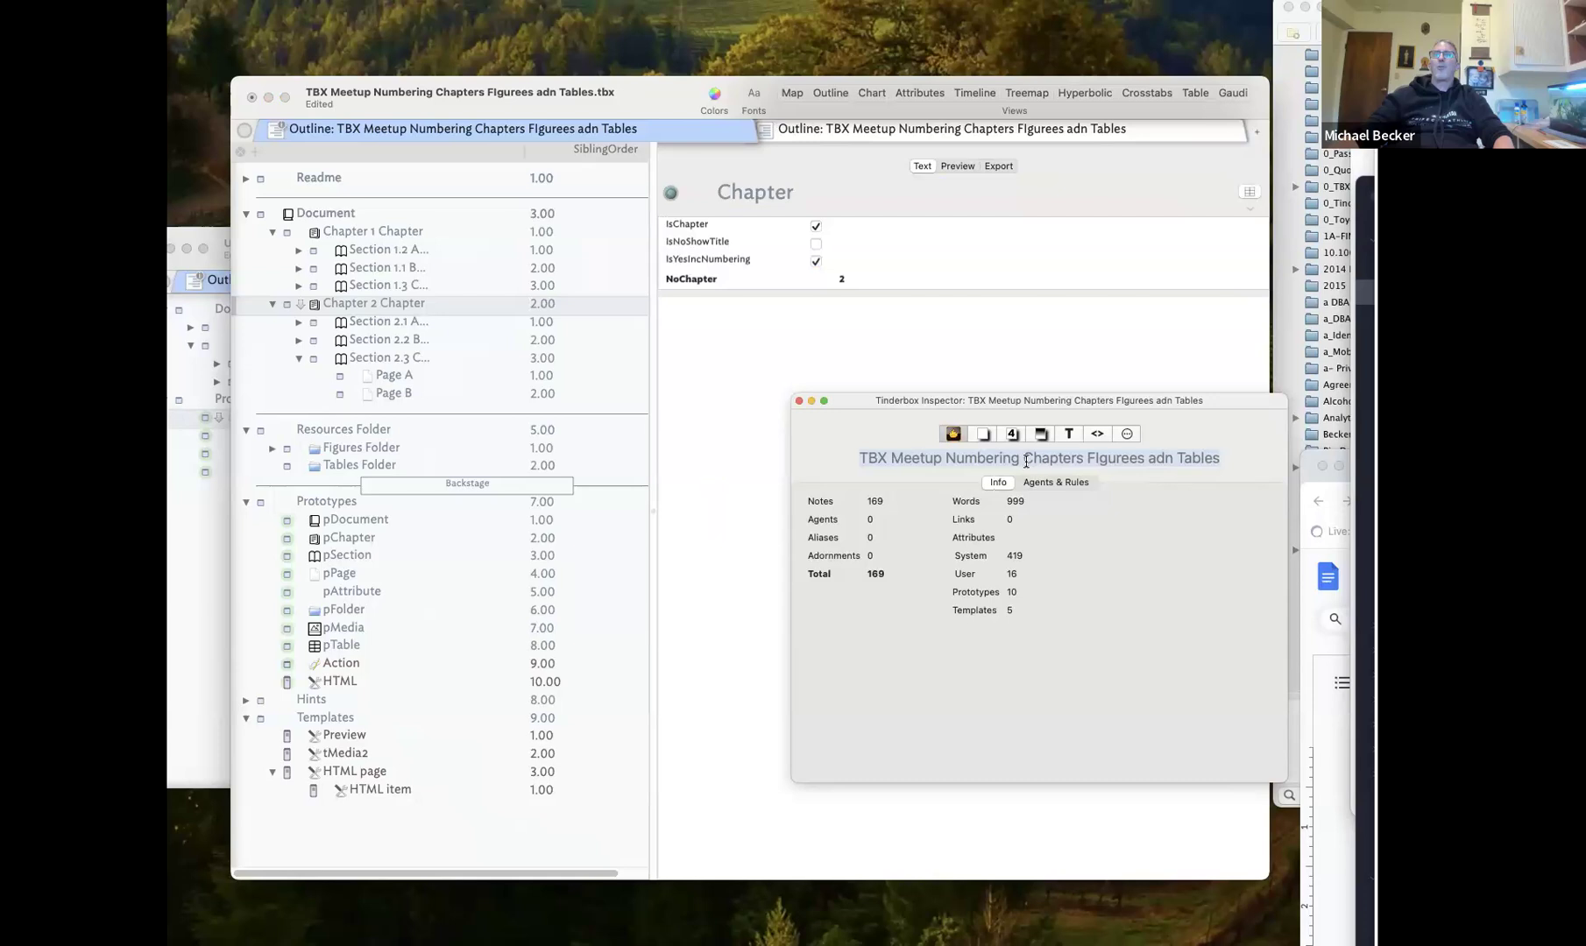
{"action": "left_click", "coordinate": [1088, 436]}
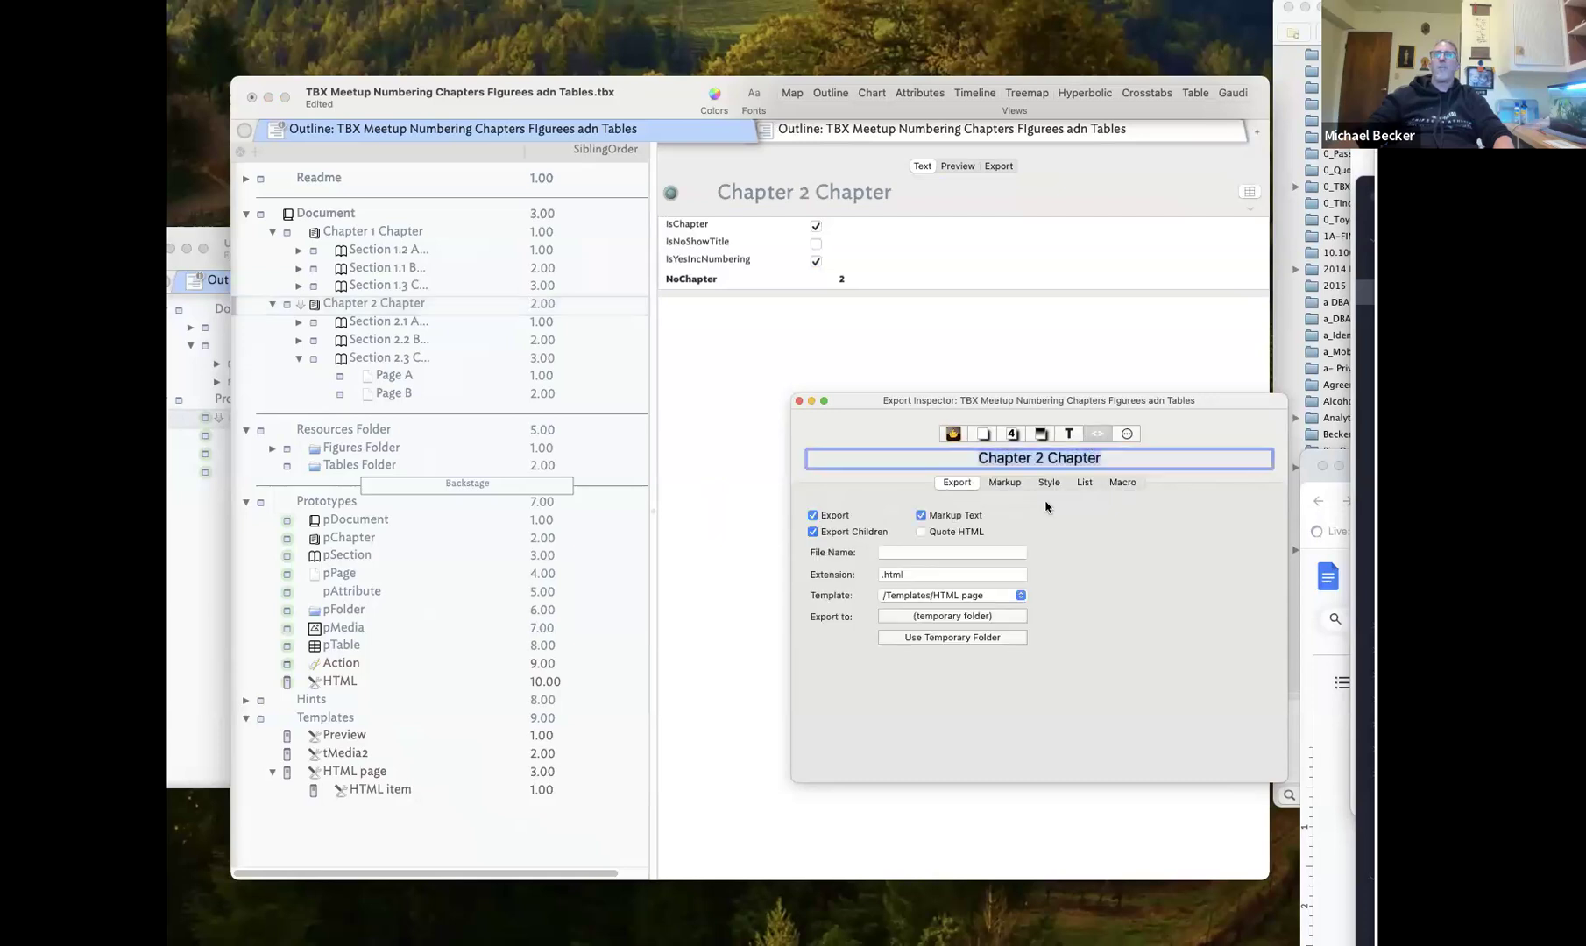
Create a Desktop folder named TestFile and choose it as the HTML export destination
{"action": "left_click", "coordinate": [963, 618]}
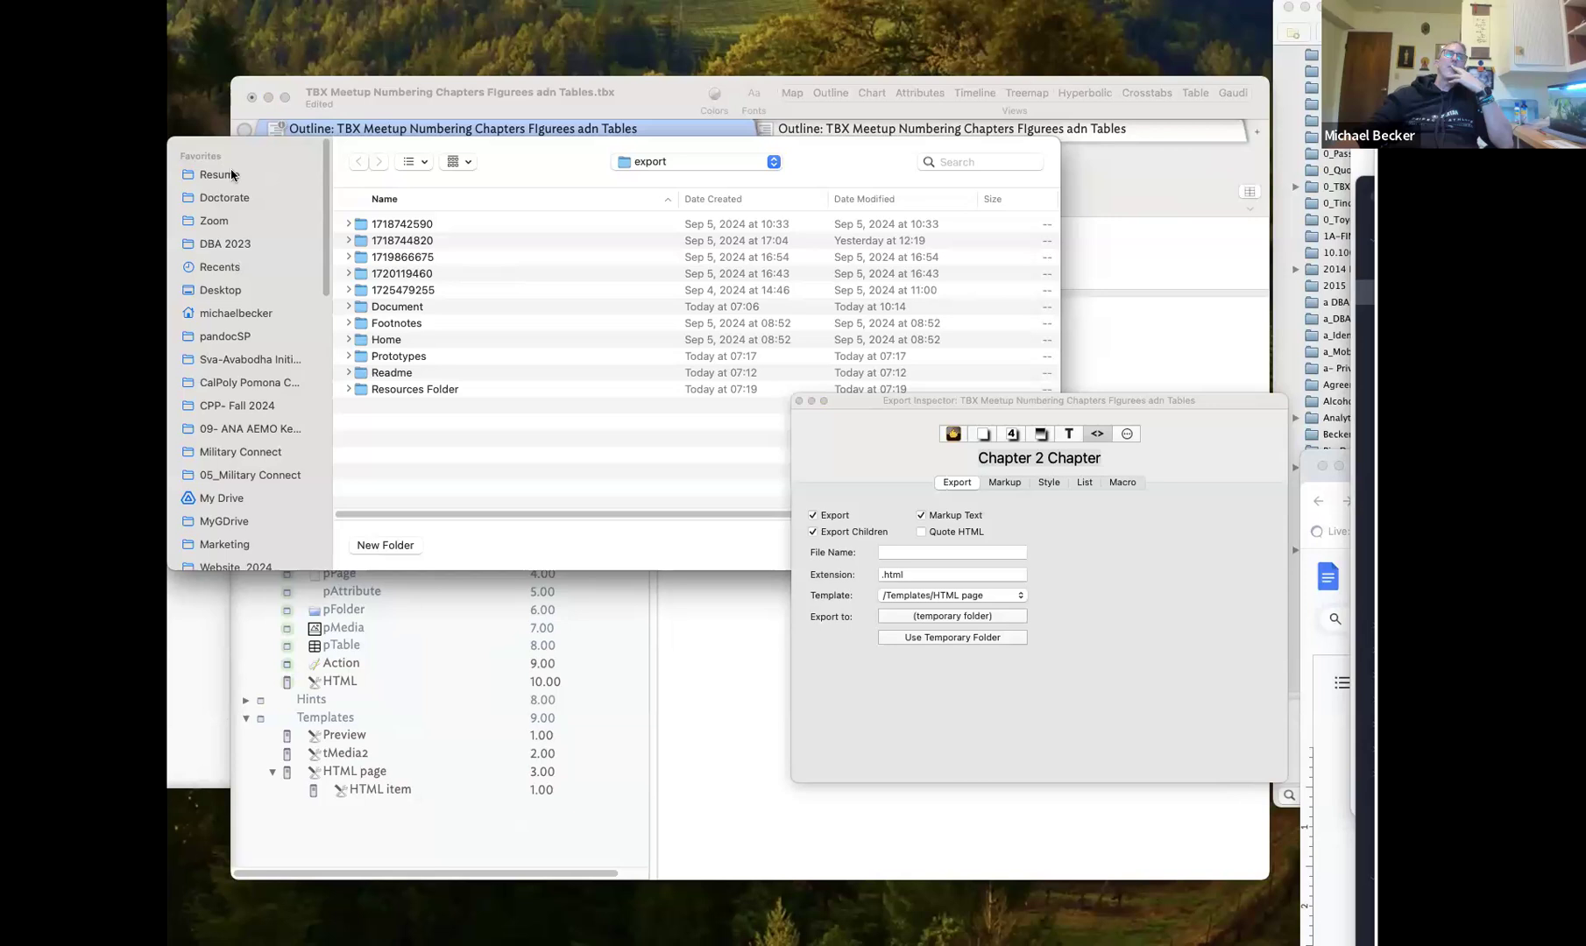
{"action": "left_click", "coordinate": [248, 292]}
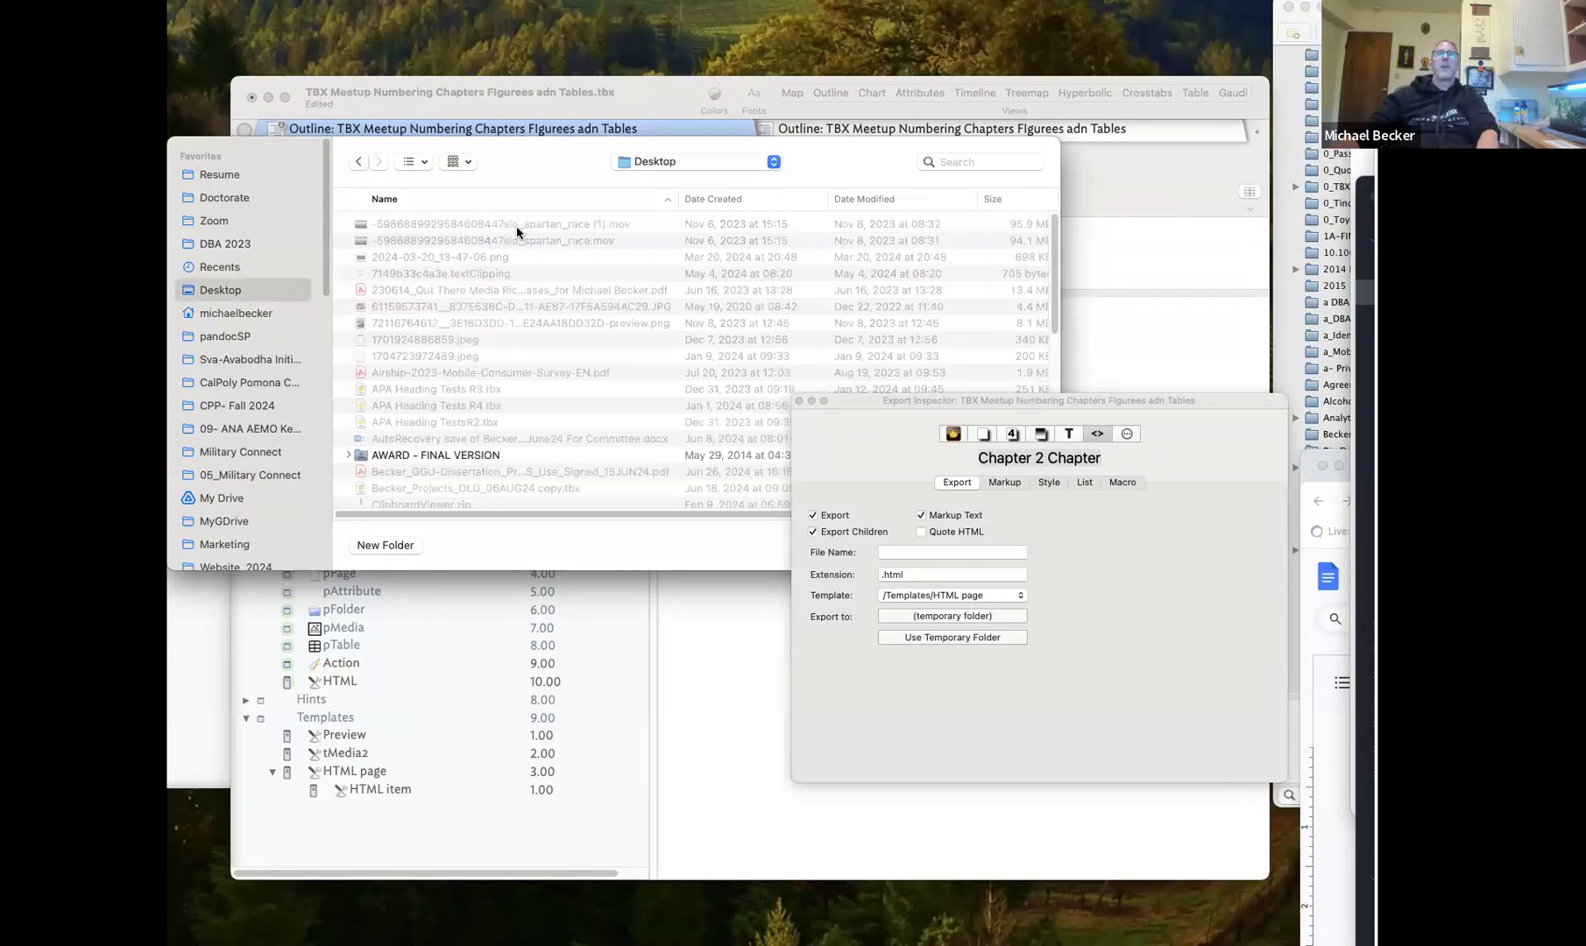
{"action": "left_click", "coordinate": [402, 550]}
{"action": "type", "text": "TestFile"}
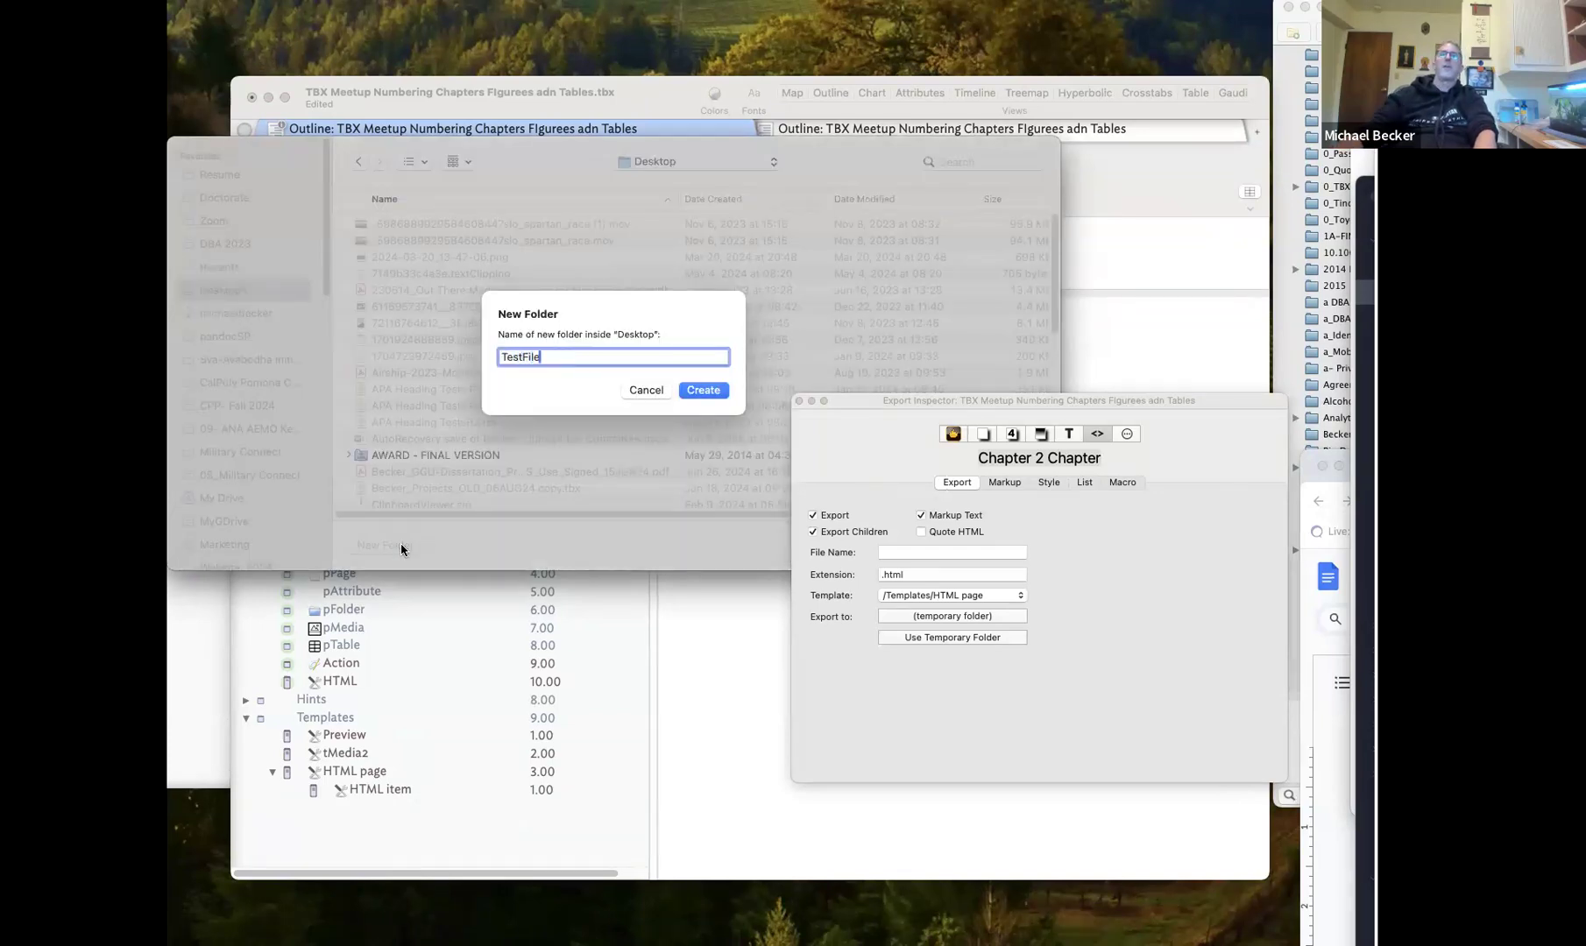
{"action": "key", "text": "Return"}
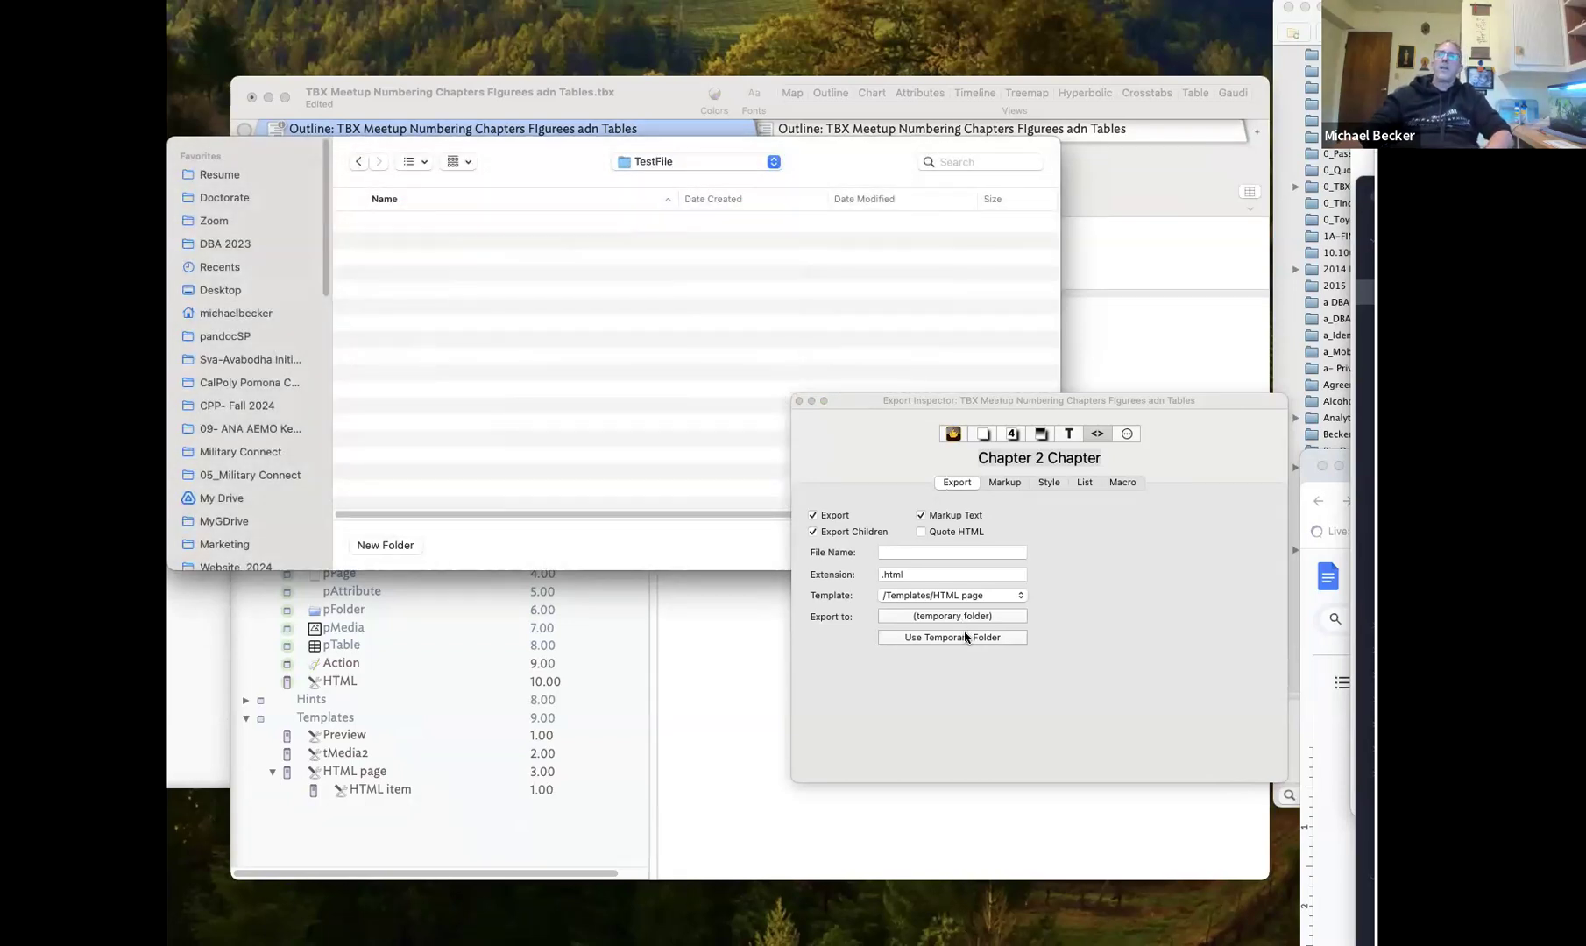
{"action": "left_click_drag", "start_coordinate": [977, 403], "coordinate": [807, 545]}
{"action": "left_click", "coordinate": [1014, 544]}
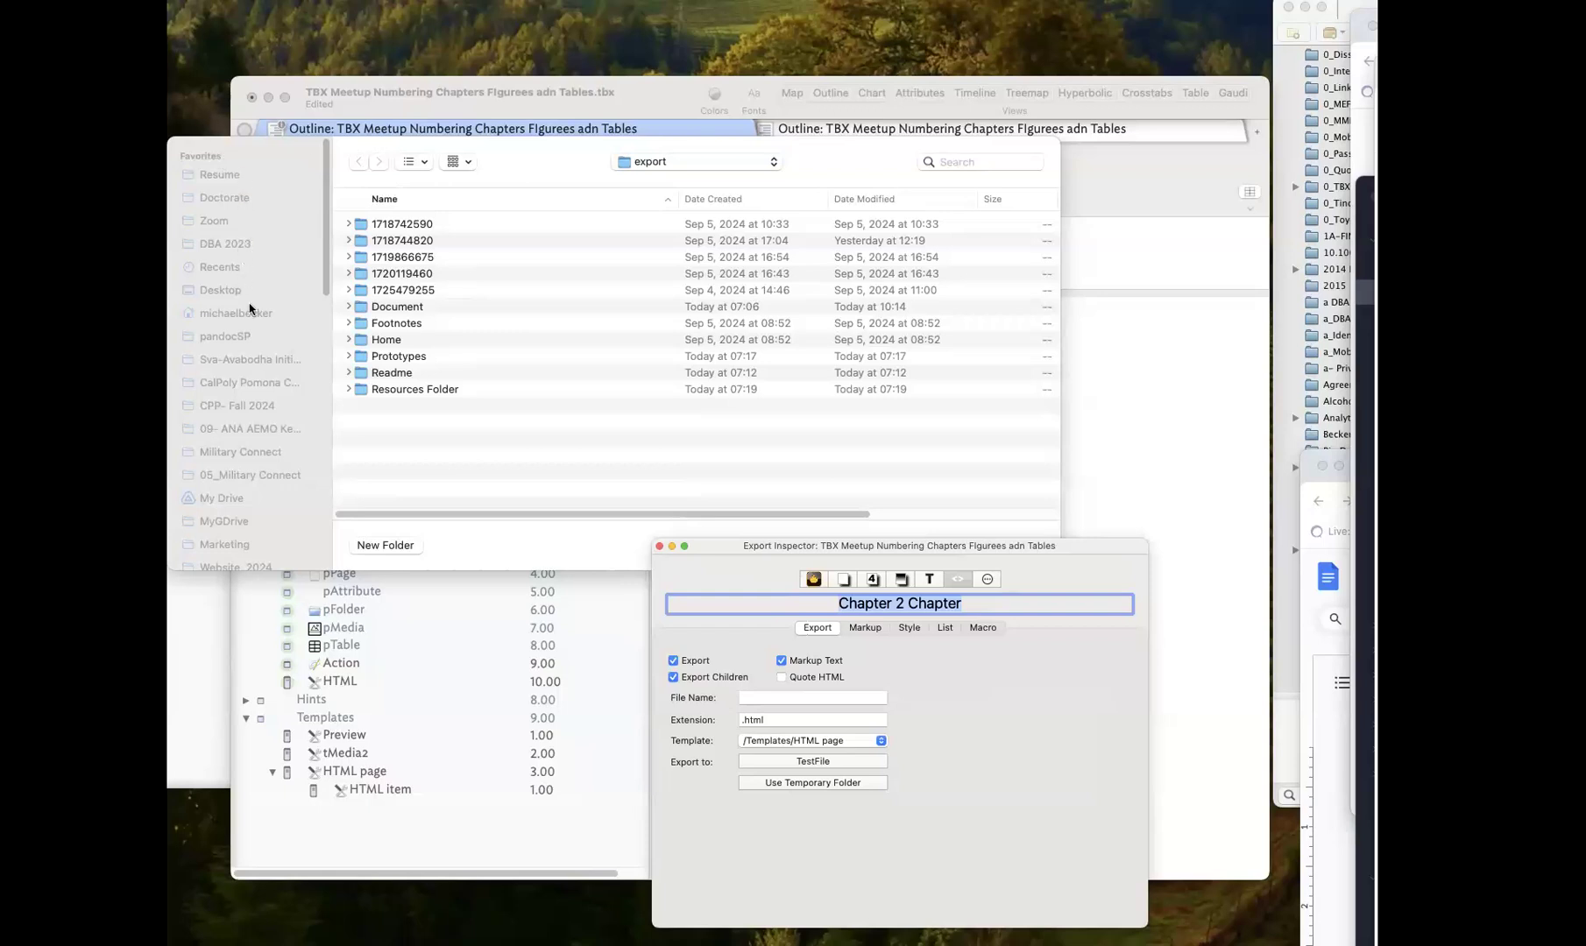
Reopen the export destination chooser, close the Export Inspector, and browse to the TestFile folder on the Desktop
{"action": "left_click", "coordinate": [804, 761]}
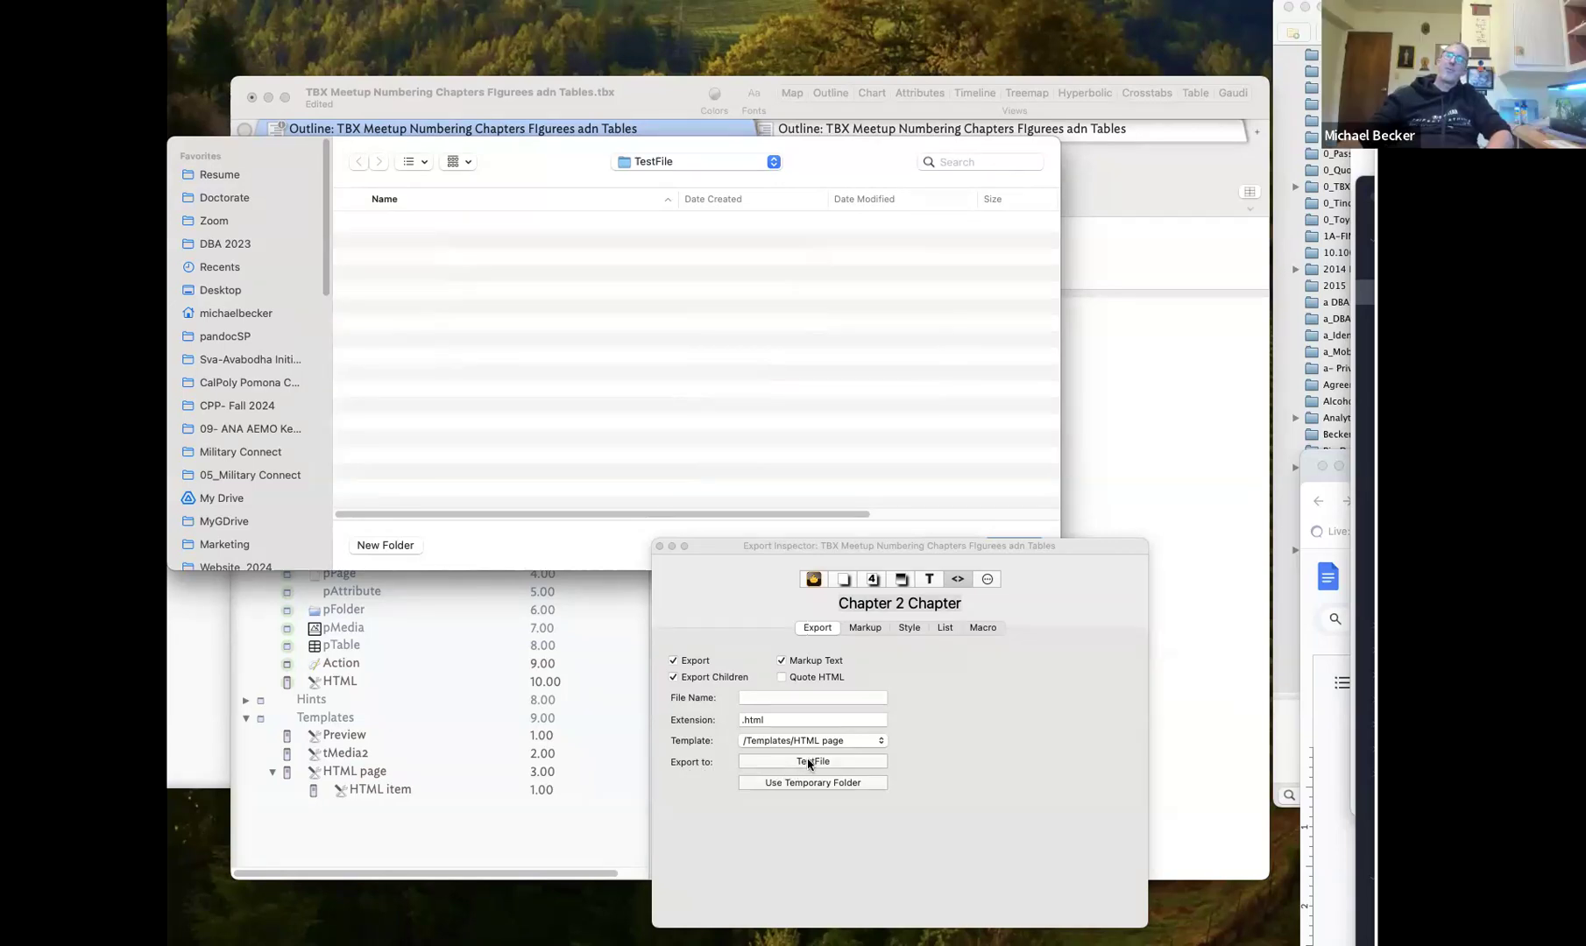
{"action": "left_click", "coordinate": [660, 547]}
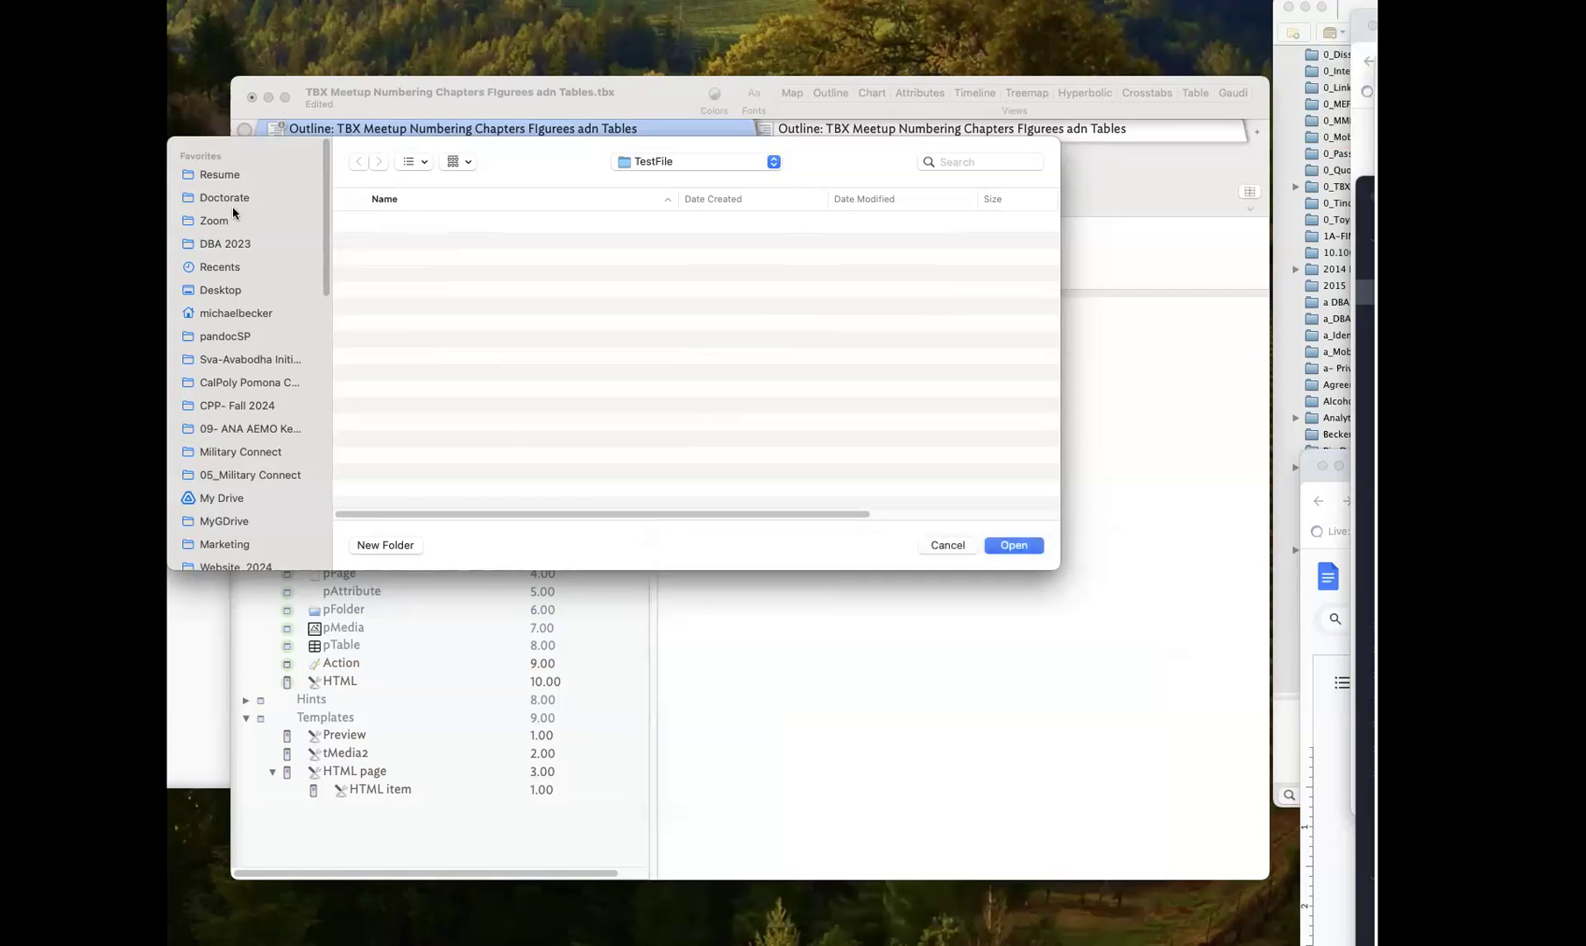
{"action": "left_click", "coordinate": [242, 290]}
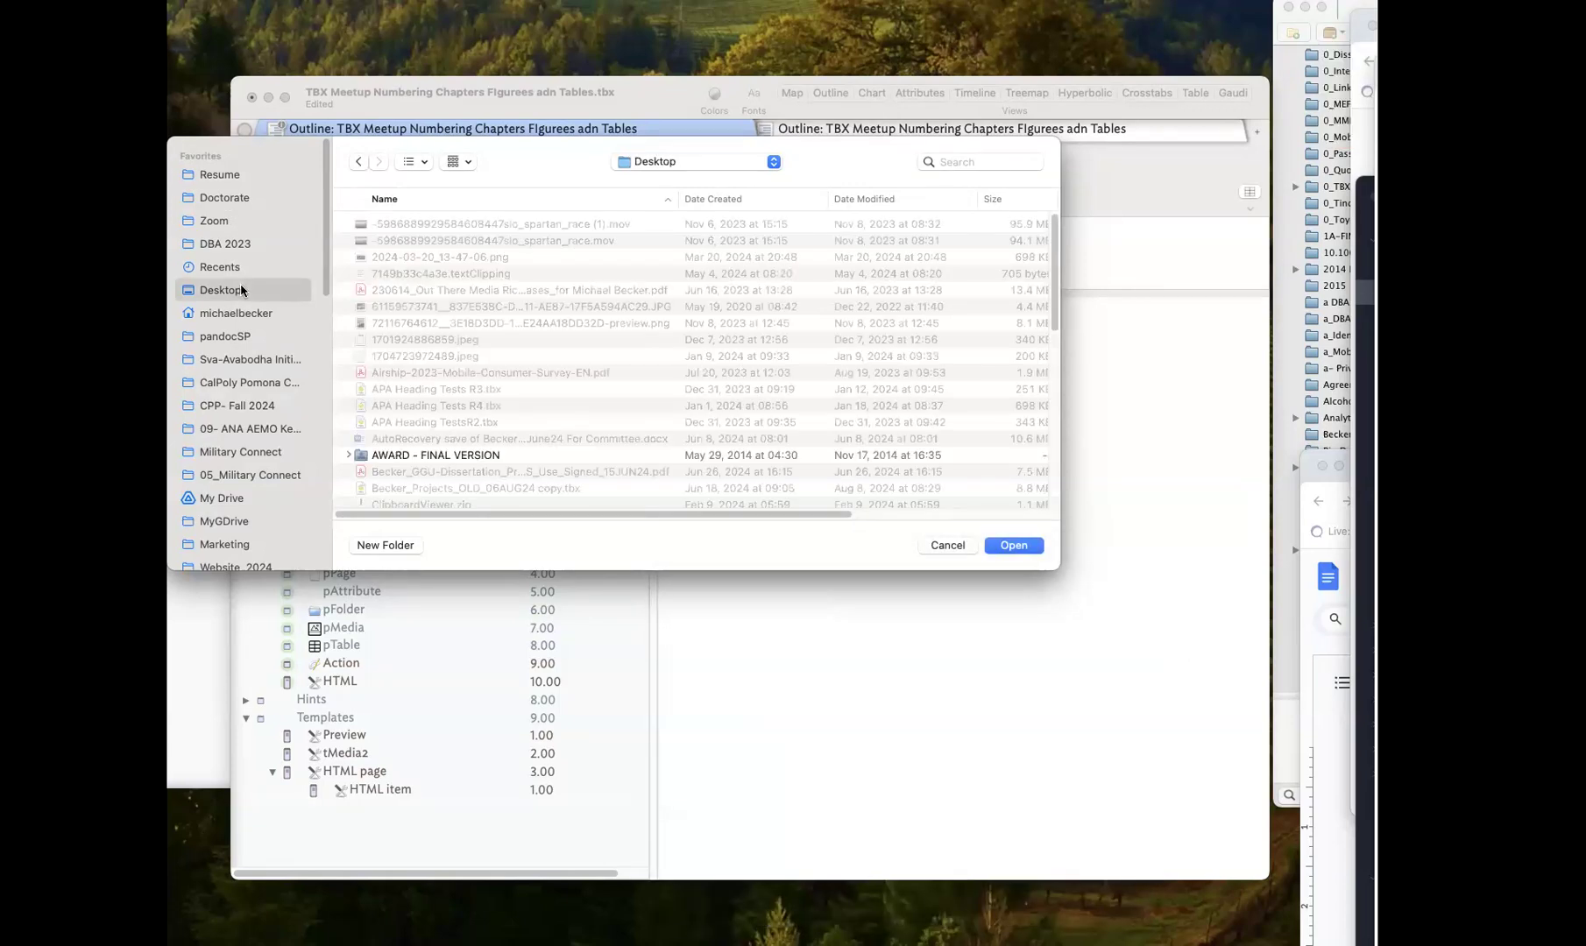
{"action": "scroll", "coordinate": [465, 412], "scroll_direction": "down", "scroll_amount": 5}
{"action": "double_click", "coordinate": [422, 360]}
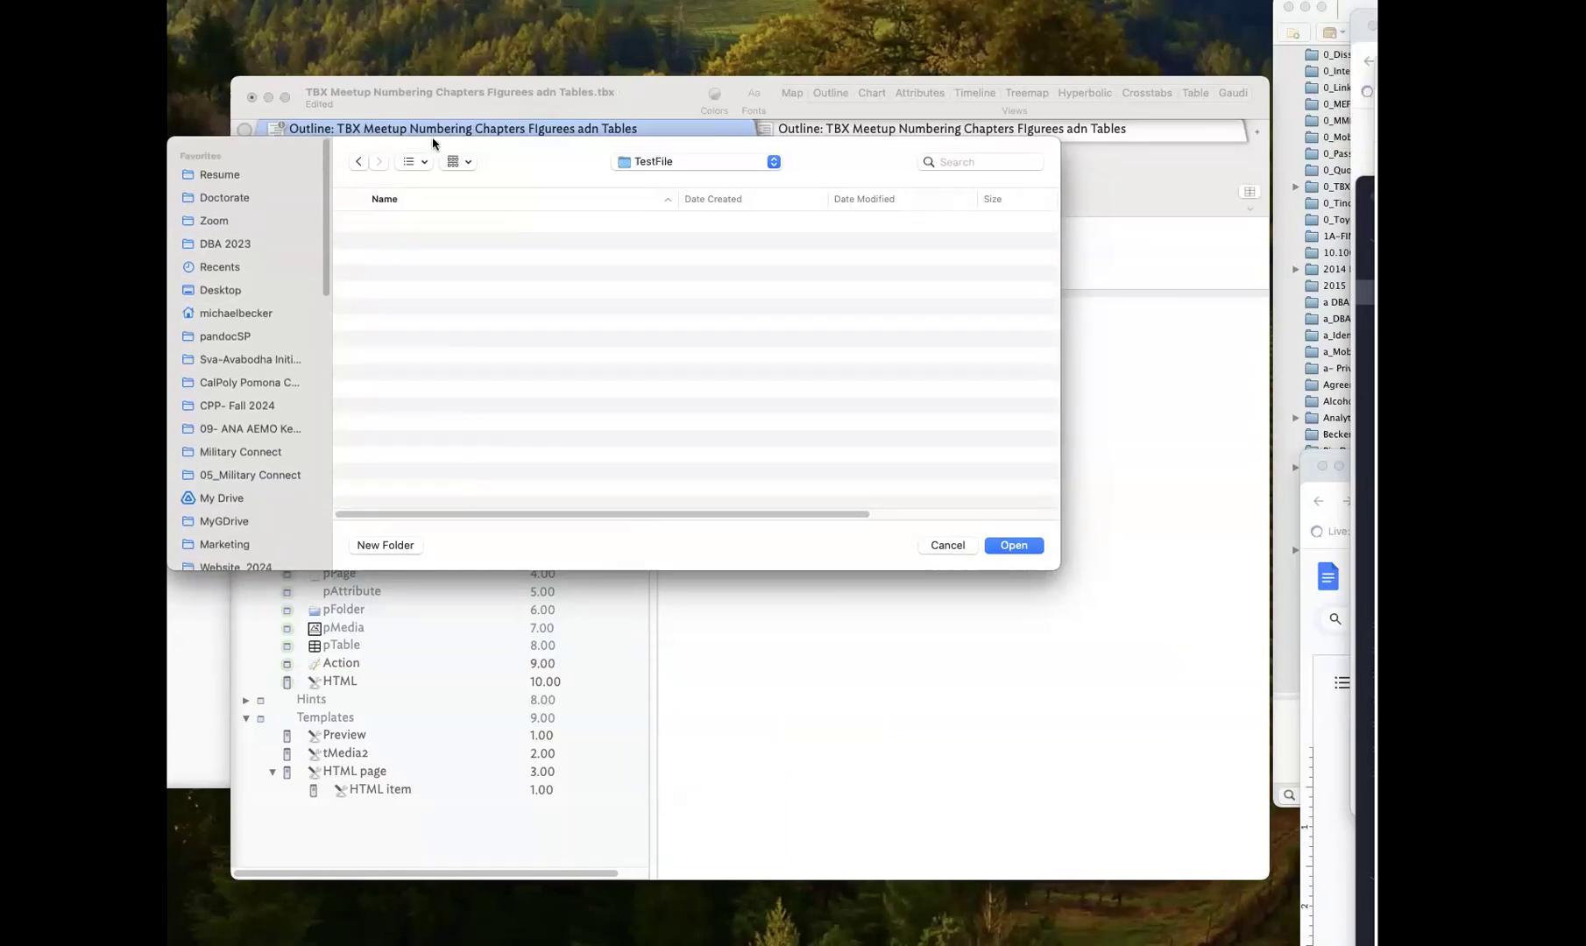
Move the TestFile chooser aside and cancel the other folder chooser, which is open on the export folder
{"action": "left_click_drag", "start_coordinate": [537, 148], "coordinate": [543, 452]}
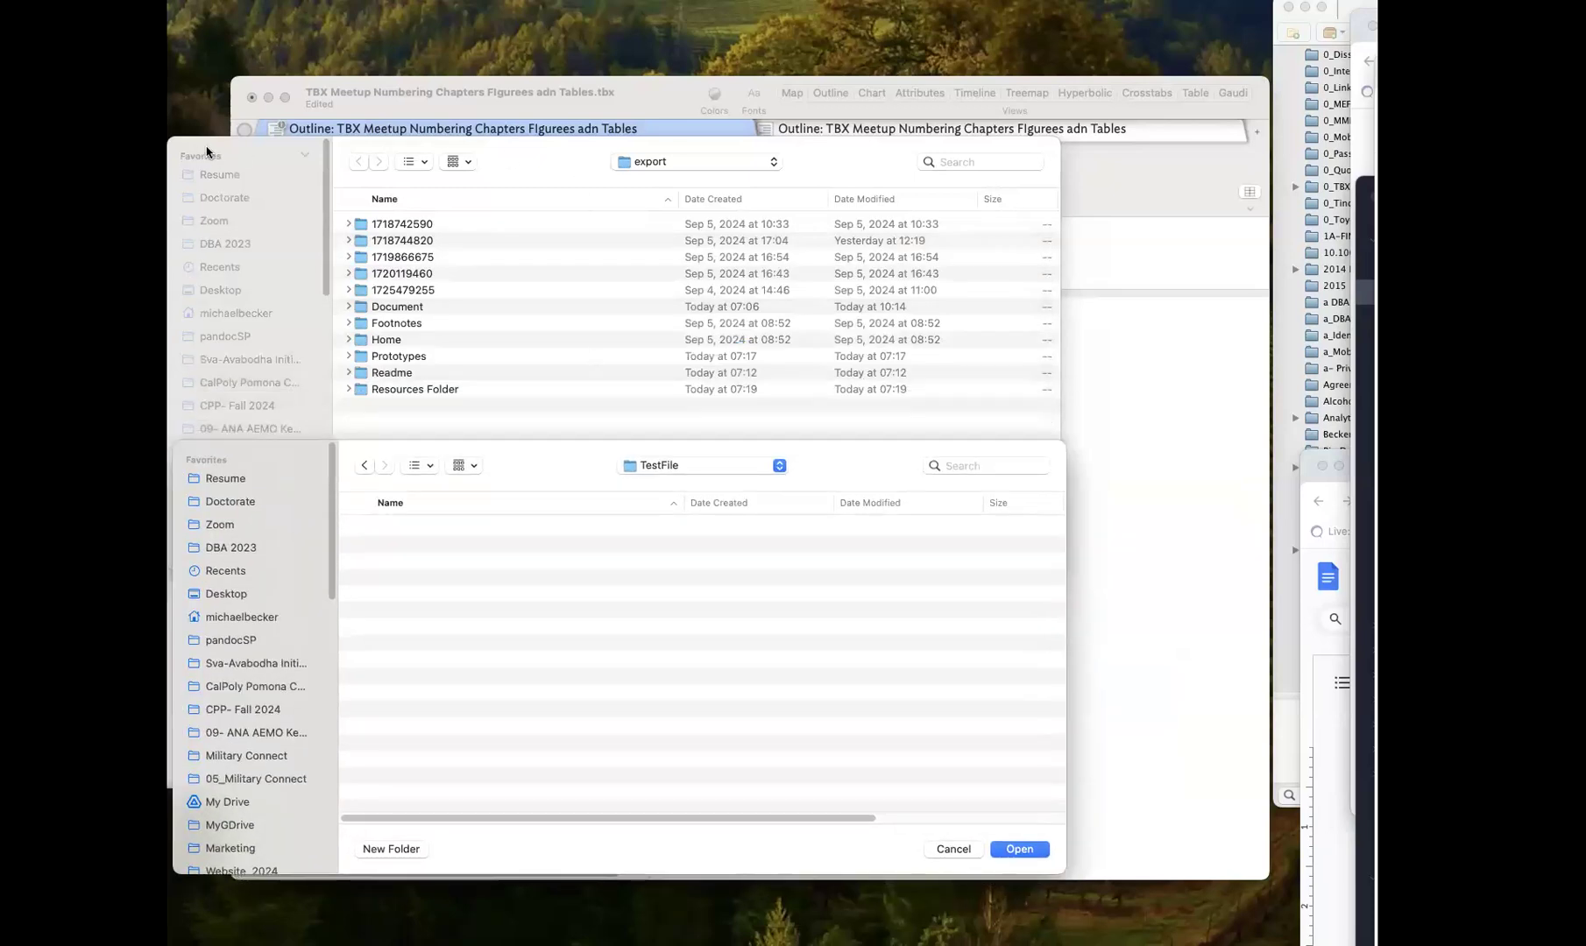
{"action": "left_click", "coordinate": [205, 149]}
{"action": "left_click", "coordinate": [947, 545]}
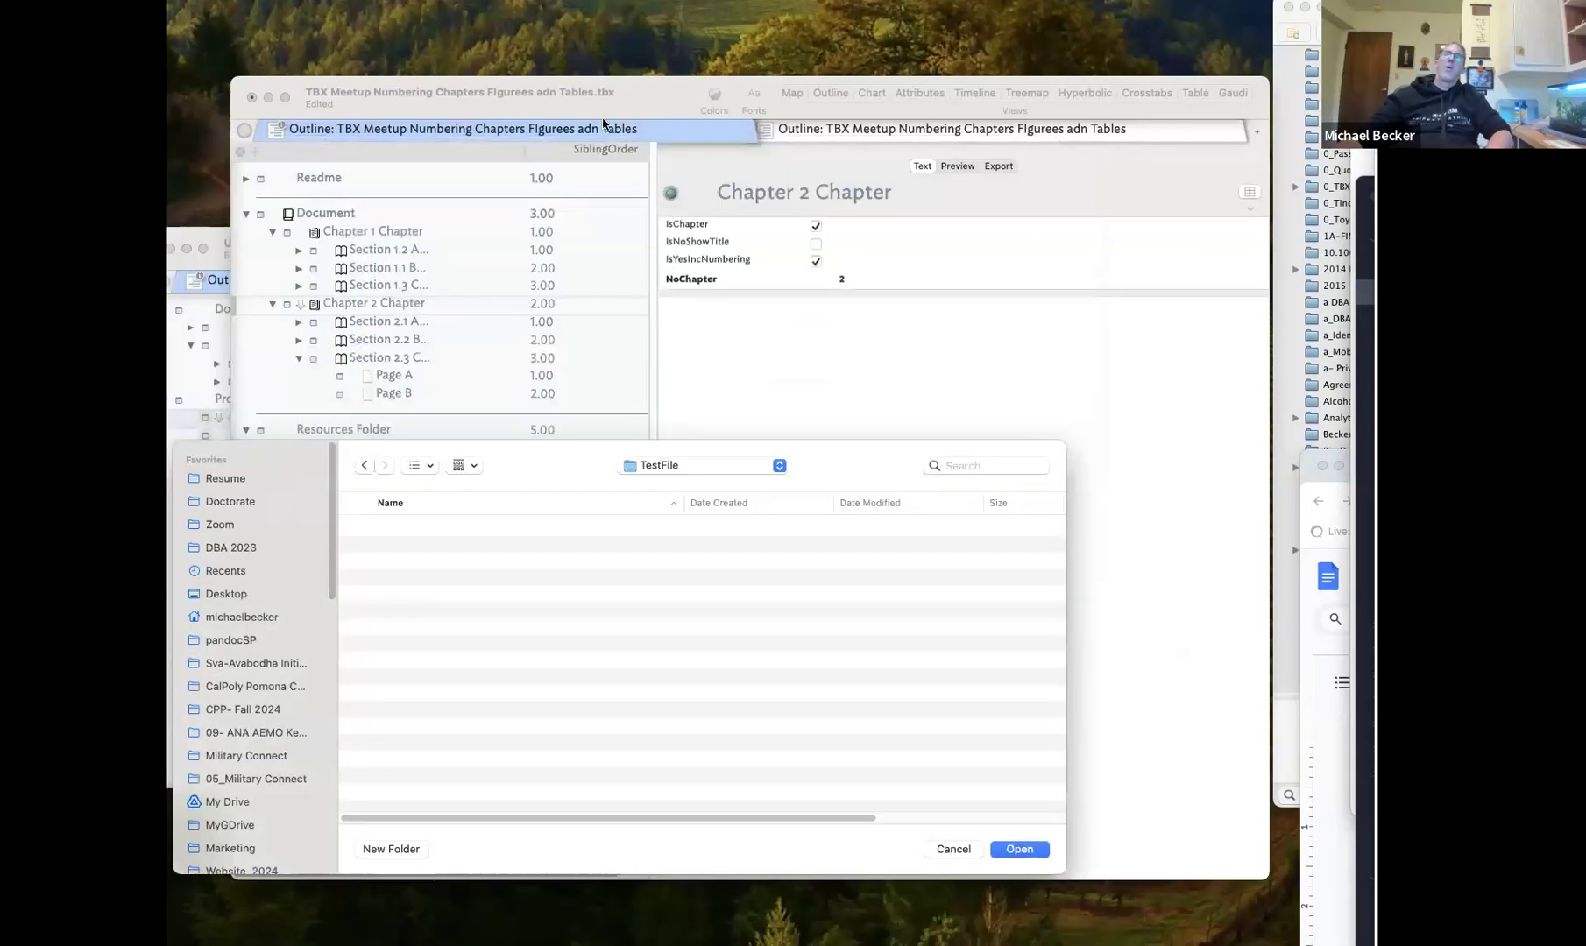
Return to the outline, move its window clear of the chooser, and expand Readme and its Punchlist to view the items
{"action": "left_click", "coordinate": [377, 239]}
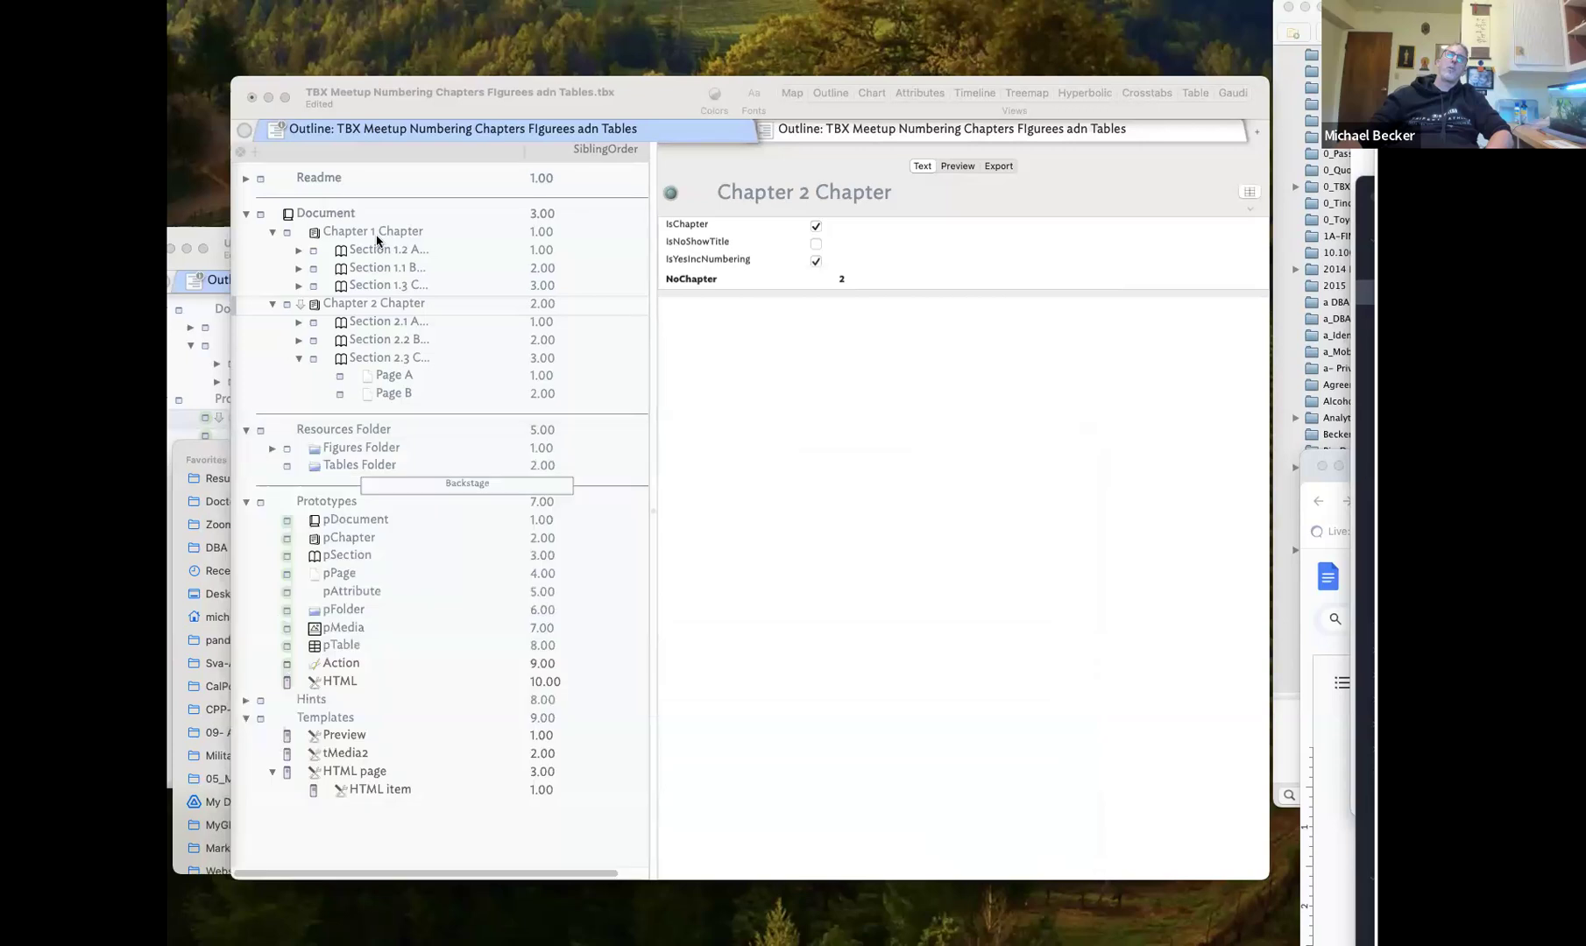
{"action": "left_click", "coordinate": [246, 178]}
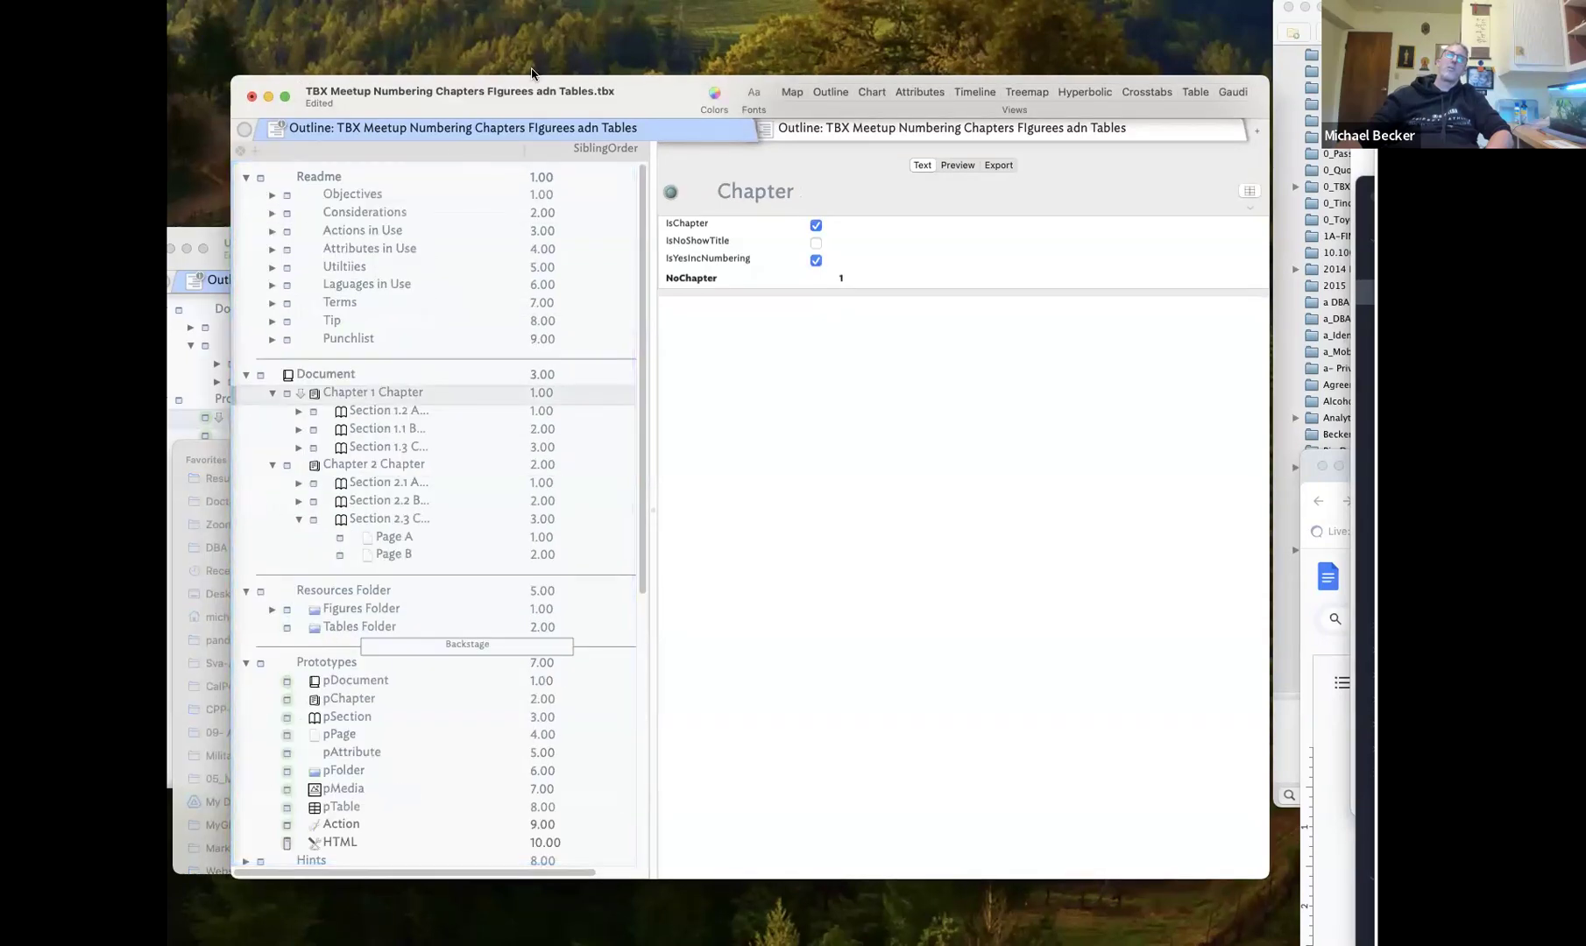
{"action": "left_click_drag", "start_coordinate": [303, 92], "coordinate": [564, 74]}
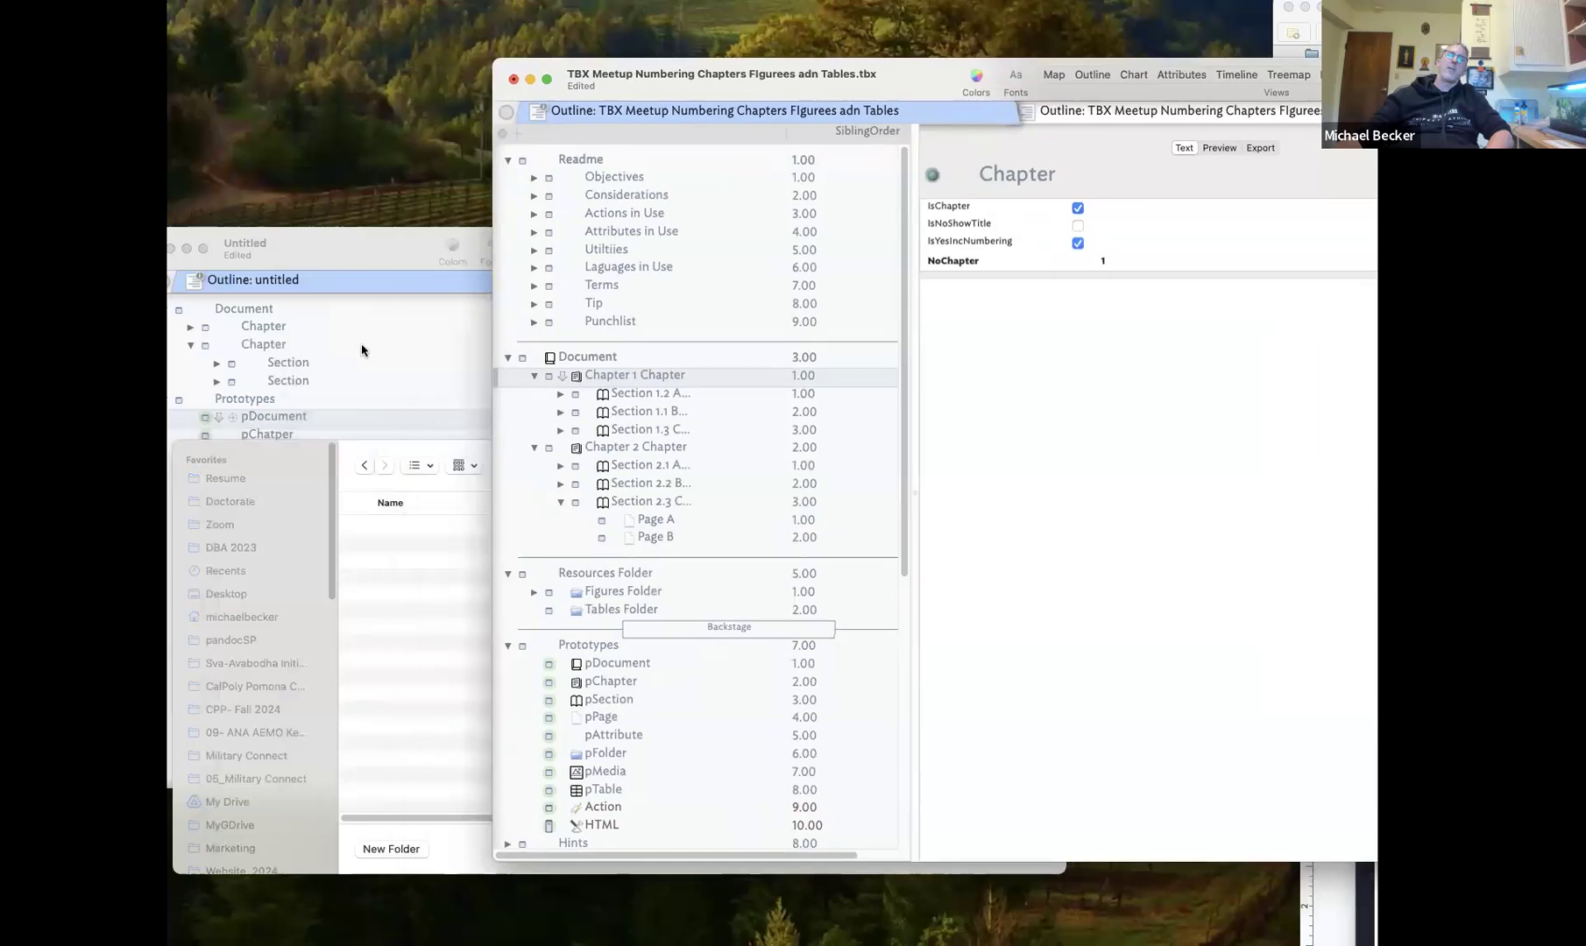
{"action": "left_click", "coordinate": [535, 323]}
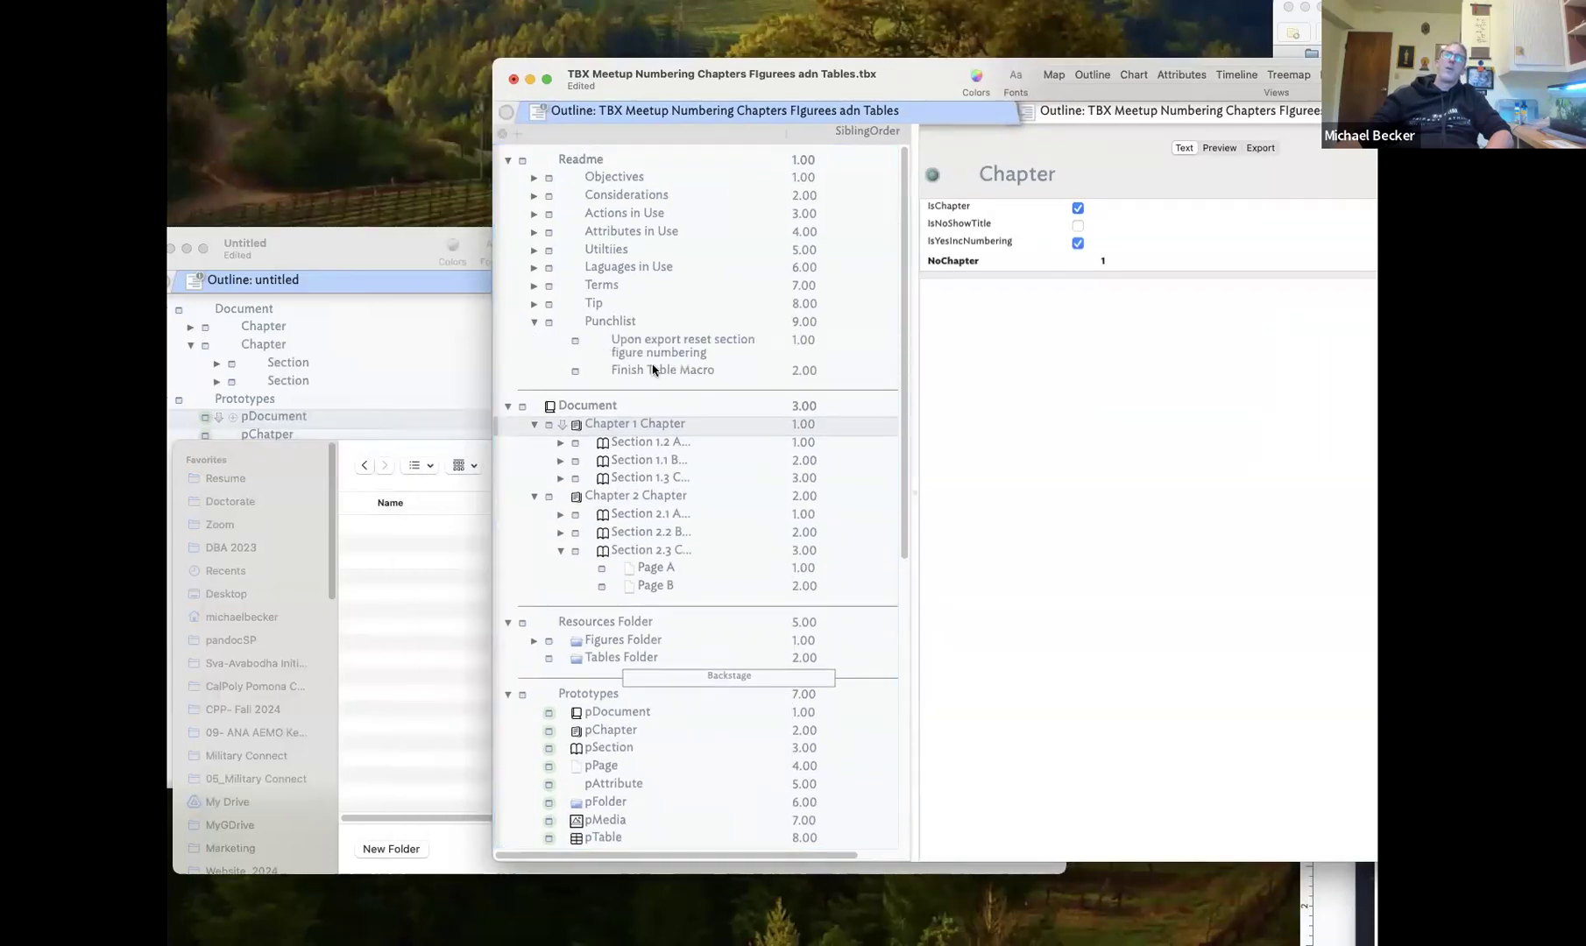
Preview the Finish Table Macro note and expand the exported Readme and Punchlist folders
{"action": "left_click", "coordinate": [657, 370]}
{"action": "left_click", "coordinate": [1218, 148]}
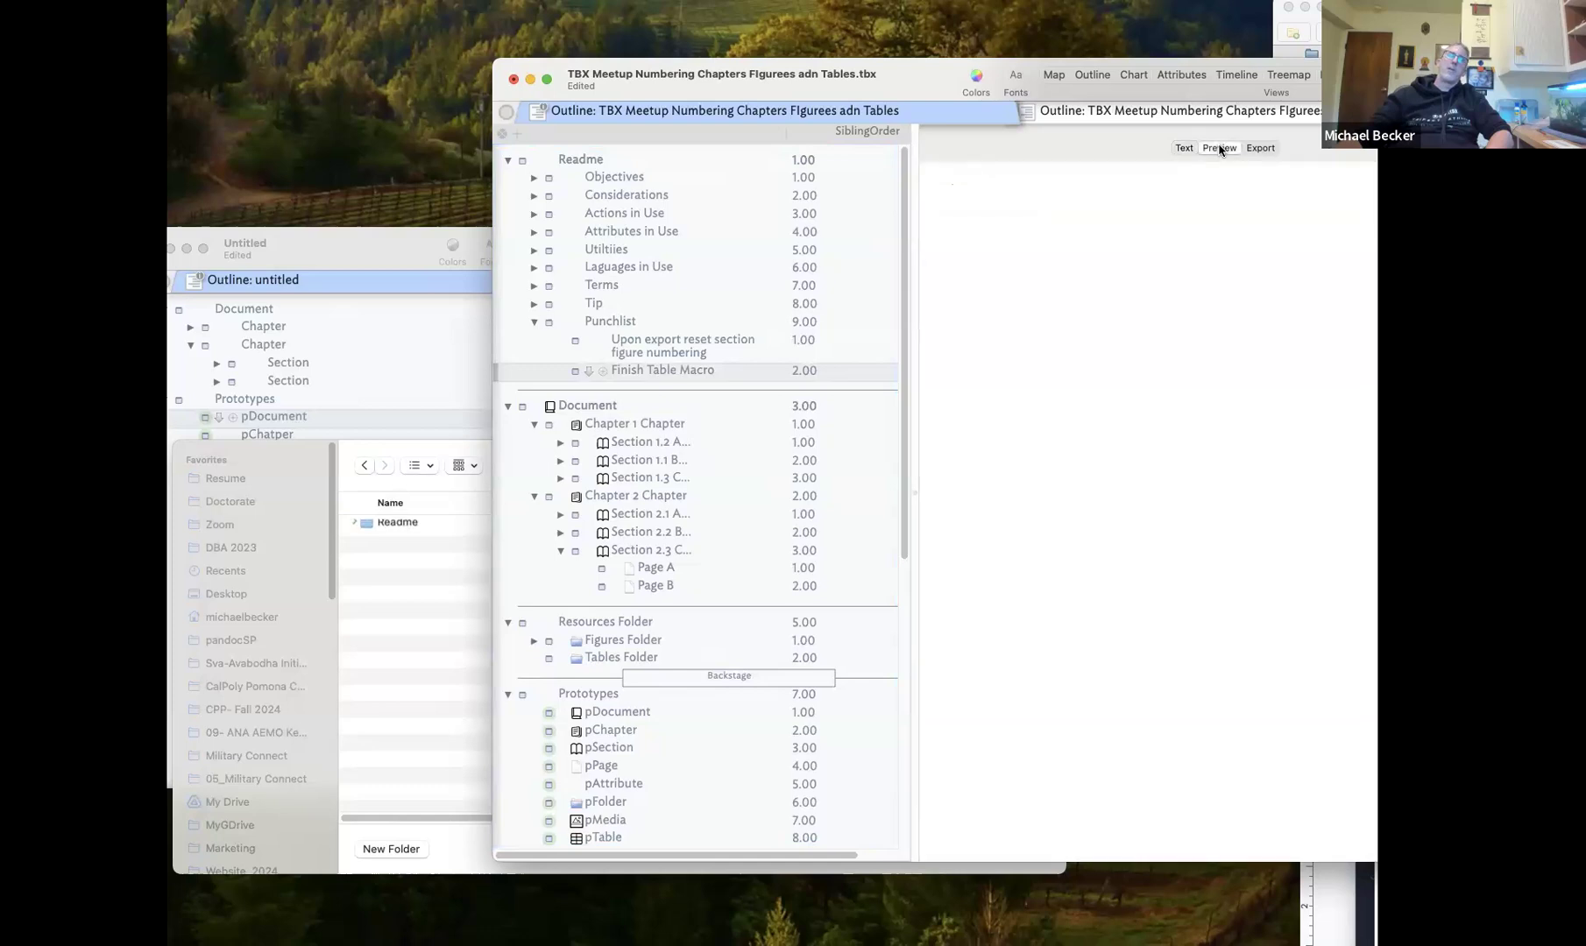
{"action": "left_click", "coordinate": [354, 528]}
{"action": "left_click", "coordinate": [361, 546]}
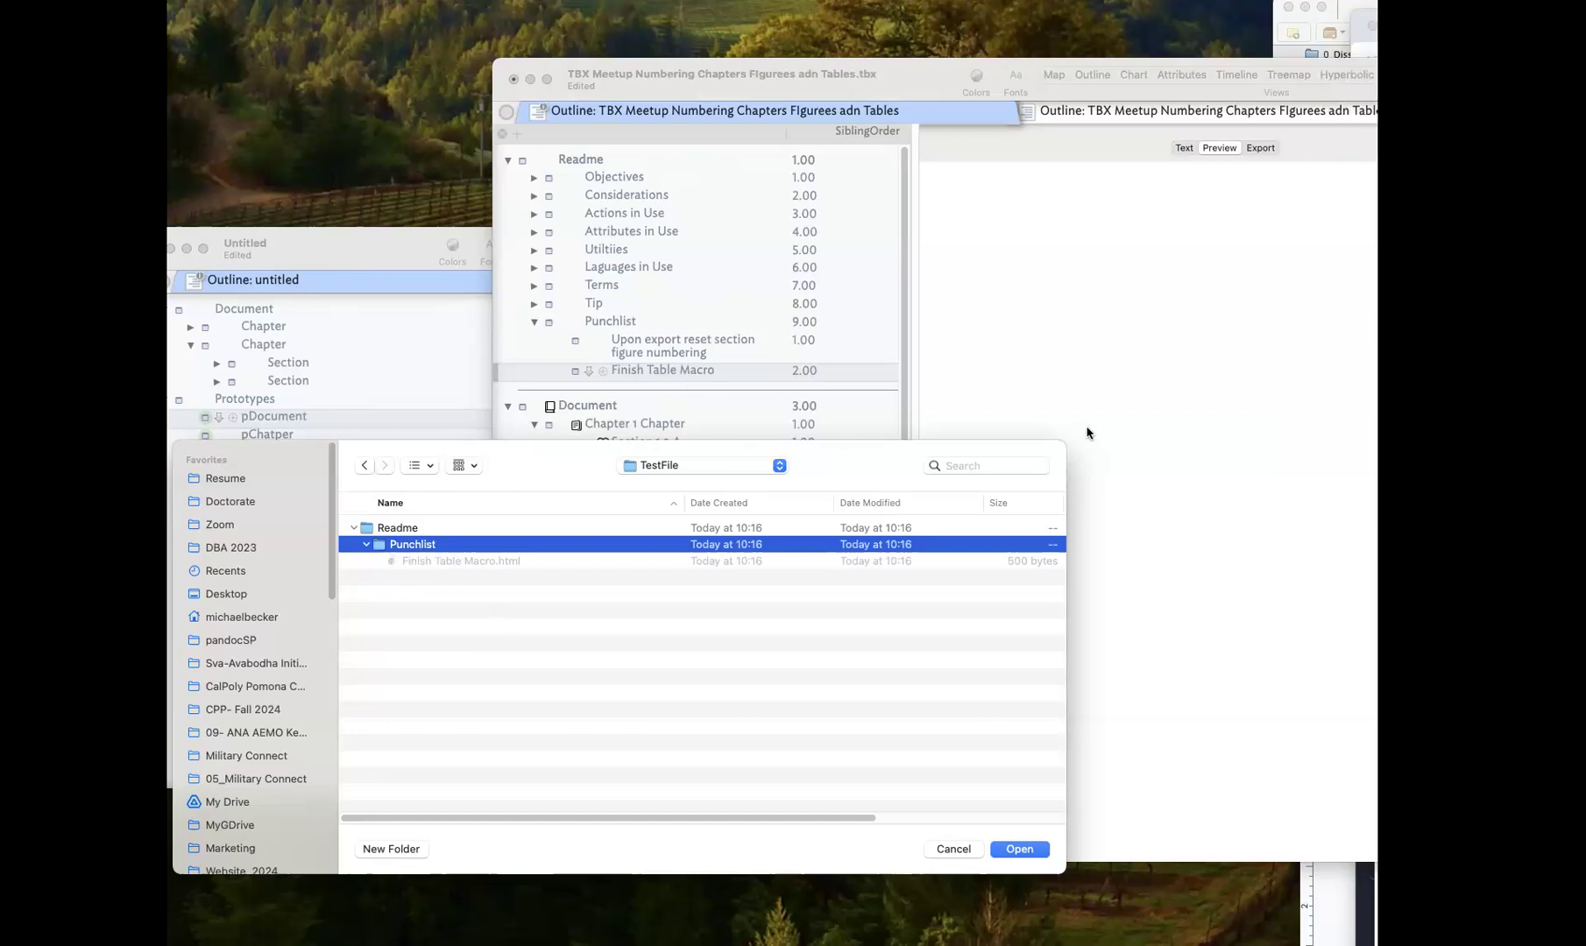
Preview the first chapter note, return to its text, and expand the exported Document folder
{"action": "left_click", "coordinate": [683, 394]}
{"action": "left_click", "coordinate": [639, 428]}
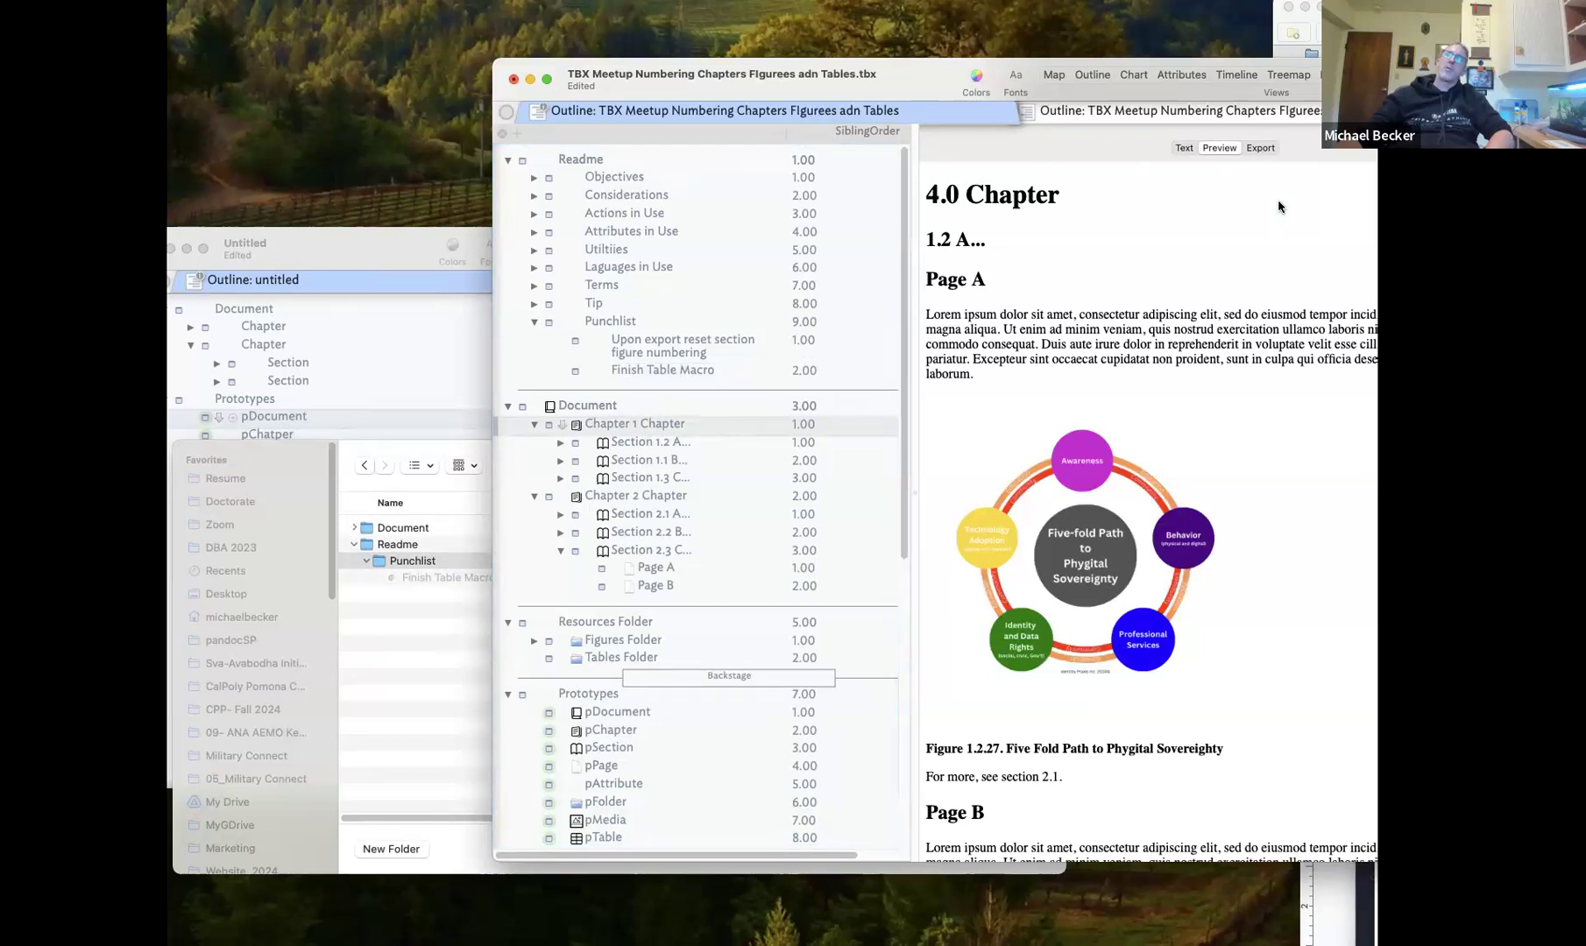
{"action": "left_click", "coordinate": [1185, 148]}
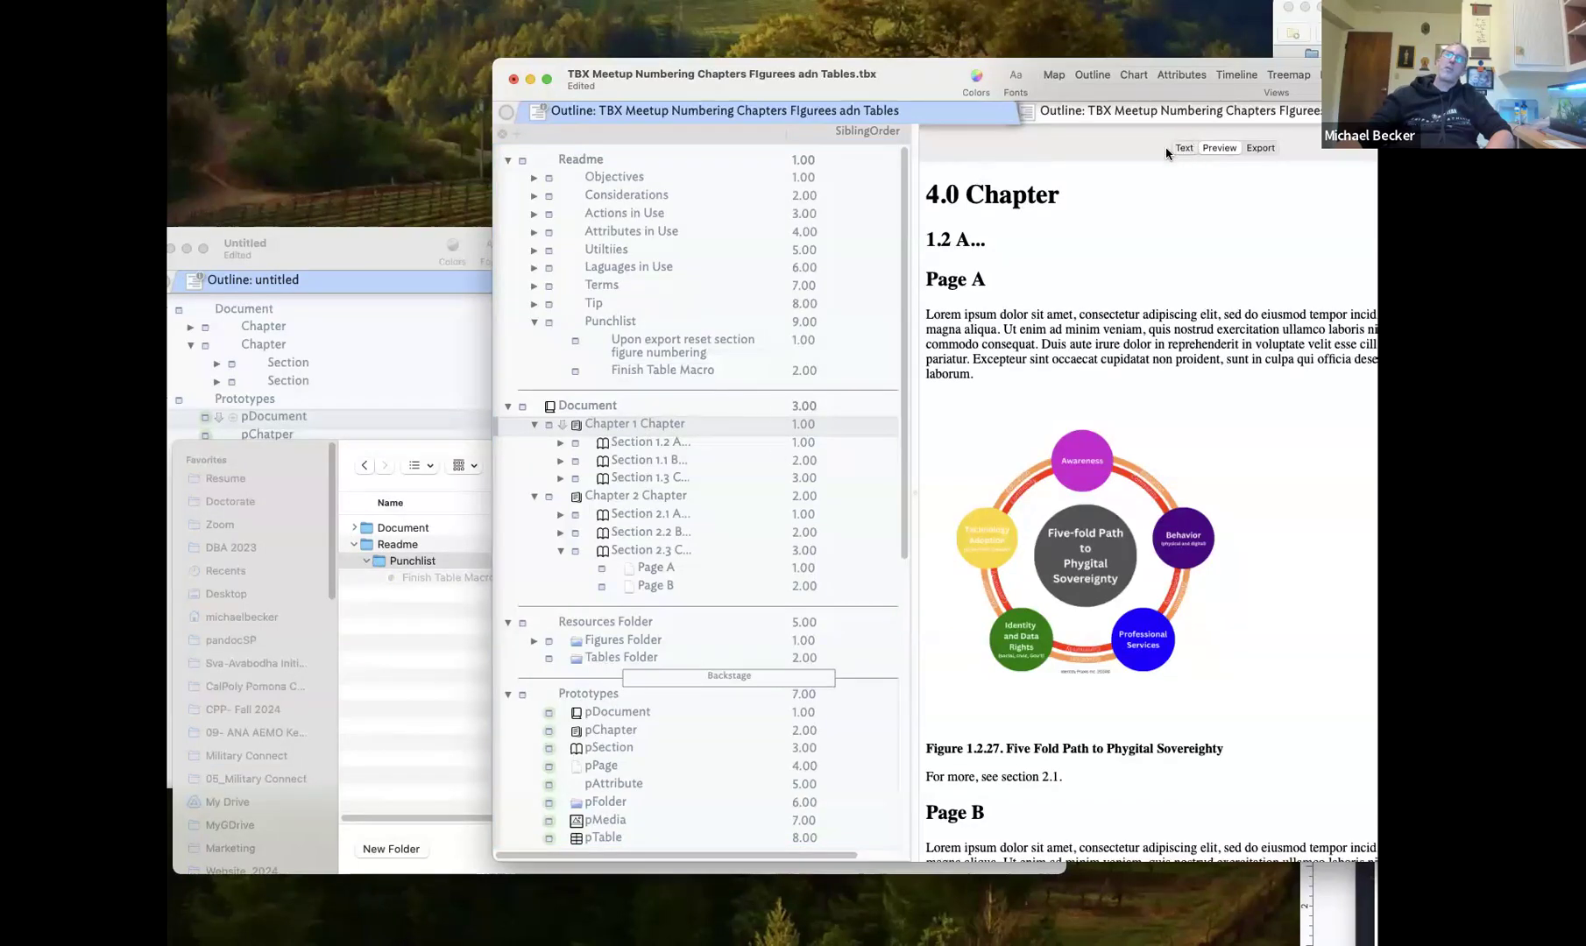
{"action": "left_click", "coordinate": [355, 528]}
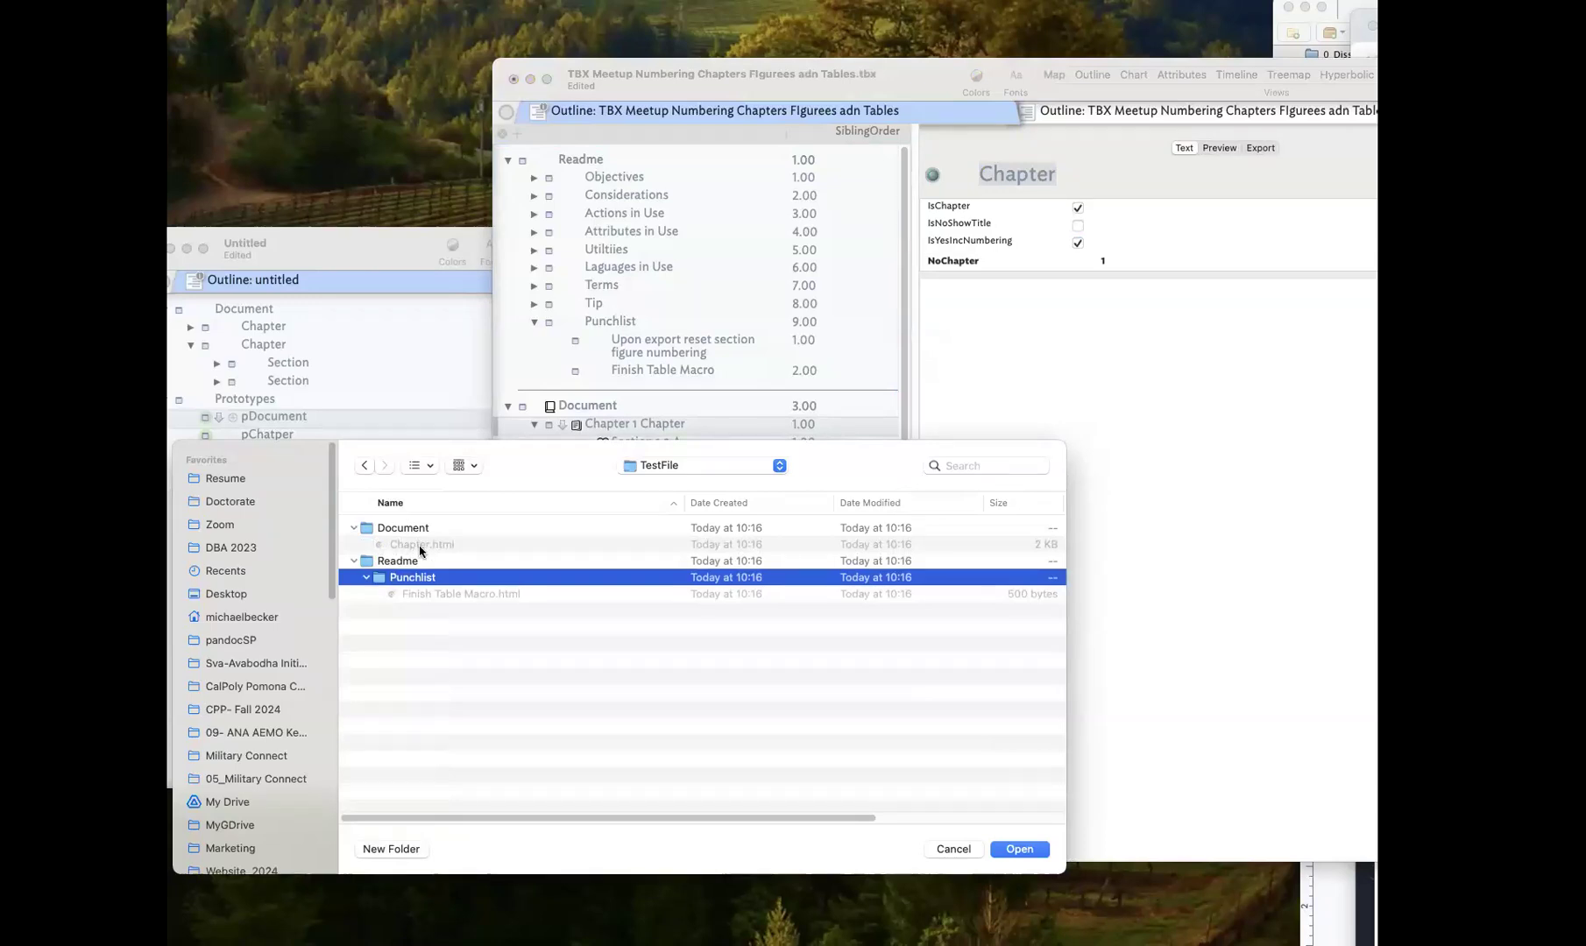
Rename the second chapter note under Document to "Chapter" and check the chapter preview
{"action": "left_click", "coordinate": [650, 406]}
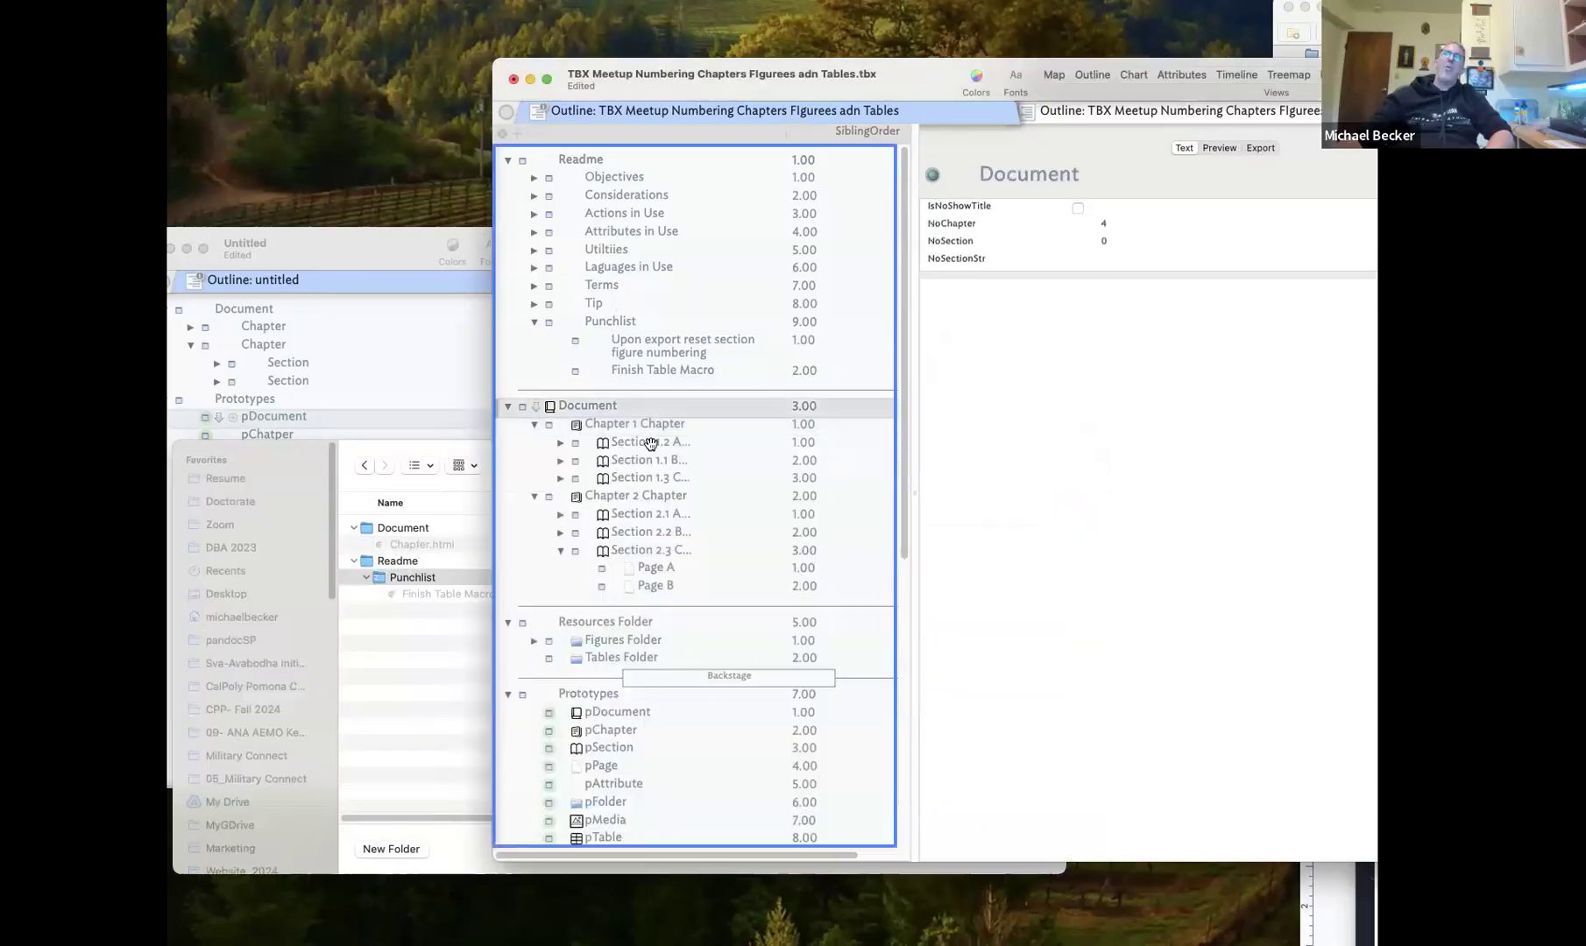
{"action": "left_click", "coordinate": [650, 502]}
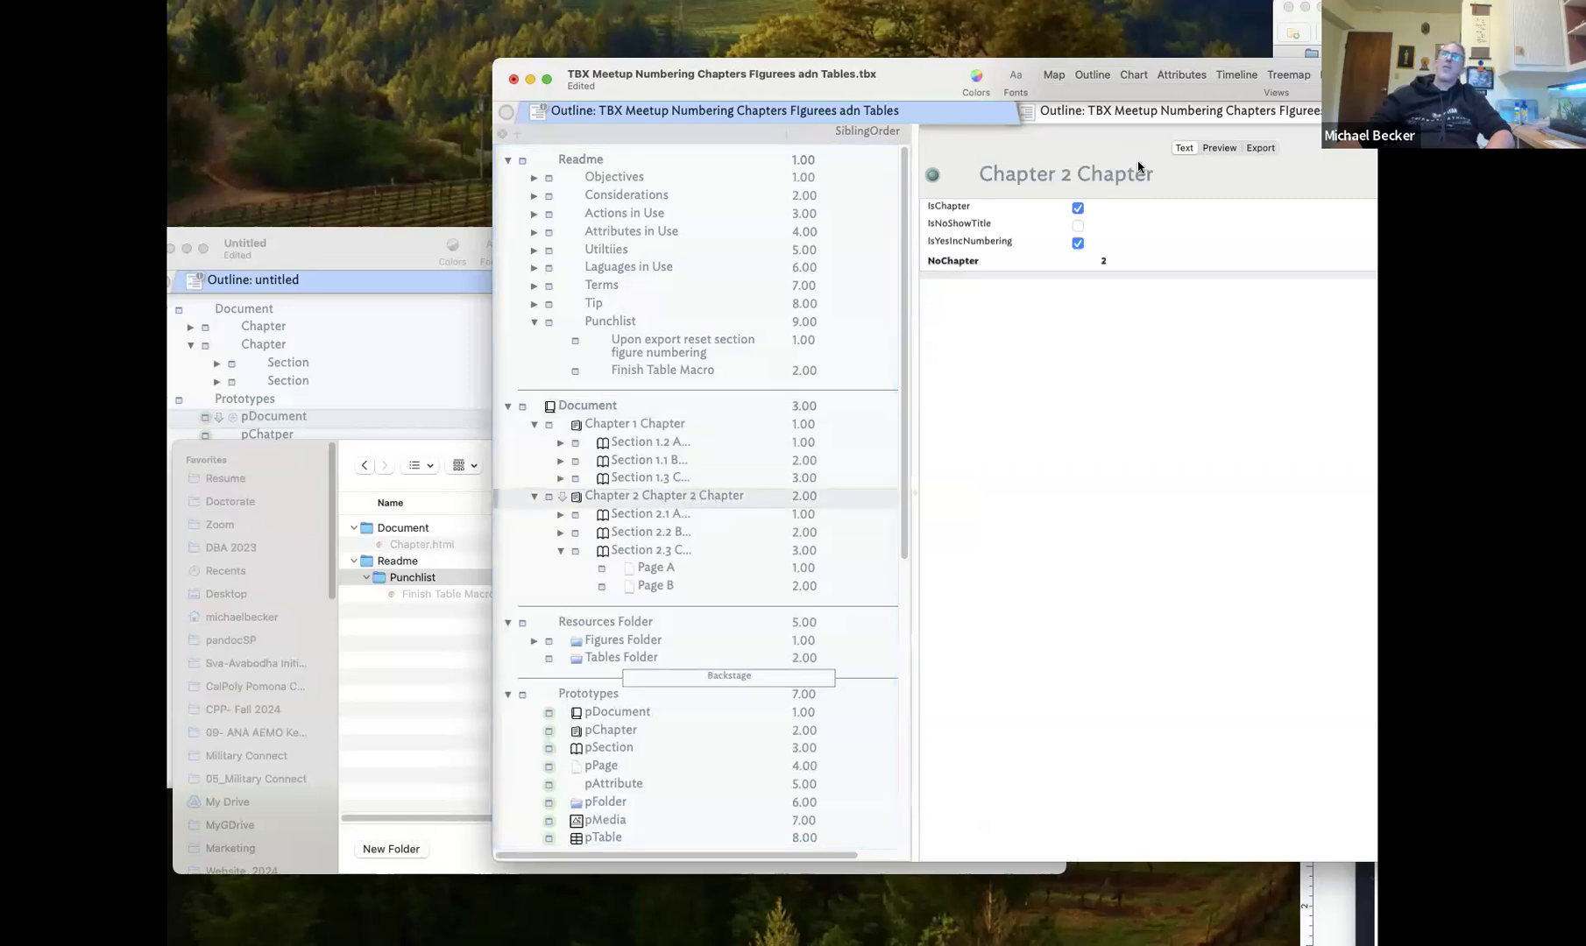
{"action": "double_click", "coordinate": [1074, 171]}
{"action": "key", "text": "BackSpace"}
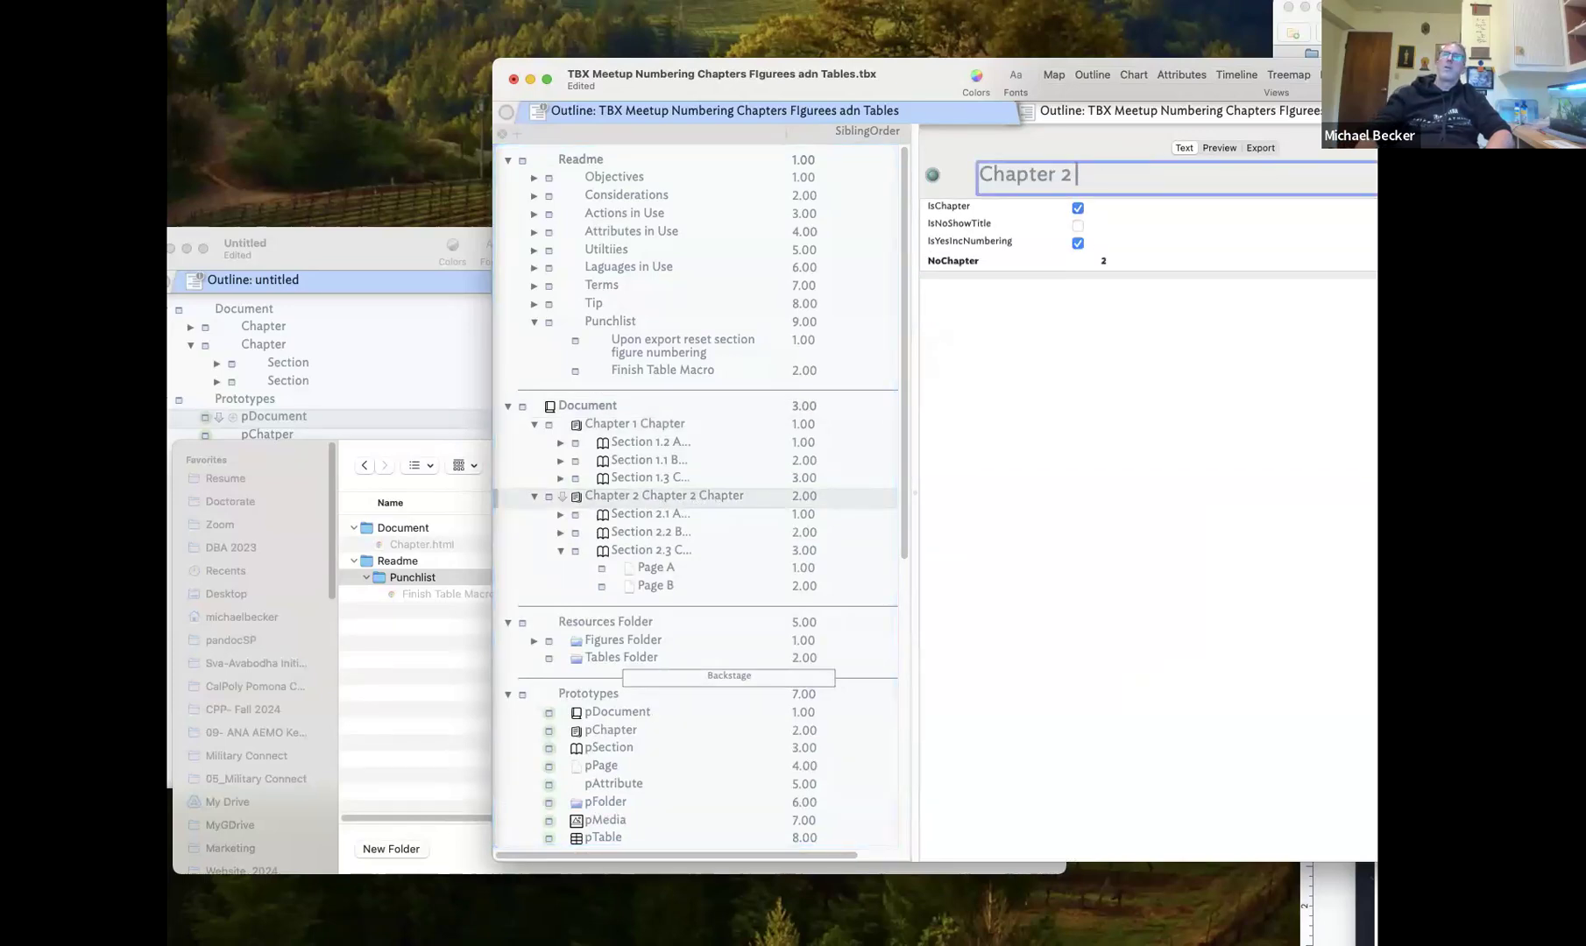
{"action": "key", "text": "BackSpace"}
{"action": "key", "text": "BackSpace"}
{"action": "left_click", "coordinate": [1194, 438]}
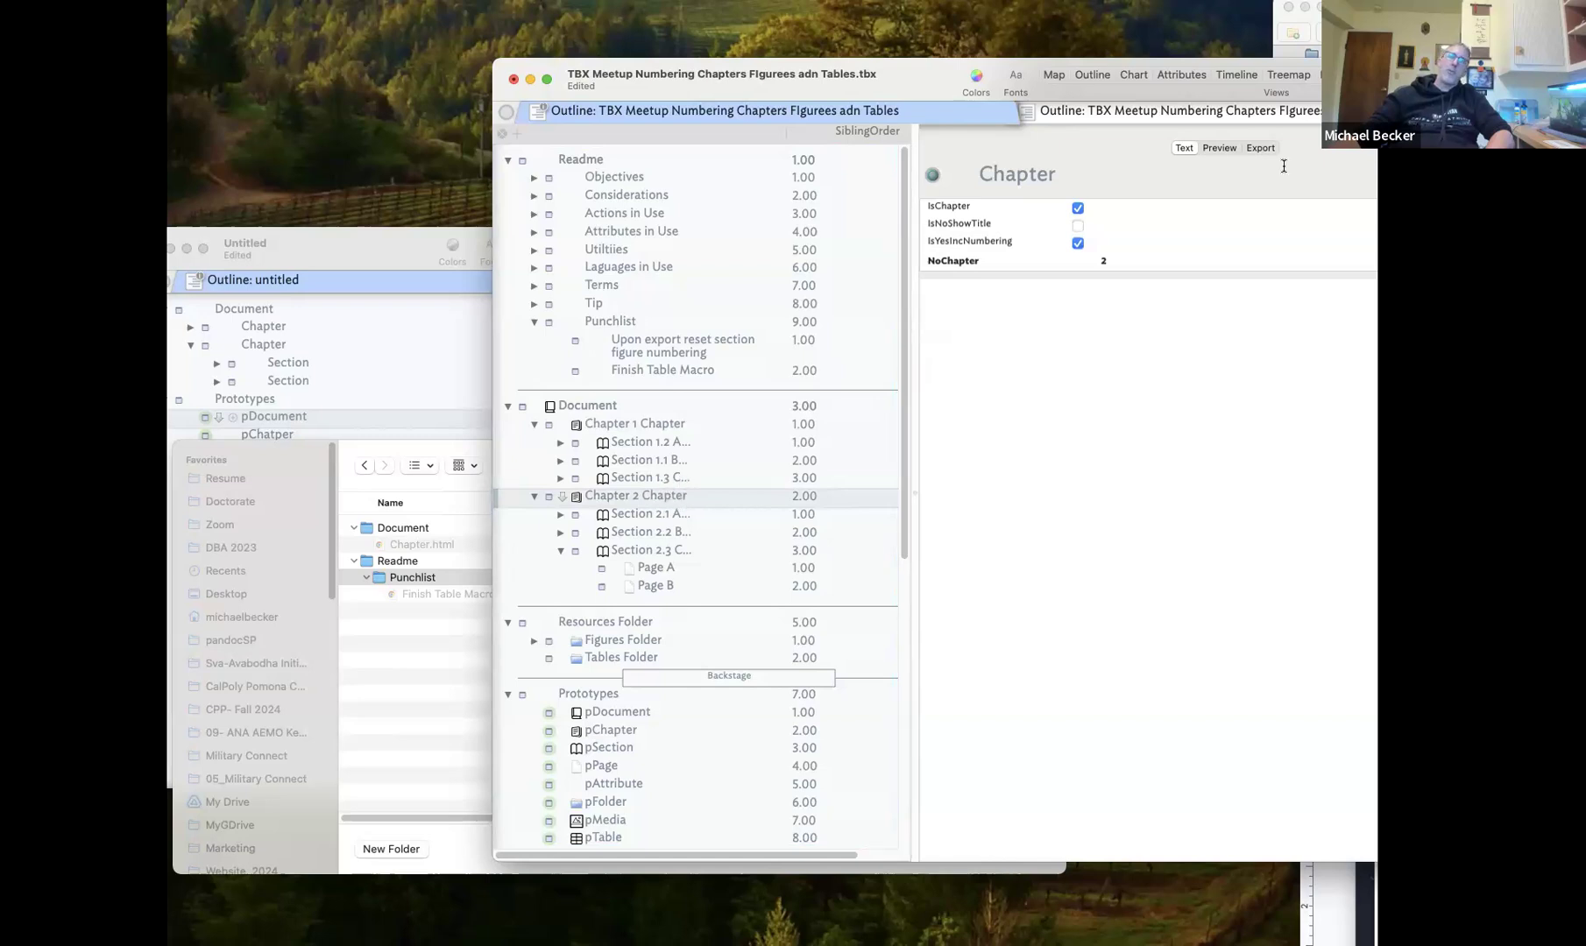
{"action": "left_click", "coordinate": [1207, 148]}
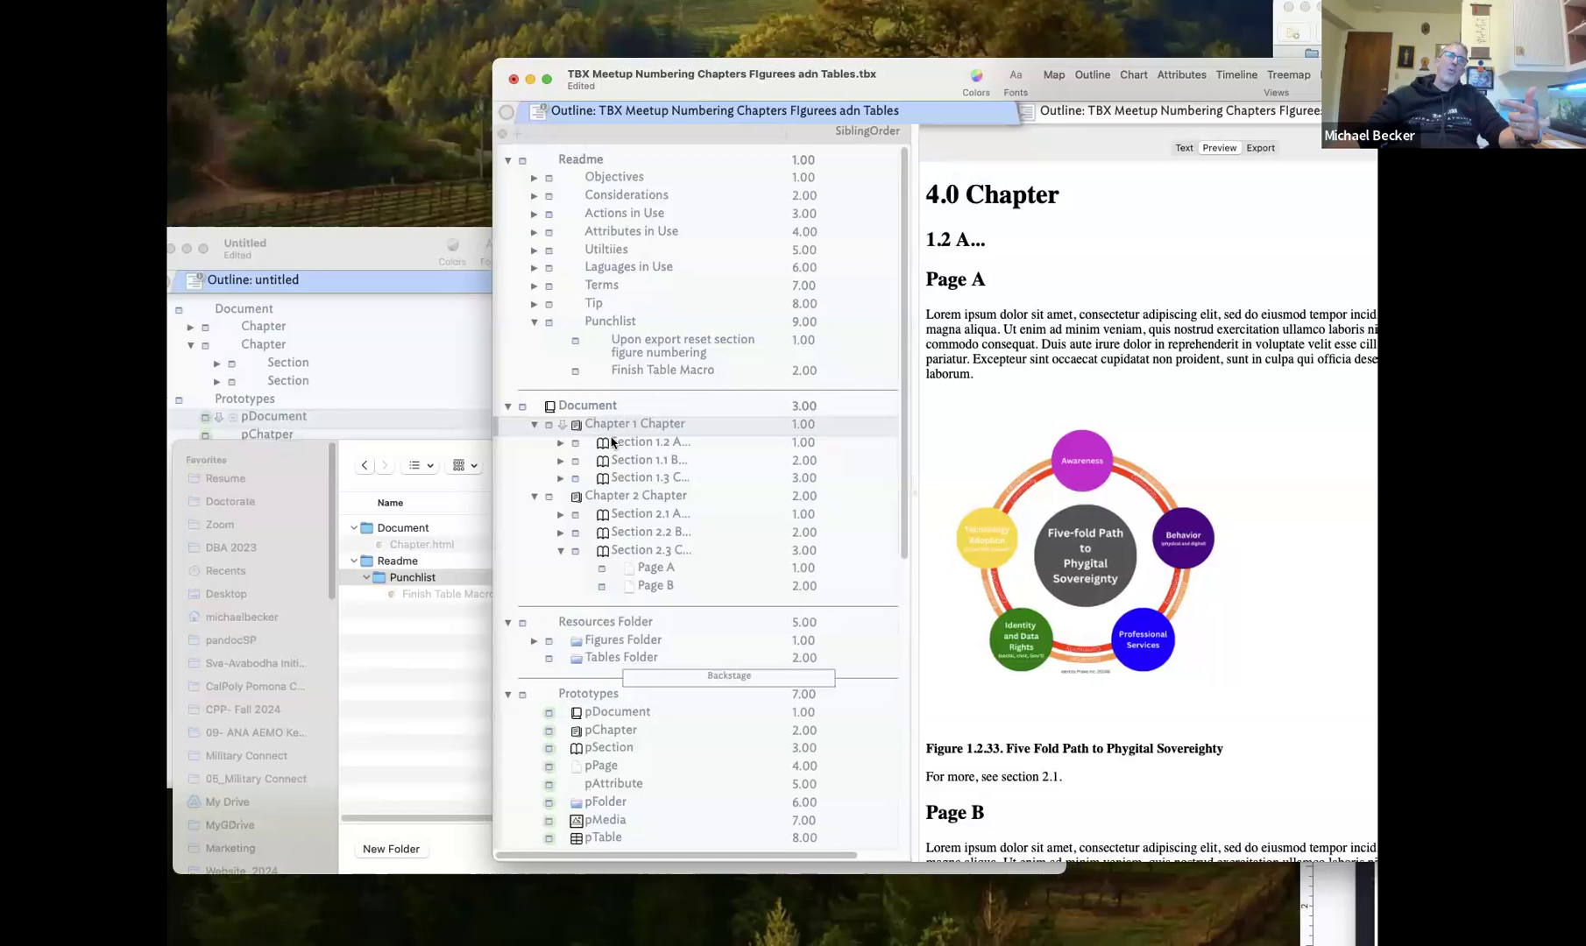
{"action": "left_click", "coordinate": [1183, 147]}
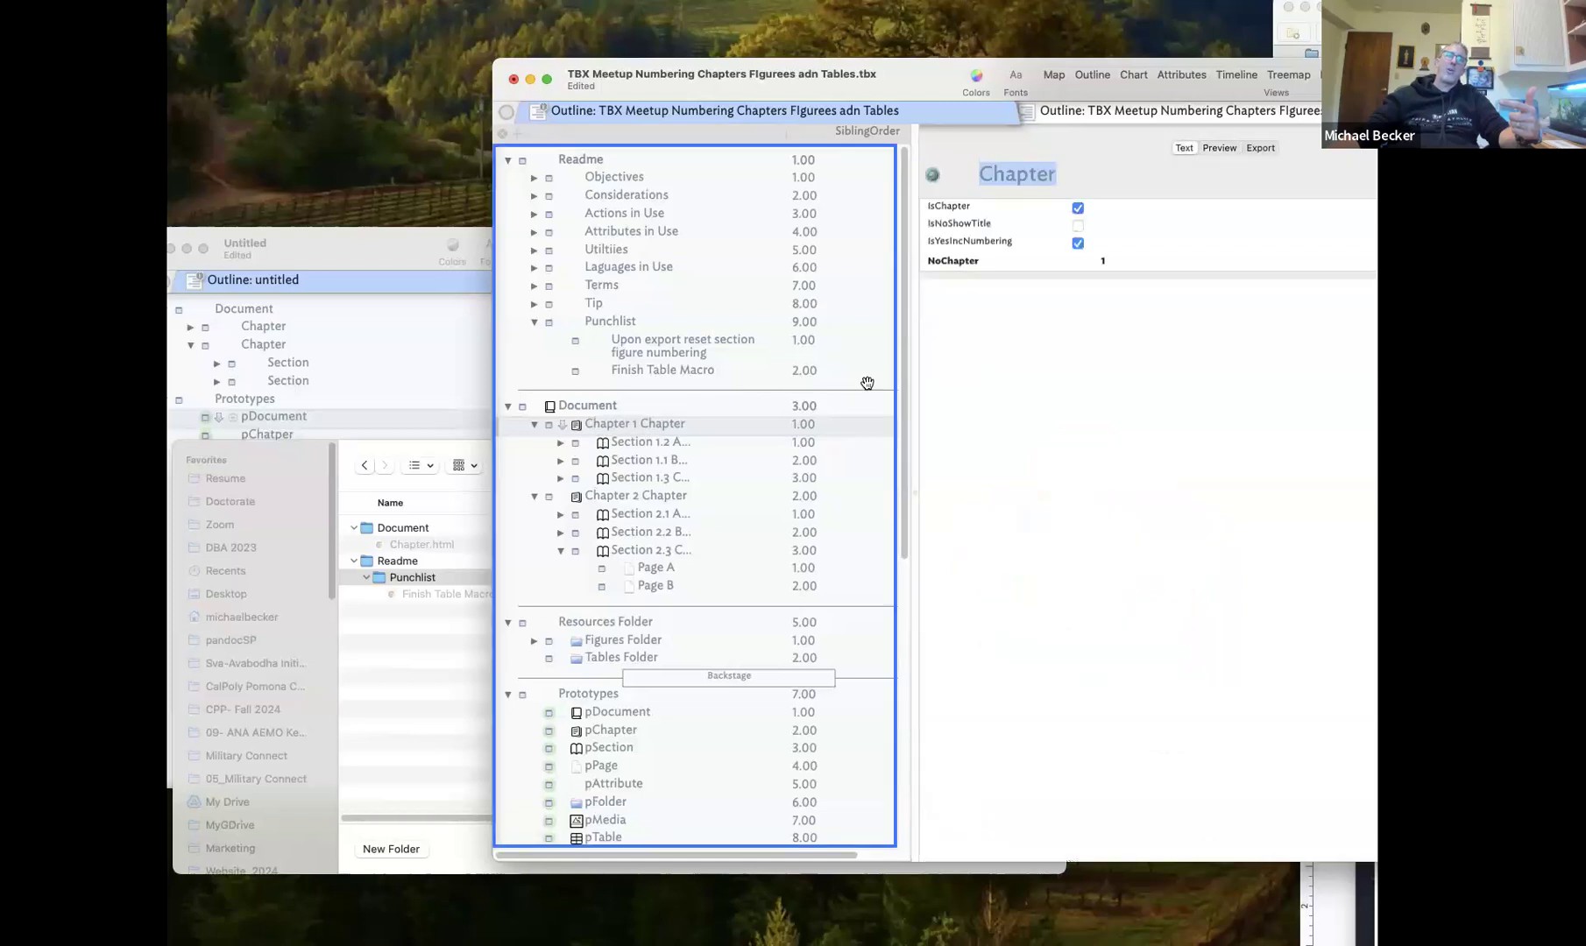
Rename the second chapter note to "Chapter2" and preview it, returning to its text
{"action": "left_click", "coordinate": [697, 495]}
{"action": "left_click", "coordinate": [1052, 174]}
{"action": "type", "text": "2"}
{"action": "left_click", "coordinate": [1139, 423]}
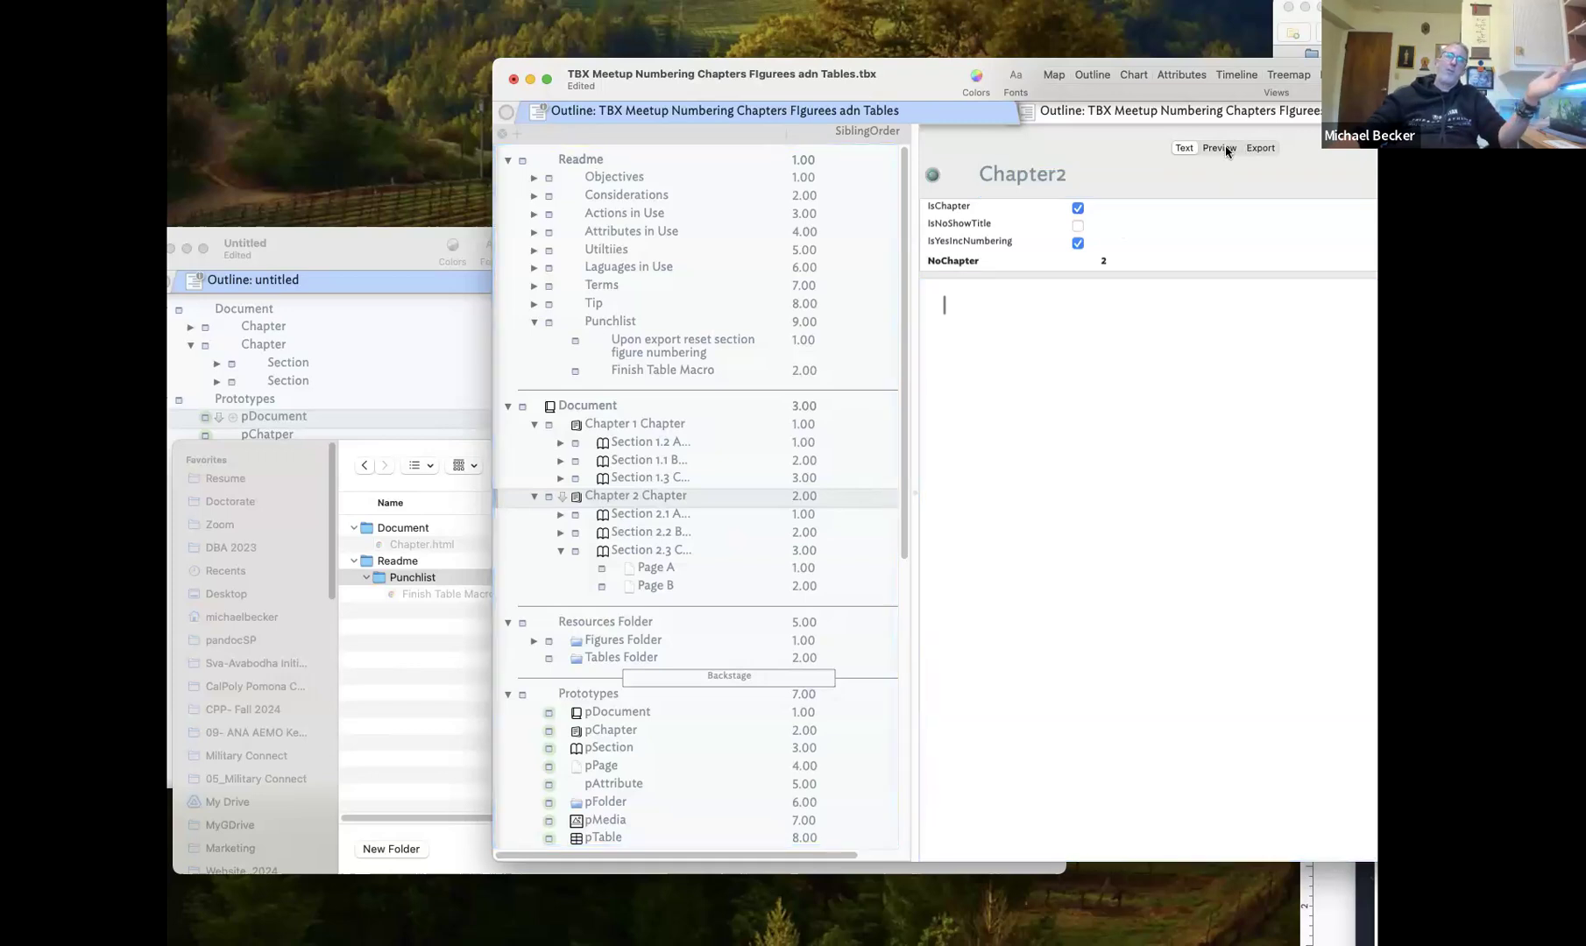
{"action": "left_click", "coordinate": [1219, 148]}
{"action": "left_click", "coordinate": [1183, 147]}
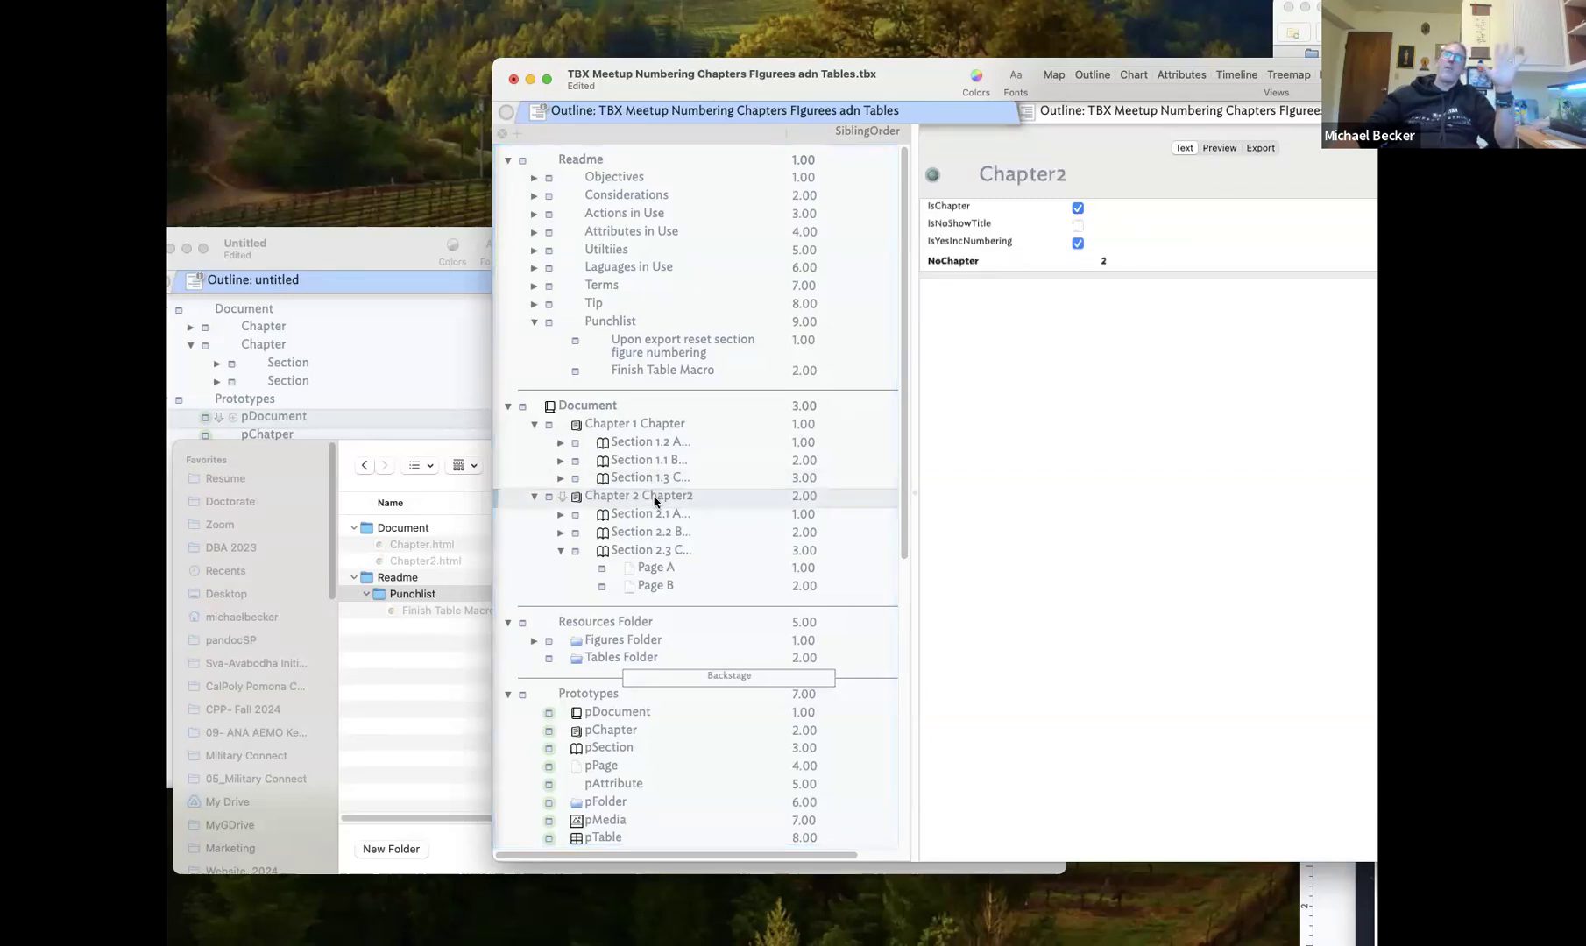
Remove the 2 from the second chapter note's name so it reads "Chapter" again
{"action": "left_click", "coordinate": [1082, 170]}
{"action": "key", "text": "BackSpace"}
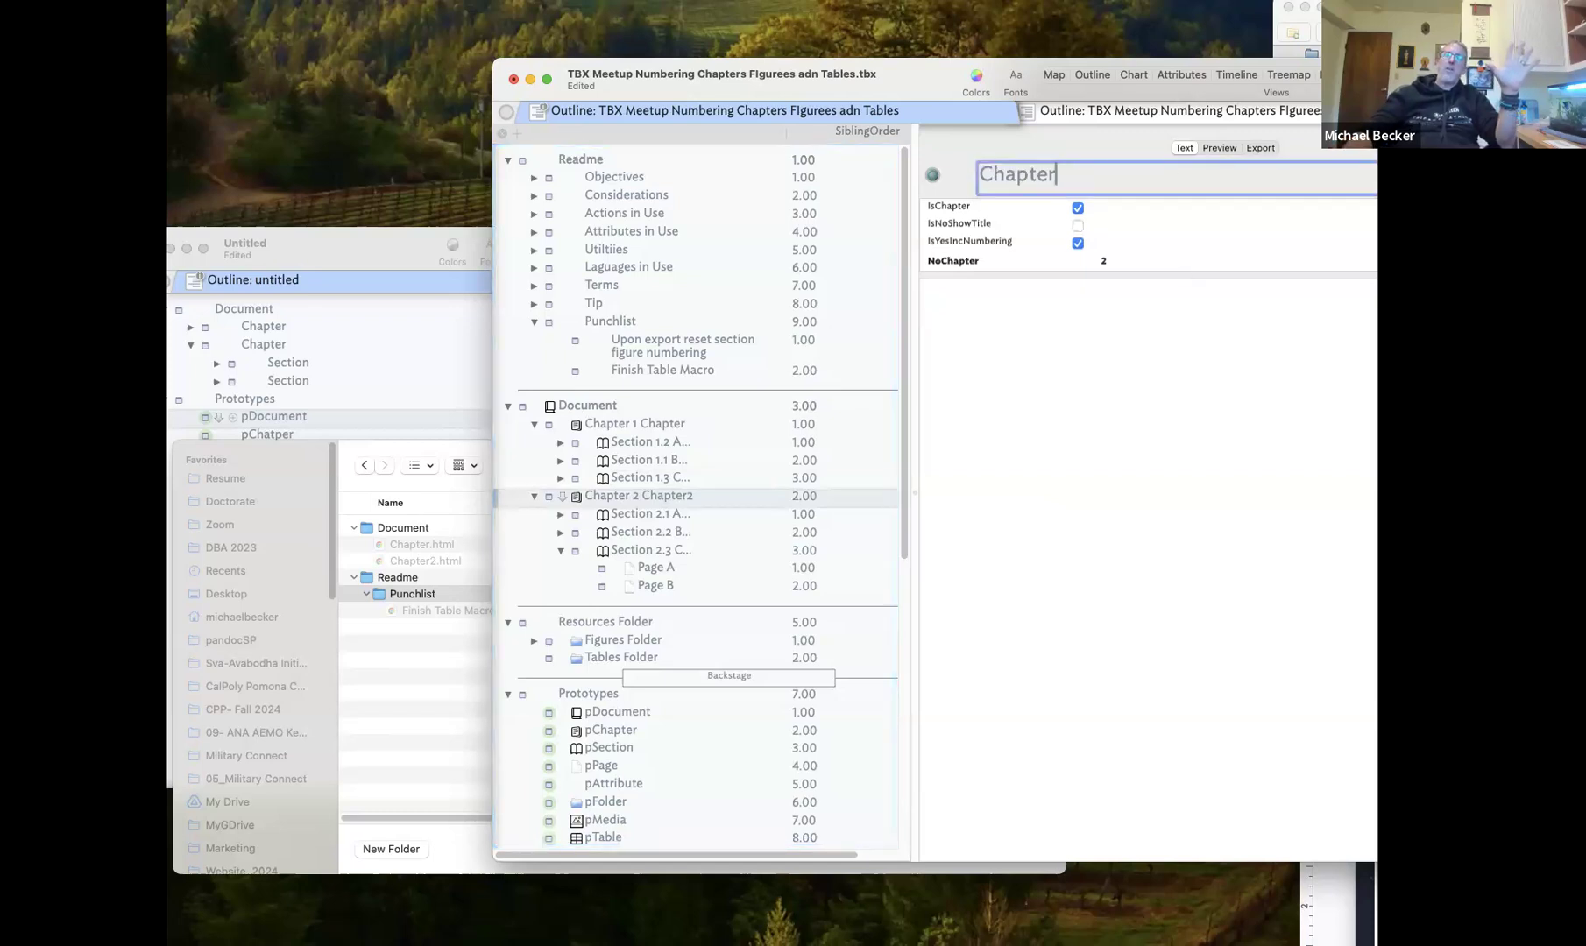
{"action": "left_click", "coordinate": [700, 478]}
{"action": "left_click", "coordinate": [668, 498]}
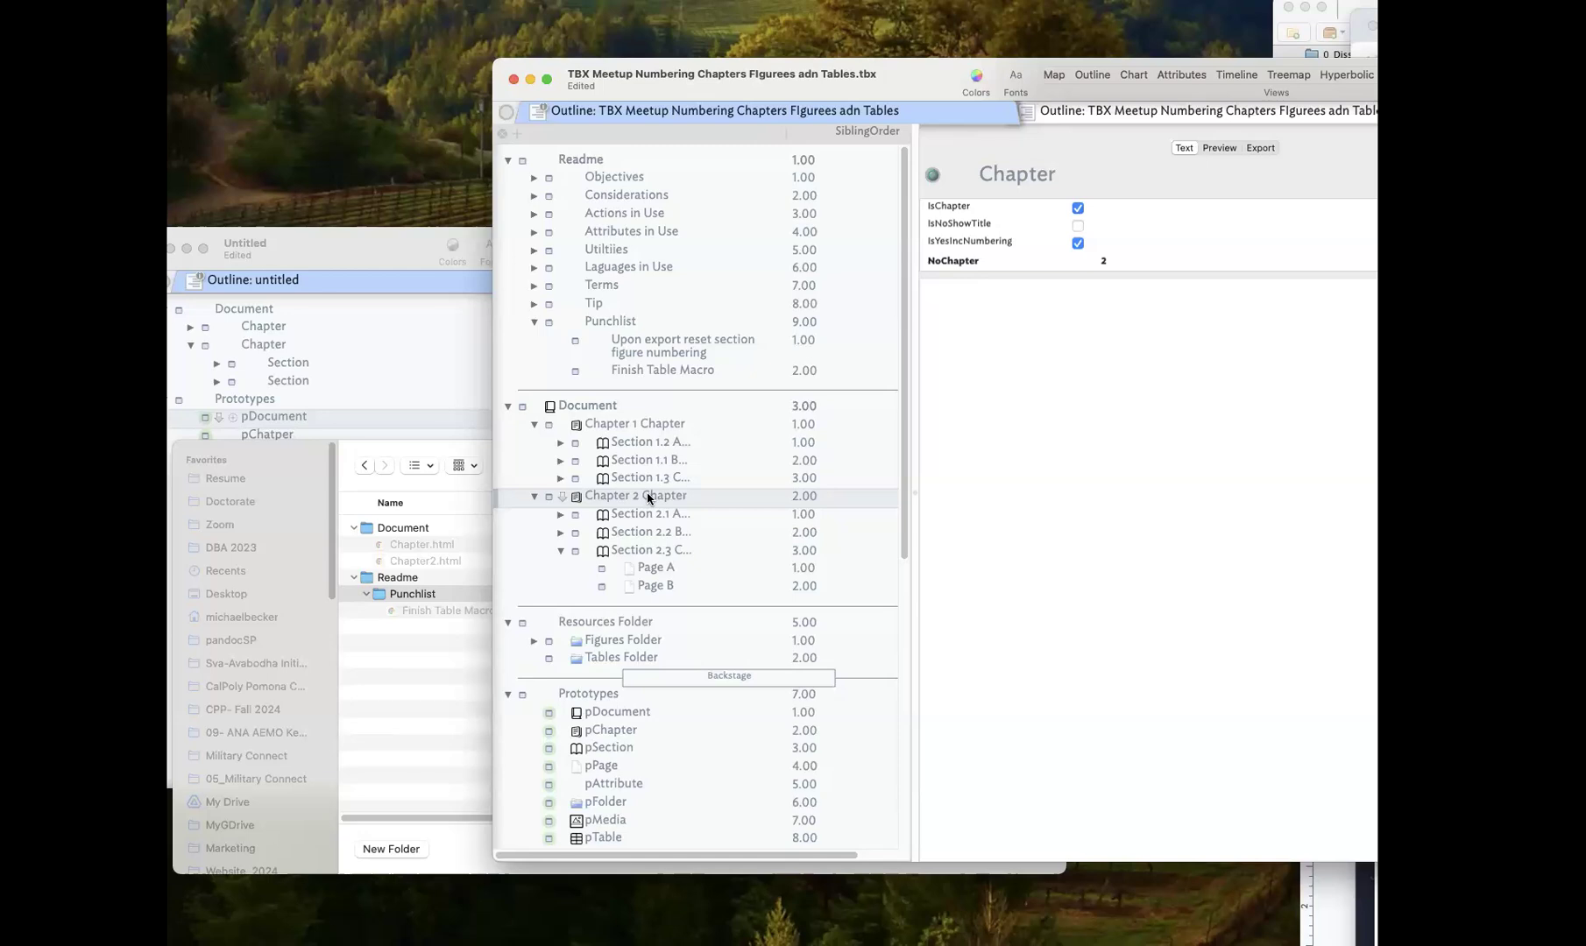
Open the inspector on the pDocument prototype and bring up the edict of the pChapter prototype
{"action": "scroll", "coordinate": [655, 512], "scroll_direction": "down", "scroll_amount": 8}
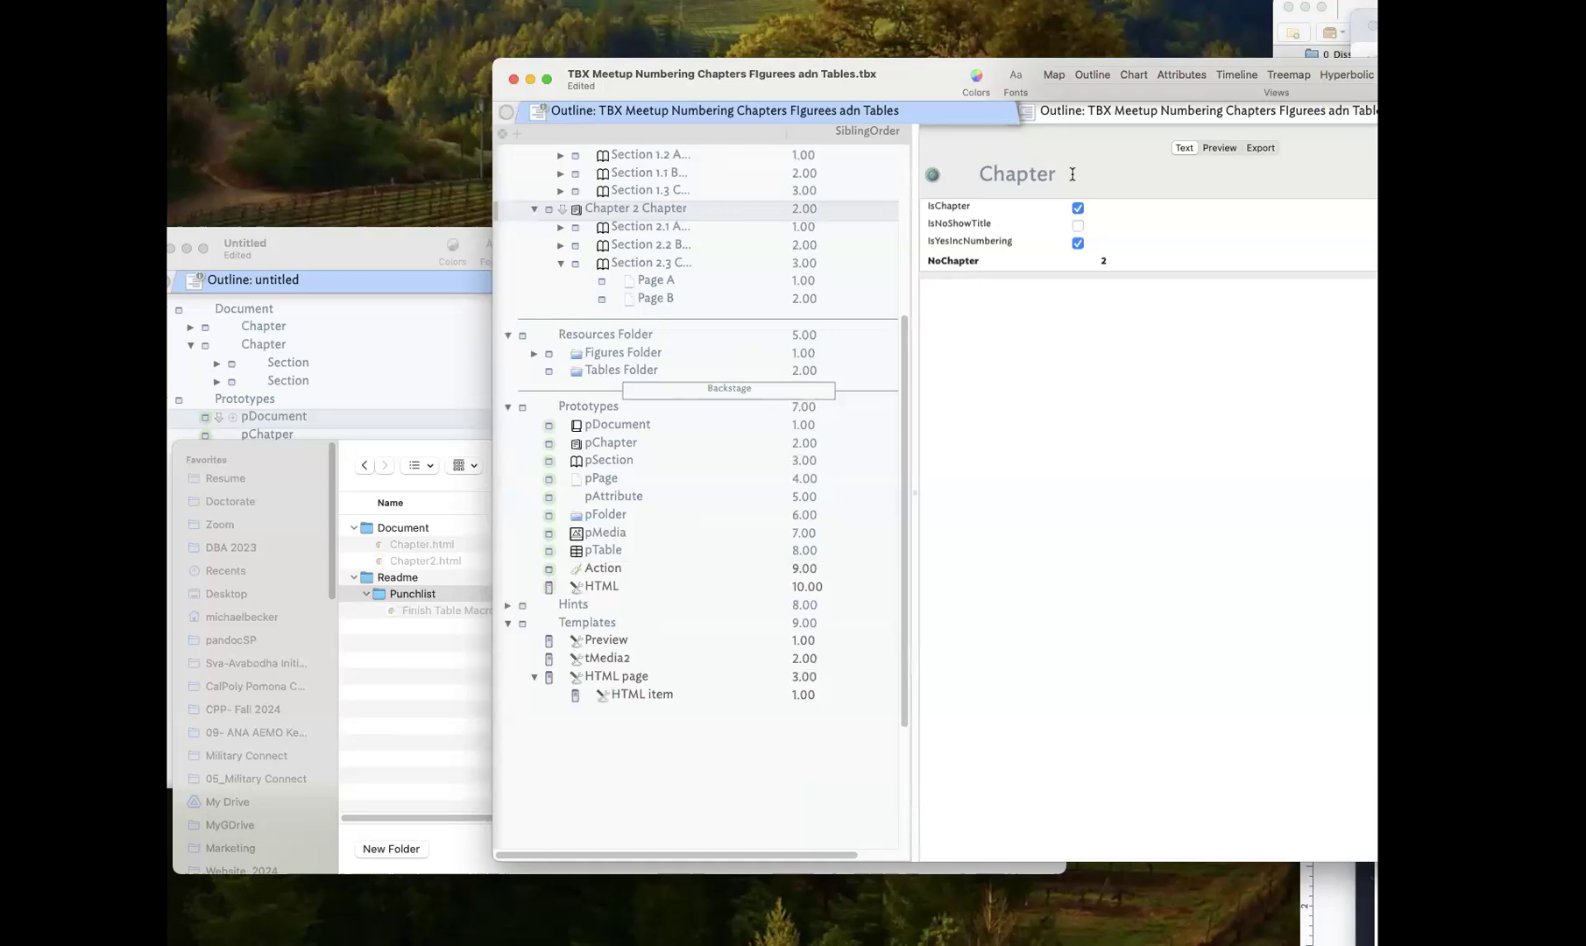
{"action": "left_click", "coordinate": [641, 424]}
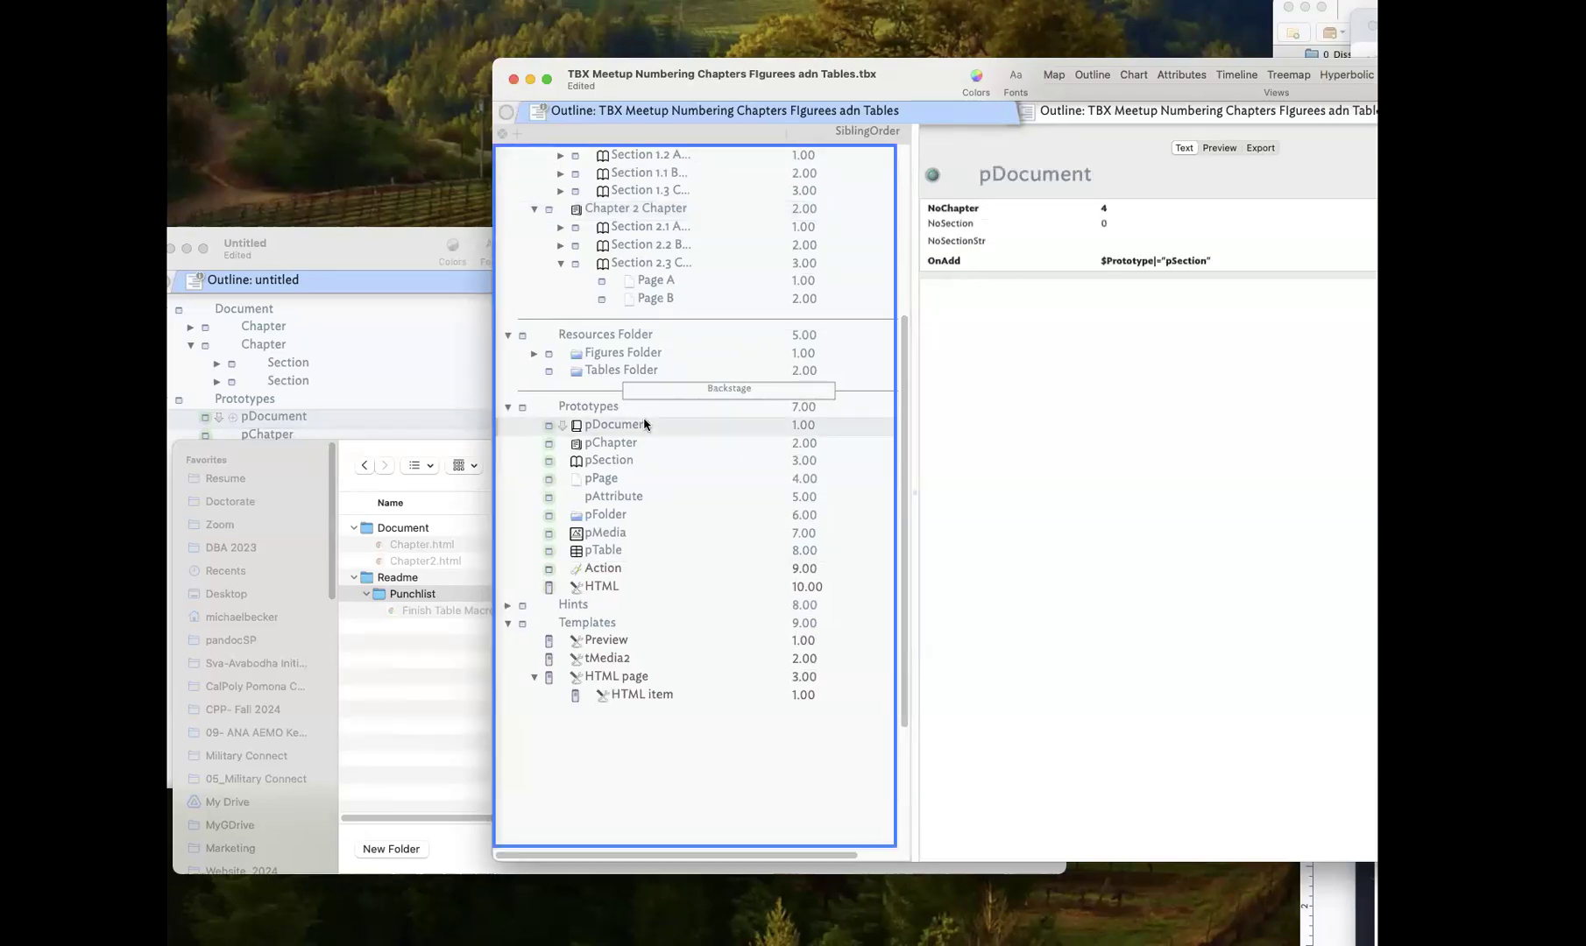
{"action": "key", "text": "super+1"}
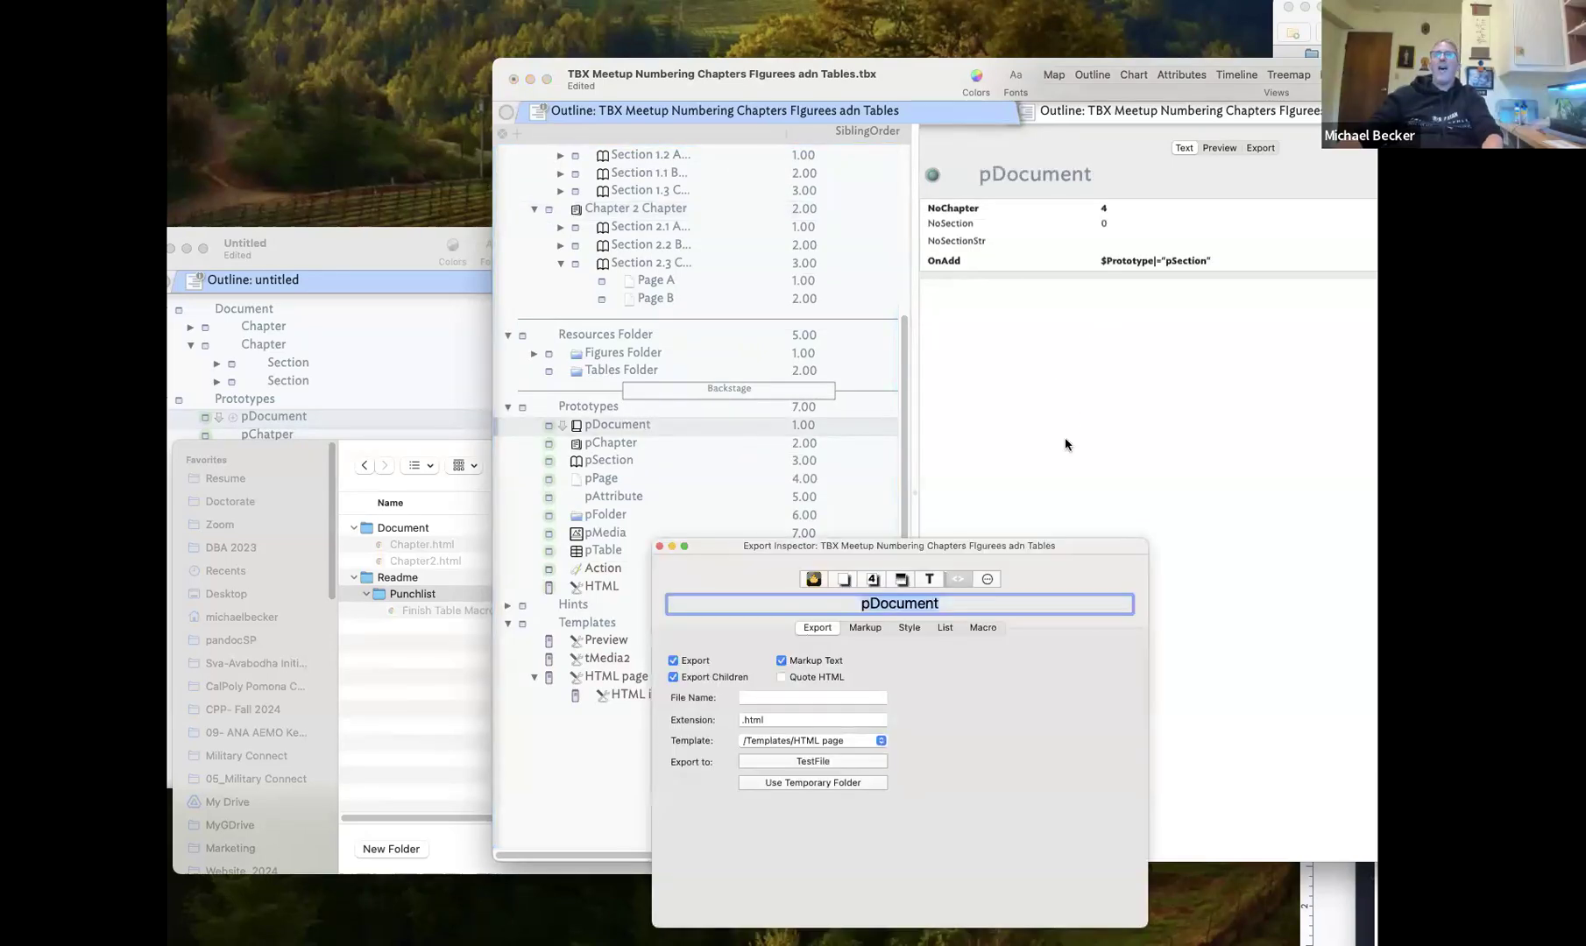
{"action": "left_click_drag", "start_coordinate": [947, 556], "coordinate": [989, 462]}
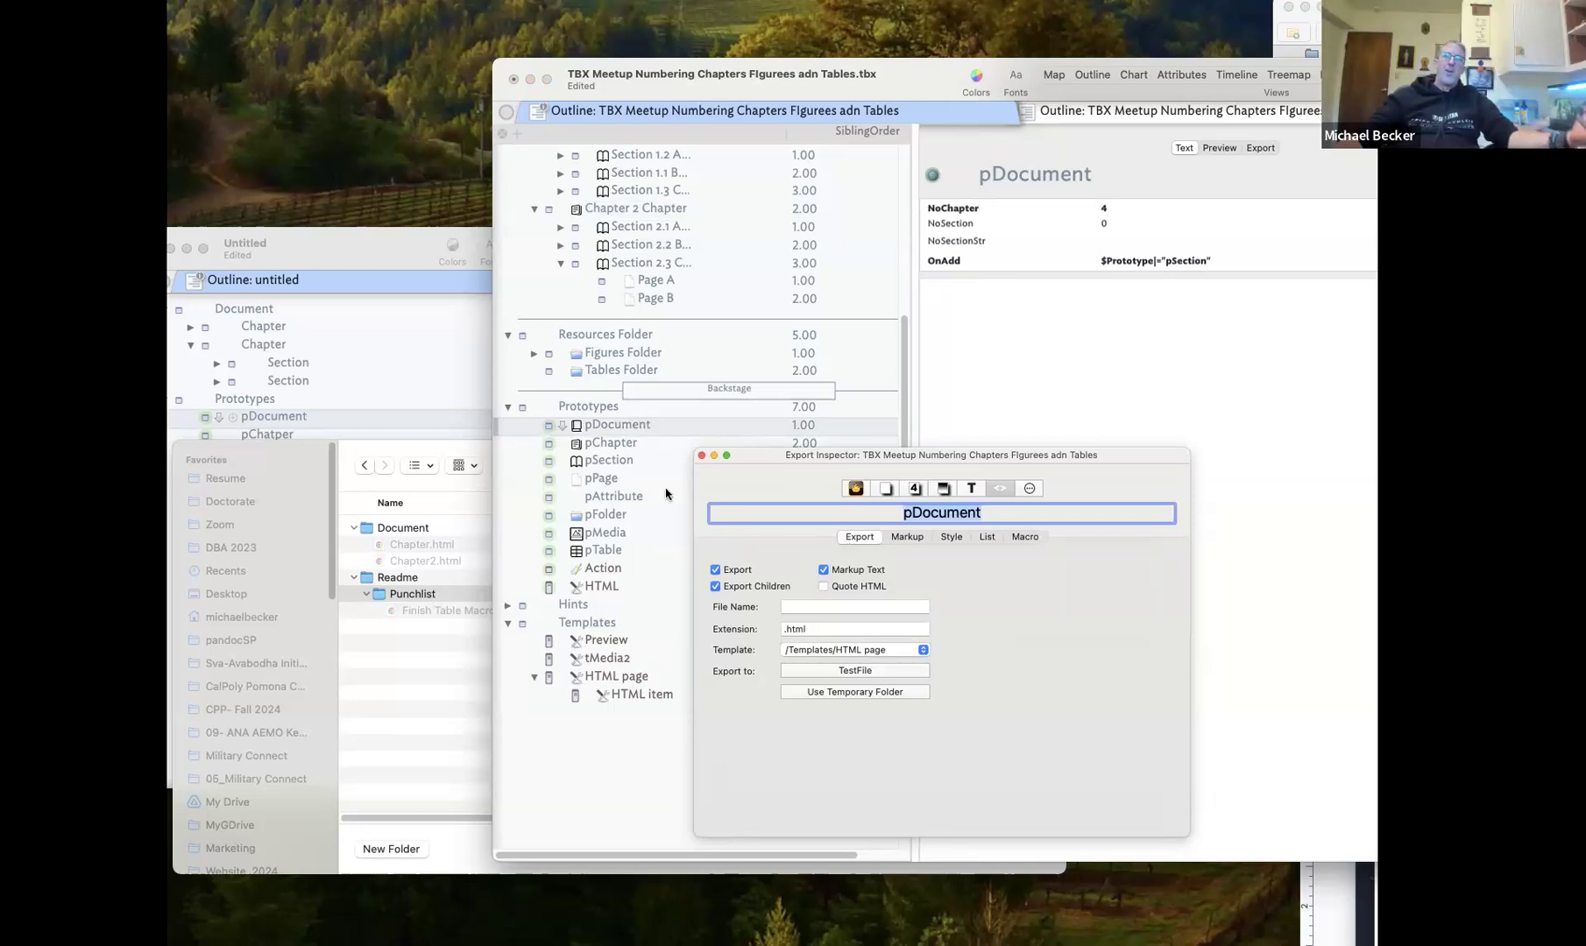
{"action": "left_click", "coordinate": [1029, 488]}
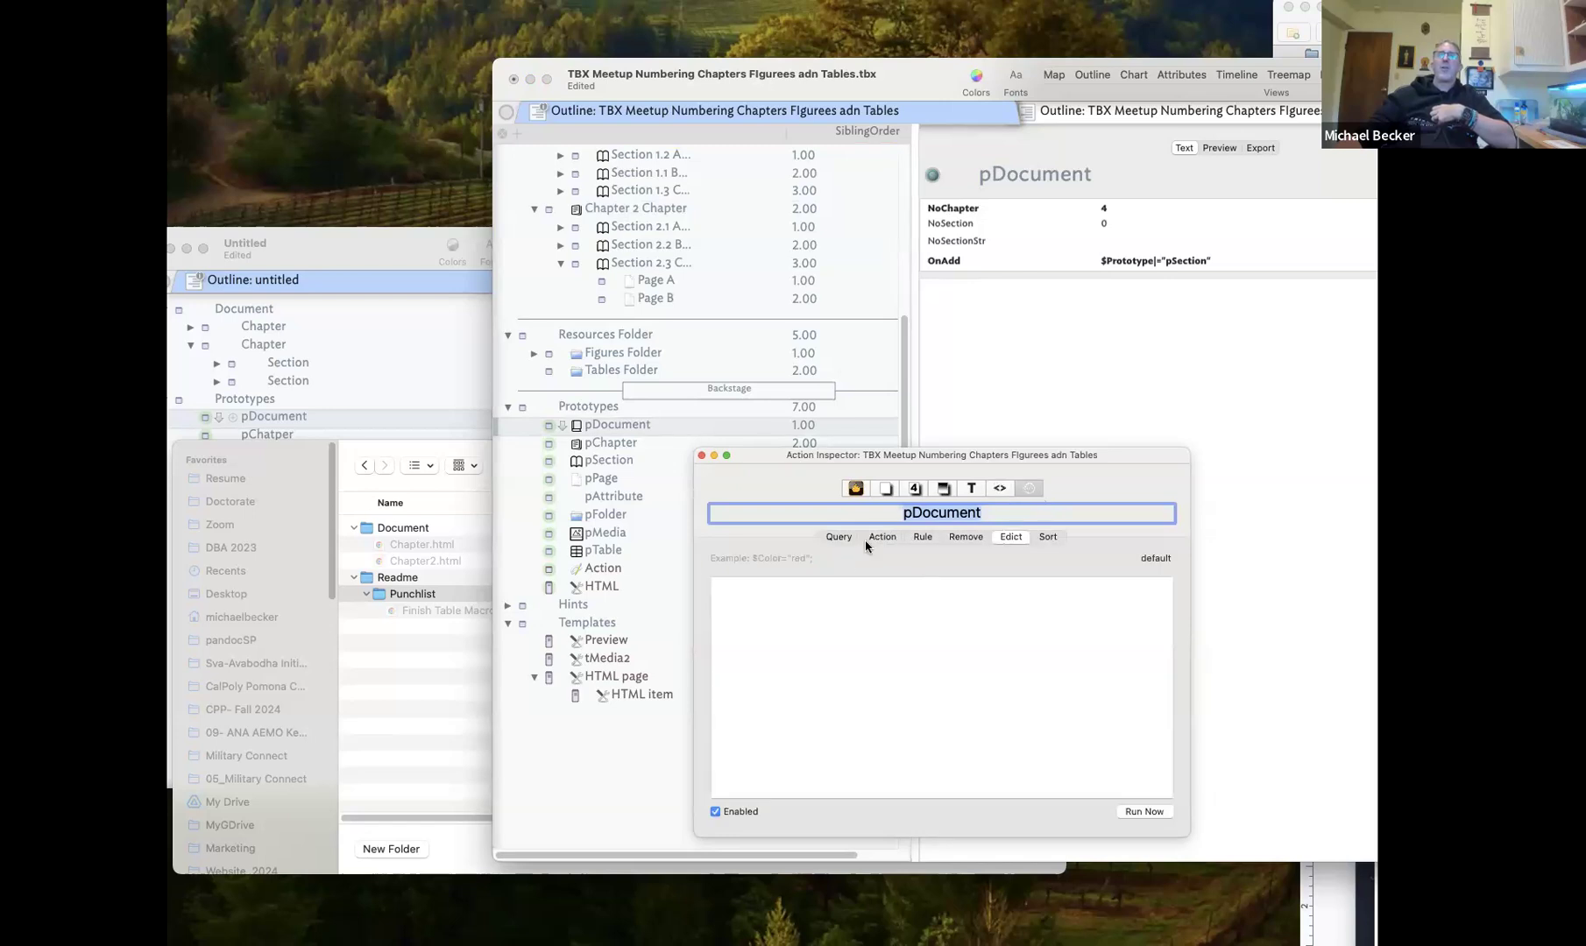
{"action": "left_click", "coordinate": [621, 444]}
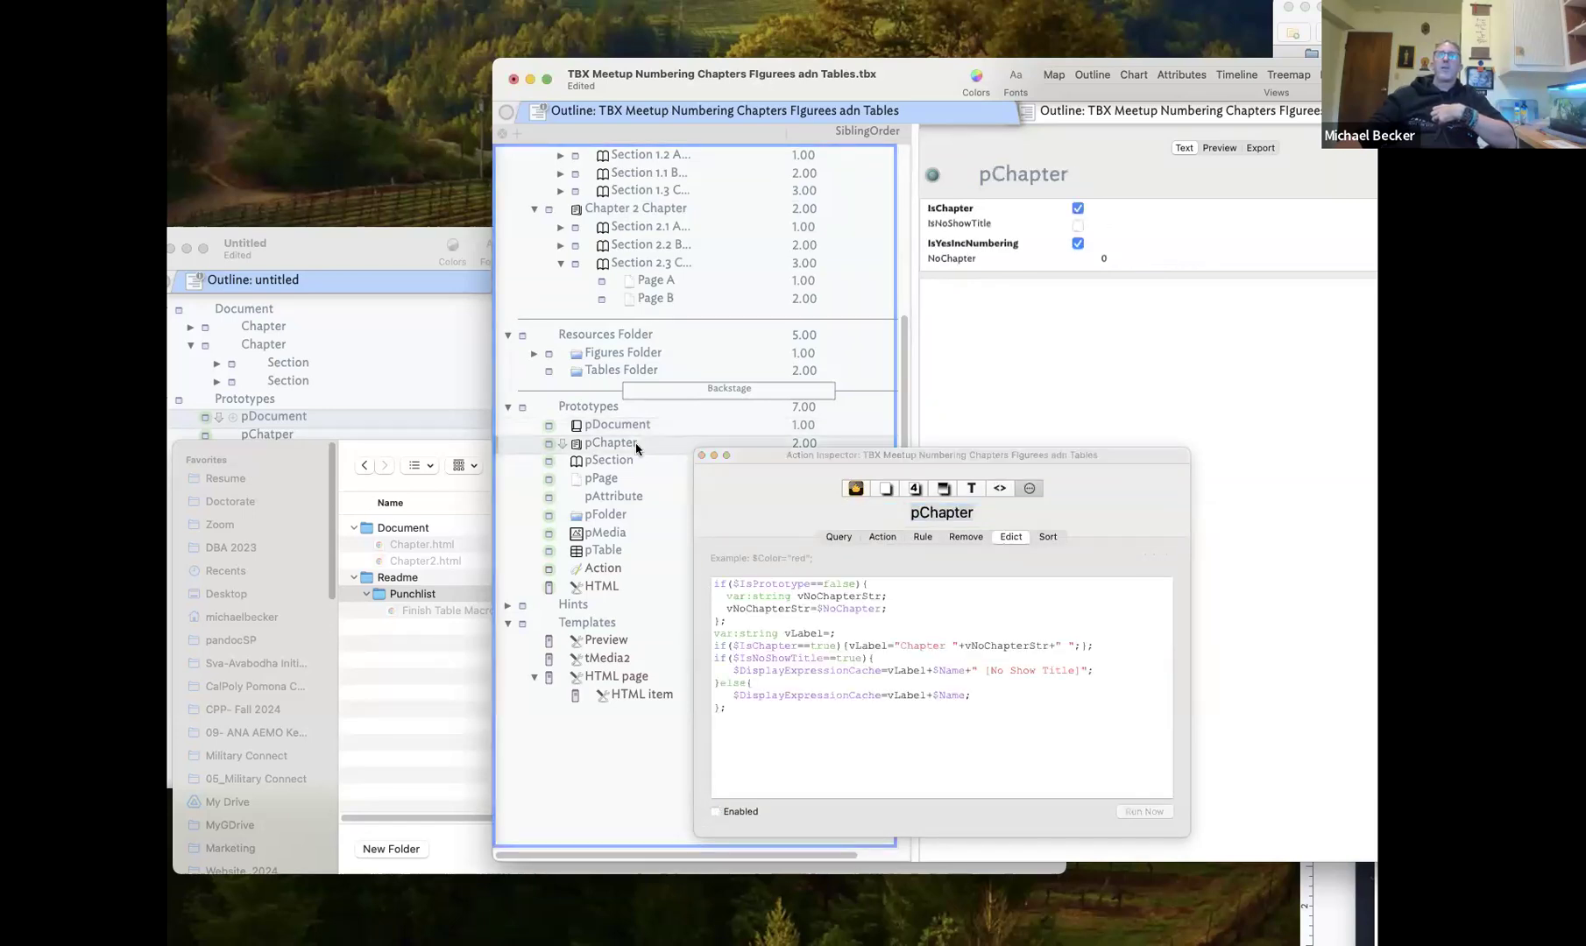
Insert $HTMLExportFileName=$ID; as a new first line in the pChapter prototype's edict
{"action": "left_click", "coordinate": [713, 586]}
{"action": "key", "text": "Return"}
{"action": "key", "text": "Up"}
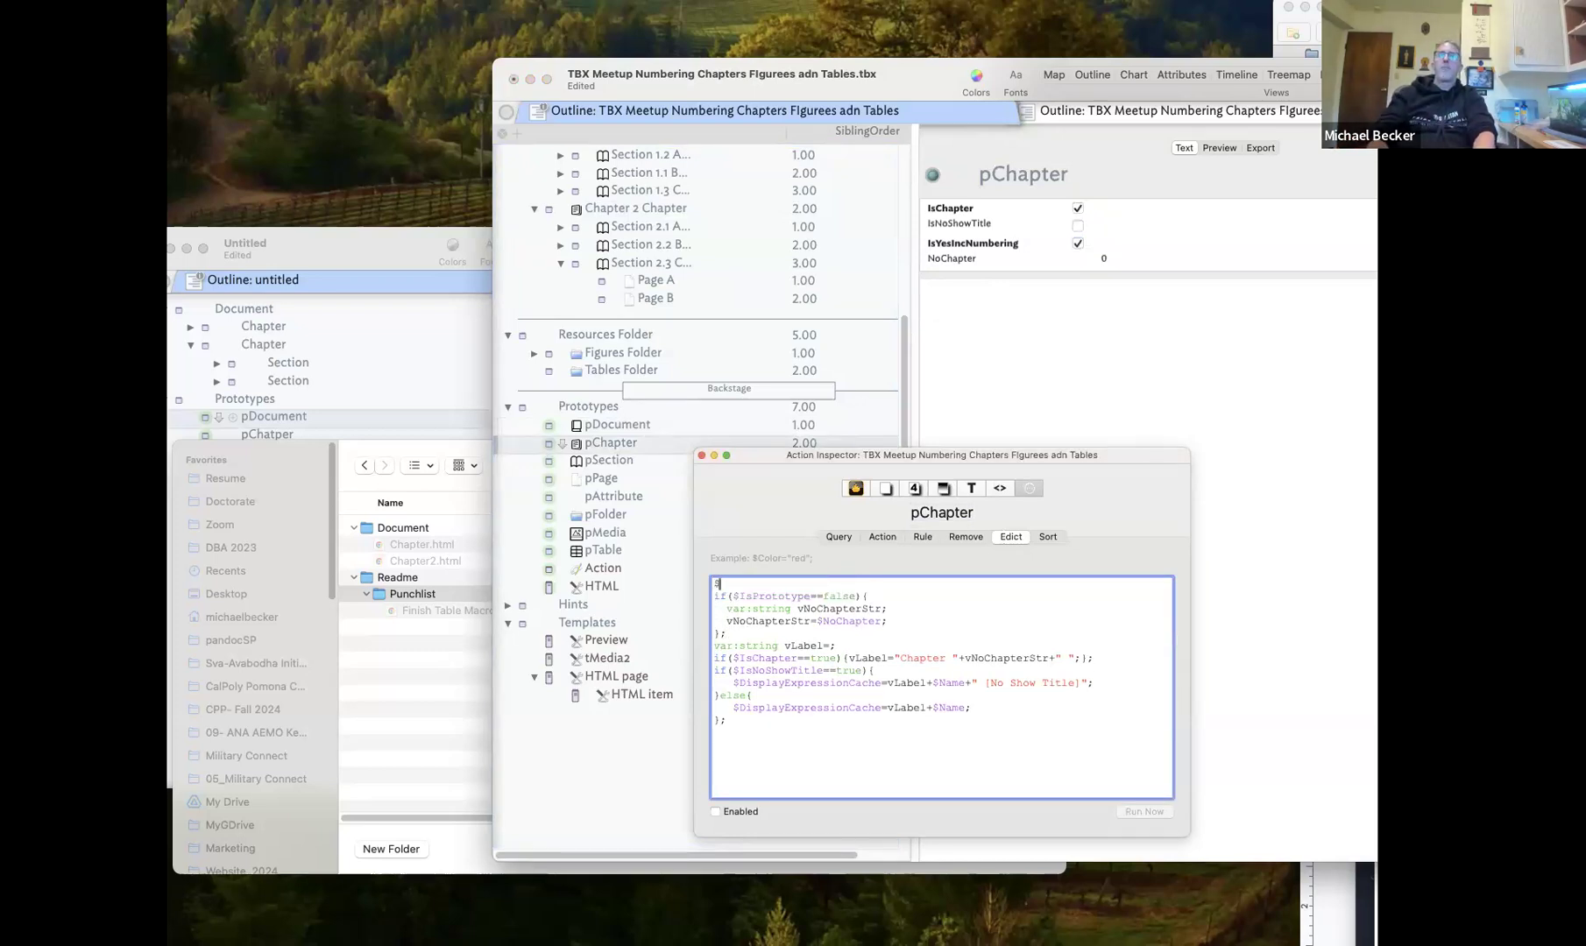
{"action": "type", "text": "$HTMExp"}
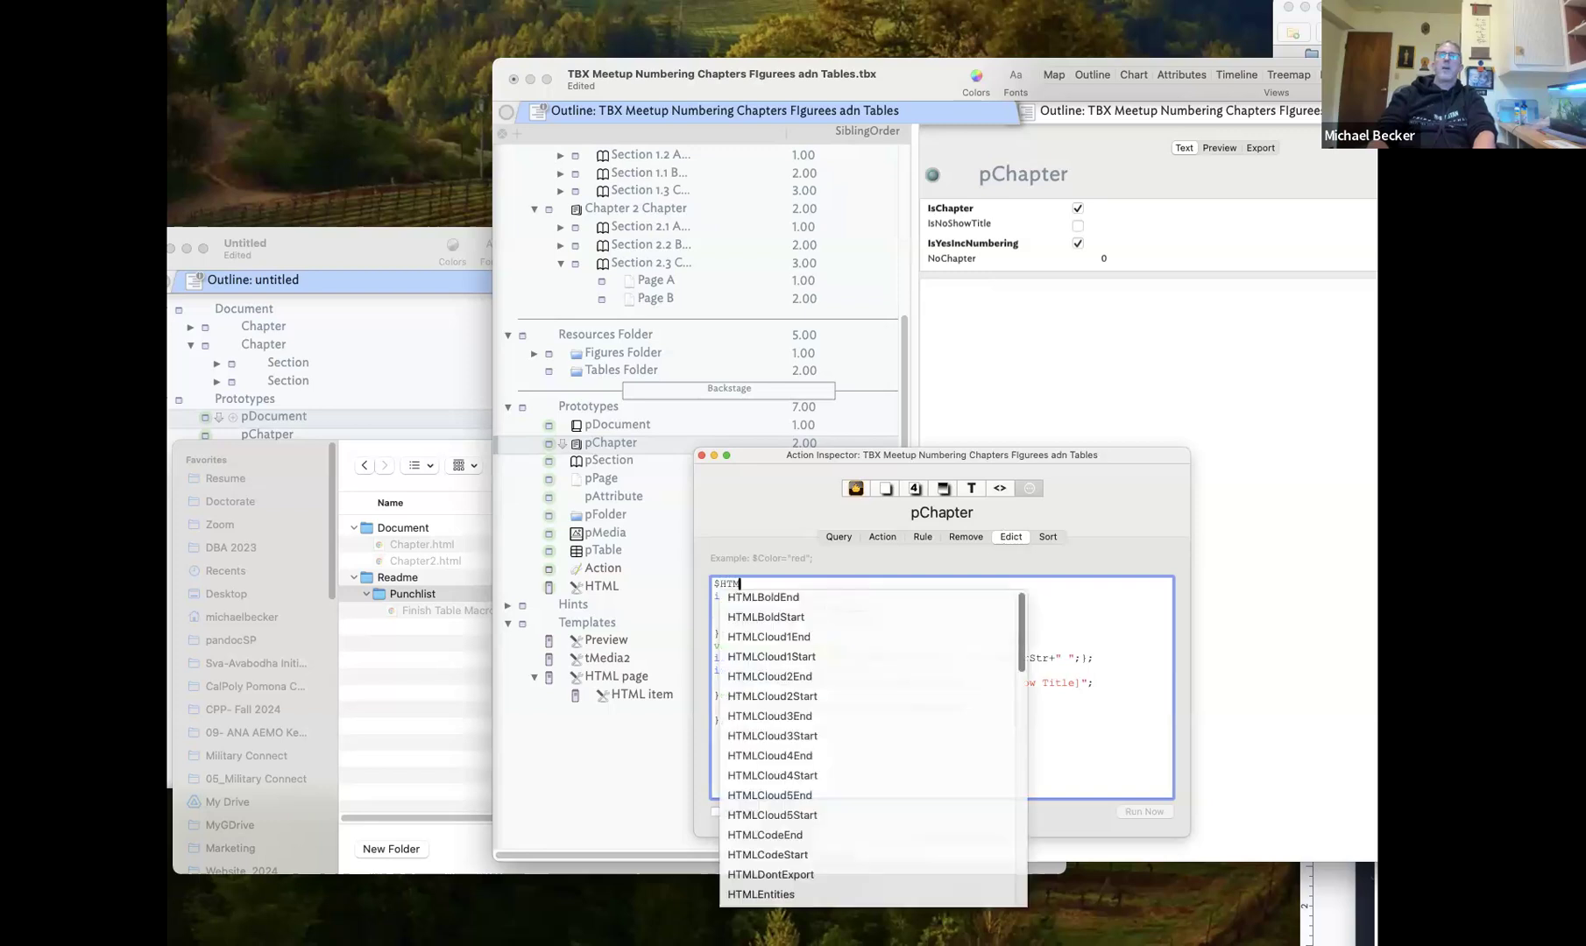
{"action": "key", "text": "BackSpace"}
{"action": "key", "text": "BackSpace"}
{"action": "key", "text": "BackSpace"}
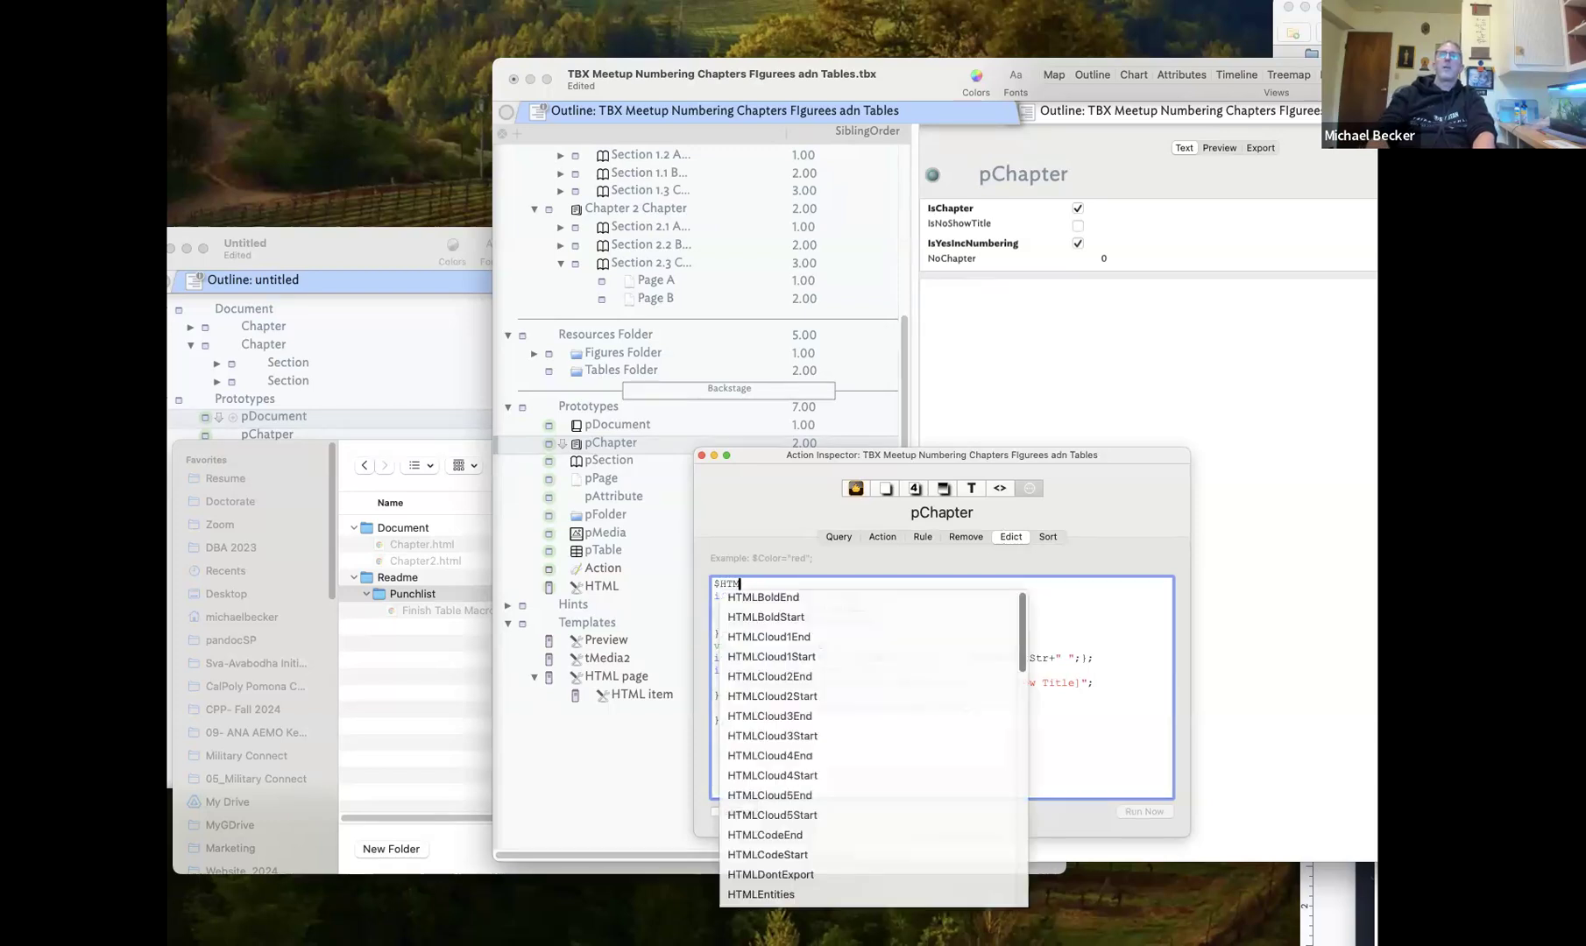
{"action": "type", "text": "LE"}
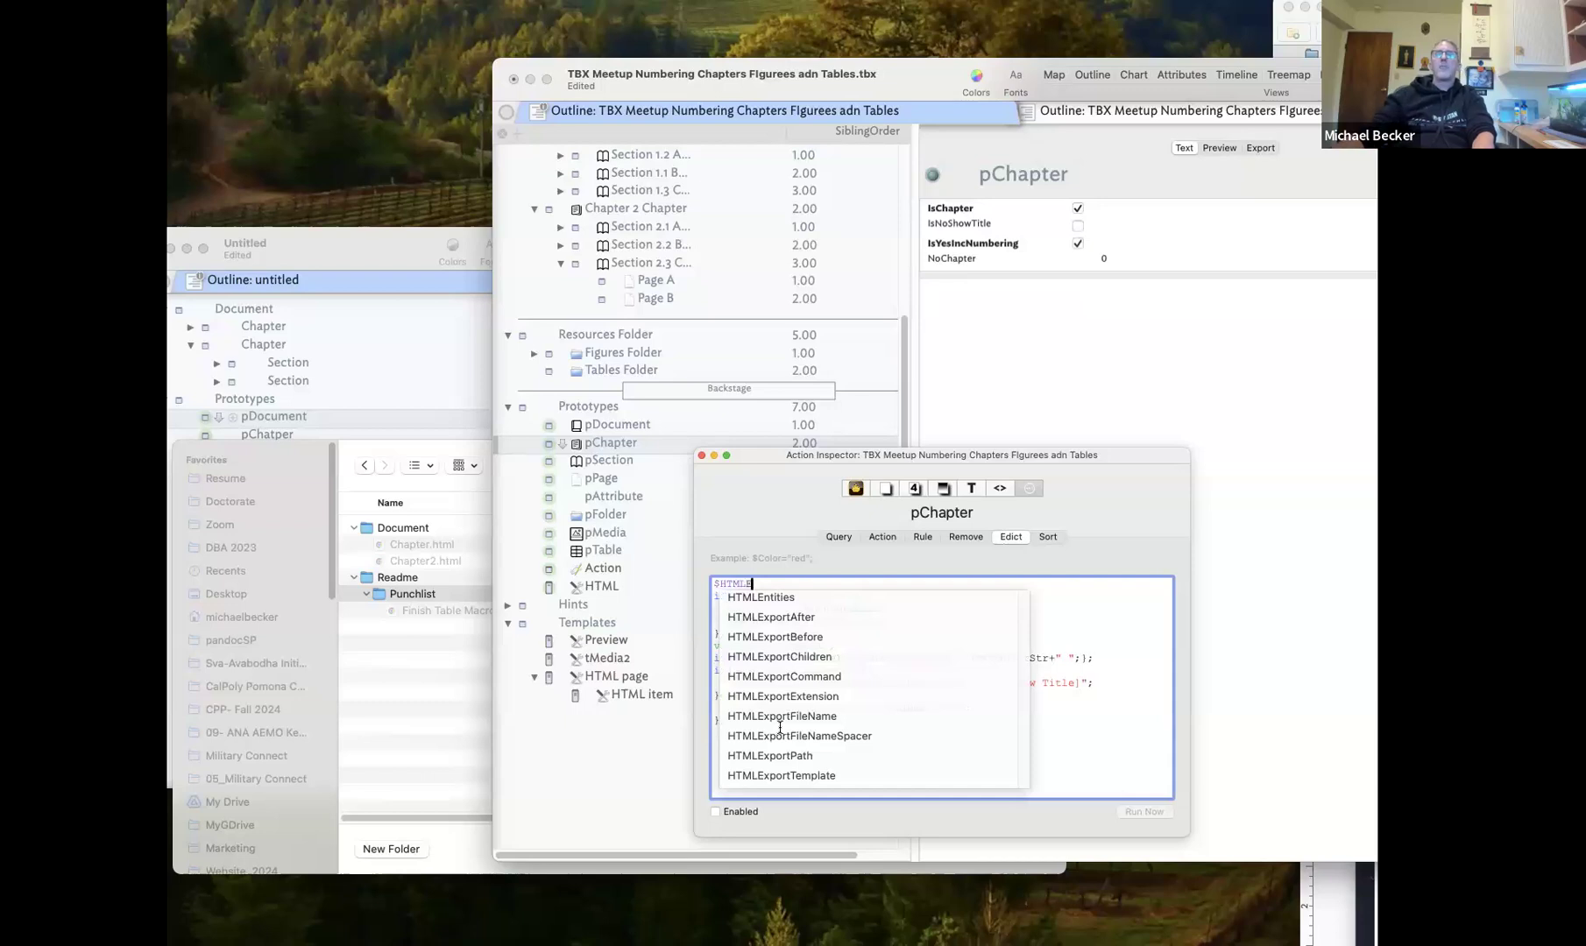
{"action": "left_click", "coordinate": [828, 716]}
{"action": "left_click", "coordinate": [882, 586]}
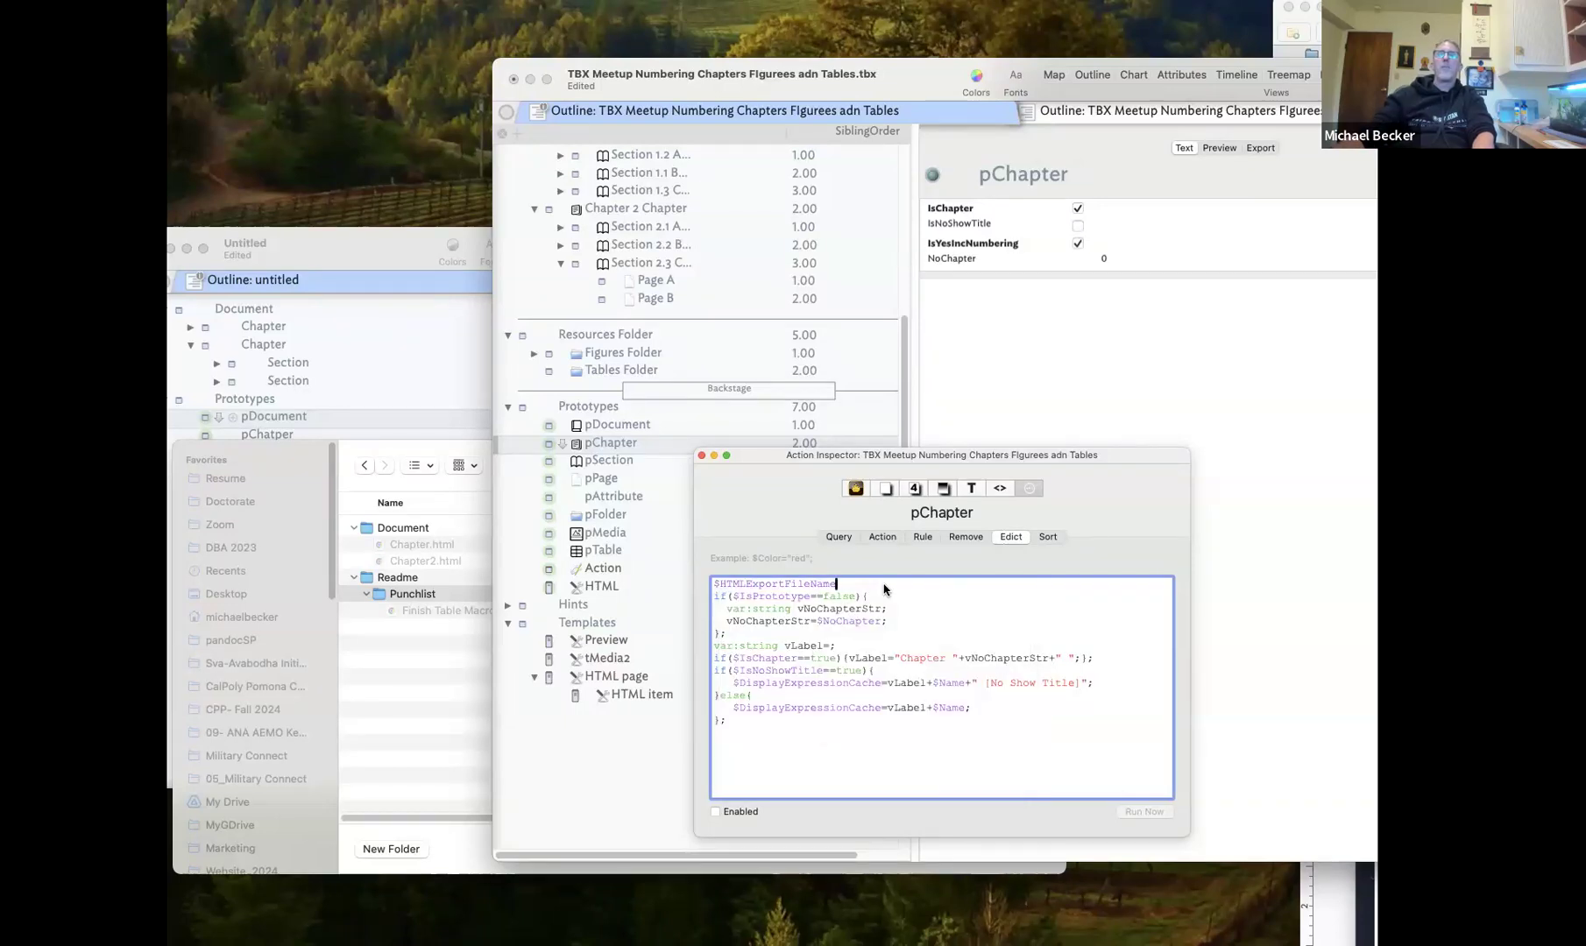
{"action": "type", "text": "=$"}
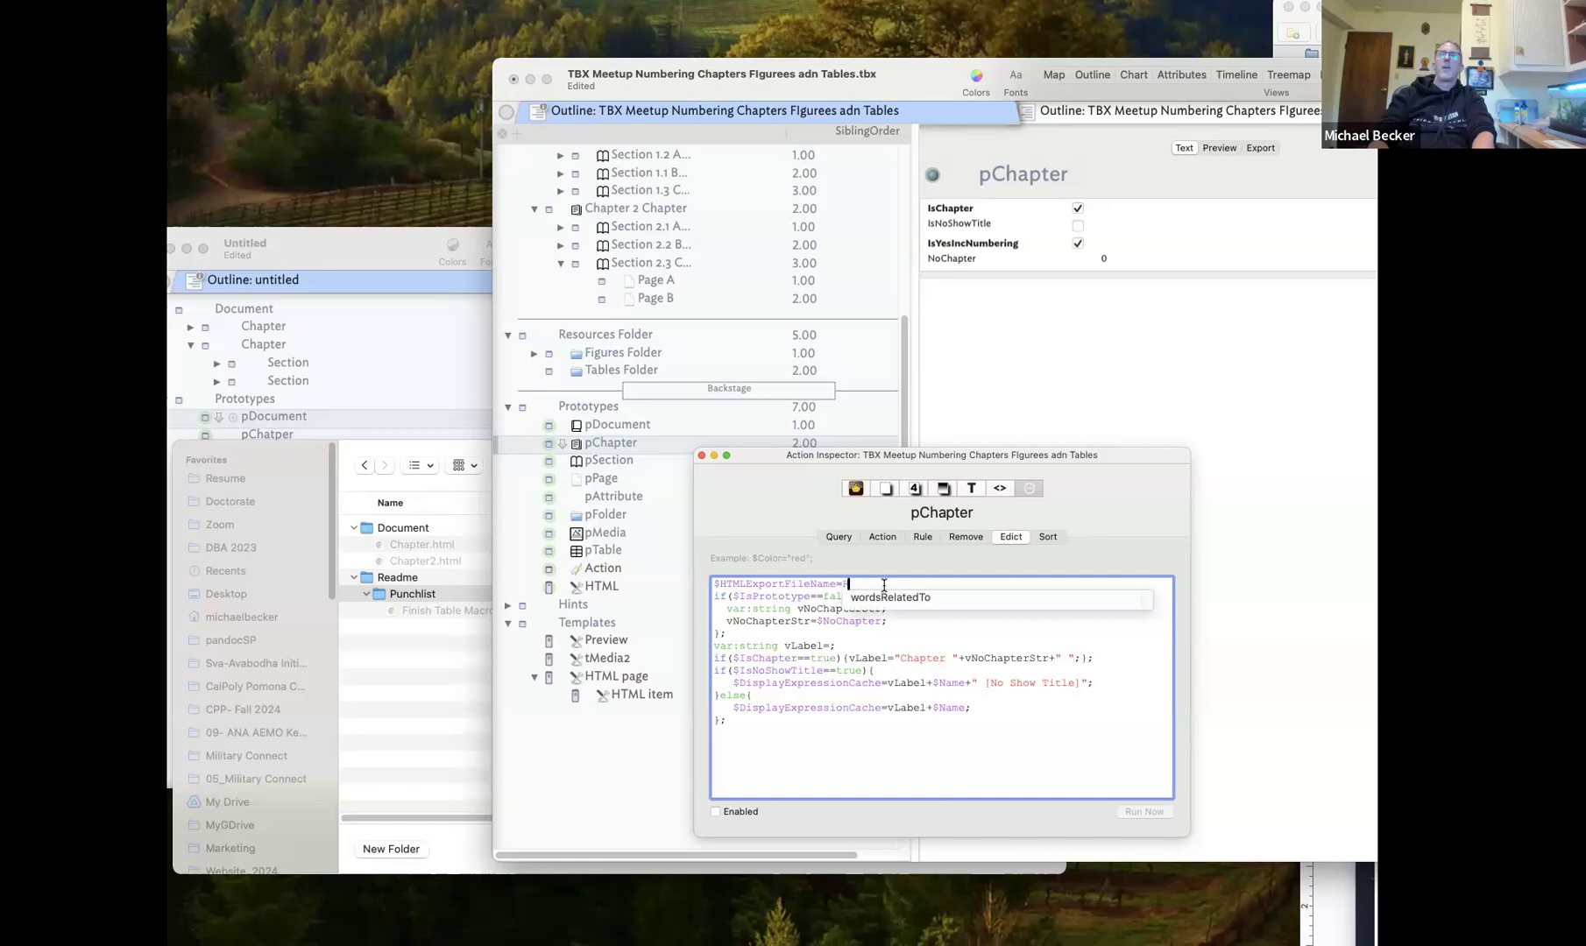
{"action": "type", "text": "ID;"}
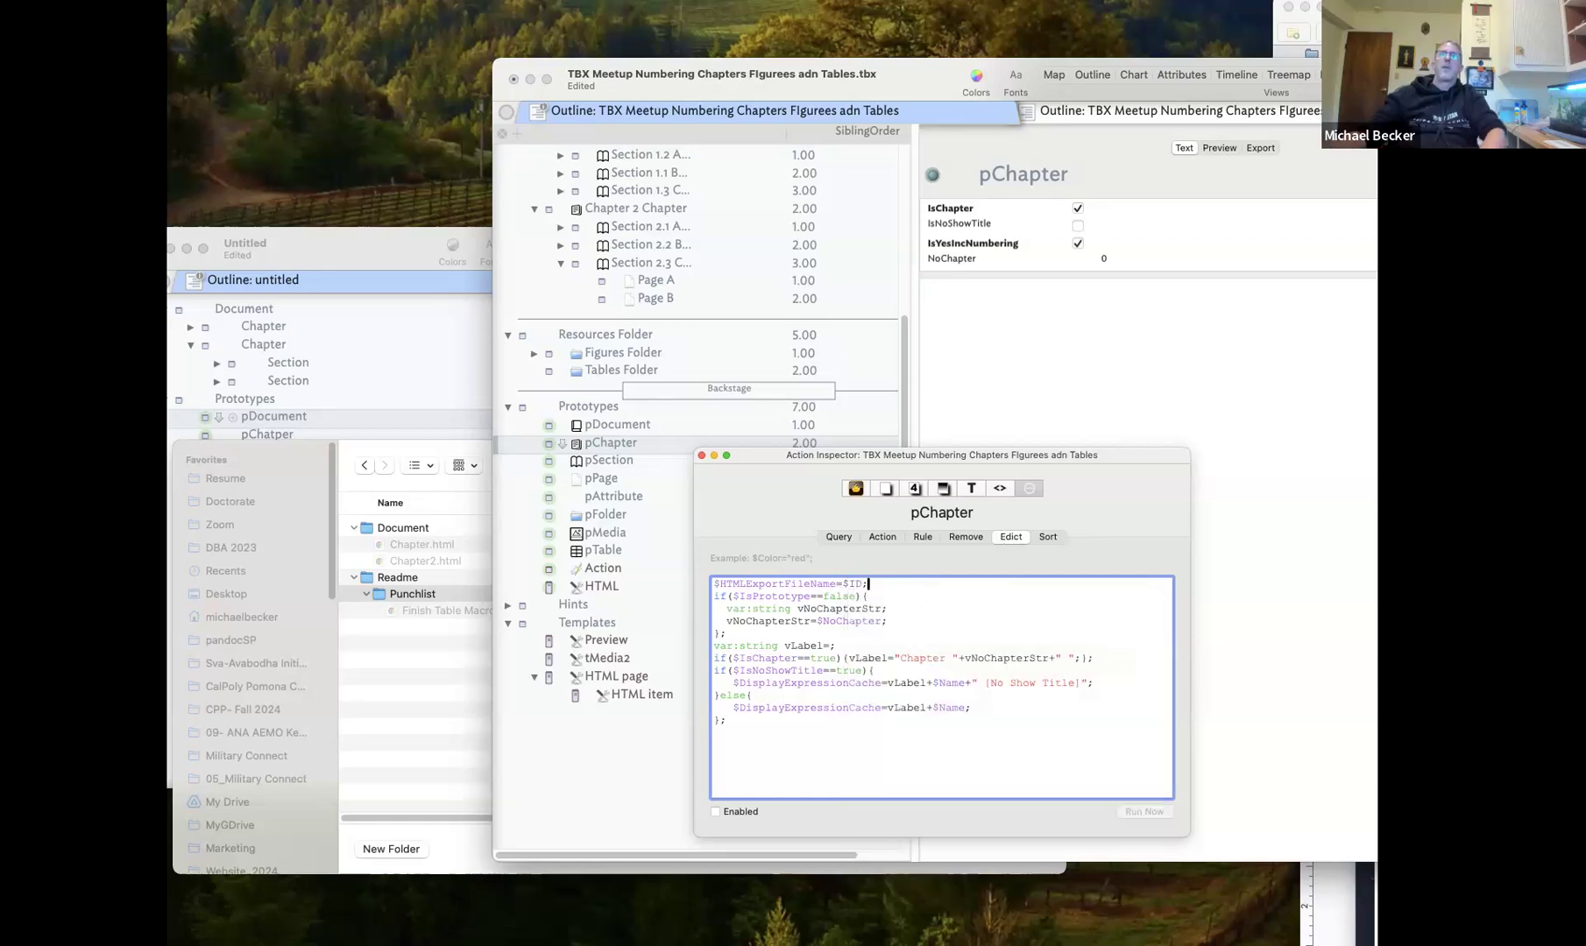
Copy the $HTMLExportFileName=$ID; line and open an empty first line for it in the pSection prototype's edict
{"action": "left_click_drag", "start_coordinate": [865, 583], "coordinate": [696, 565]}
{"action": "key", "text": "super+c"}
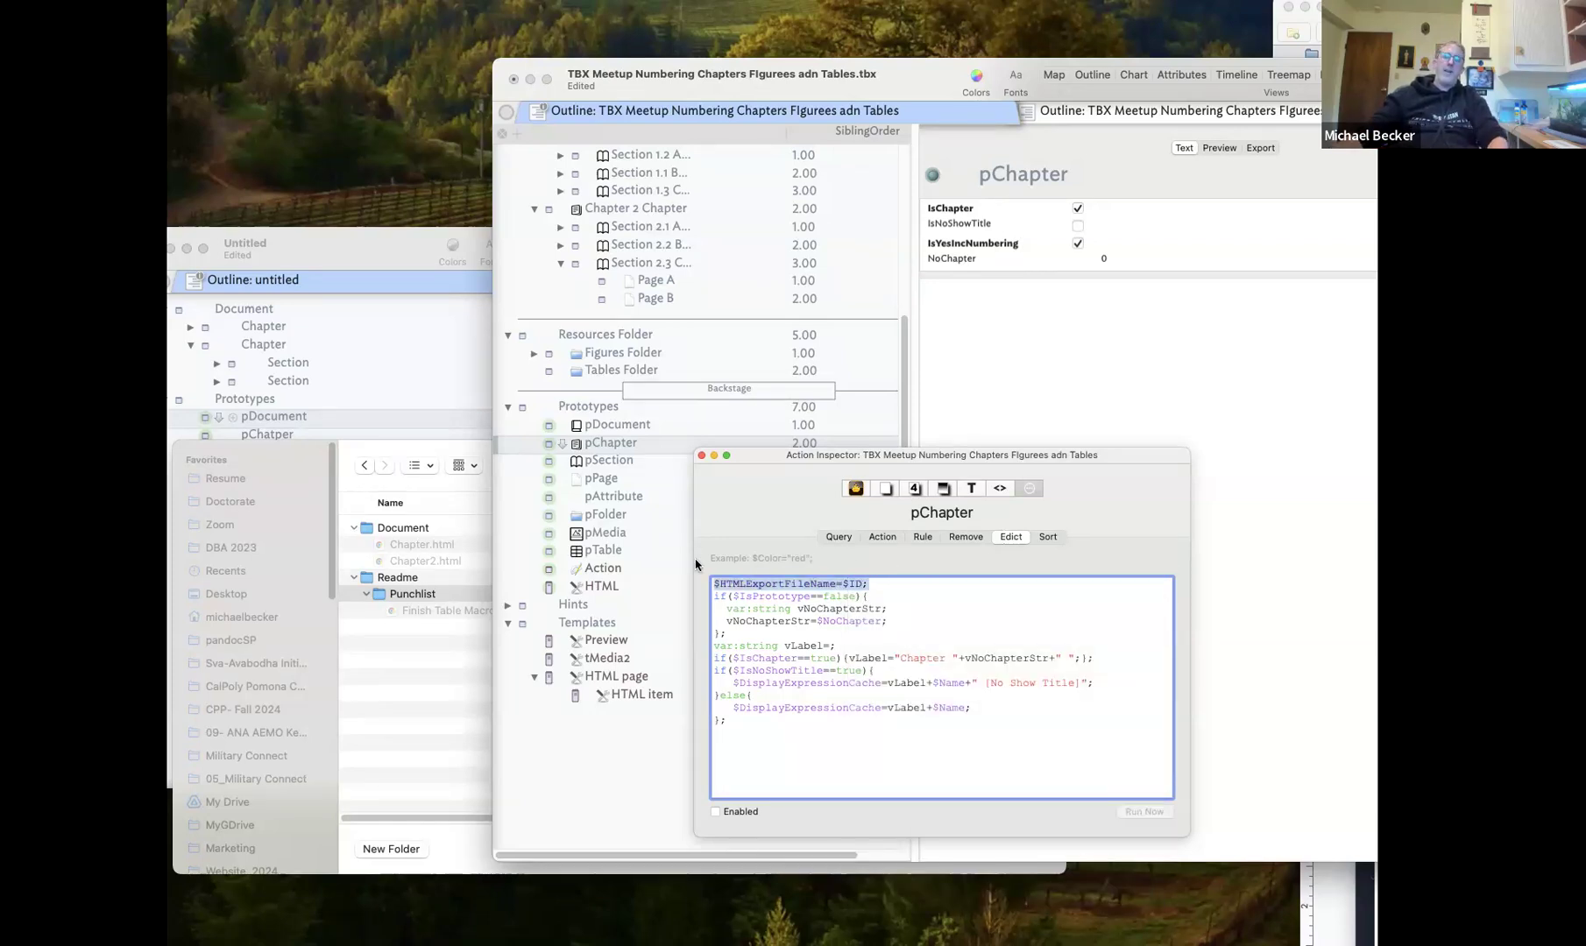
{"action": "left_click", "coordinate": [607, 461]}
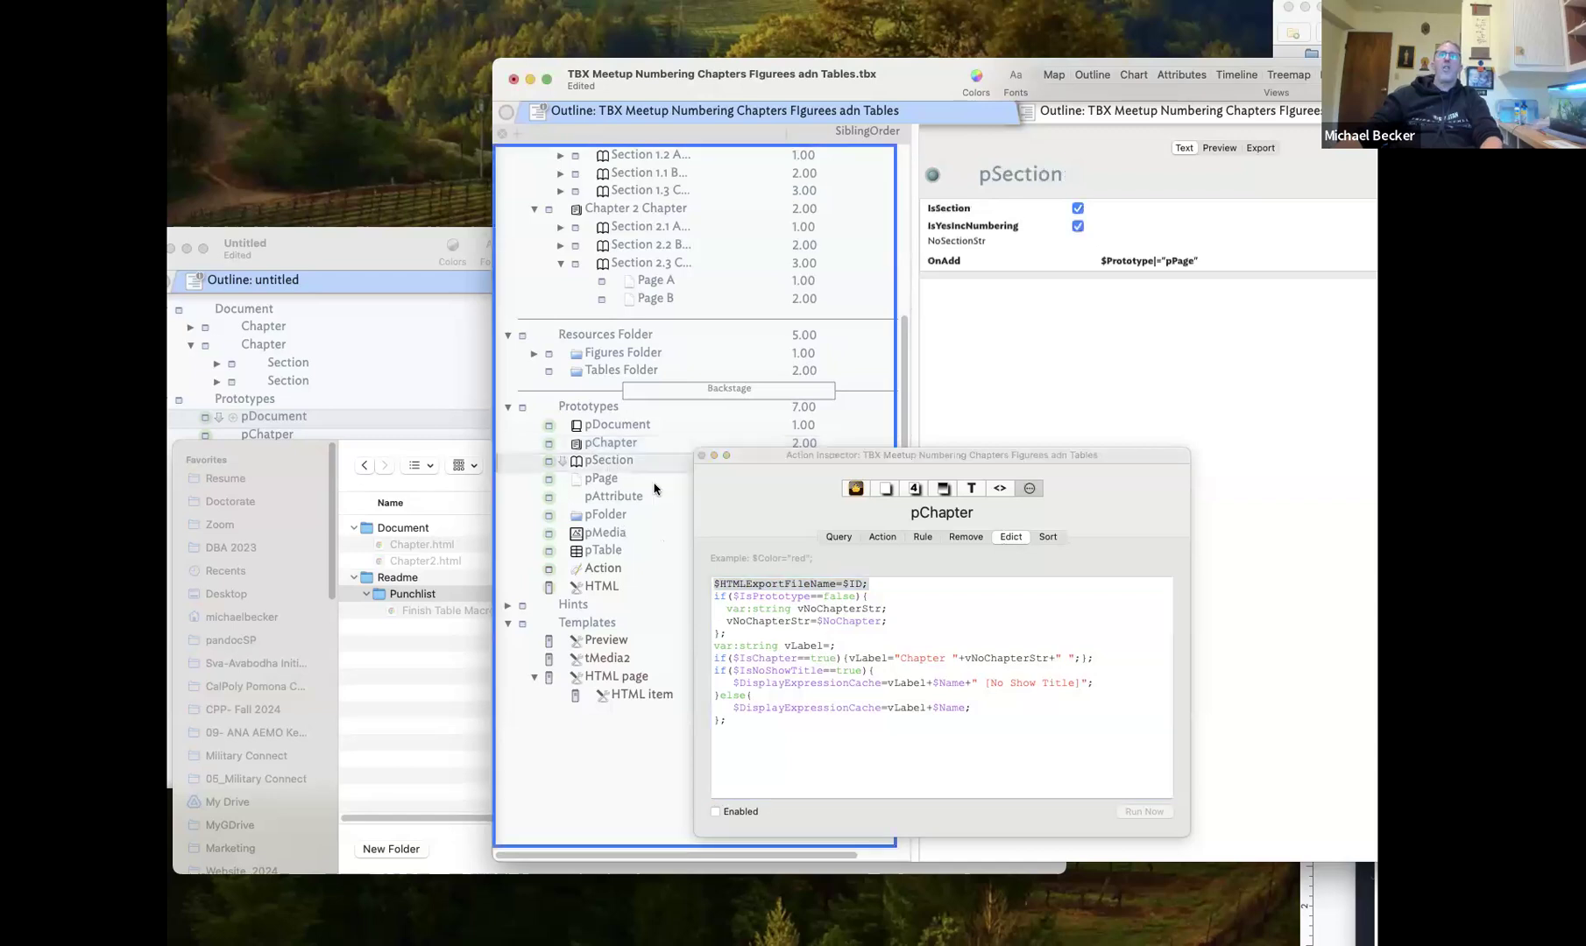
{"action": "left_click_drag", "start_coordinate": [866, 583], "coordinate": [715, 585]}
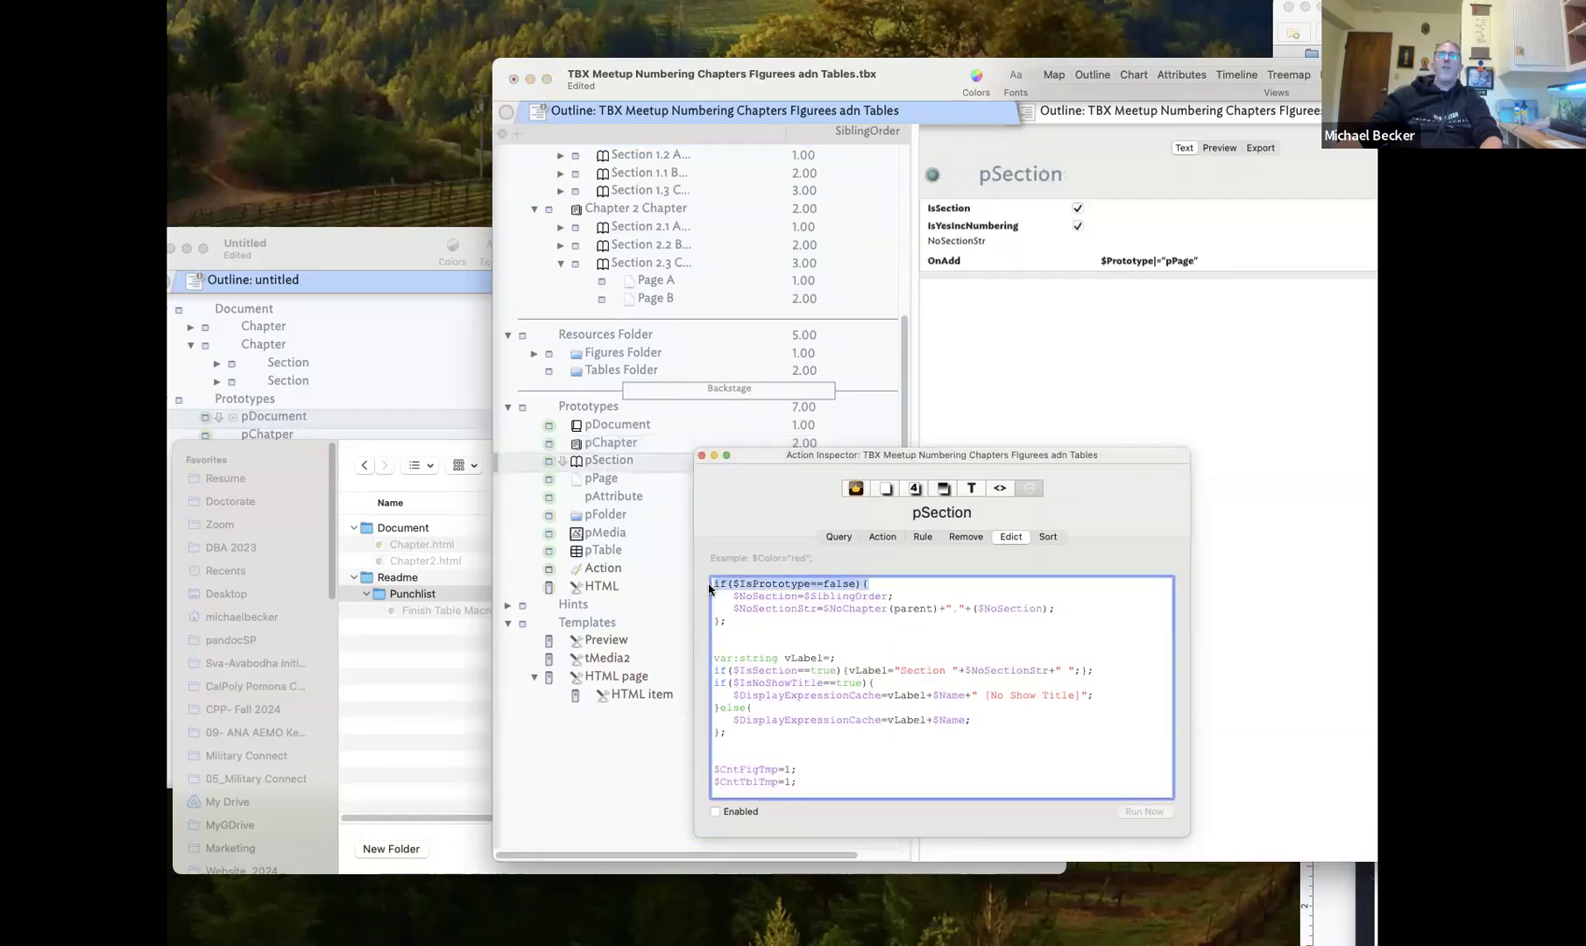
{"action": "left_click", "coordinate": [715, 586]}
{"action": "key", "text": "Return"}
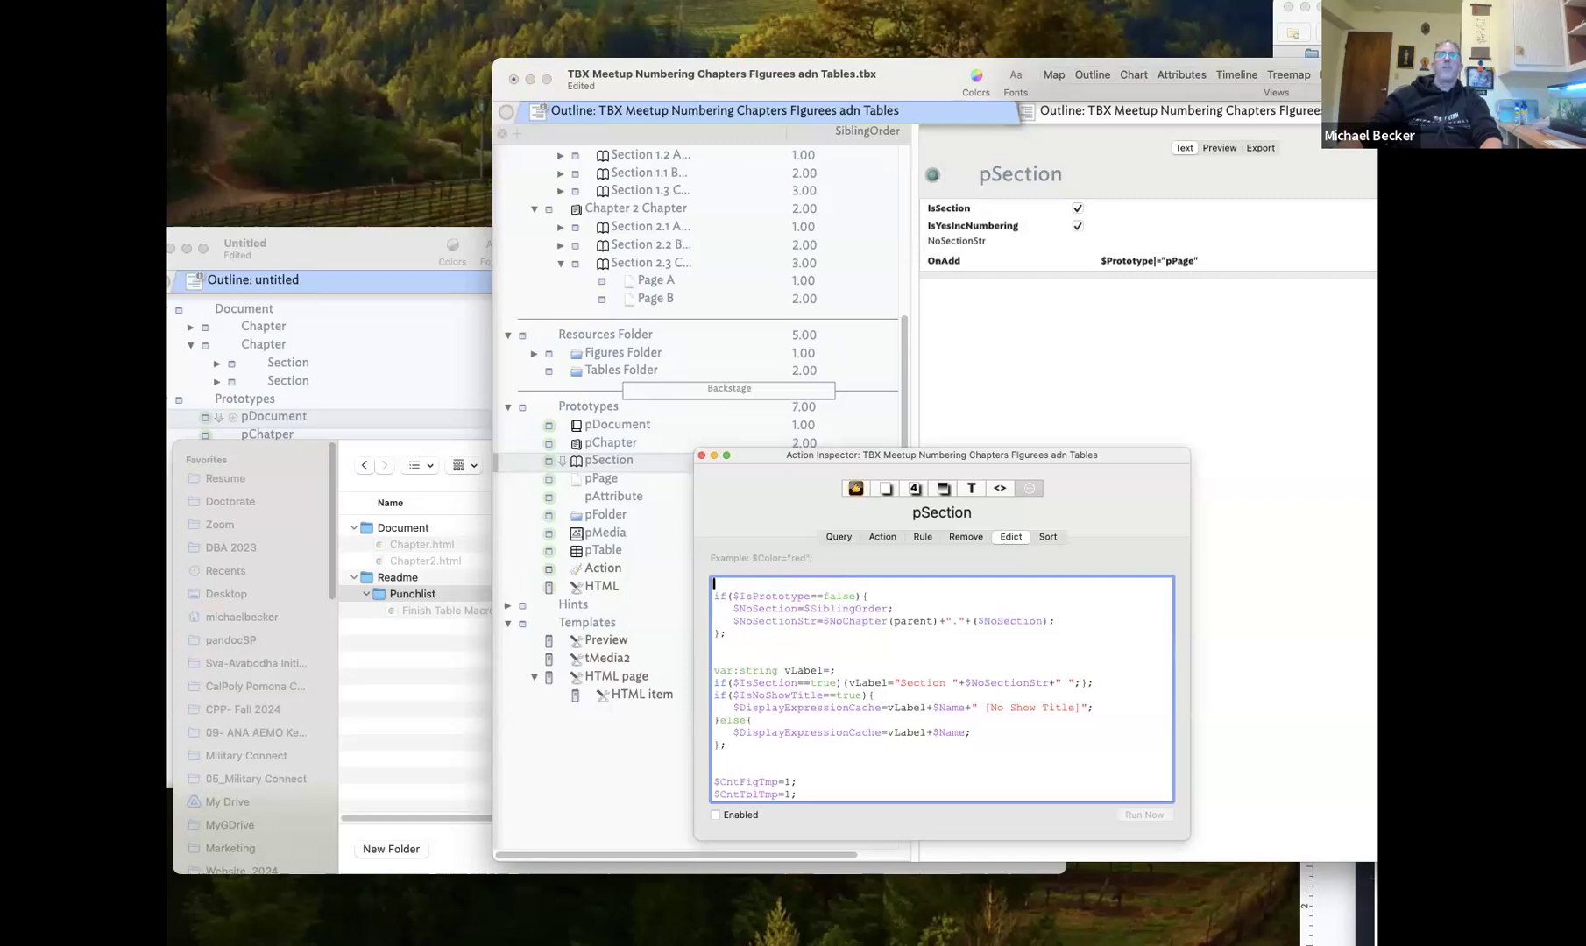
Paste $HTMLExportFileName=$ID; into the edicts of the pPage and pTable prototypes
{"action": "left_click", "coordinate": [622, 483]}
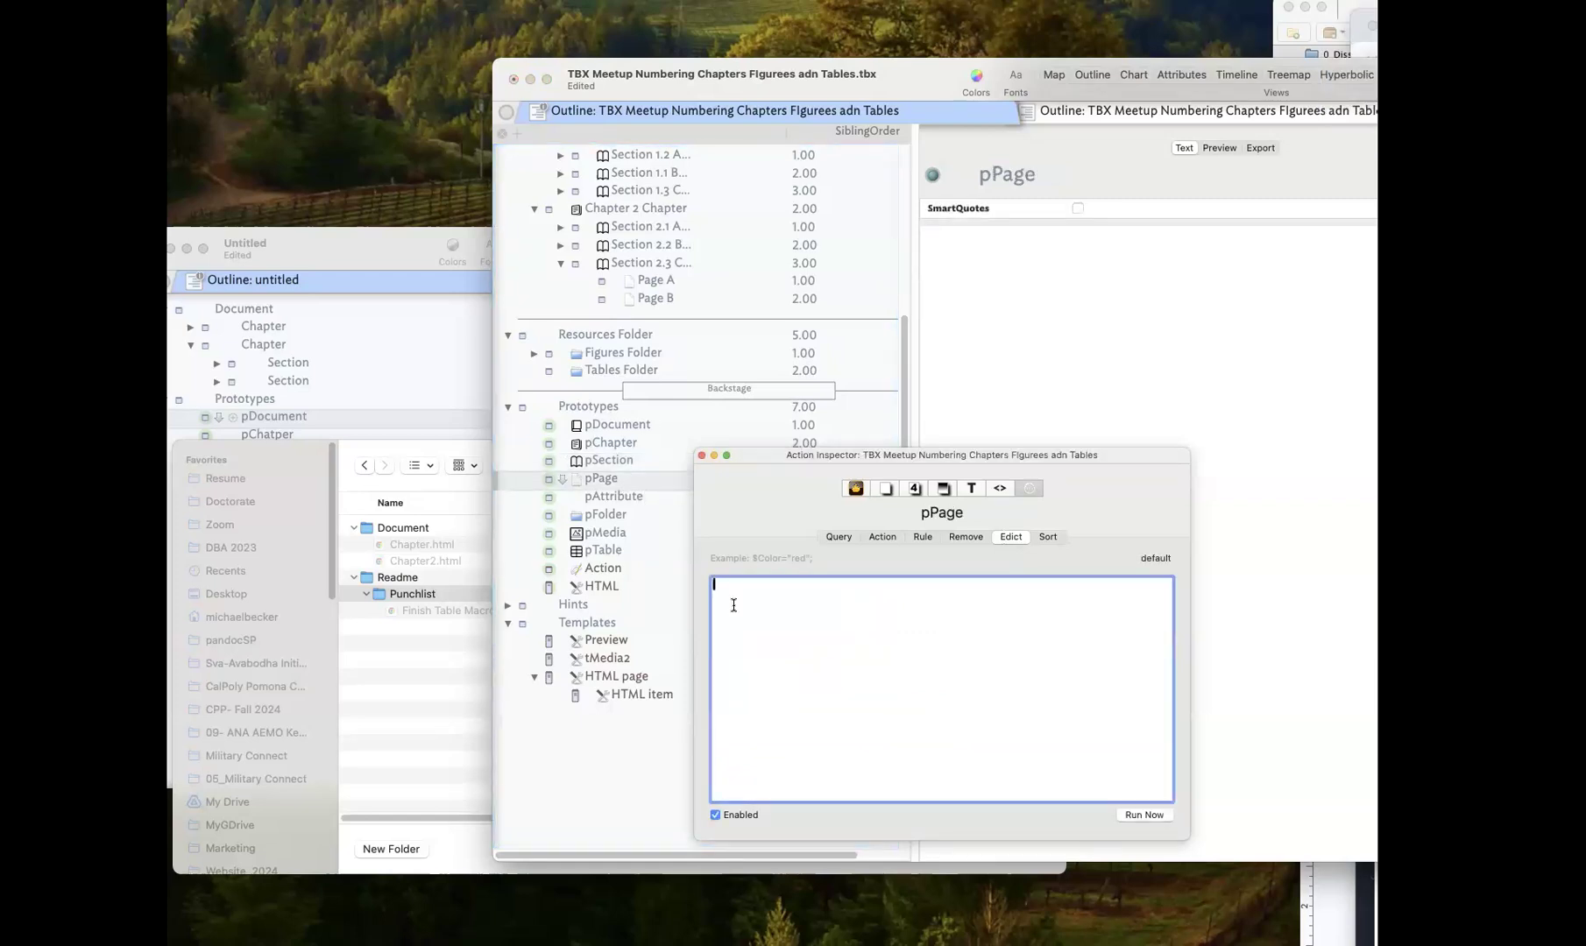
{"action": "left_click", "coordinate": [617, 534]}
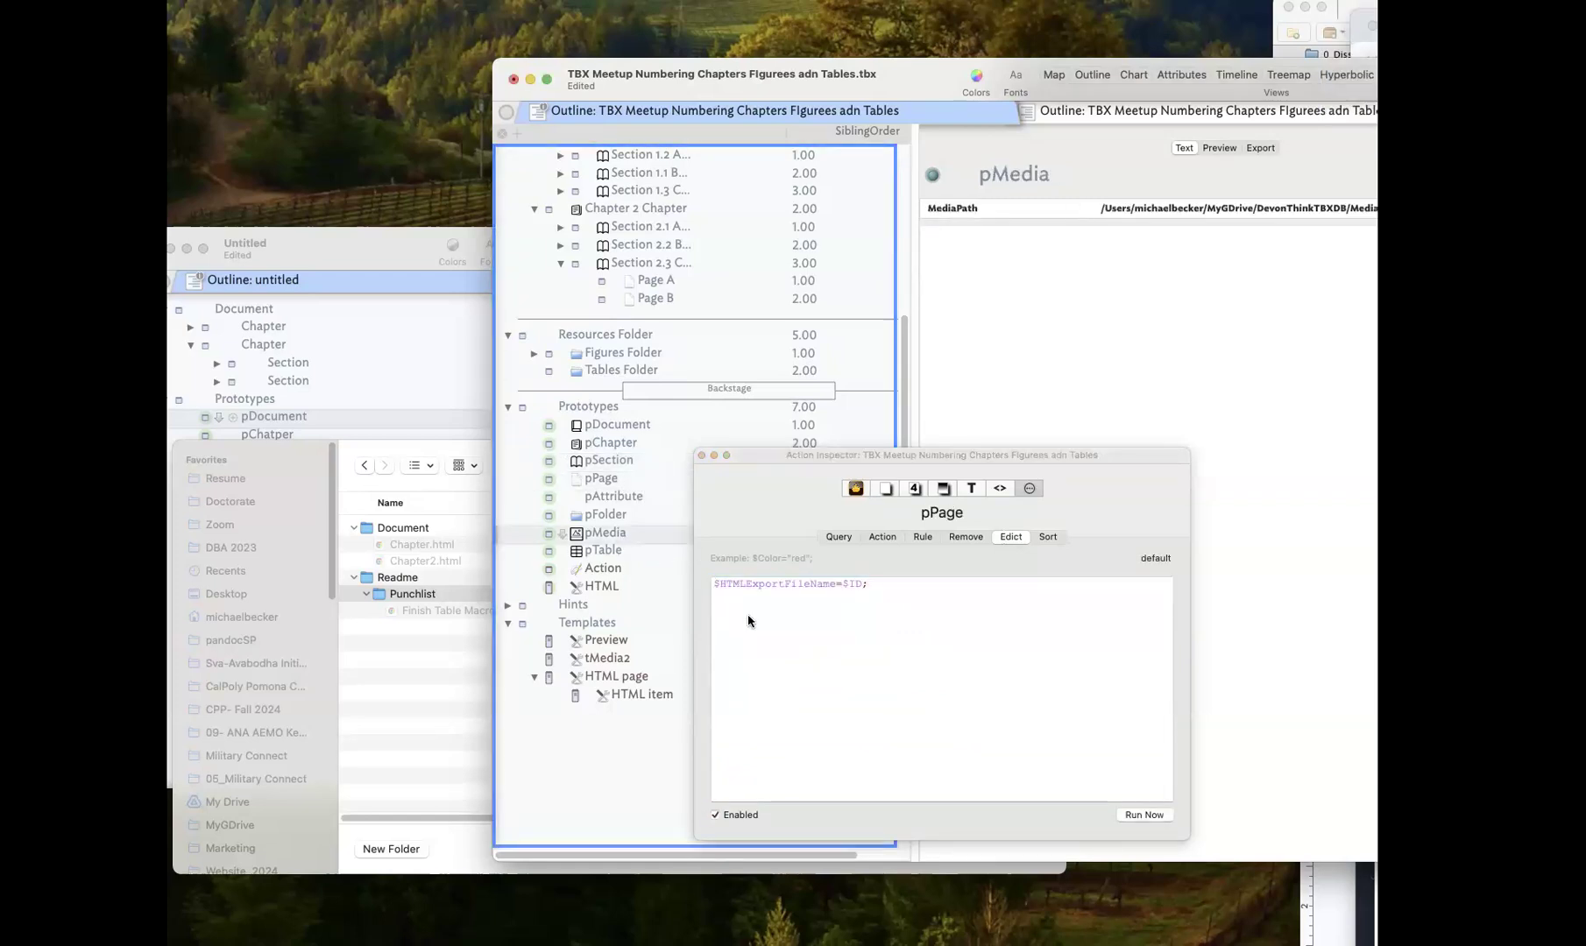
{"action": "left_click", "coordinate": [660, 553]}
{"action": "left_click", "coordinate": [743, 609]}
{"action": "key", "text": "super+v"}
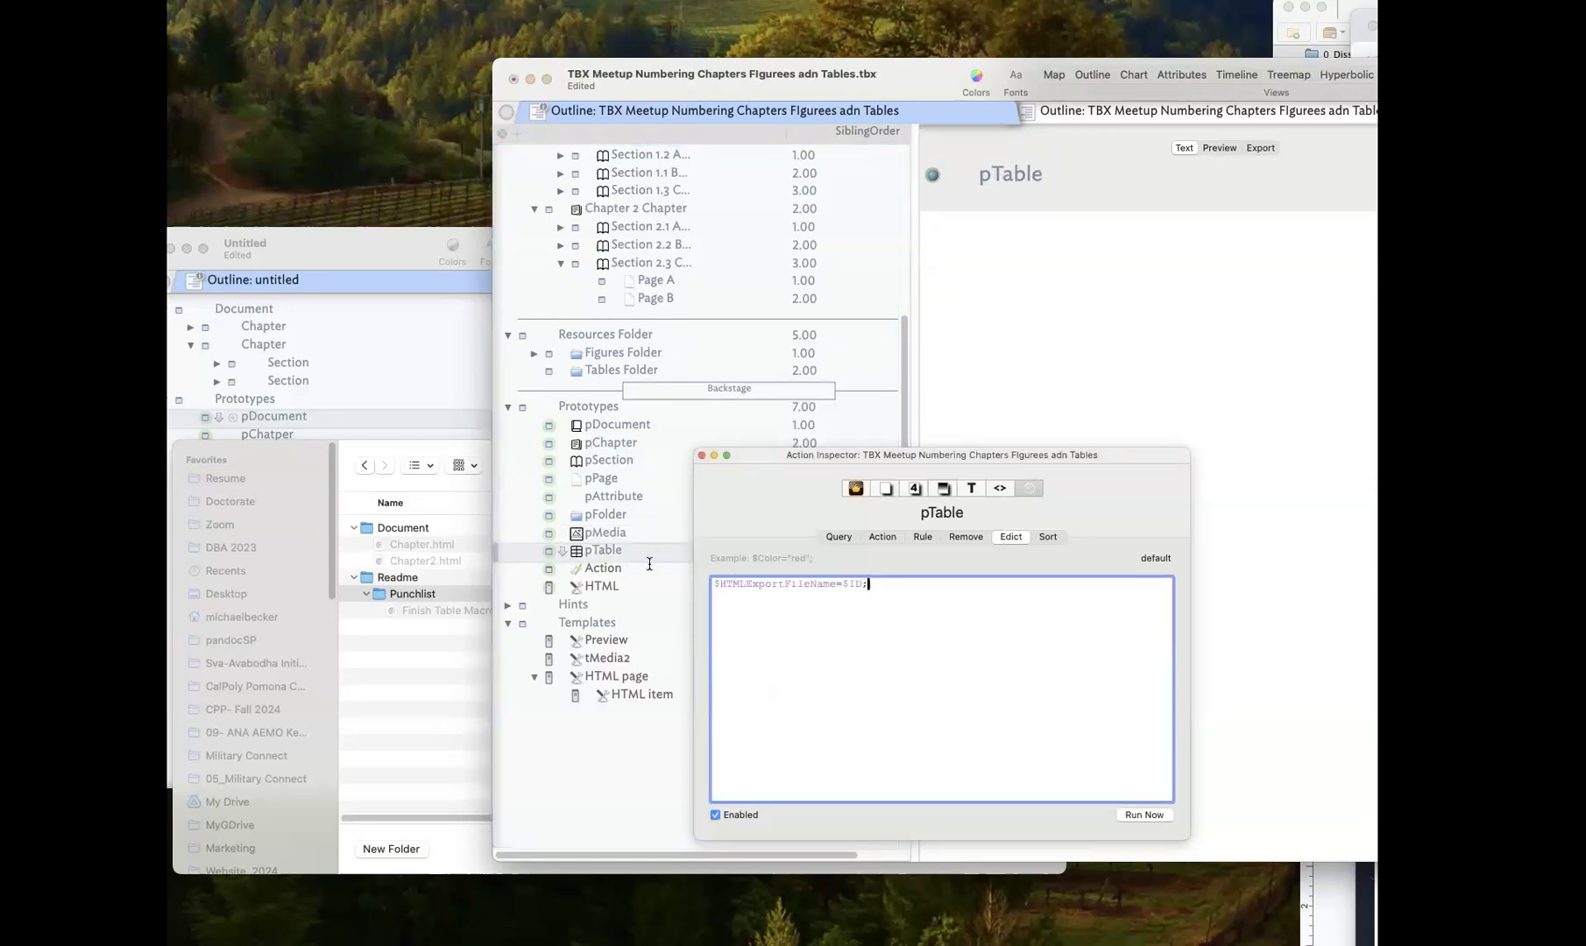
Preview section B of Chapter 1 and expand the exported Chapter folder to check its file names
{"action": "left_click", "coordinate": [602, 441]}
{"action": "key", "text": "Up"}
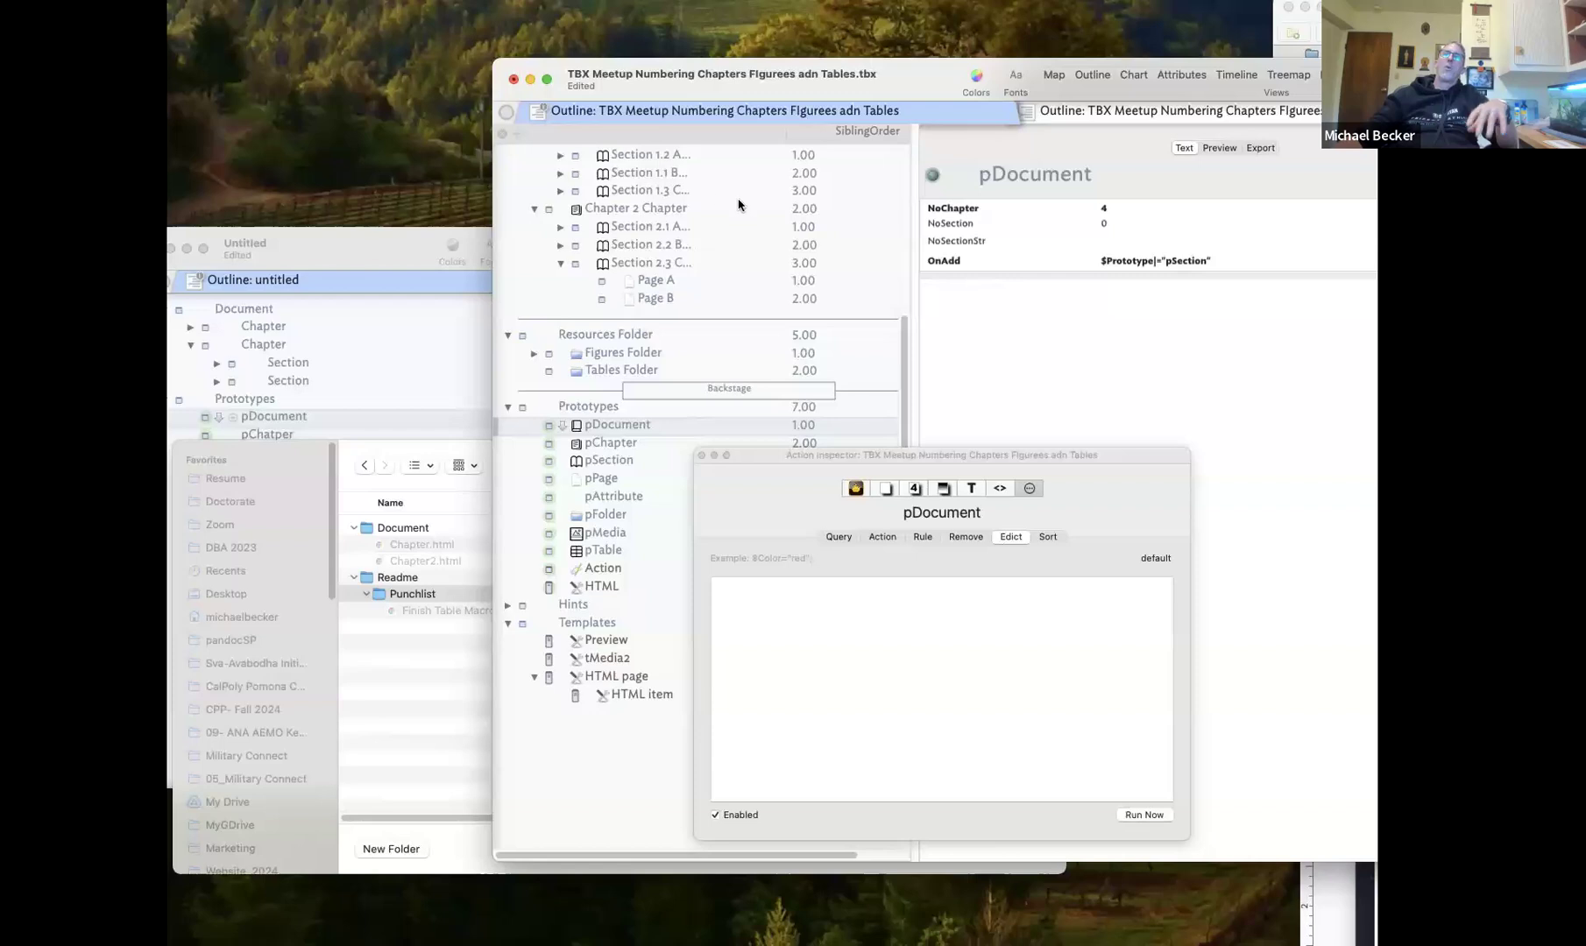
{"action": "left_click", "coordinate": [659, 247]}
{"action": "left_click", "coordinate": [1219, 148]}
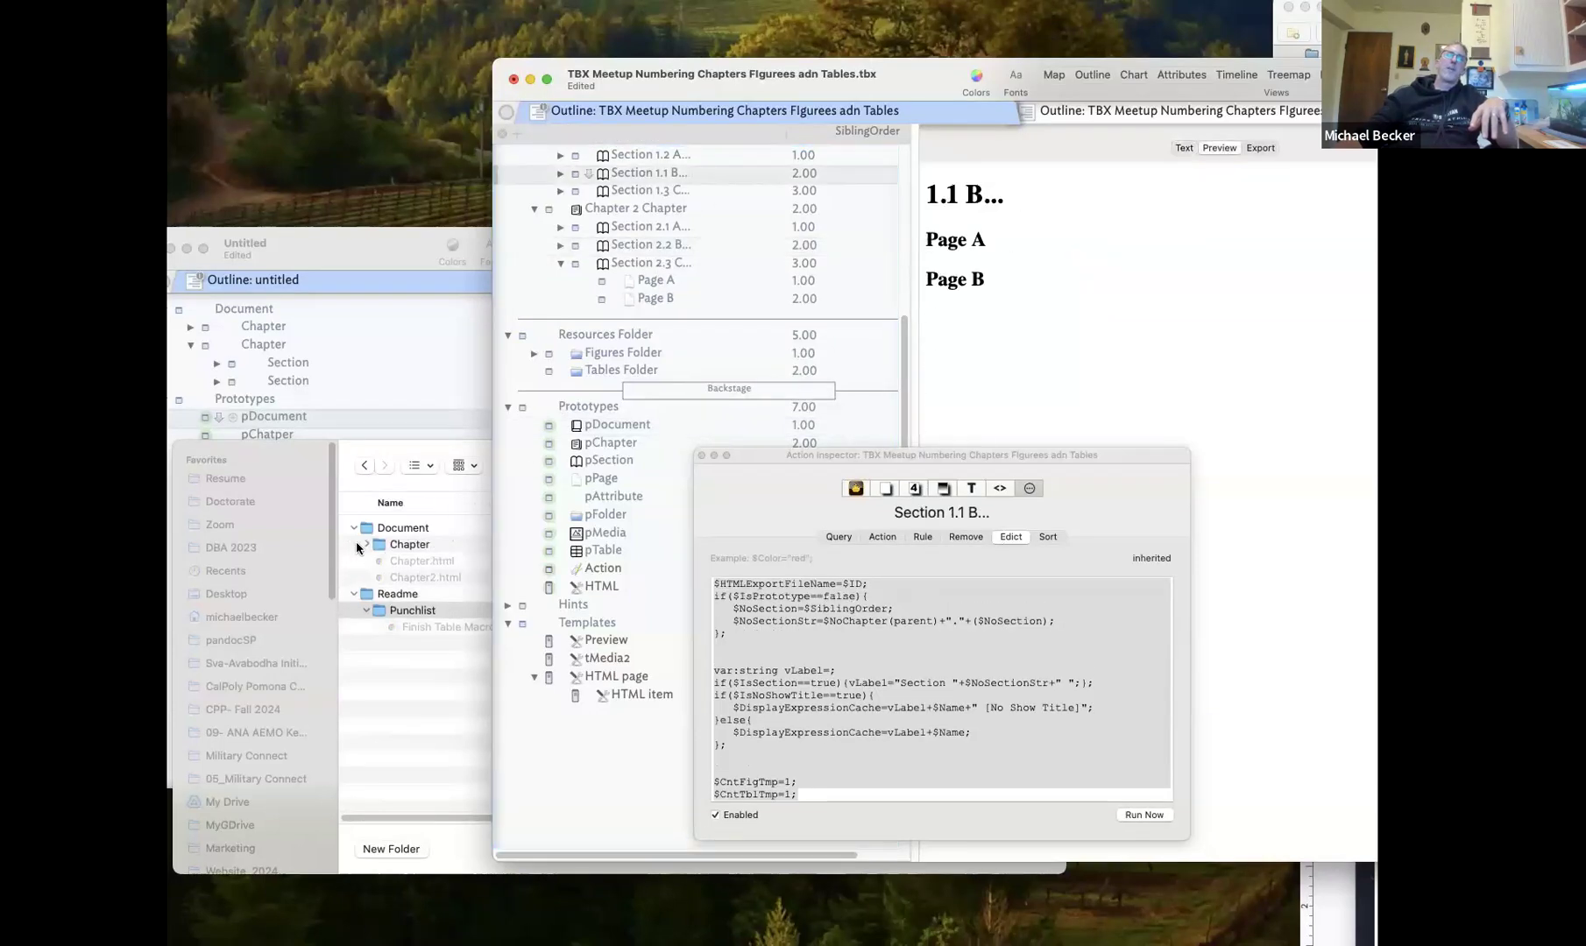
{"action": "left_click", "coordinate": [358, 548]}
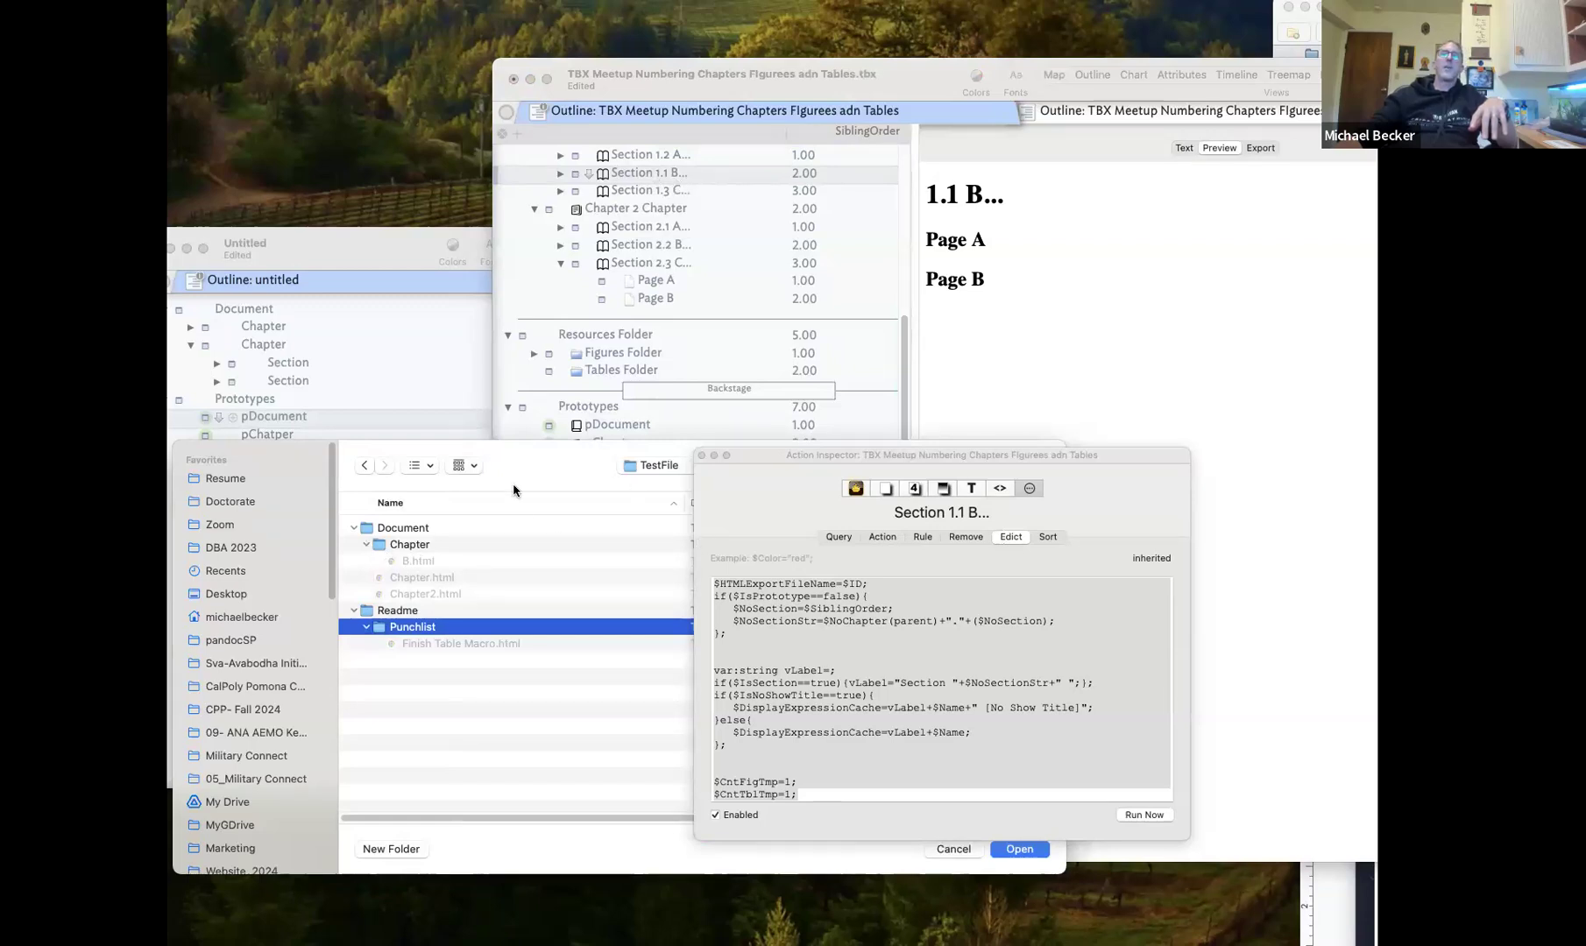
Run the inherited edict on section B of Chapter 1
{"action": "left_click", "coordinate": [782, 603]}
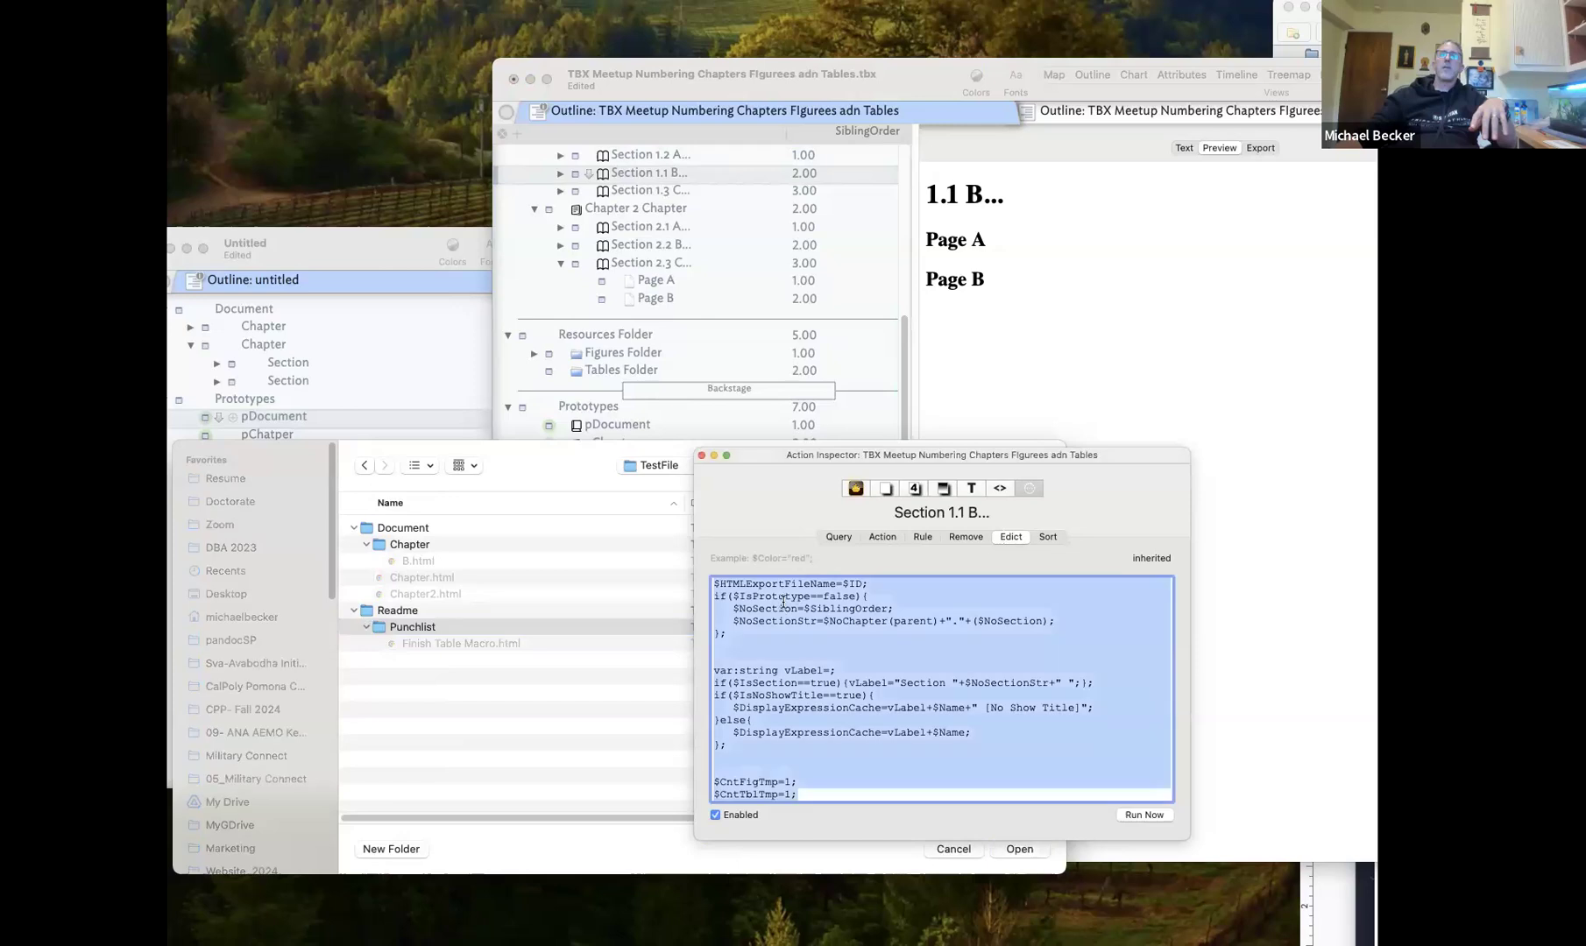
{"action": "left_click", "coordinate": [798, 596]}
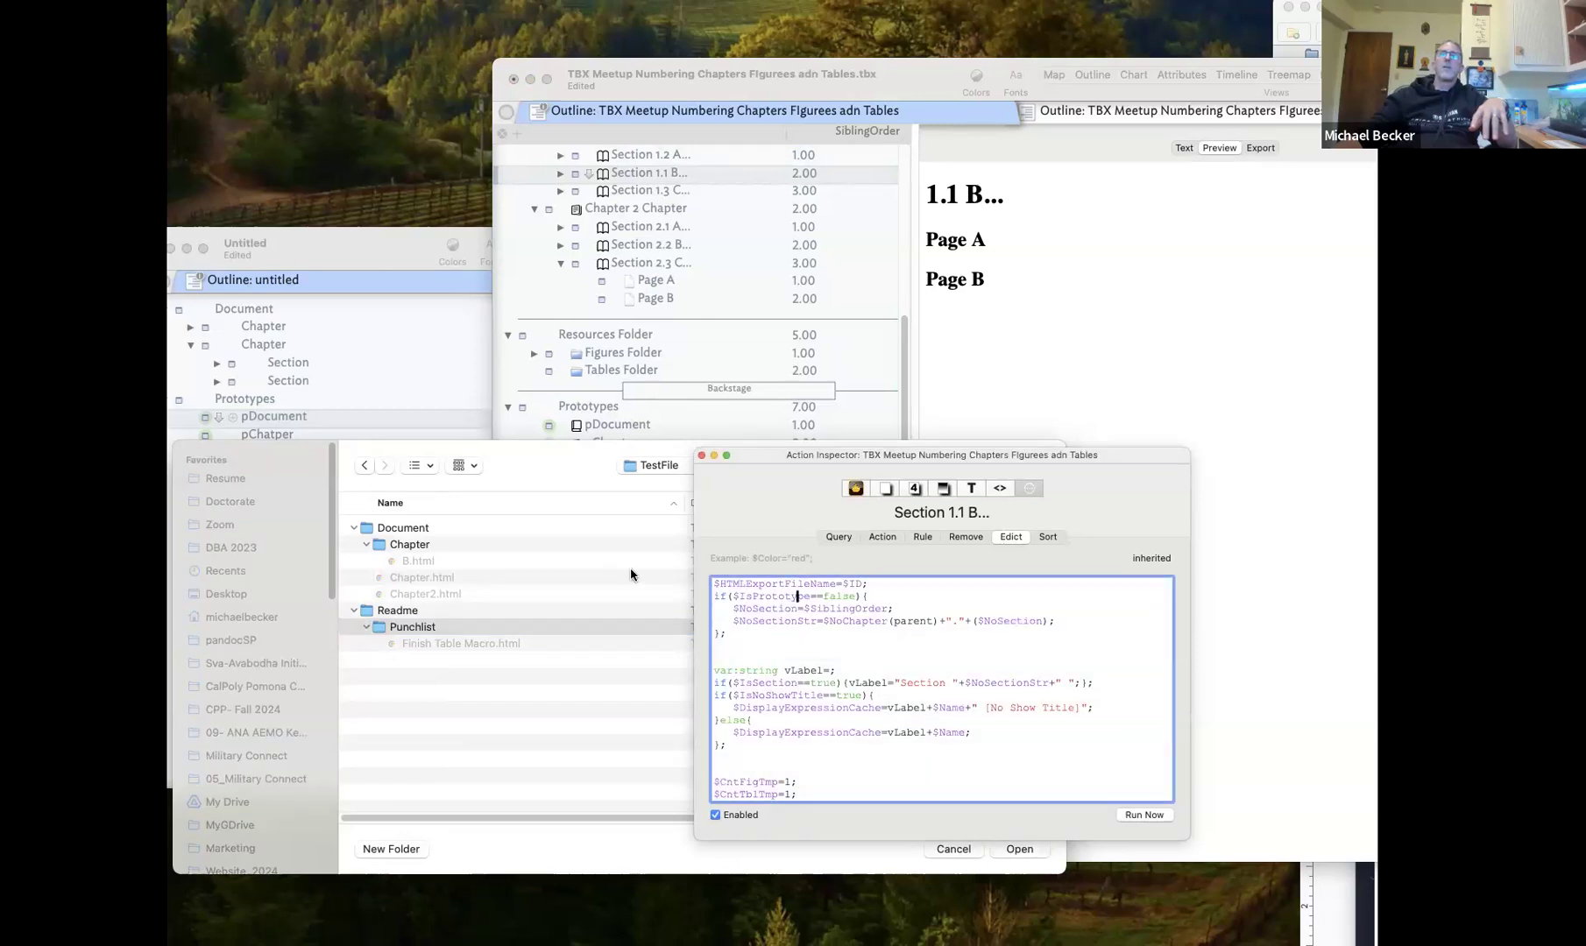
{"action": "left_click", "coordinate": [1137, 814]}
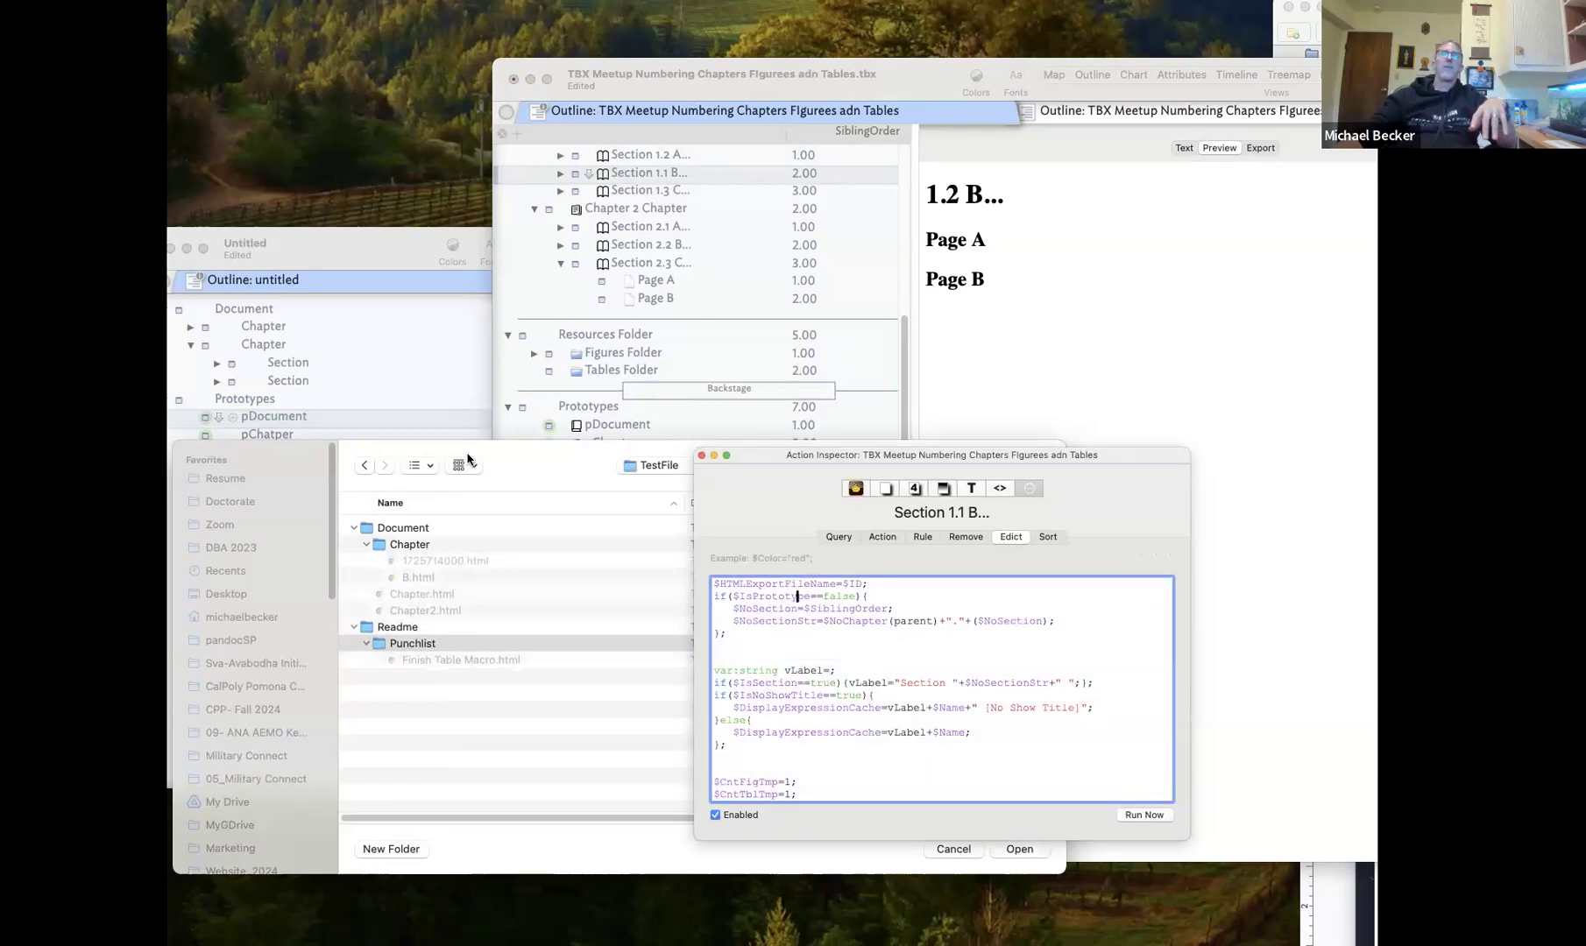
Preview sections C and A of Chapter 1 to check the exported files they produce
{"action": "left_click", "coordinate": [634, 153]}
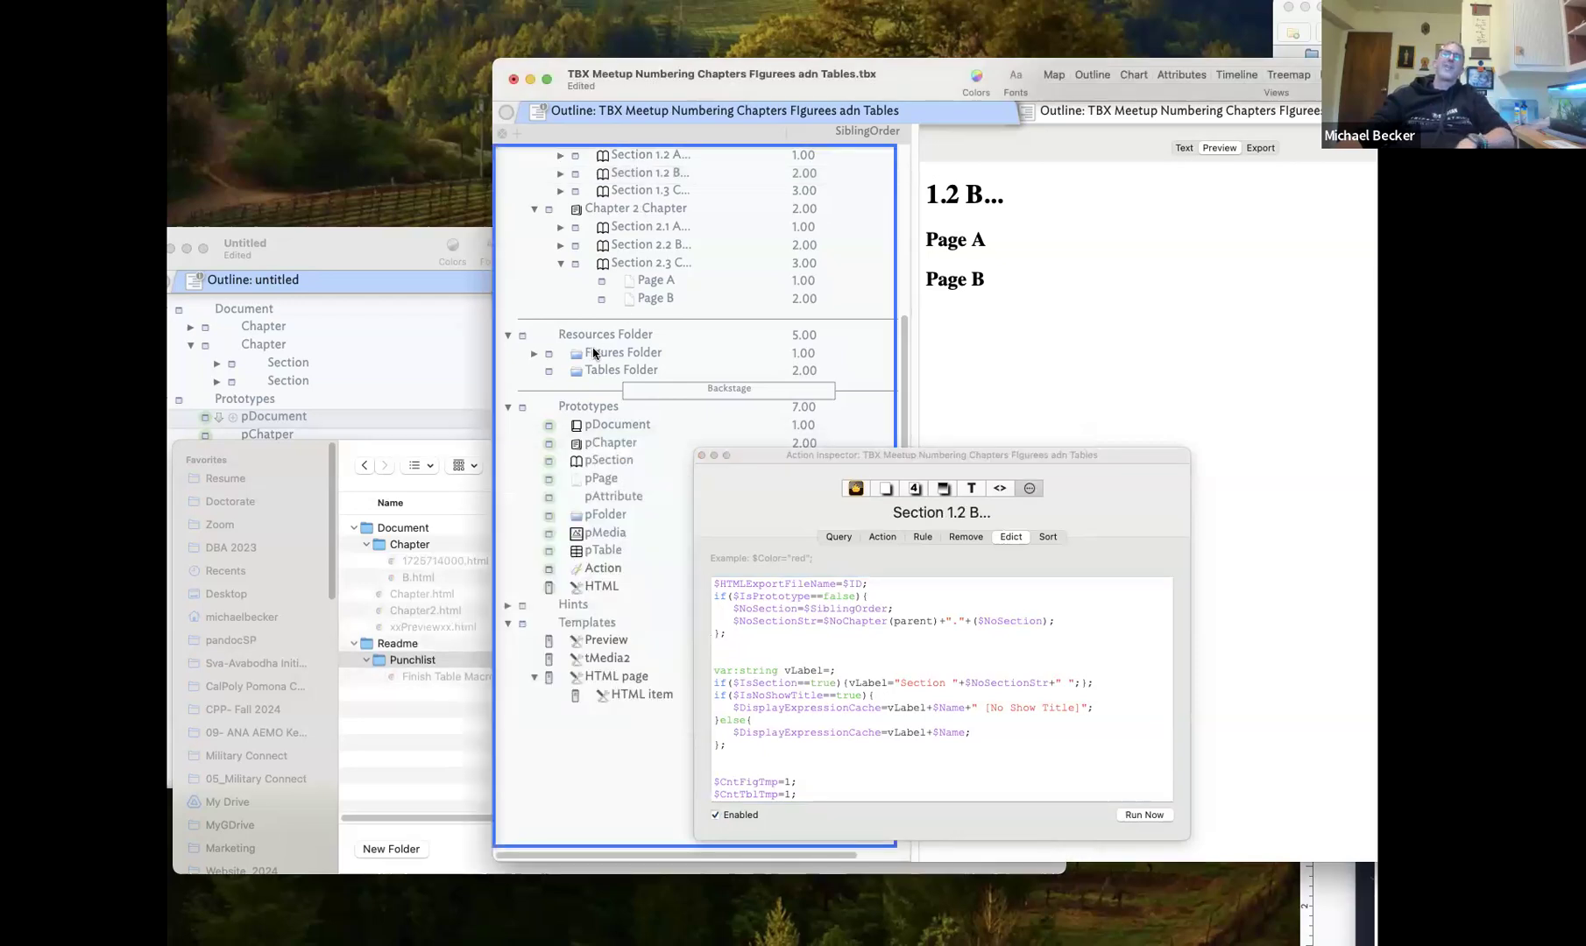
{"action": "left_click", "coordinate": [624, 194]}
{"action": "left_click", "coordinate": [661, 156]}
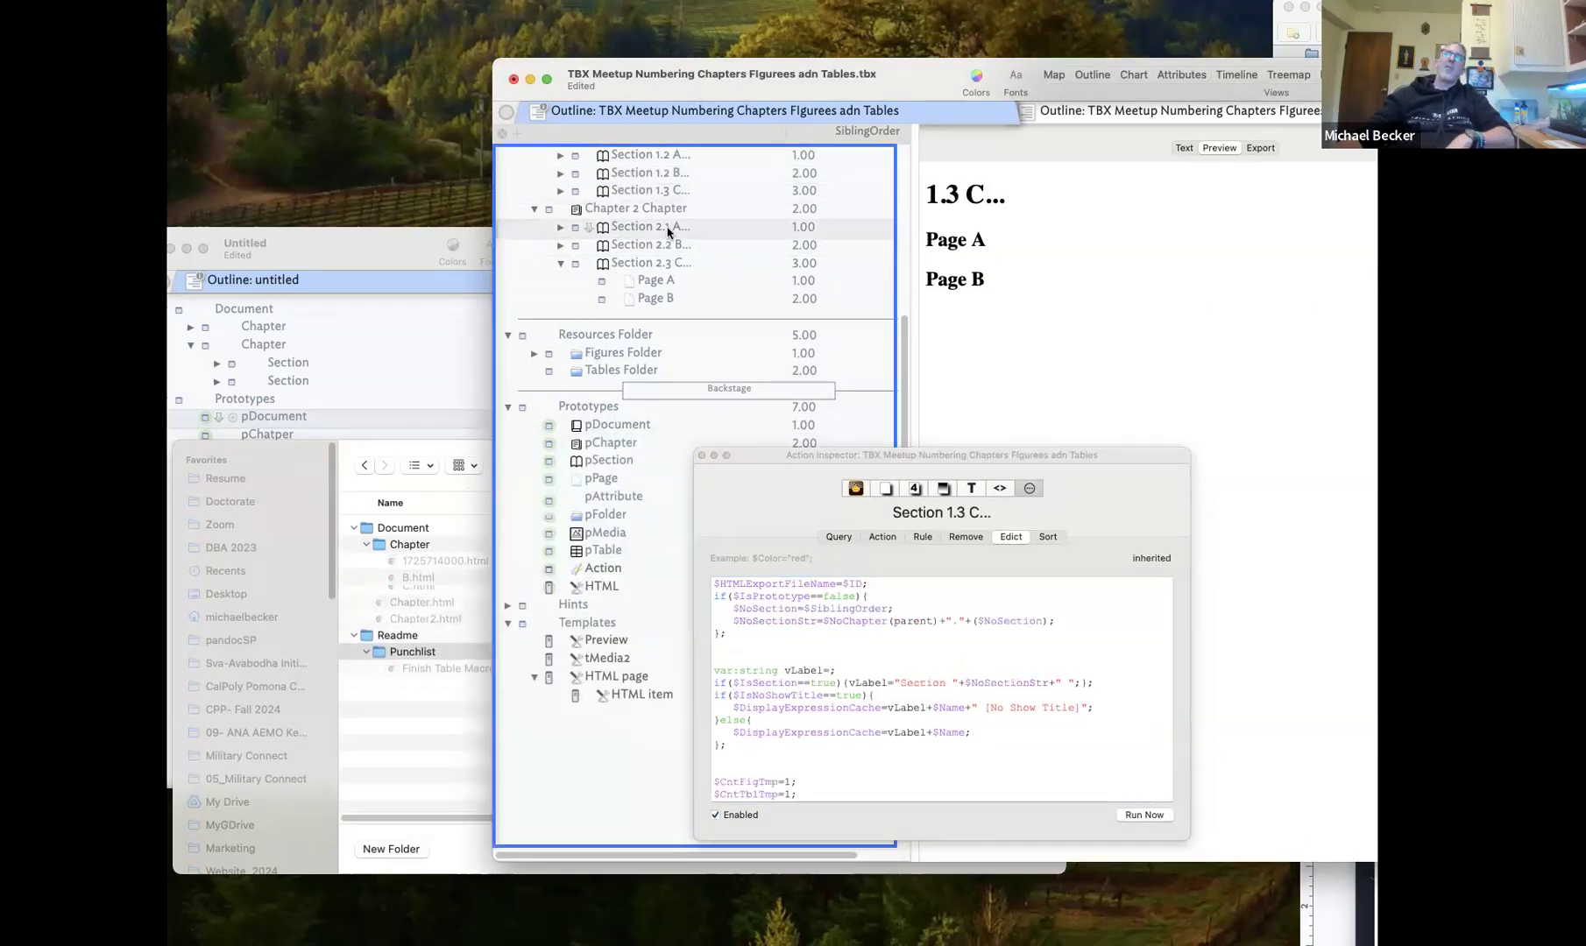
{"action": "scroll", "coordinate": [605, 228], "scroll_direction": "up", "scroll_amount": 5}
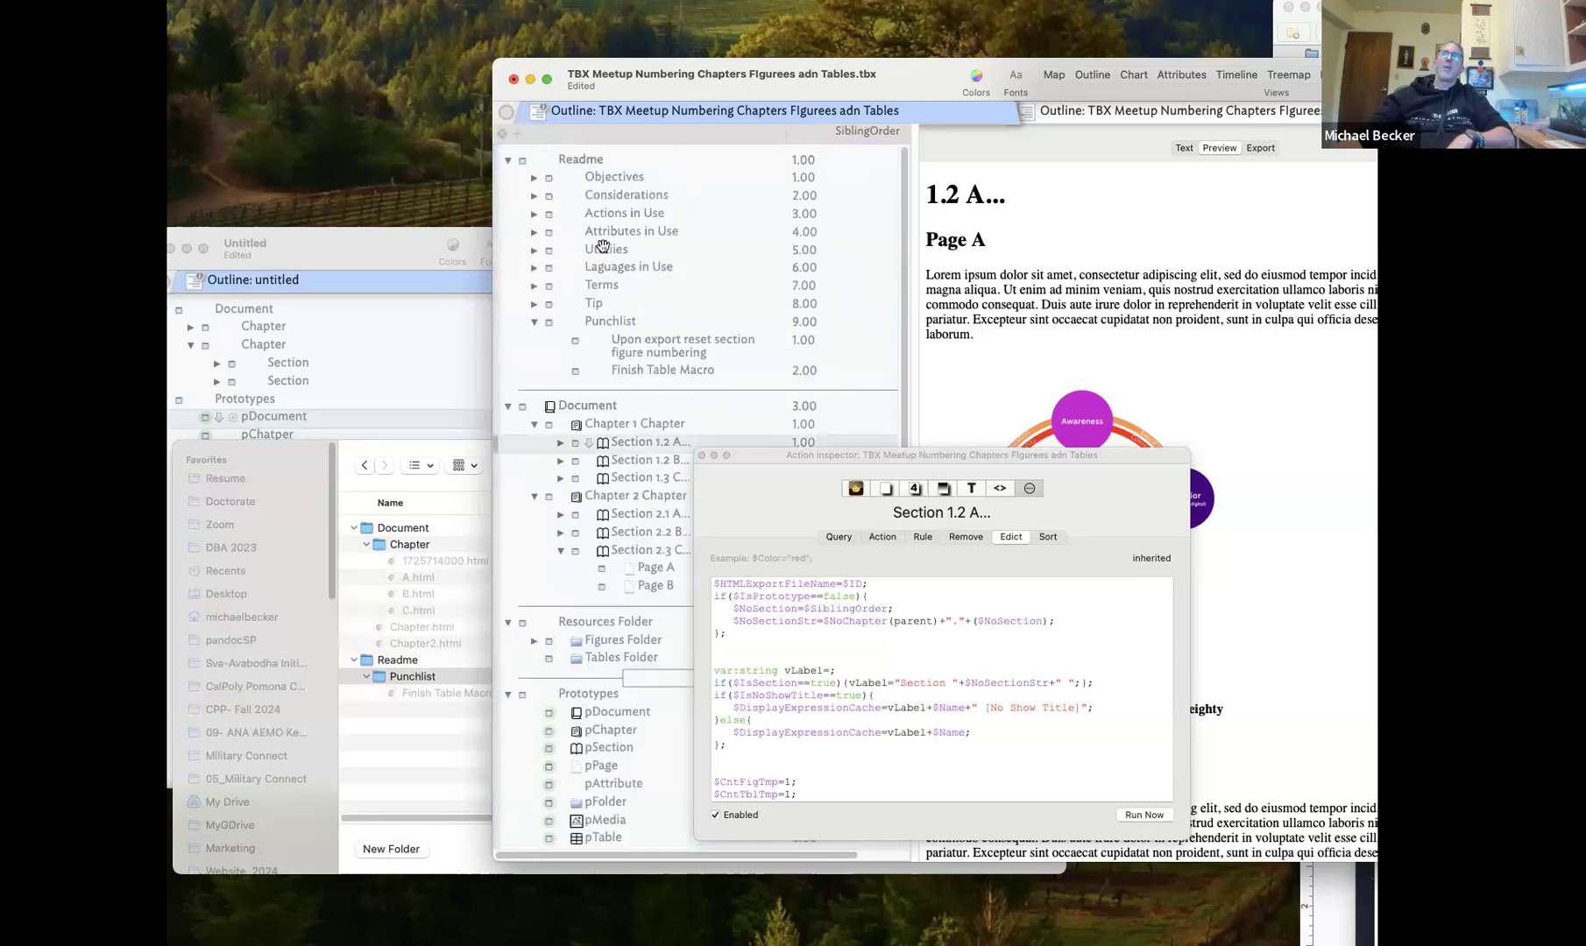
Expand all sections of Chapter 1 and Chapter 2 to reveal their pages in the outline
{"action": "left_click", "coordinate": [561, 443]}
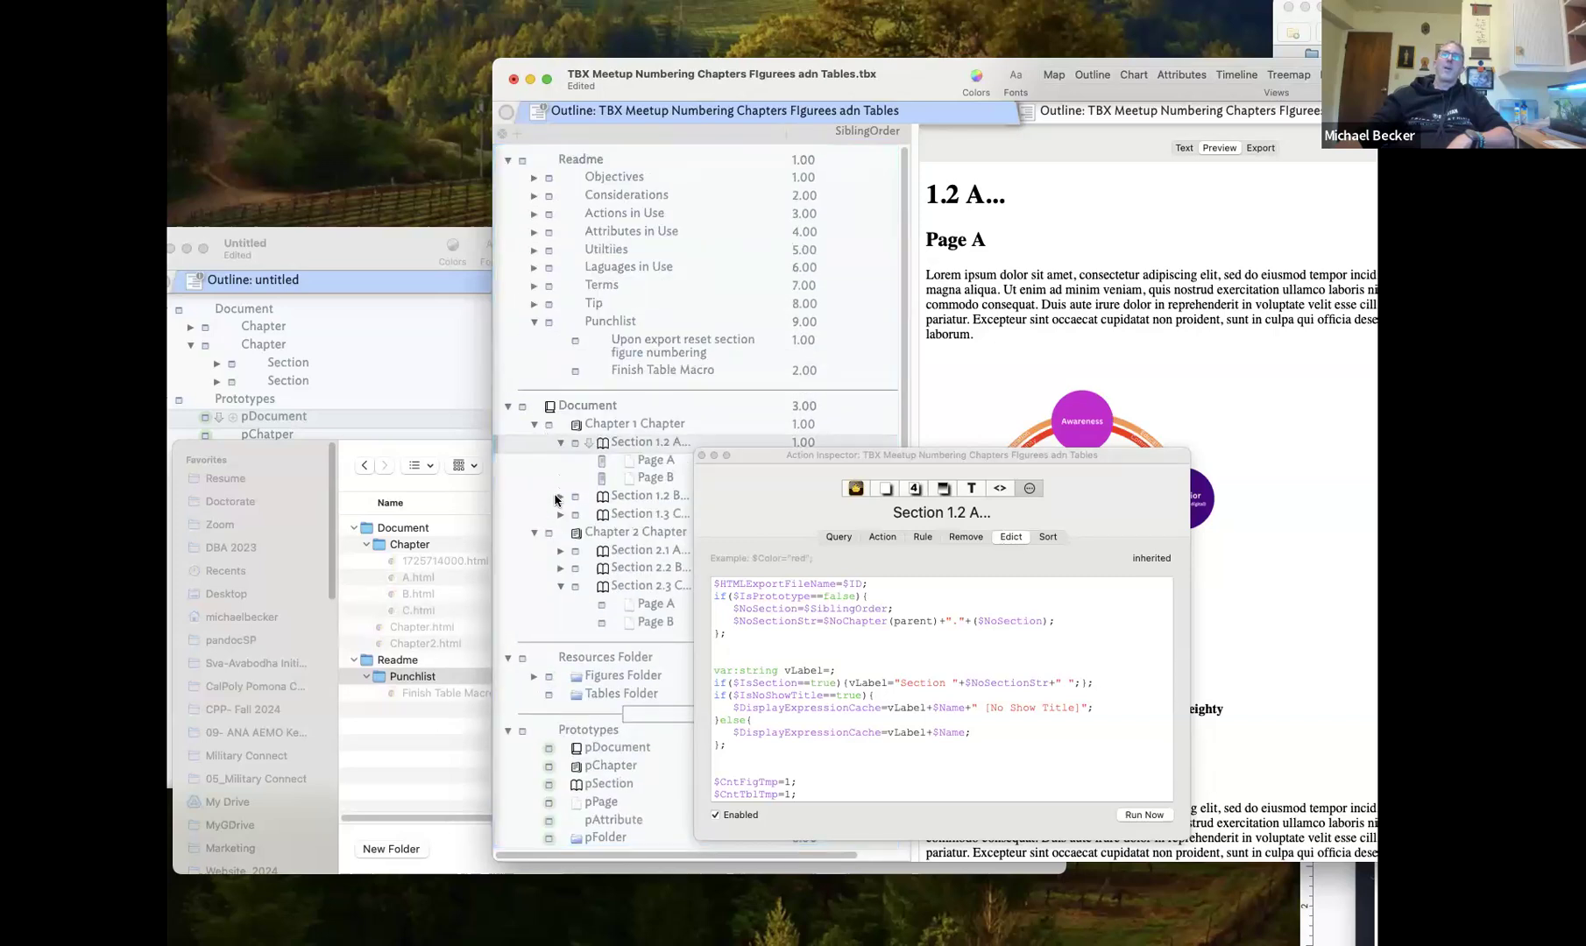
{"action": "left_click", "coordinate": [561, 495]}
{"action": "left_click", "coordinate": [561, 550]}
{"action": "left_click", "coordinate": [560, 622]}
{"action": "left_click", "coordinate": [559, 676]}
{"action": "left_click", "coordinate": [561, 695]}
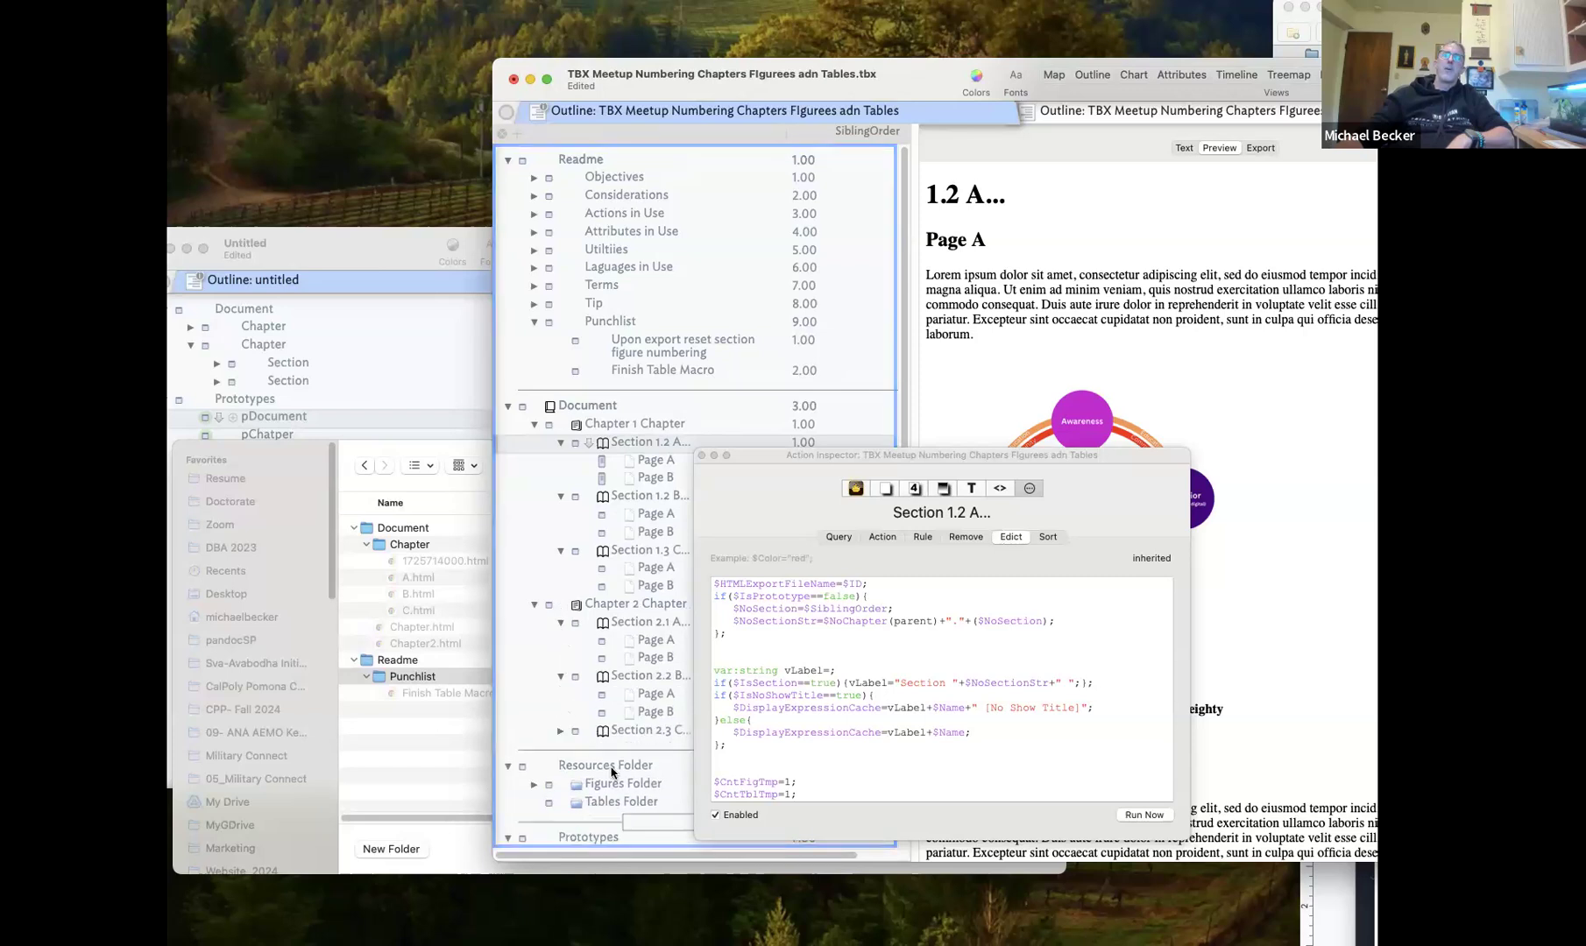
{"action": "left_click", "coordinate": [561, 734]}
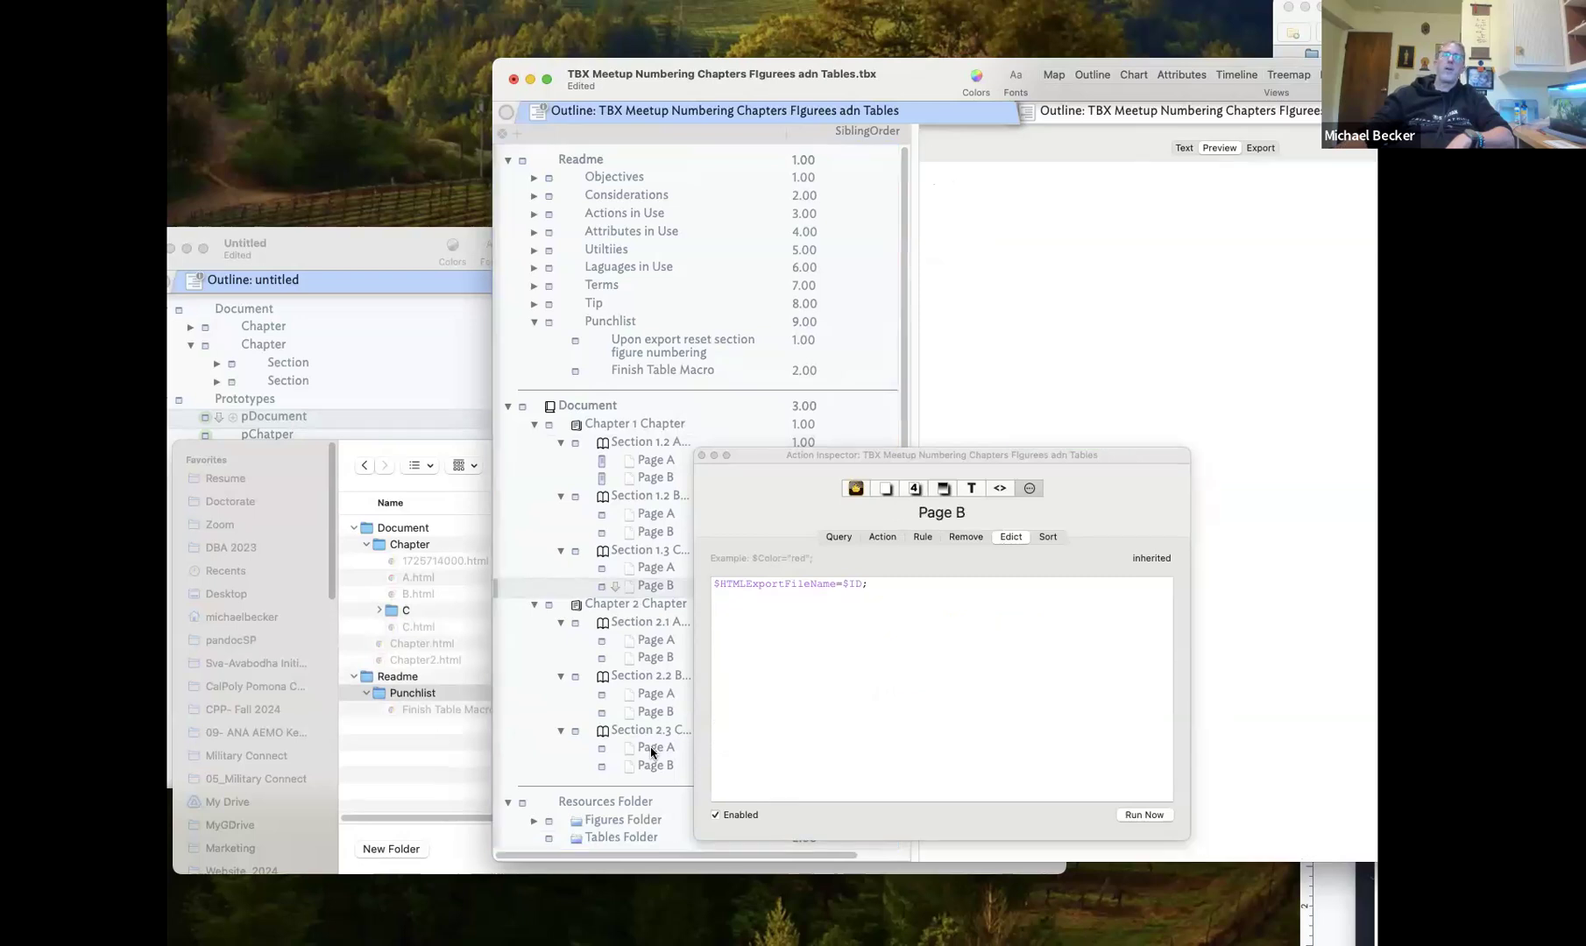
Switch to note text with the inspector moved aside and step through the notes from Chapter 1 downwards, returning to Chapter 1
{"action": "left_click_drag", "start_coordinate": [797, 460], "coordinate": [1134, 418]}
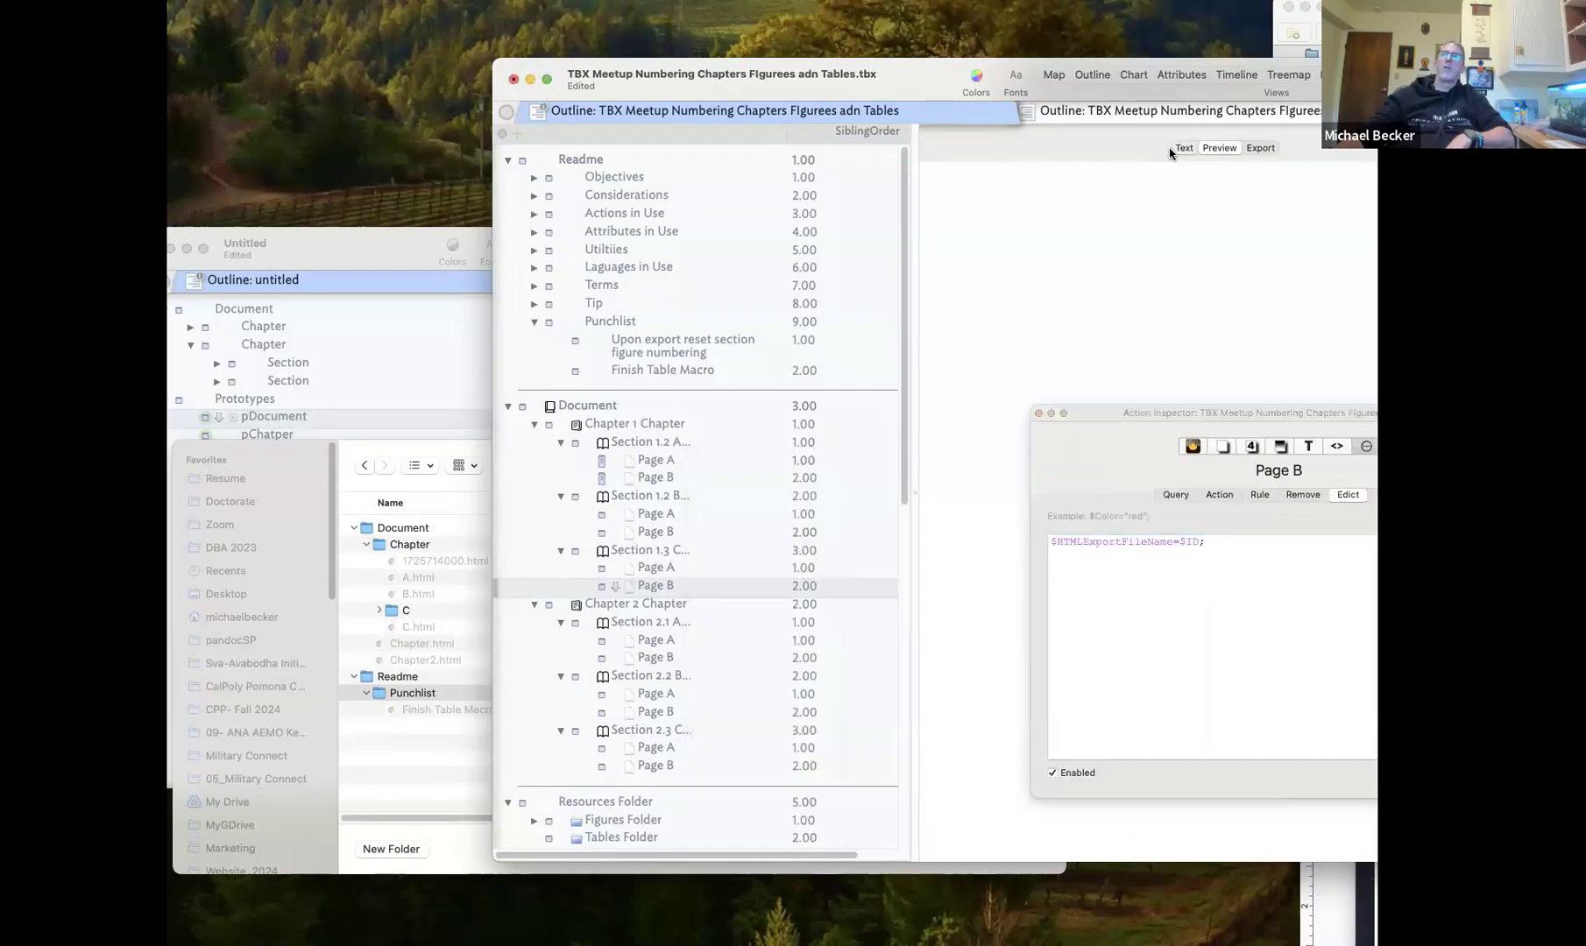
{"action": "left_click", "coordinate": [1182, 147]}
{"action": "left_click", "coordinate": [602, 428]}
{"action": "key", "text": "Down"}
{"action": "key", "text": "Down"}
{"action": "key", "text": "Down"}
{"action": "key", "text": "Down"}
{"action": "key", "text": "Down"}
{"action": "key", "text": "Down"}
{"action": "key", "text": "Down"}
{"action": "key", "text": "Down"}
{"action": "key", "text": "Down"}
{"action": "key", "text": "Down"}
{"action": "key", "text": "Down"}
{"action": "key", "text": "Down"}
{"action": "key", "text": "Down"}
{"action": "key", "text": "Down"}
{"action": "key", "text": "Down"}
{"action": "key", "text": "Down"}
{"action": "key", "text": "Down"}
{"action": "key", "text": "Down"}
{"action": "key", "text": "Down"}
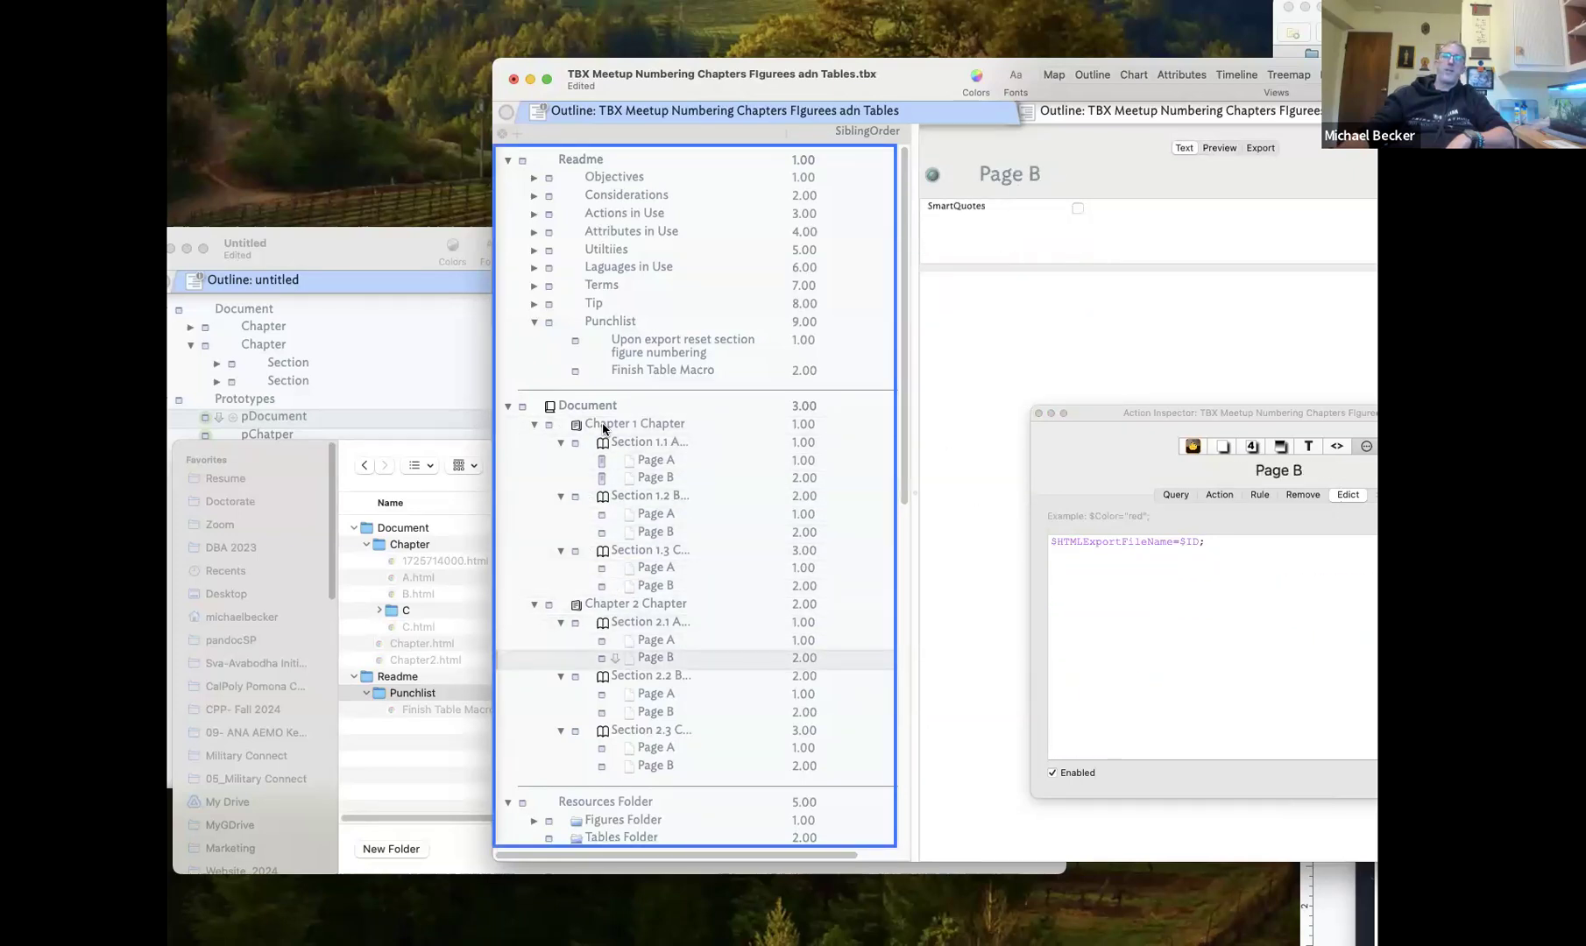
{"action": "left_click", "coordinate": [624, 429]}
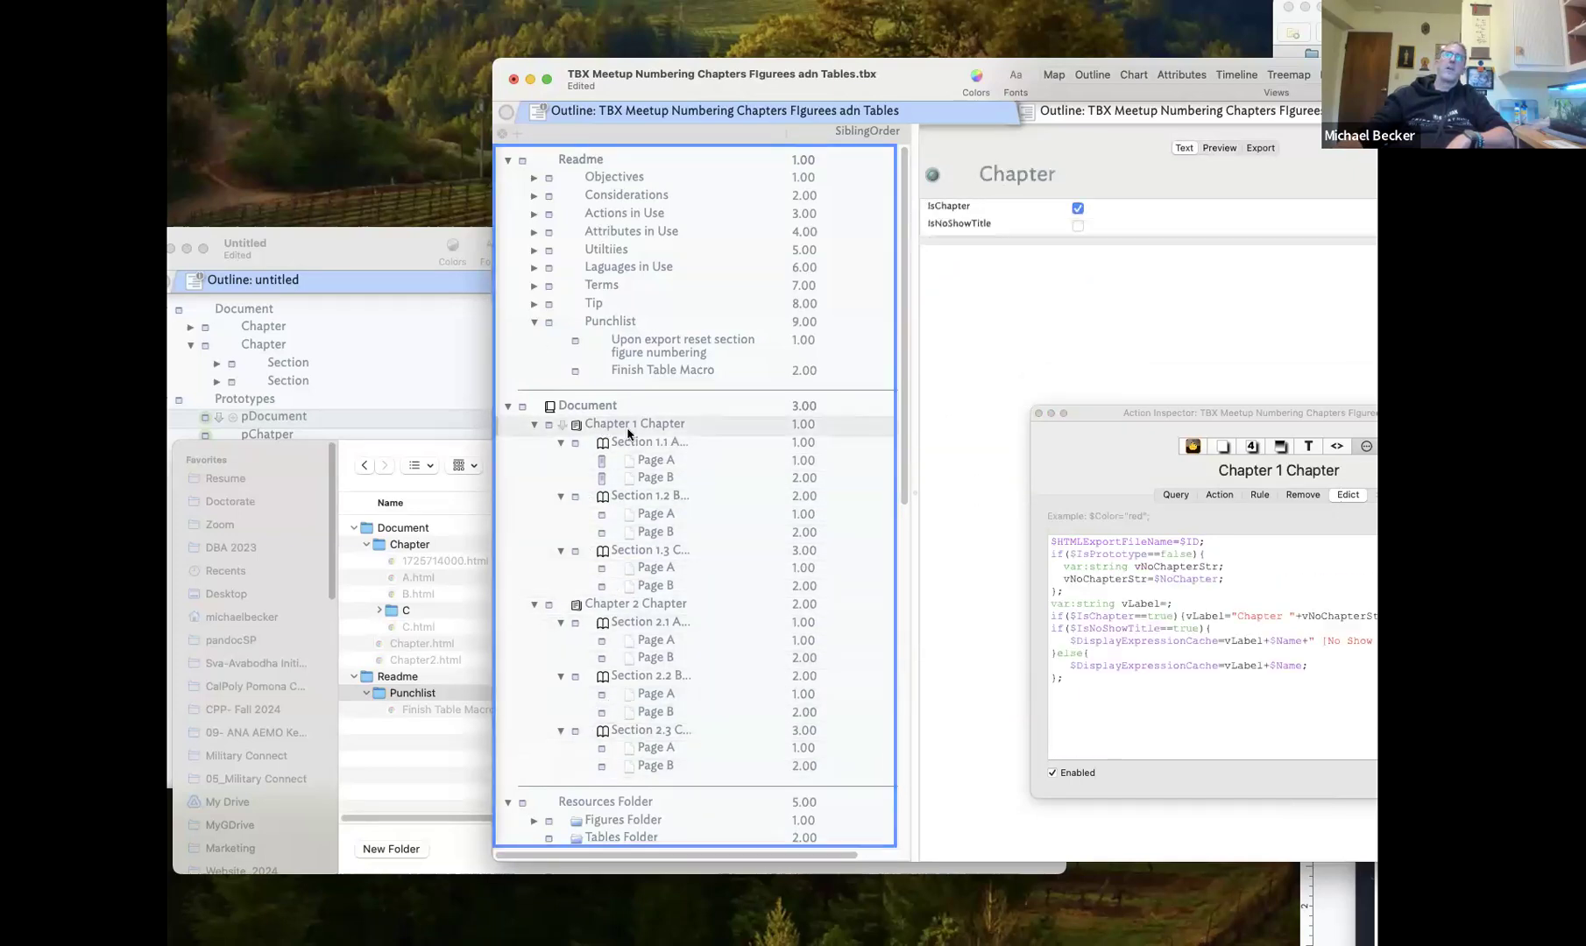
{"action": "left_click_drag", "start_coordinate": [1181, 409], "coordinate": [1094, 390]}
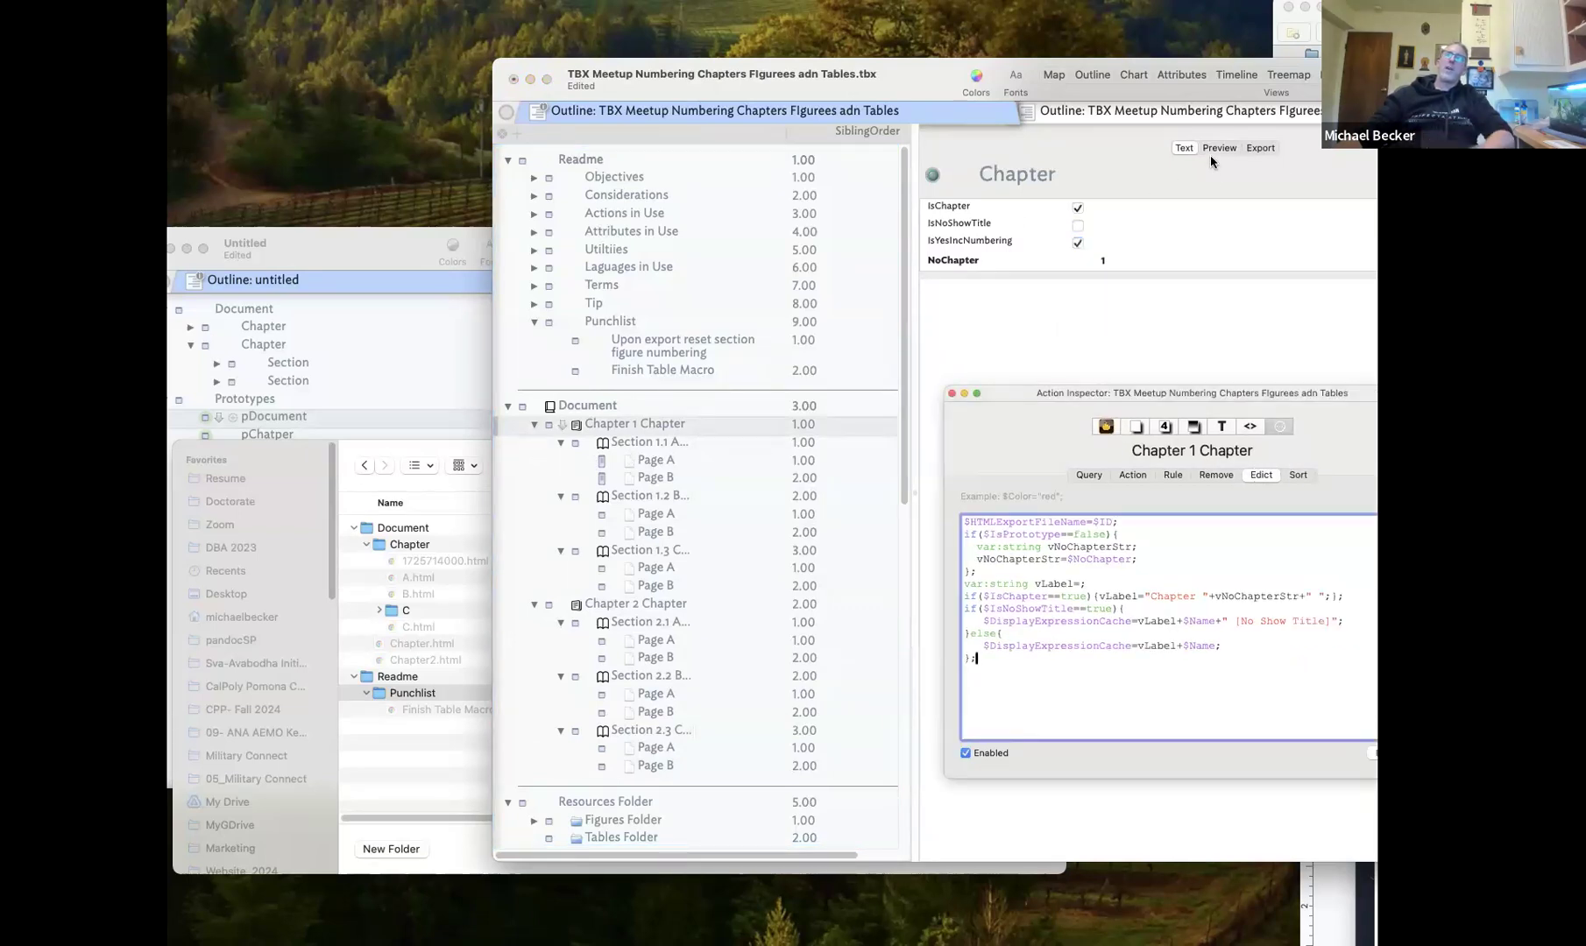
{"action": "left_click", "coordinate": [649, 480]}
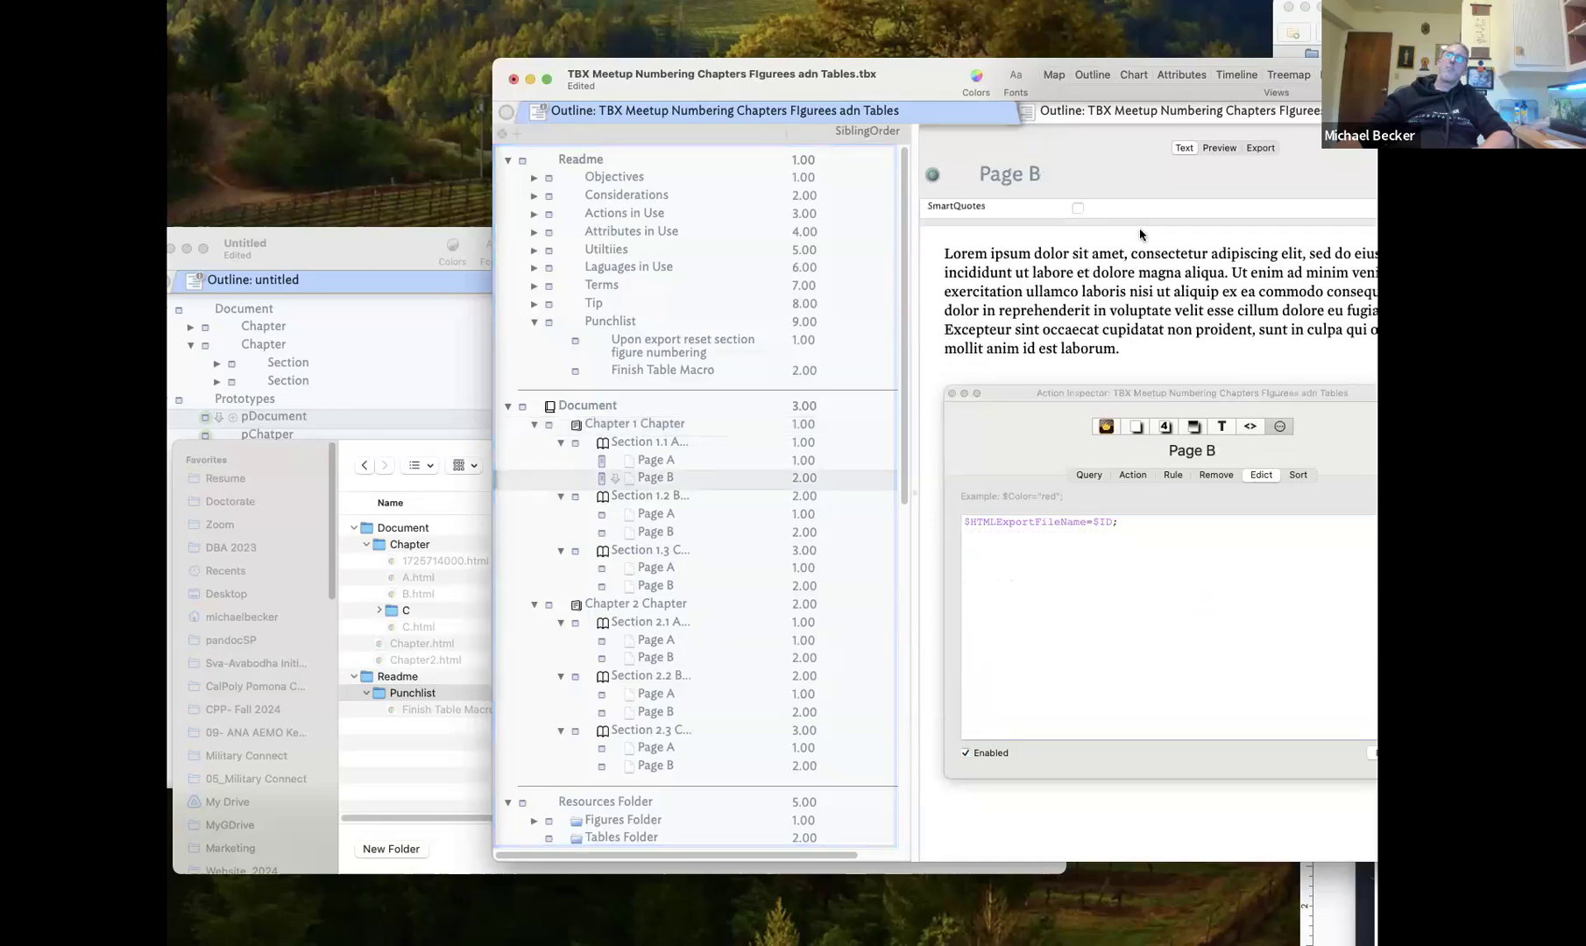
{"action": "left_click", "coordinate": [1219, 149]}
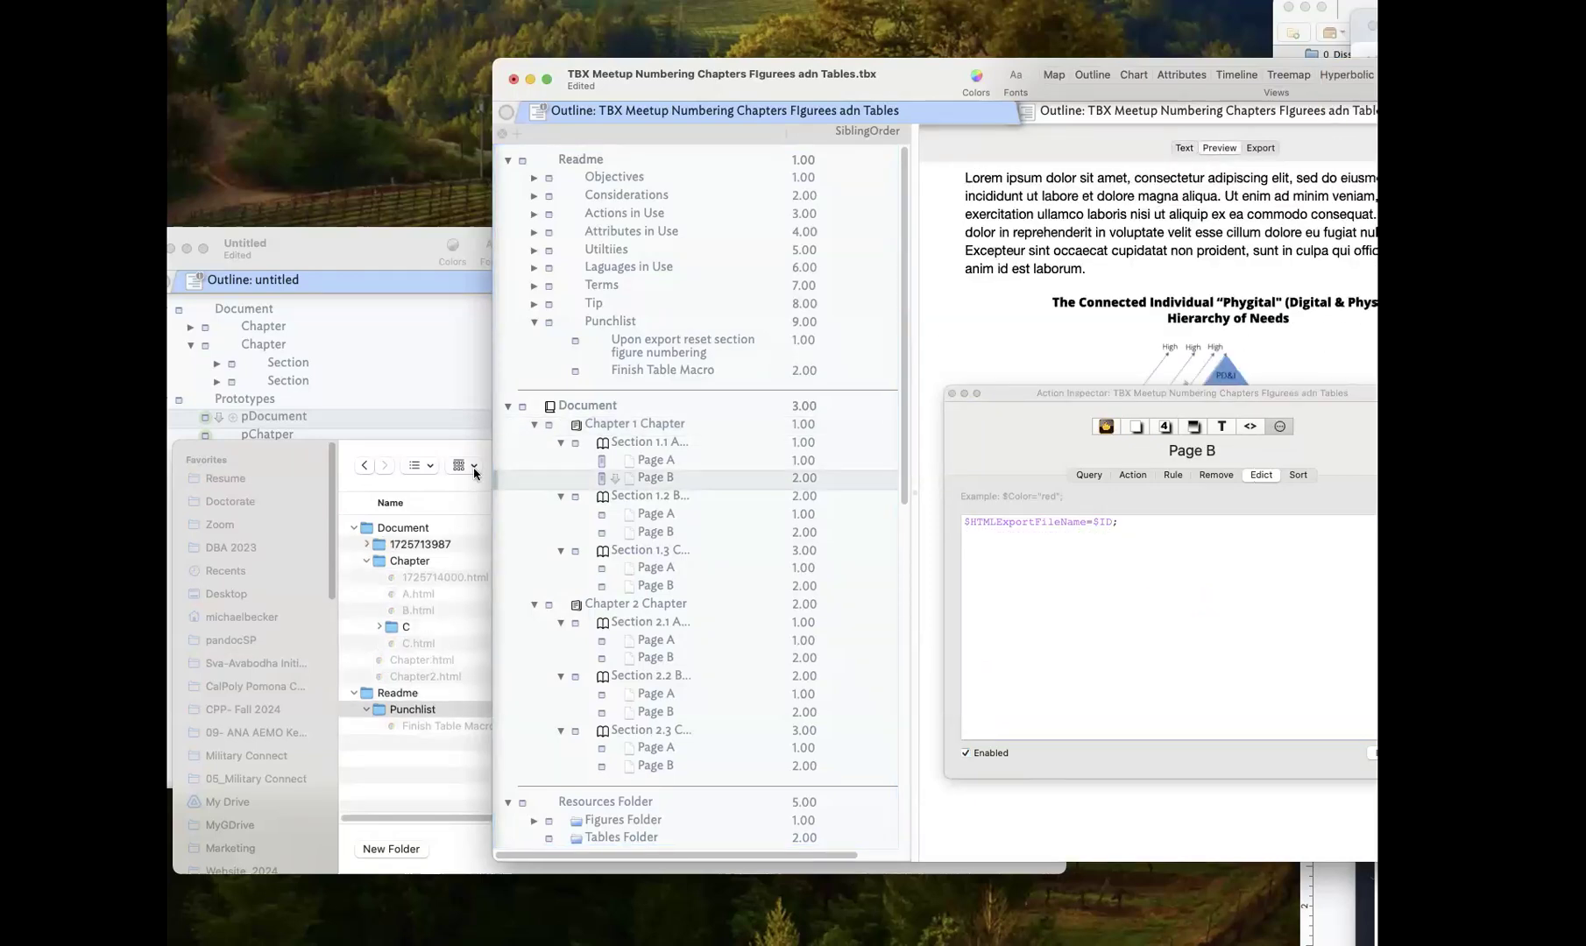
{"action": "left_click", "coordinate": [368, 545]}
{"action": "left_click", "coordinate": [378, 561]}
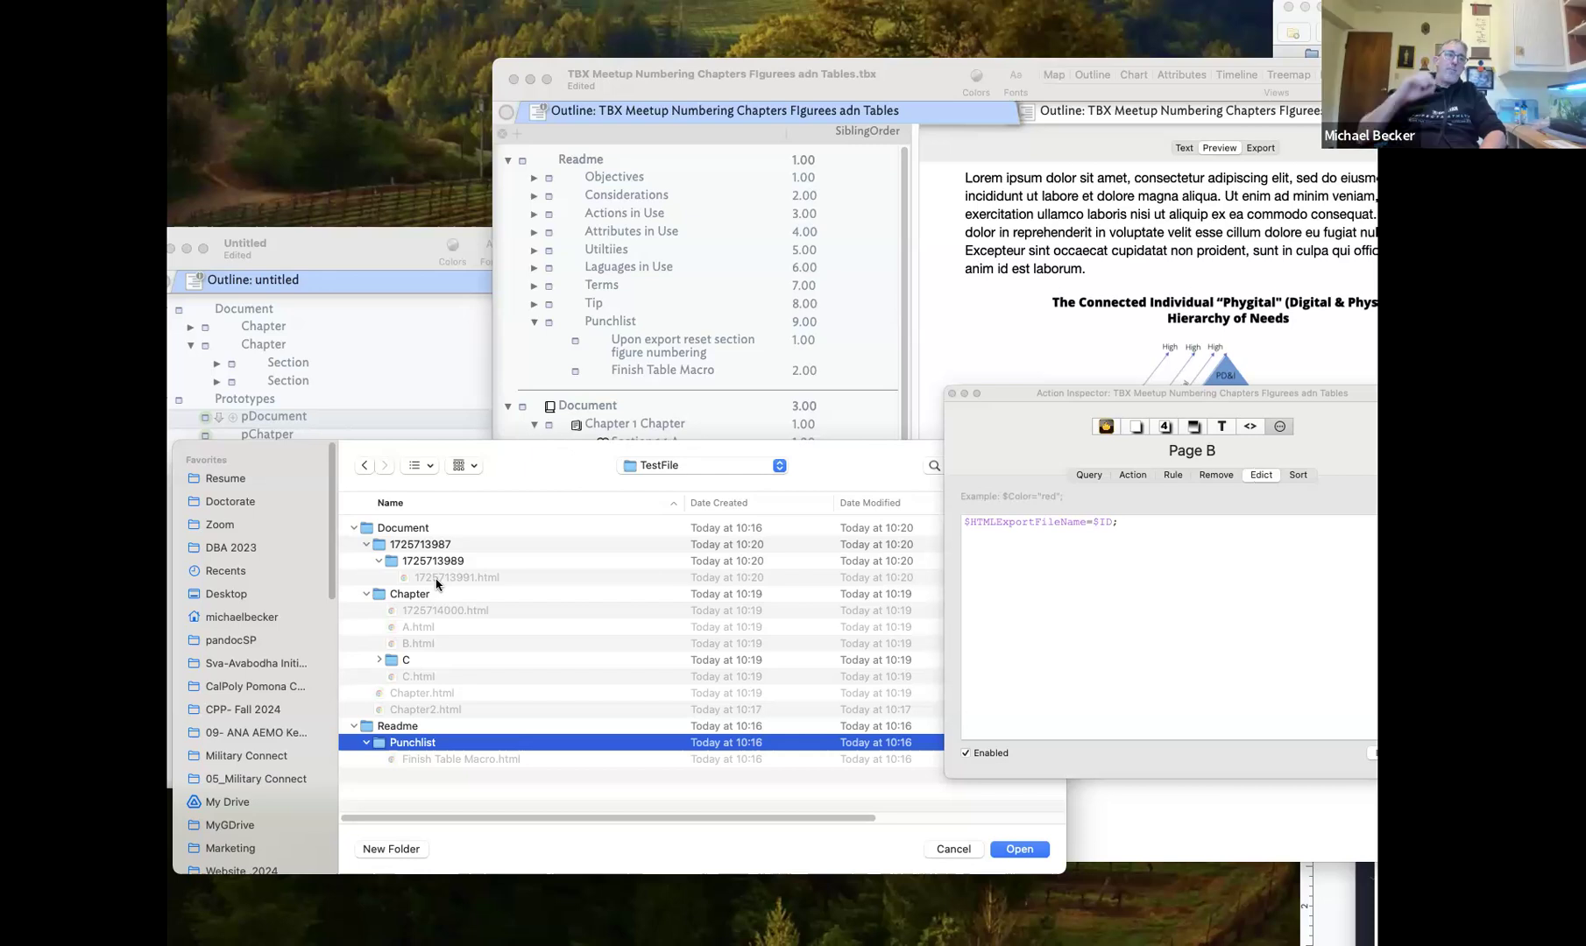
Bring up the export settings of Page B to examine its export file name
{"action": "left_click_drag", "start_coordinate": [1207, 393], "coordinate": [914, 409]}
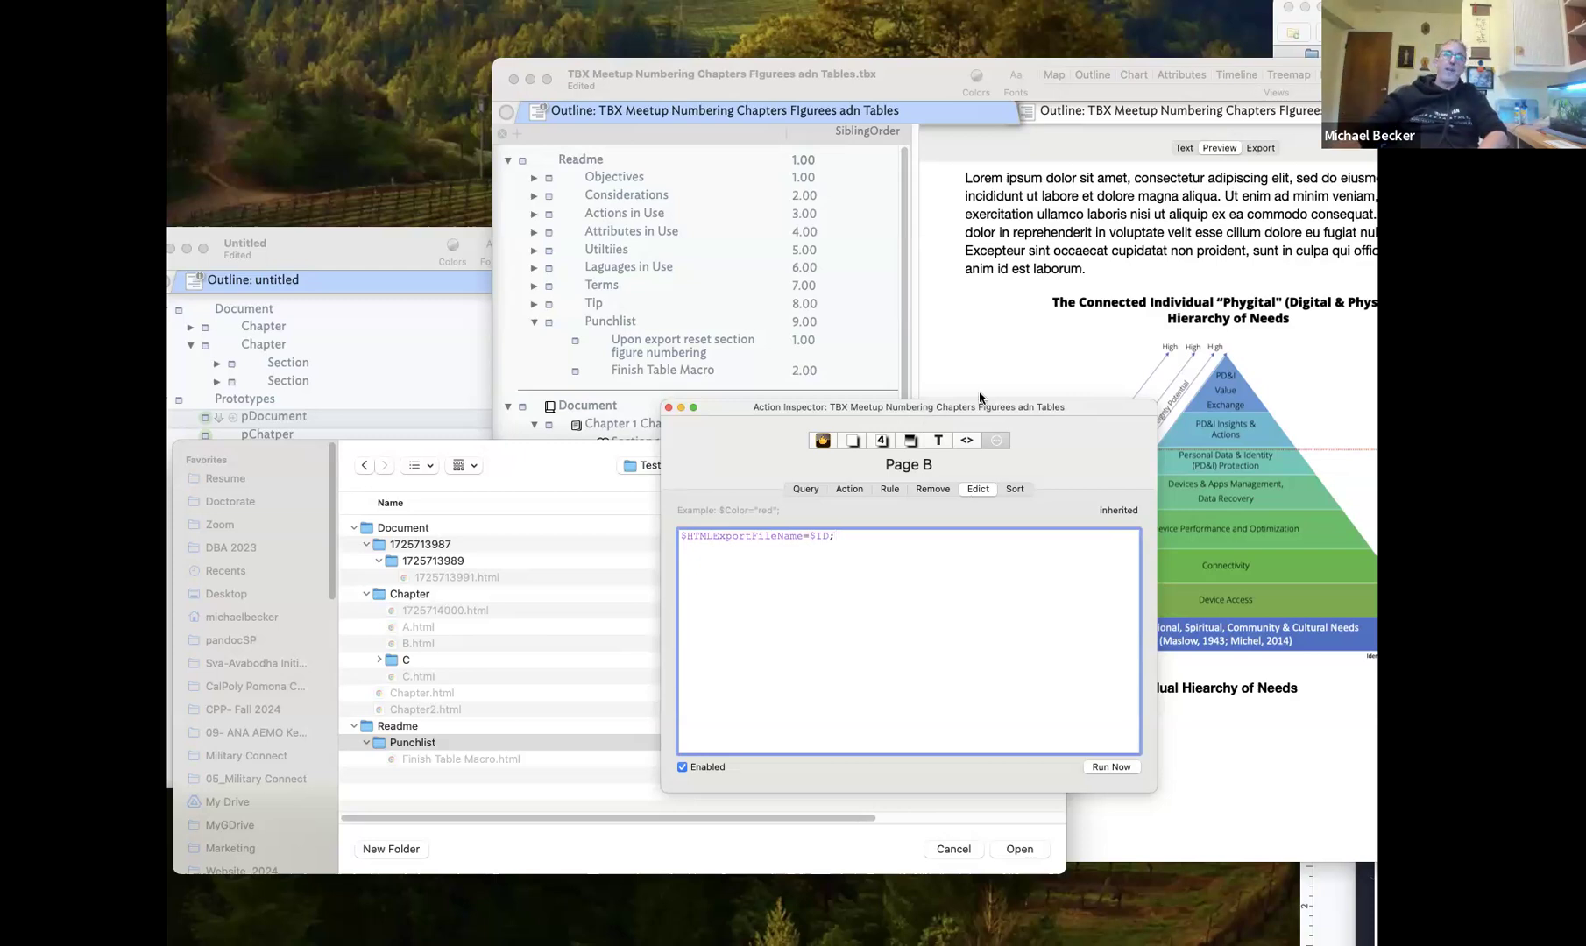
{"action": "left_click", "coordinate": [964, 441]}
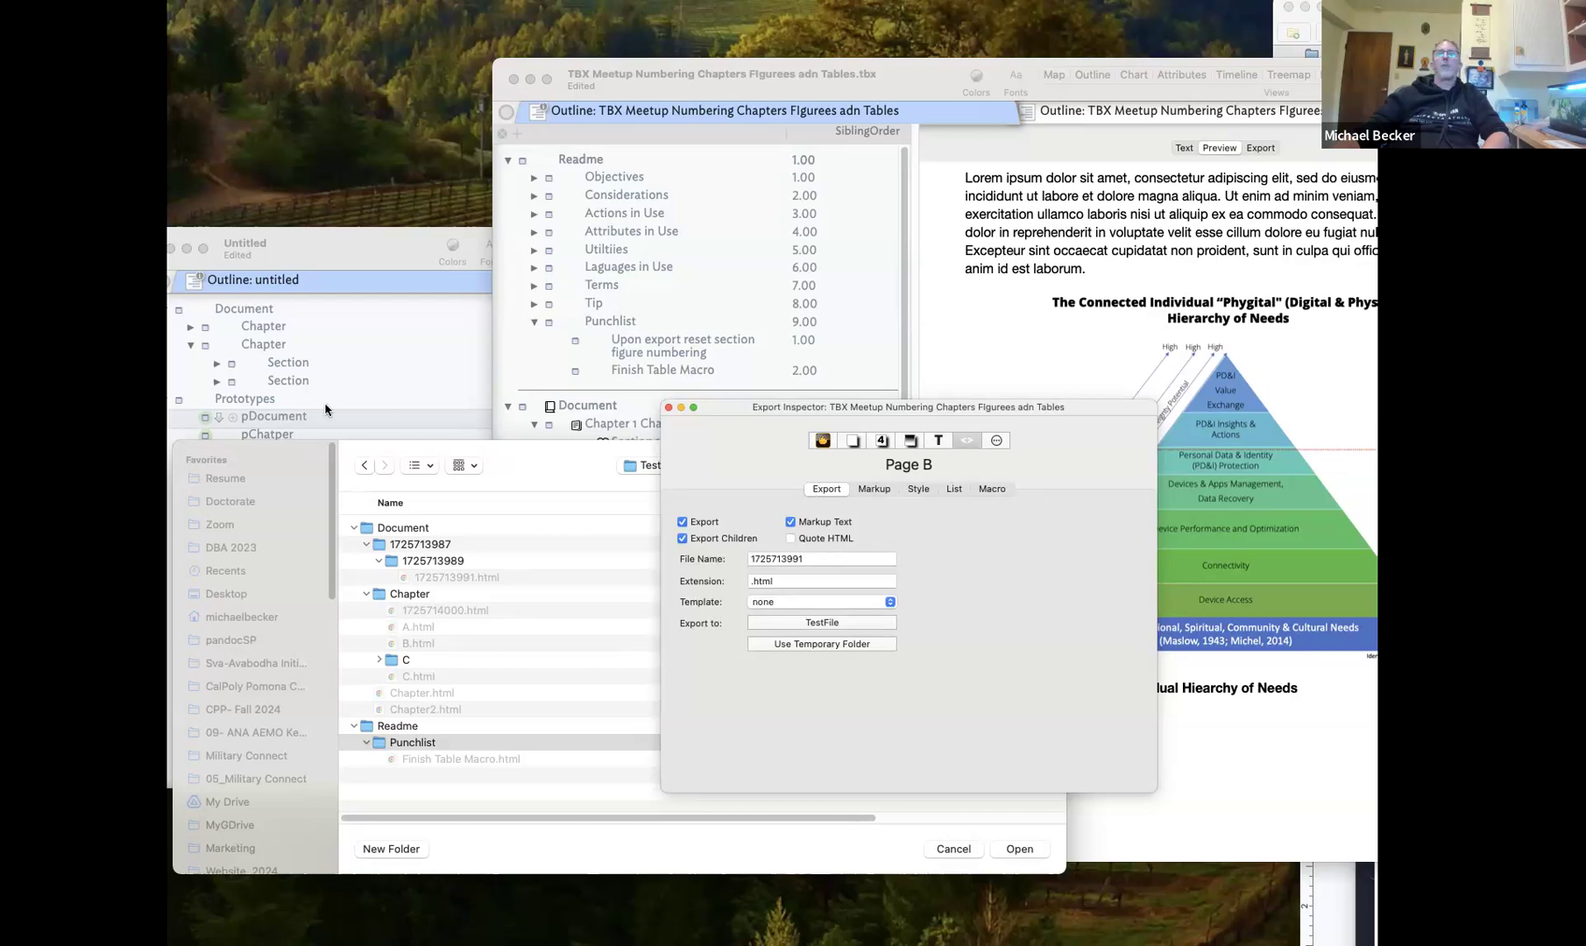
Dismiss the folder chooser, create a new blank document beside the others, and return to the numbering document
{"action": "key", "text": "Escape"}
{"action": "key", "text": "super+n"}
{"action": "left_click_drag", "start_coordinate": [1262, 74], "coordinate": [683, 68]}
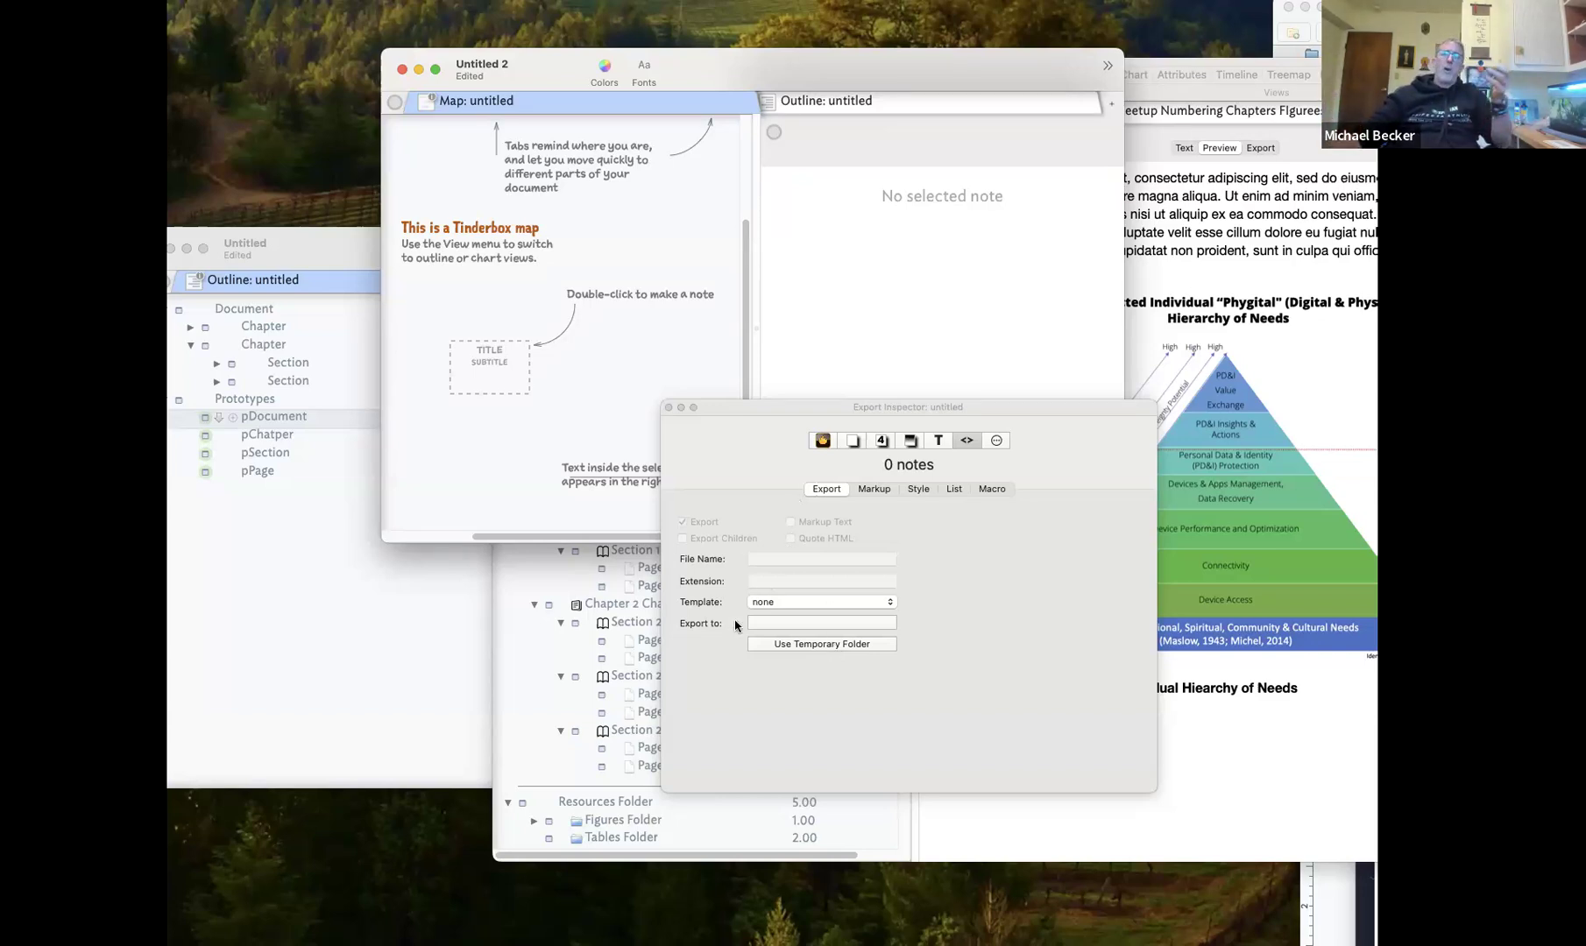
{"action": "left_click", "coordinate": [586, 581]}
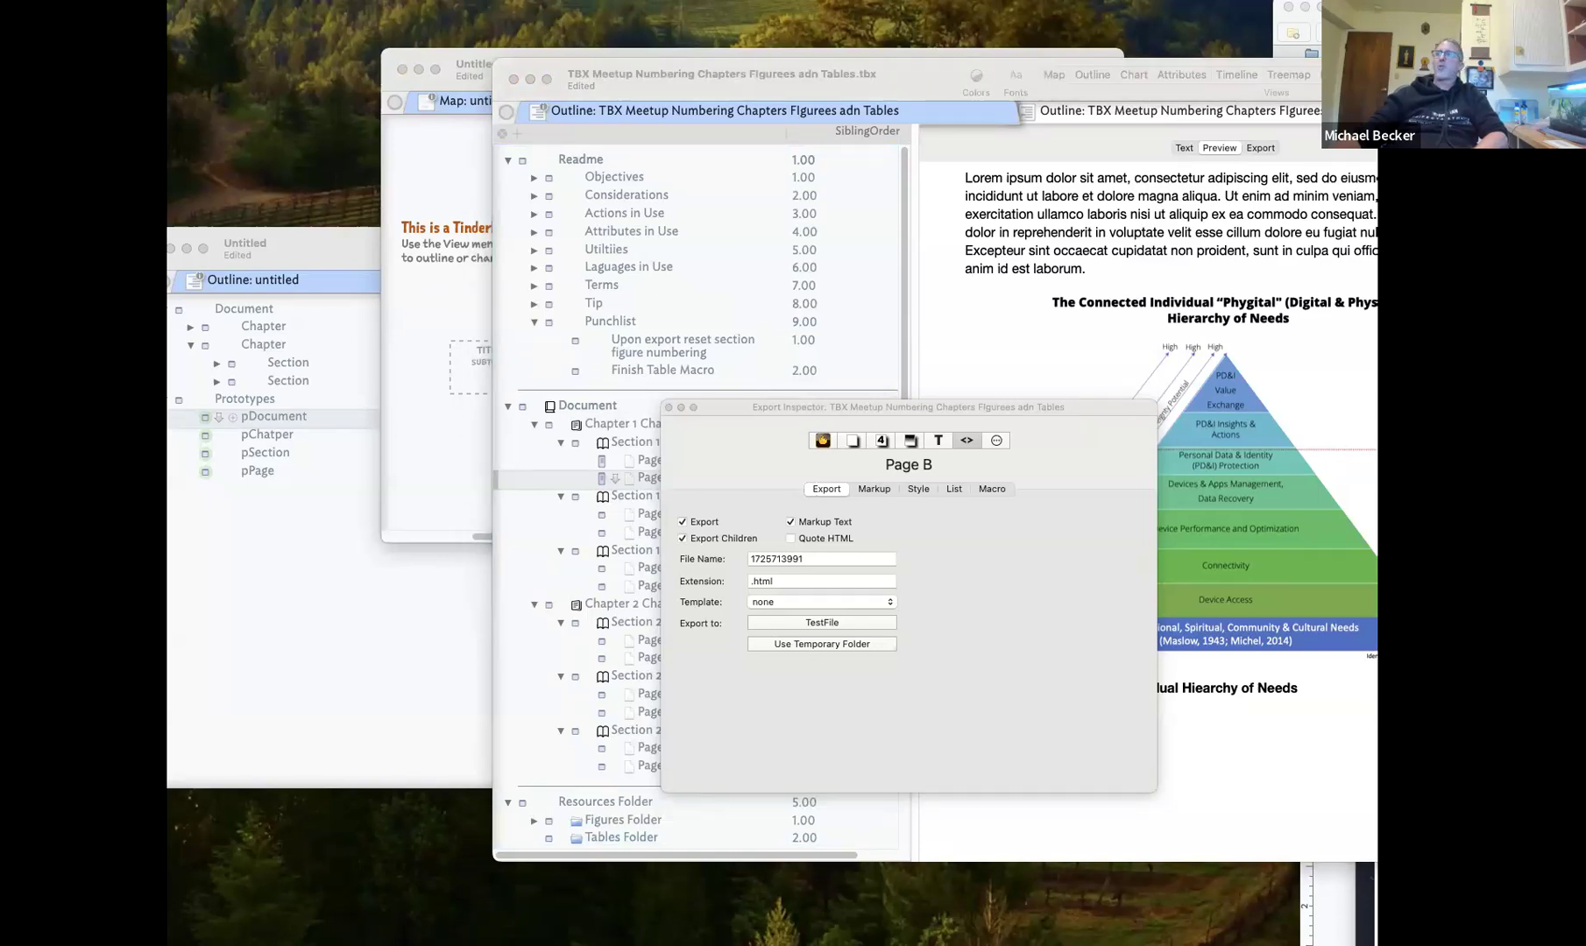
Bring the Finder window of TestFile into view and open its Document folder
{"action": "left_click_drag", "start_coordinate": [170, 286], "coordinate": [1376, 206]}
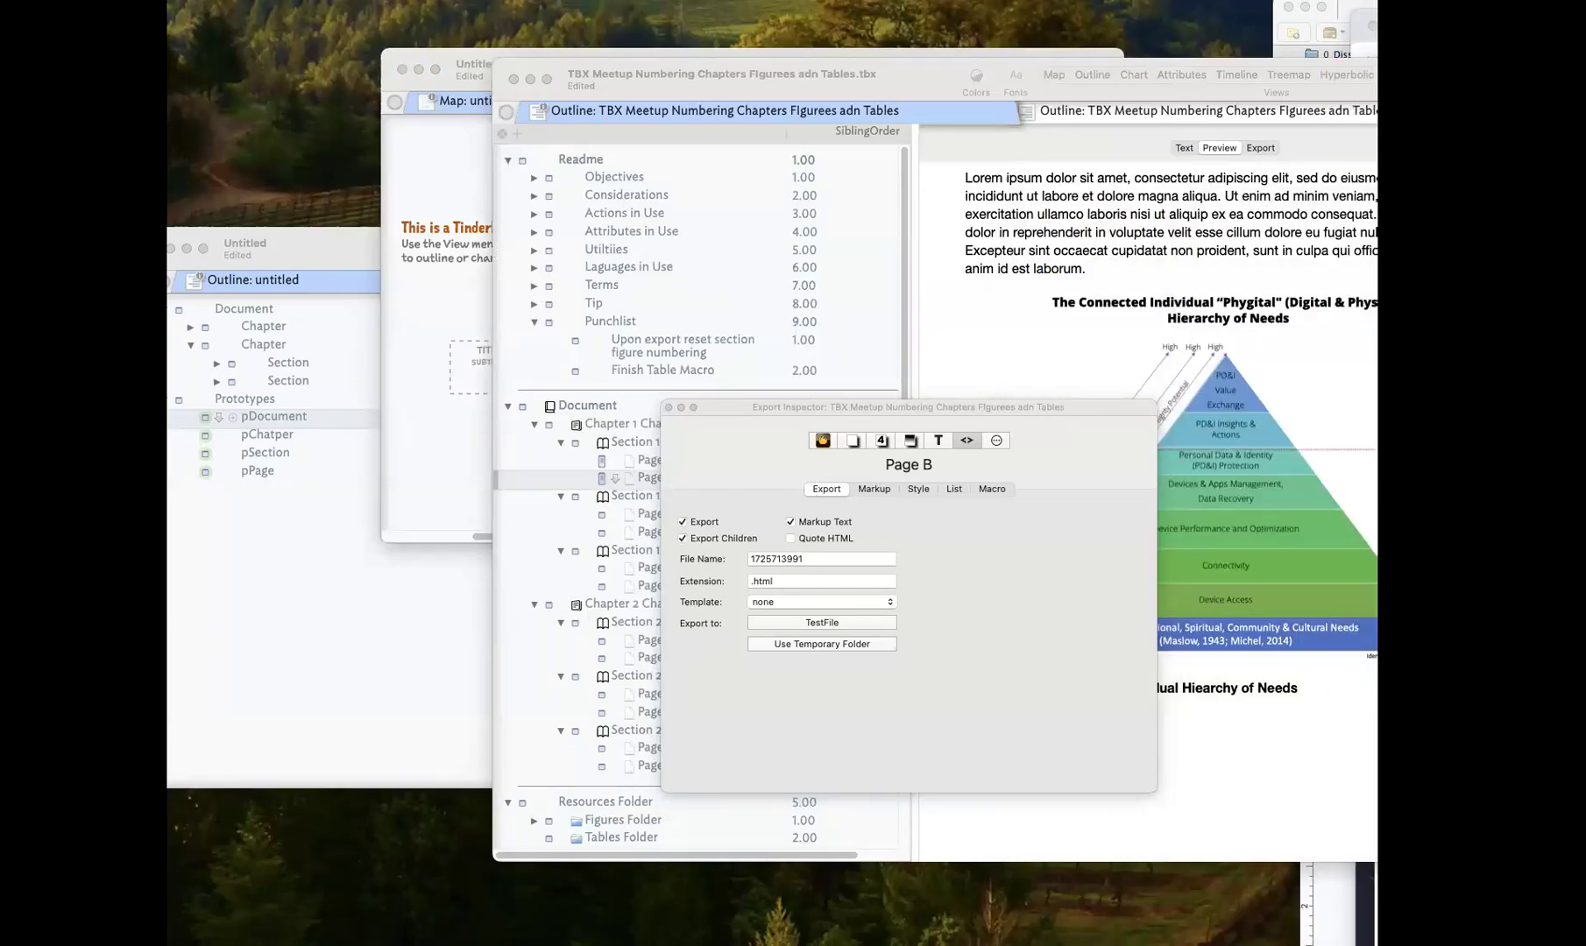
{"action": "left_click_drag", "start_coordinate": [1576, 302], "coordinate": [324, 302]}
{"action": "left_click", "coordinate": [447, 350]}
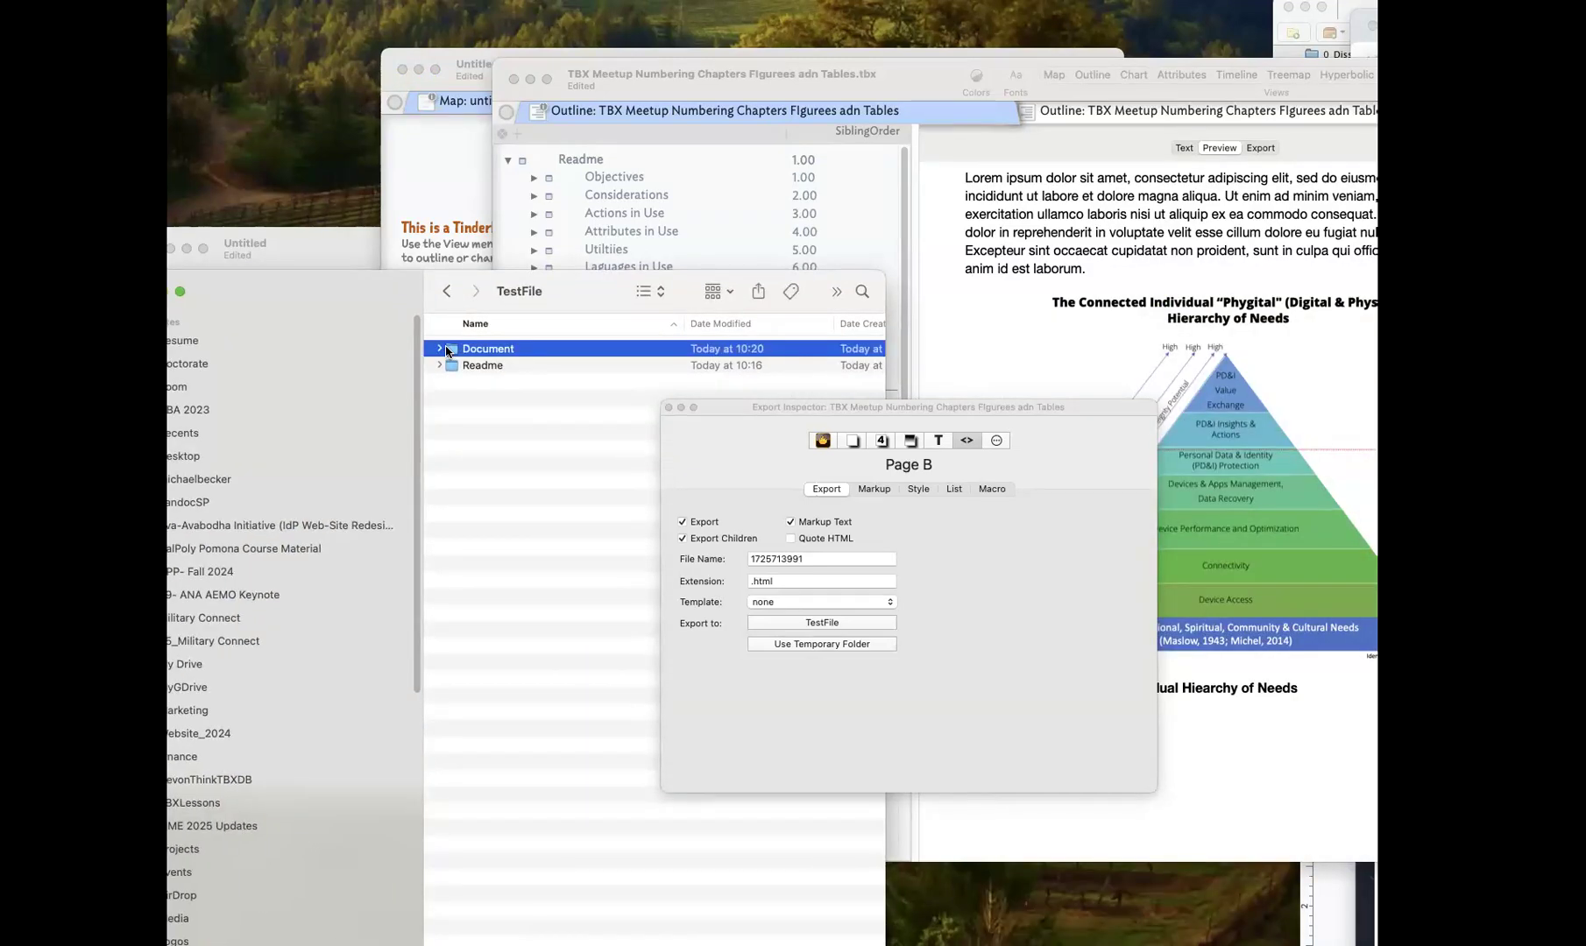
{"action": "double_click", "coordinate": [447, 351]}
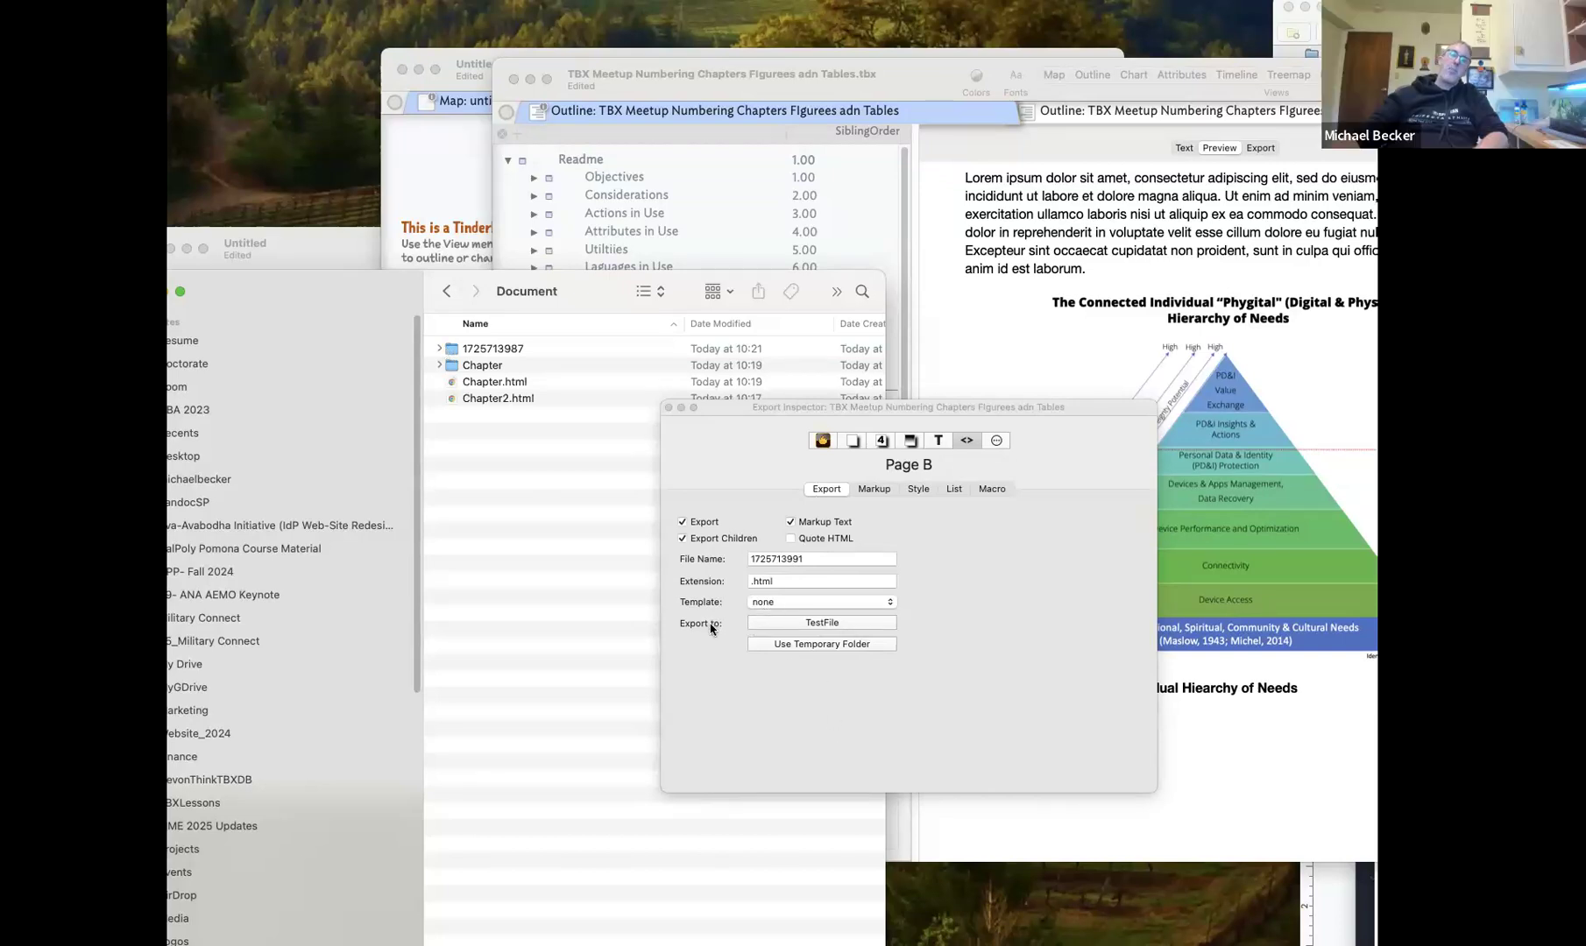
Move the Finder window fully into view and bring the numbering document back to the front
{"action": "left_click", "coordinate": [769, 603]}
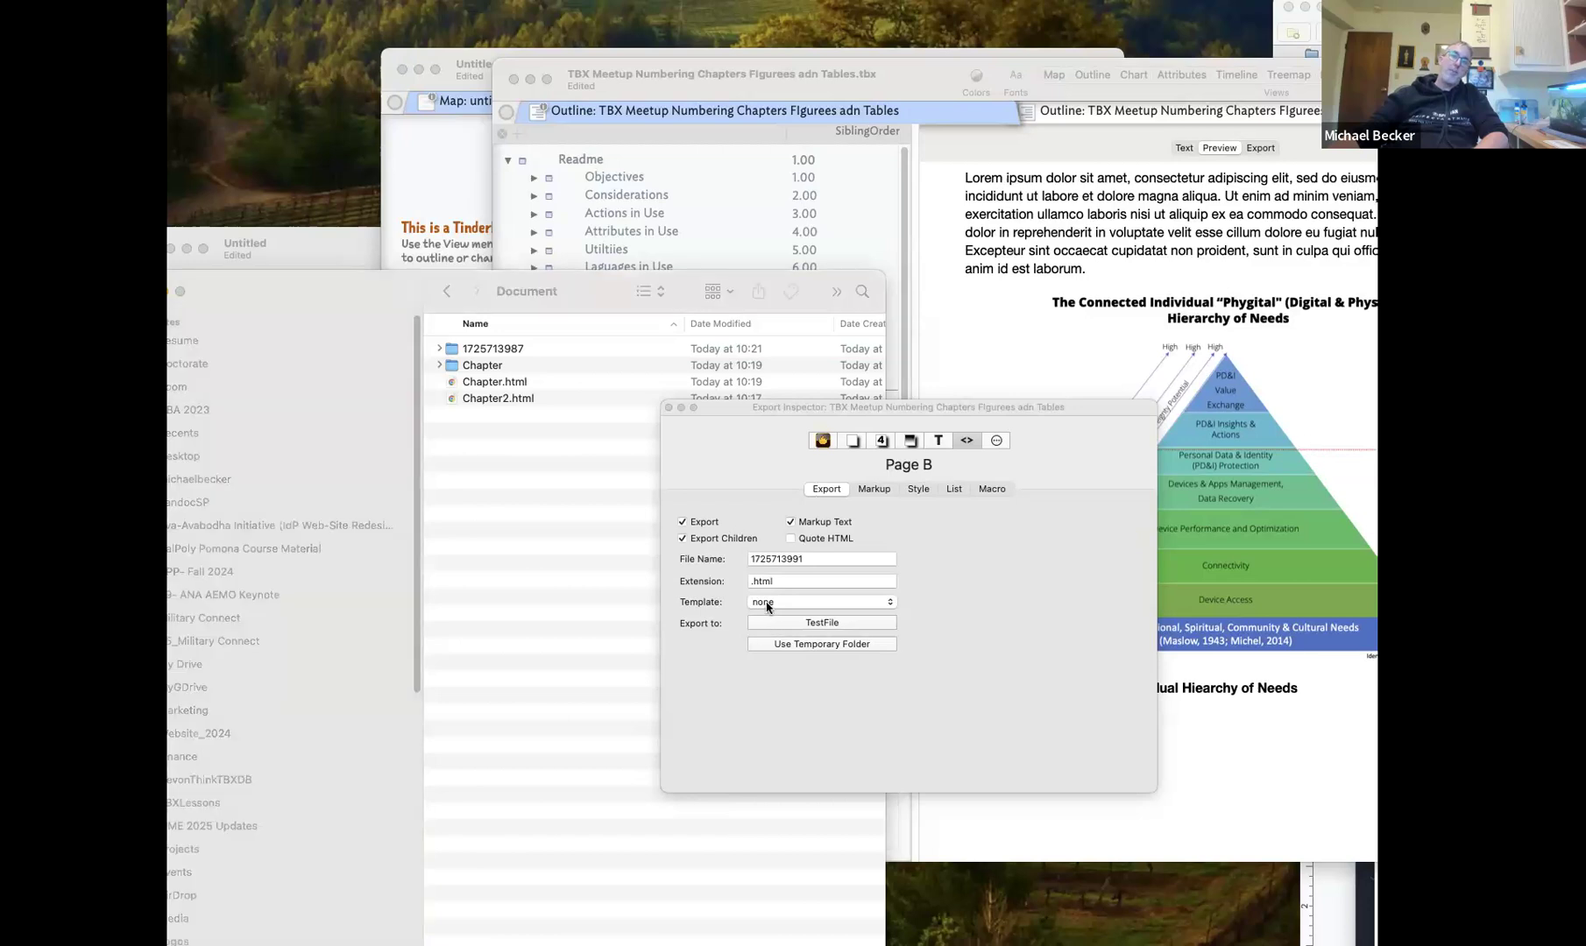
{"action": "left_click", "coordinate": [712, 604]}
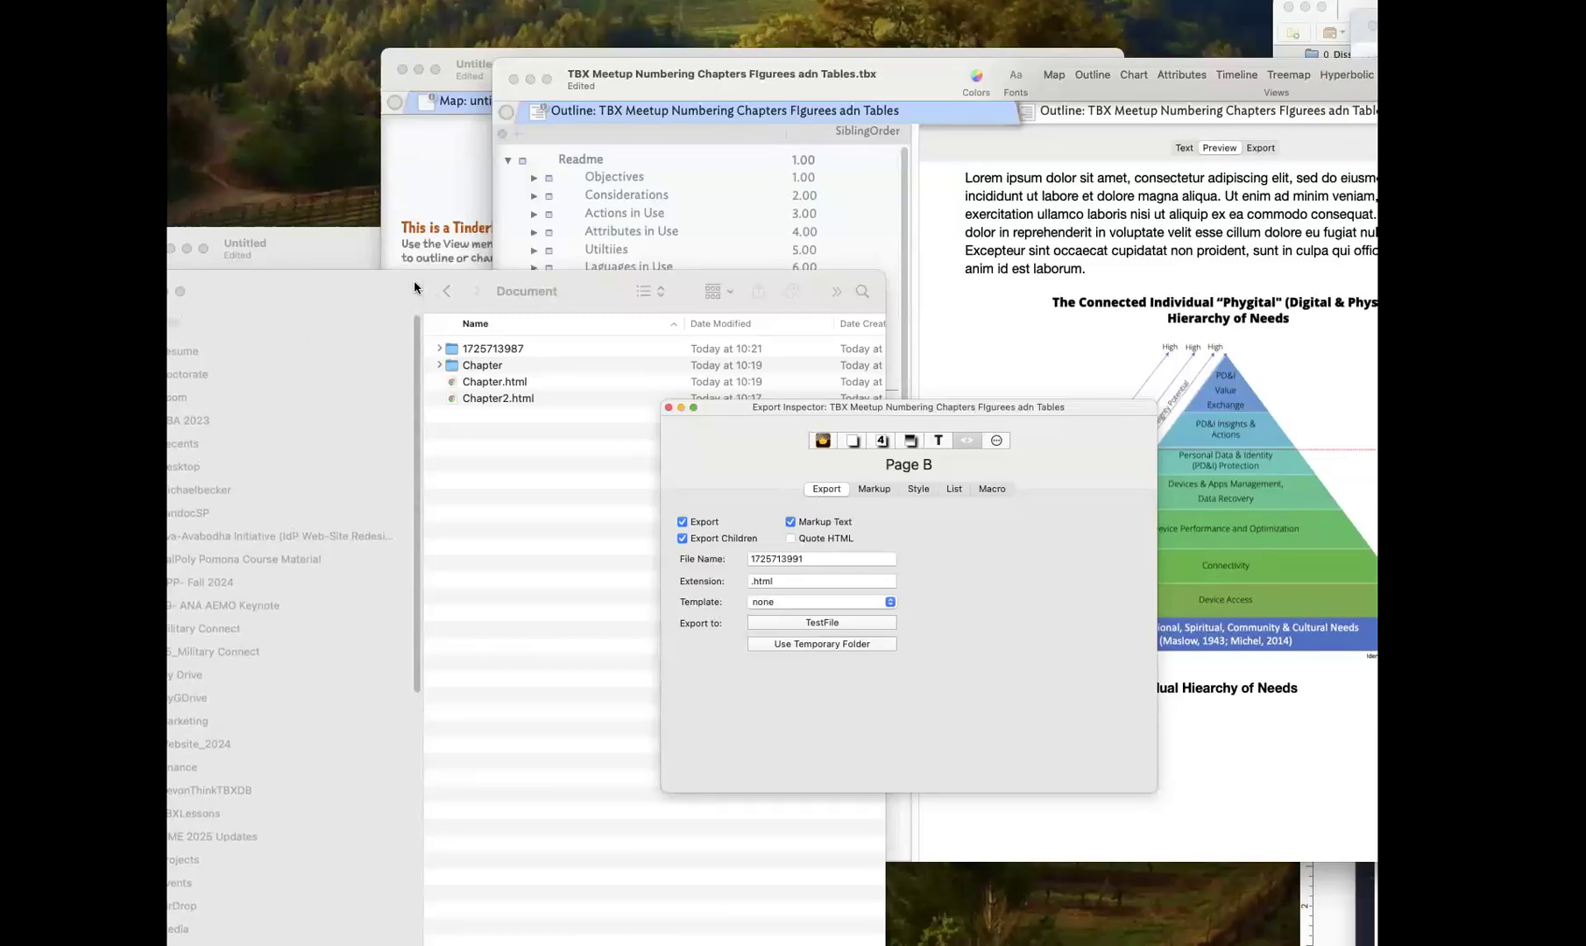
{"action": "left_click_drag", "start_coordinate": [414, 280], "coordinate": [558, 271]}
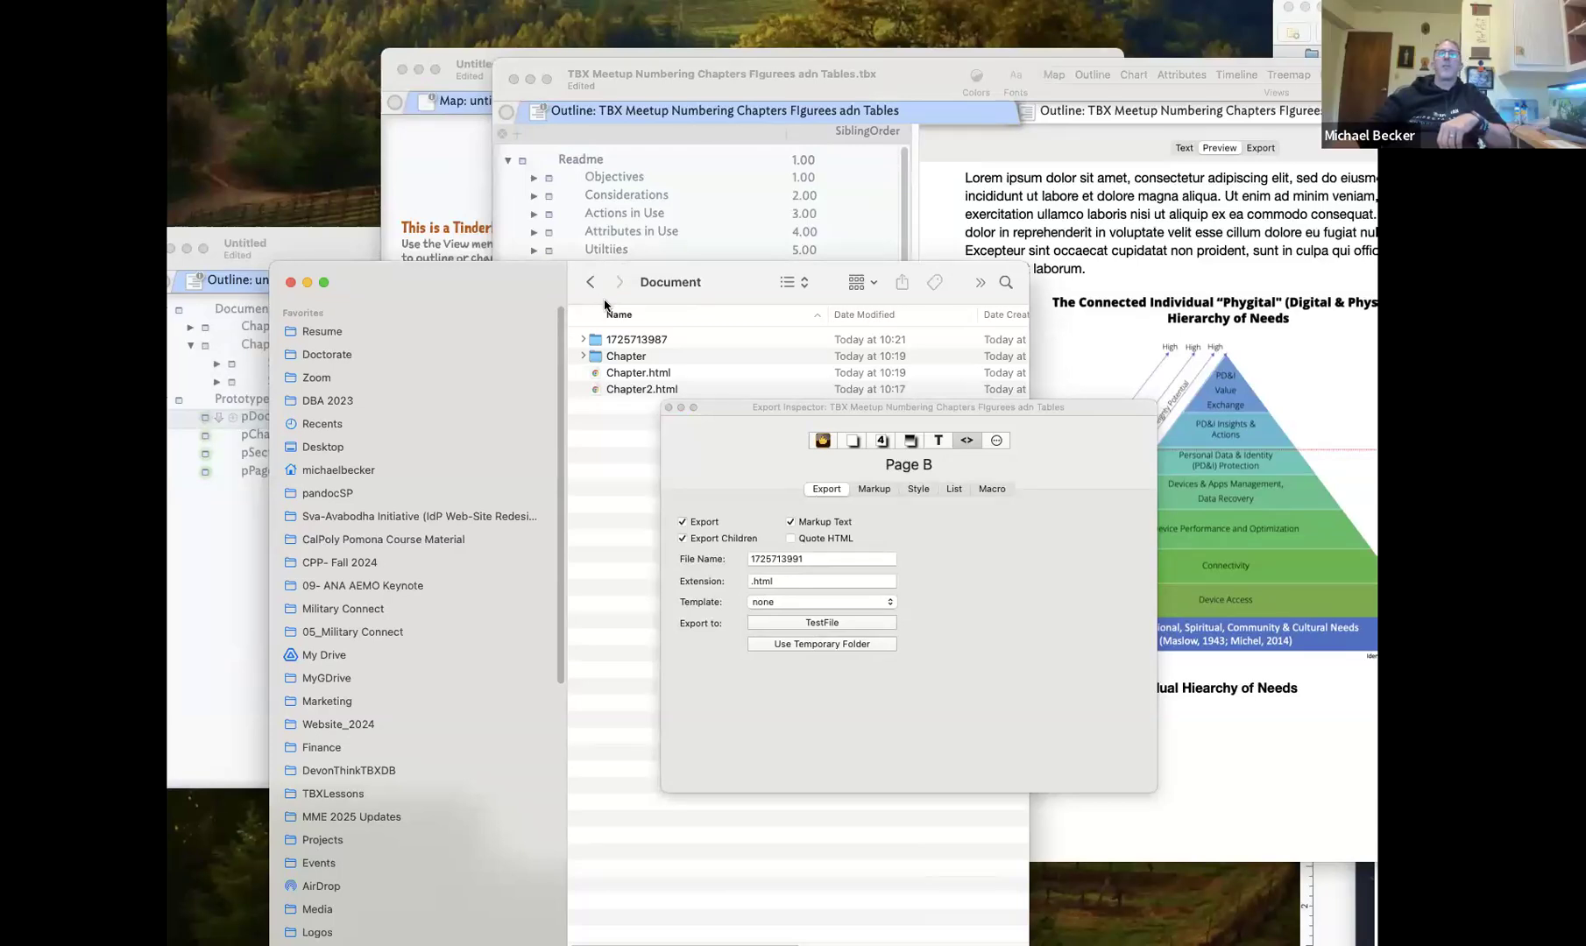
{"action": "key", "text": "super+Tab"}
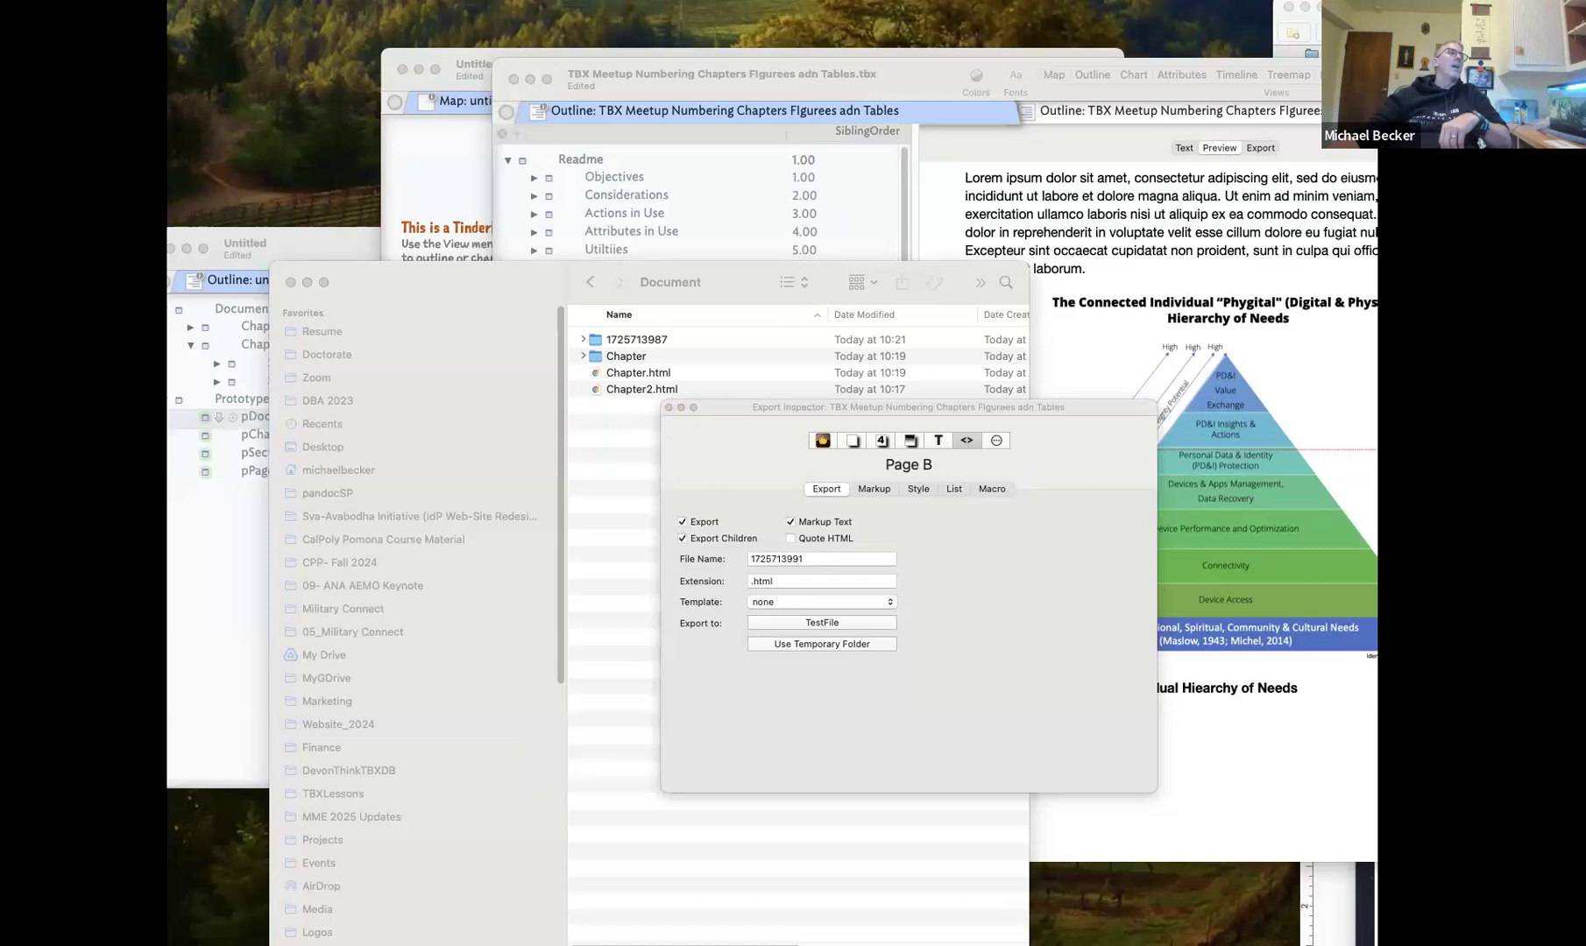
{"action": "left_click", "coordinate": [436, 274]}
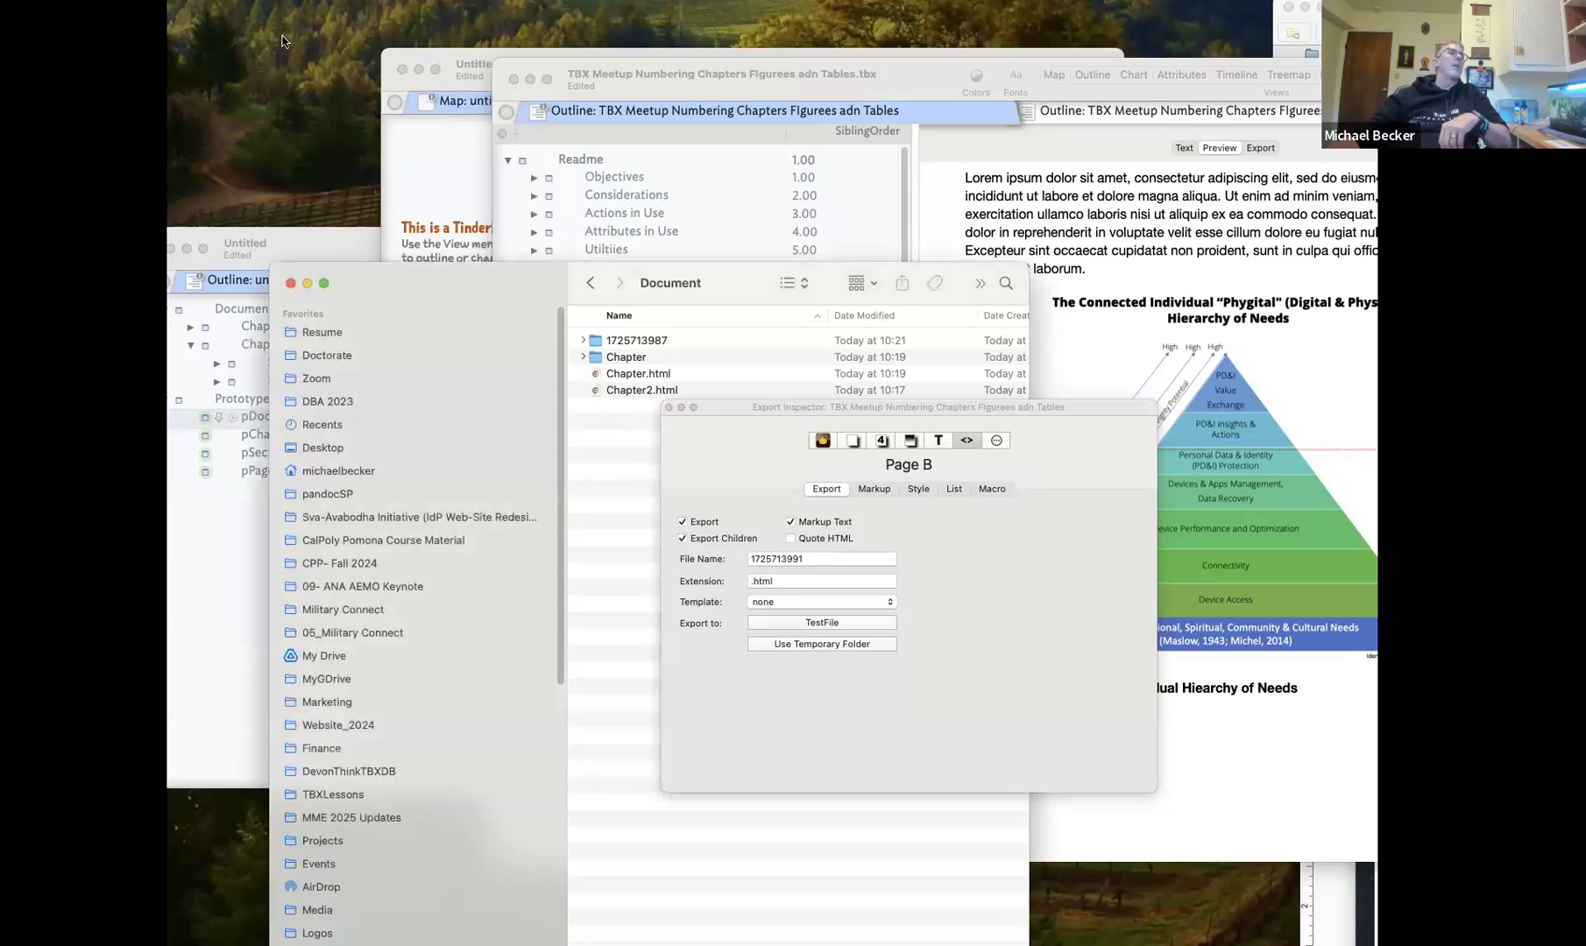
{"action": "left_click", "coordinate": [687, 73]}
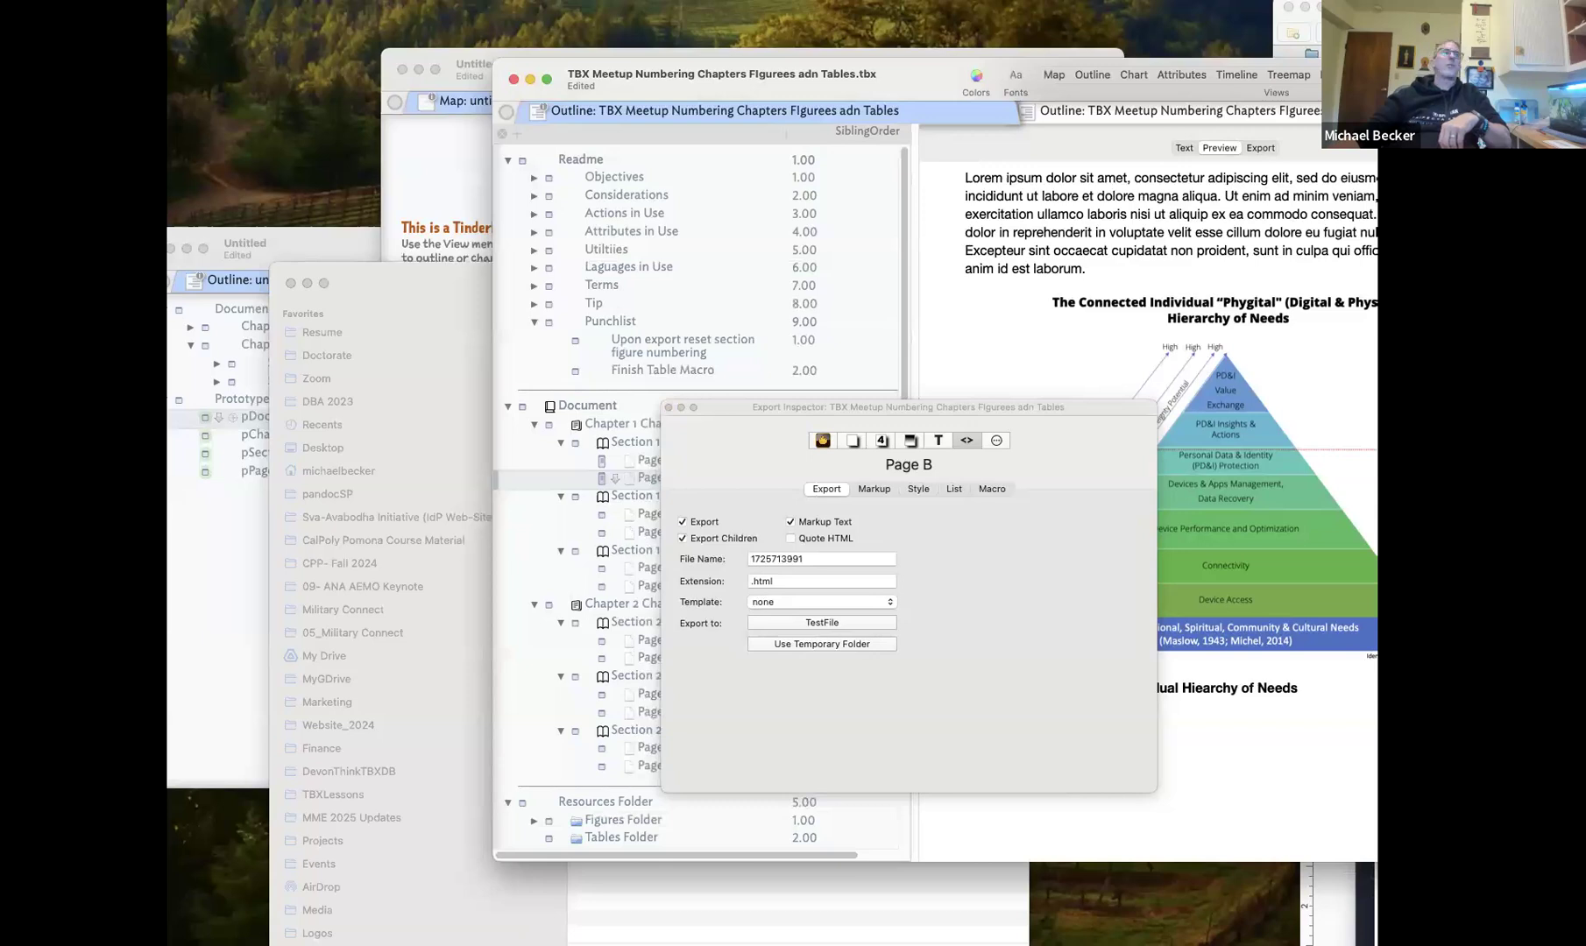
Create another blank document, place its window clear of the inspector, and add a map note named asdfasdf
{"action": "key", "text": "super+n"}
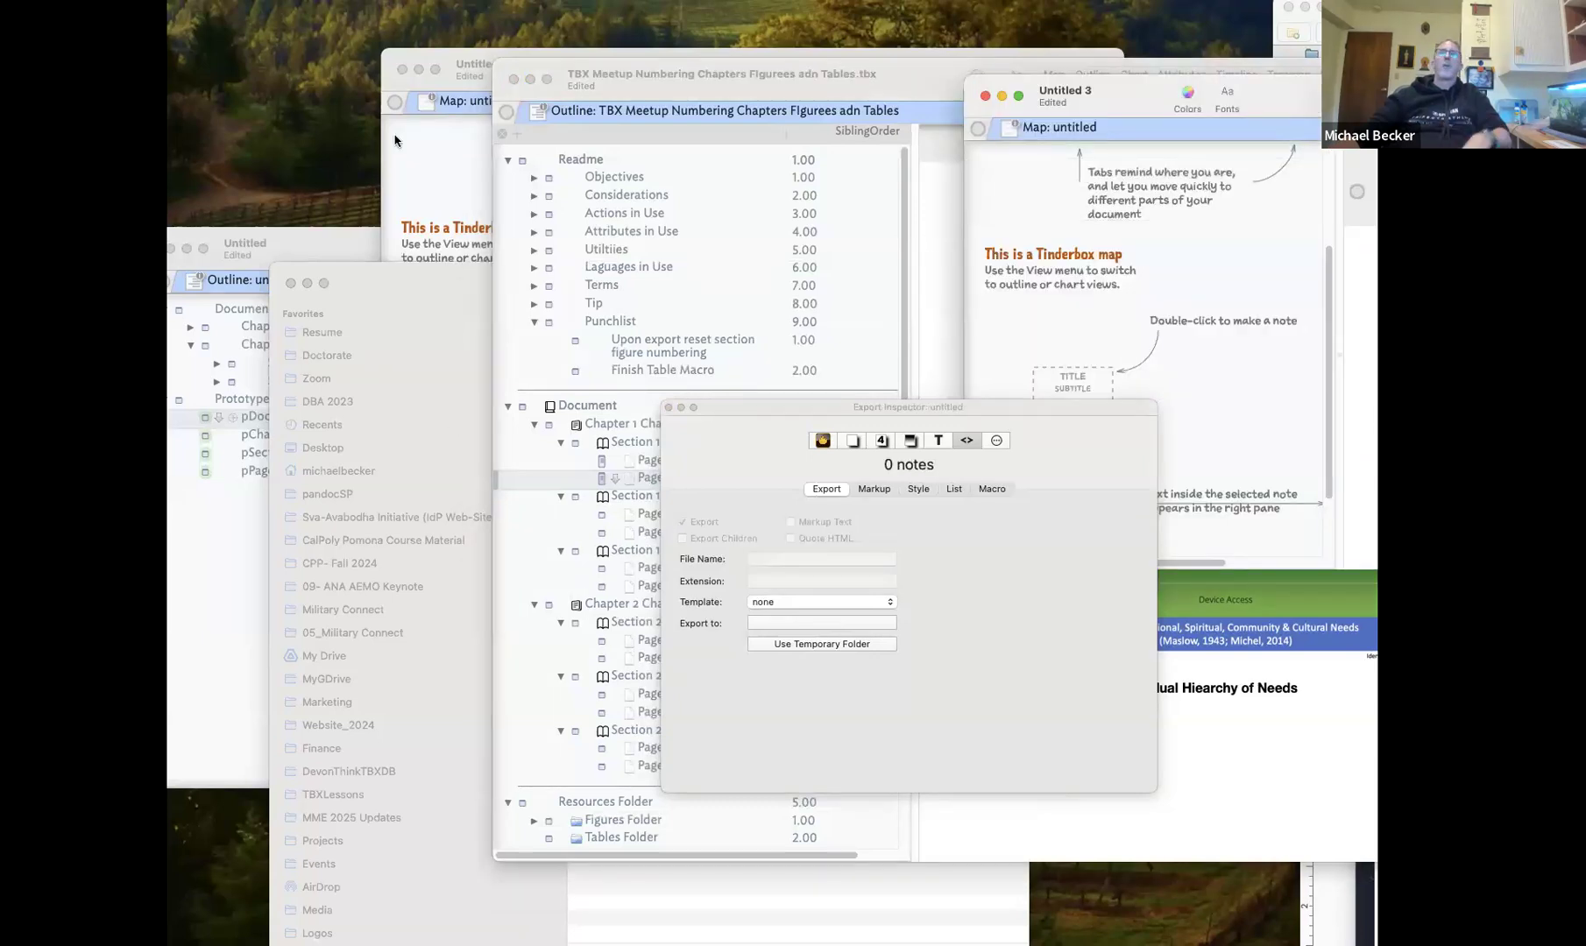
{"action": "left_click_drag", "start_coordinate": [1227, 93], "coordinate": [394, 140]}
{"action": "double_click", "coordinate": [329, 314]}
{"action": "type", "text": "asdfa"}
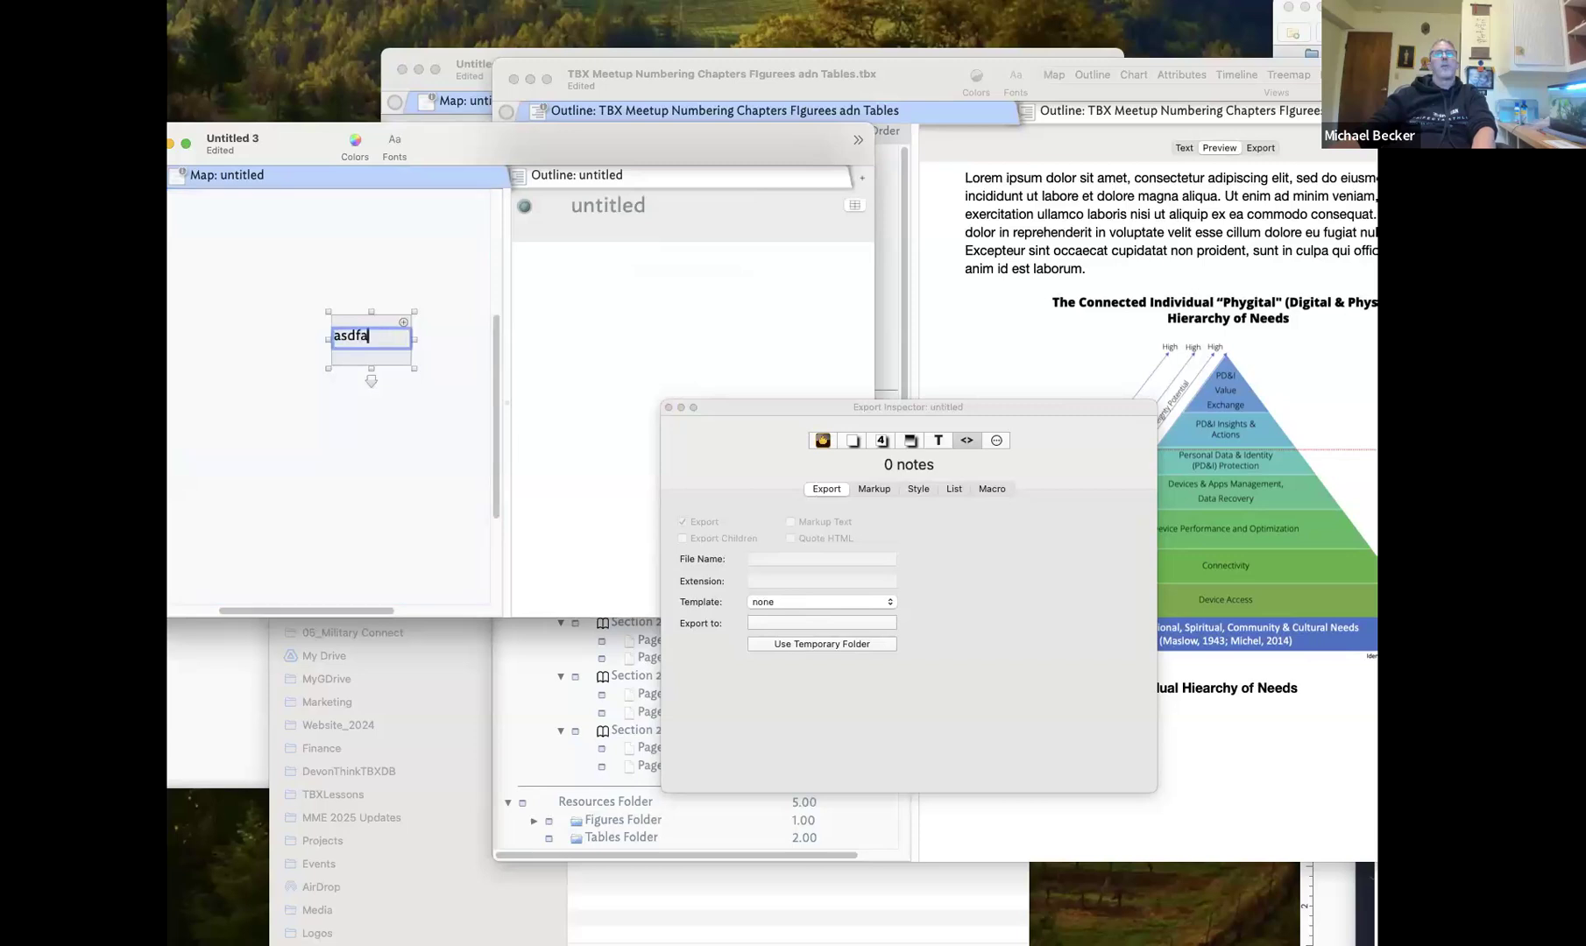
{"action": "type", "text": "sdf"}
{"action": "key", "text": "Return"}
{"action": "type", "text": "asdf"}
{"action": "double_click", "coordinate": [386, 438]}
{"action": "left_click", "coordinate": [429, 452]}
{"action": "key", "text": "Delete"}
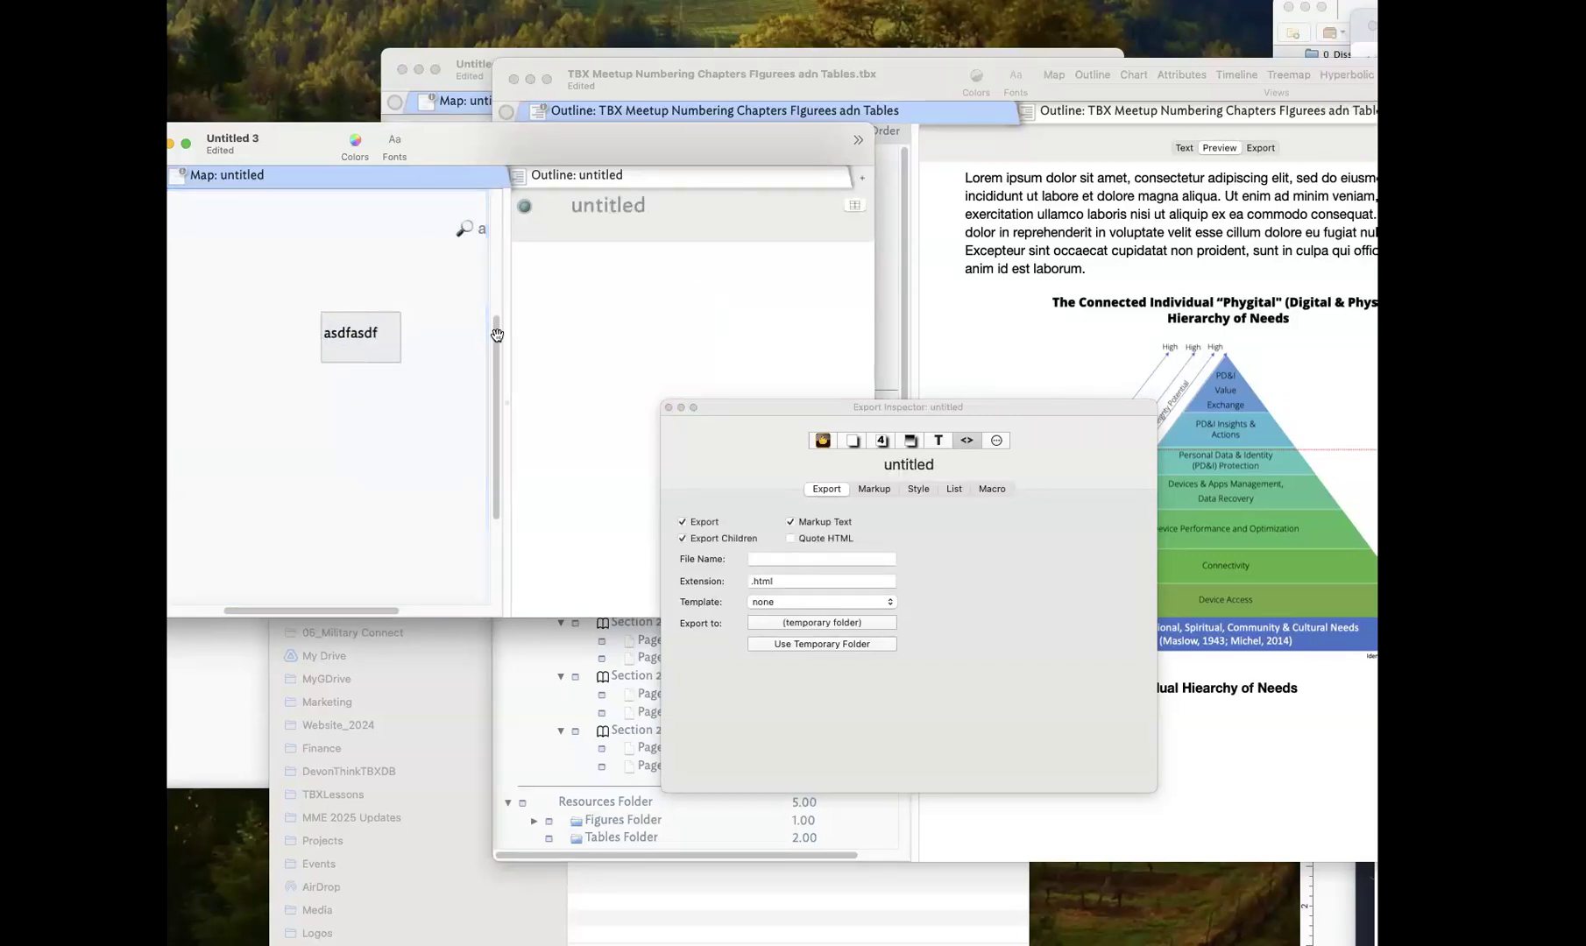
Add a second map note named asdfasdf, show the text, preview and export choices for the first one, and move the Export Inspector up
{"action": "left_click", "coordinate": [294, 481]}
{"action": "double_click", "coordinate": [316, 482]}
{"action": "type", "text": "asdfasdf"}
{"action": "left_click", "coordinate": [378, 322]}
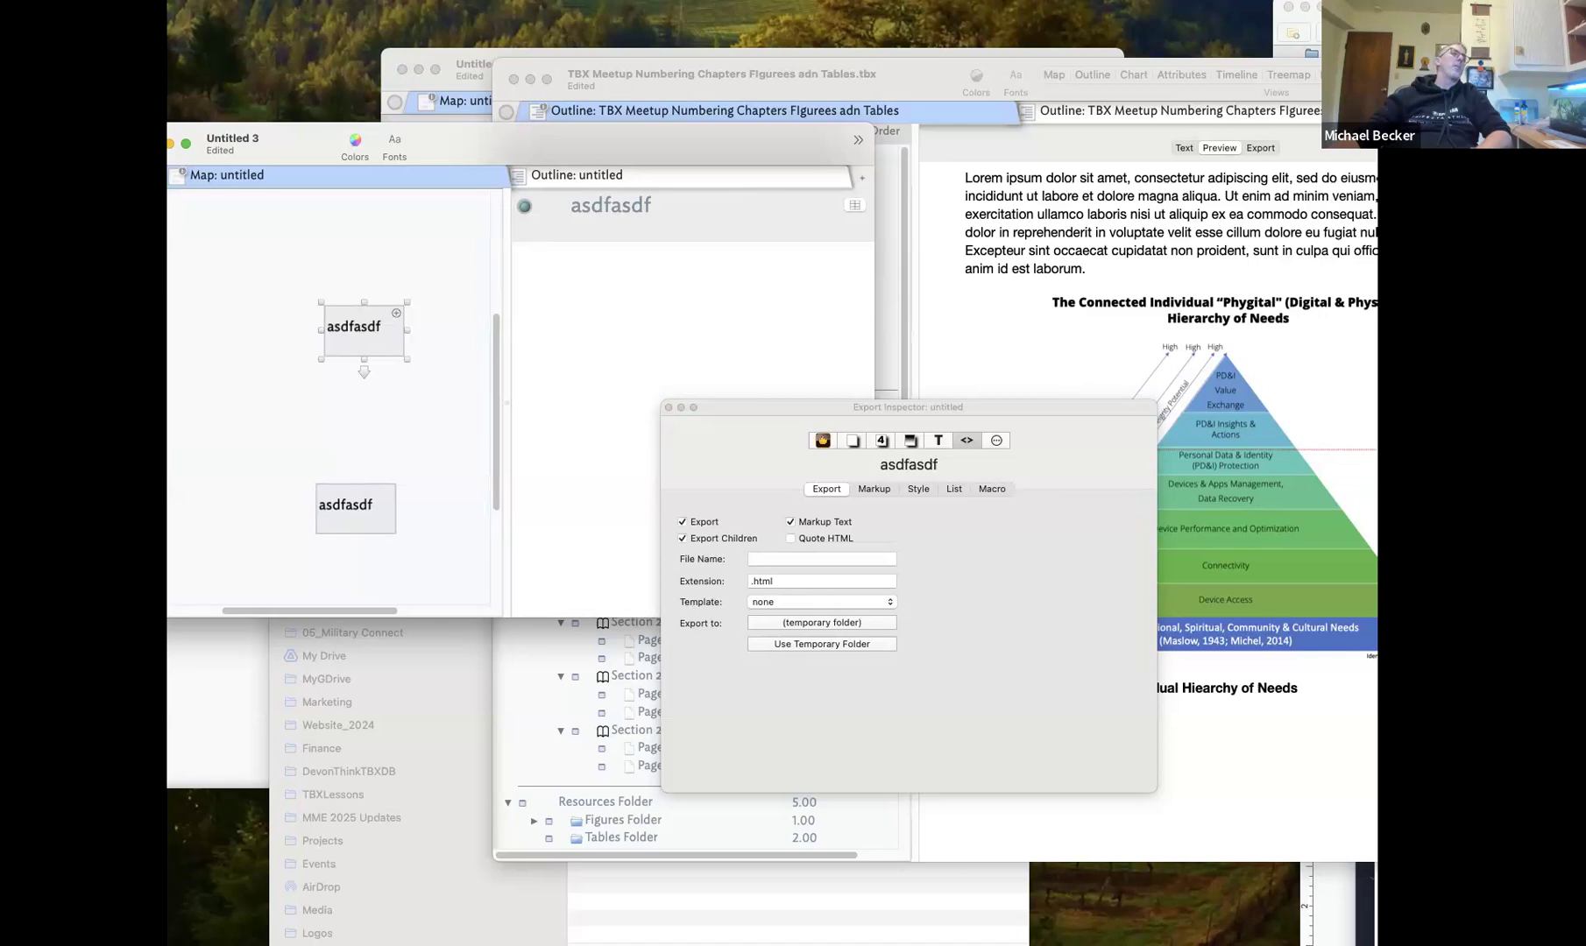
{"action": "key", "text": "alt+super+x"}
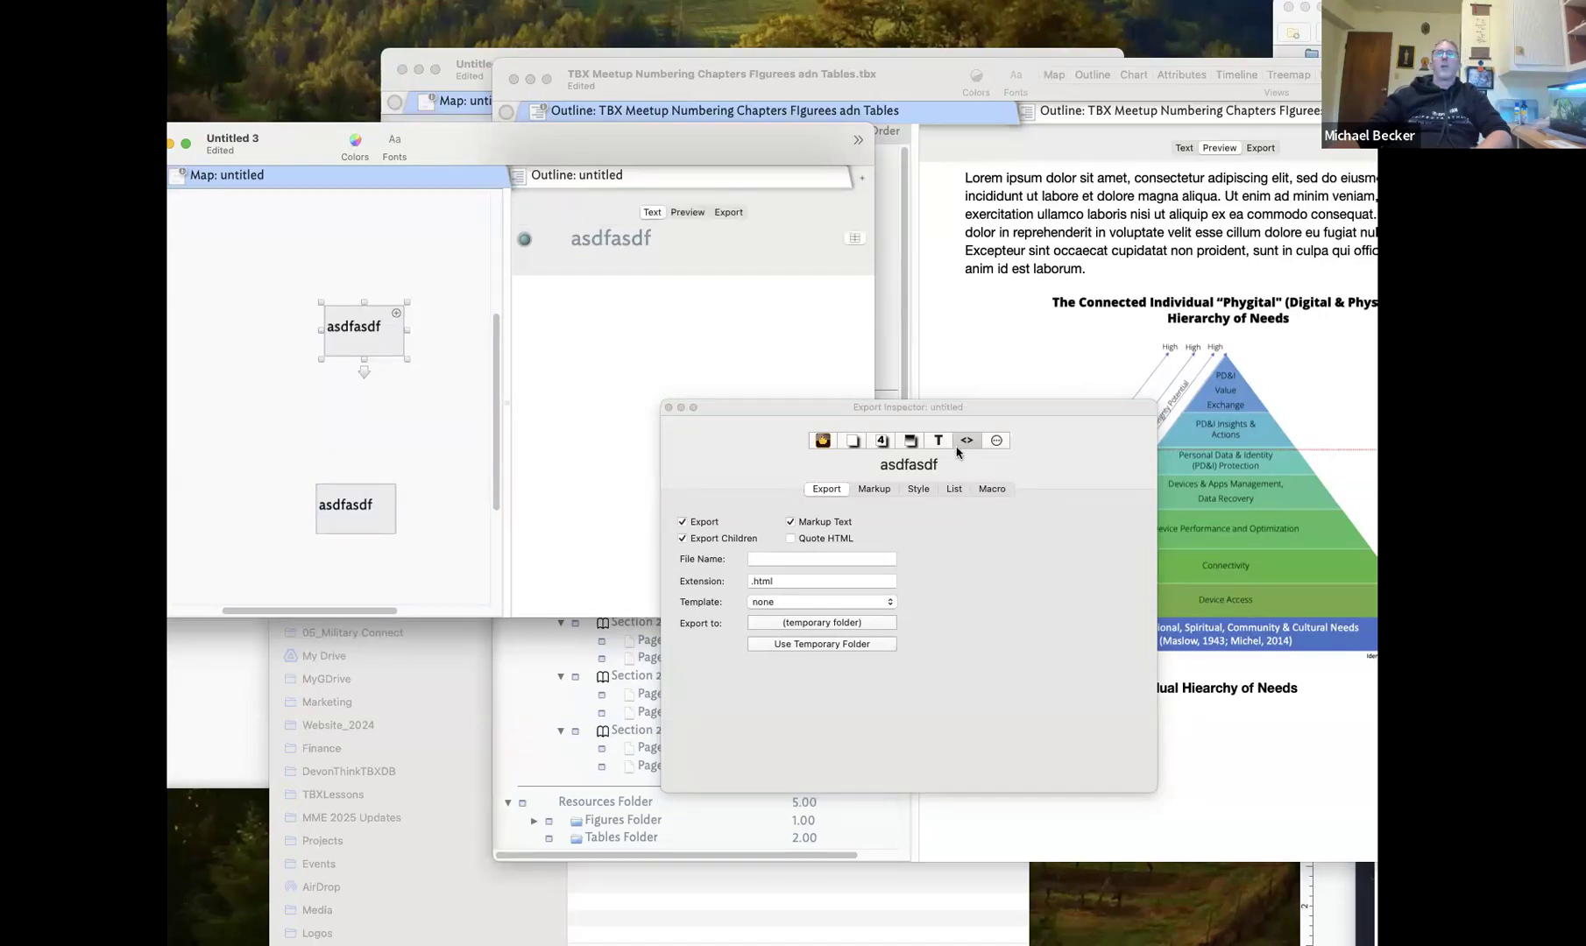
{"action": "left_click_drag", "start_coordinate": [942, 413], "coordinate": [921, 315]}
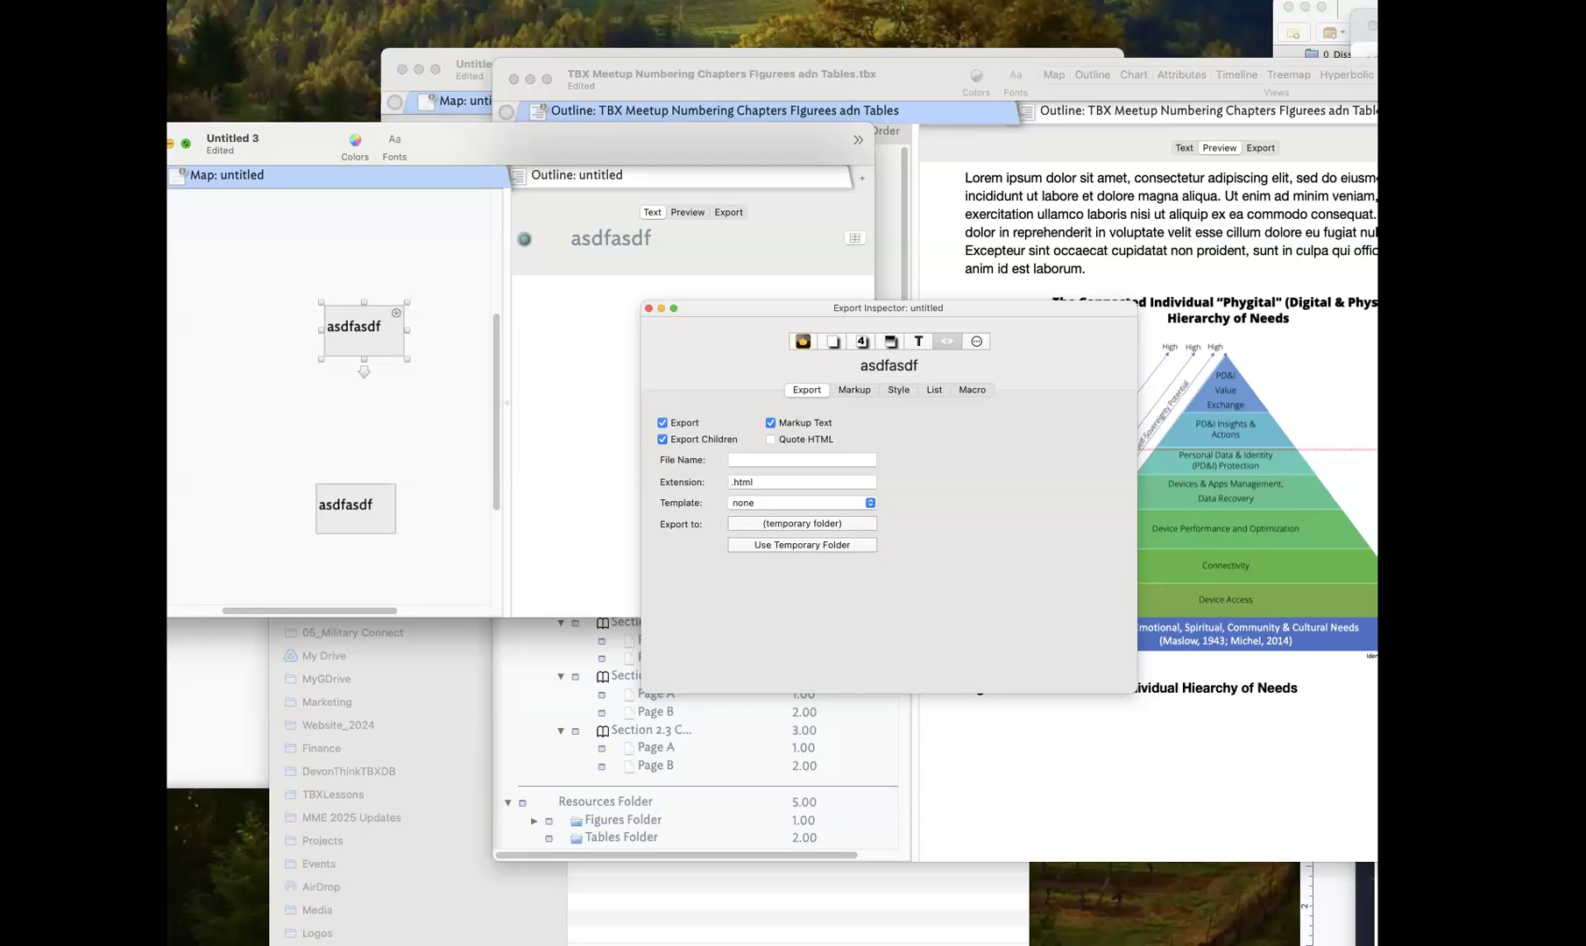
Close the Untitled 3 document, deleting it instead of saving, and close the inspector
{"action": "key", "text": "super+w"}
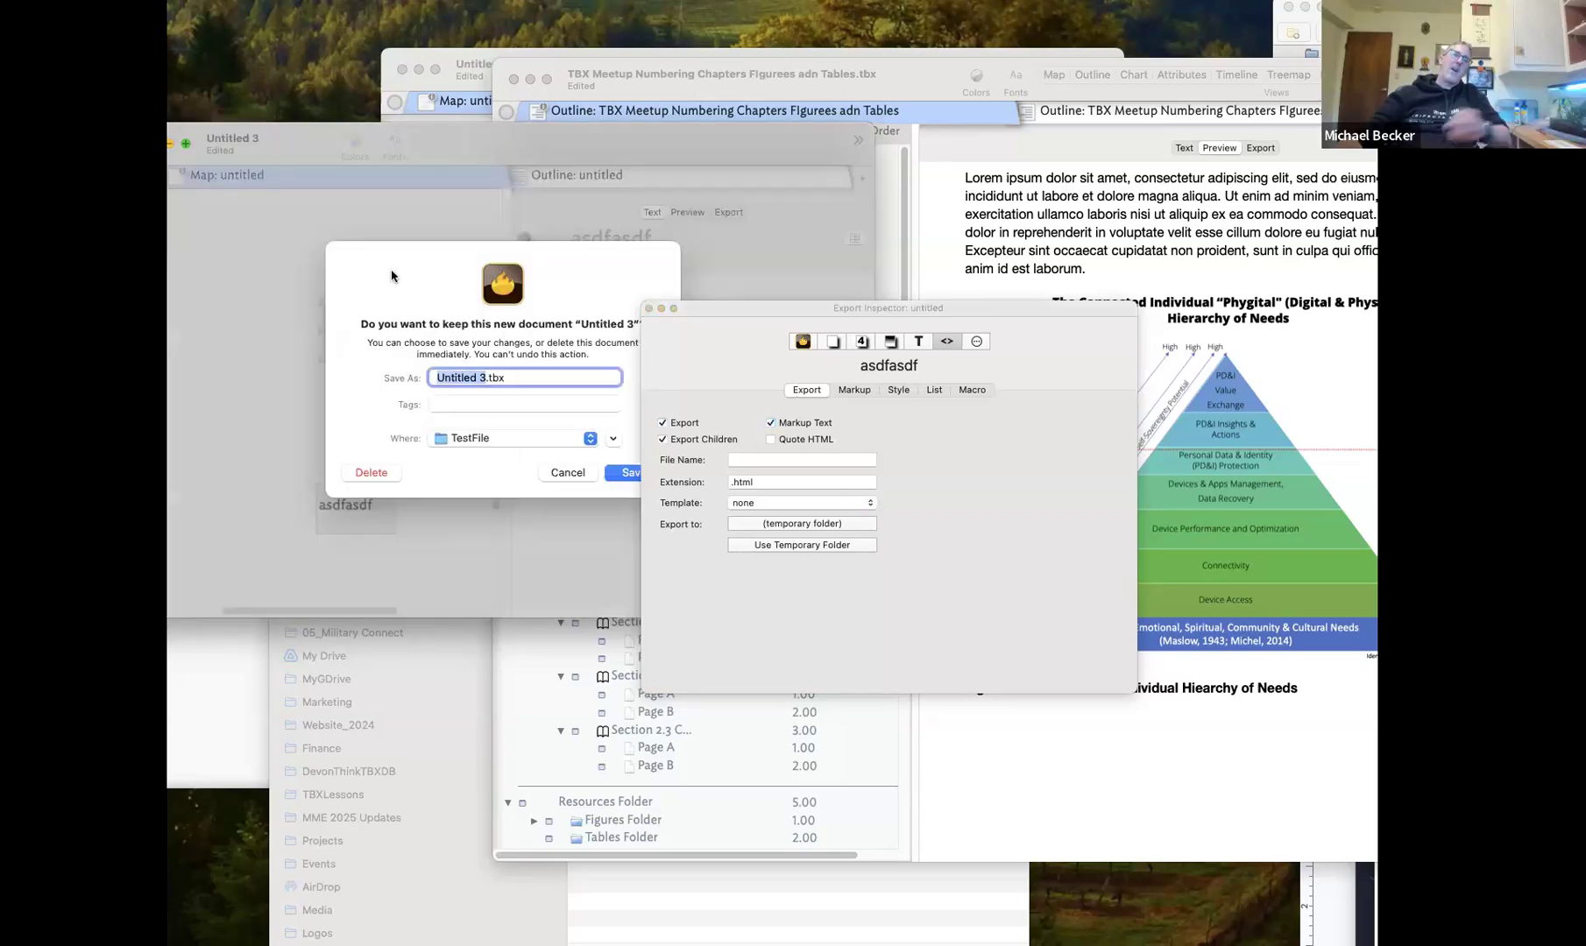
{"action": "left_click", "coordinate": [371, 473]}
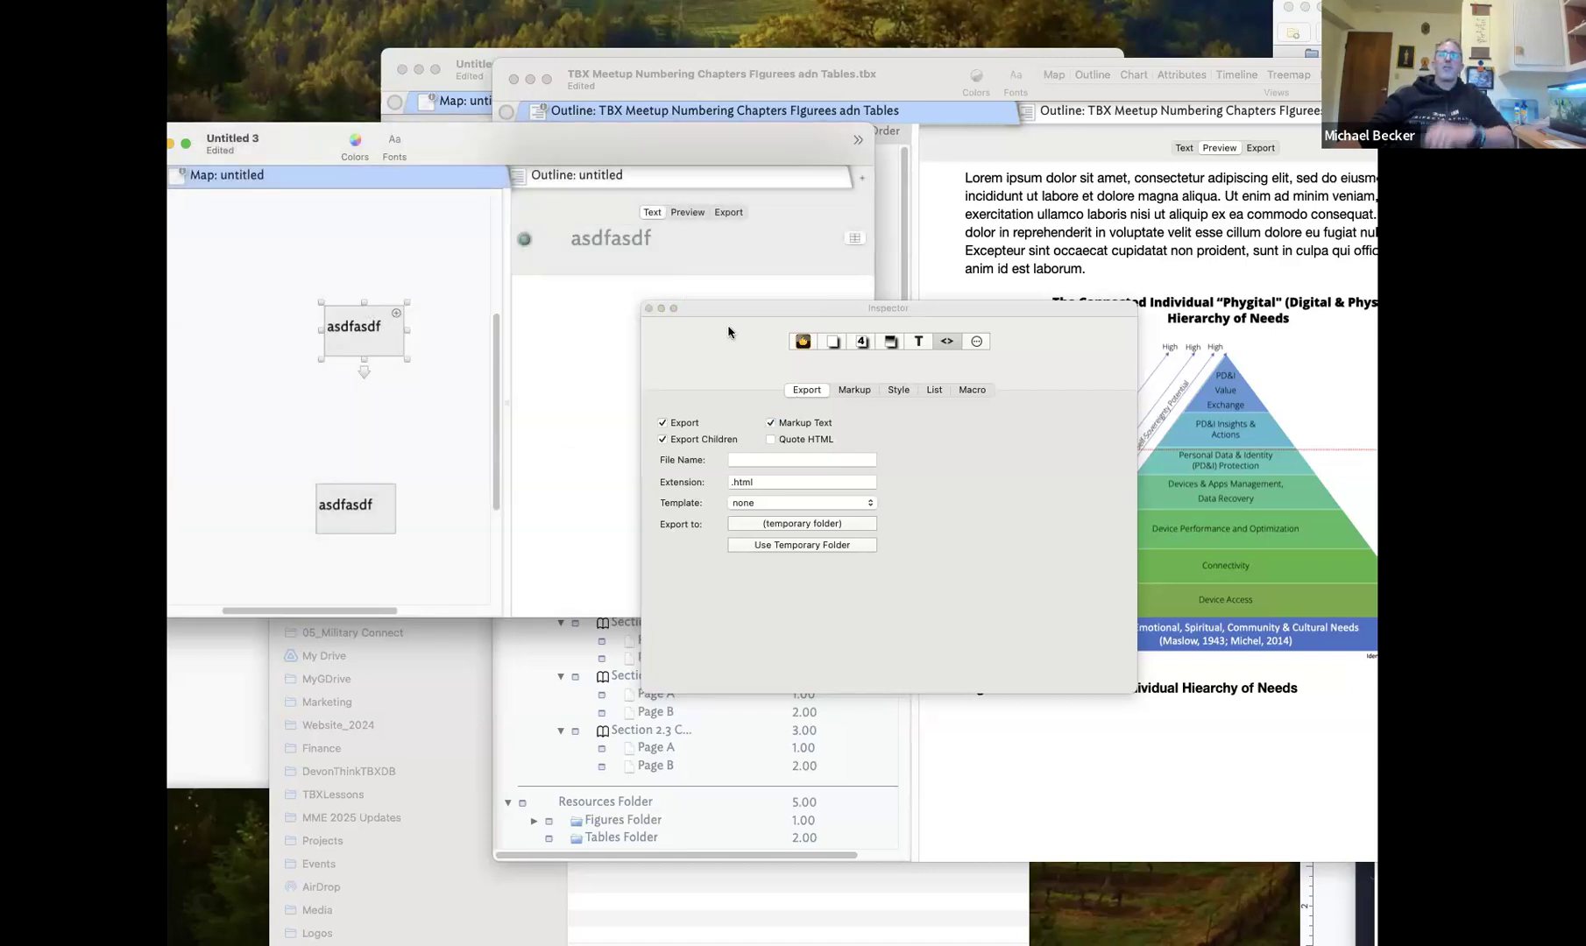
{"action": "left_click", "coordinate": [648, 308]}
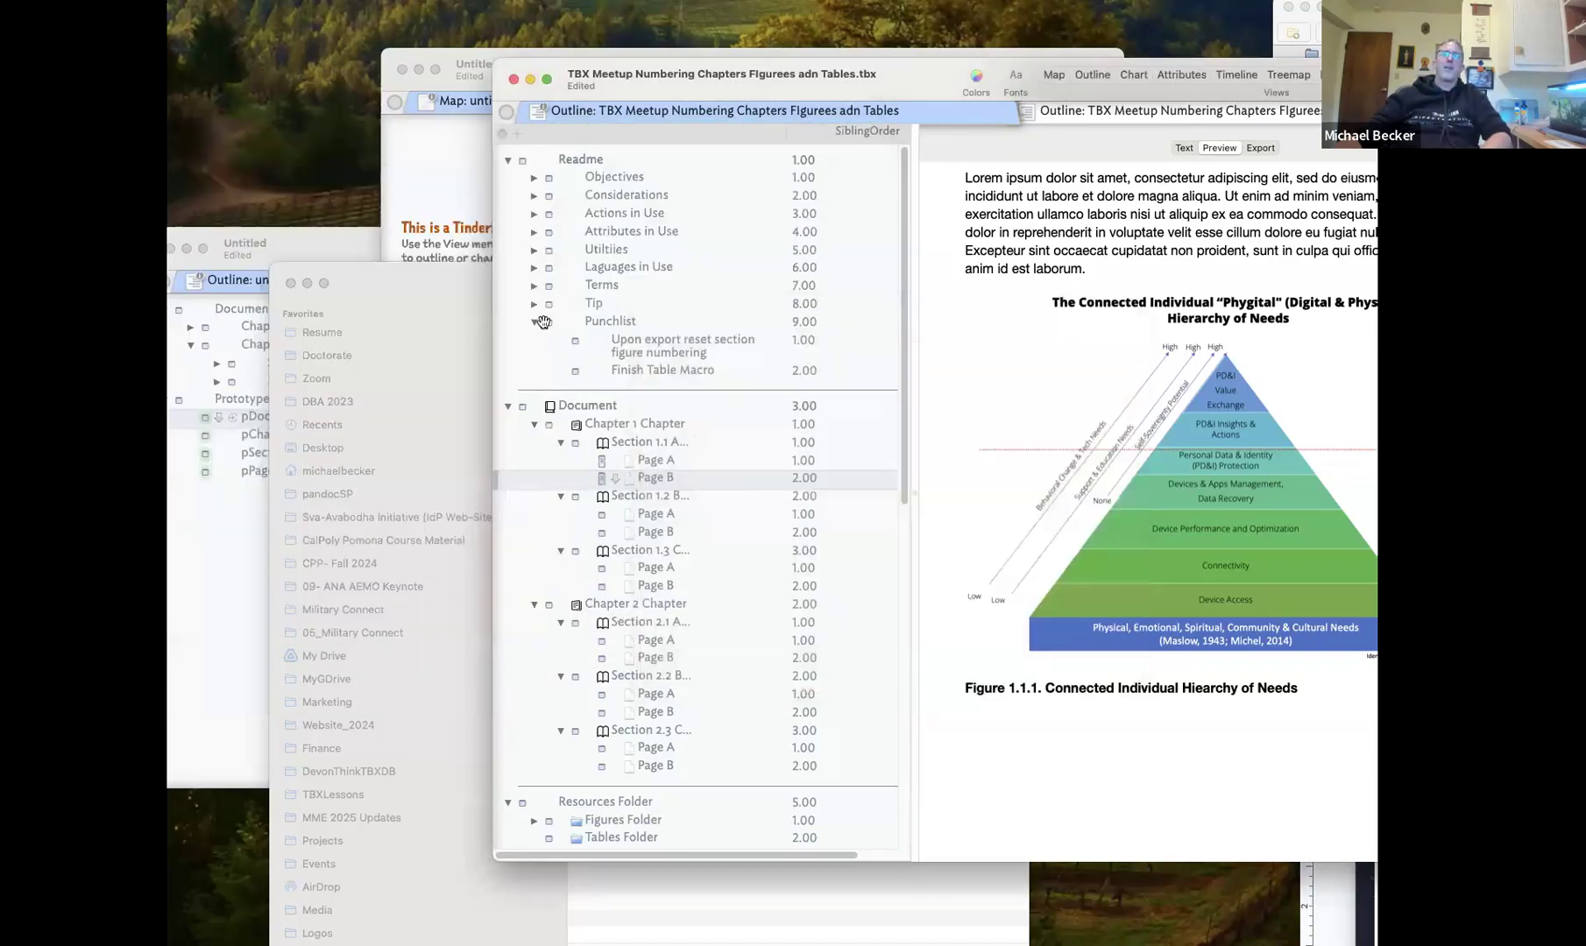
{"action": "left_click", "coordinate": [381, 304]}
{"action": "left_click_drag", "start_coordinate": [369, 284], "coordinate": [262, 275]}
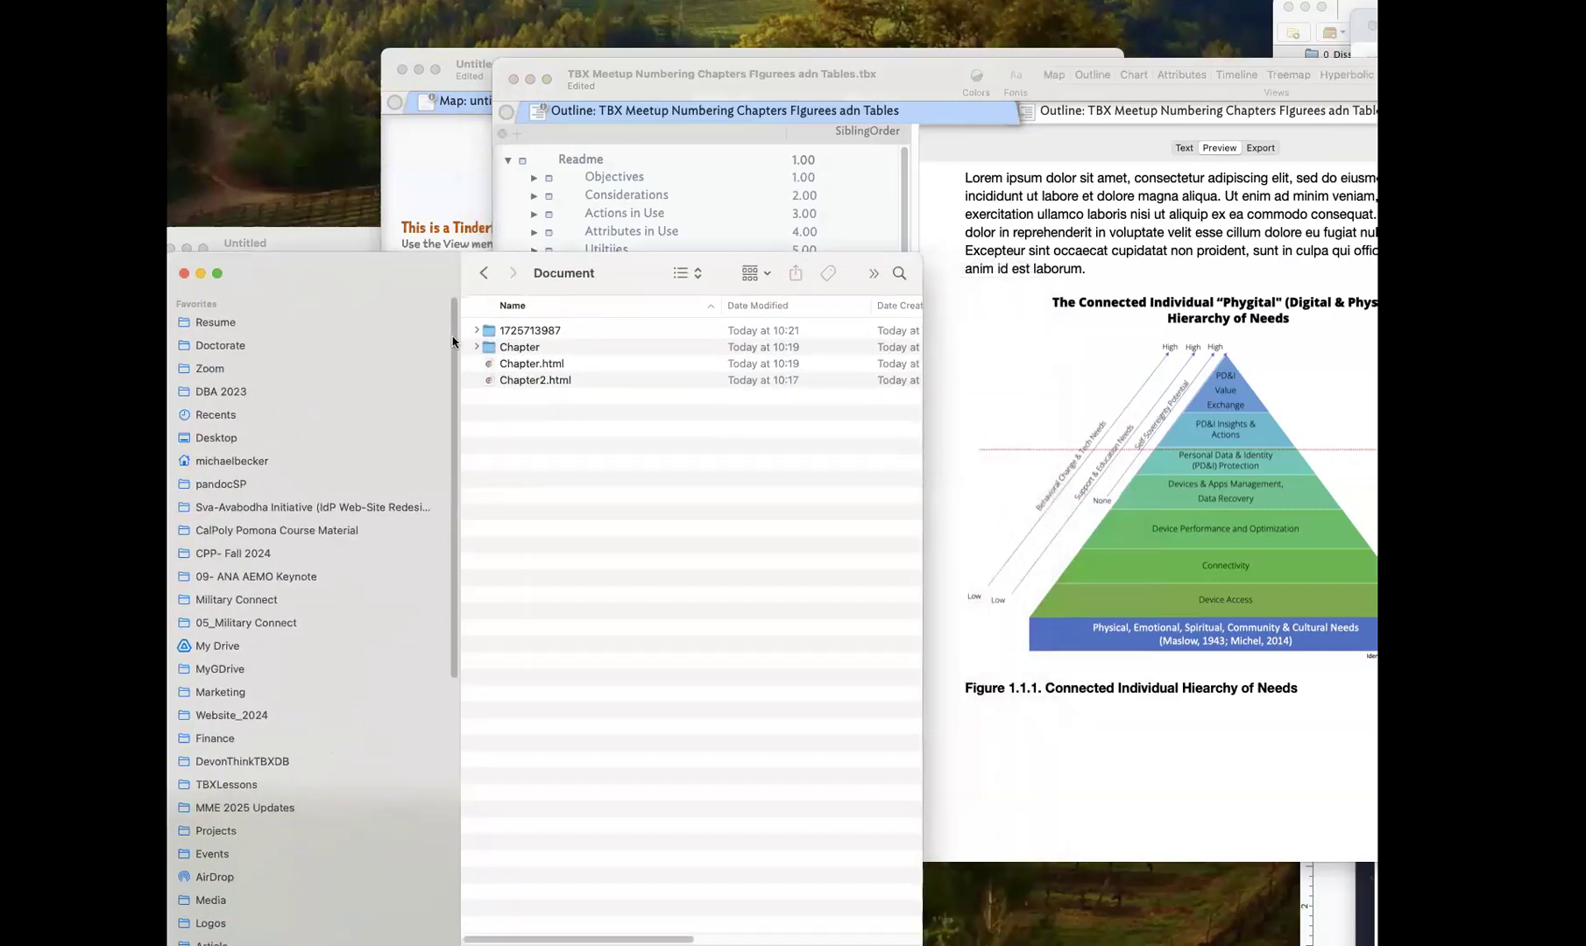
{"action": "left_click", "coordinate": [476, 347]}
{"action": "left_click", "coordinate": [475, 332]}
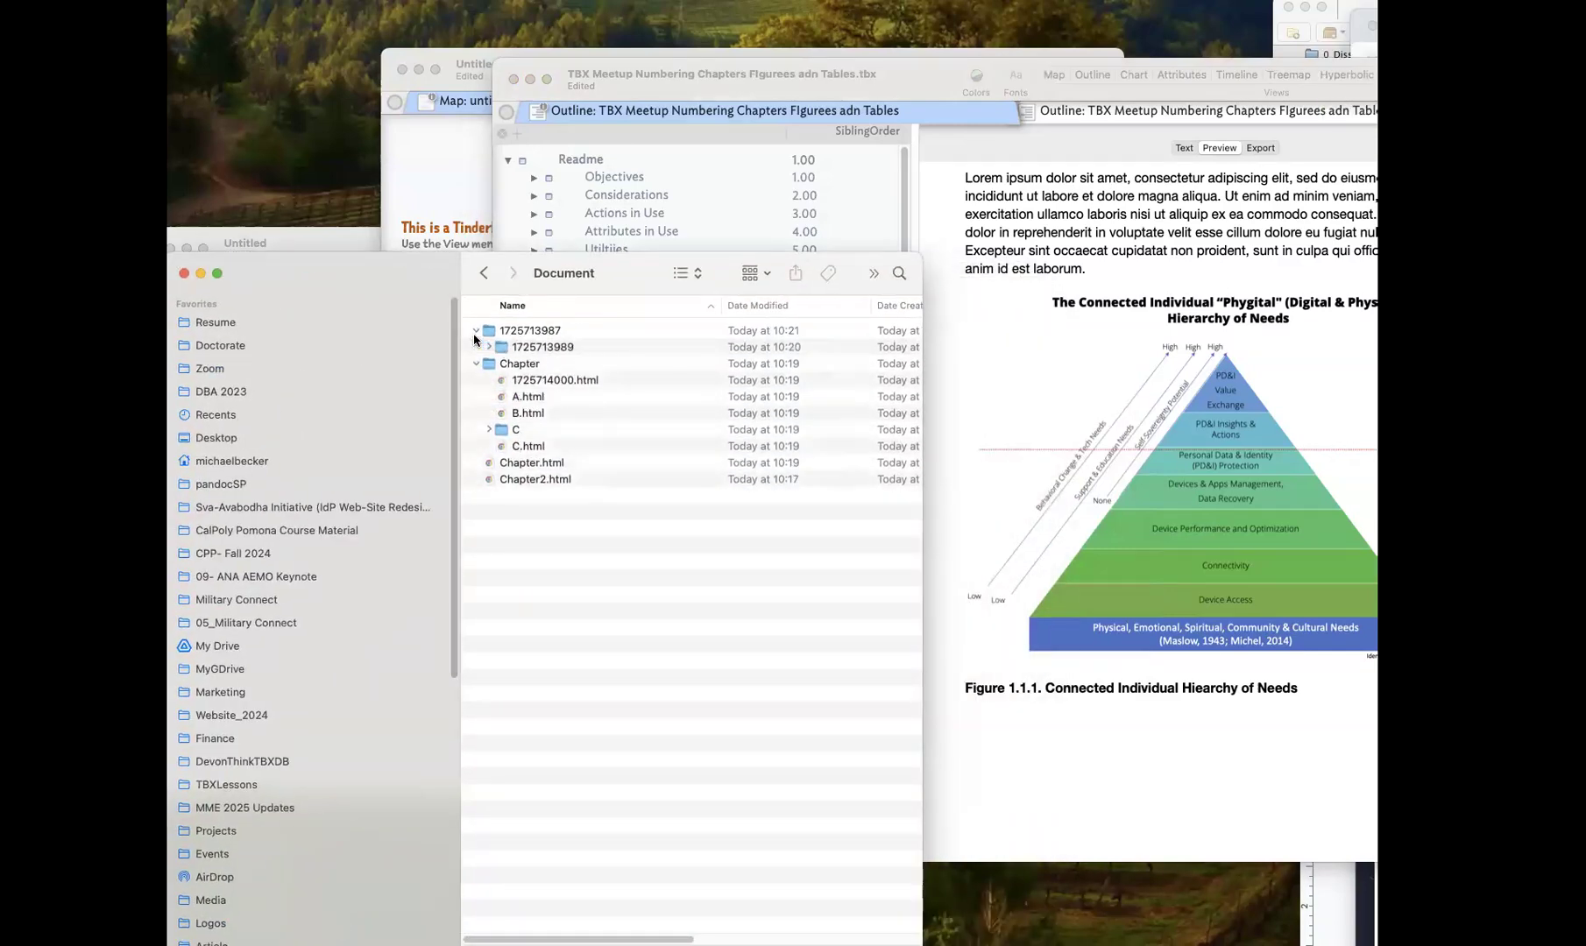
{"action": "left_click", "coordinate": [489, 348]}
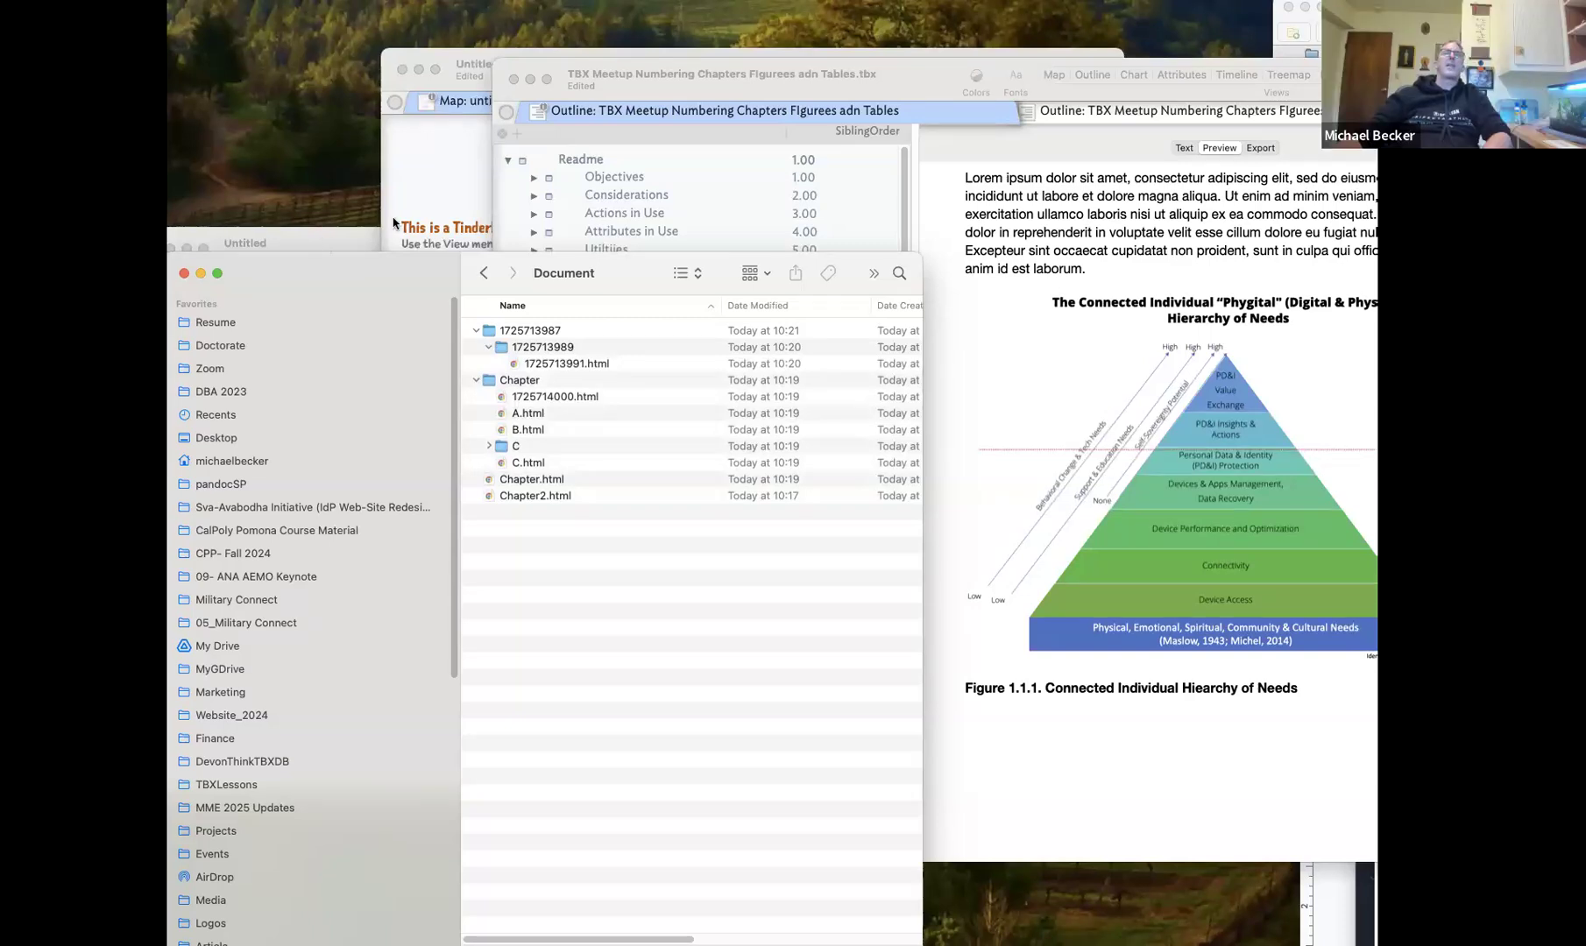
Close the Tinderbox support folder window and place the Document folder window lower so its exported files can be seen beside the numbering document
{"action": "left_click_drag", "start_coordinate": [616, 82], "coordinate": [616, 80]}
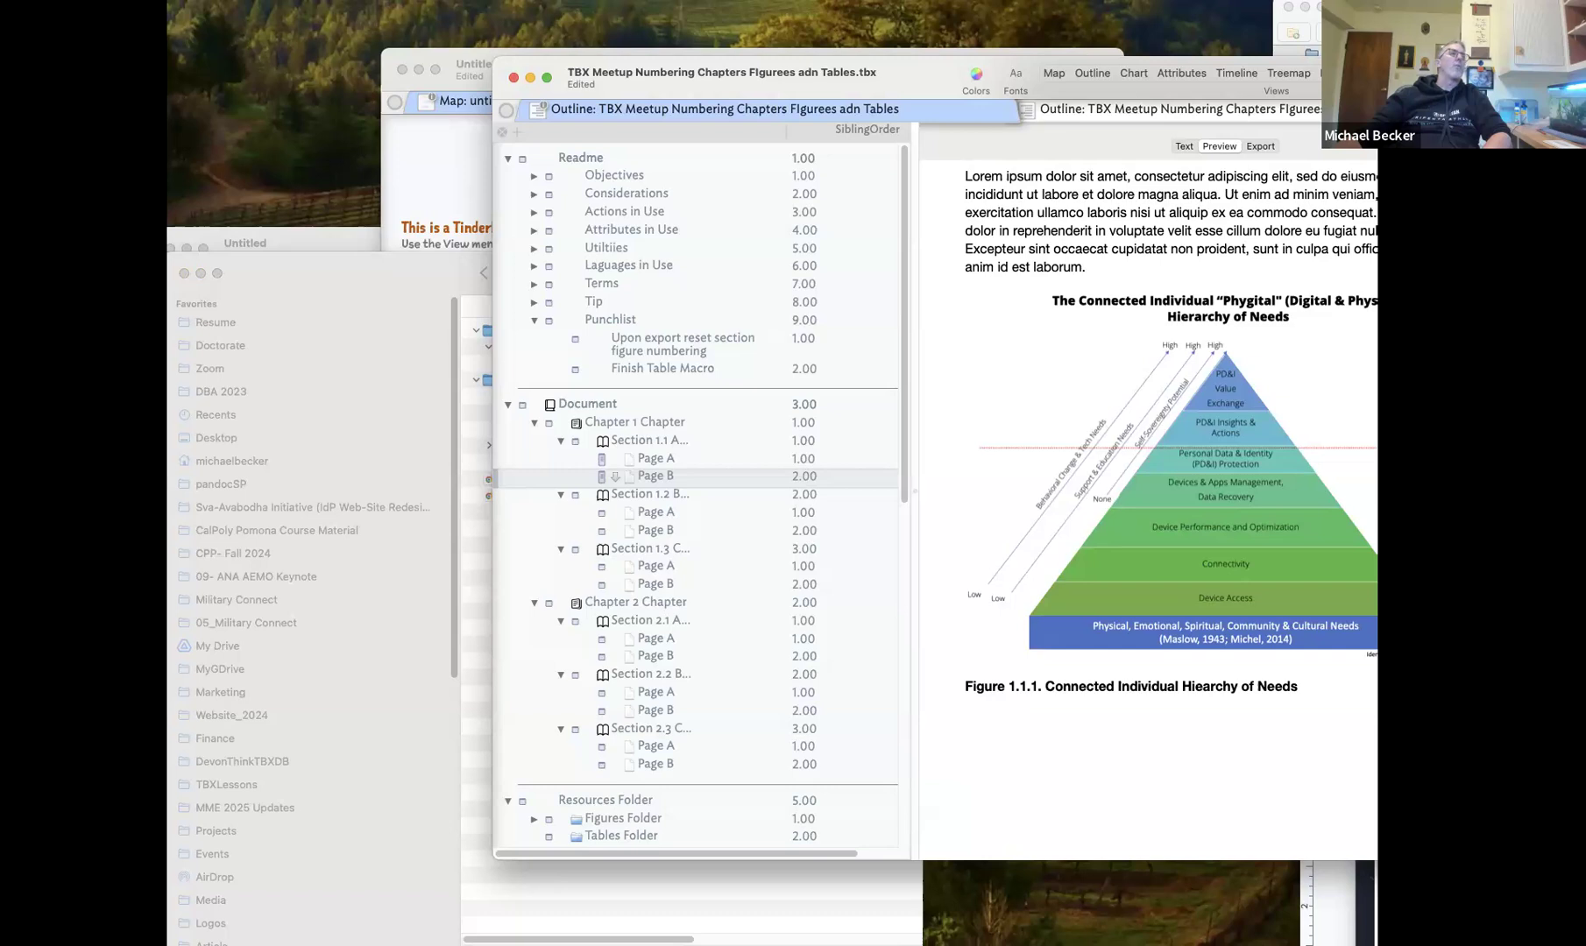
{"action": "left_click", "coordinate": [427, 282]}
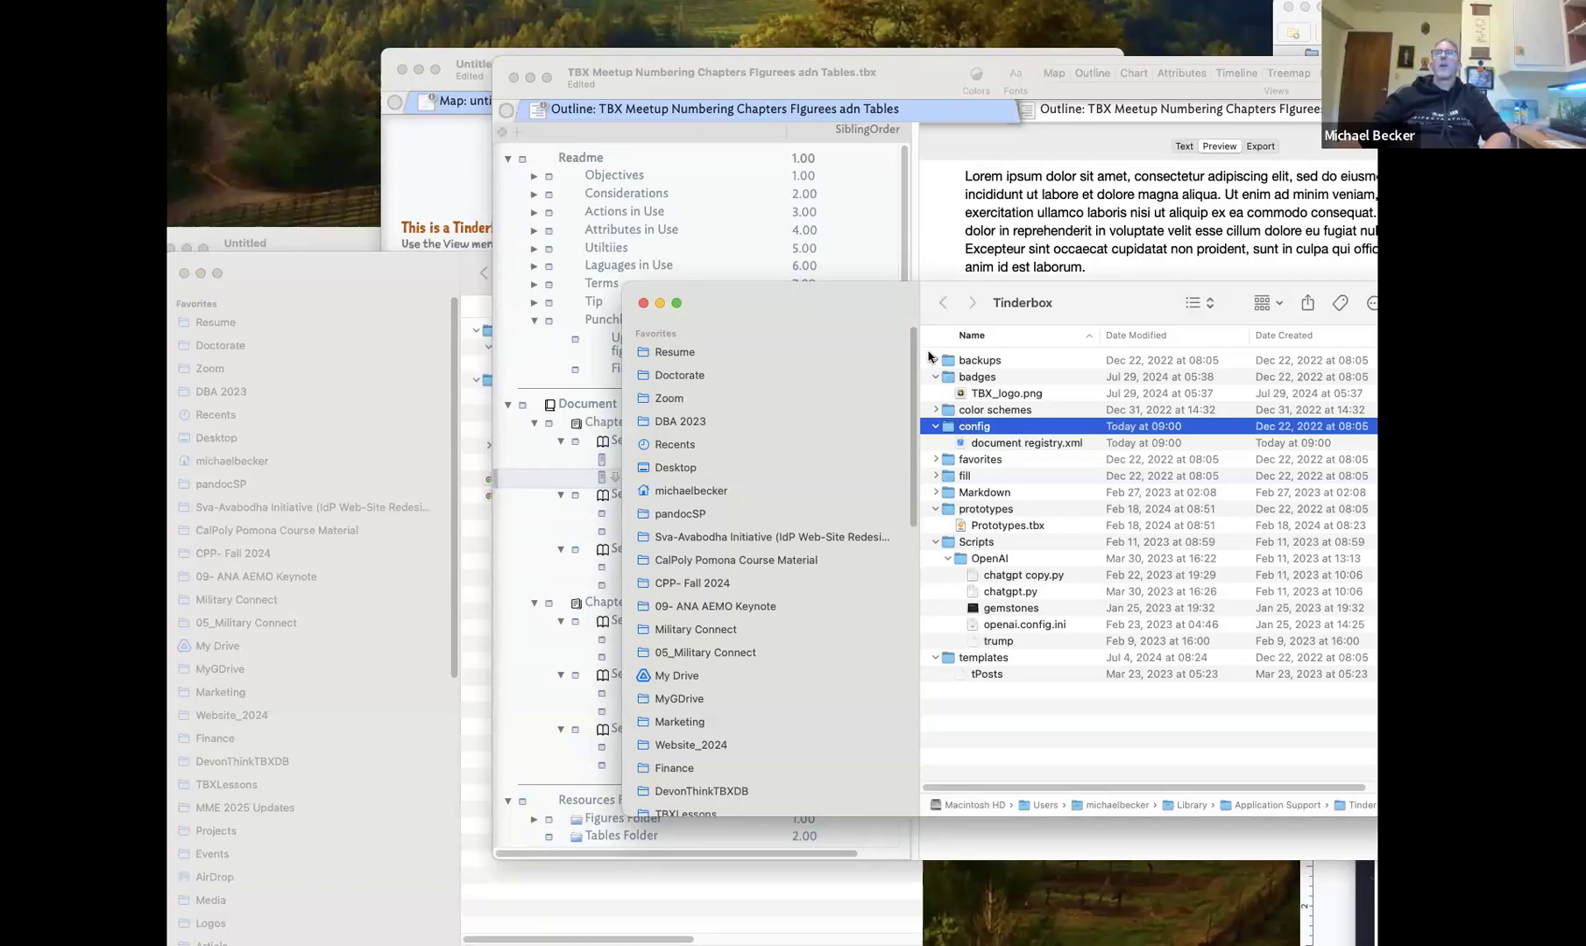
{"action": "left_click", "coordinate": [644, 303]}
{"action": "left_click_drag", "start_coordinate": [334, 262], "coordinate": [245, 569]}
Select Page A in Section 1.1 of the numbering document and show its text
{"action": "left_click", "coordinate": [644, 454]}
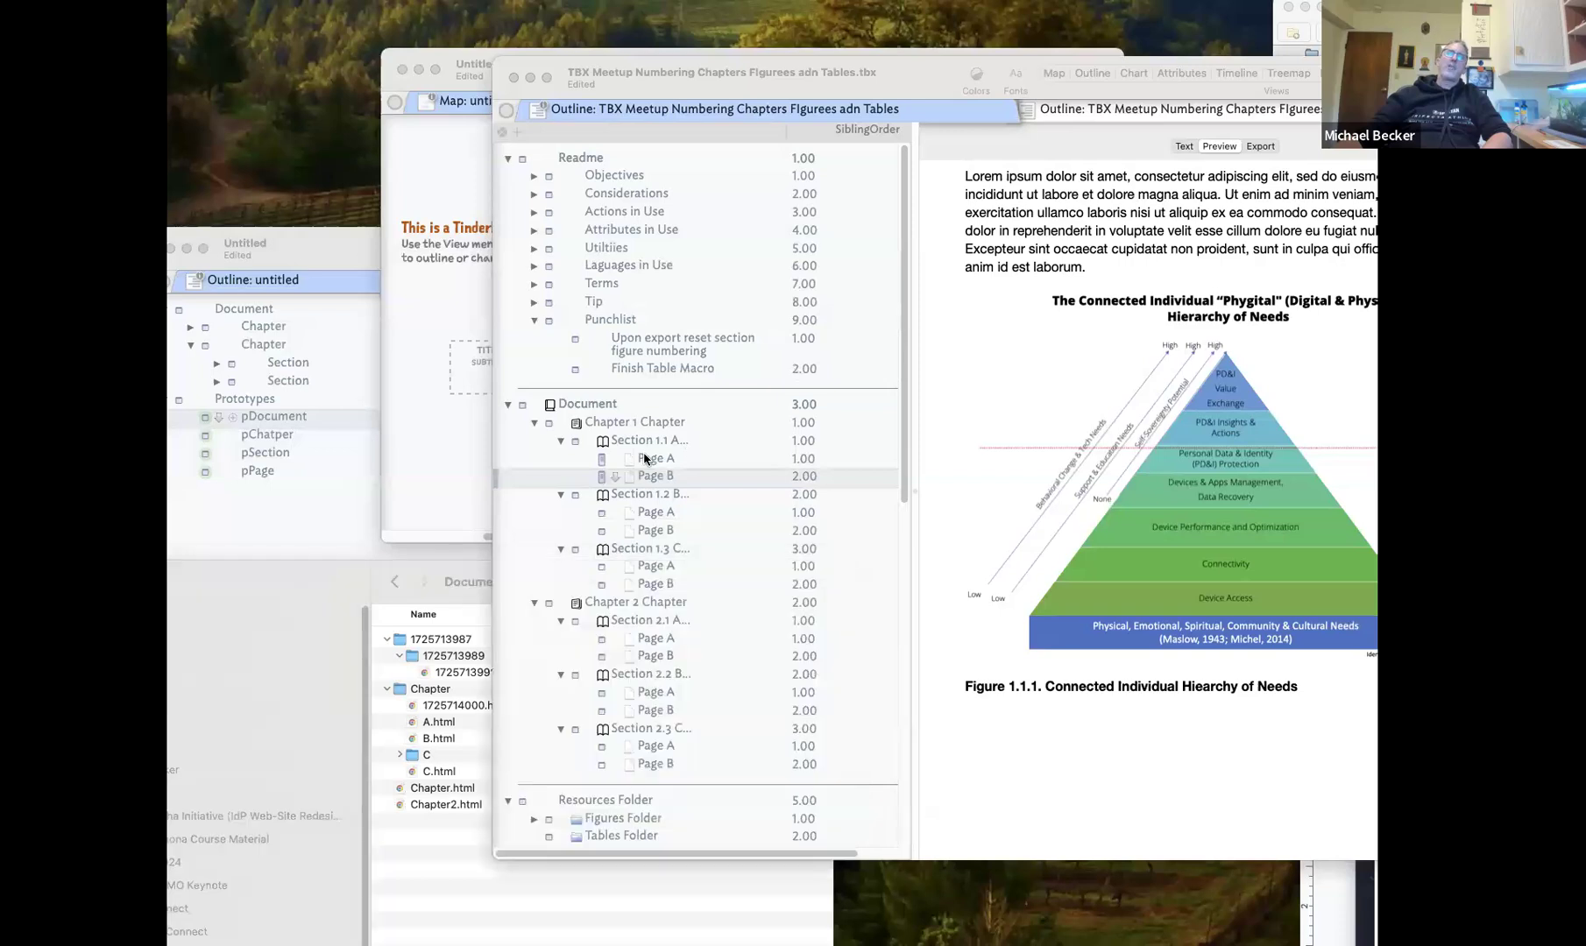
{"action": "left_click", "coordinate": [646, 458]}
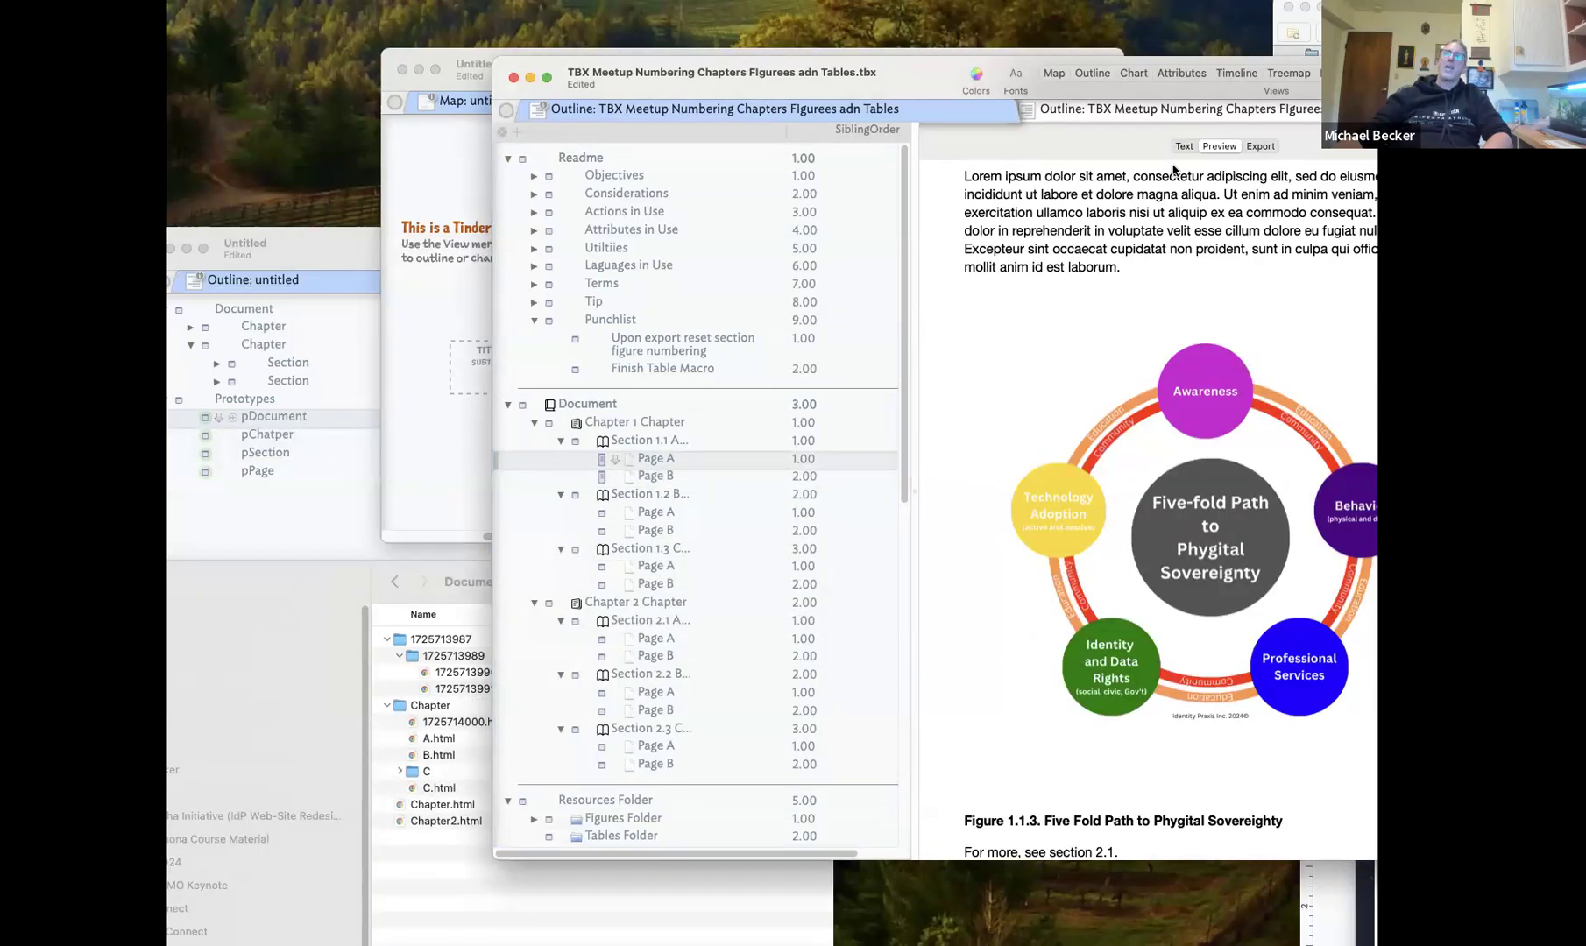
{"action": "left_click", "coordinate": [1183, 146]}
Collapse Chapter 1, preview the first section of Chapter 2, and return to its text and displayed attributes
{"action": "left_click", "coordinate": [535, 423]}
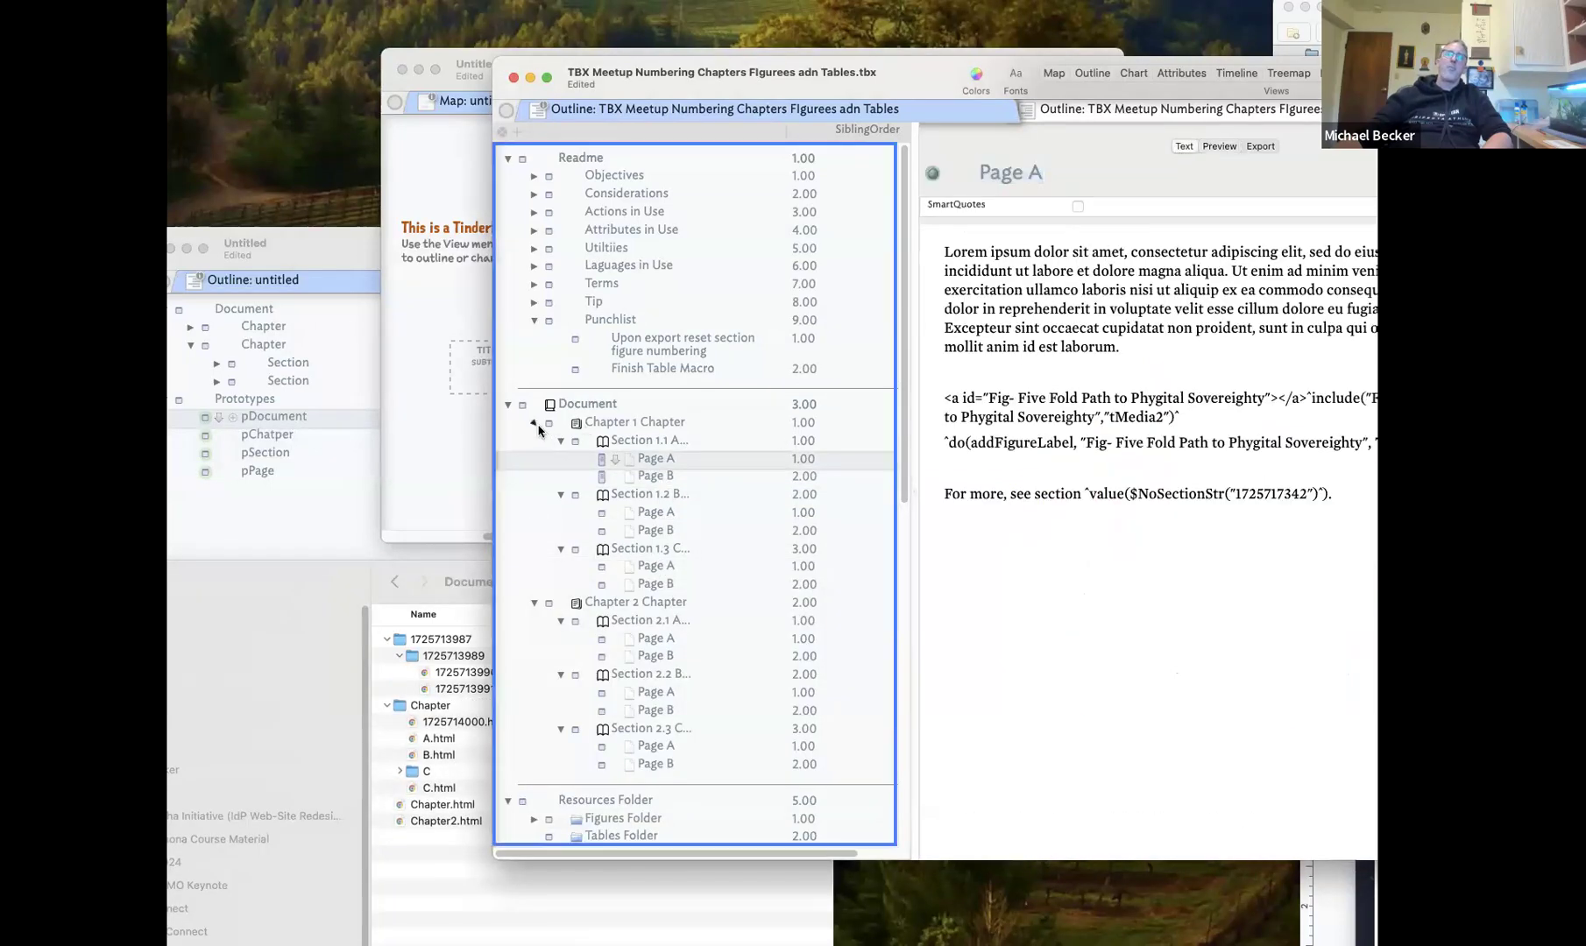
{"action": "left_click", "coordinate": [535, 440]}
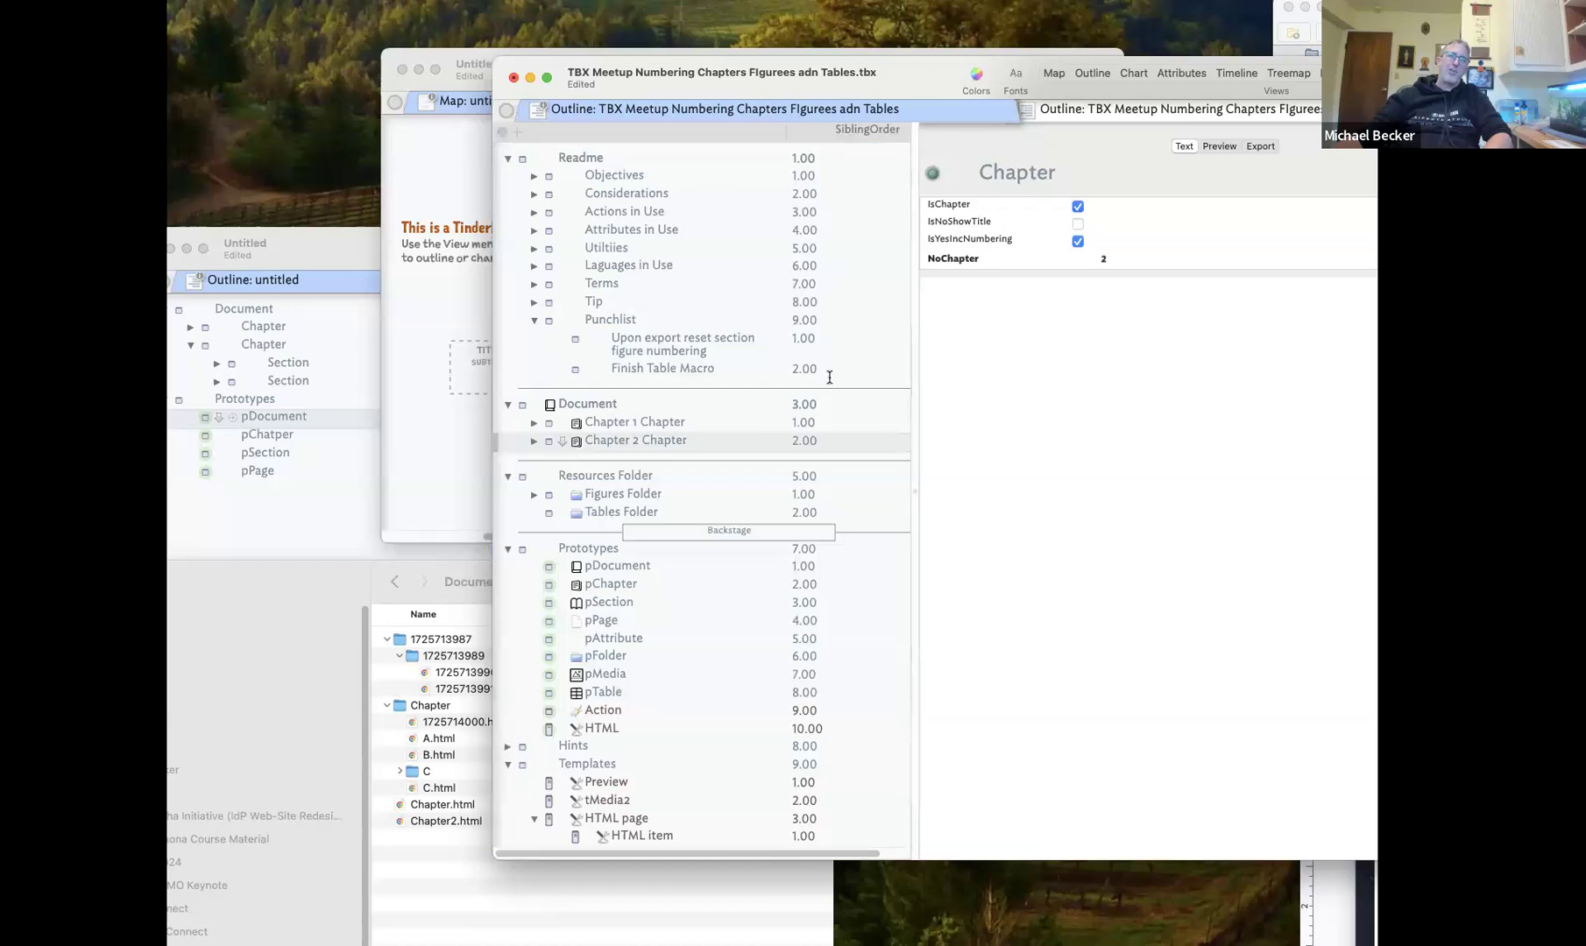
{"action": "left_click", "coordinate": [533, 441]}
{"action": "left_click", "coordinate": [655, 459]}
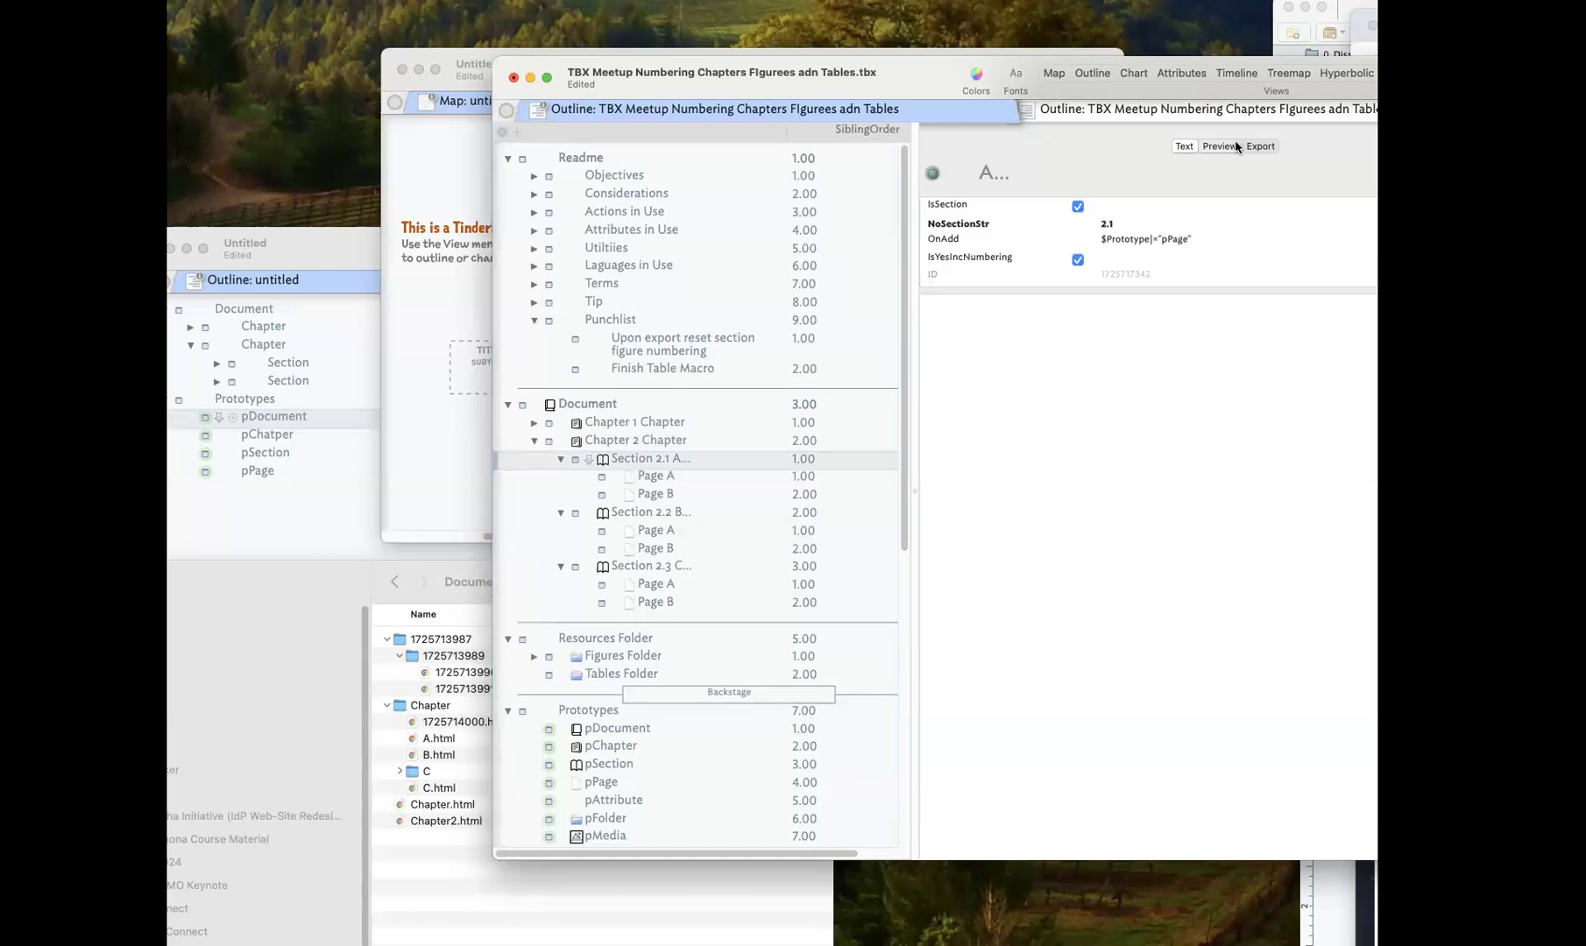
{"action": "left_click", "coordinate": [1223, 147]}
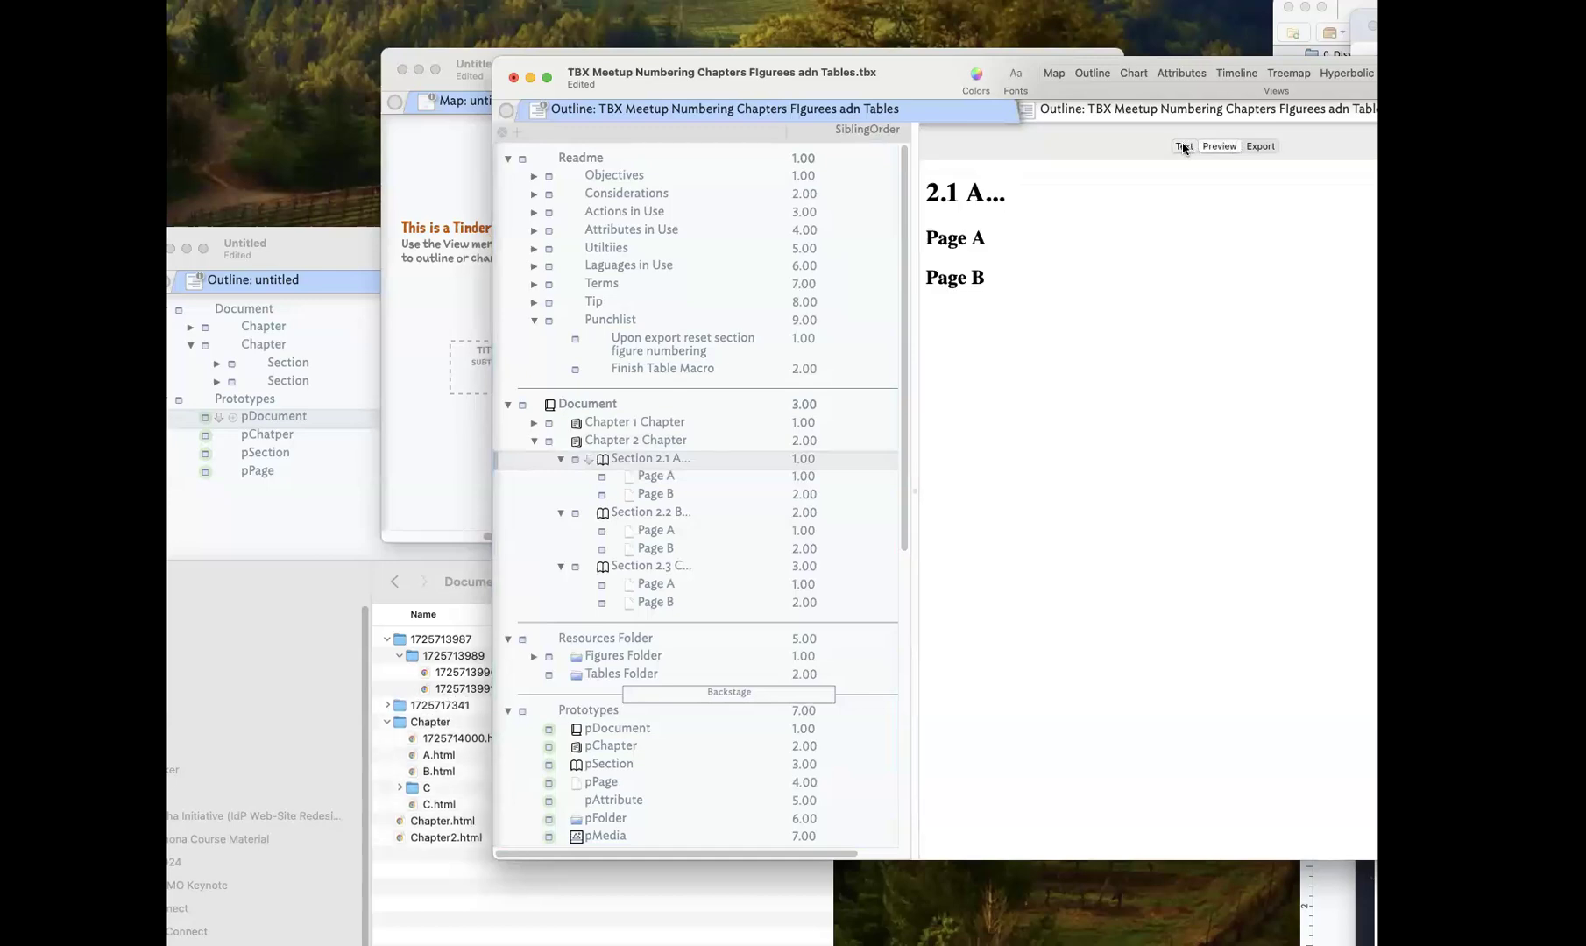
{"action": "left_click", "coordinate": [1182, 146]}
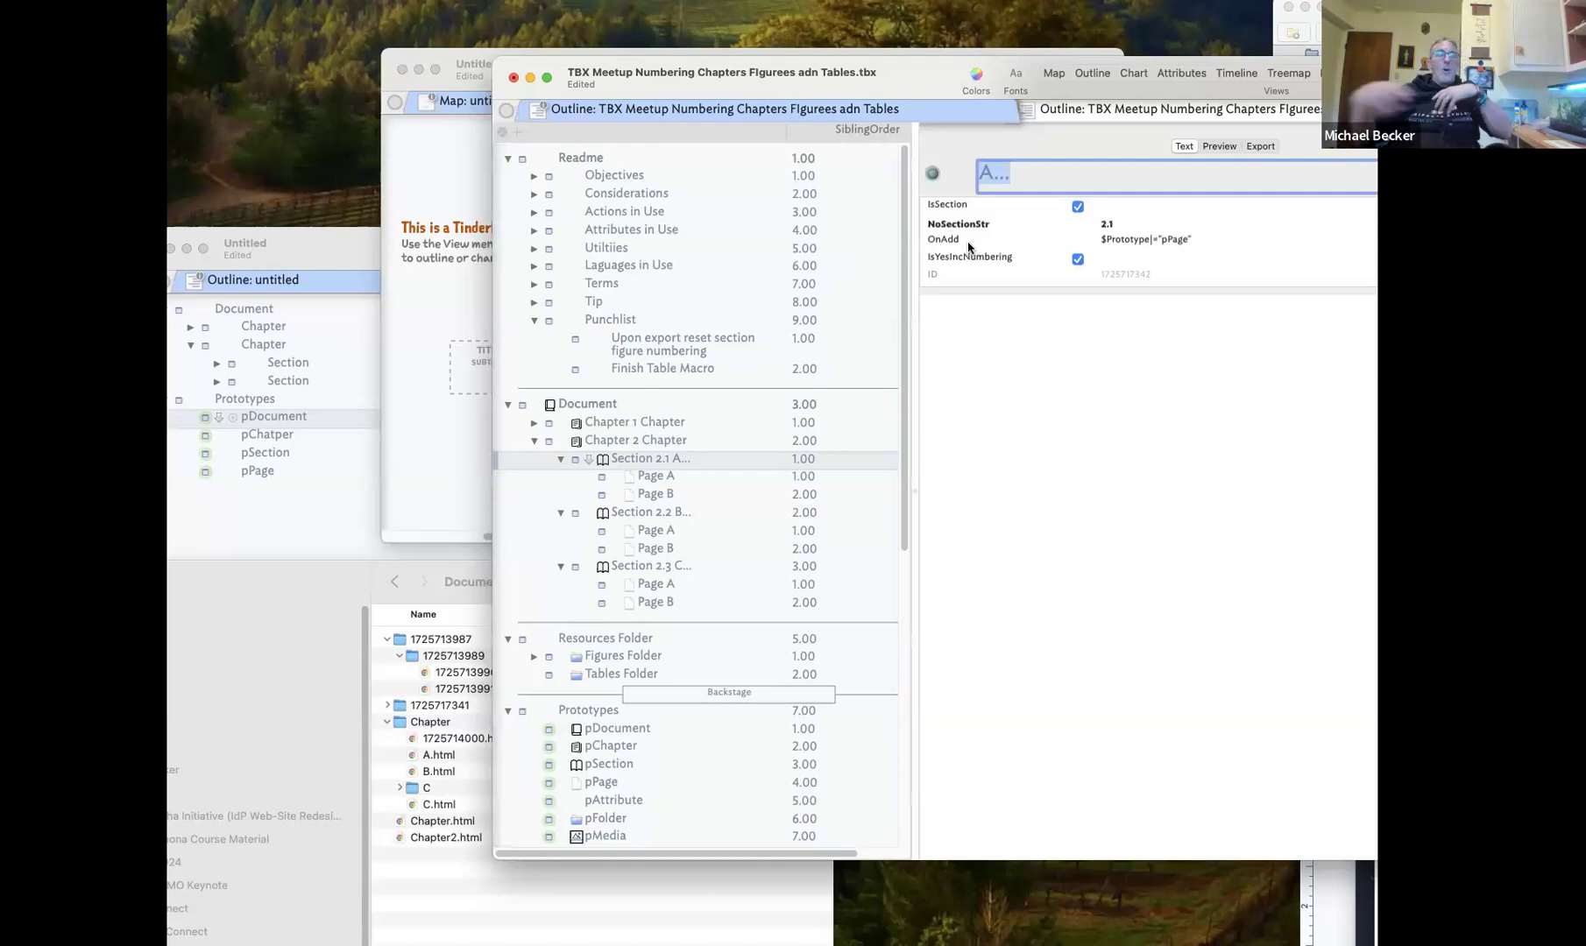
{"action": "mouse_move", "coordinate": [968, 246]}
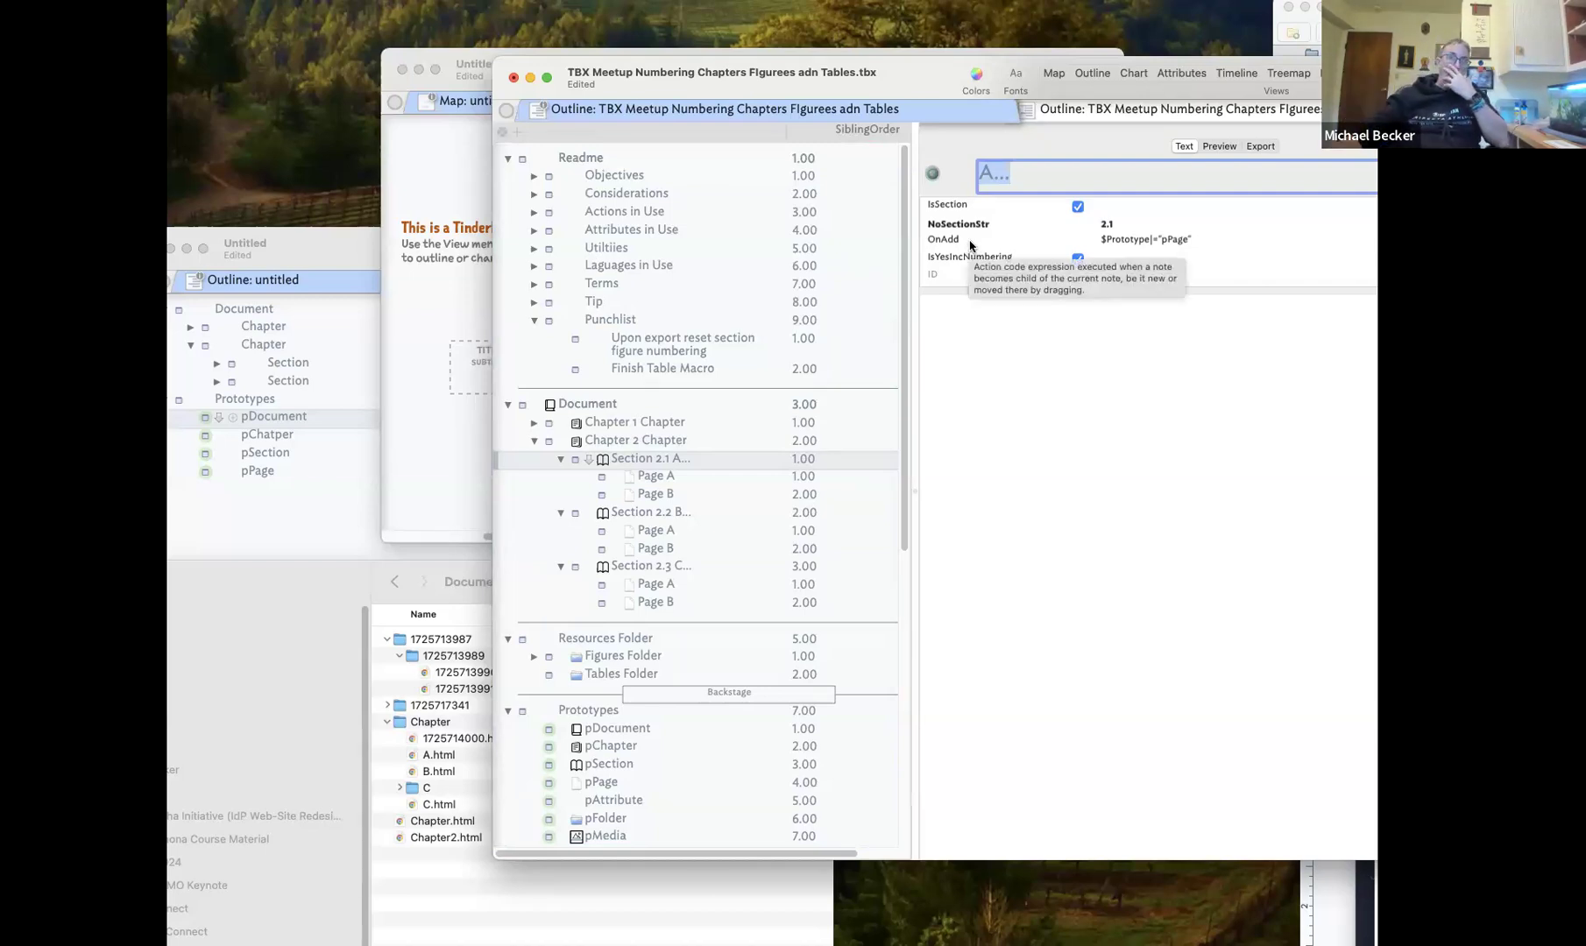
Add a note named Introduction inside Chapter 2, ahead of its sections
{"action": "left_click", "coordinate": [690, 463]}
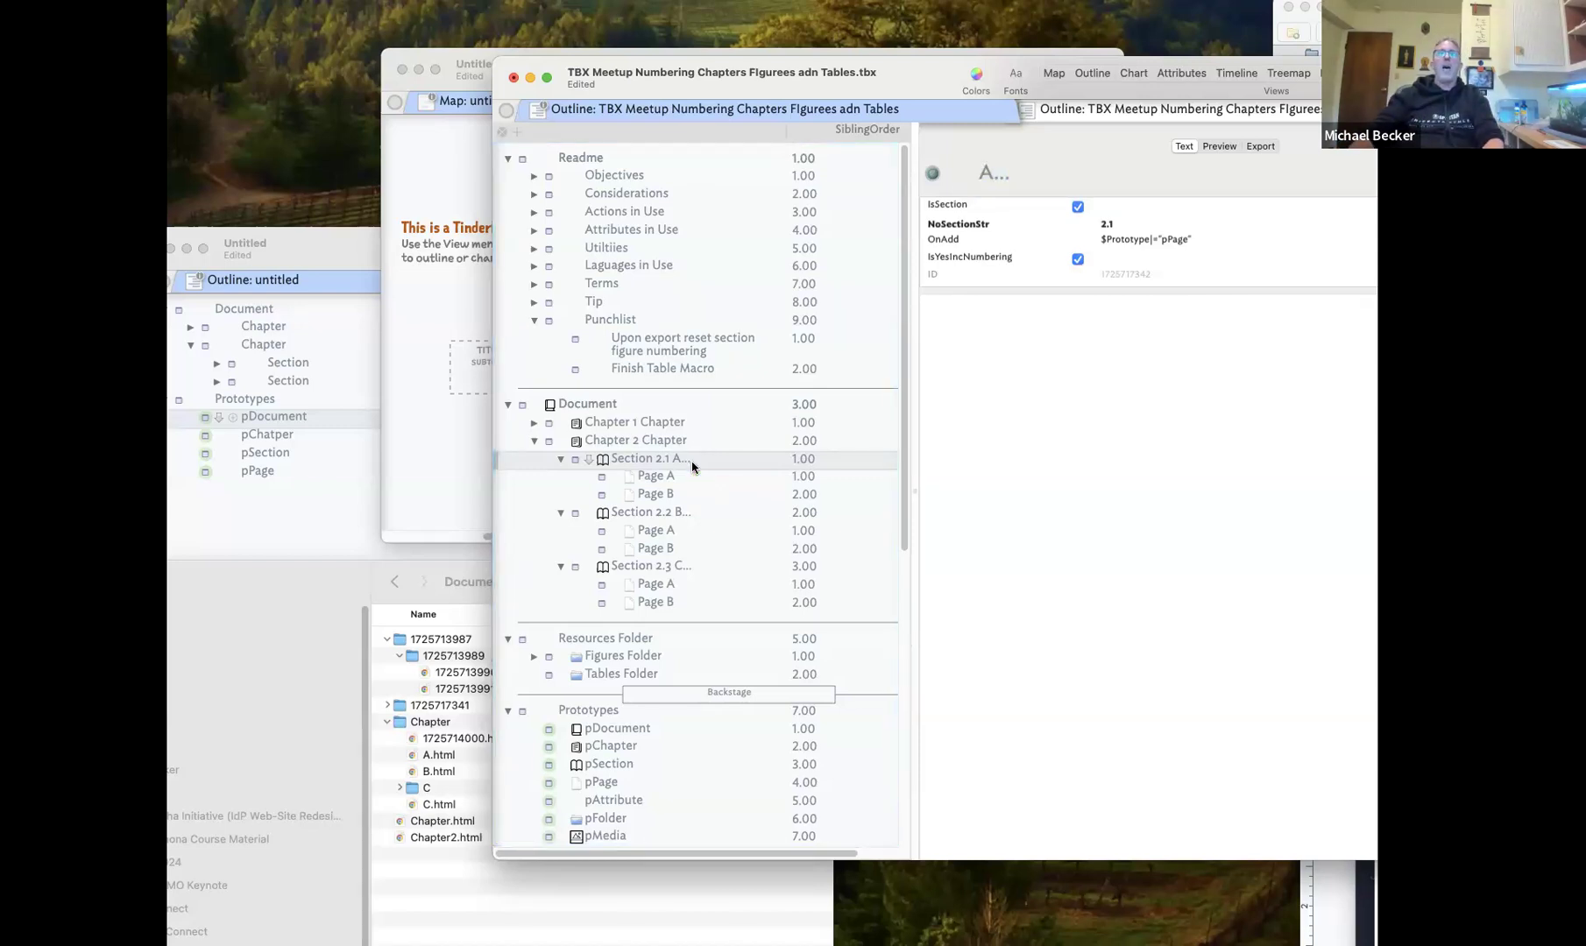
{"action": "left_click", "coordinate": [686, 447]}
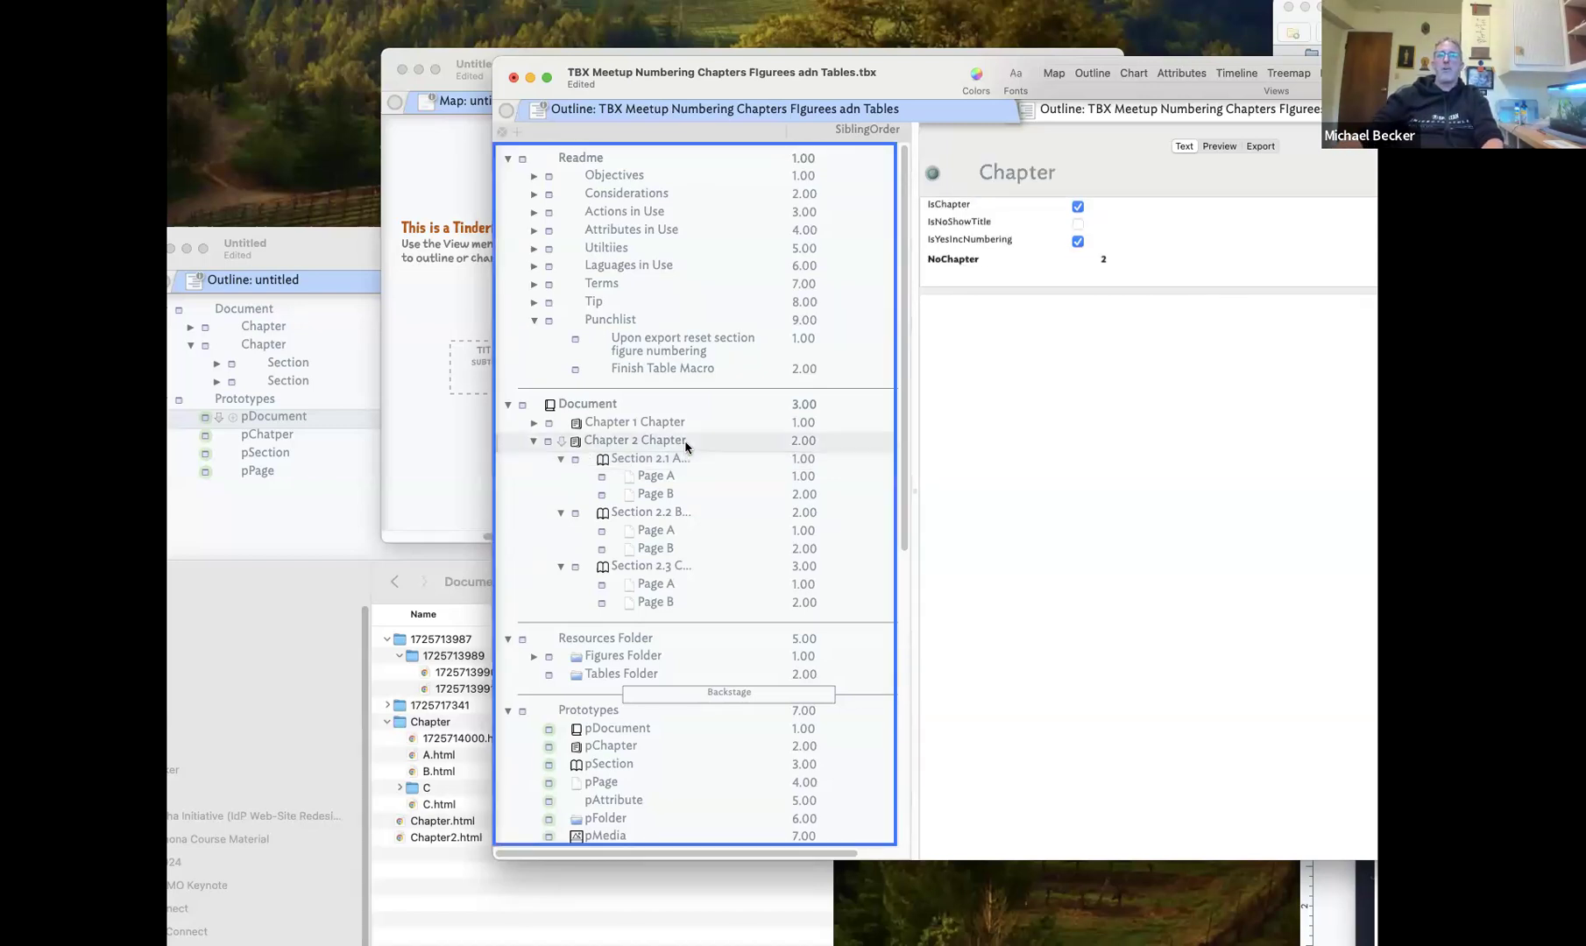
{"action": "key", "text": "Return"}
{"action": "type", "text": "Introduction"}
{"action": "key", "text": "Return"}
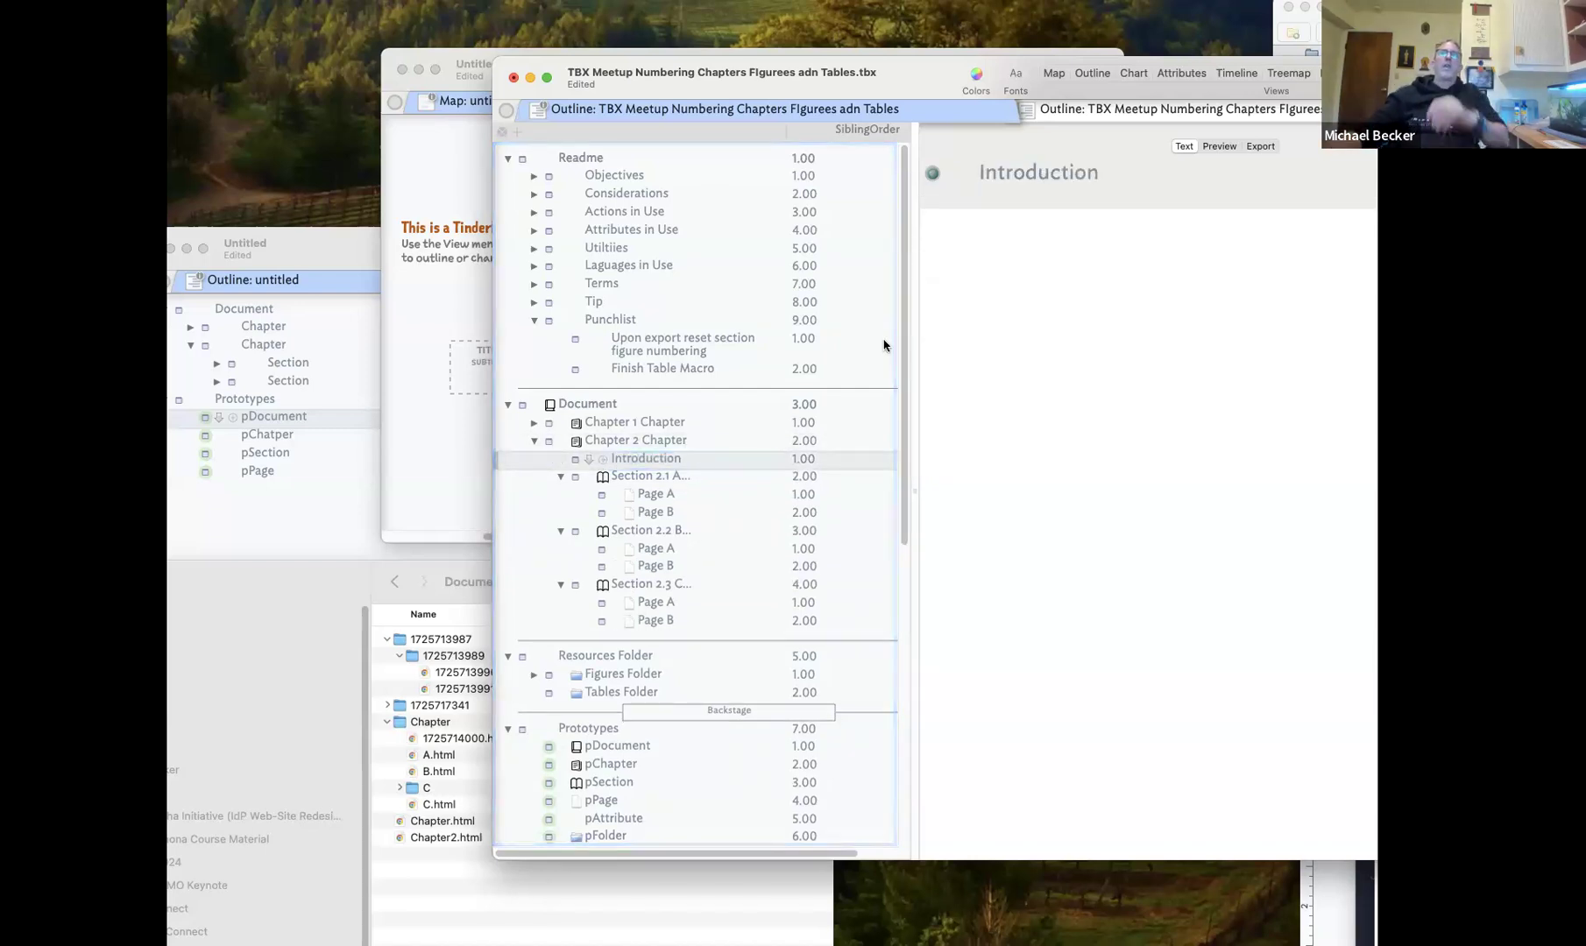
Fill the text of section A in Chapter 2 with a lorem ipsum paragraph using the /lorem shortcut text
{"action": "left_click", "coordinate": [879, 473]}
{"action": "left_click", "coordinate": [1003, 443]}
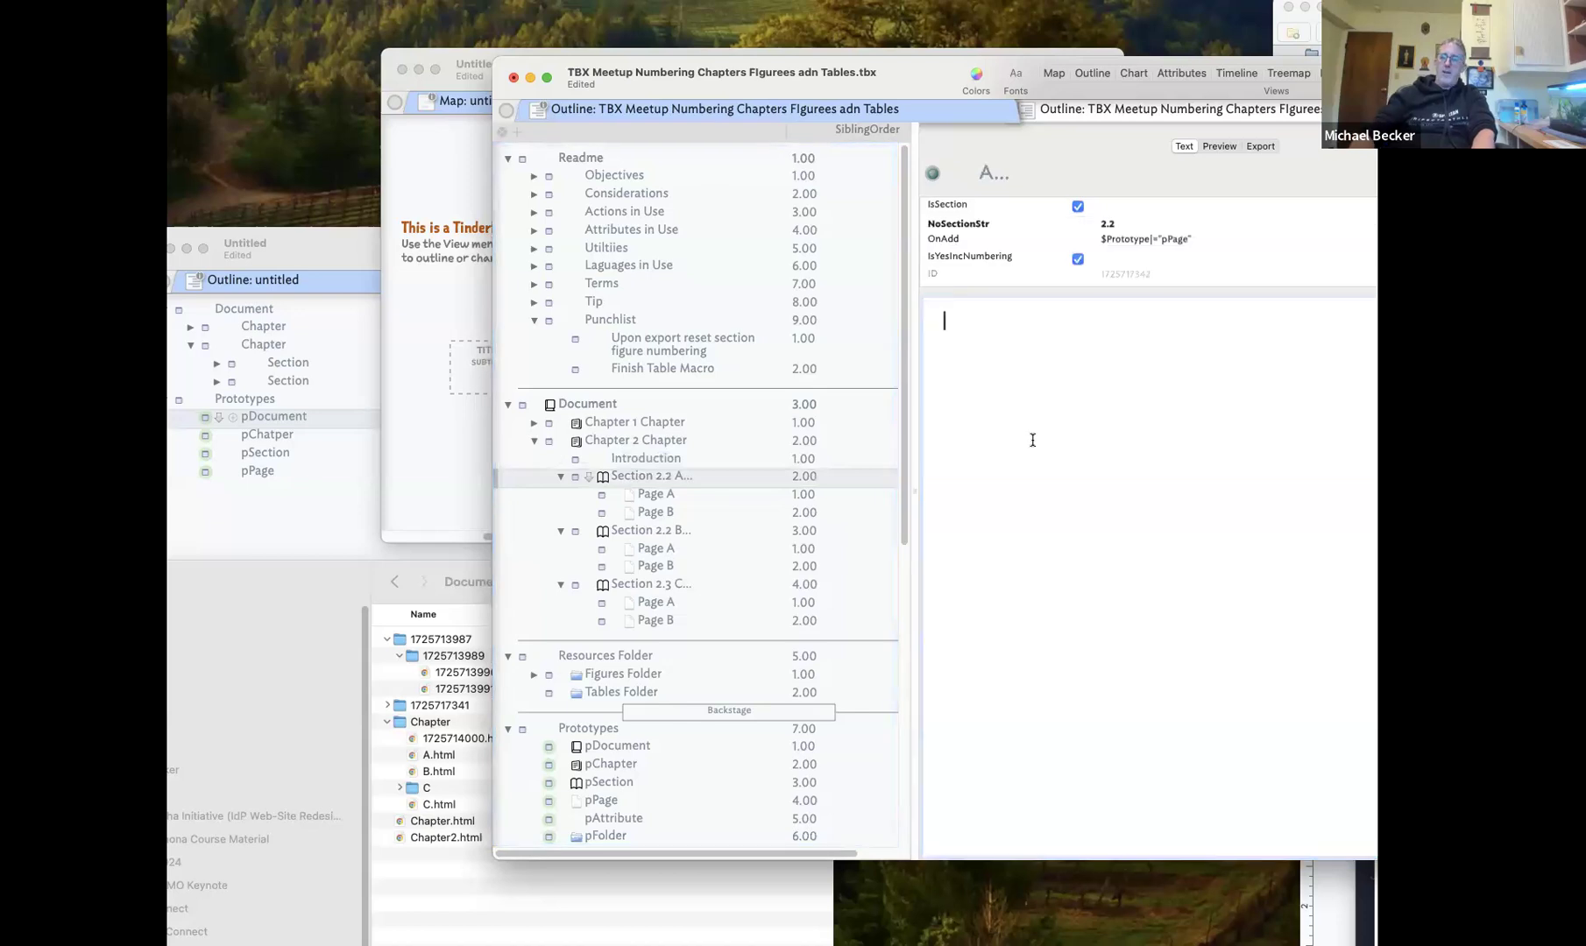
{"action": "type", "text": "/lorem"}
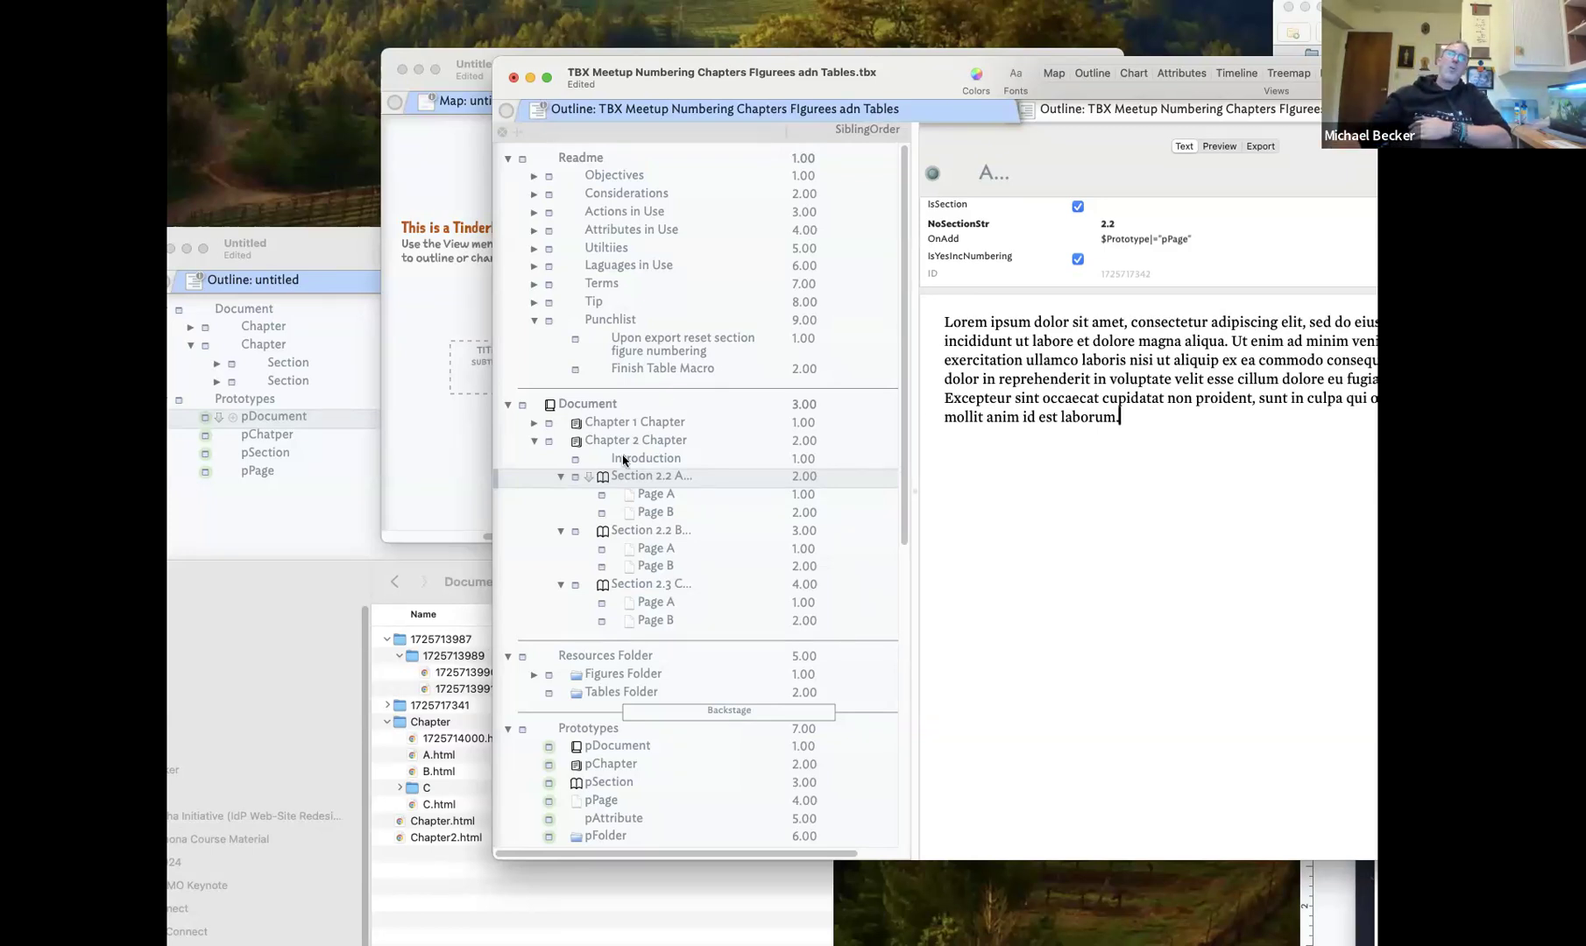
Look at the Introduction note and turn off IsYesIncNumbering for Chapter 2
{"action": "left_click", "coordinate": [714, 464]}
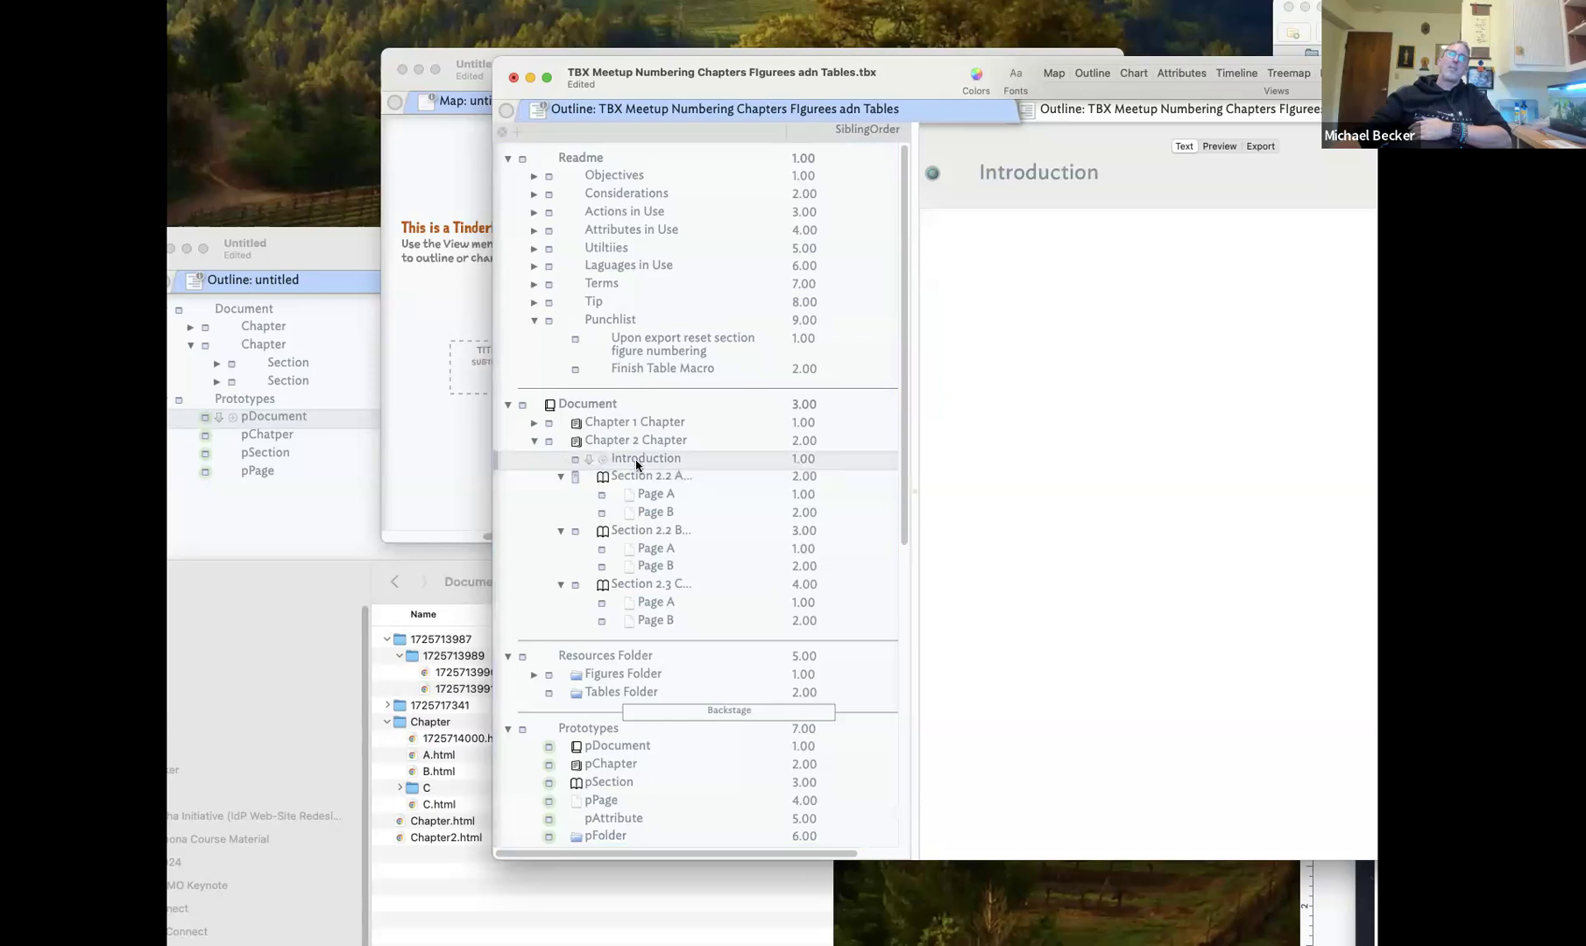
{"action": "left_click", "coordinate": [649, 440]}
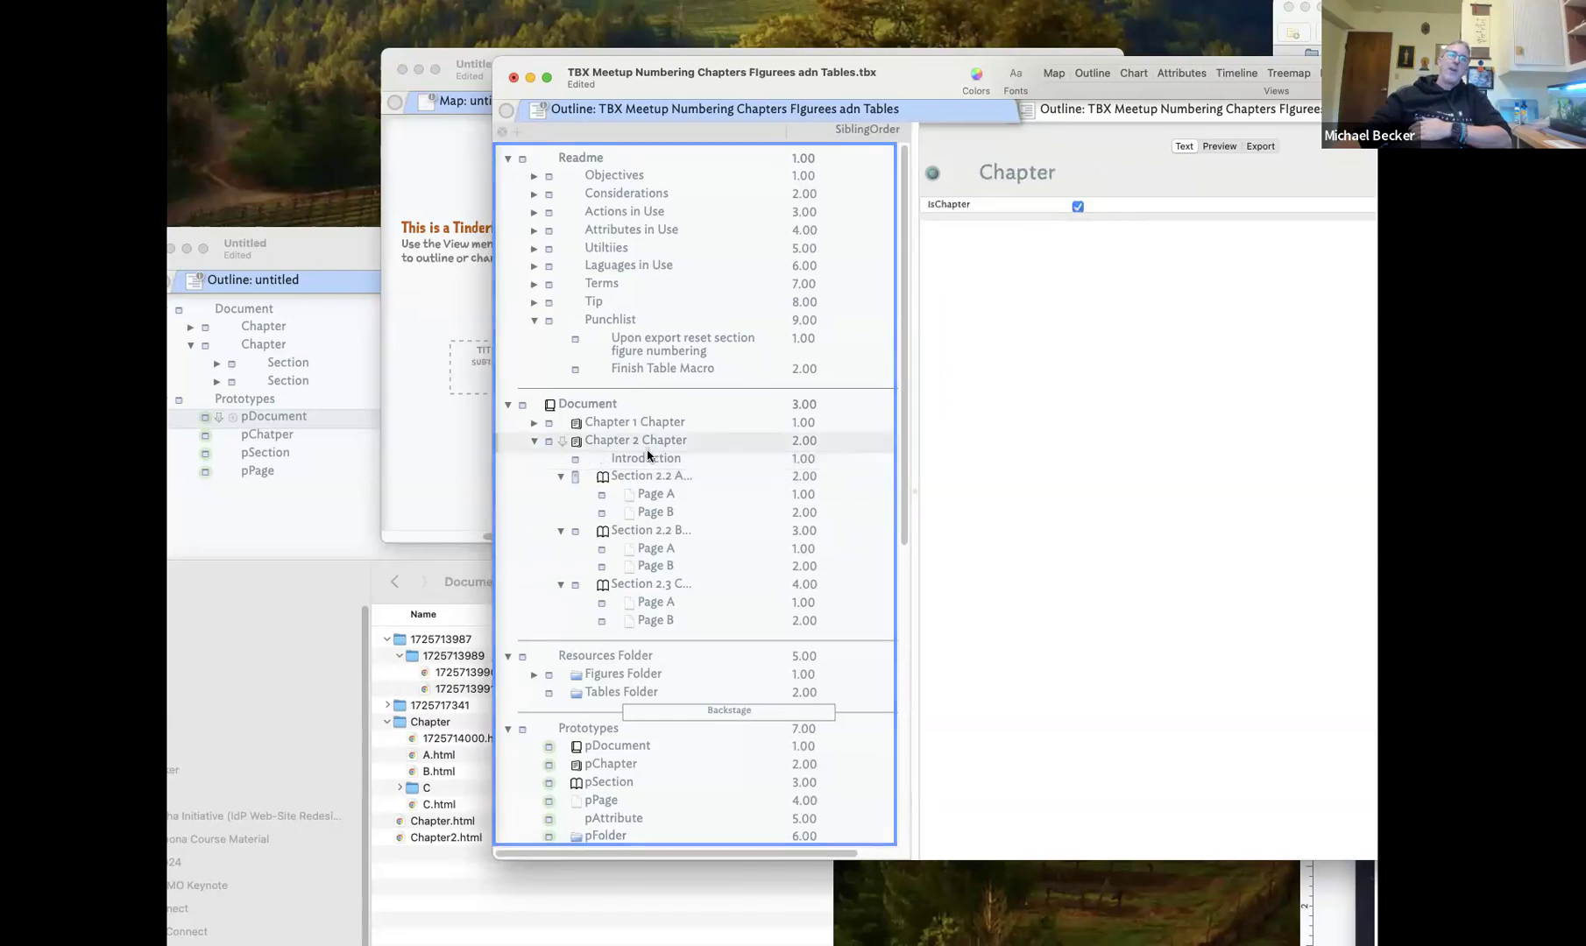
{"action": "left_click", "coordinate": [1076, 240]}
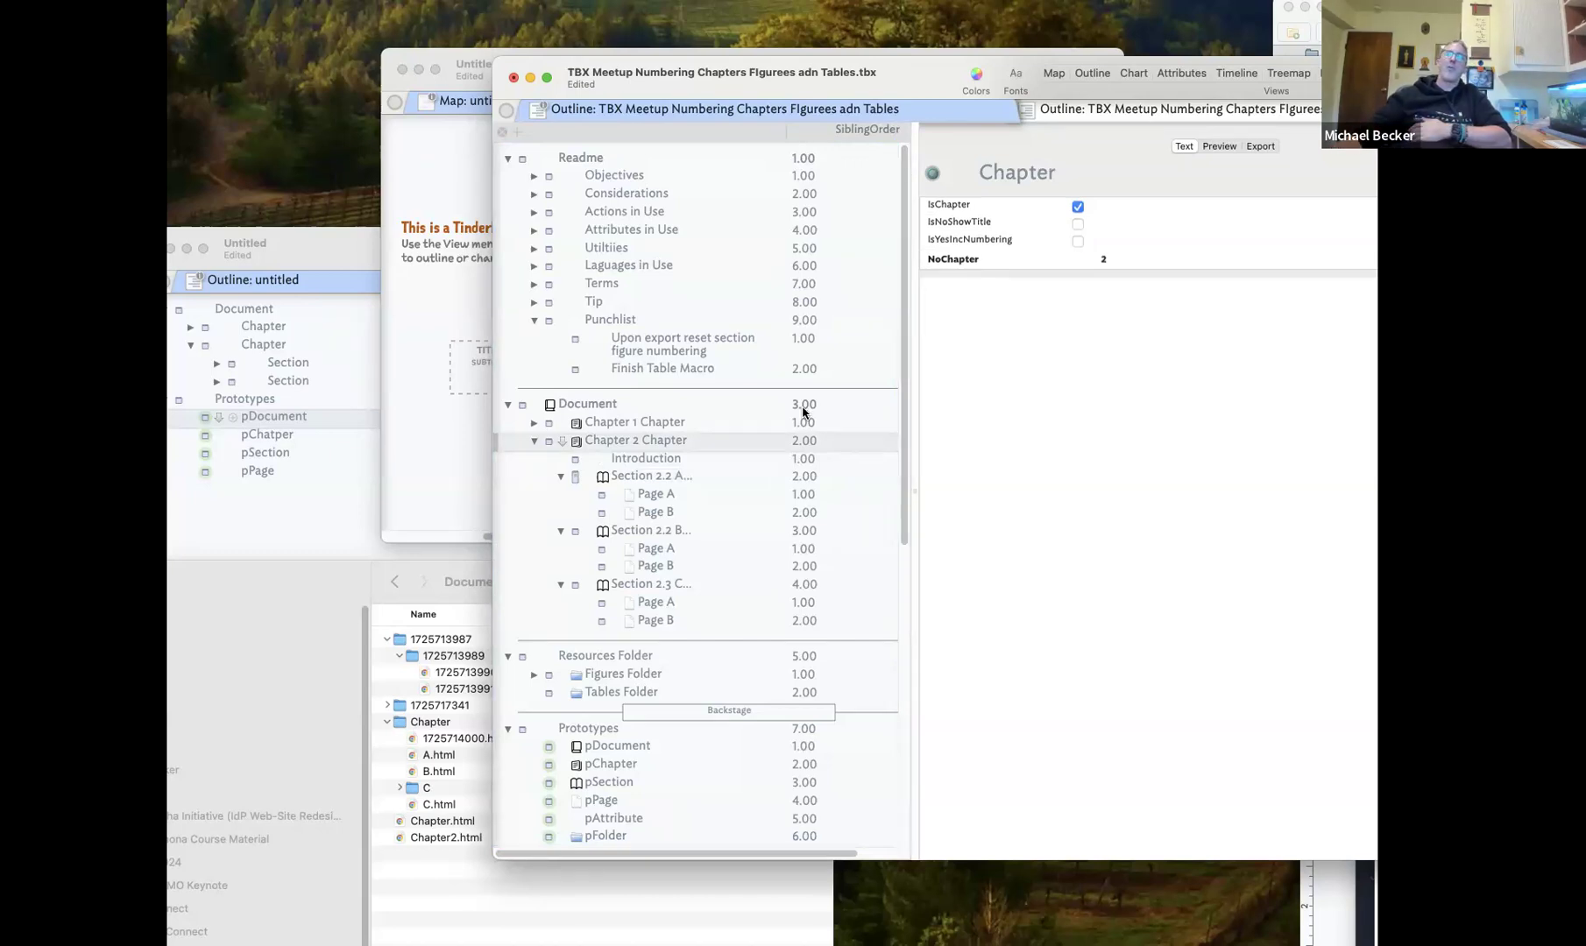
Preview section A of Chapter 2, turn off its IsYesIncNumbering attribute, and preview it again
{"action": "left_click", "coordinate": [701, 476]}
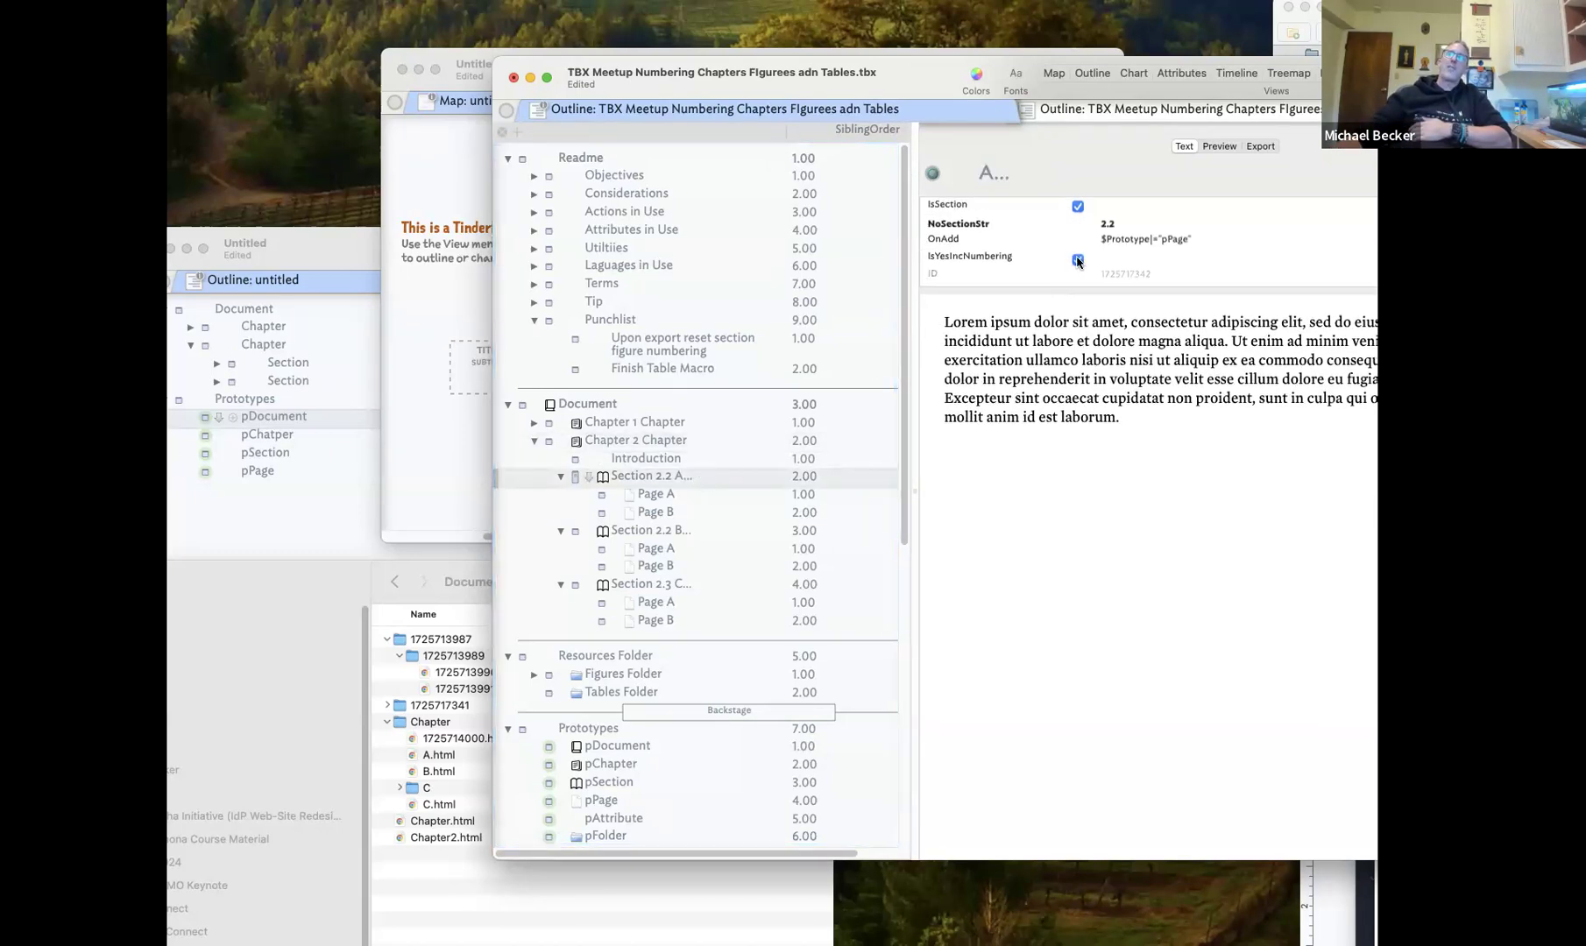
{"action": "left_click", "coordinate": [1229, 142]}
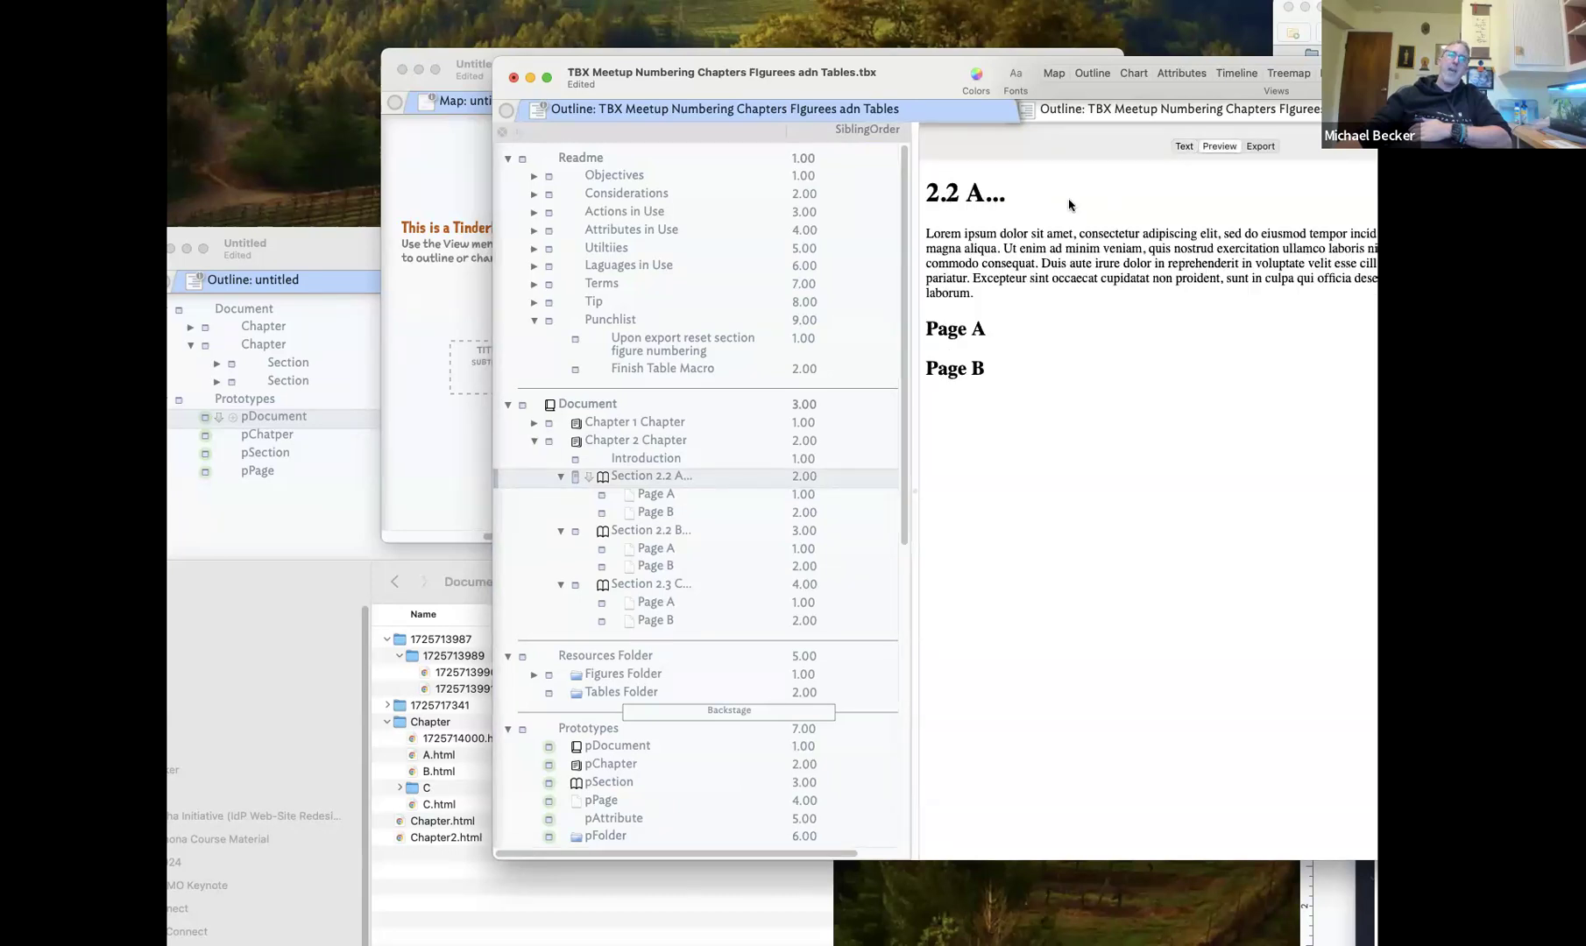
{"action": "left_click", "coordinate": [1184, 146]}
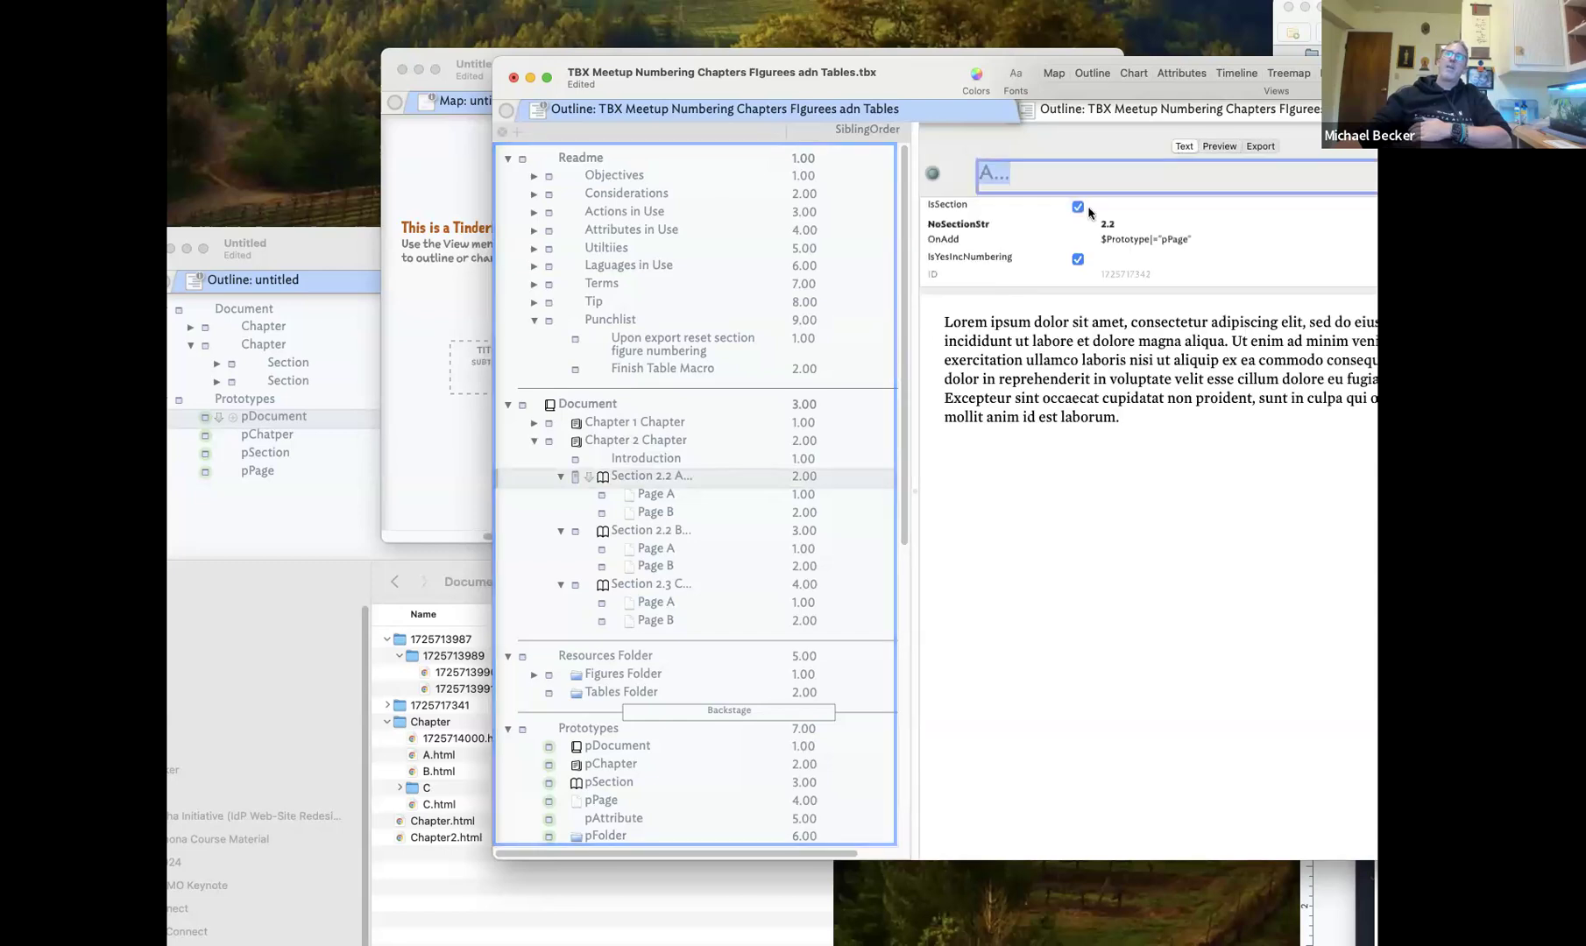
{"action": "left_click", "coordinate": [1077, 260]}
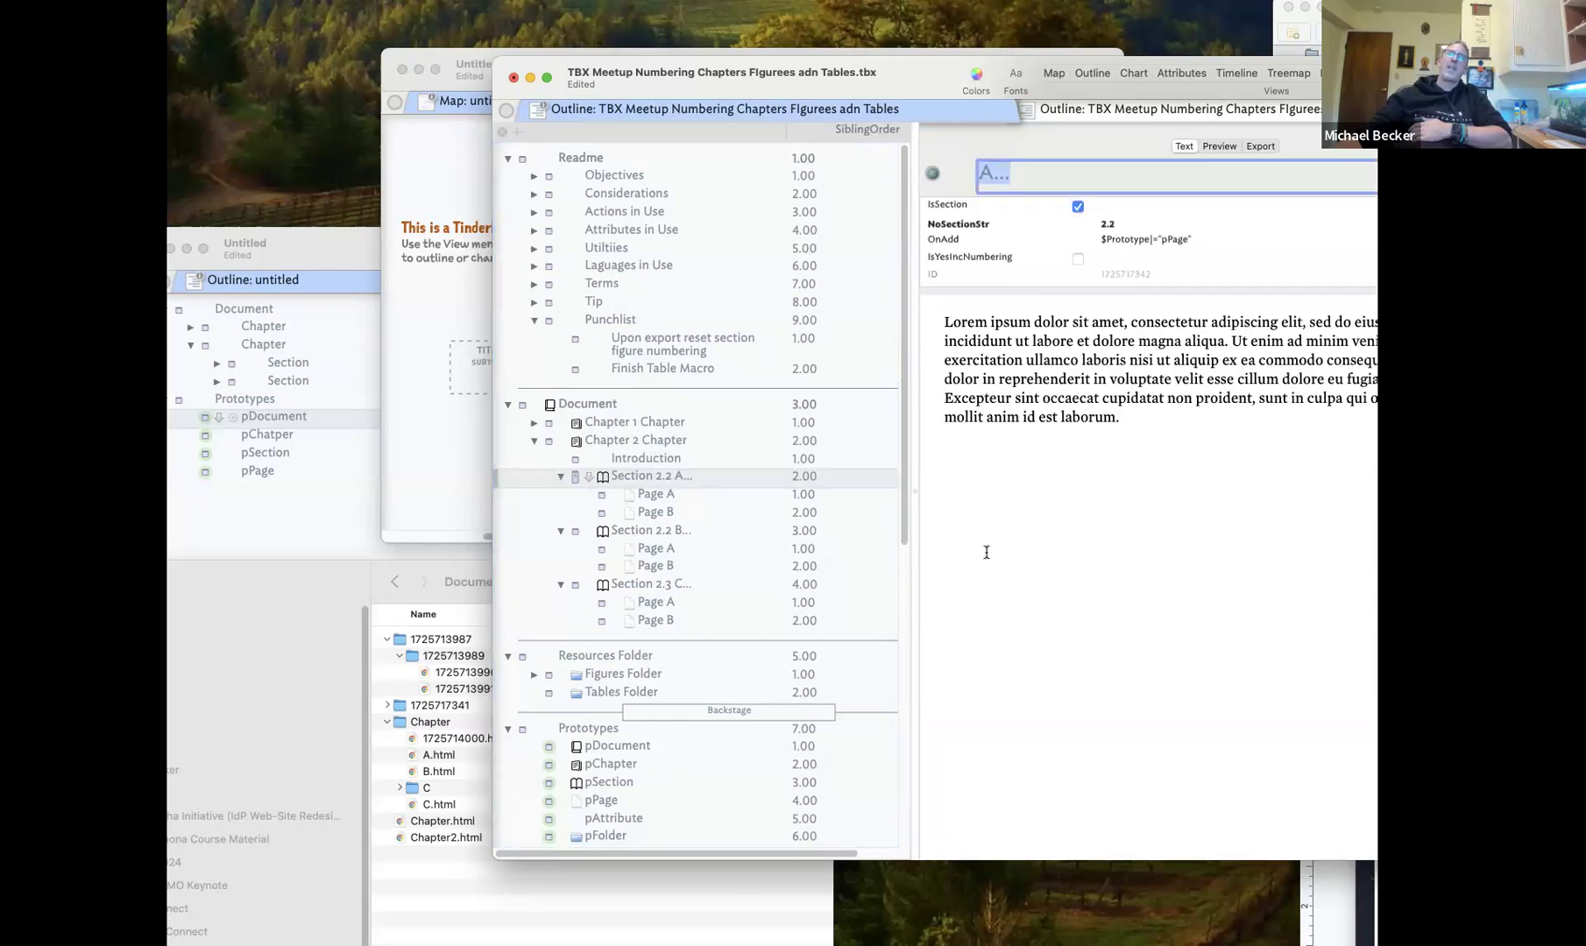
{"action": "left_click", "coordinate": [1219, 146]}
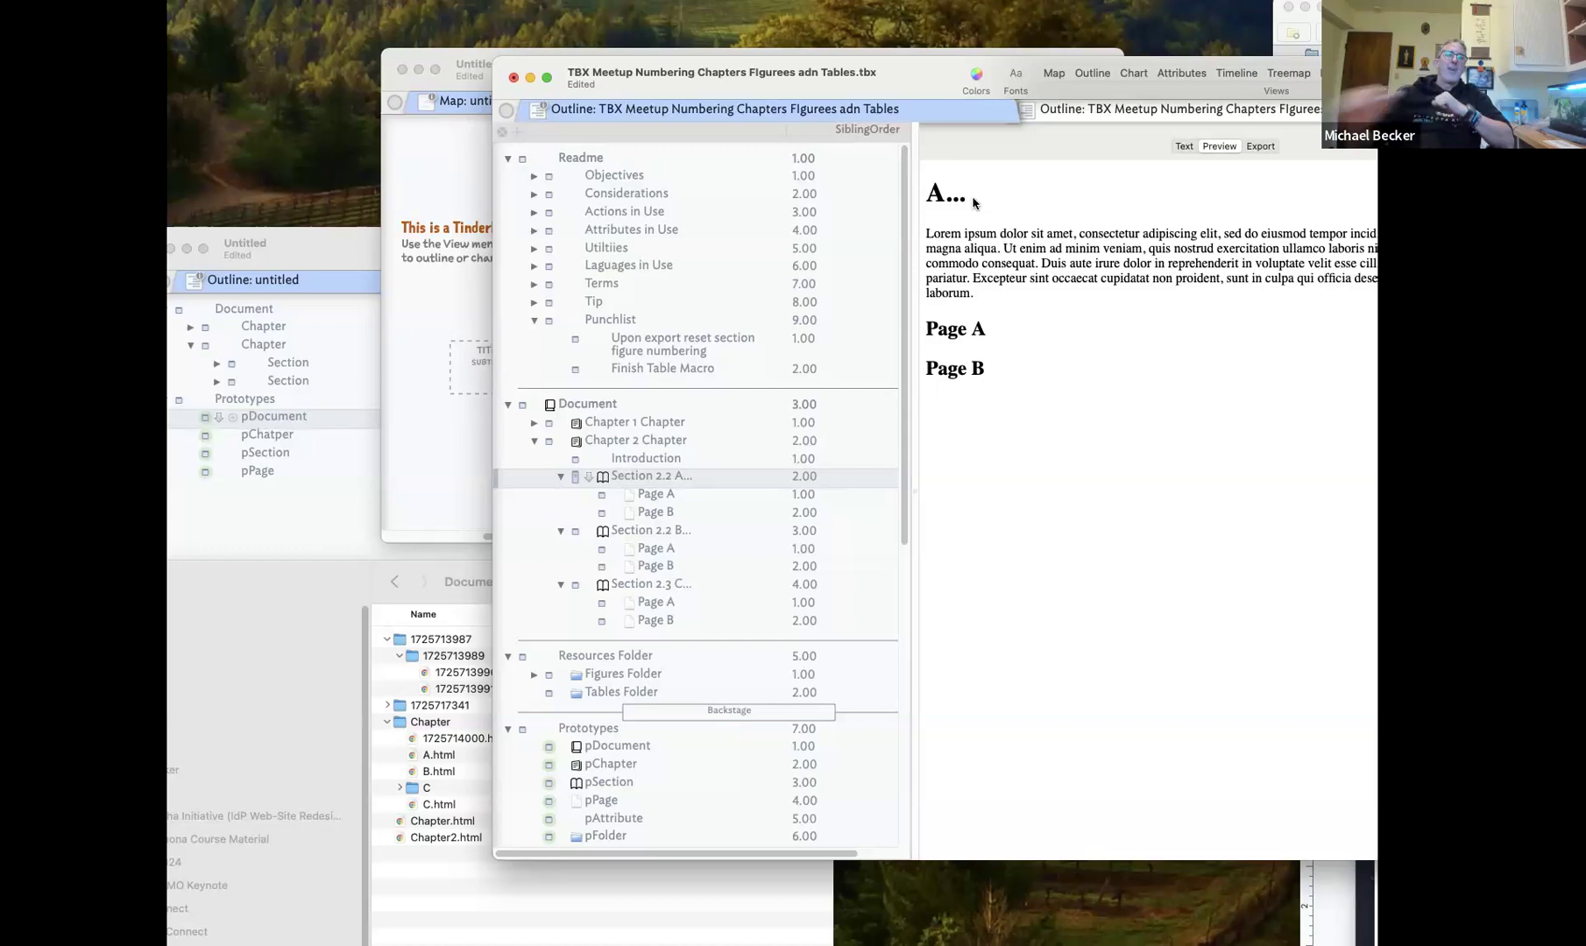
Show the HTML item template's code and highlight the h2 heading part that outputs $NoSectionStr
{"action": "scroll", "coordinate": [732, 648], "scroll_direction": "down", "scroll_amount": 10}
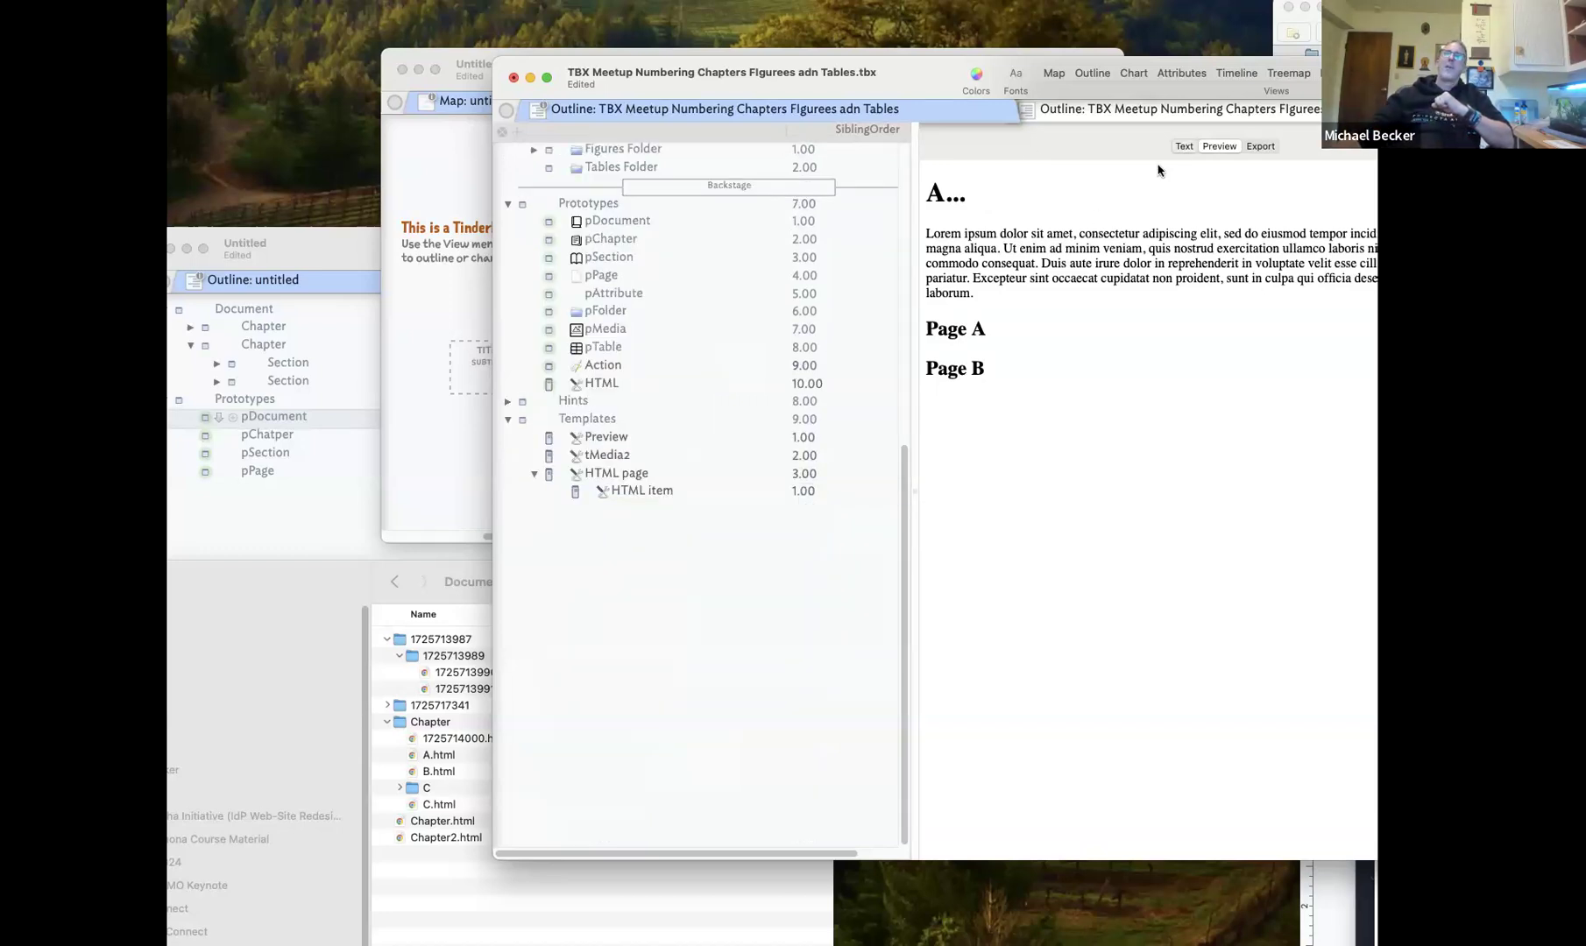
{"action": "left_click", "coordinate": [679, 496]}
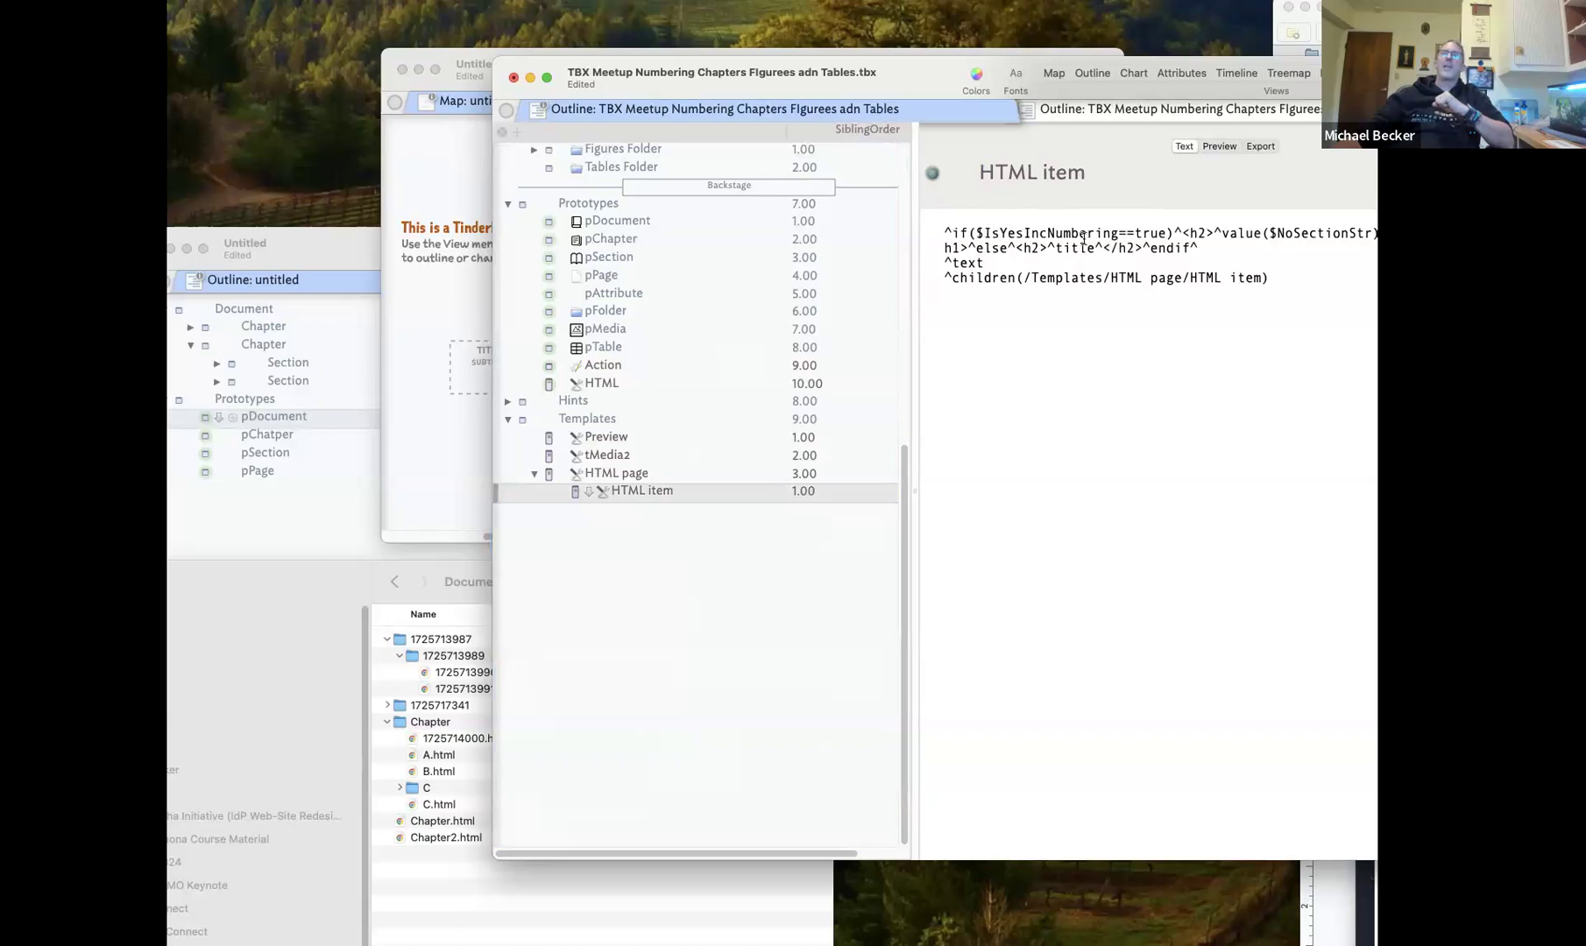
{"action": "left_click_drag", "start_coordinate": [1189, 232], "coordinate": [1372, 232]}
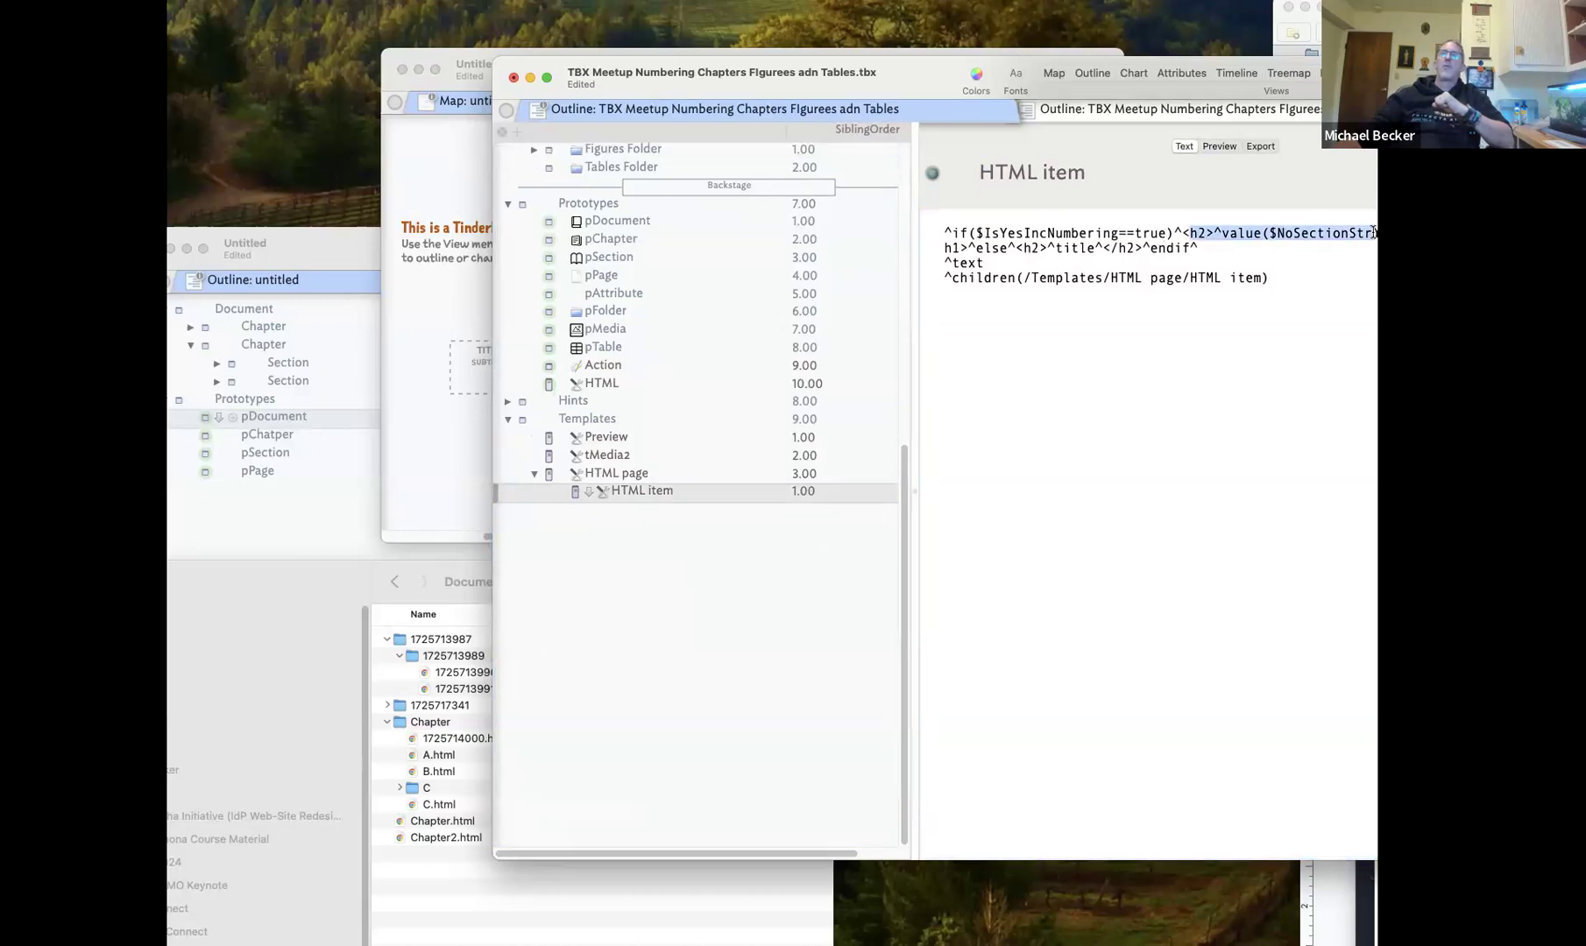
Highlight the plain title code in the else branch of the HTML item template
{"action": "left_click_drag", "start_coordinate": [910, 81], "coordinate": [683, 85]}
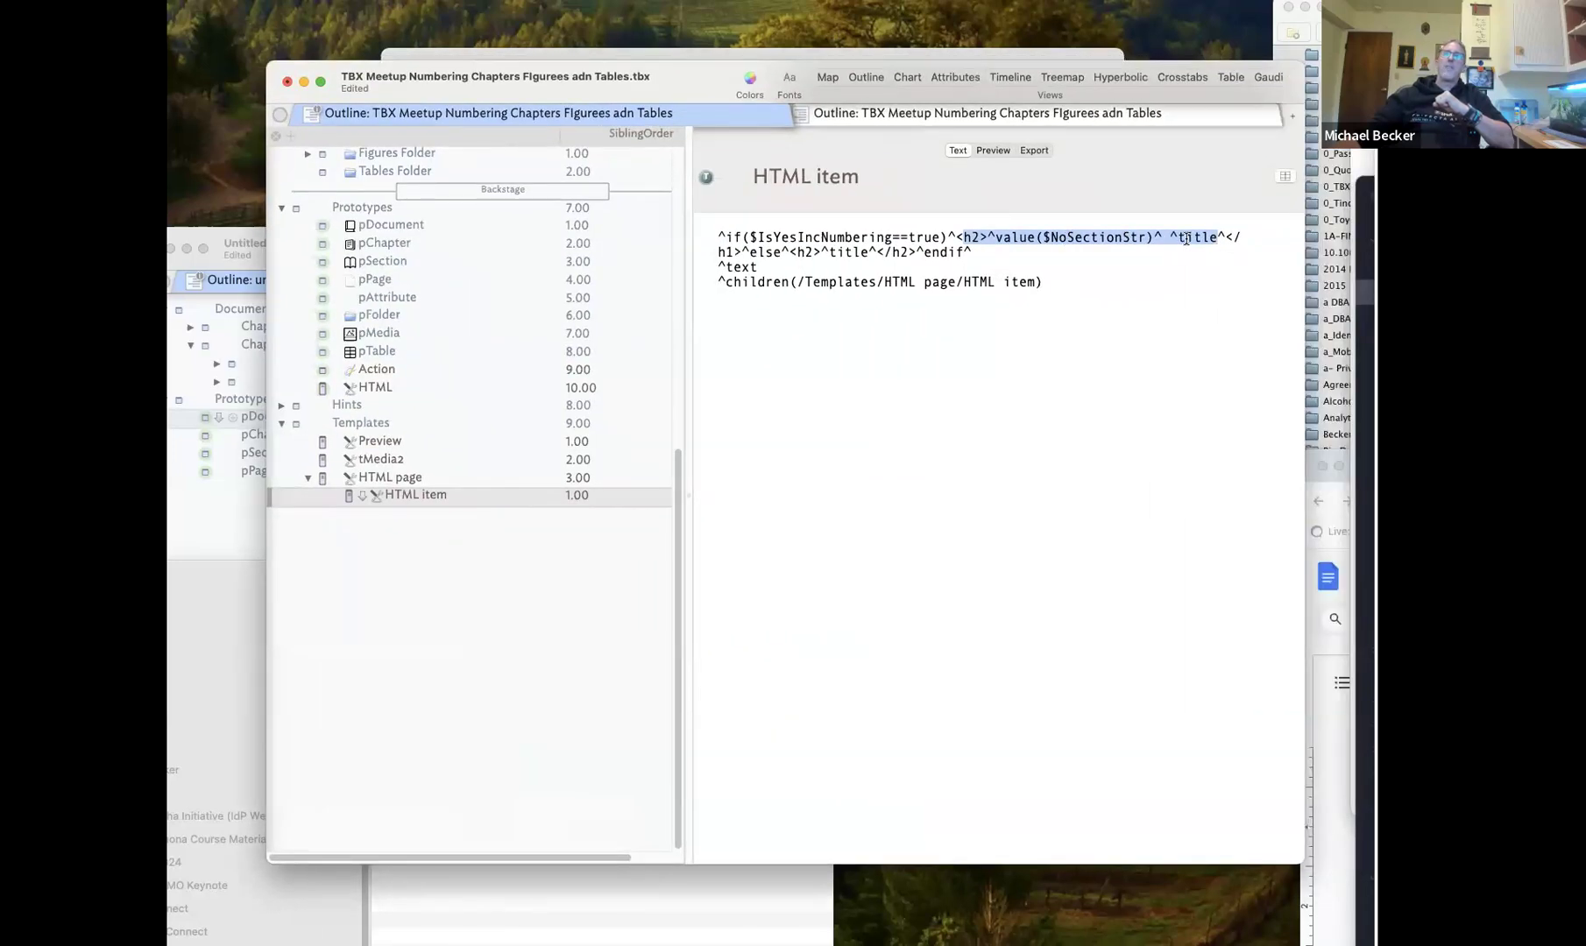
{"action": "left_click_drag", "start_coordinate": [829, 253], "coordinate": [883, 255]}
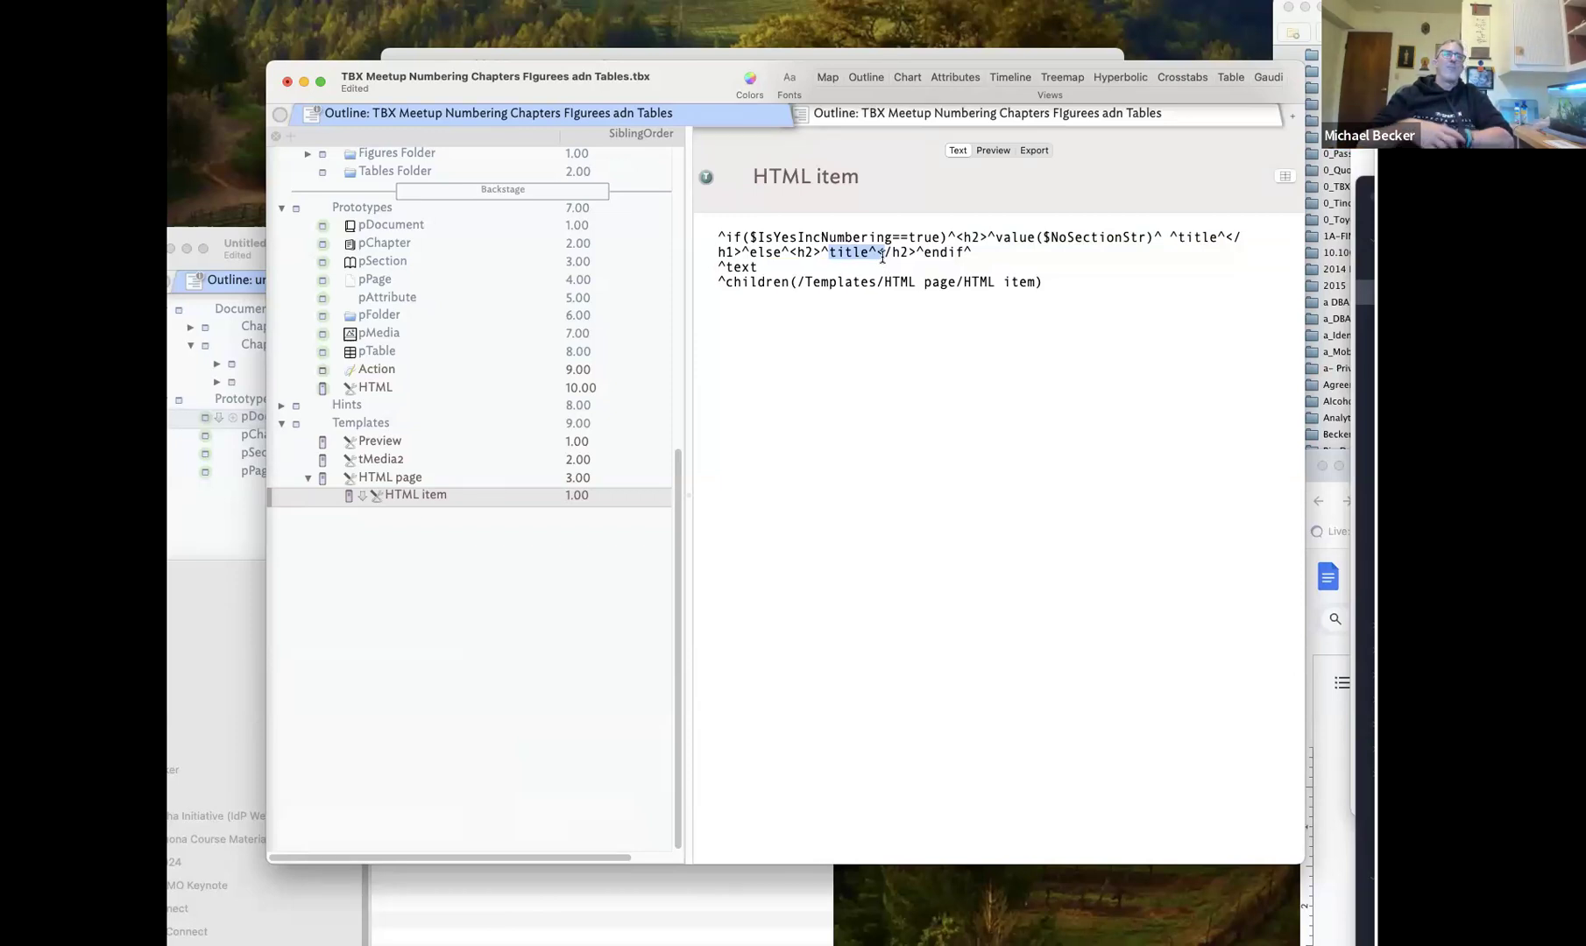
Collapse sections A, B and C of Chapter 2 in the outline and expand Chapter 1
{"action": "scroll", "coordinate": [543, 383], "scroll_direction": "up", "scroll_amount": 10}
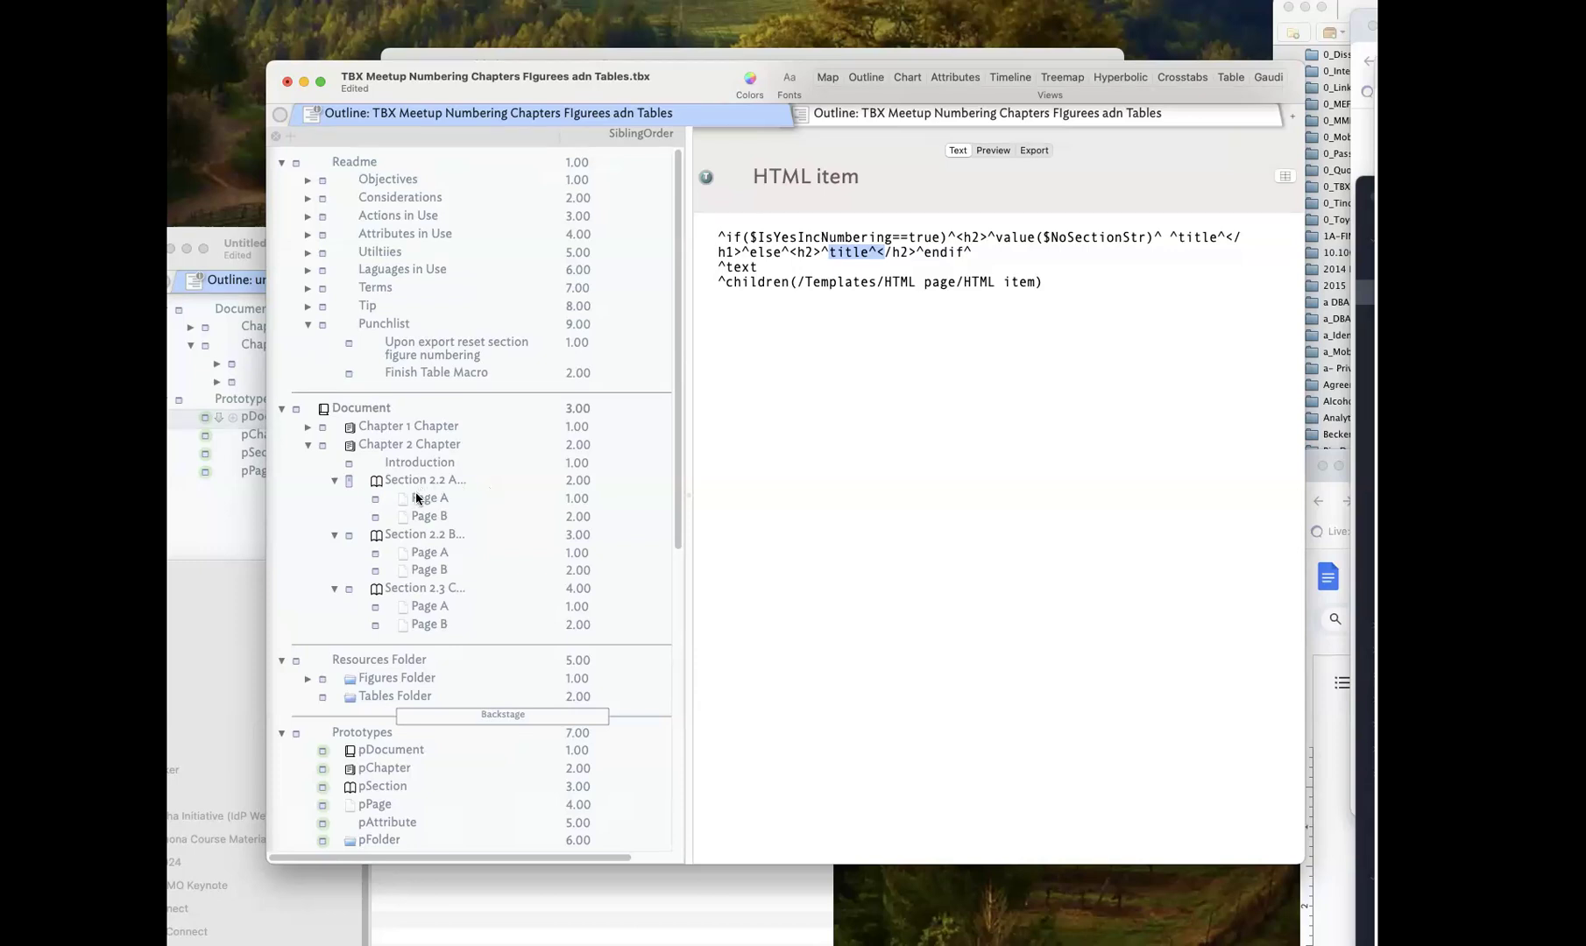
{"action": "left_click", "coordinate": [334, 483]}
{"action": "left_click", "coordinate": [334, 498]}
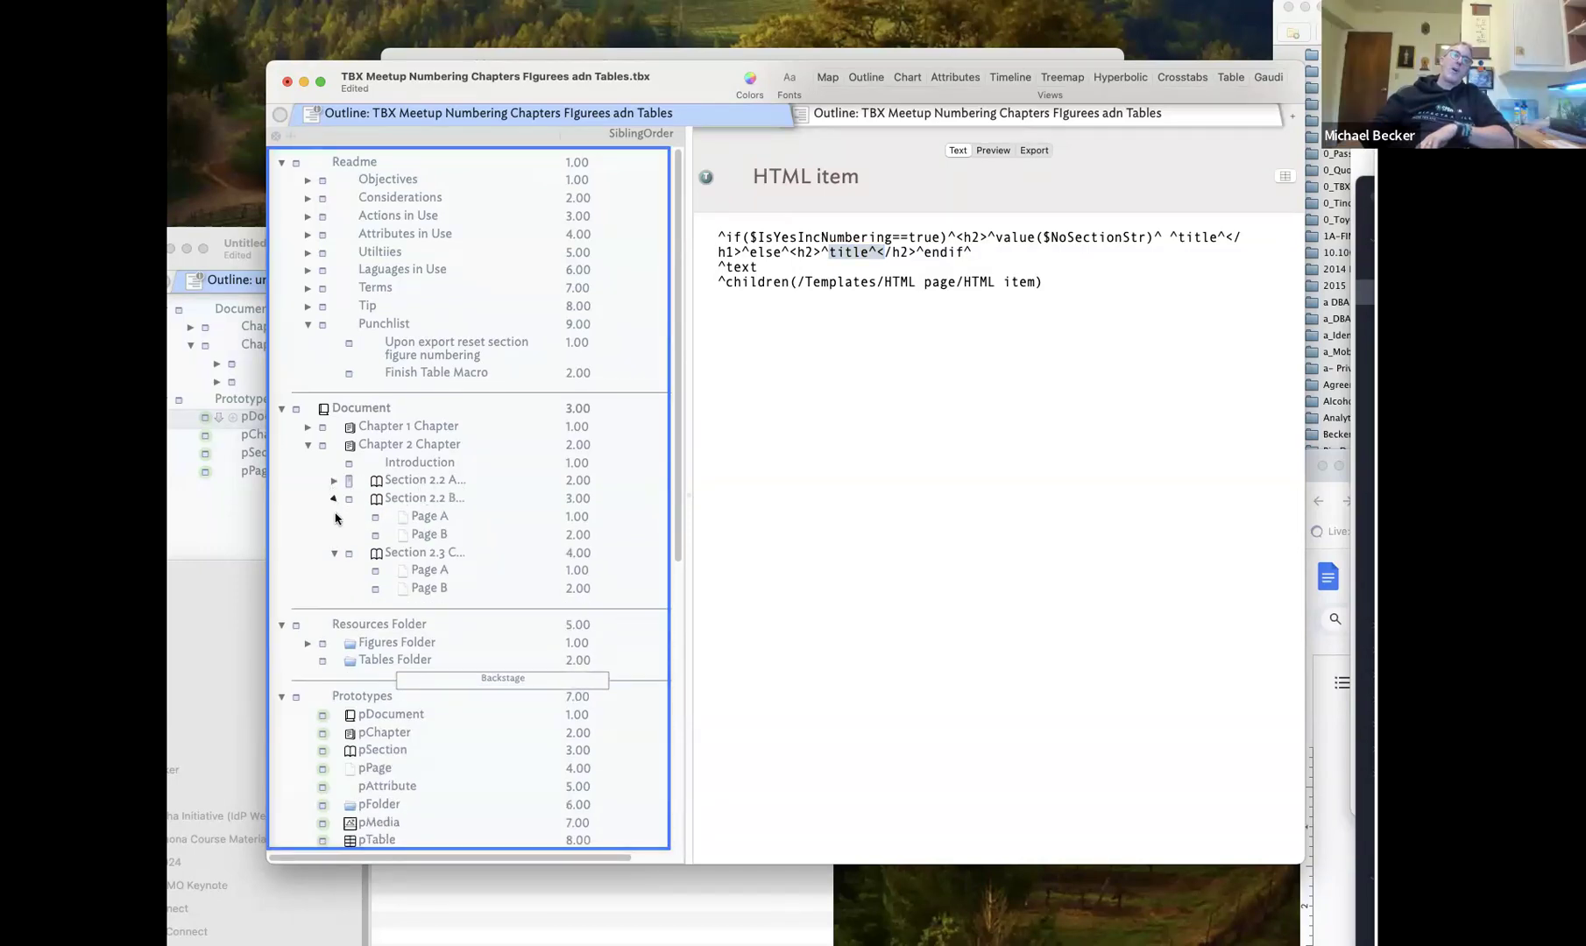
{"action": "left_click", "coordinate": [333, 517]}
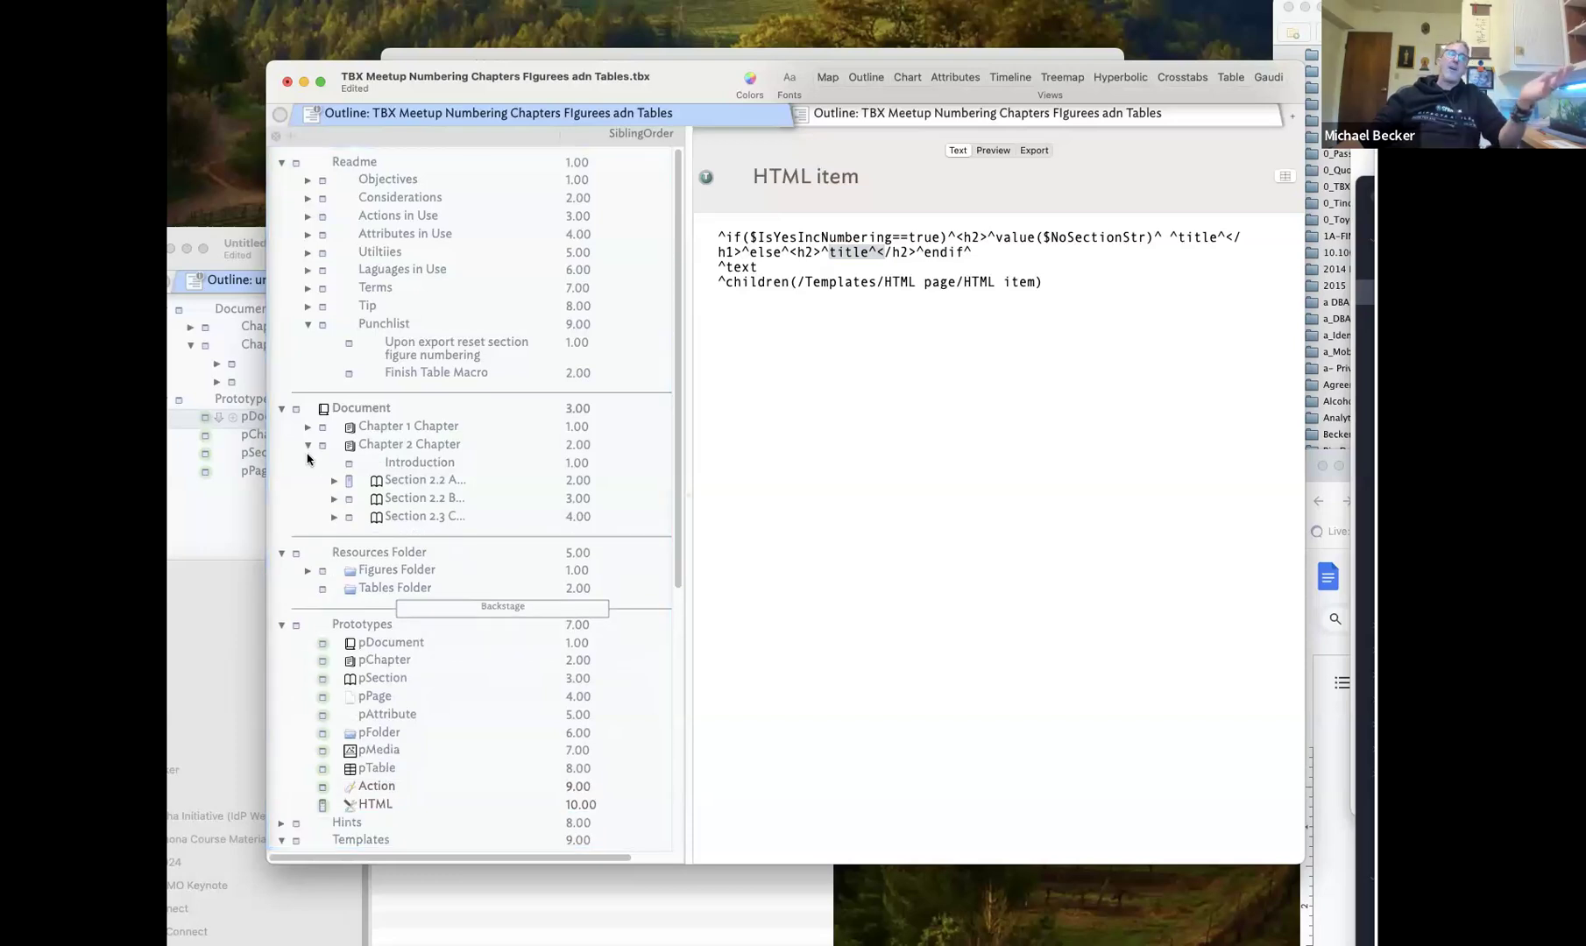
{"action": "left_click", "coordinate": [307, 444]}
{"action": "left_click", "coordinate": [307, 444]}
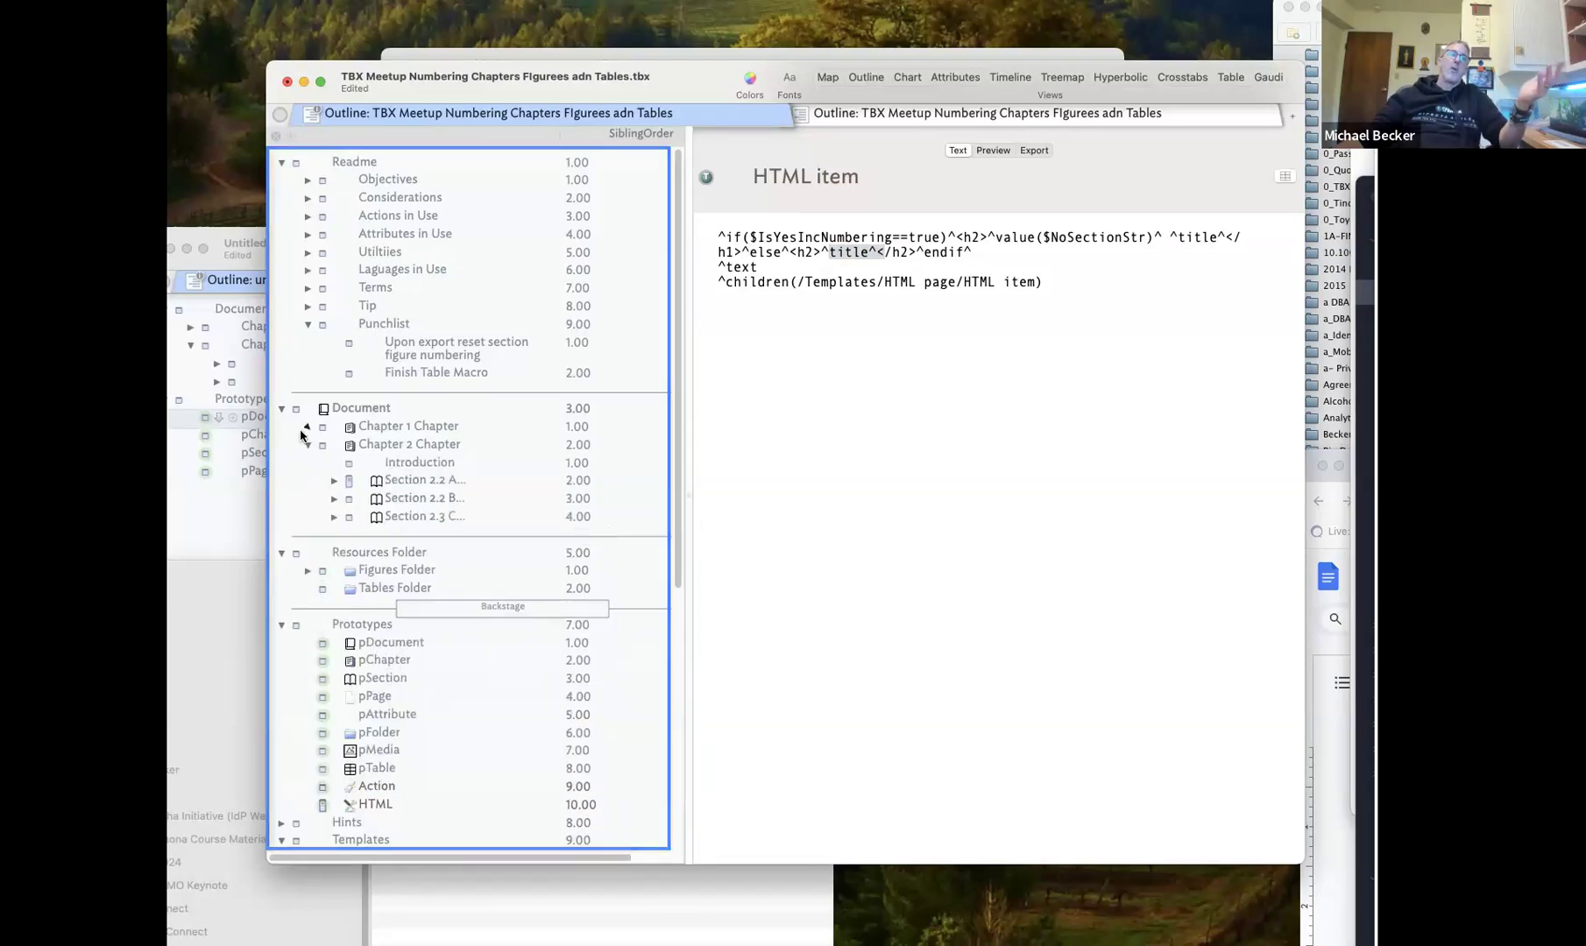
{"action": "left_click", "coordinate": [307, 426]}
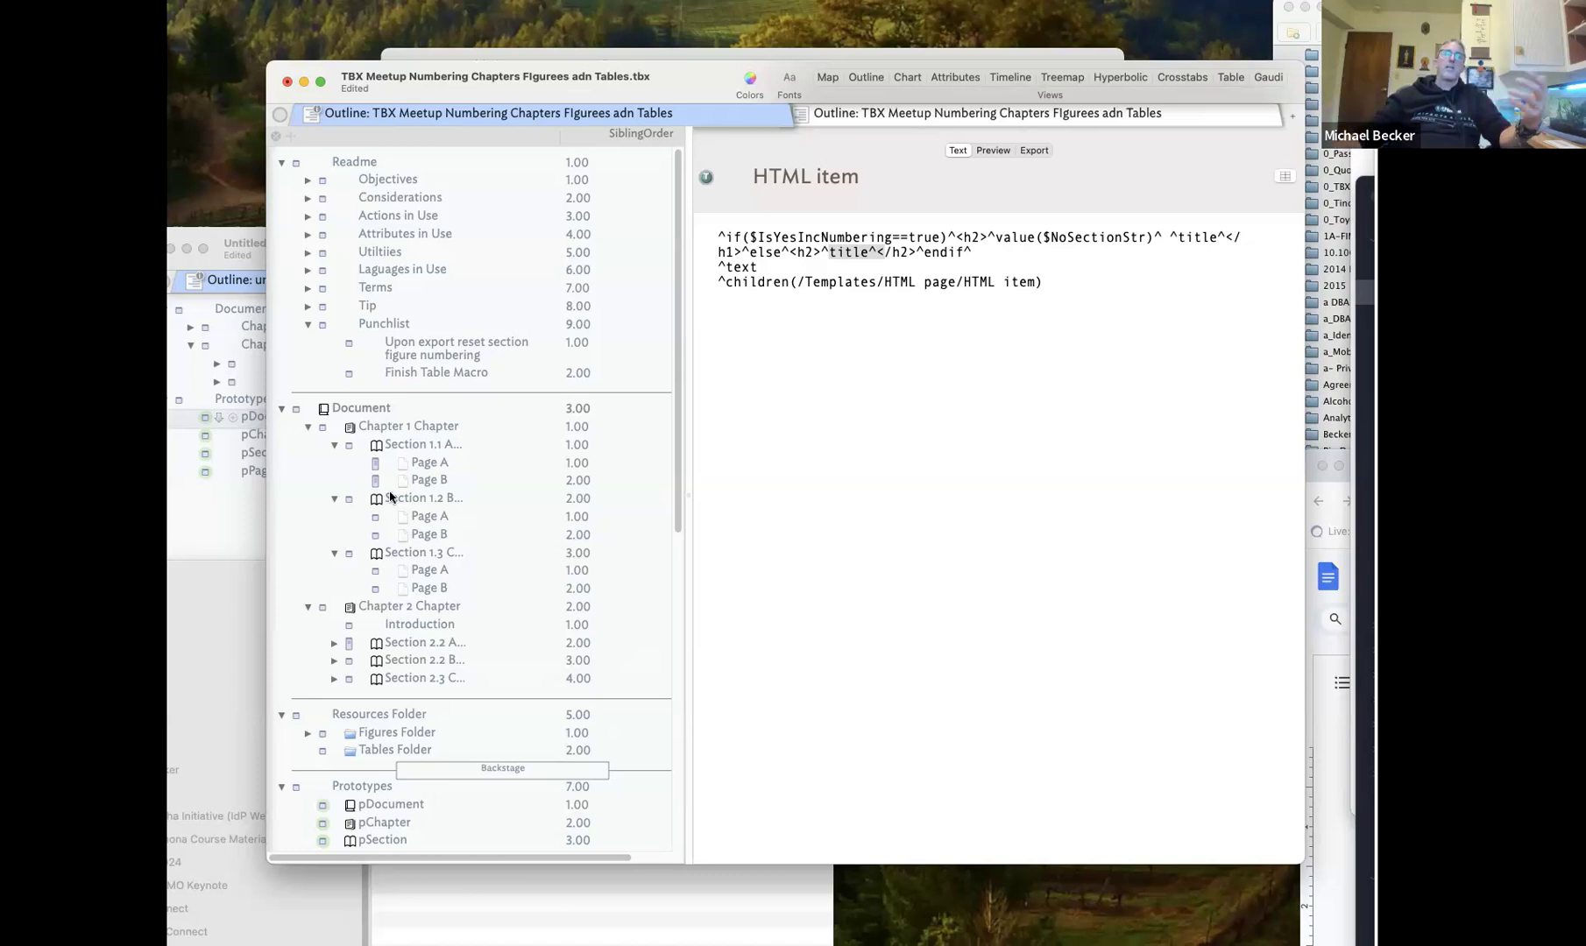
Move section B from Chapter 1 in front of Chapter 2's section A, and return it to its place between Chapter 1's sections A and C
{"action": "left_click", "coordinate": [412, 498]}
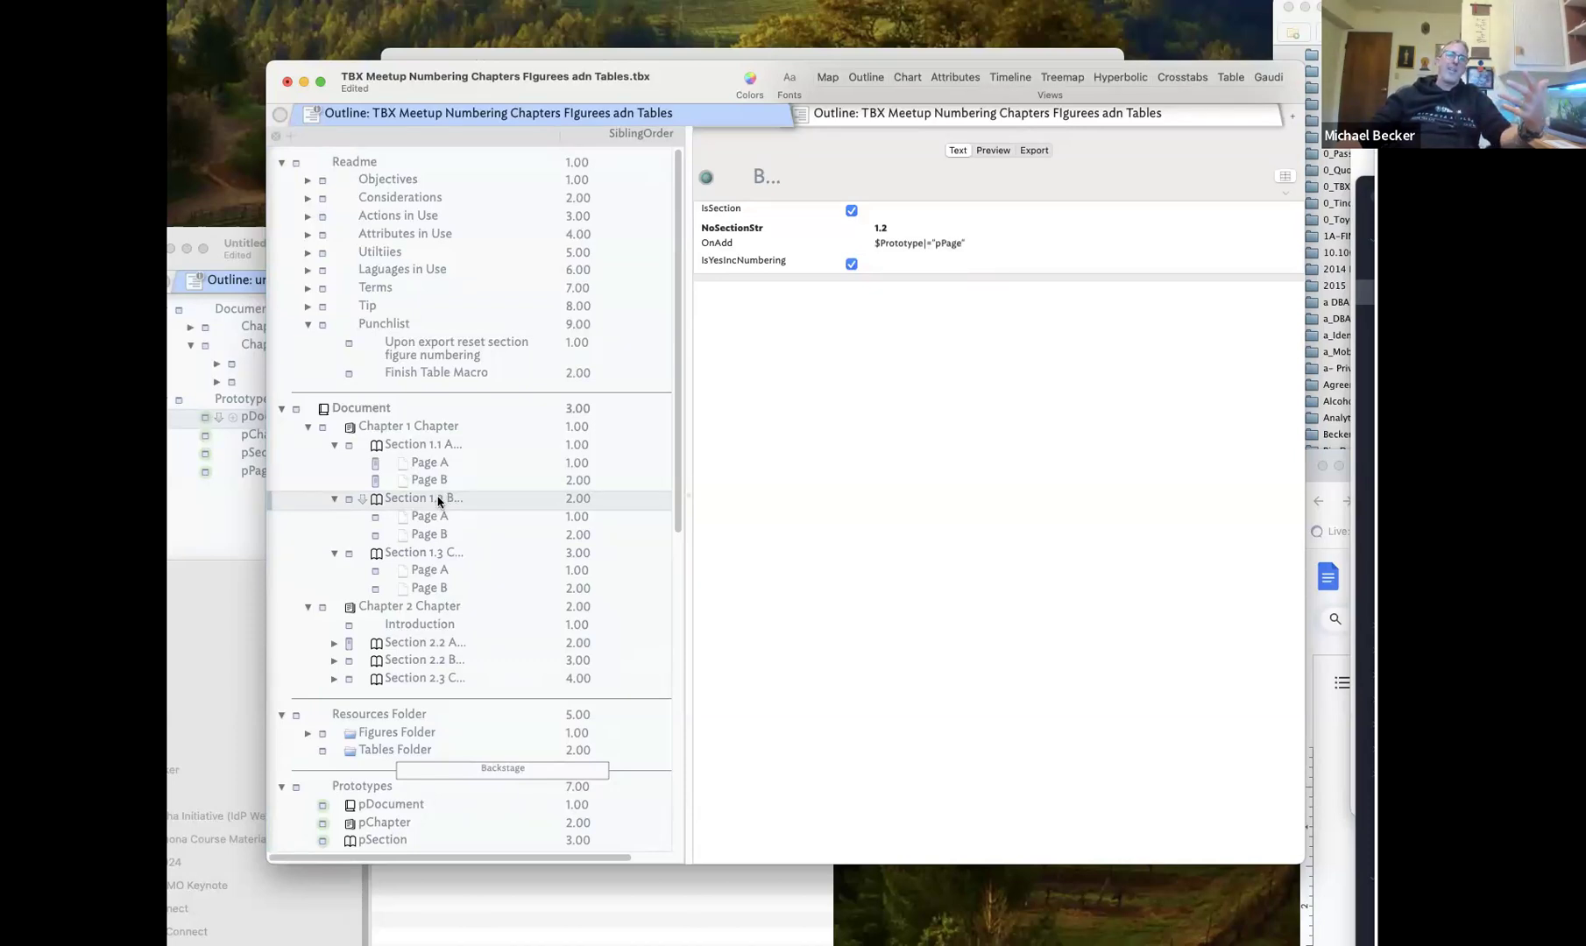
{"action": "left_click_drag", "start_coordinate": [435, 504], "coordinate": [386, 642]}
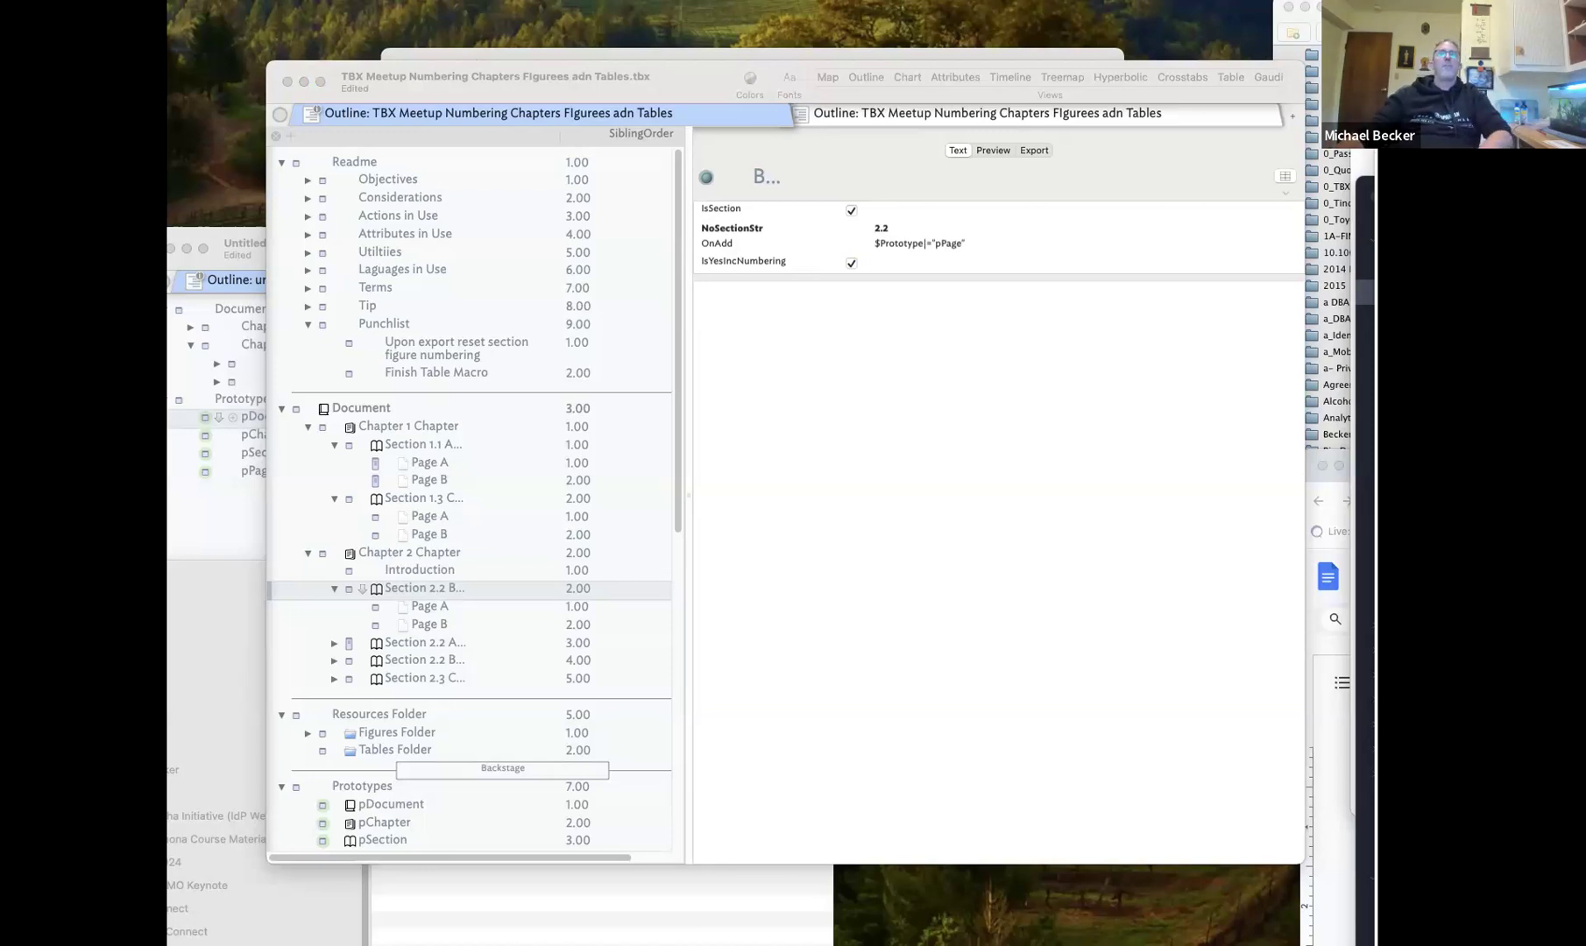
{"action": "left_click_drag", "start_coordinate": [407, 594], "coordinate": [436, 514]}
{"action": "left_click", "coordinate": [429, 530]}
{"action": "left_click", "coordinate": [428, 502]}
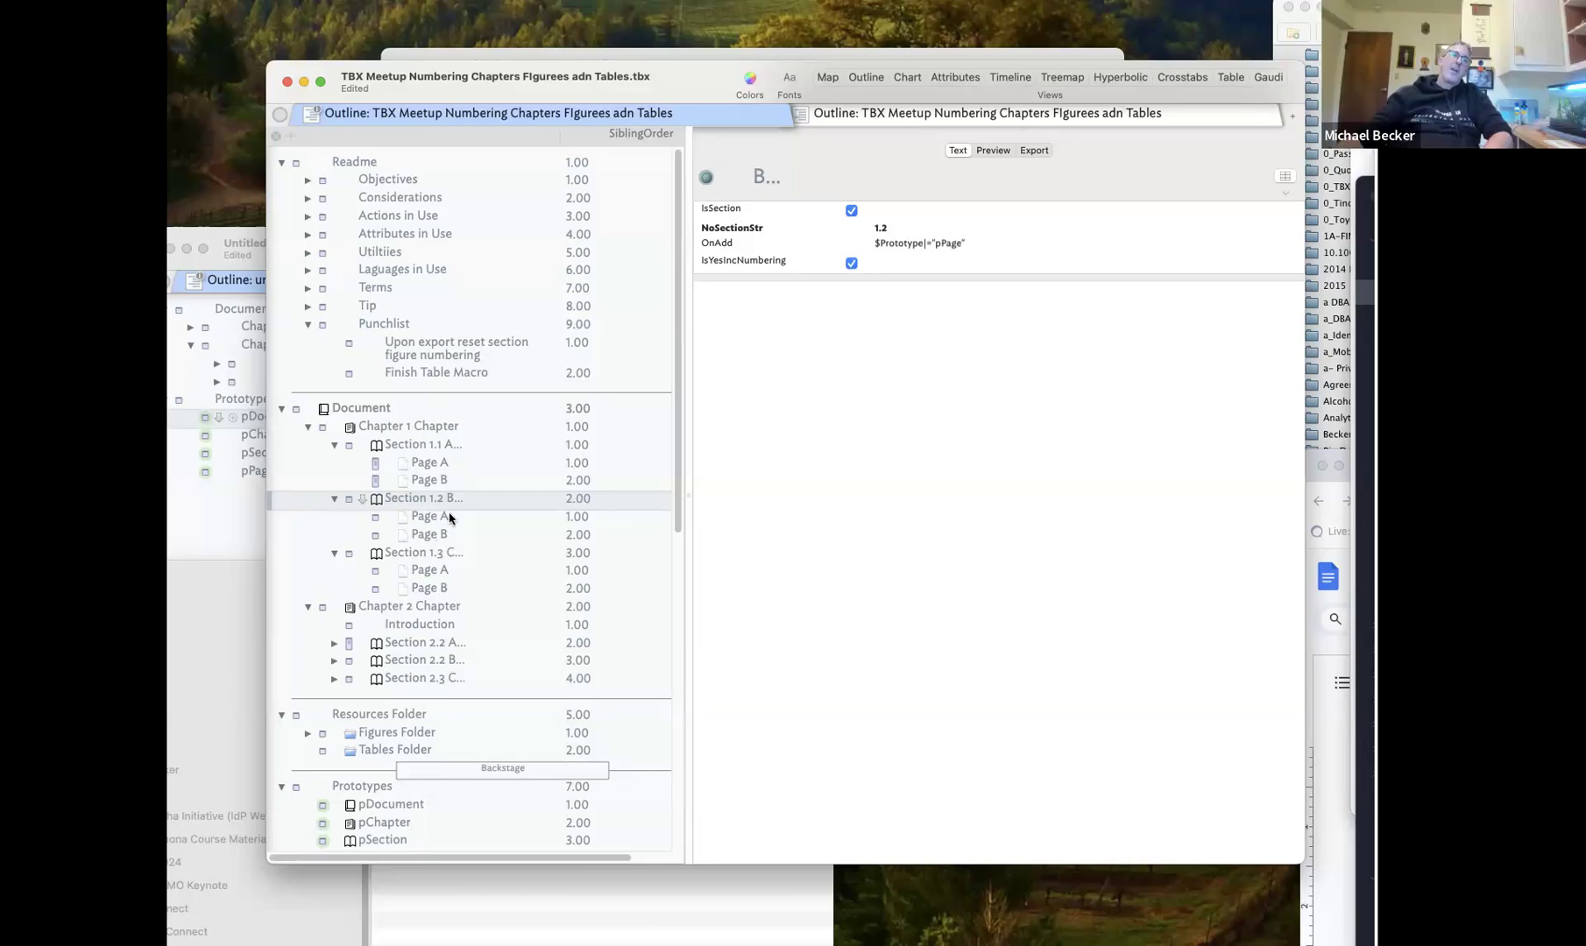
Compare the attributes of sections A and B in Chapter 1, and view the text of section A's Page A
{"action": "left_click", "coordinate": [778, 176]}
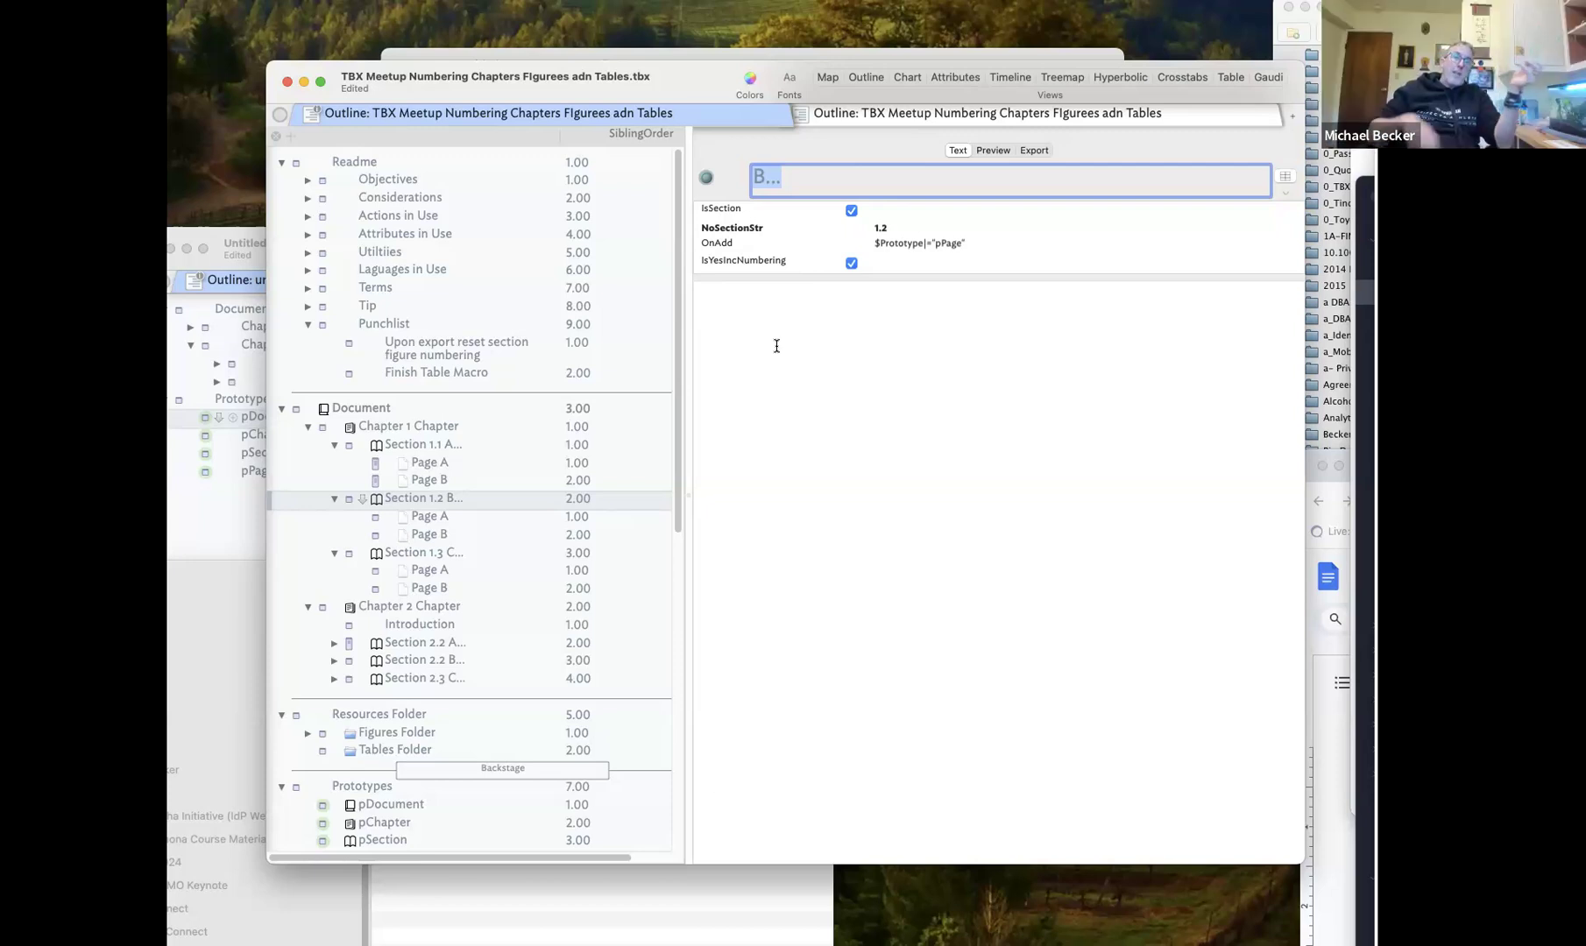
{"action": "left_click", "coordinate": [403, 451]}
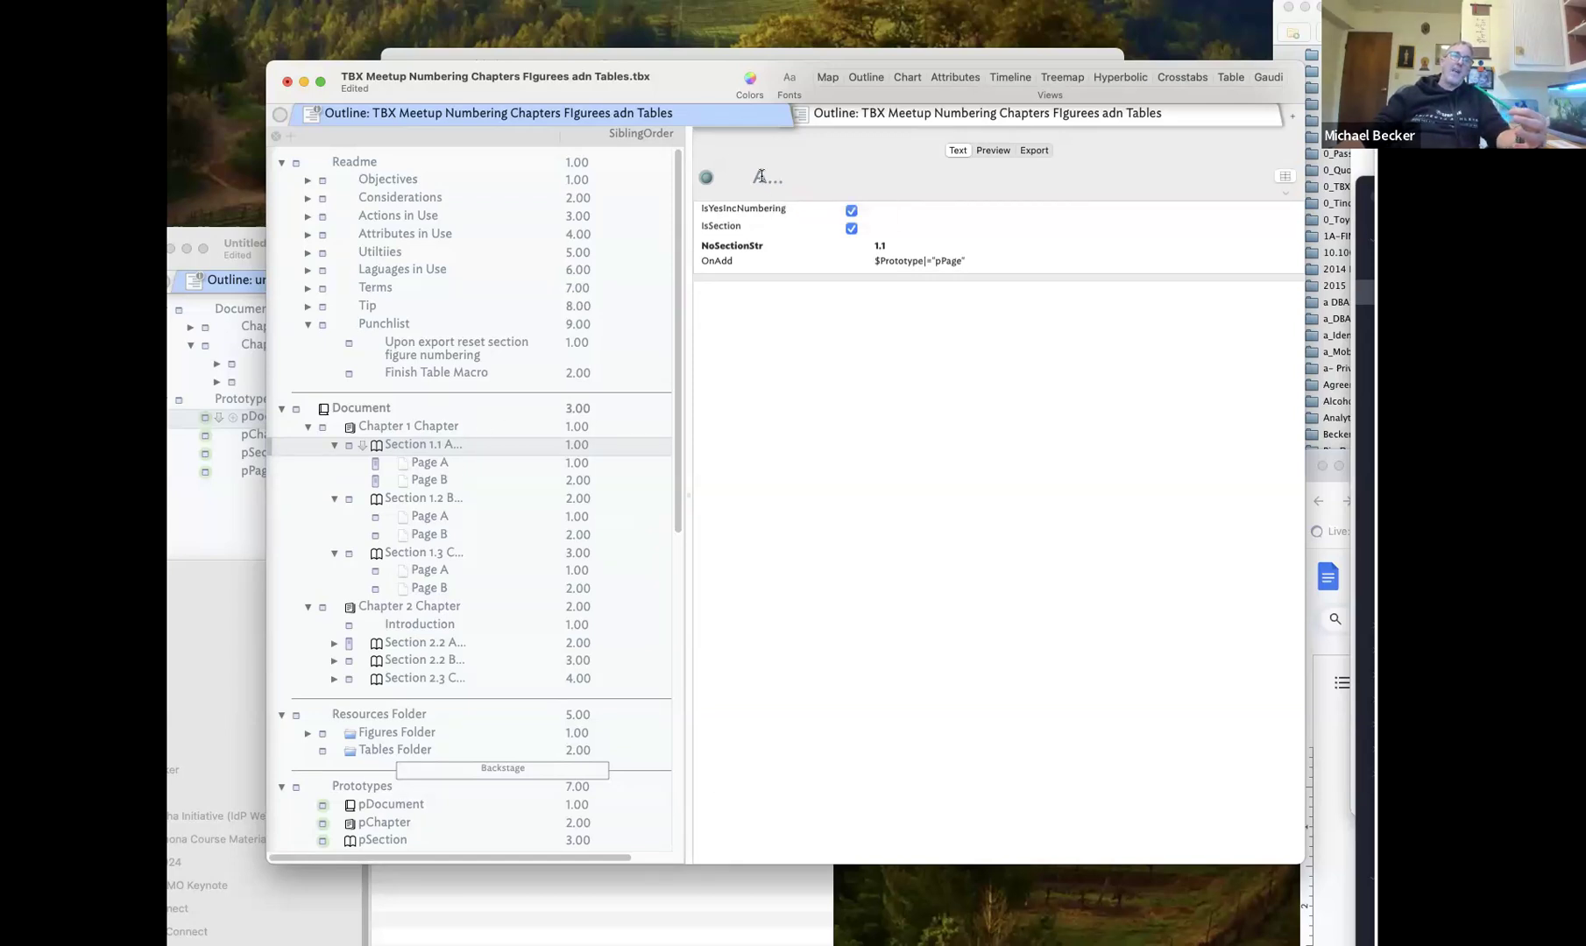
{"action": "left_click", "coordinate": [441, 502]}
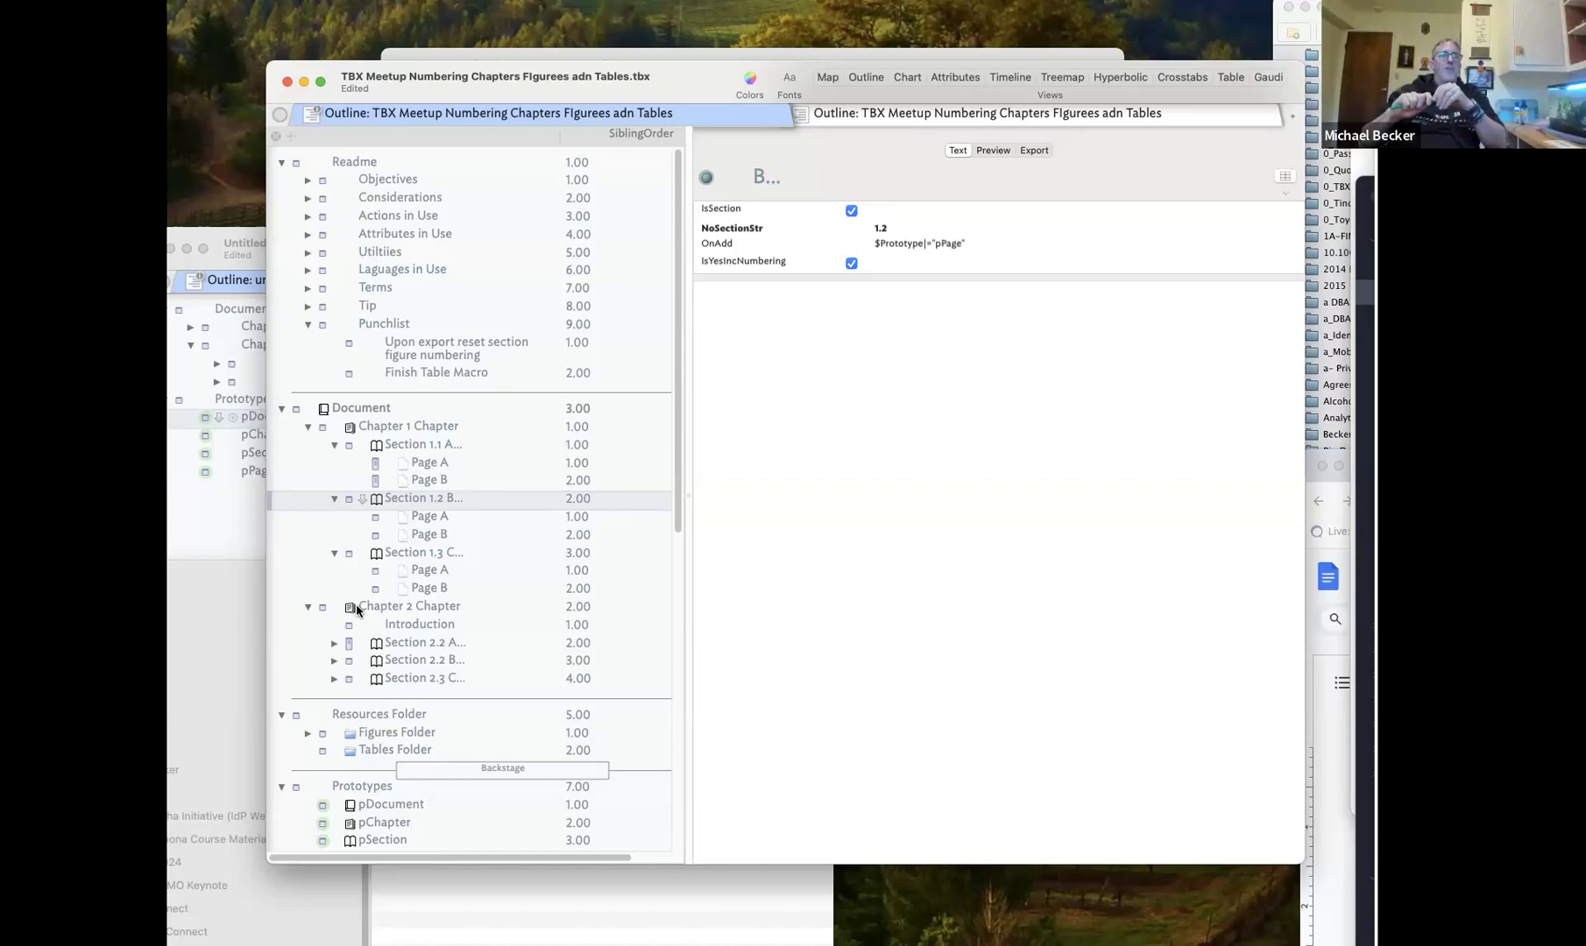
{"action": "left_click", "coordinate": [422, 465]}
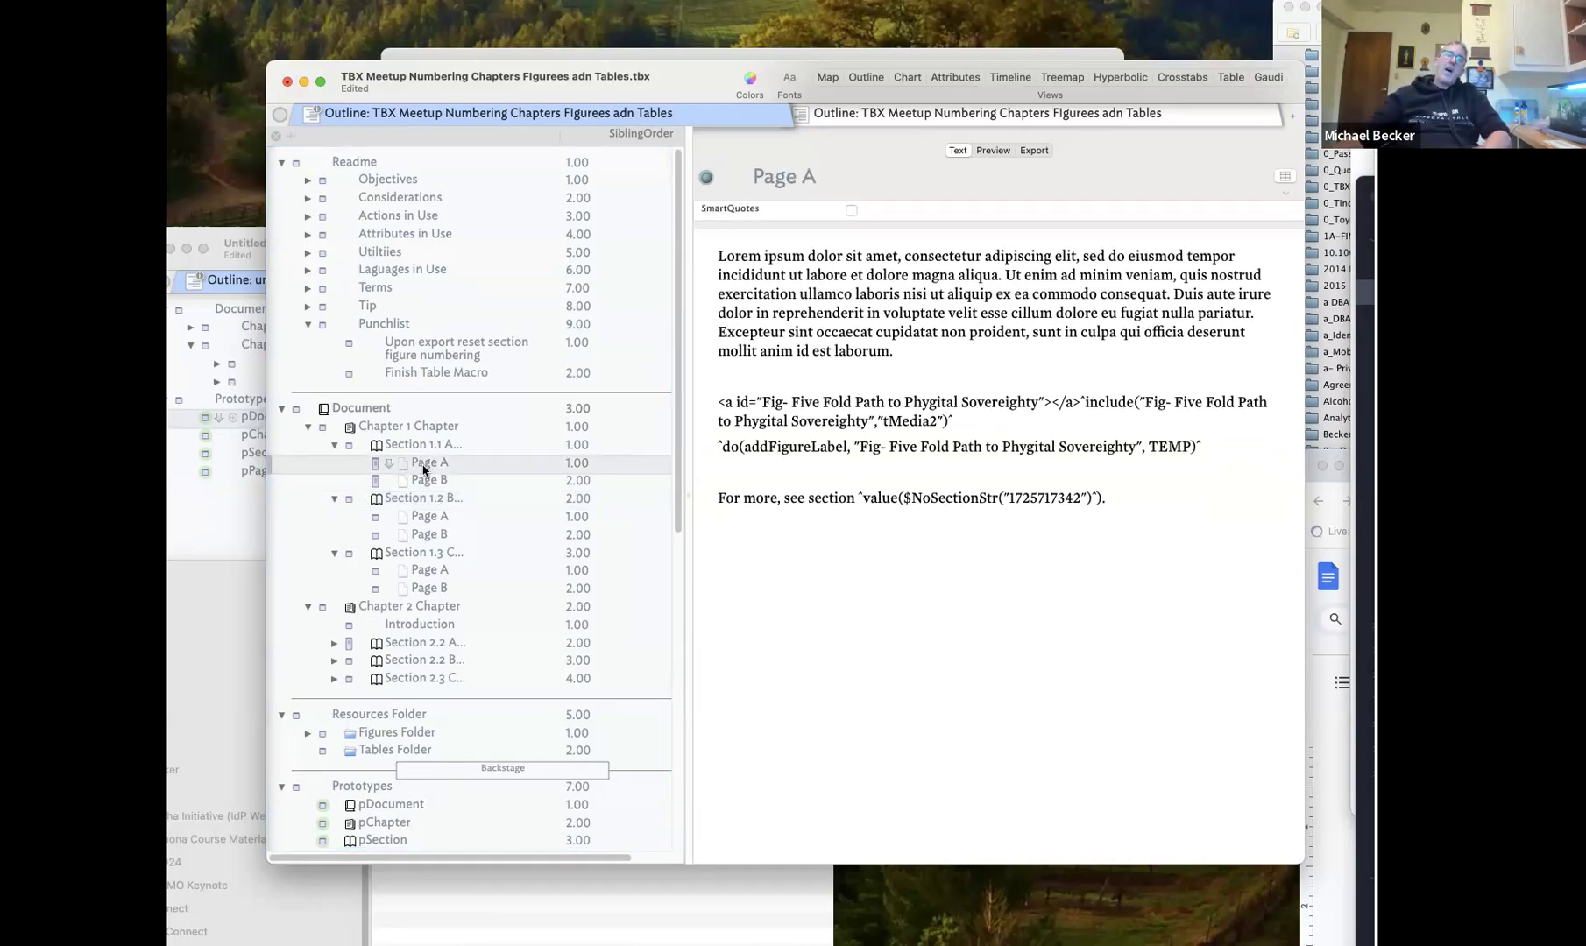
Expand the Figures Folder under Resources Folder and examine the media attributes of the Five Fold Path to Phygital Sovereighty figure
{"action": "scroll", "coordinate": [631, 552], "scroll_direction": "down", "scroll_amount": 10}
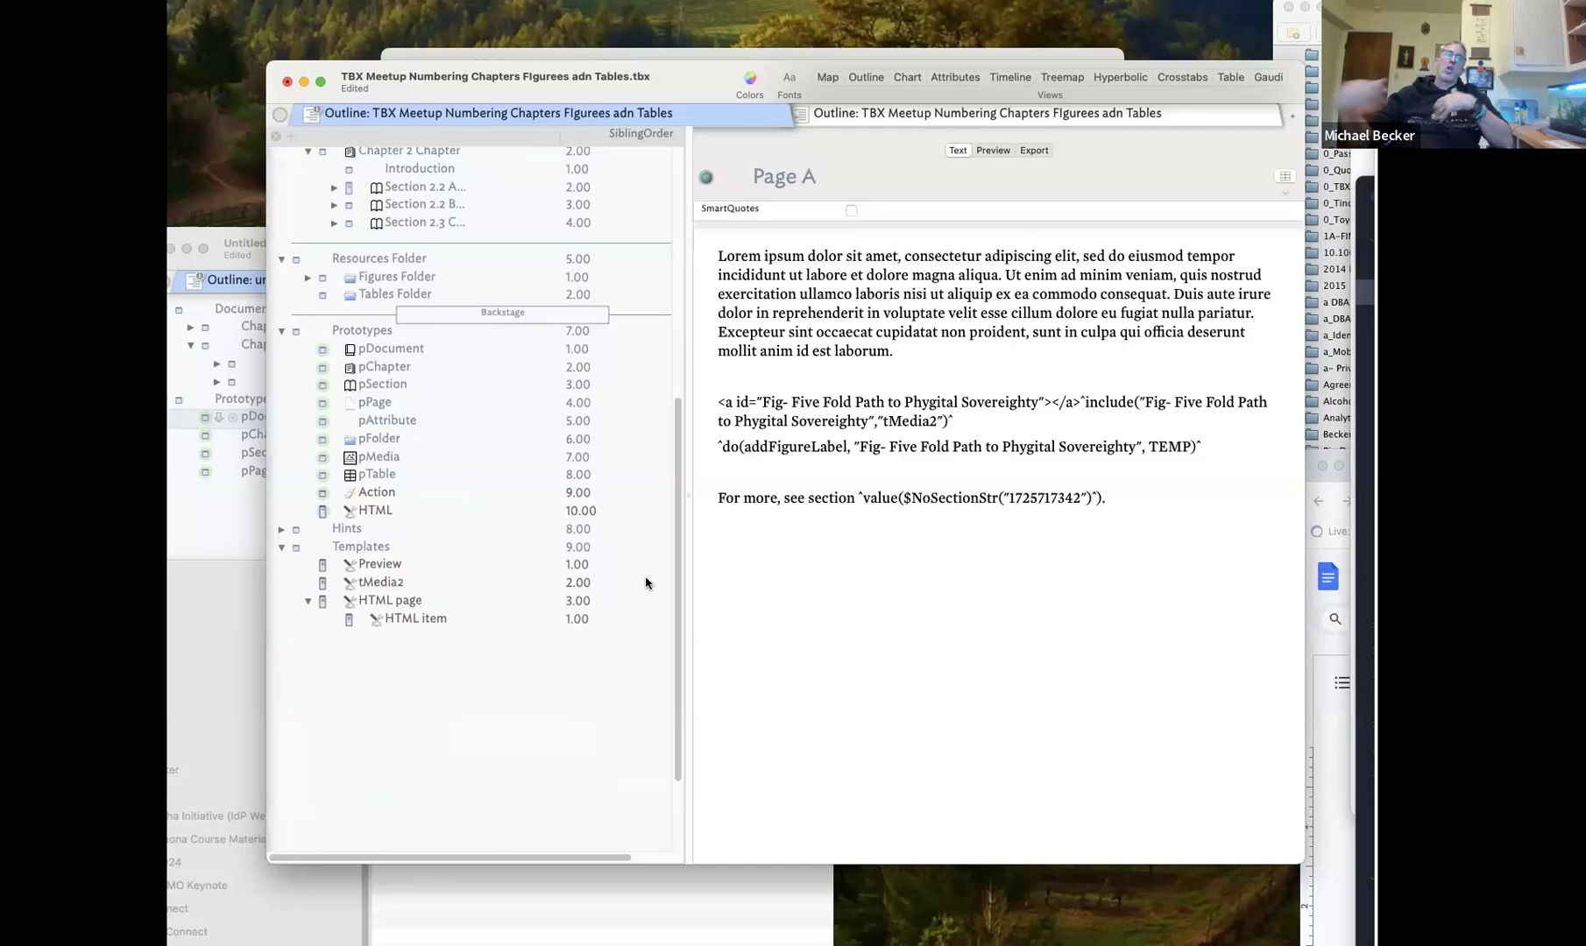
{"action": "scroll", "coordinate": [618, 578], "scroll_direction": "up", "scroll_amount": 1}
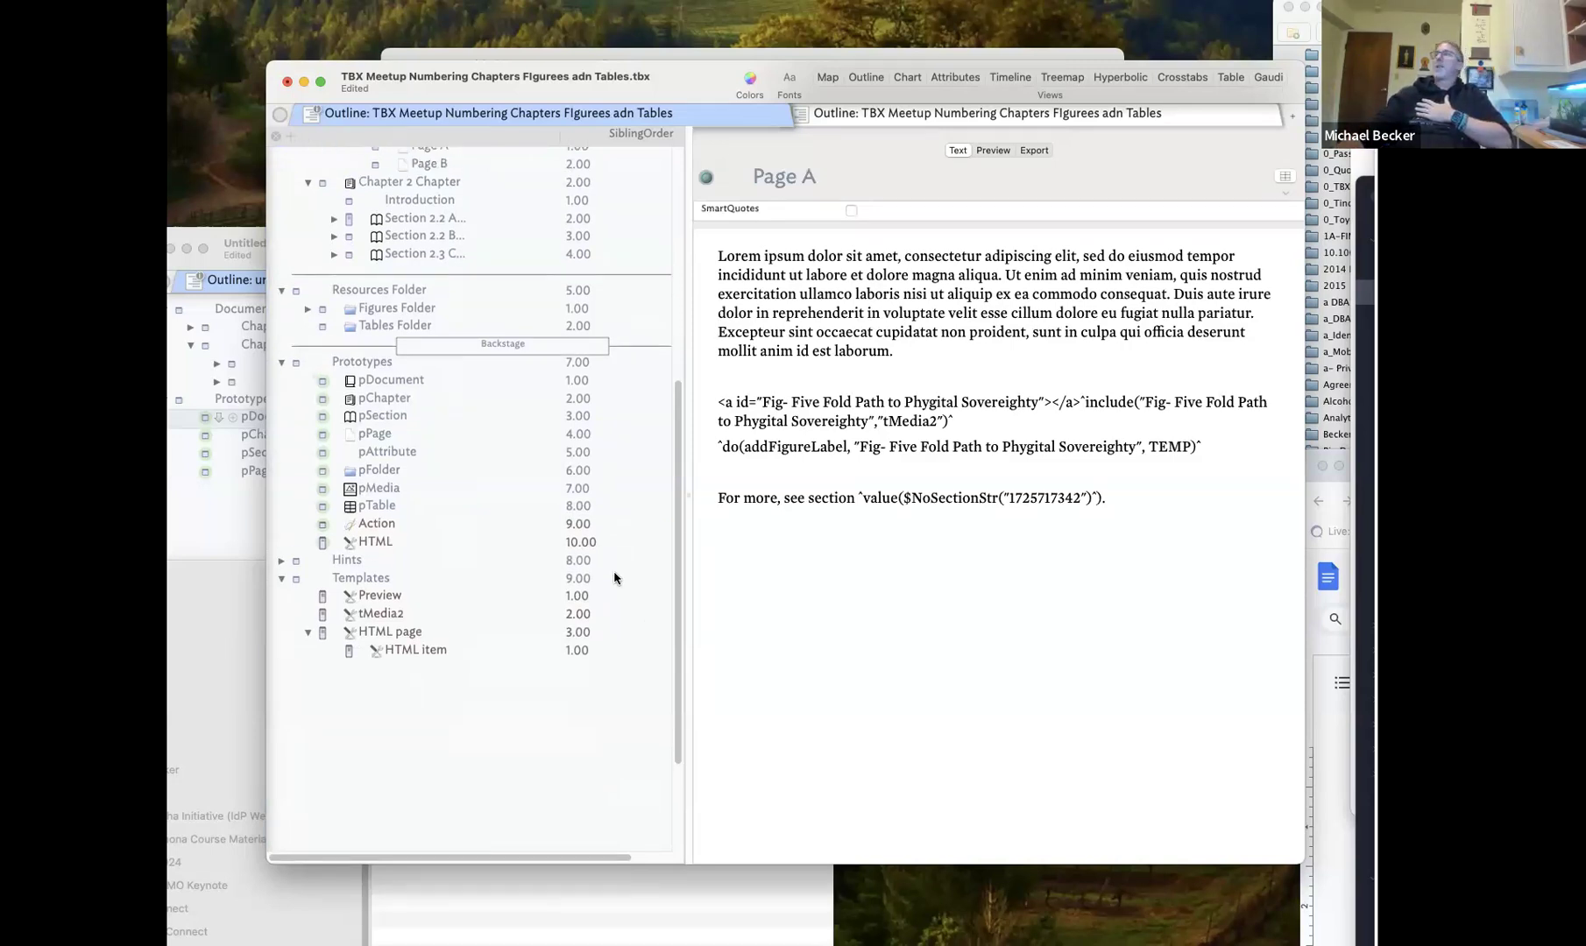
{"action": "scroll", "coordinate": [550, 484], "scroll_direction": "up", "scroll_amount": 6}
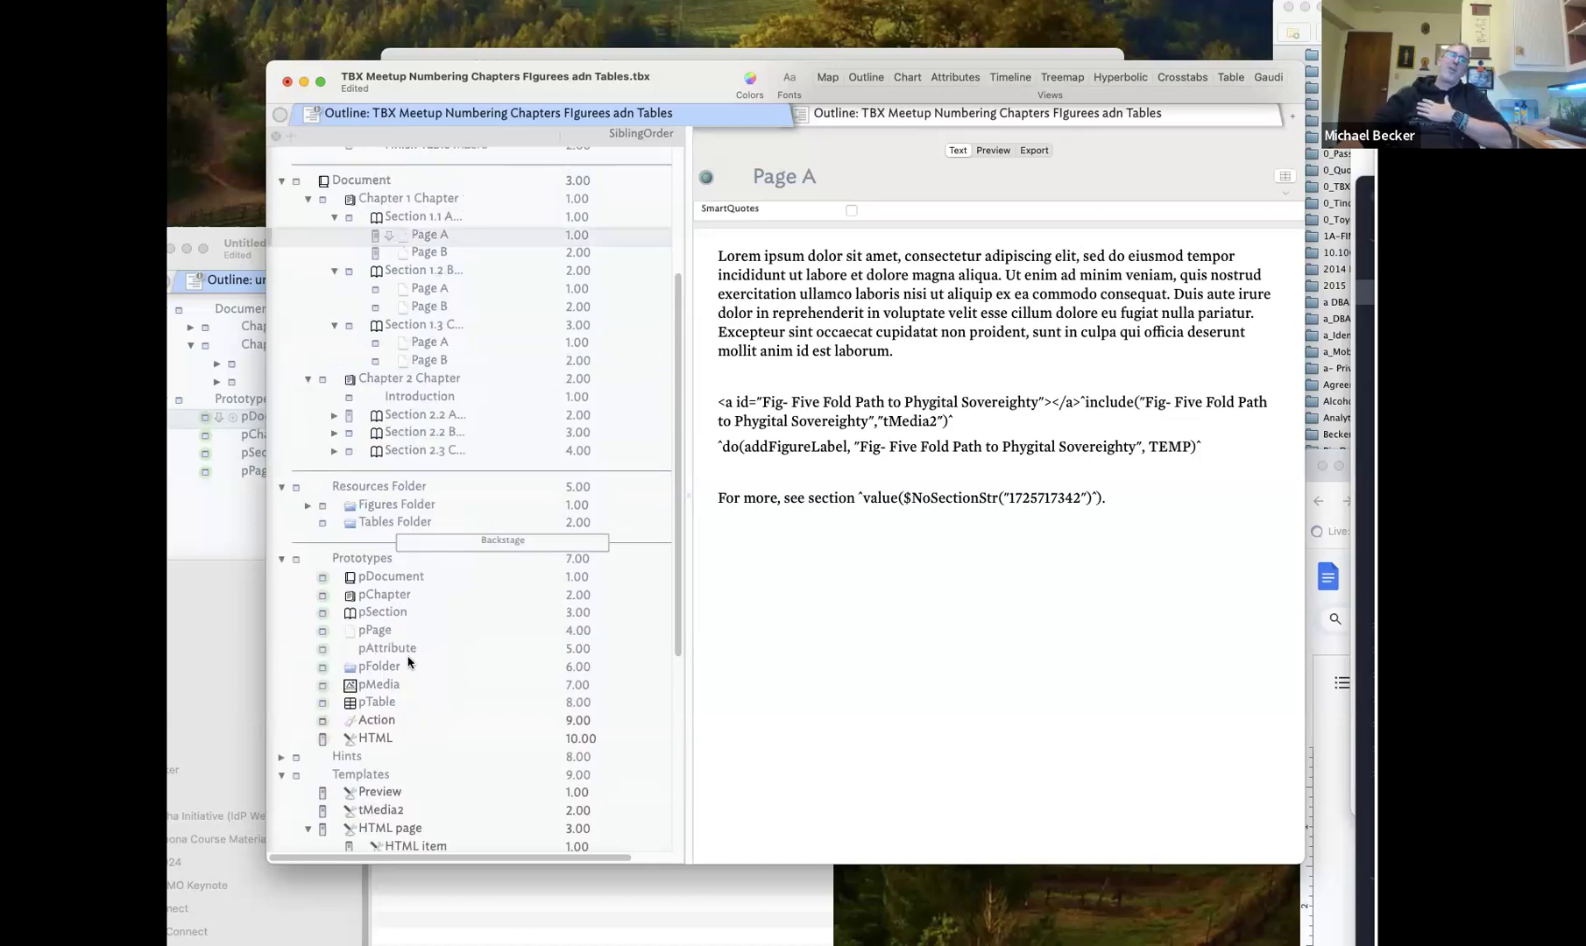
{"action": "left_click", "coordinate": [389, 701]}
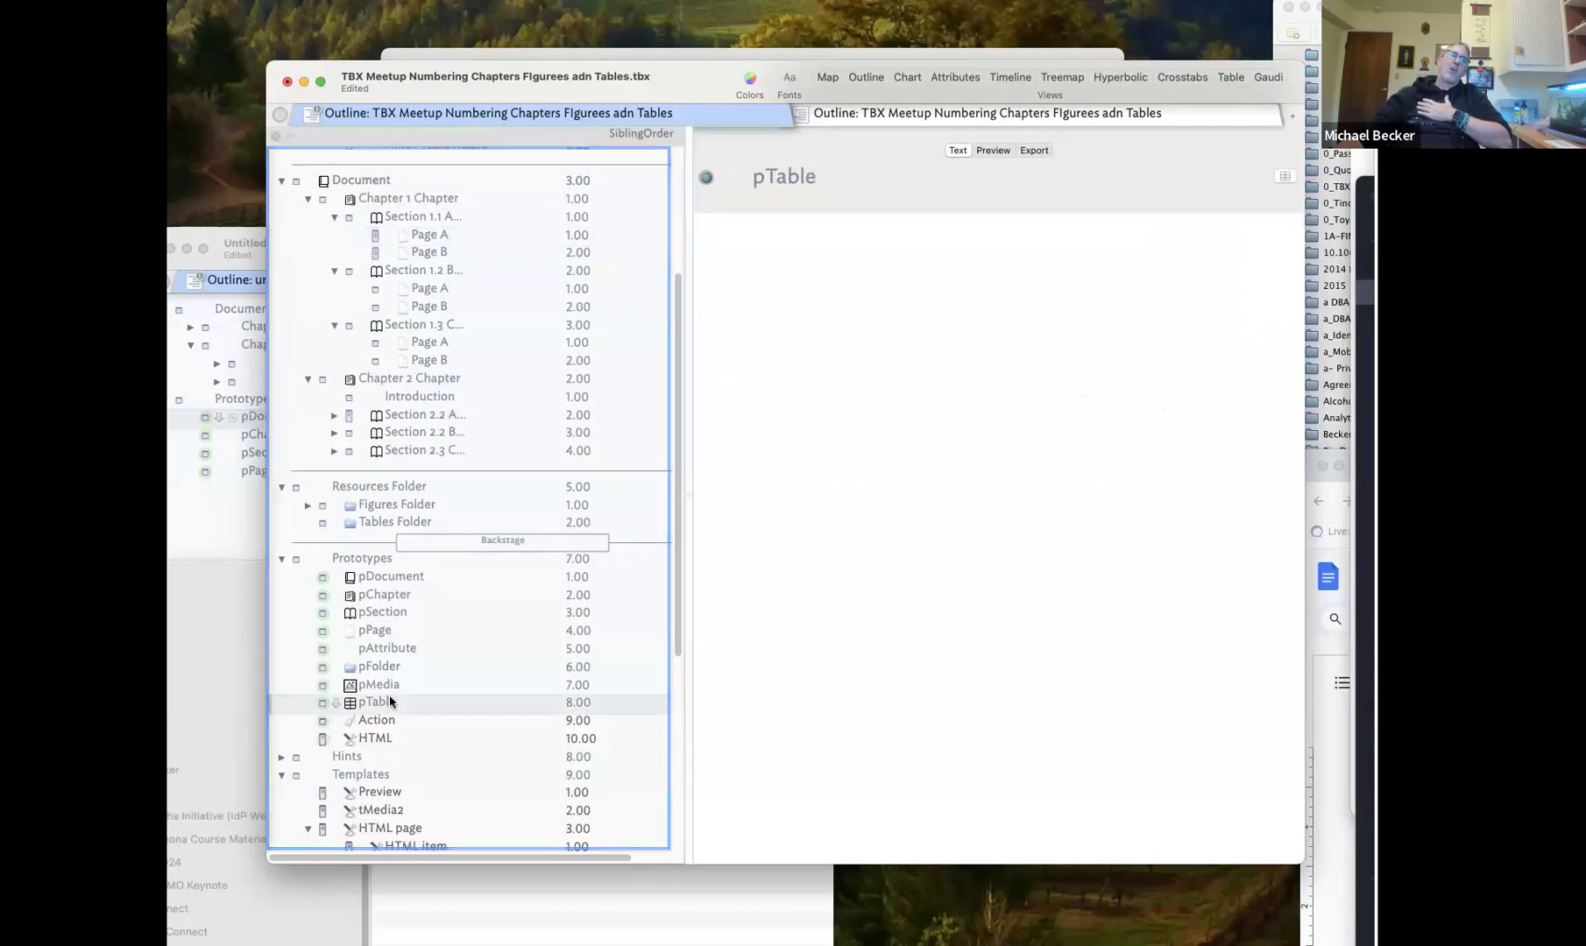
{"action": "left_click", "coordinate": [425, 508]}
{"action": "left_click", "coordinate": [307, 506]}
{"action": "left_click", "coordinate": [410, 530]}
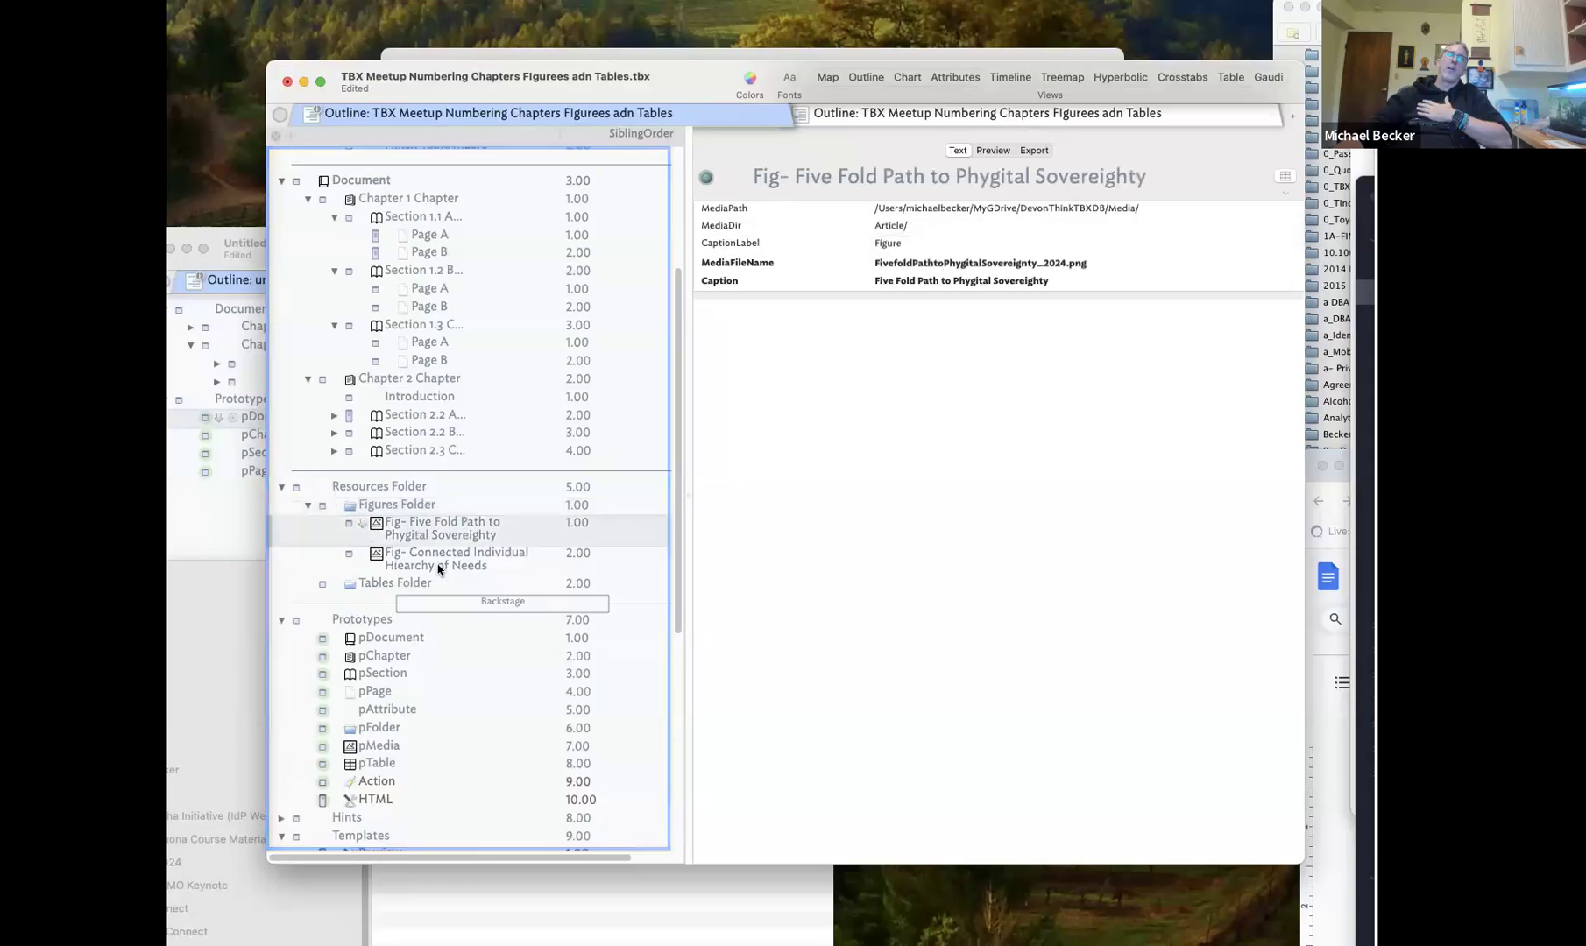
{"action": "key", "text": "Down"}
{"action": "key", "text": "Up"}
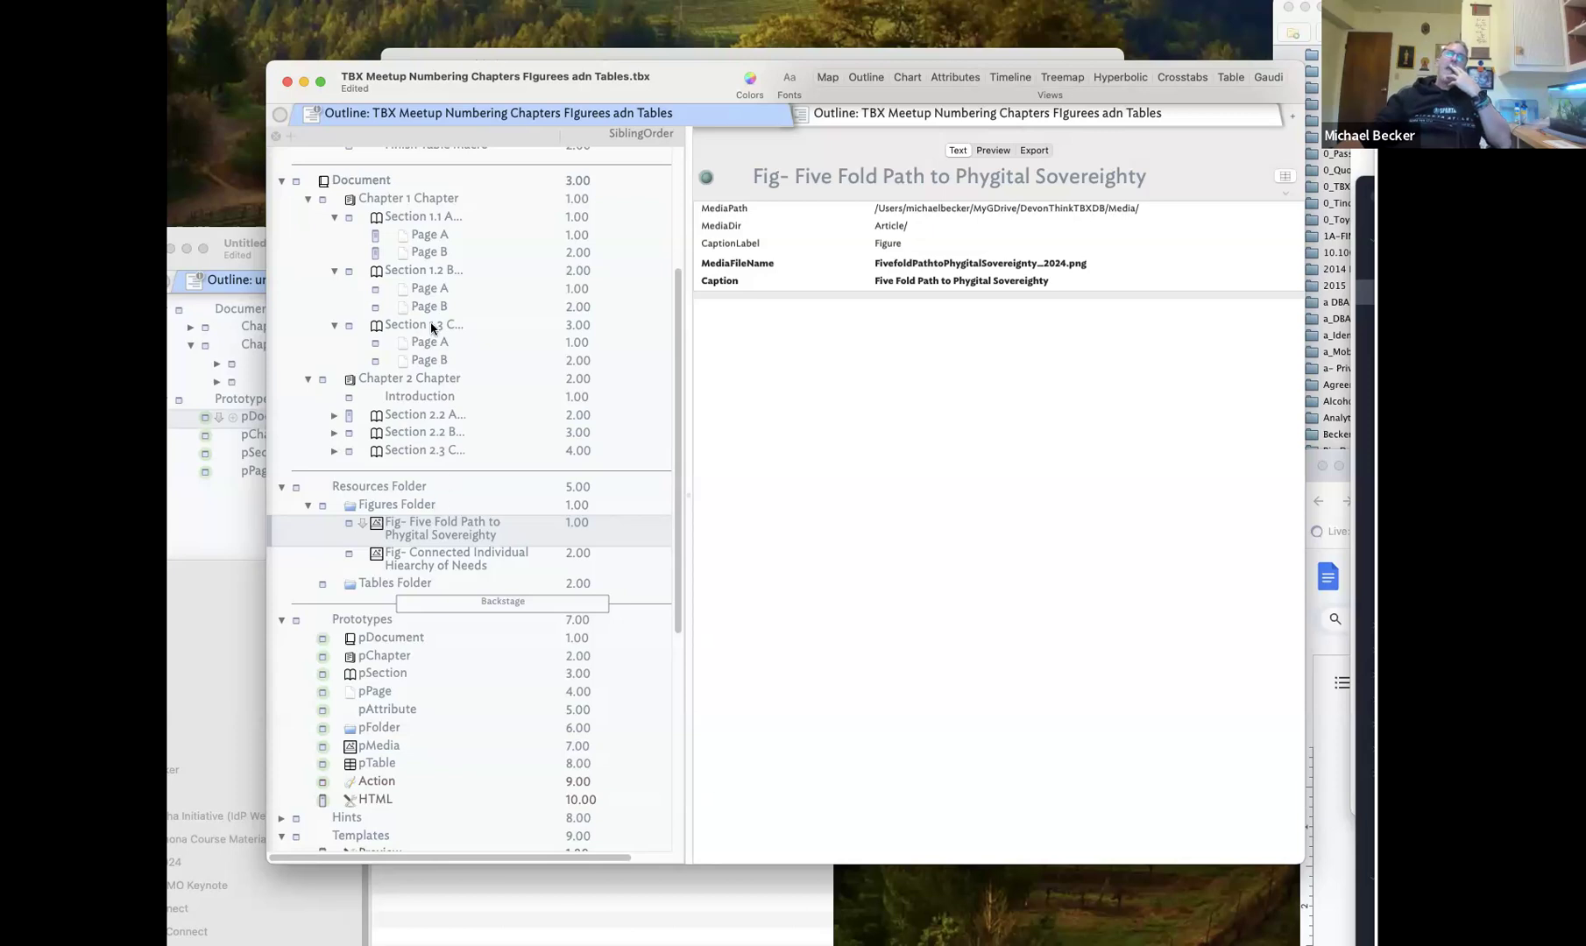
View Page B of section 1.1 and the tMedia2 template, highlighting the template's img source and its width="400" code
{"action": "left_click", "coordinate": [430, 251]}
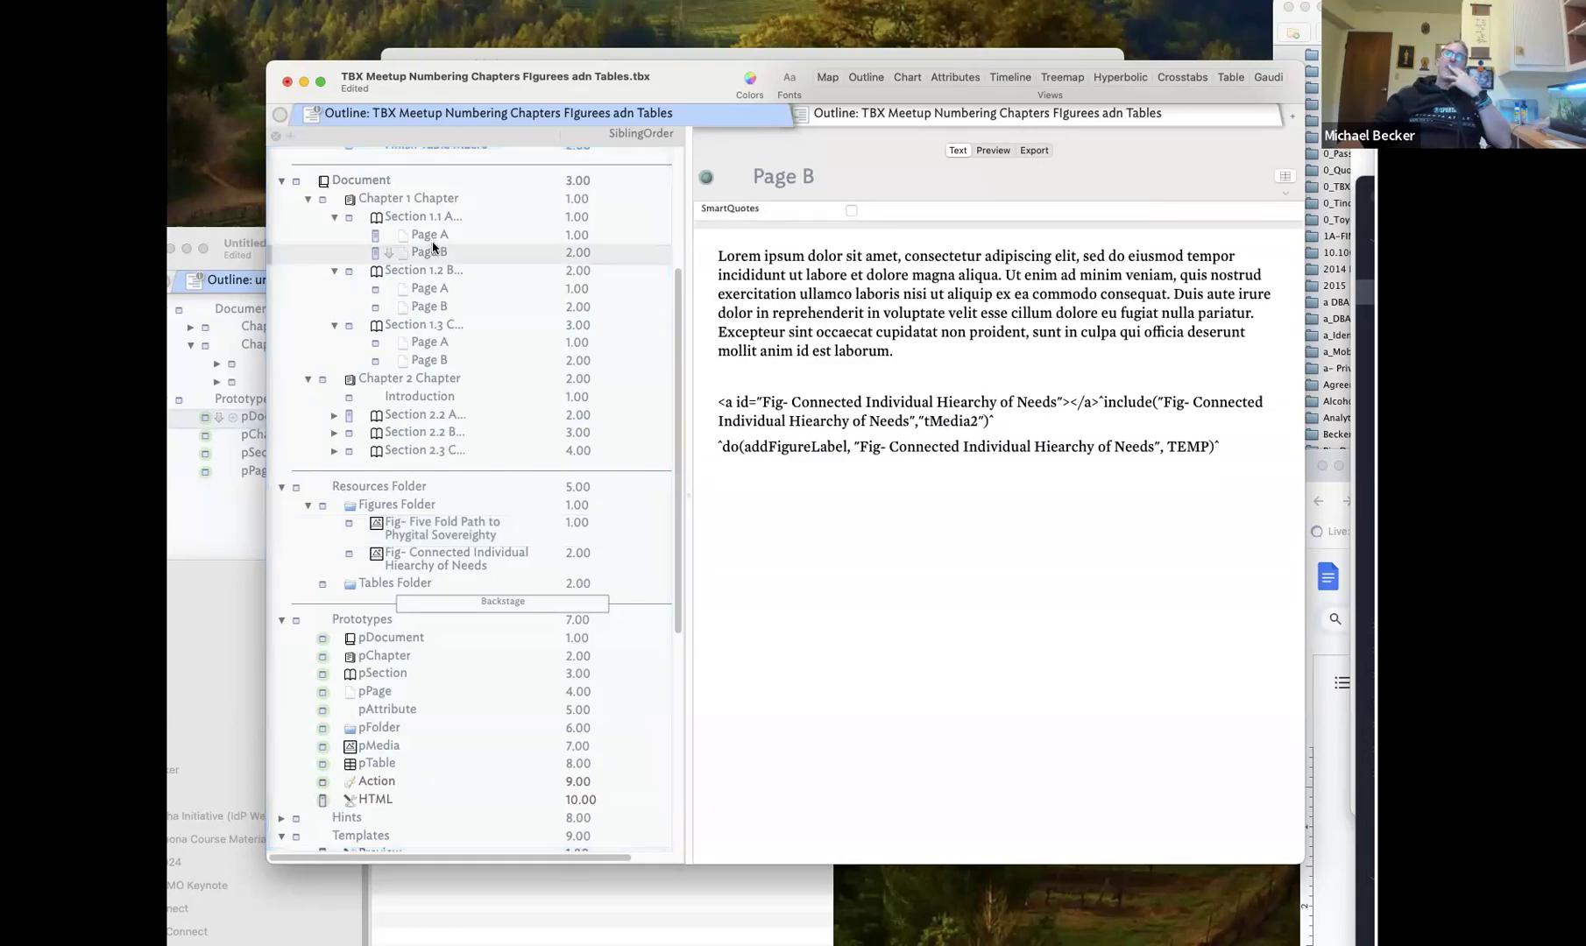
{"action": "left_click_drag", "start_coordinate": [672, 91], "coordinate": [629, 136]}
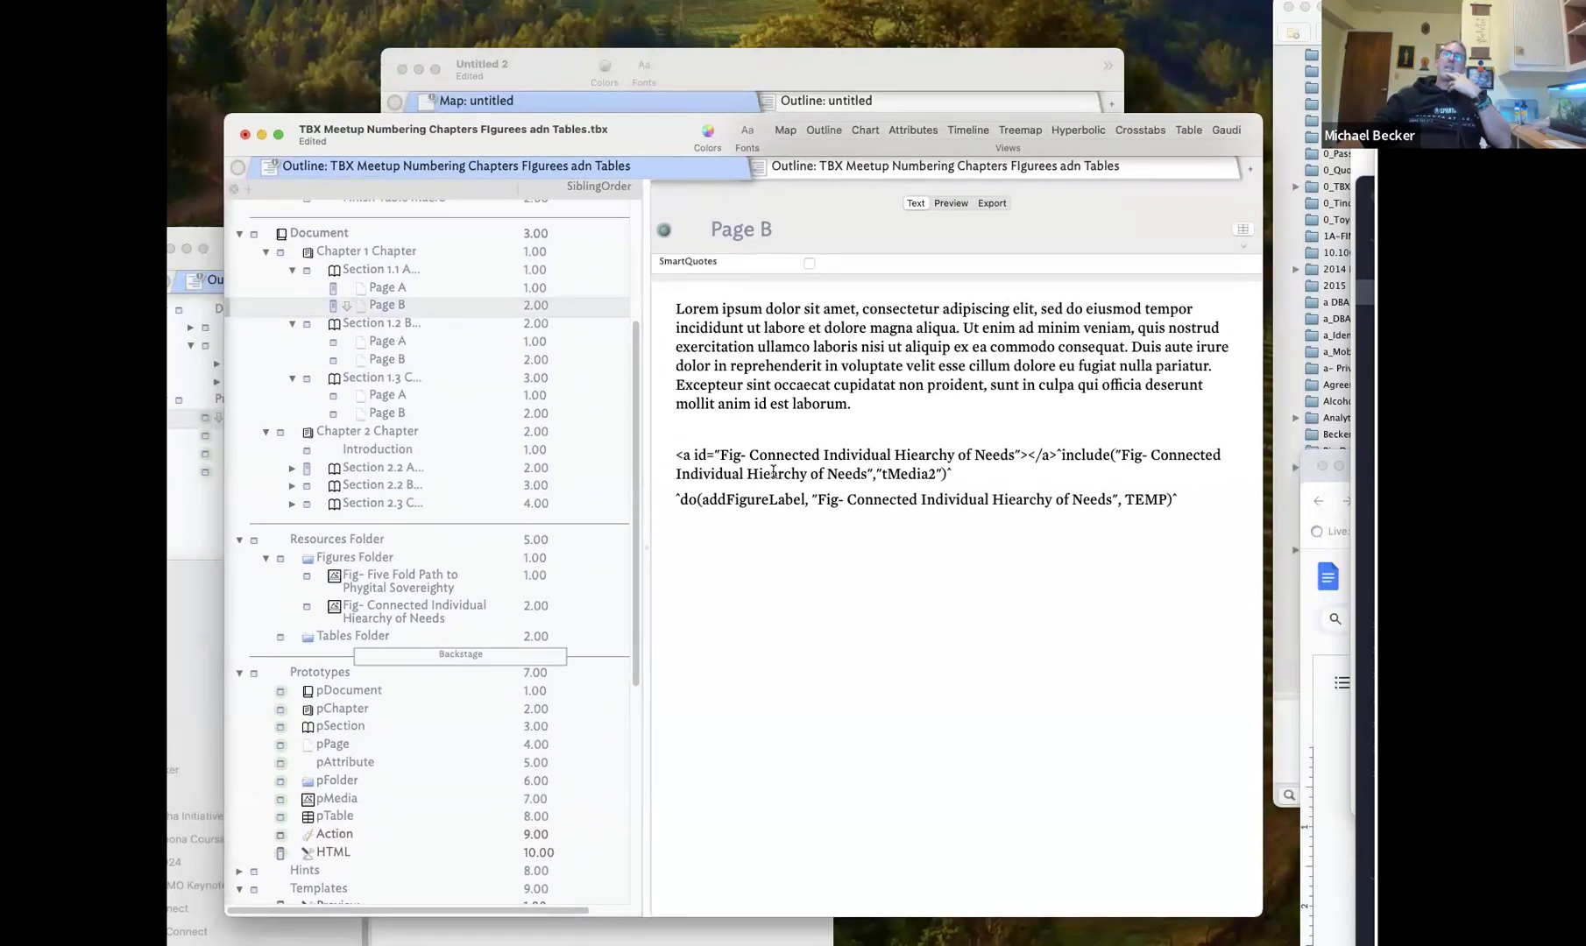
{"action": "scroll", "coordinate": [342, 625], "scroll_direction": "down", "scroll_amount": 8}
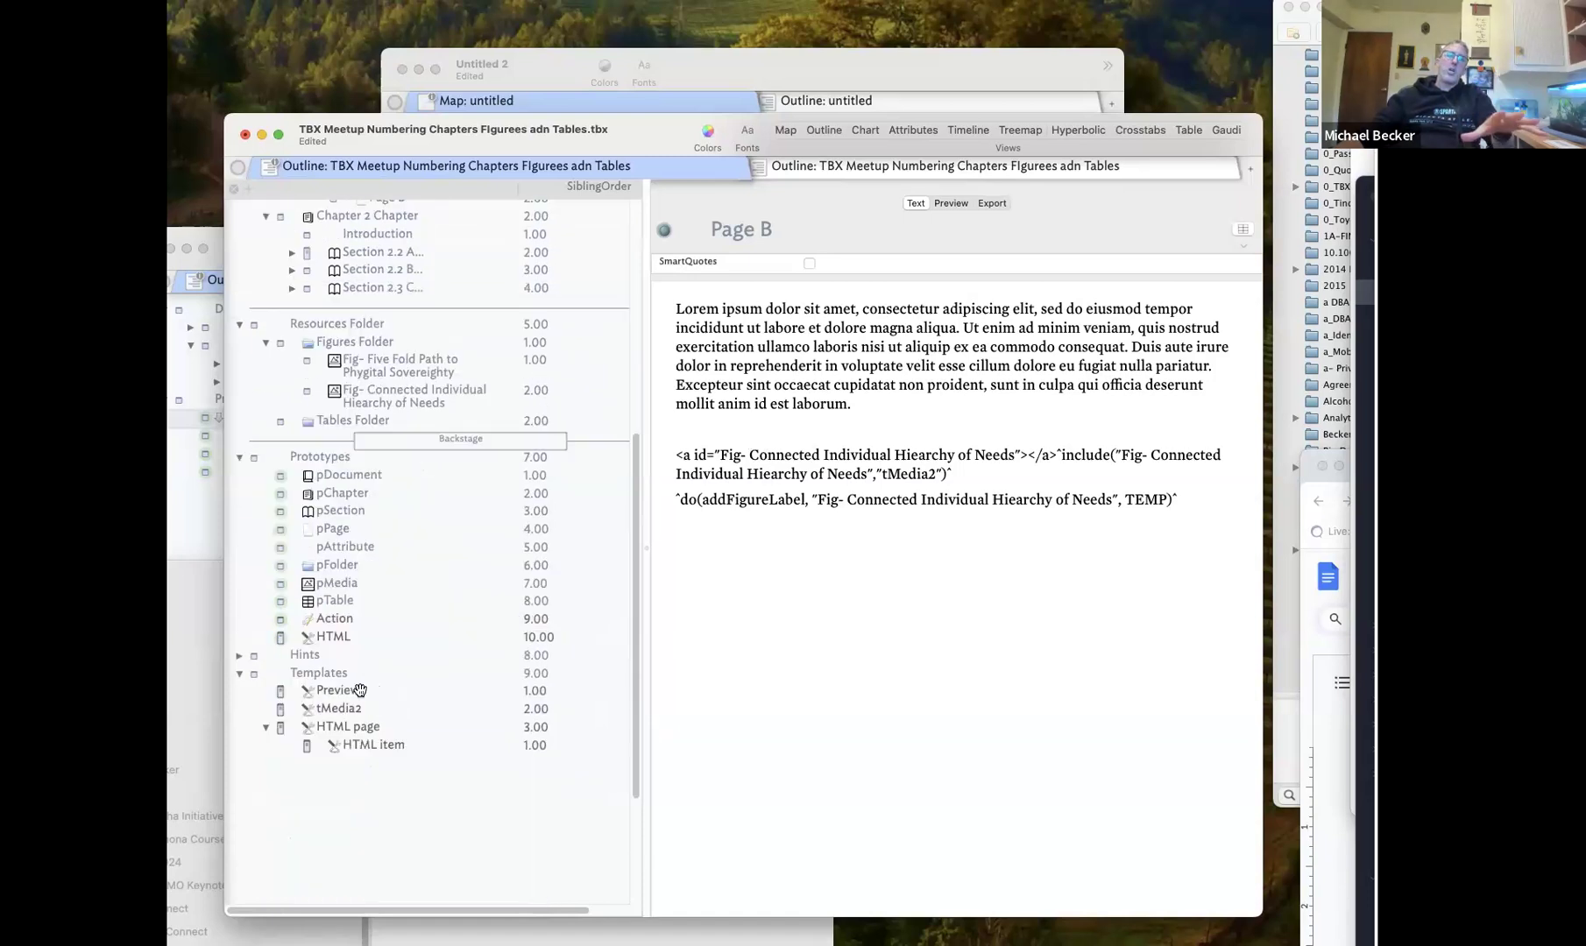
{"action": "left_click", "coordinate": [341, 605]}
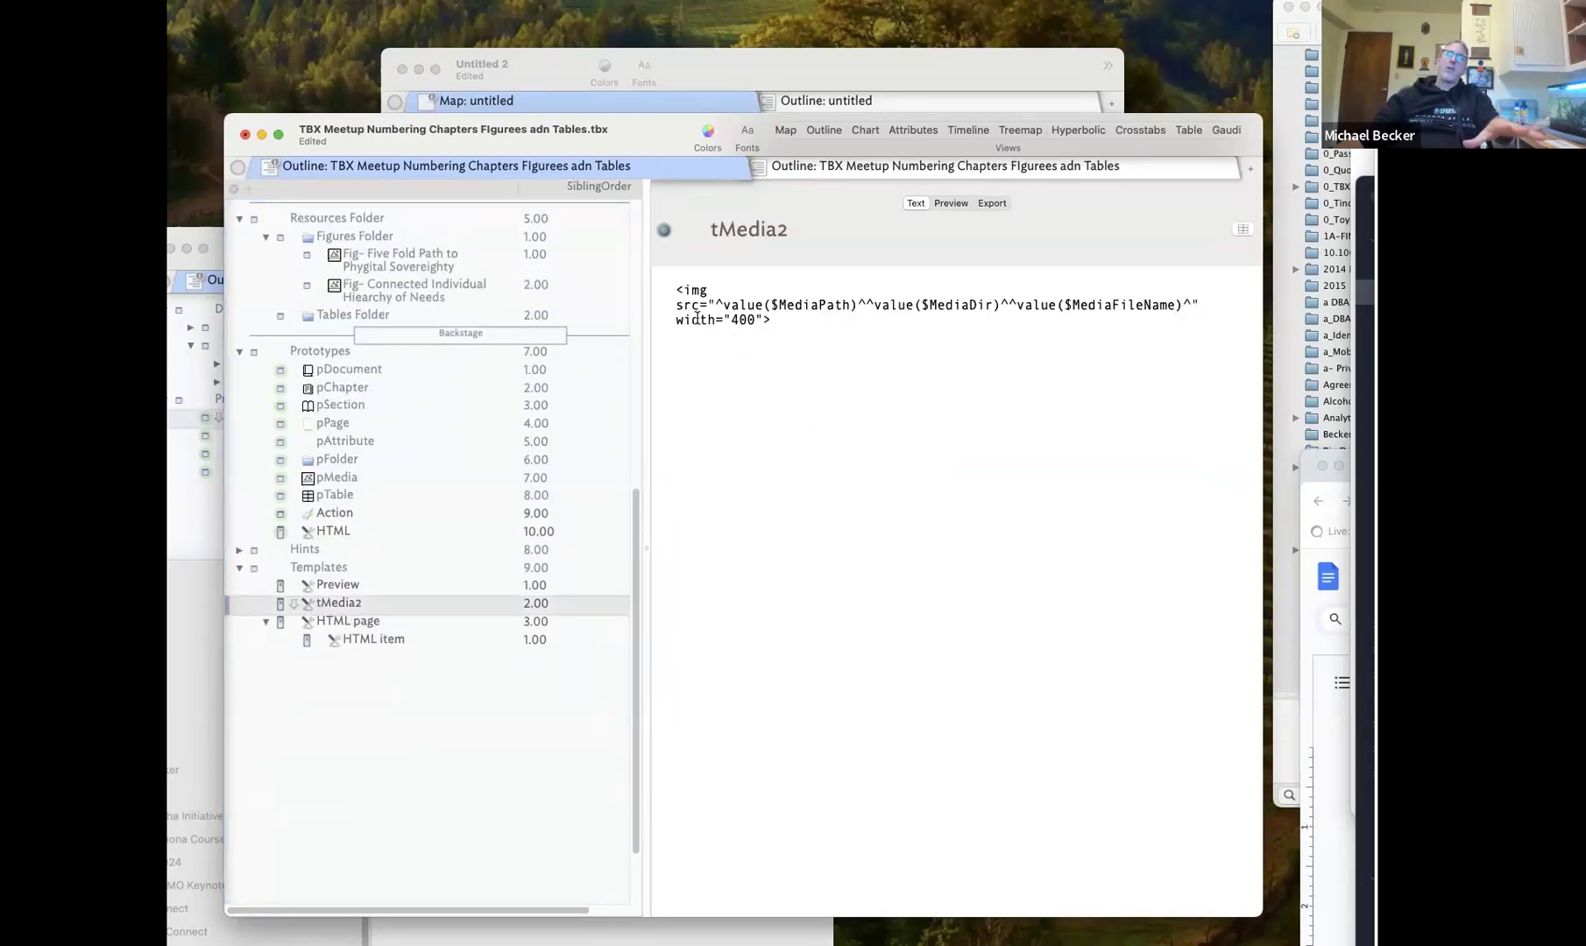
{"action": "left_click_drag", "start_coordinate": [679, 286], "coordinate": [1180, 305]}
{"action": "left_click", "coordinate": [811, 333]}
{"action": "left_click_drag", "start_coordinate": [675, 320], "coordinate": [772, 321]}
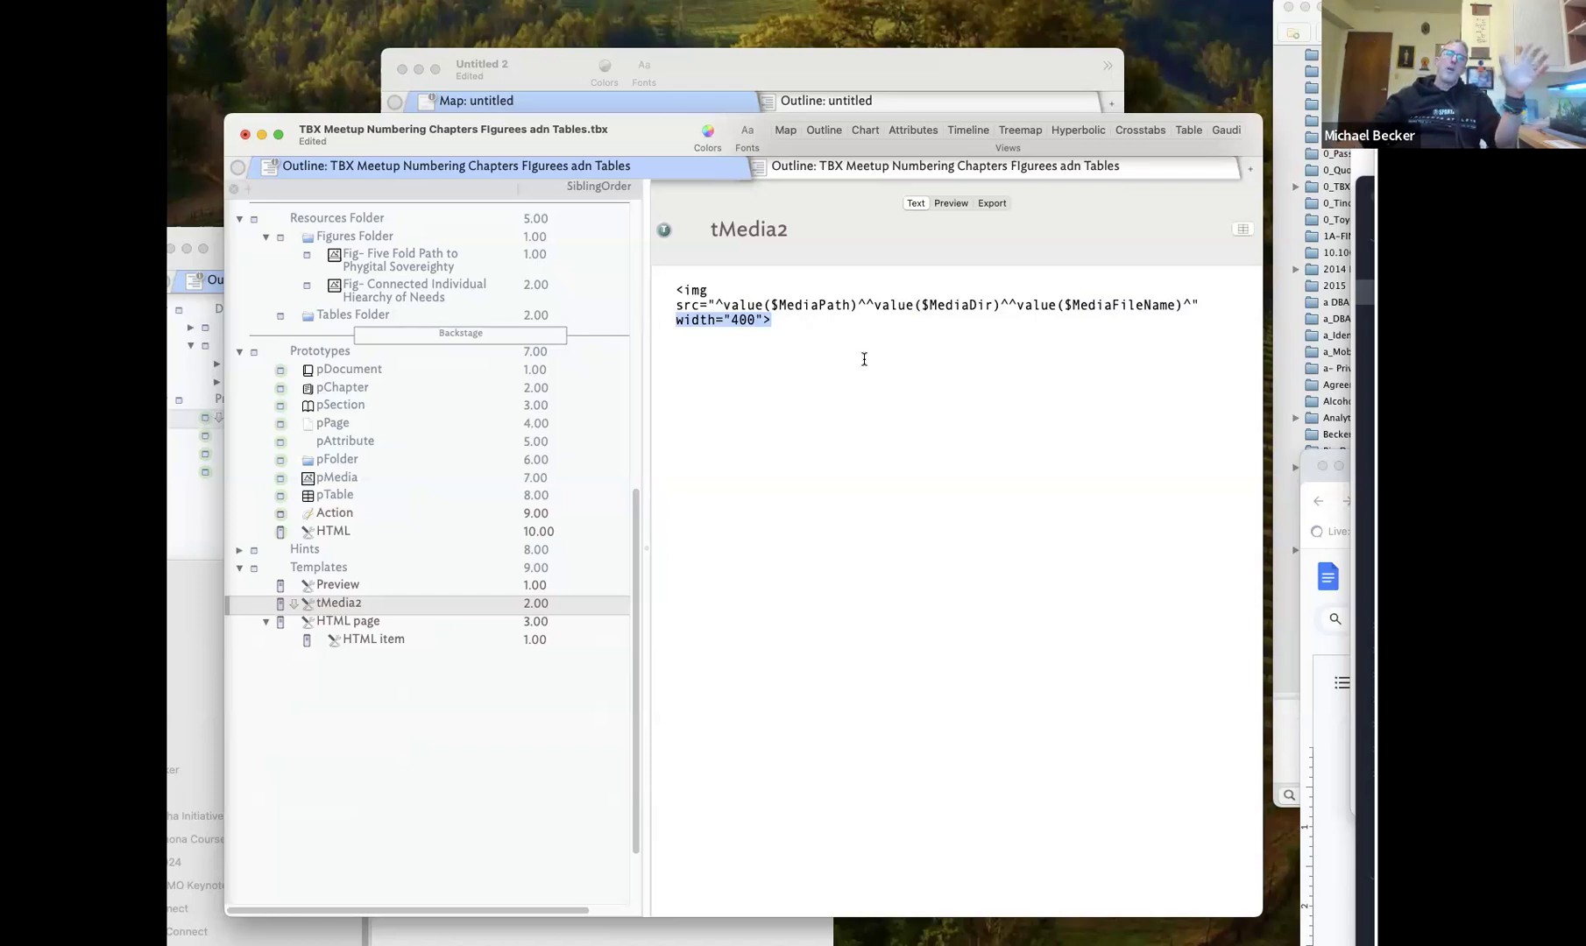
{"action": "left_click", "coordinate": [770, 334]}
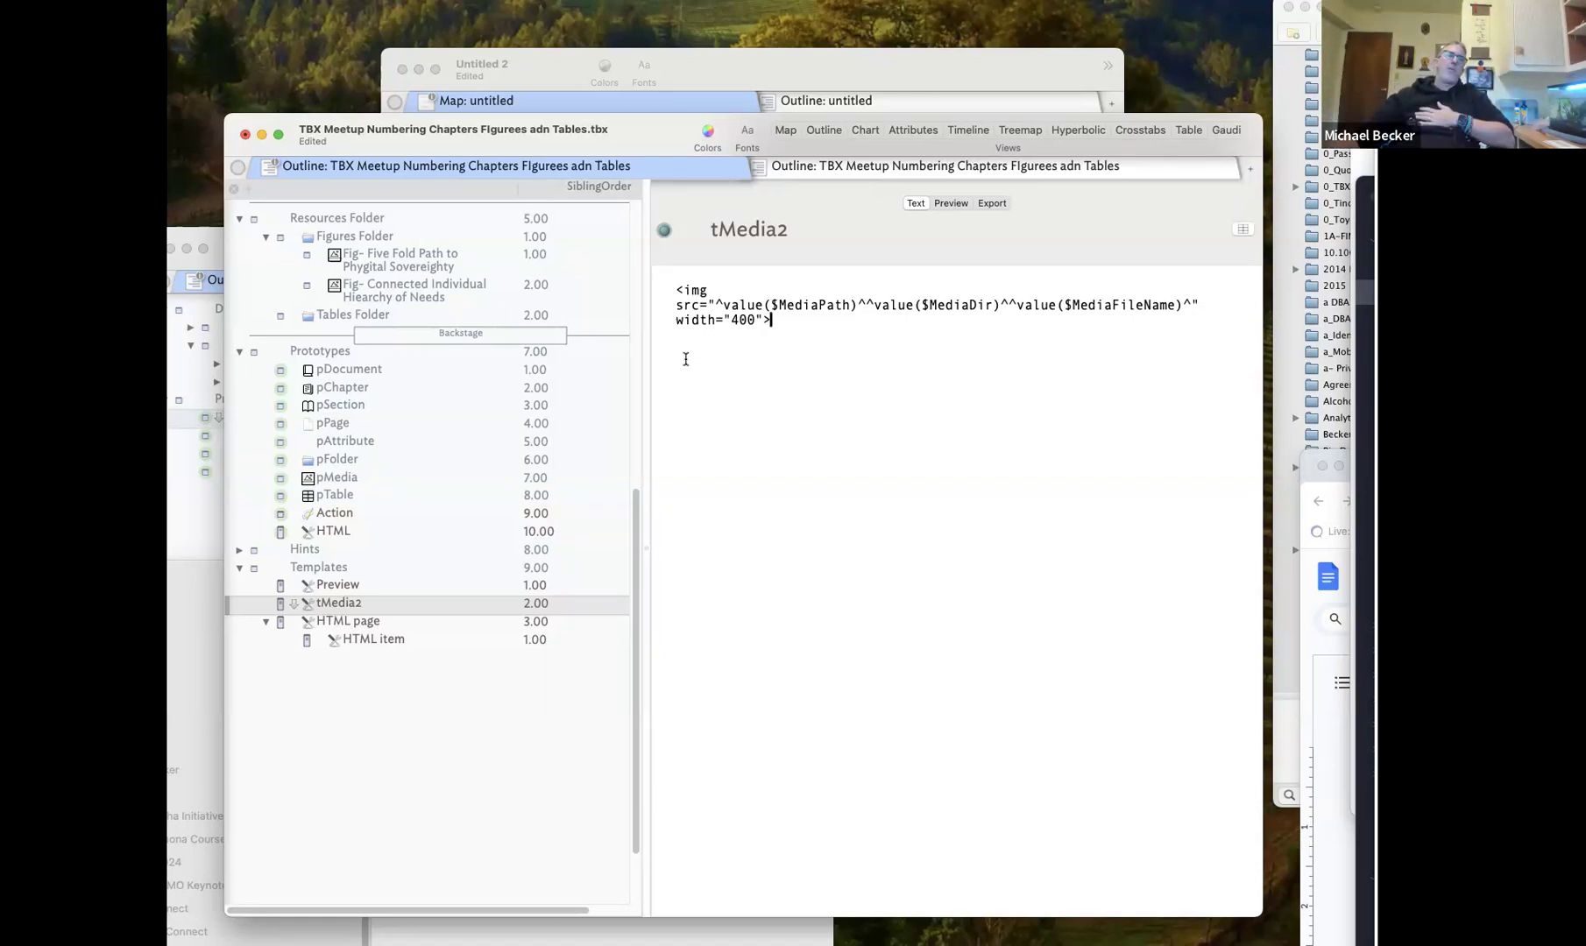
Preview the Five Fold Path and Connected Individual figure notes, and return to the text view of the second one
{"action": "left_click", "coordinate": [376, 263]}
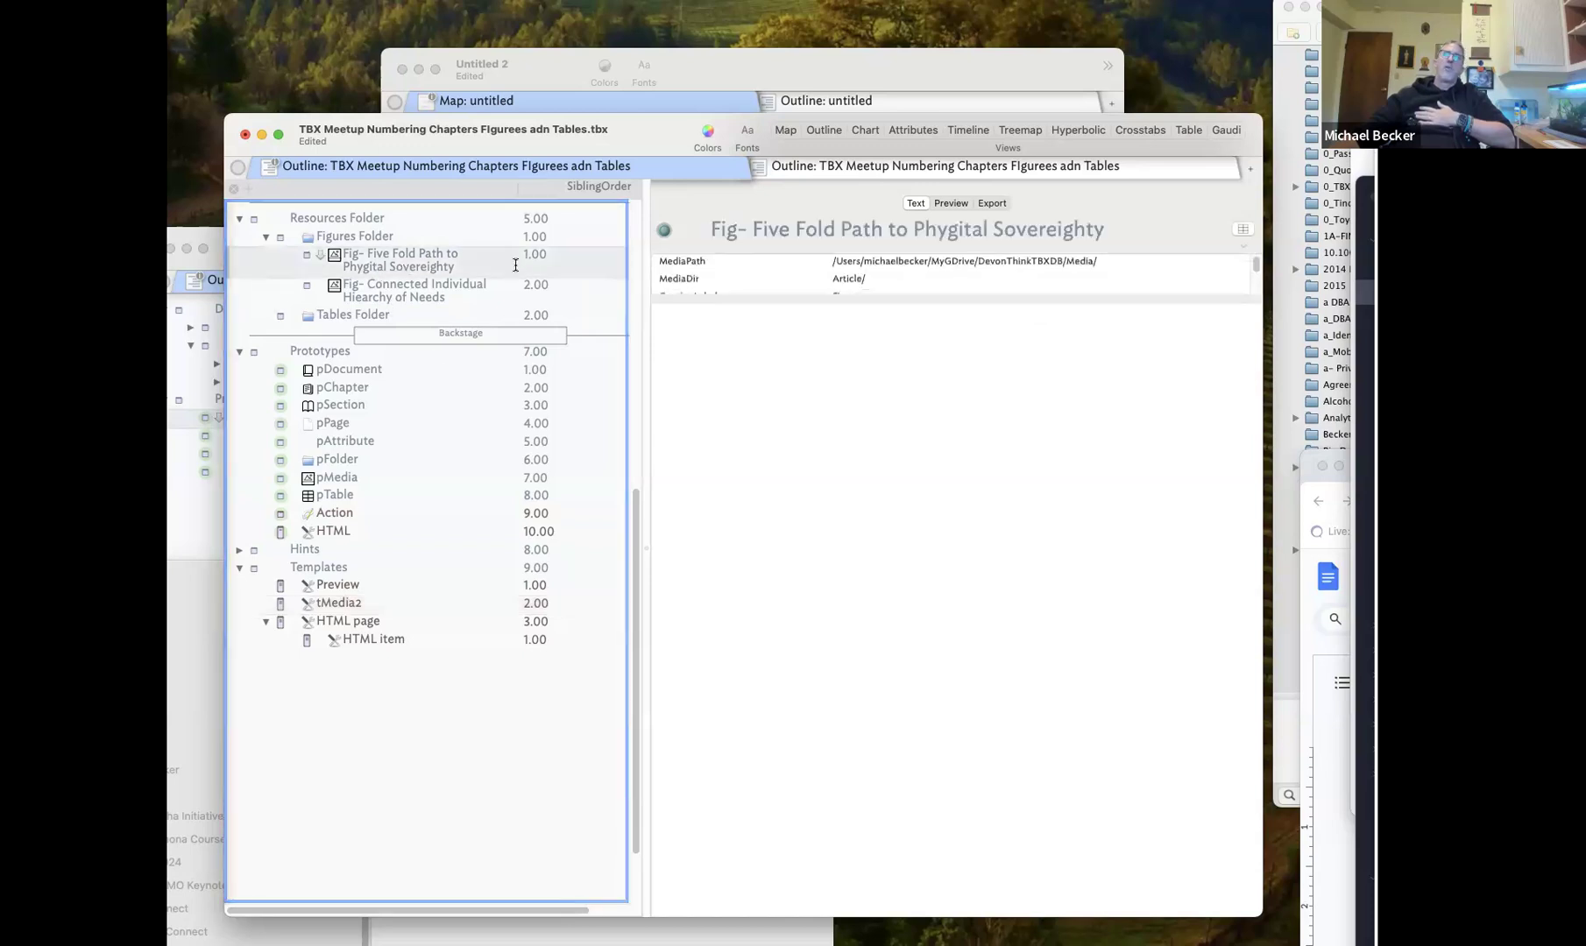
{"action": "left_click", "coordinate": [950, 203]}
{"action": "left_click", "coordinate": [449, 275]}
{"action": "left_click", "coordinate": [453, 291]}
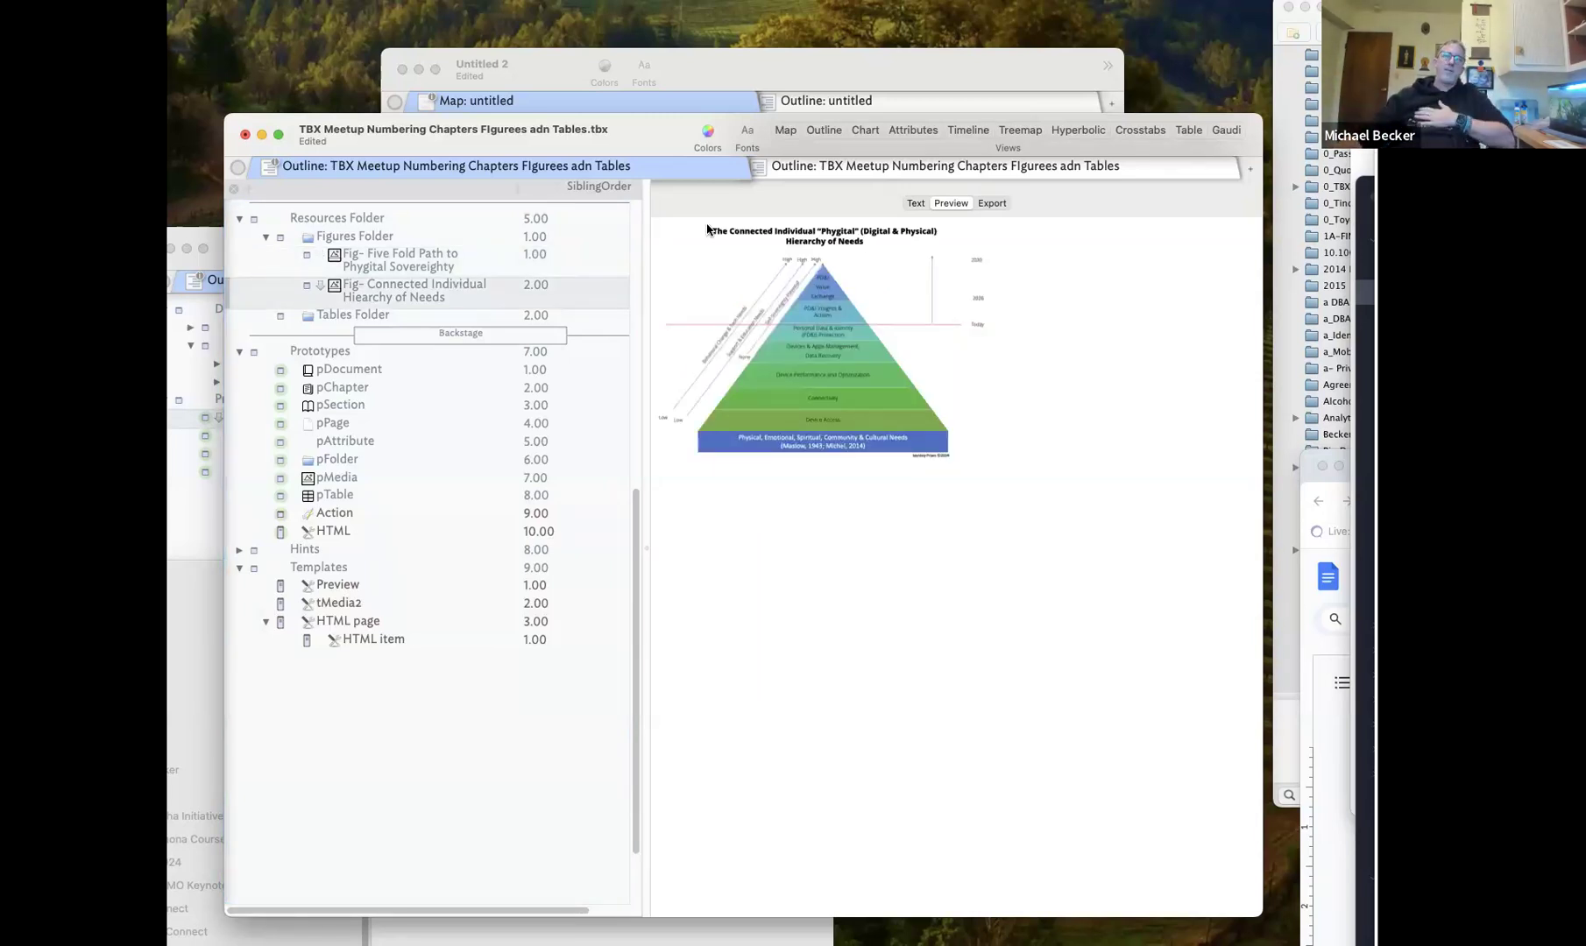
{"action": "left_click", "coordinate": [913, 203]}
{"action": "left_click", "coordinate": [899, 226]}
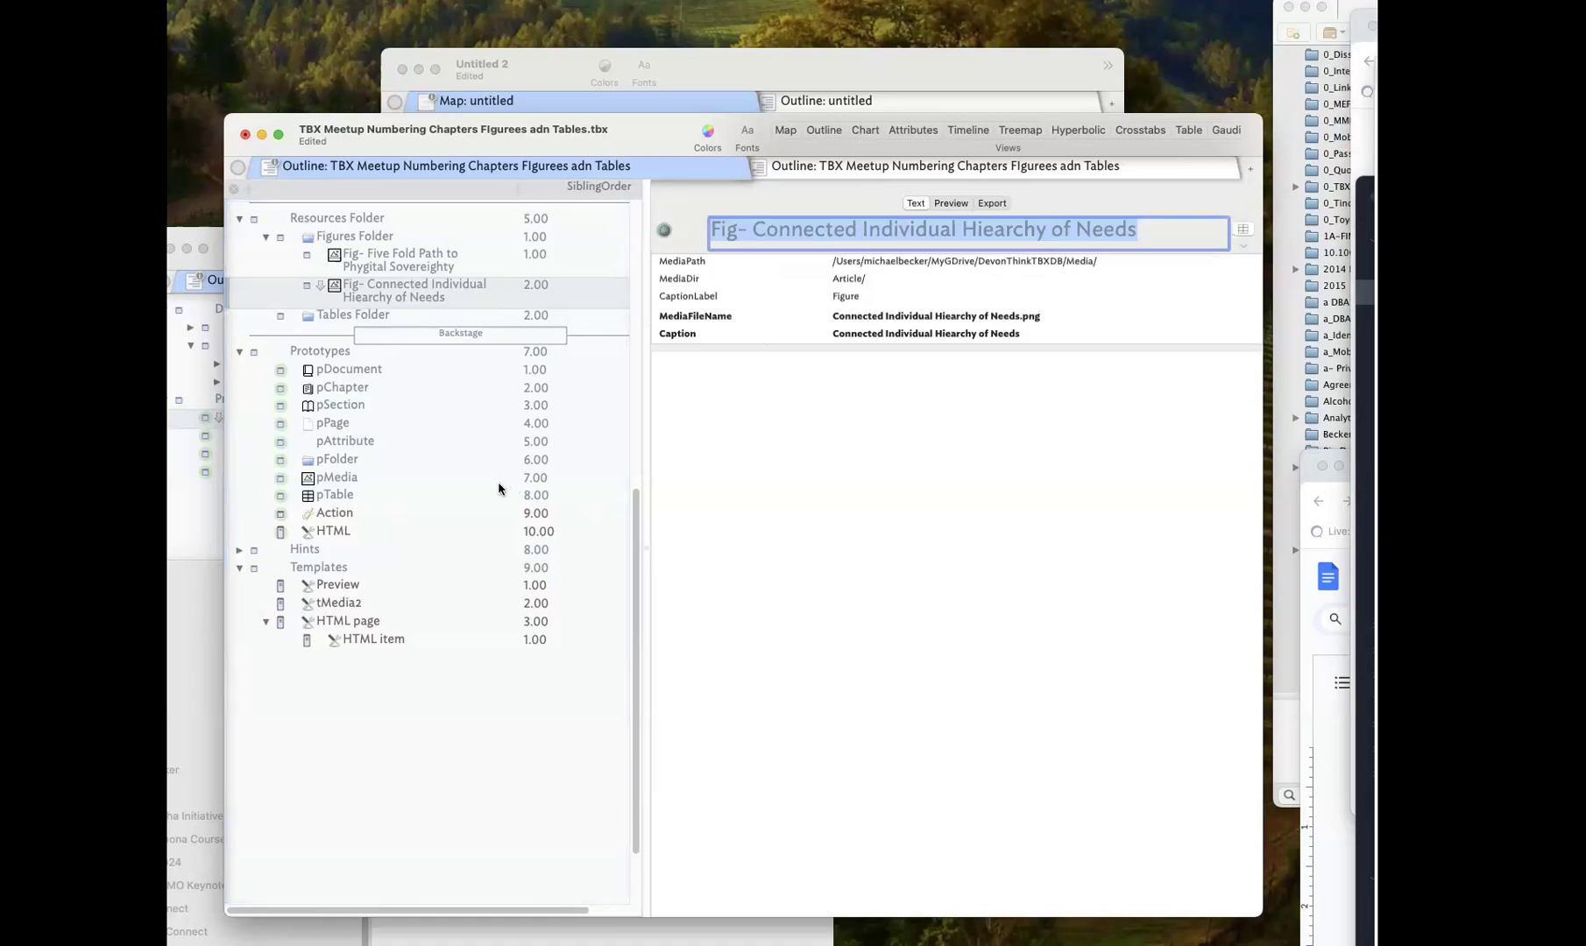
Look at the figure include code in the text of Page A in section 1.1
{"action": "scroll", "coordinate": [495, 491], "scroll_direction": "up", "scroll_amount": 1}
{"action": "scroll", "coordinate": [495, 499], "scroll_direction": "up", "scroll_amount": 10}
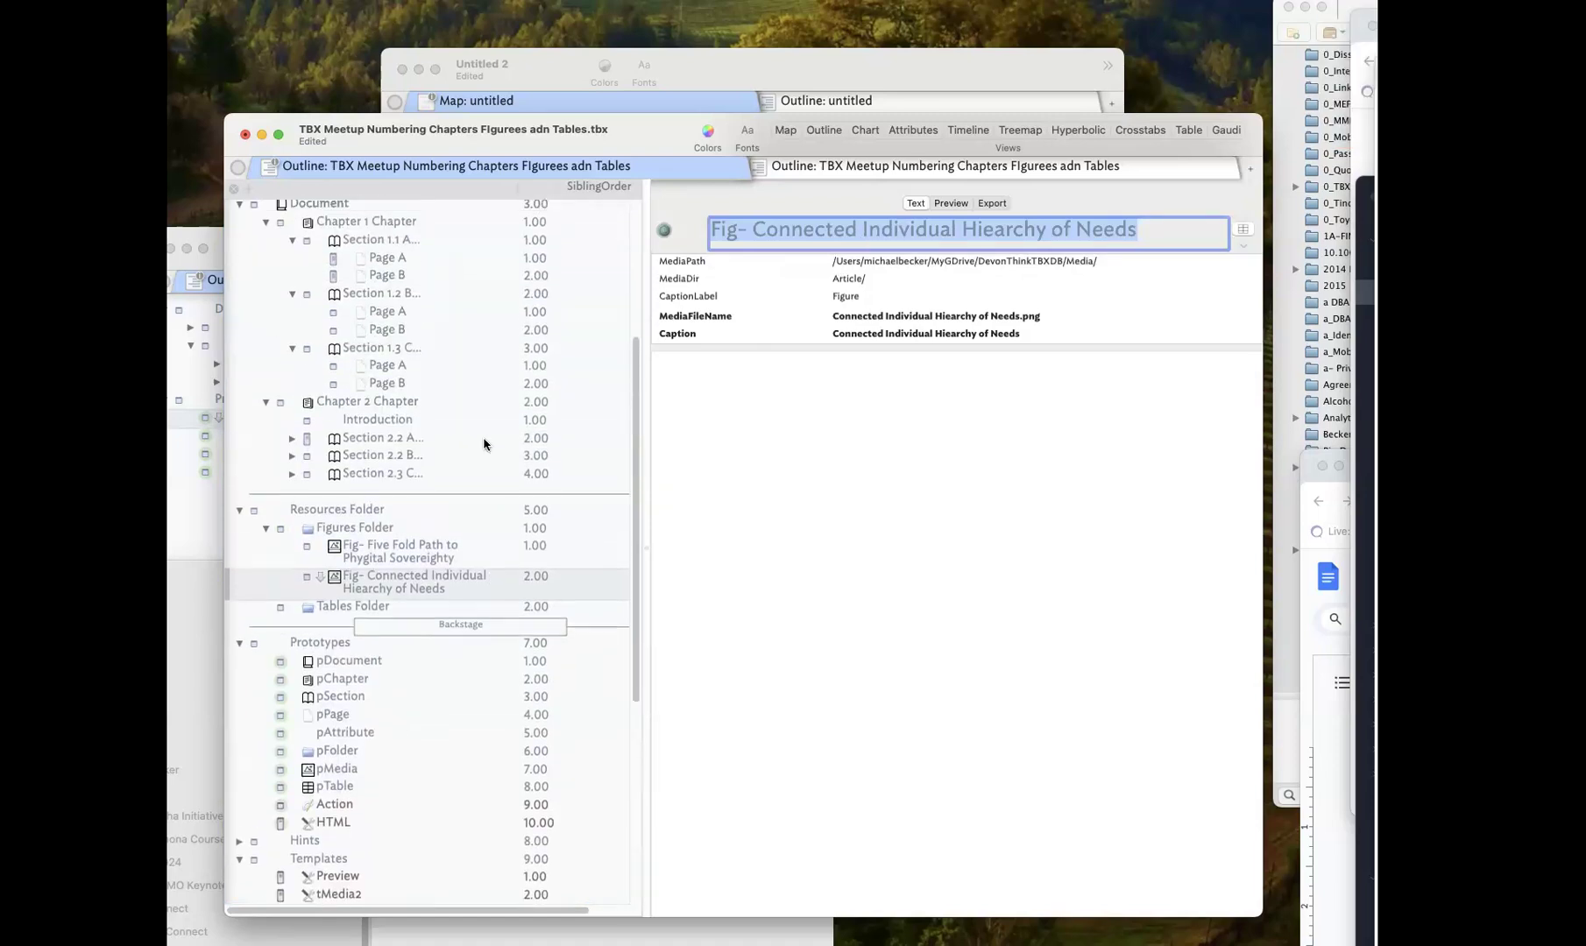
{"action": "left_click", "coordinate": [396, 286]}
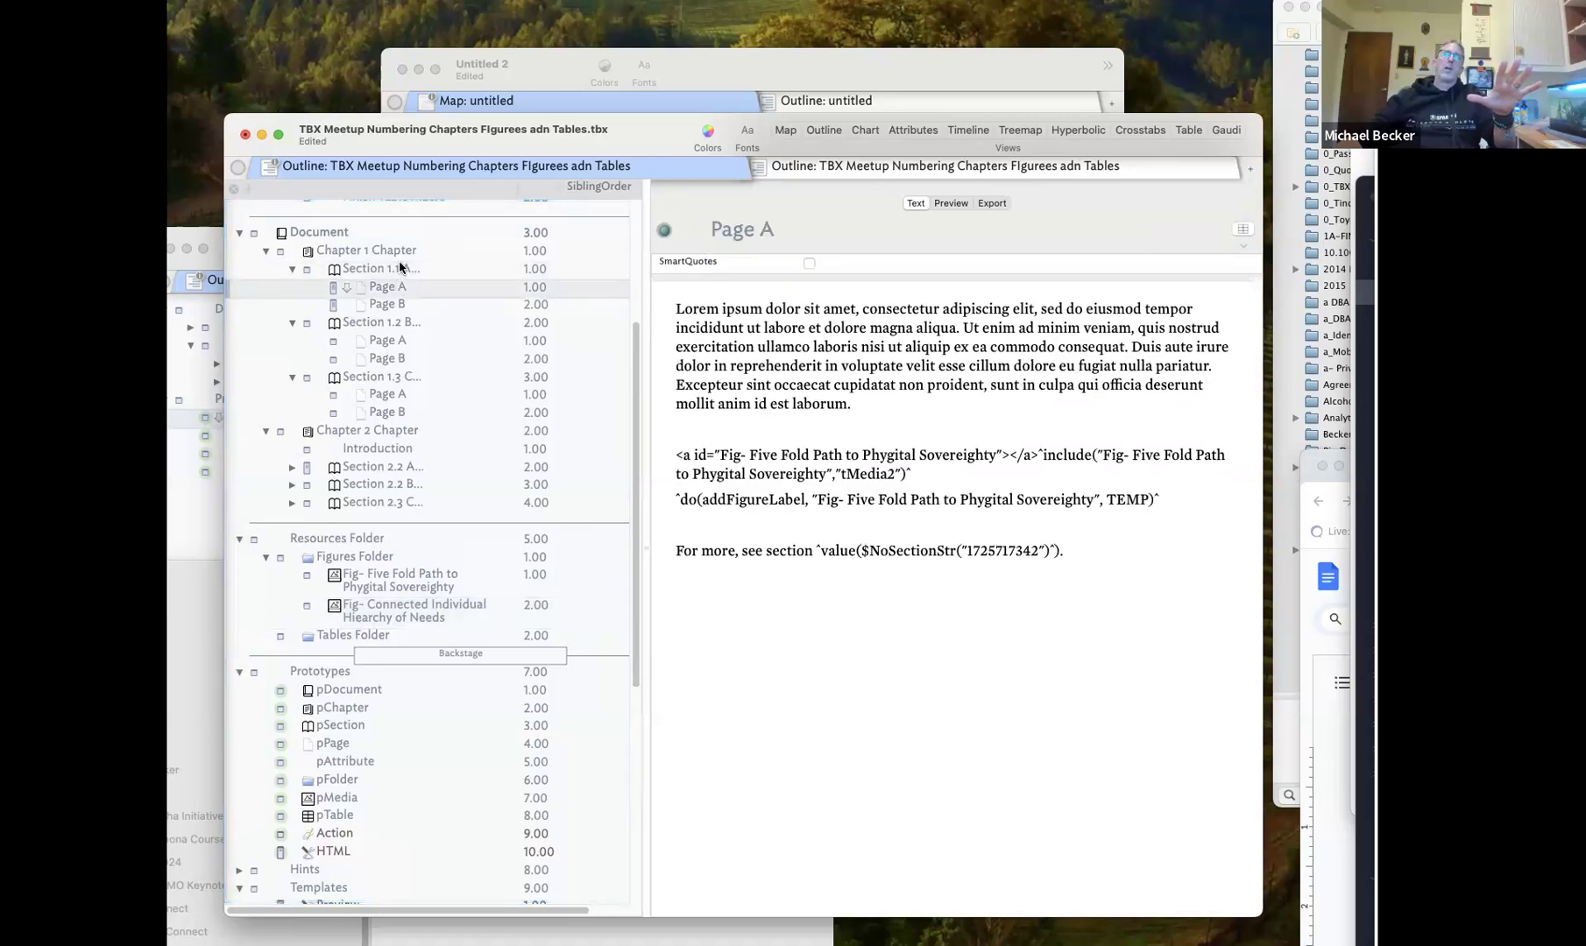
Add a new note named Test directly after Document at the same outline level
{"action": "left_click", "coordinate": [383, 234]}
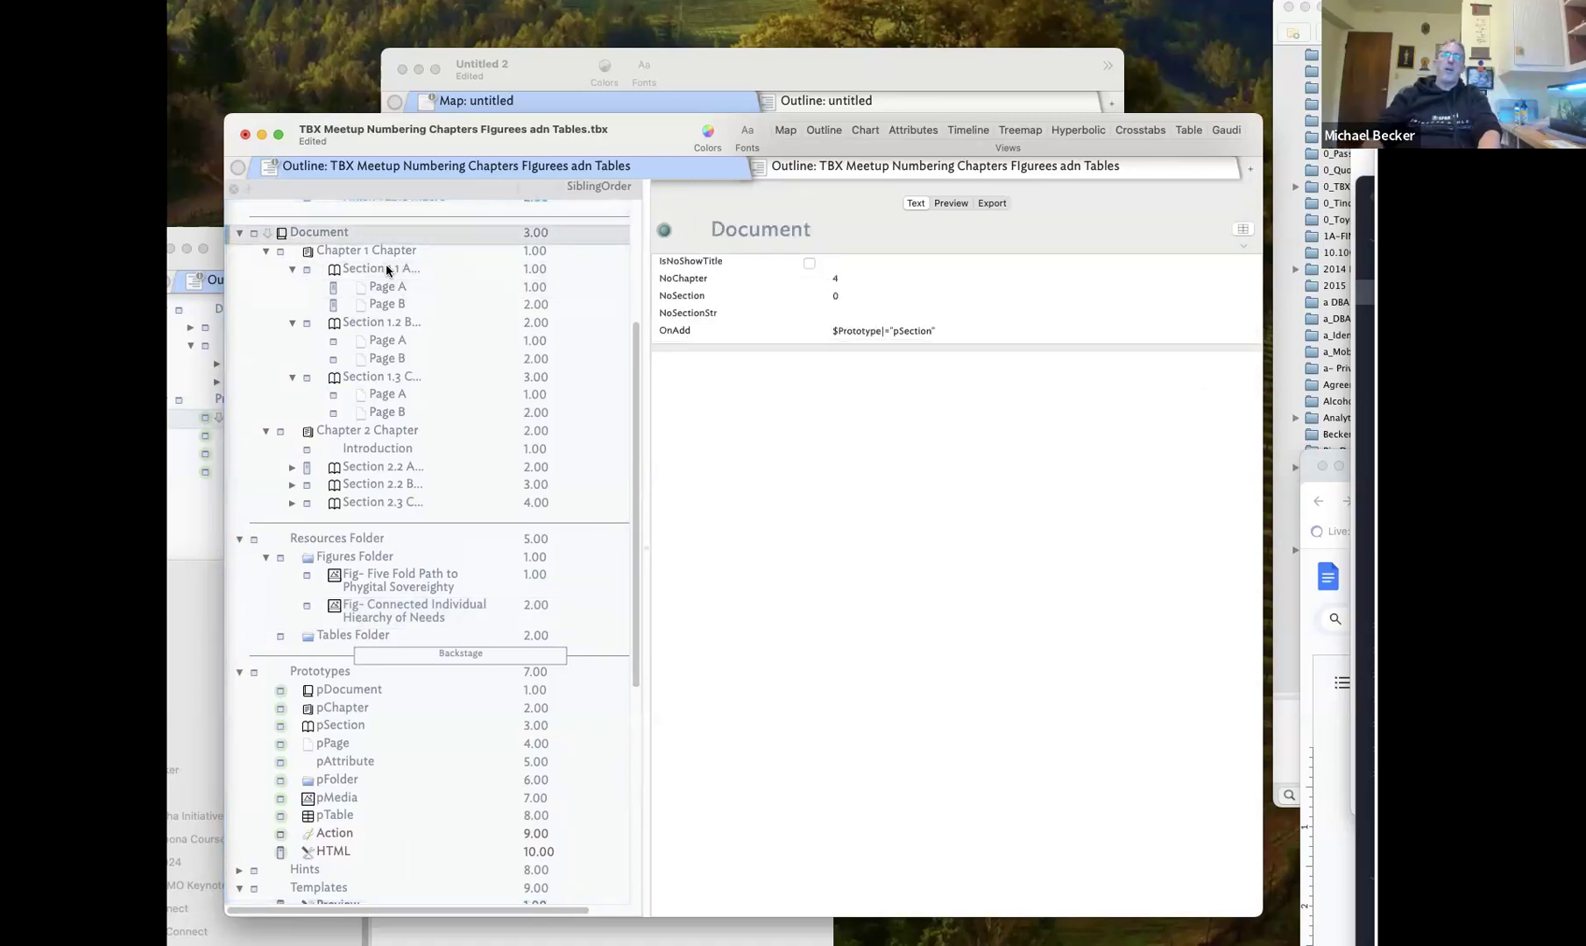
{"action": "key", "text": "Return"}
{"action": "type", "text": "Test"}
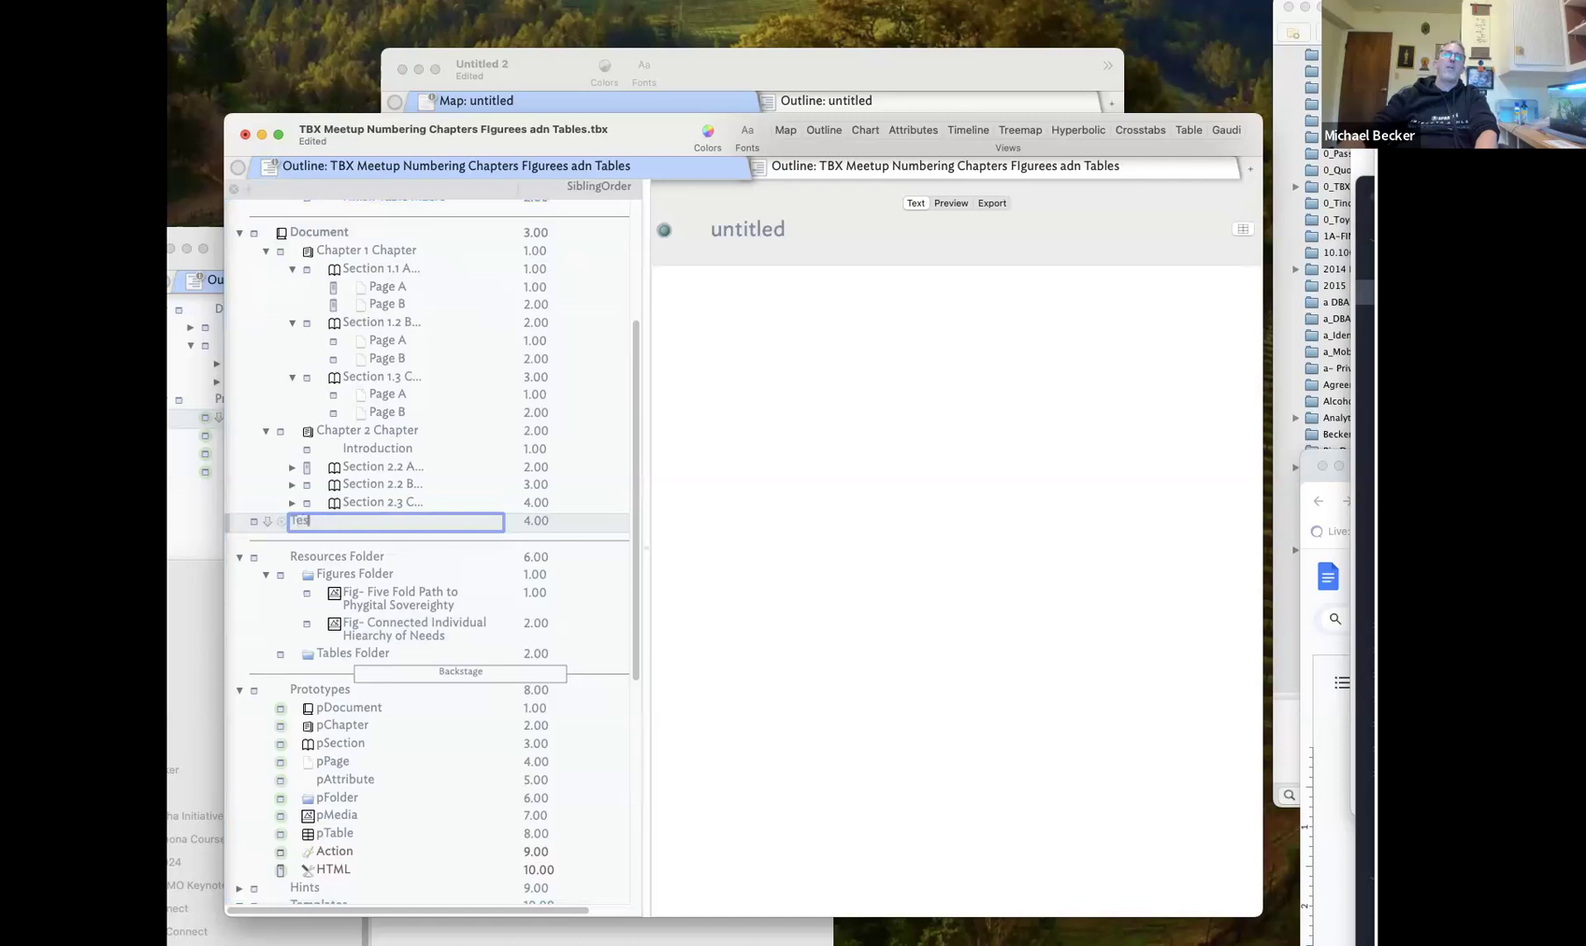
Begin an include code in the Test note's text and copy the title of the Five Fold Path figure note for it
{"action": "left_click", "coordinate": [998, 481]}
{"action": "type", "text": "1inlcude("}
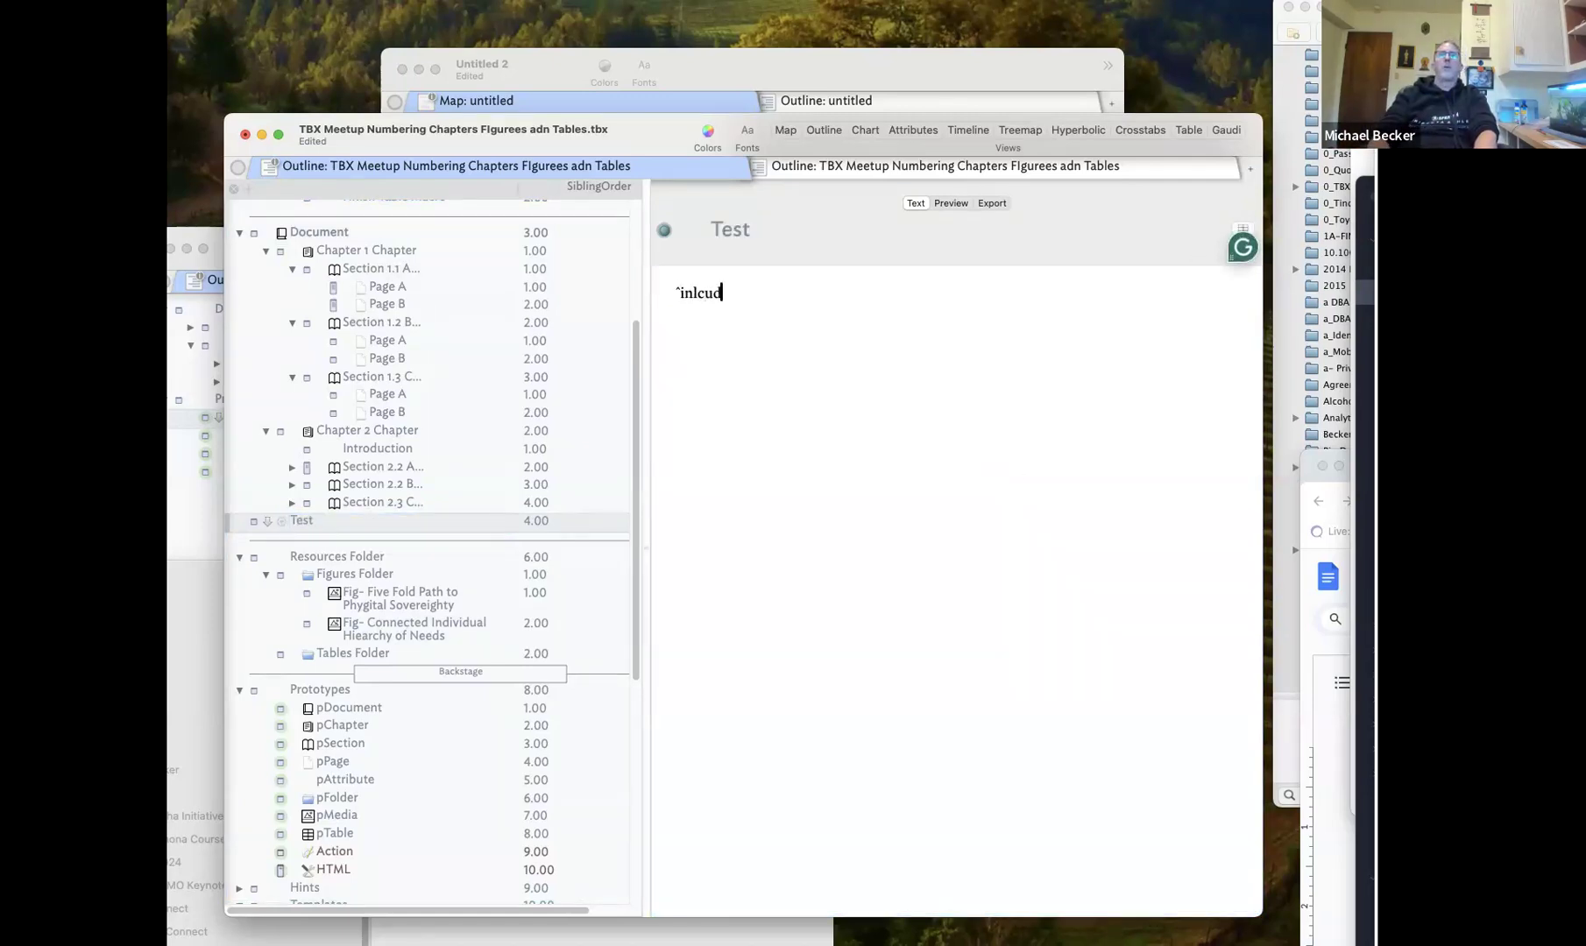
{"action": "left_click", "coordinate": [458, 601]}
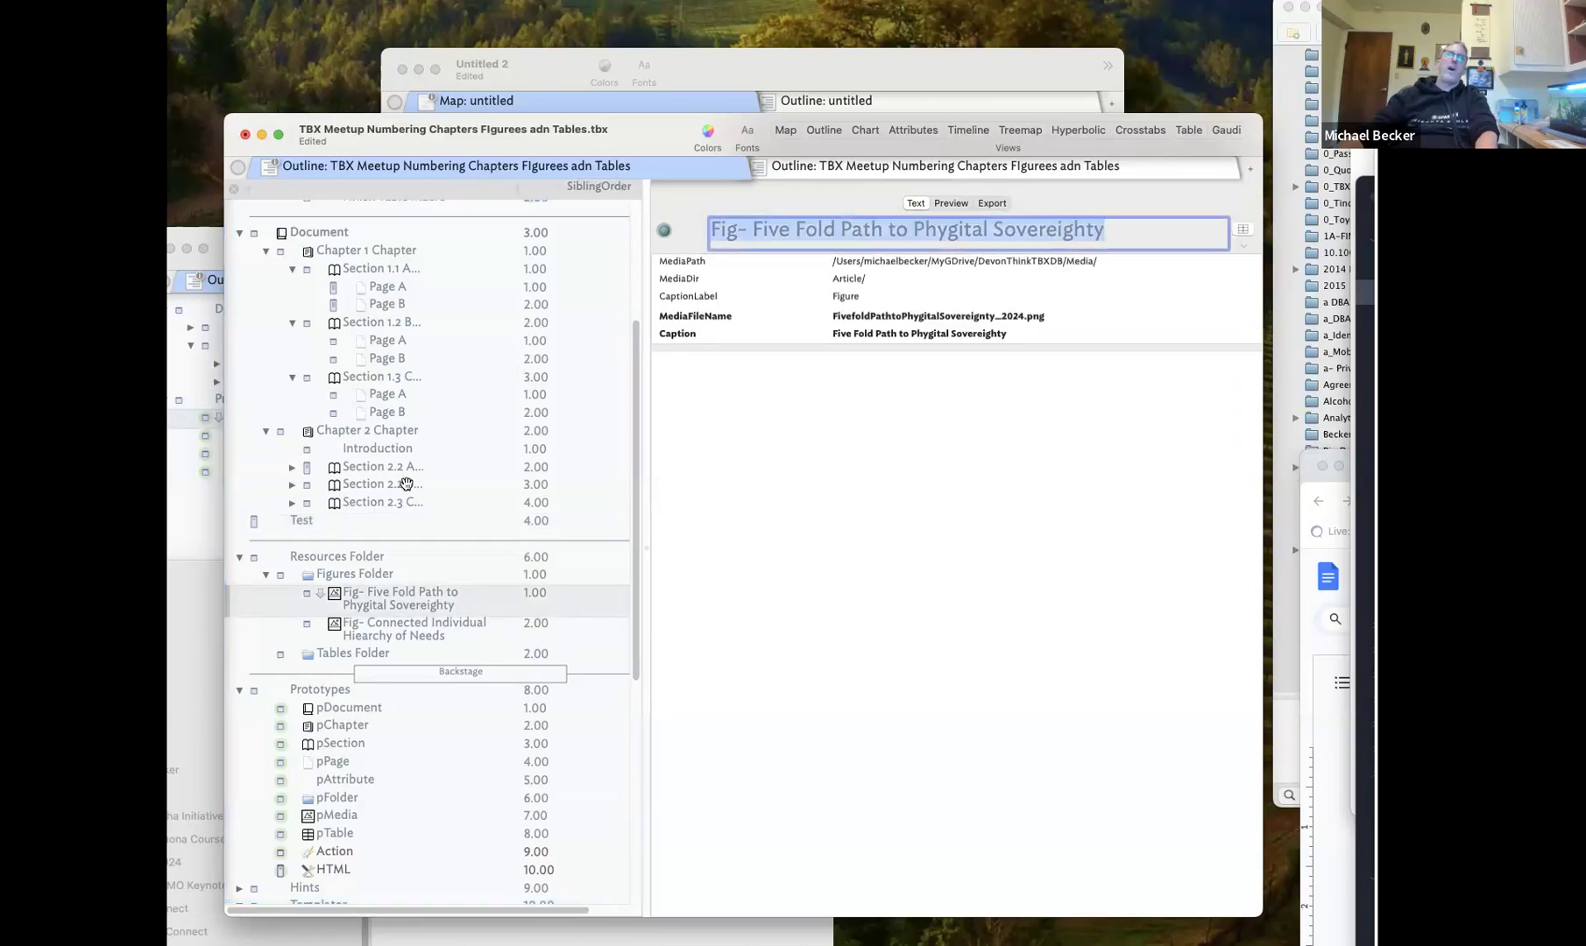
{"action": "left_click", "coordinate": [357, 536]}
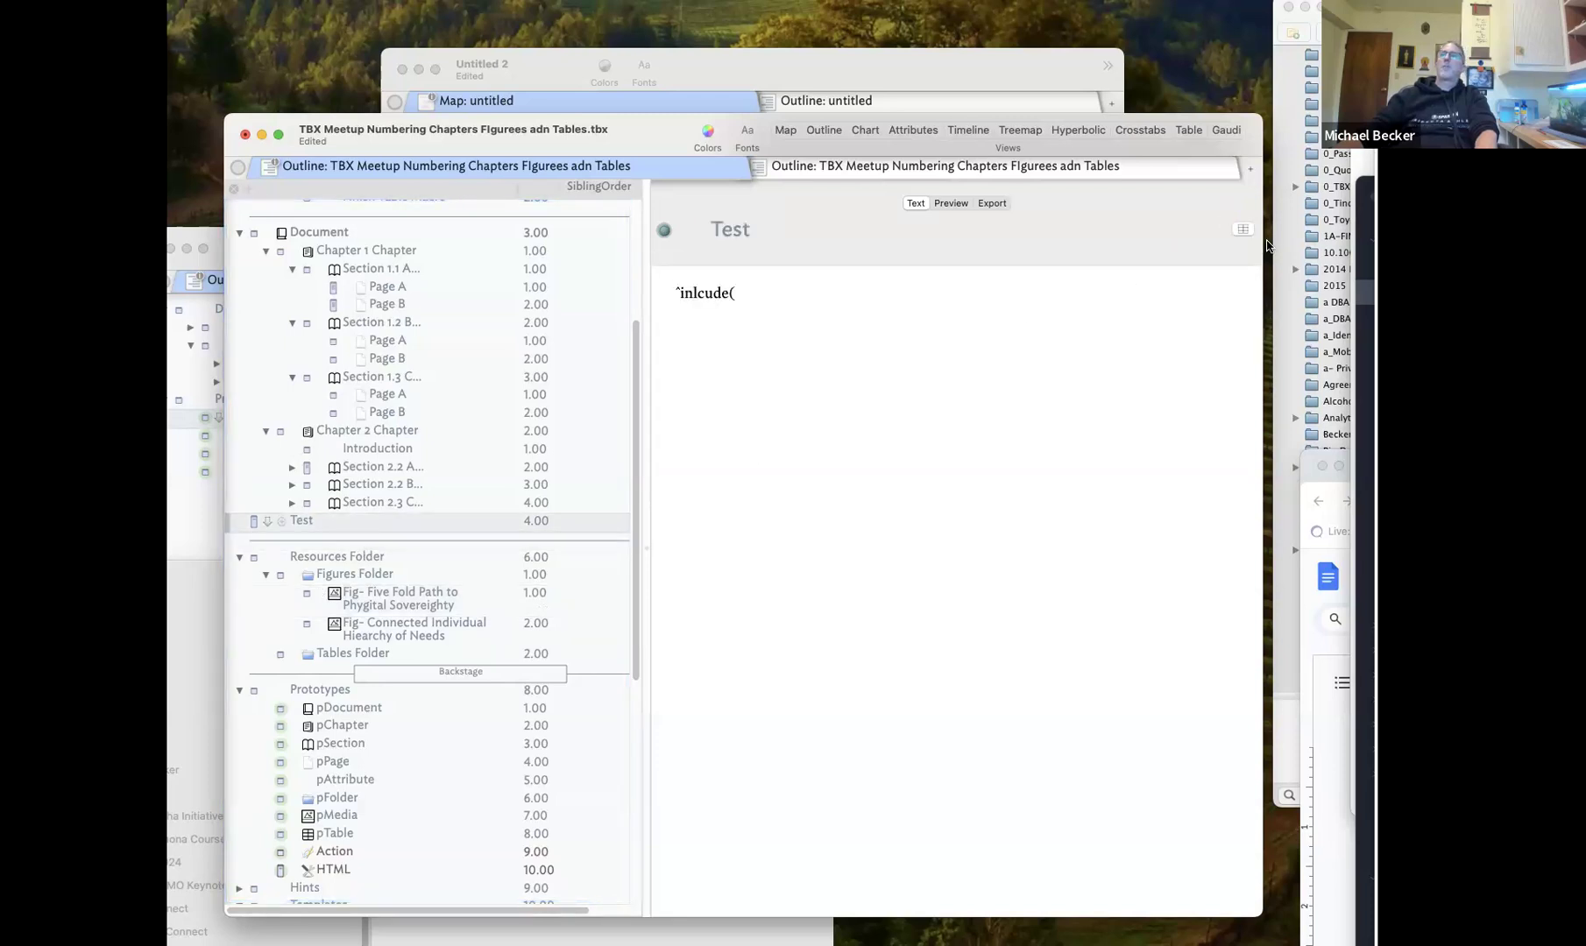
Add the SmartQuotes attribute to the Test note's displayed attributes, with smart quotes turned off
{"action": "left_click", "coordinate": [1242, 229]}
{"action": "type", "text": "Sar"}
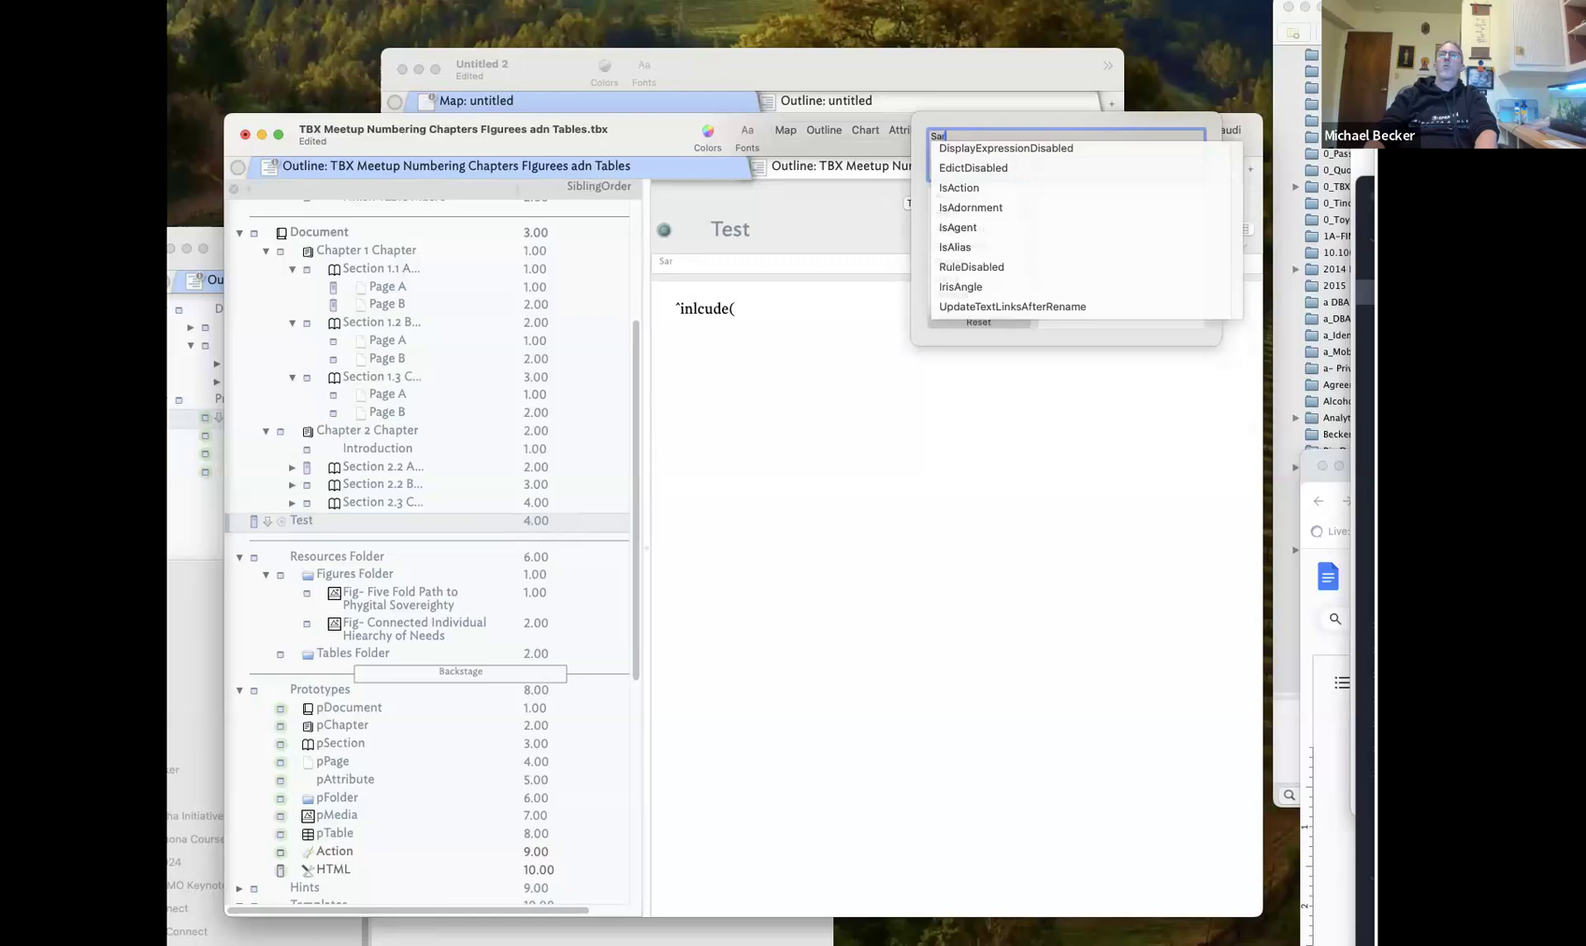
{"action": "key", "text": "BackSpace"}
{"action": "key", "text": "BackSpace"}
{"action": "type", "text": "mart"}
{"action": "left_click", "coordinate": [972, 168]}
{"action": "key", "text": "Return"}
Complete the Test note's include code with "Fig- Five Fold Path to Phygital Sovereighty" and a closing )^, and check its preview
{"action": "left_click", "coordinate": [786, 308]}
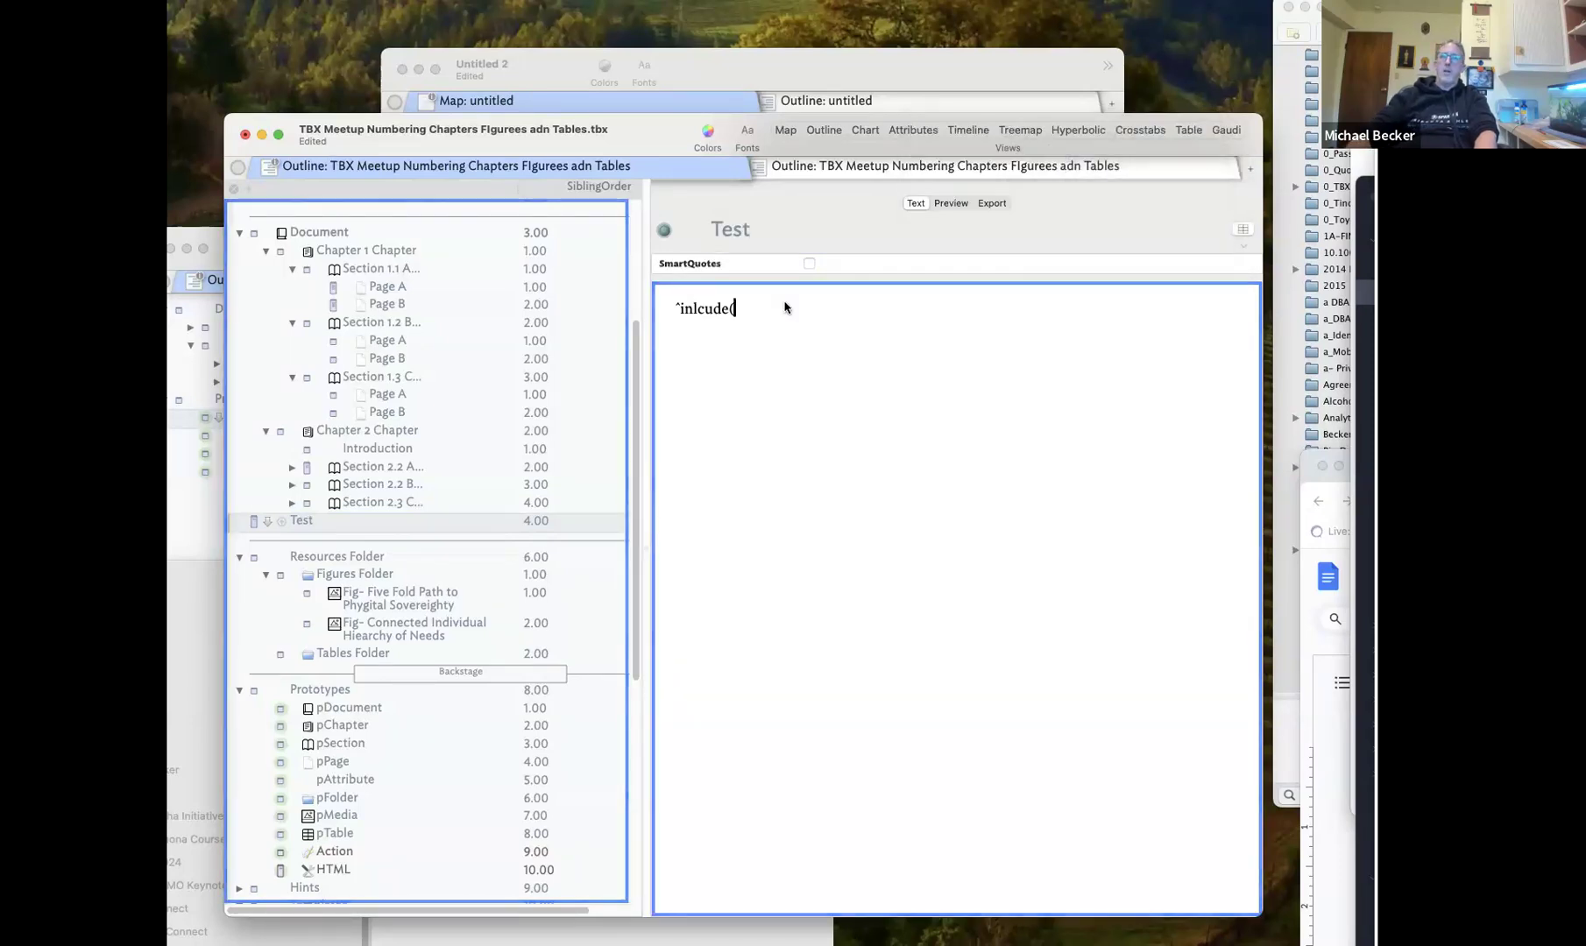
{"action": "type", "text": "\""}
{"action": "type", "text": "Fig- Five Fold Path to Phygital Sovereighty"}
{"action": "type", "text": "\");"}
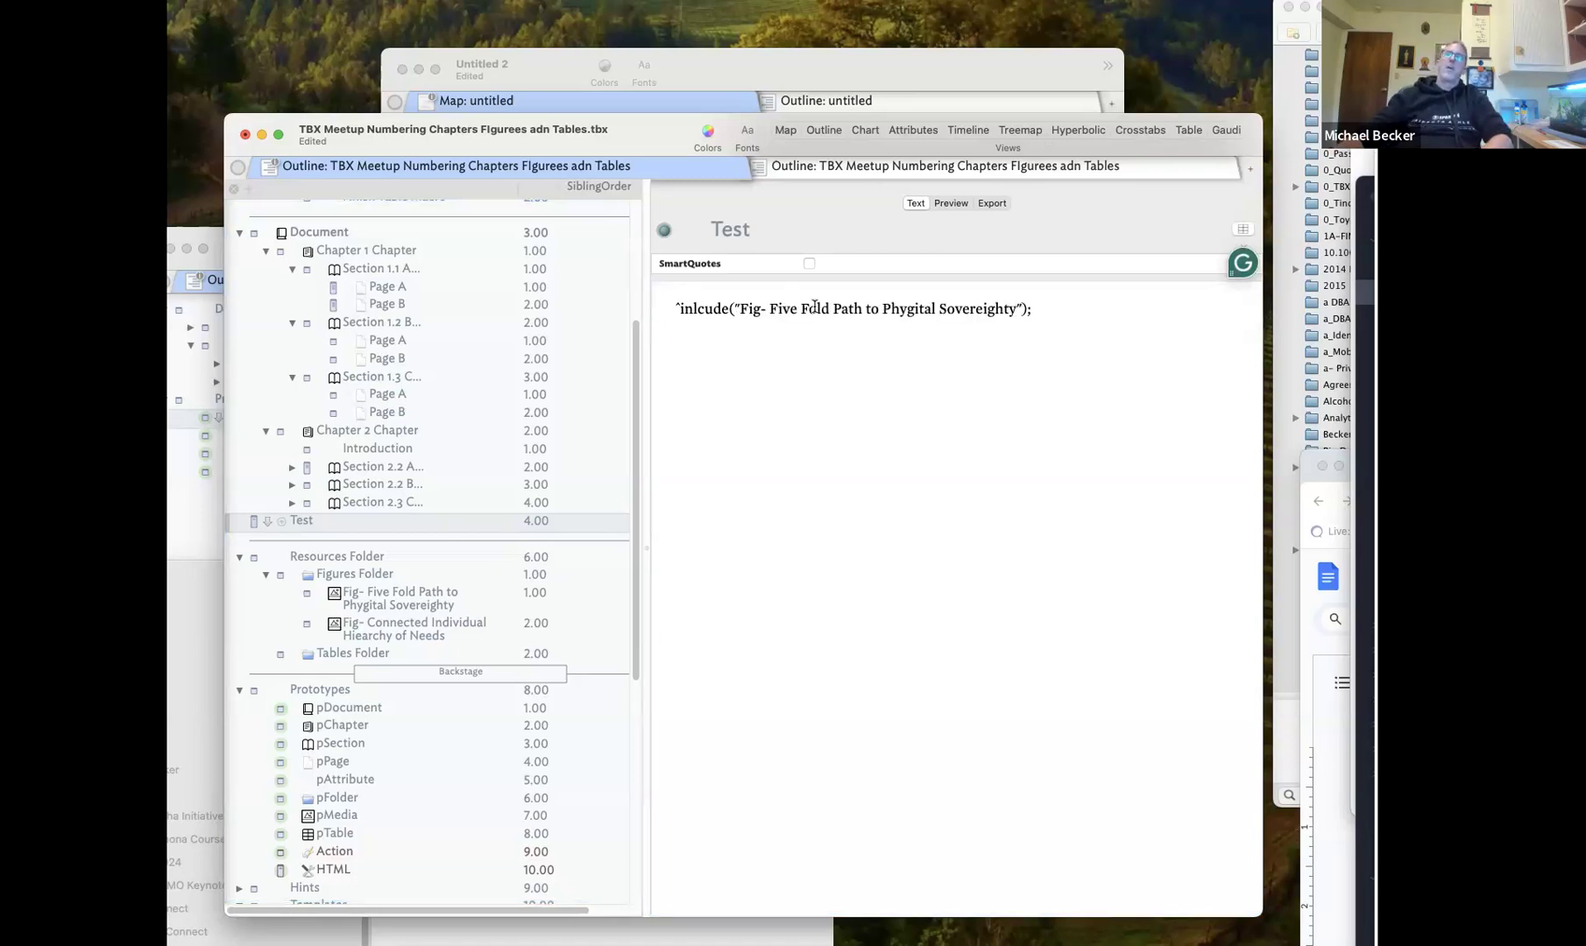
{"action": "key", "text": "BackSpace"}
{"action": "type", "text": "ˆ"}
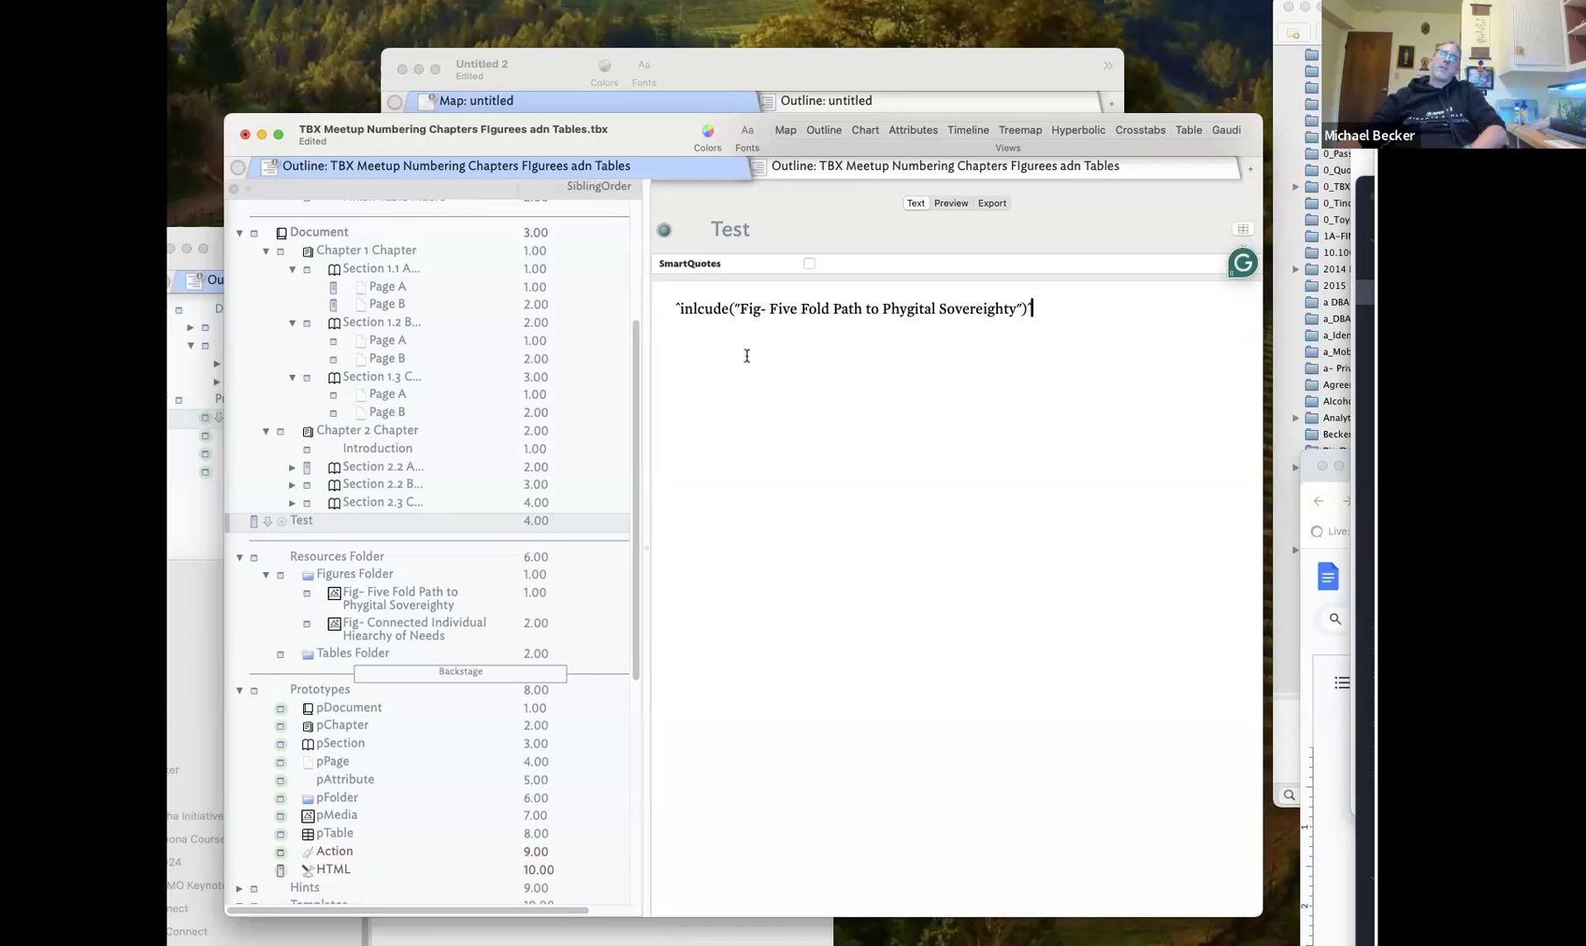
{"action": "left_click", "coordinate": [951, 203]}
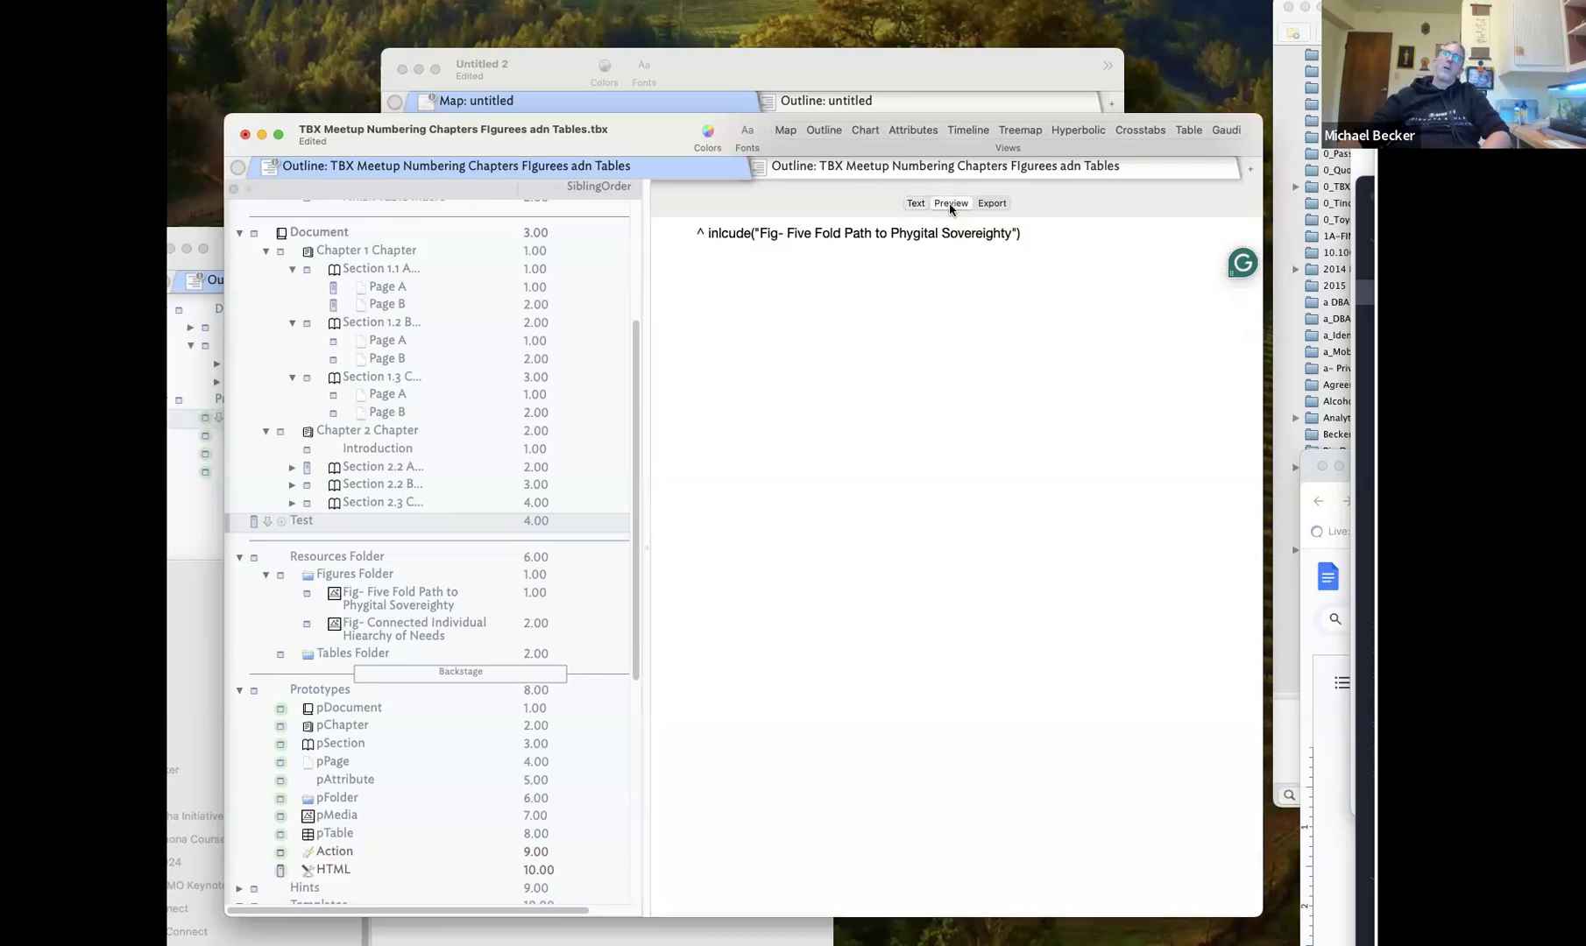
{"action": "left_click", "coordinate": [915, 203]}
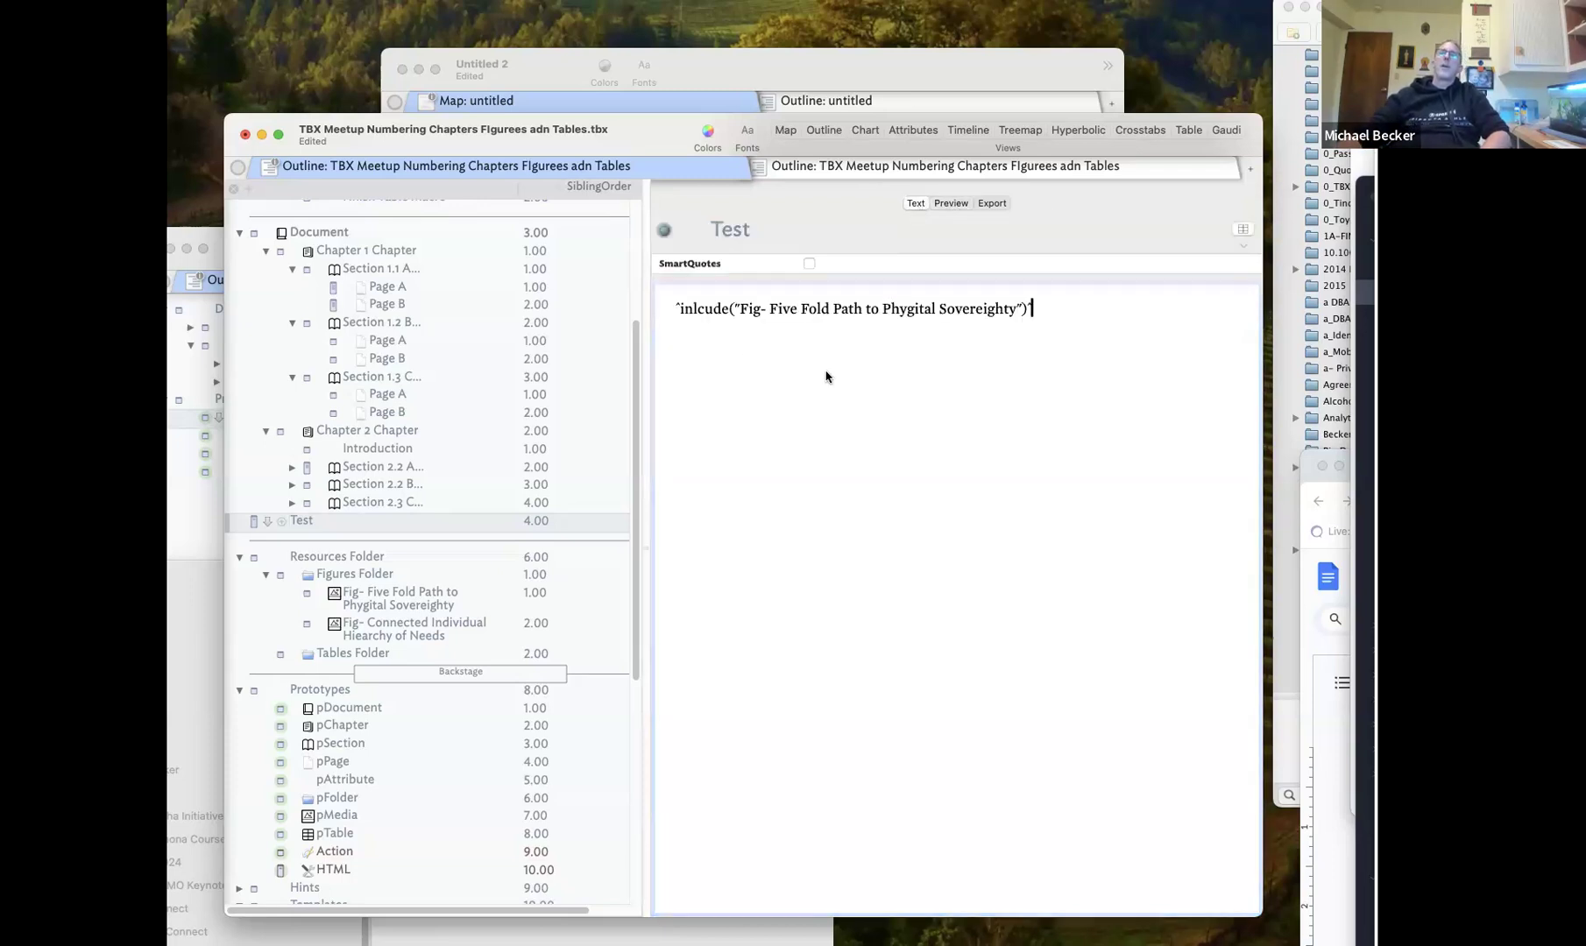
Assign the /Templates/tMedia2 export template to the Test note and preview it
{"action": "key", "text": "super+1"}
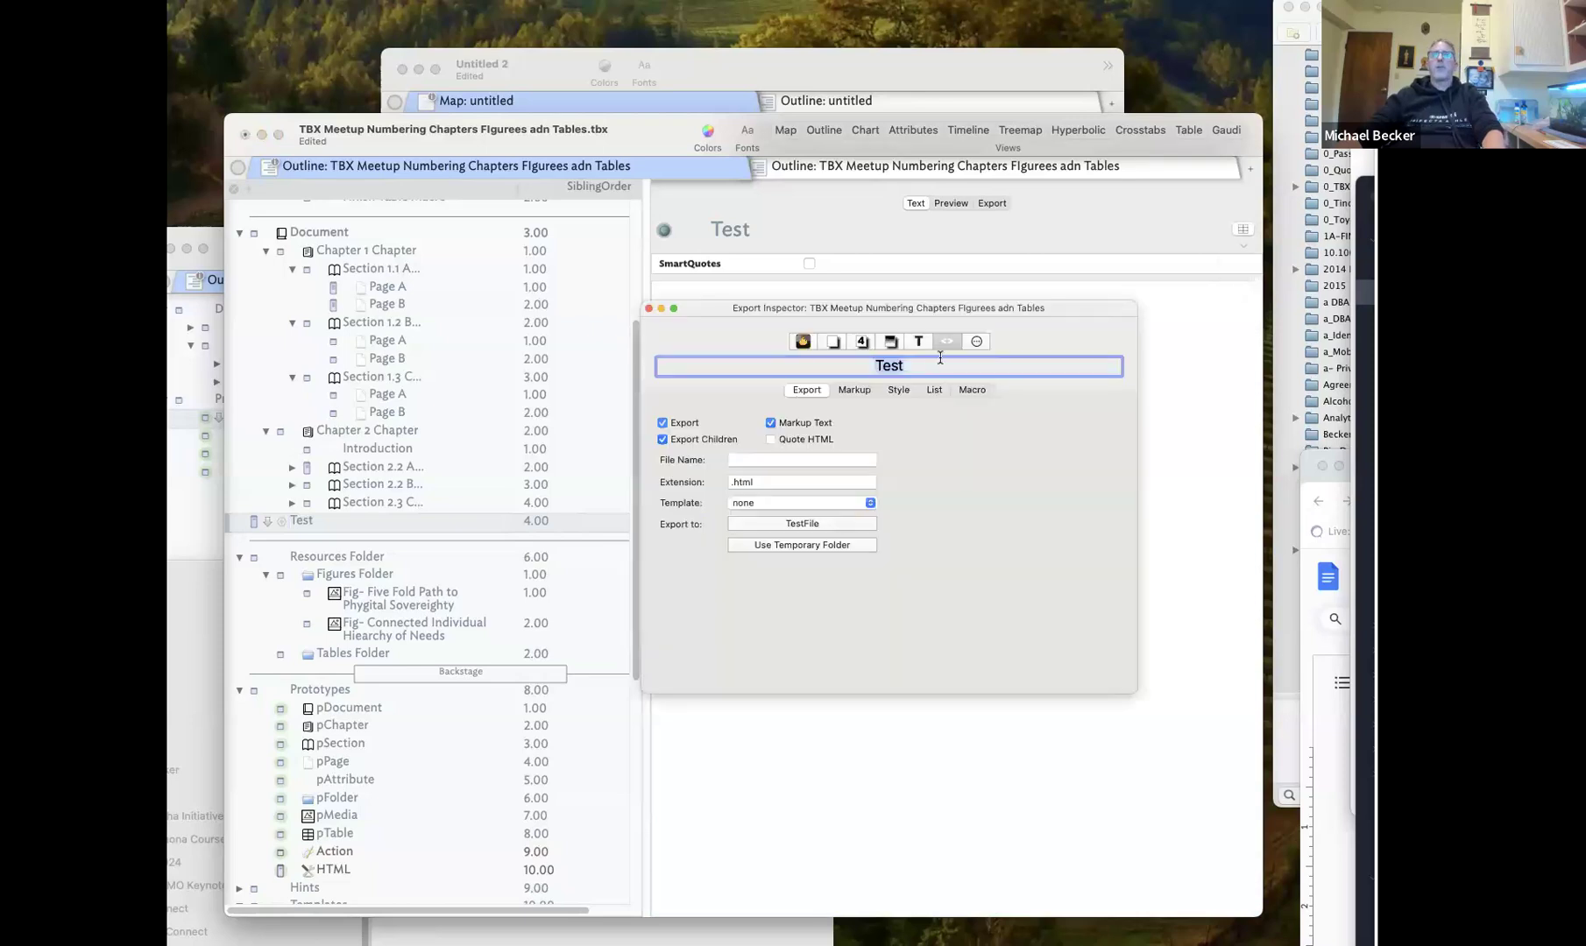
{"action": "left_click", "coordinate": [833, 549]}
{"action": "left_click", "coordinate": [952, 203]}
{"action": "left_click_drag", "start_coordinate": [893, 305], "coordinate": [1371, 337]}
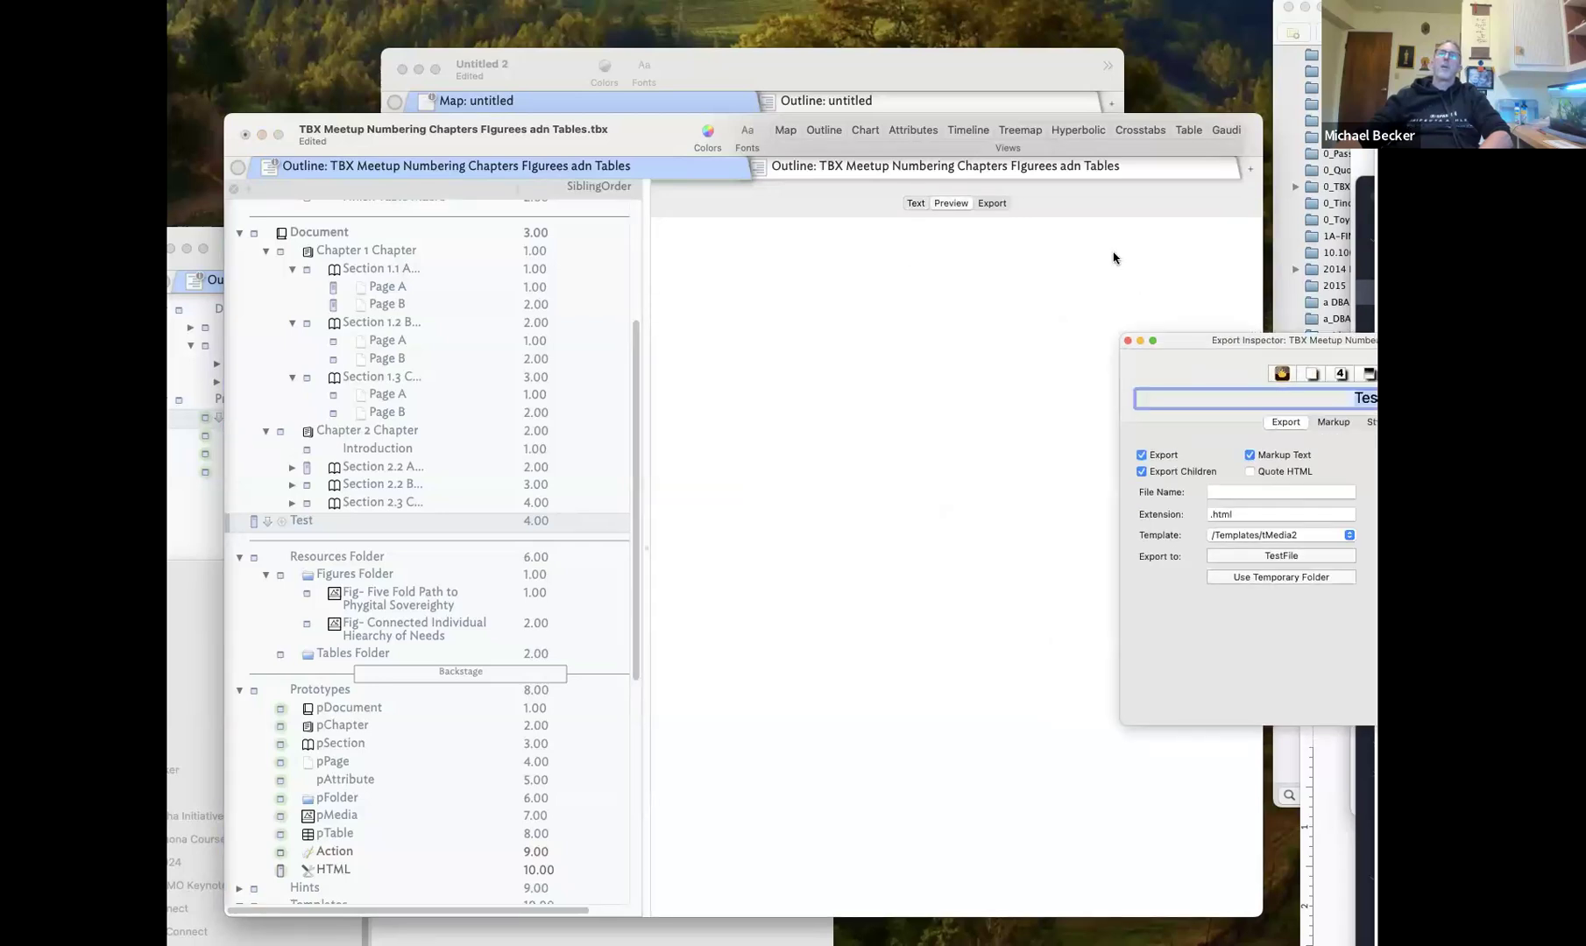
Replace tMedia2 with a different export template for the Test note and close the inspector
{"action": "left_click_drag", "start_coordinate": [1201, 348], "coordinate": [836, 322]}
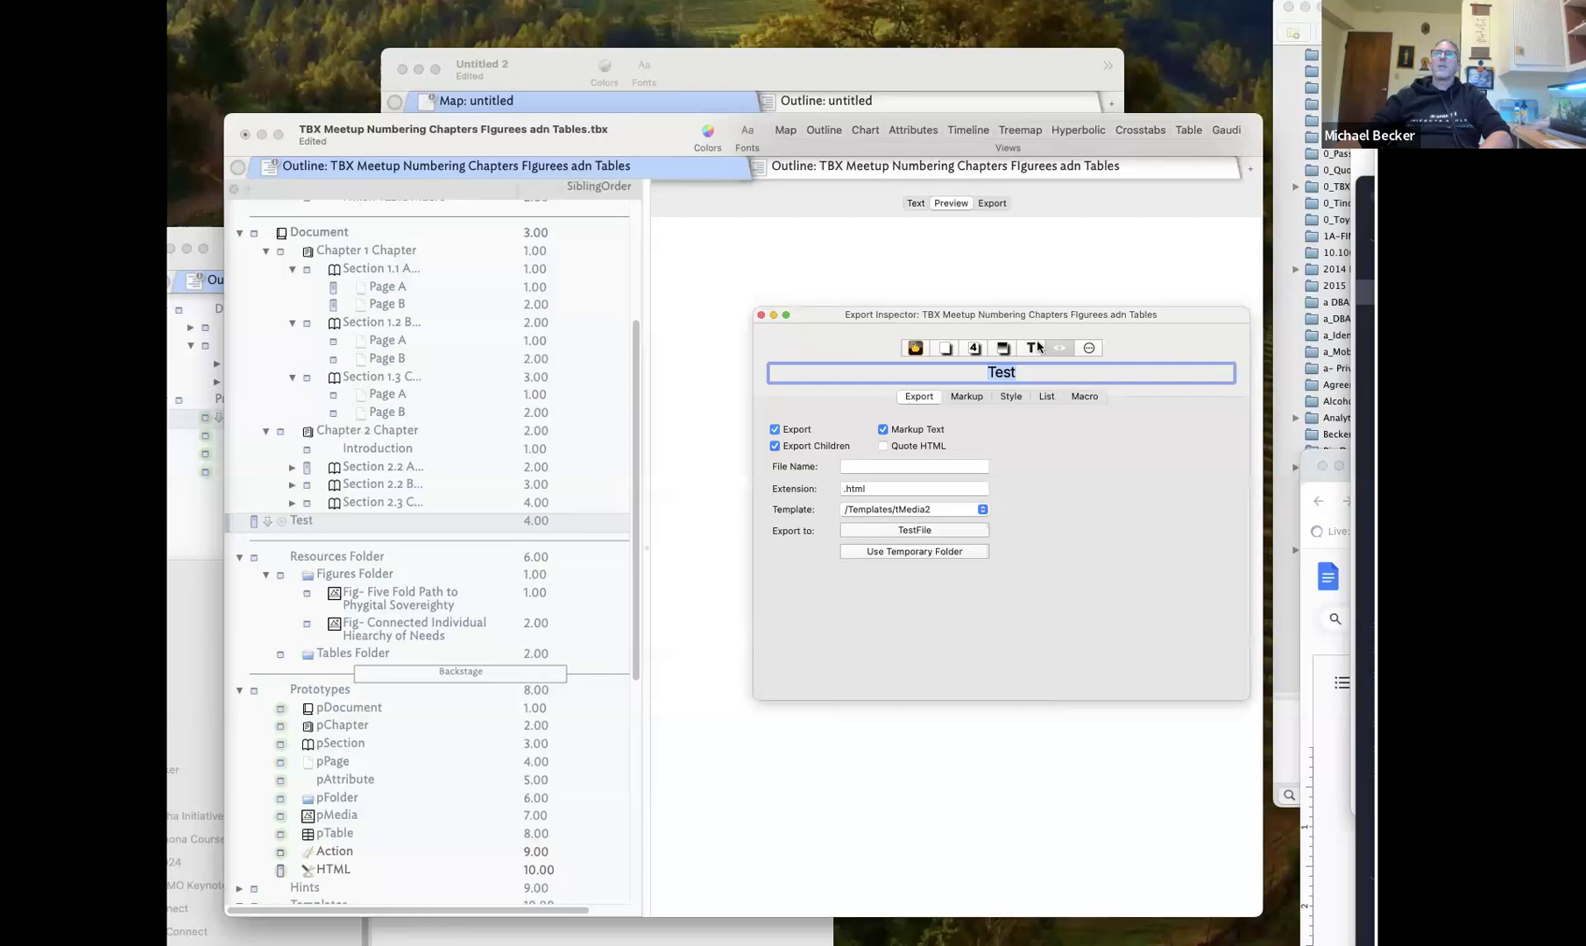
{"action": "left_click", "coordinate": [1031, 348]}
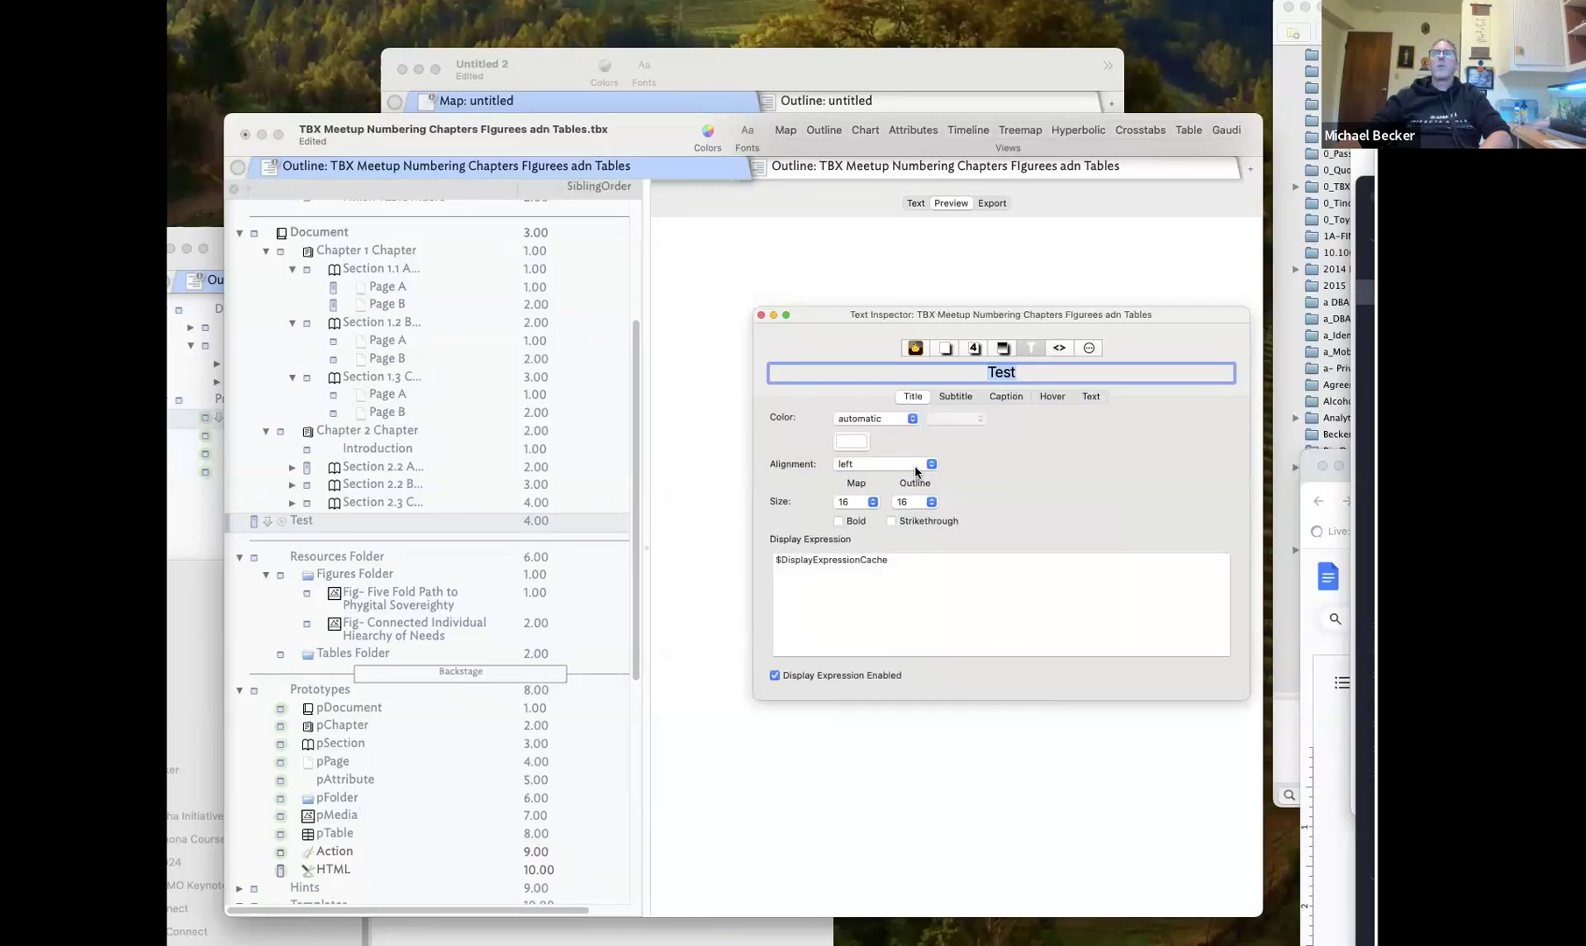
{"action": "left_click", "coordinate": [1059, 348]}
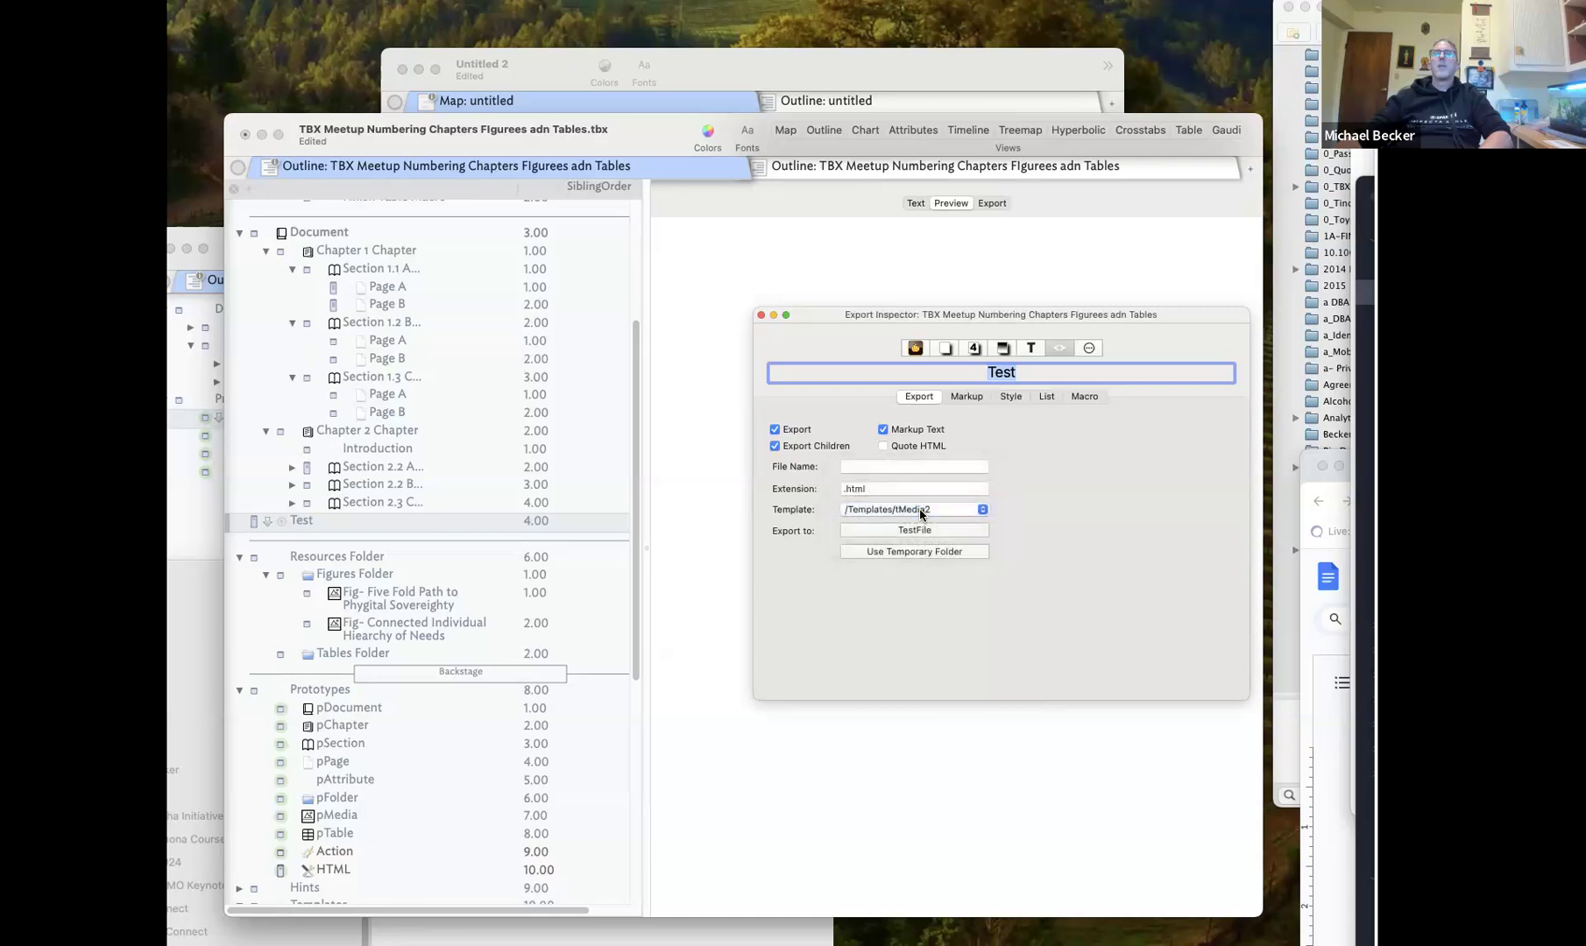
{"action": "left_click", "coordinate": [936, 512]}
{"action": "left_click", "coordinate": [762, 316]}
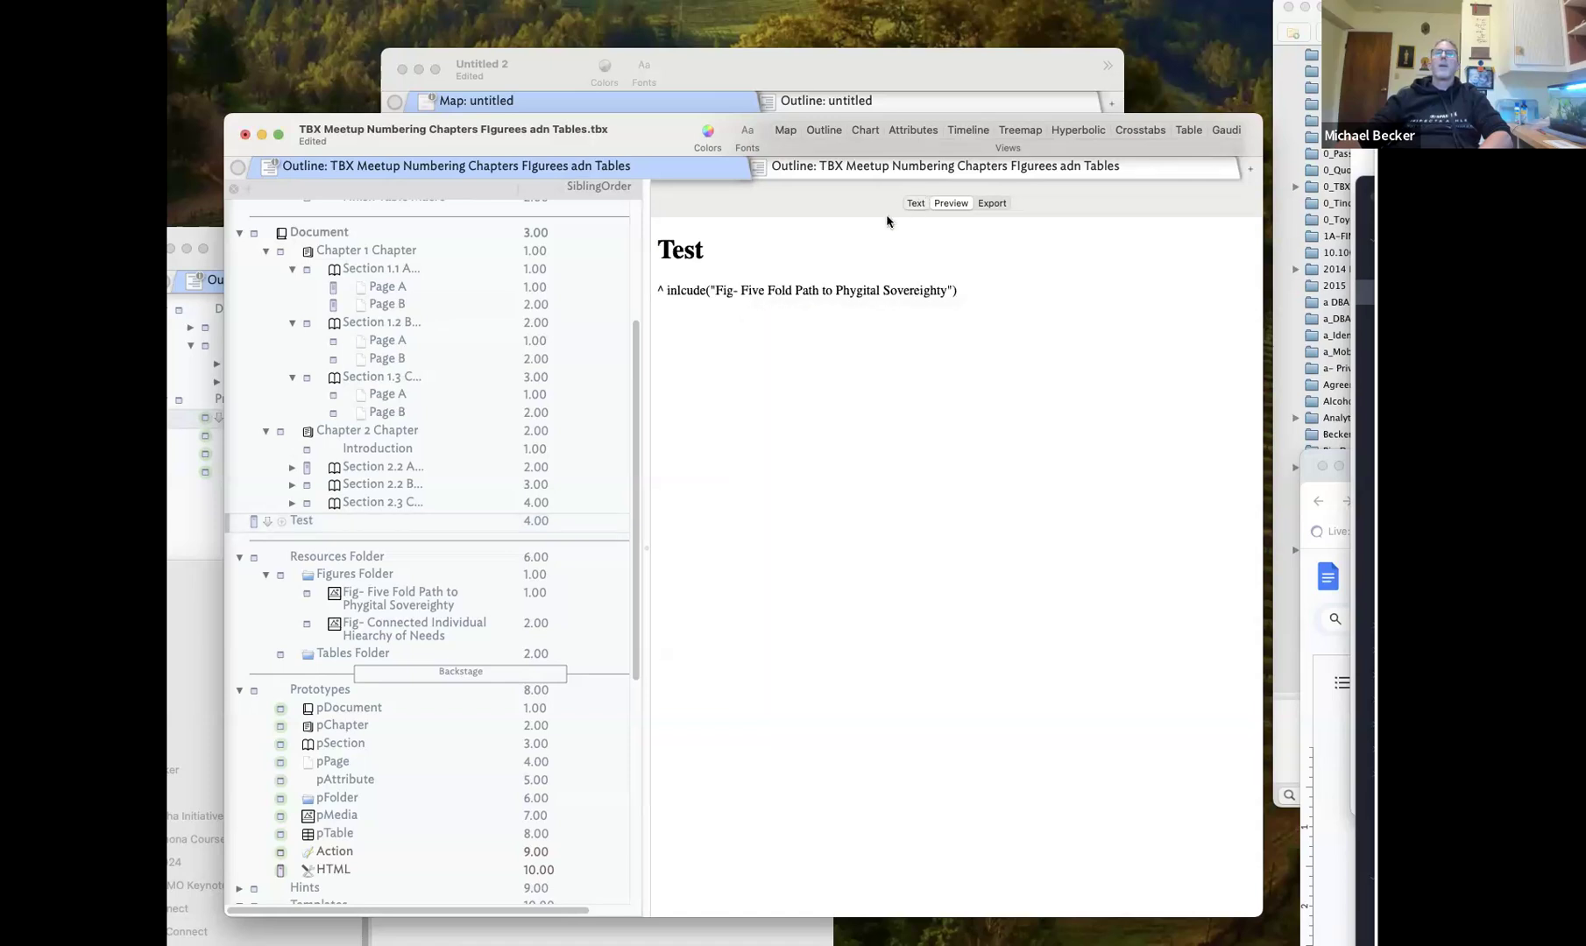
Correct the misspelled command in the Test note's text to include and preview the note
{"action": "left_click", "coordinate": [915, 203]}
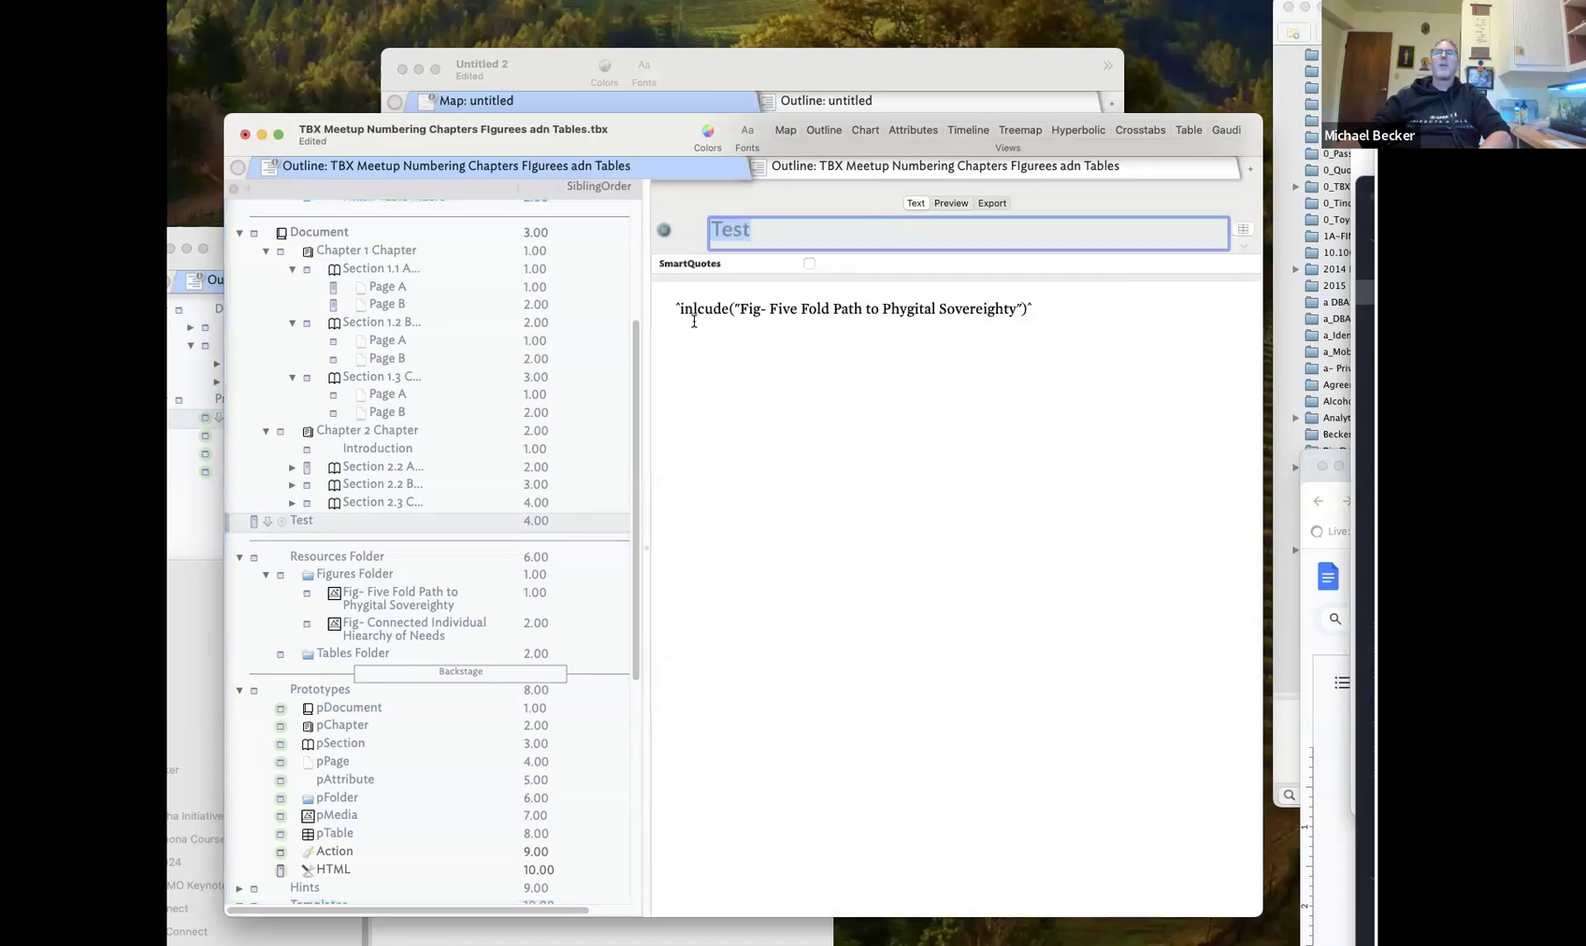
{"action": "left_click_drag", "start_coordinate": [729, 309], "coordinate": [696, 309]}
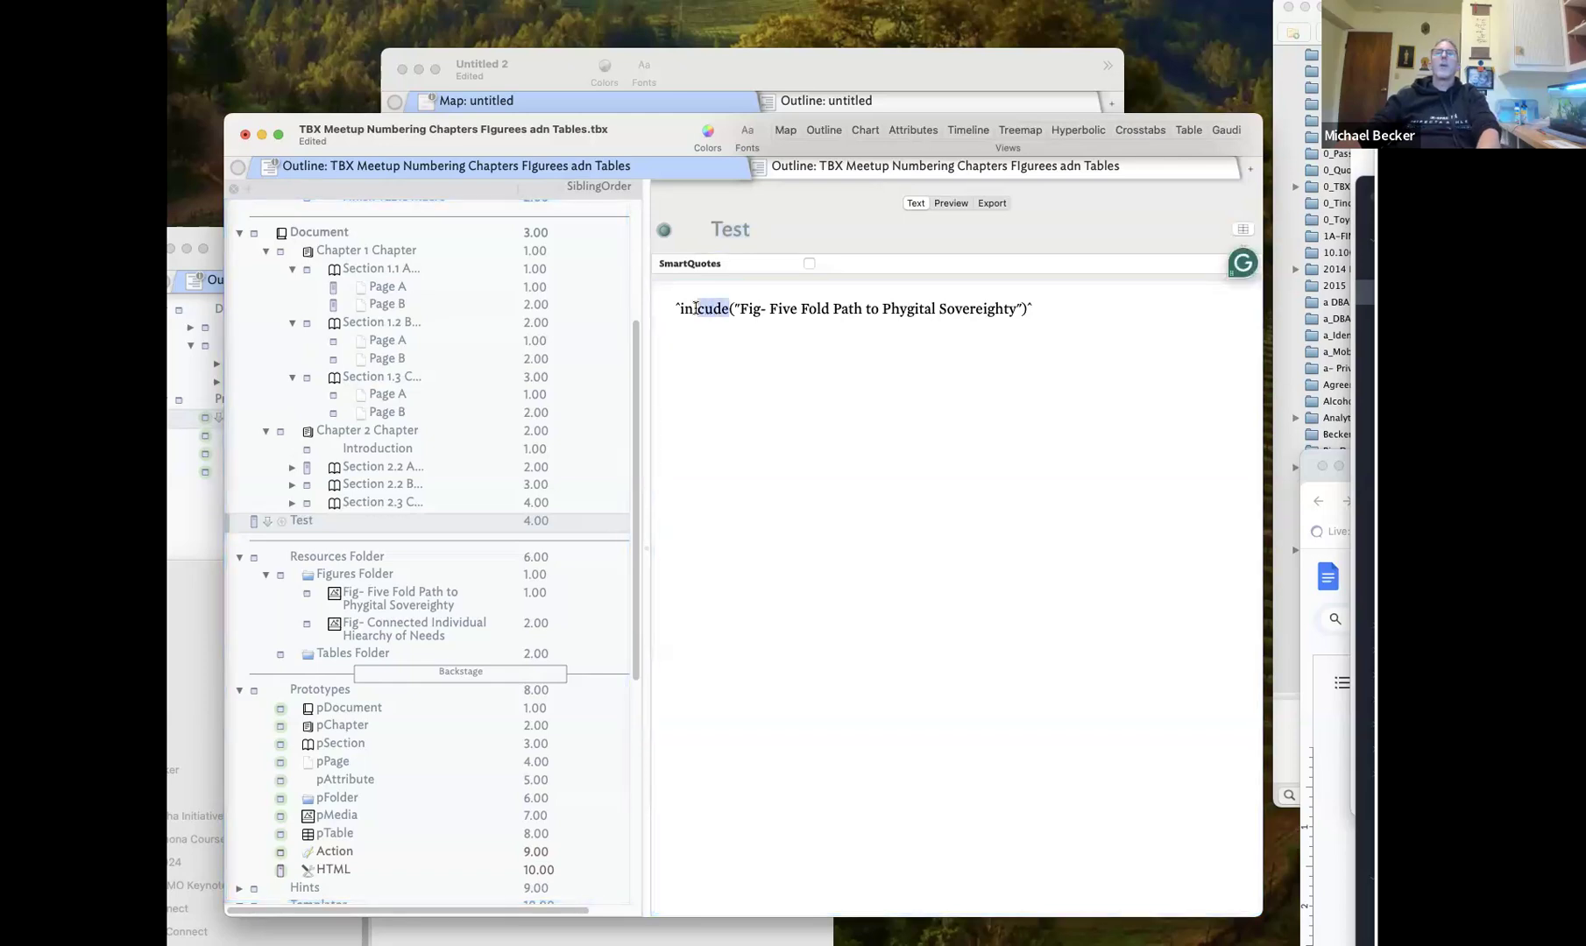
{"action": "type", "text": "clude"}
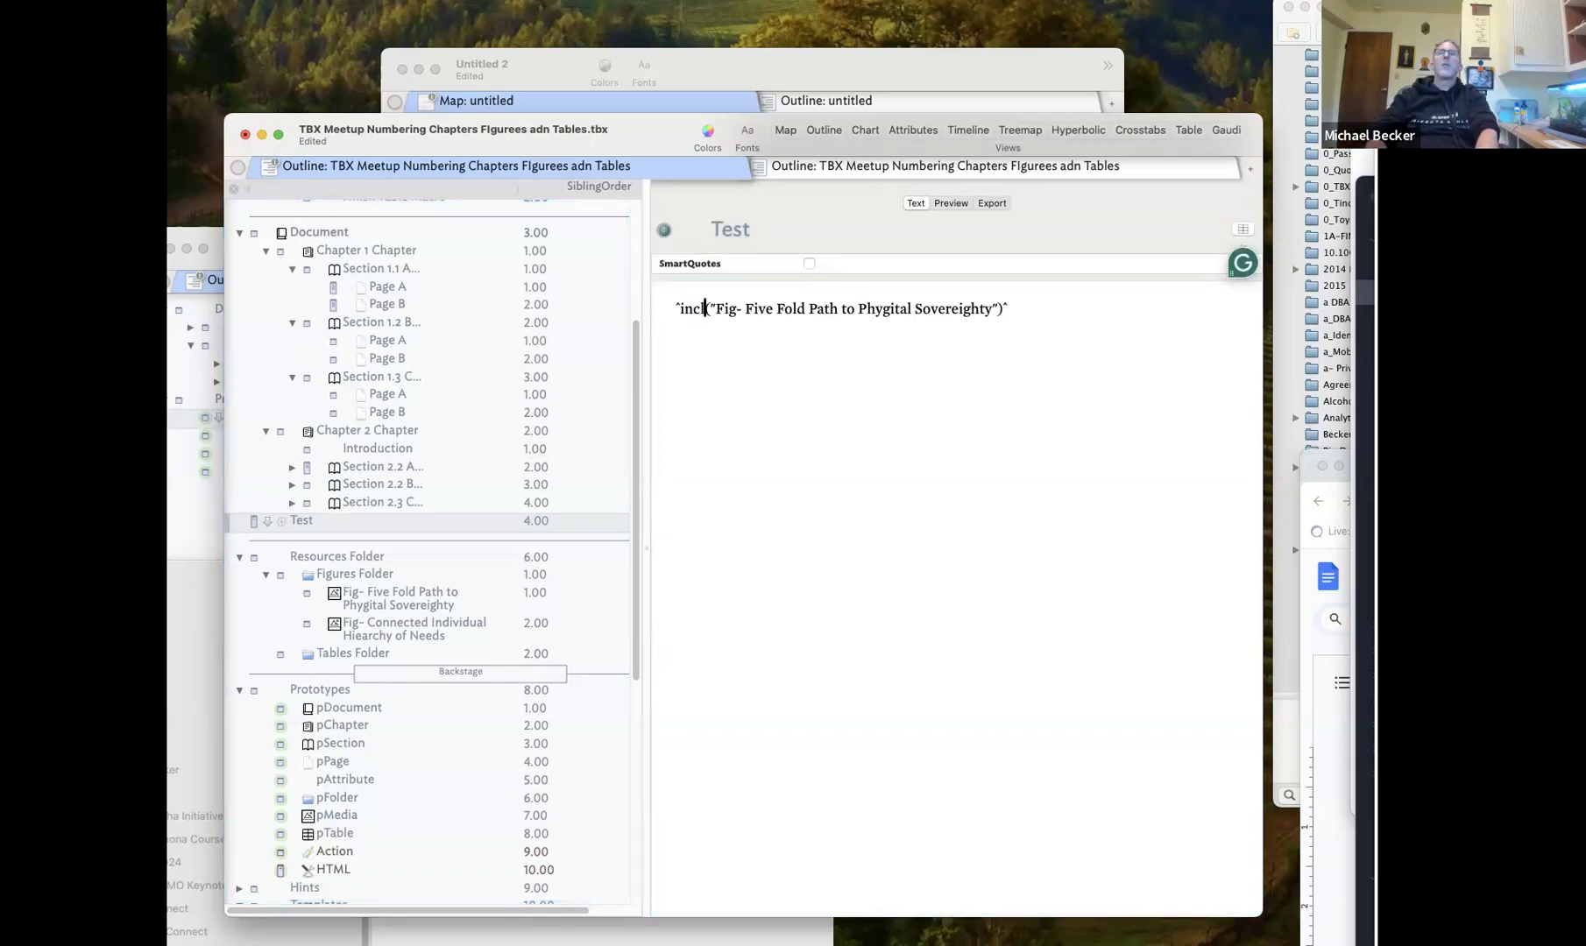
{"action": "left_click", "coordinate": [950, 203]}
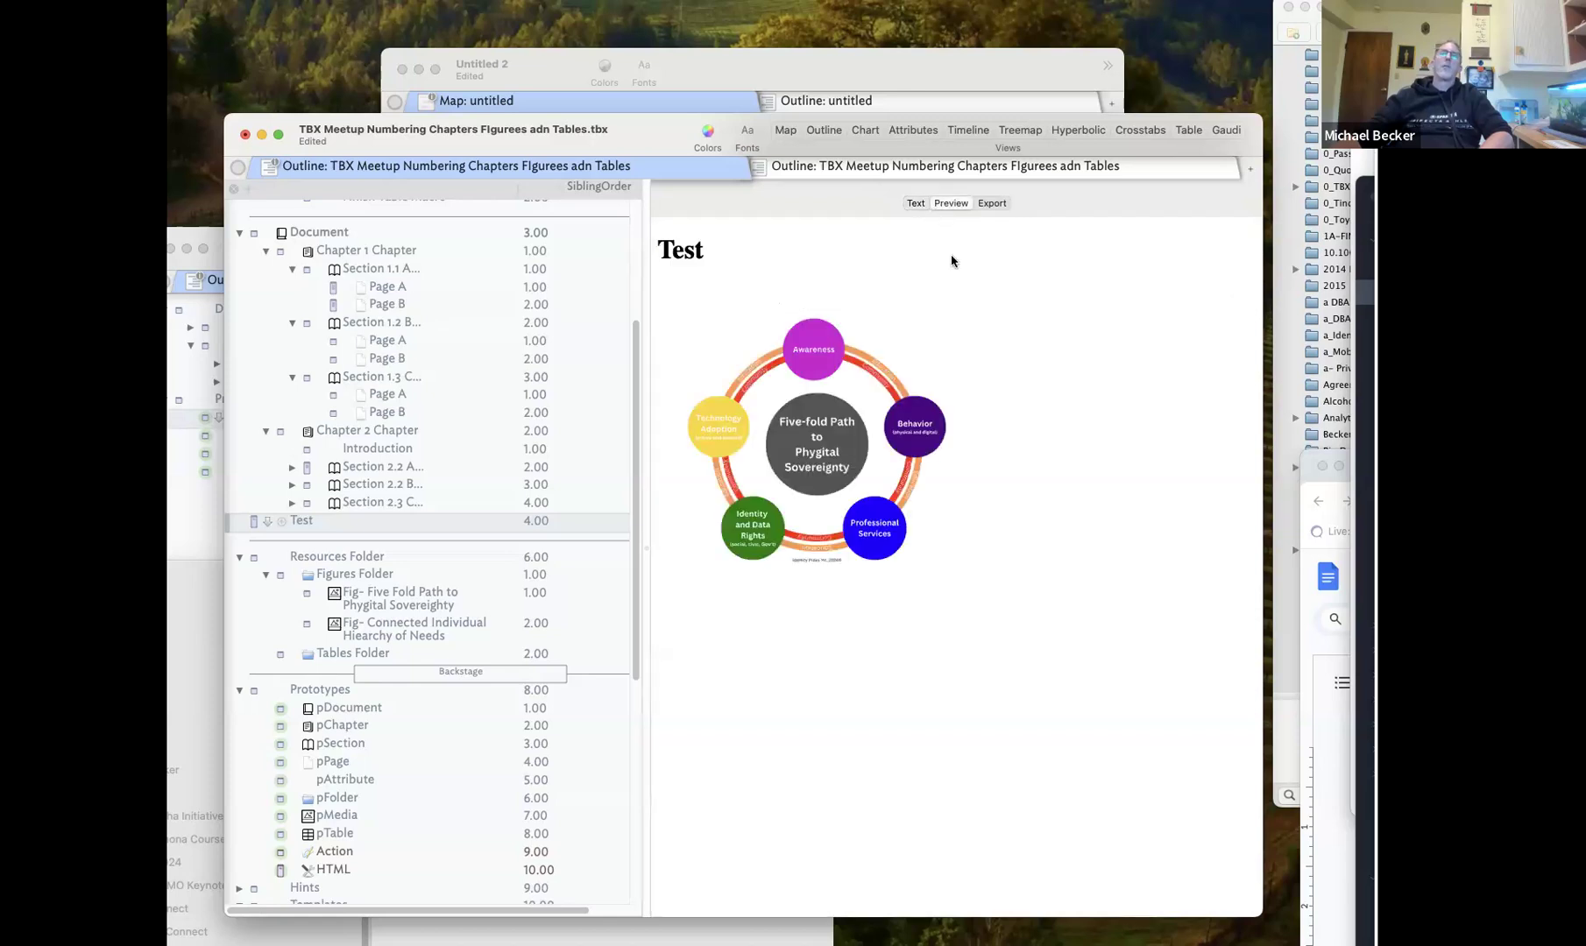
Compare the Test note's include code with its rendered preview, highlighting the whole code line in the text
{"action": "left_click", "coordinate": [914, 204]}
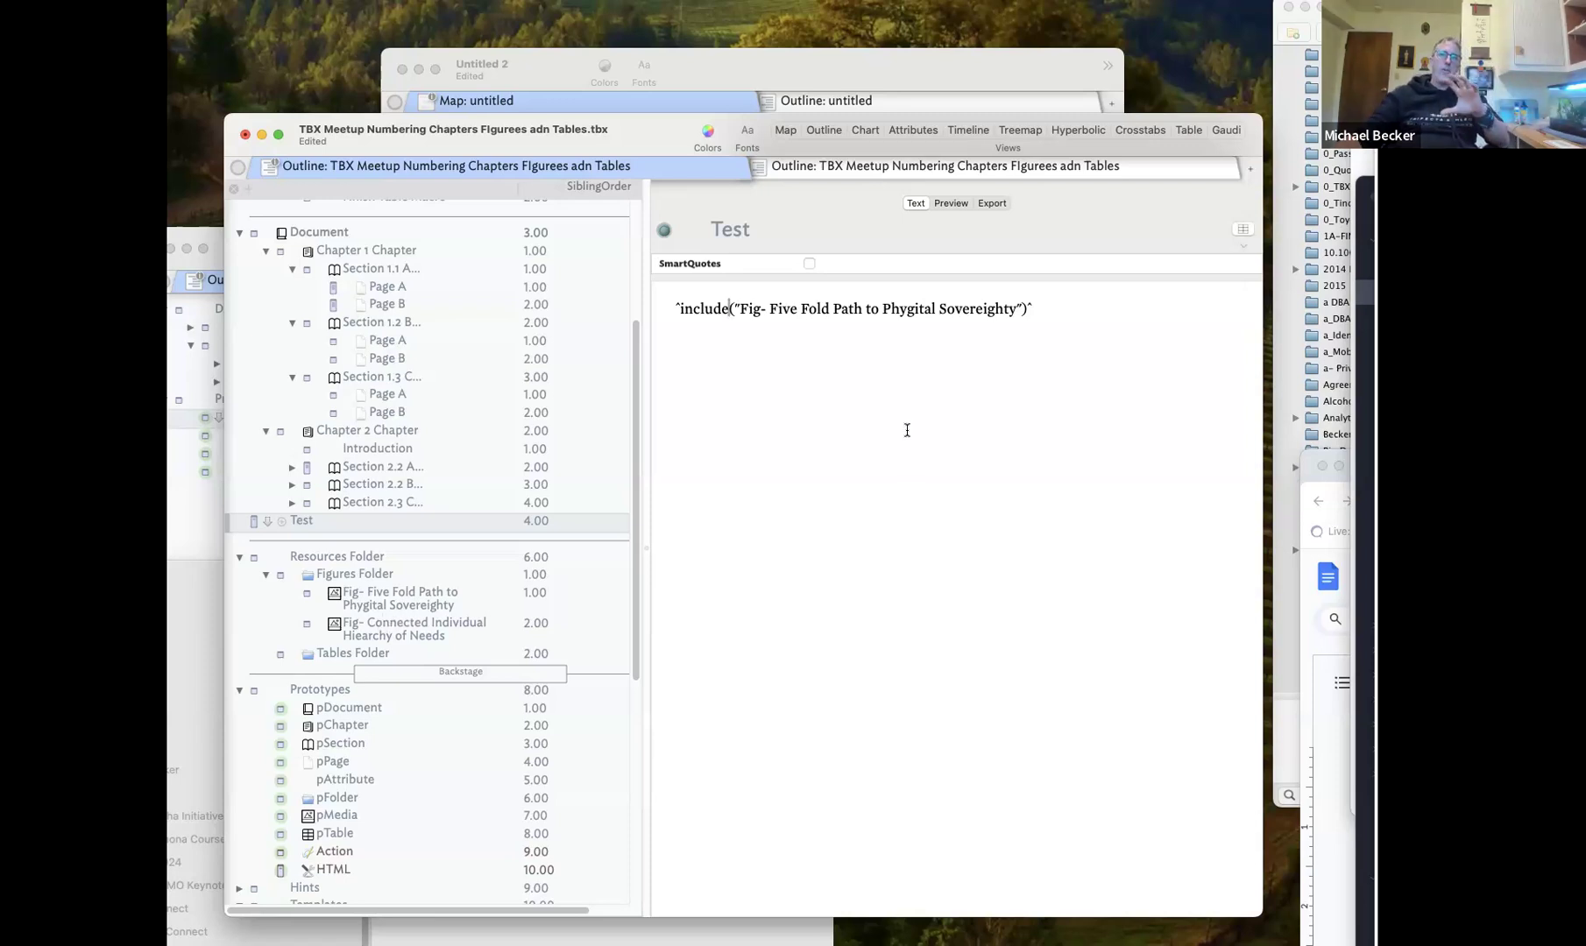
{"action": "left_click_drag", "start_coordinate": [672, 309], "coordinate": [1120, 312]}
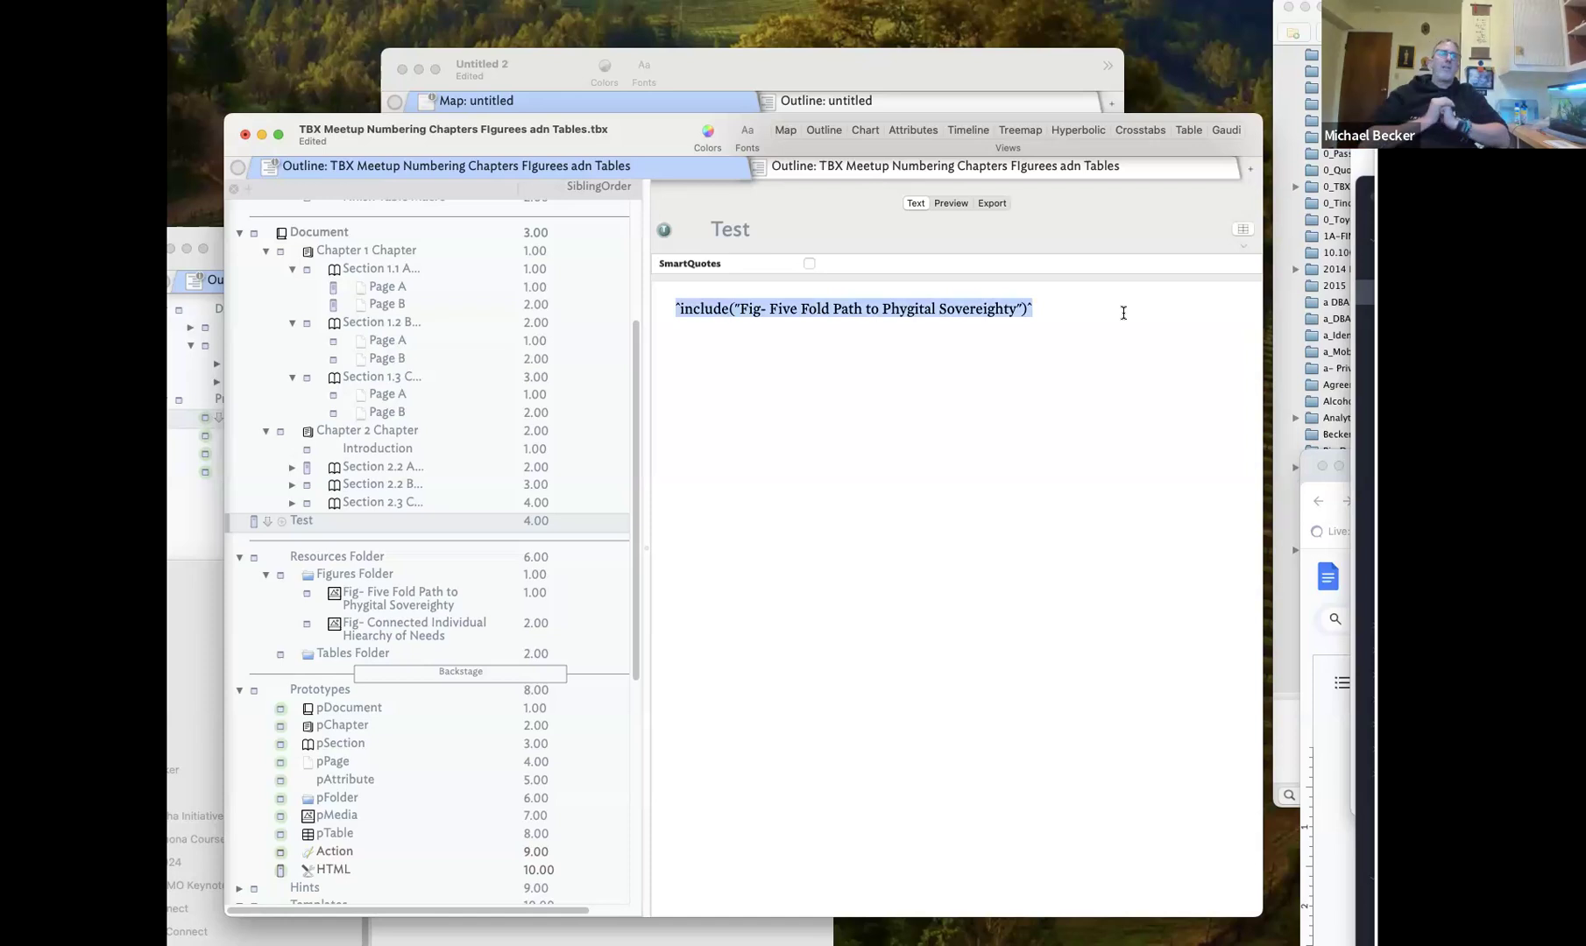
{"action": "left_click", "coordinate": [936, 202]}
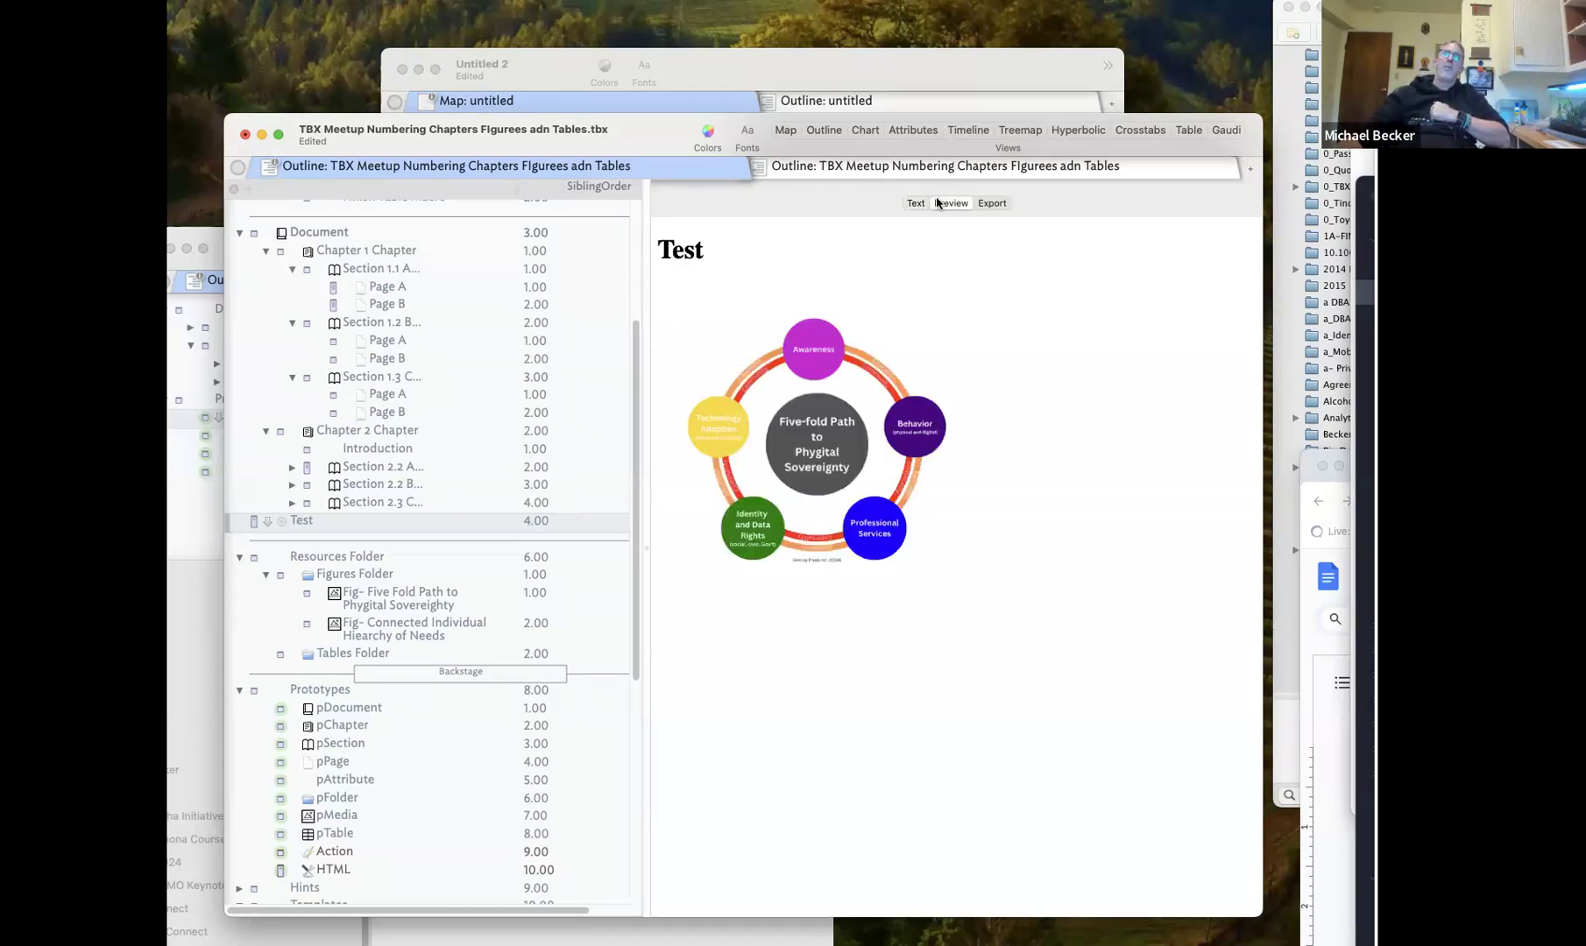
{"action": "left_click", "coordinate": [924, 207]}
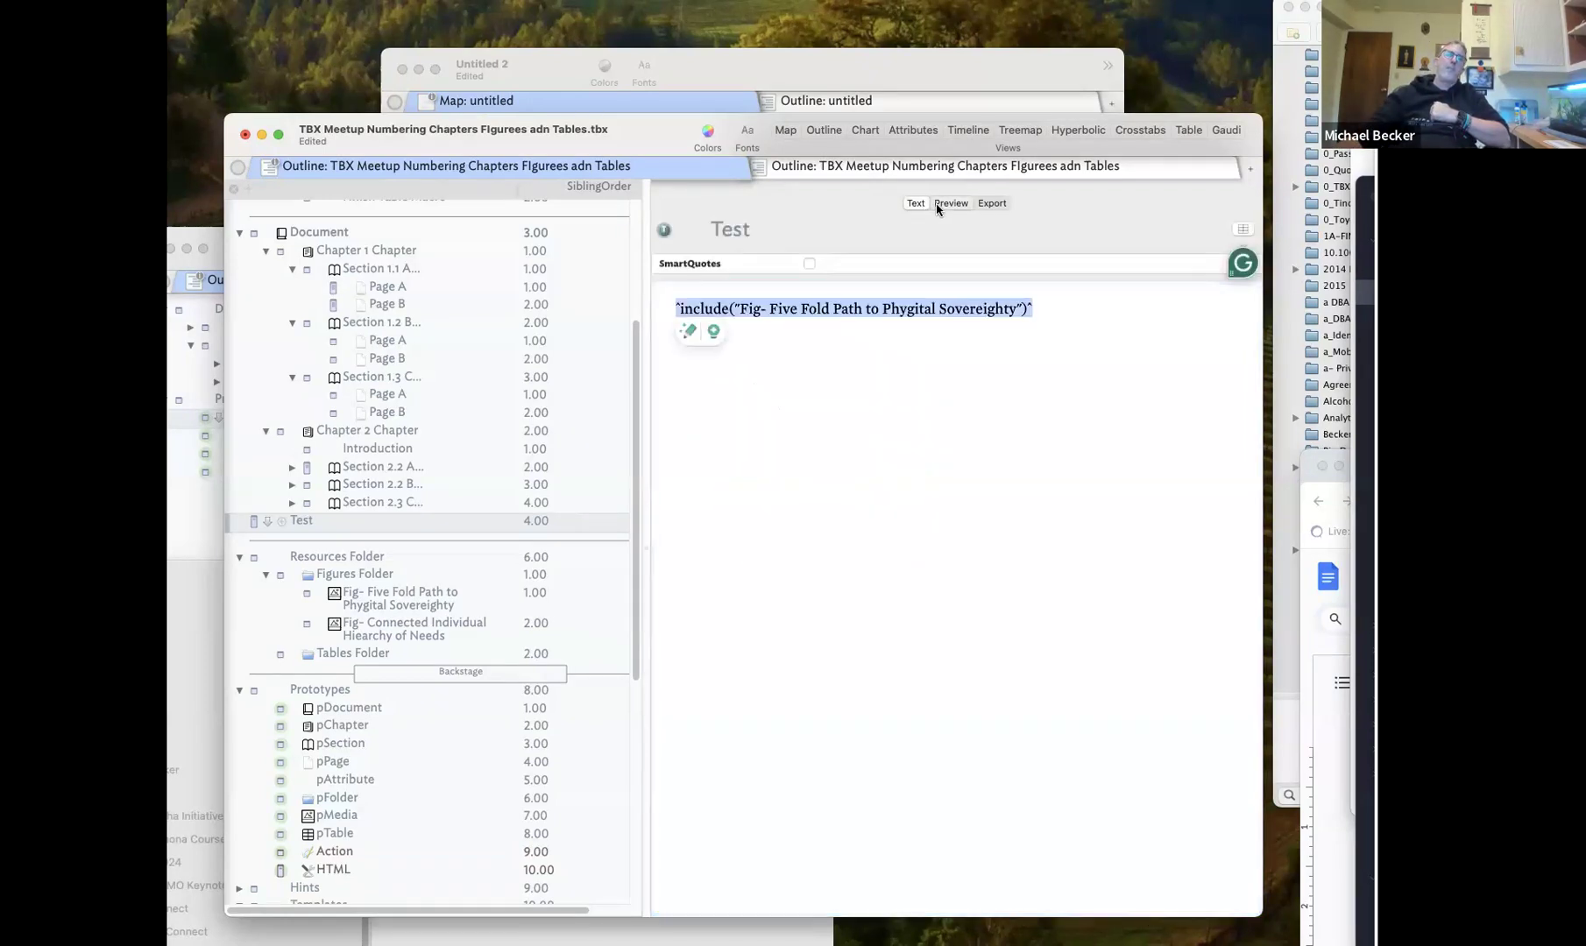
{"action": "left_click", "coordinate": [935, 207]}
{"action": "left_click", "coordinate": [907, 204]}
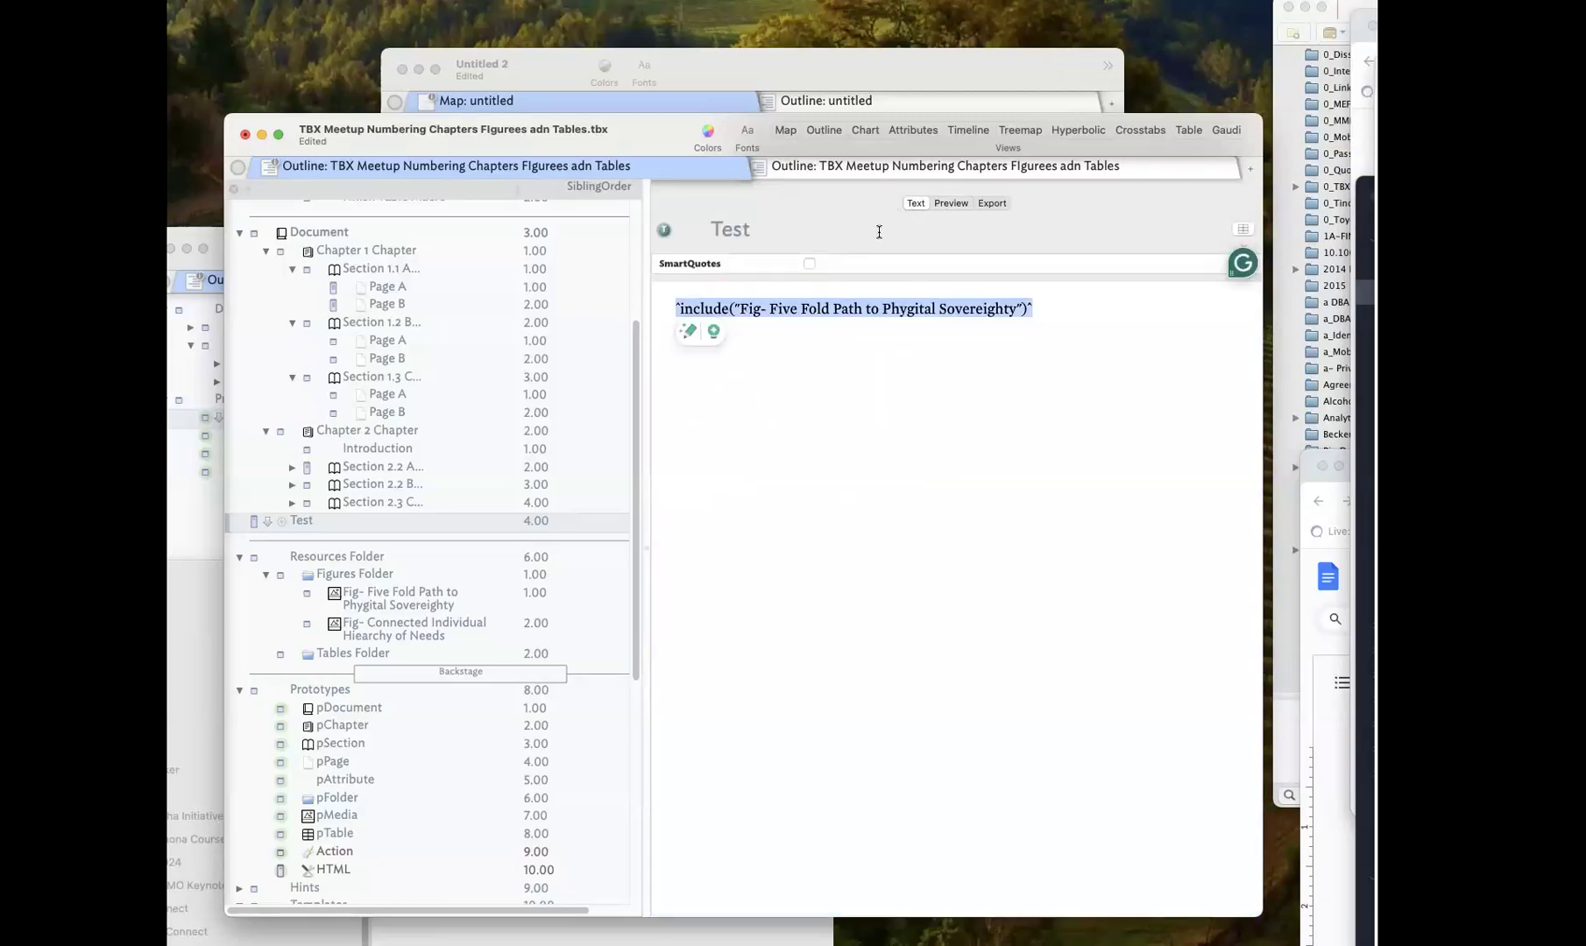
Examine Page A of section 1.1, highlighting its figure anchor, the include code with tMedia2, and the addFigureLabel call with its figure name argument
{"action": "left_click", "coordinate": [492, 284]}
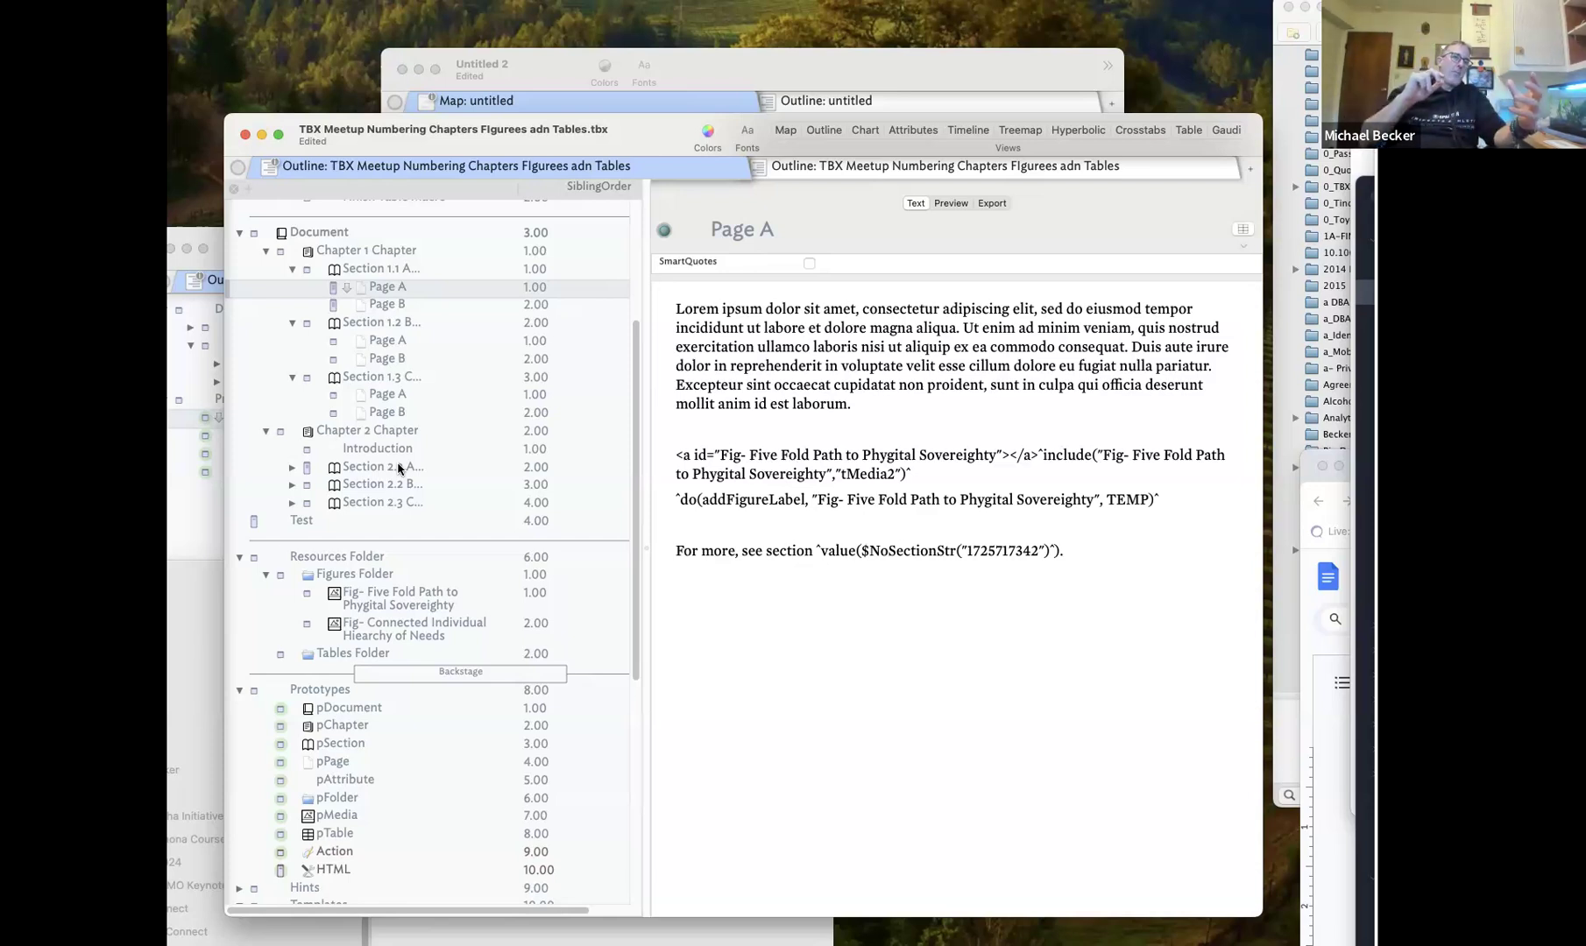
{"action": "left_click", "coordinate": [981, 596]}
{"action": "left_click_drag", "start_coordinate": [672, 458], "coordinate": [1176, 515]}
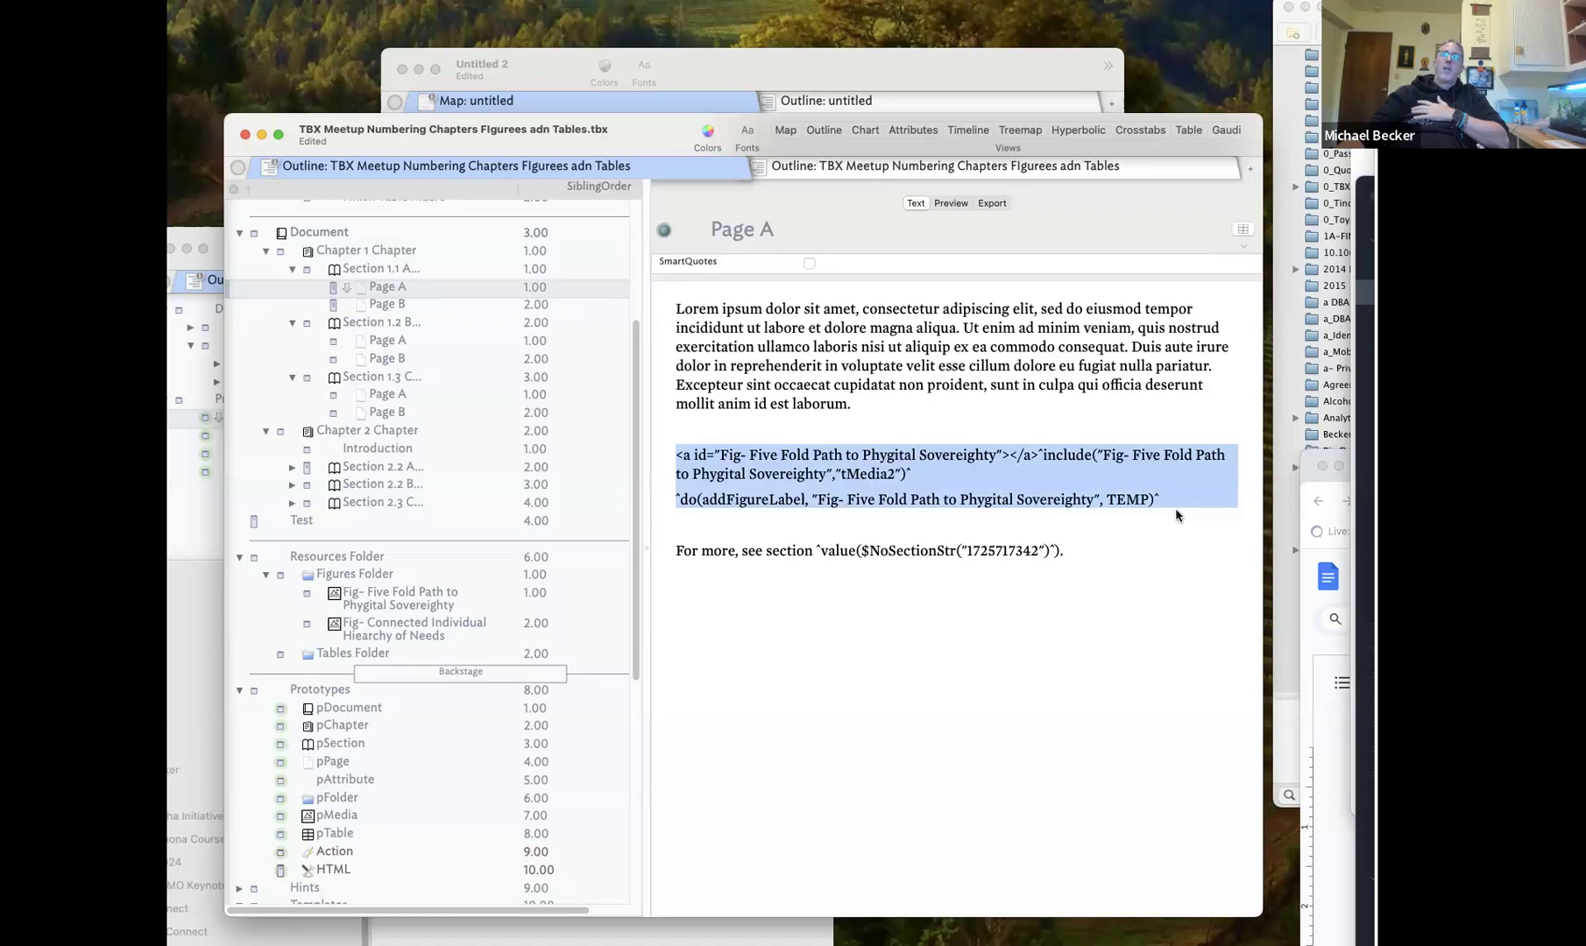
{"action": "left_click", "coordinate": [797, 473]}
{"action": "left_click_drag", "start_coordinate": [1009, 453], "coordinate": [675, 454]}
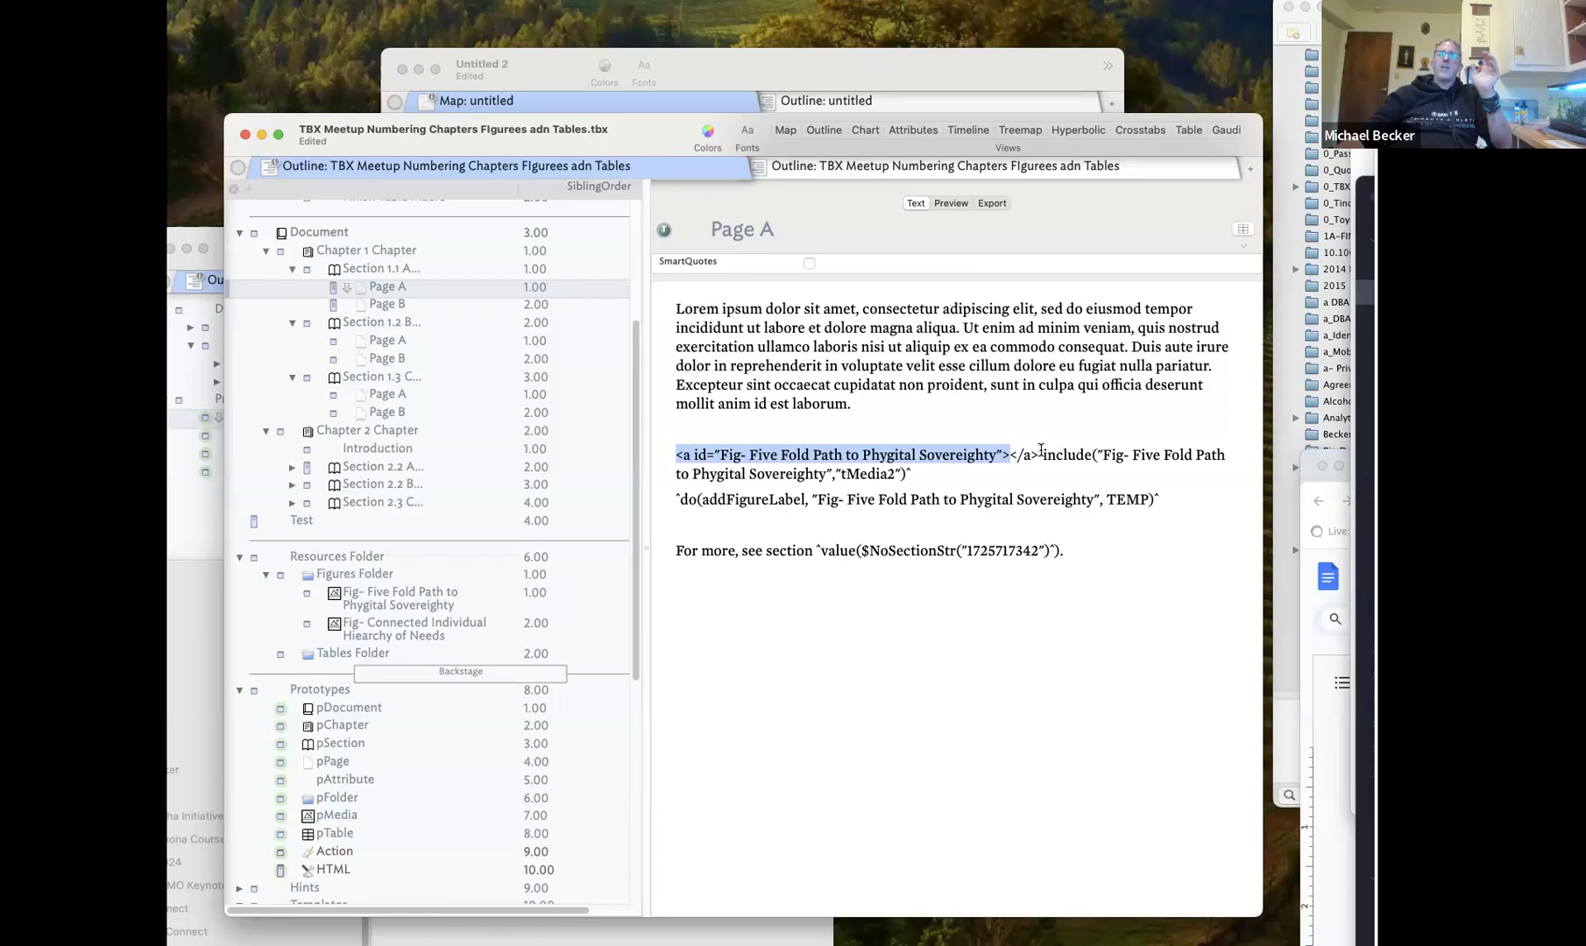
{"action": "left_click_drag", "start_coordinate": [1041, 451], "coordinate": [925, 473]}
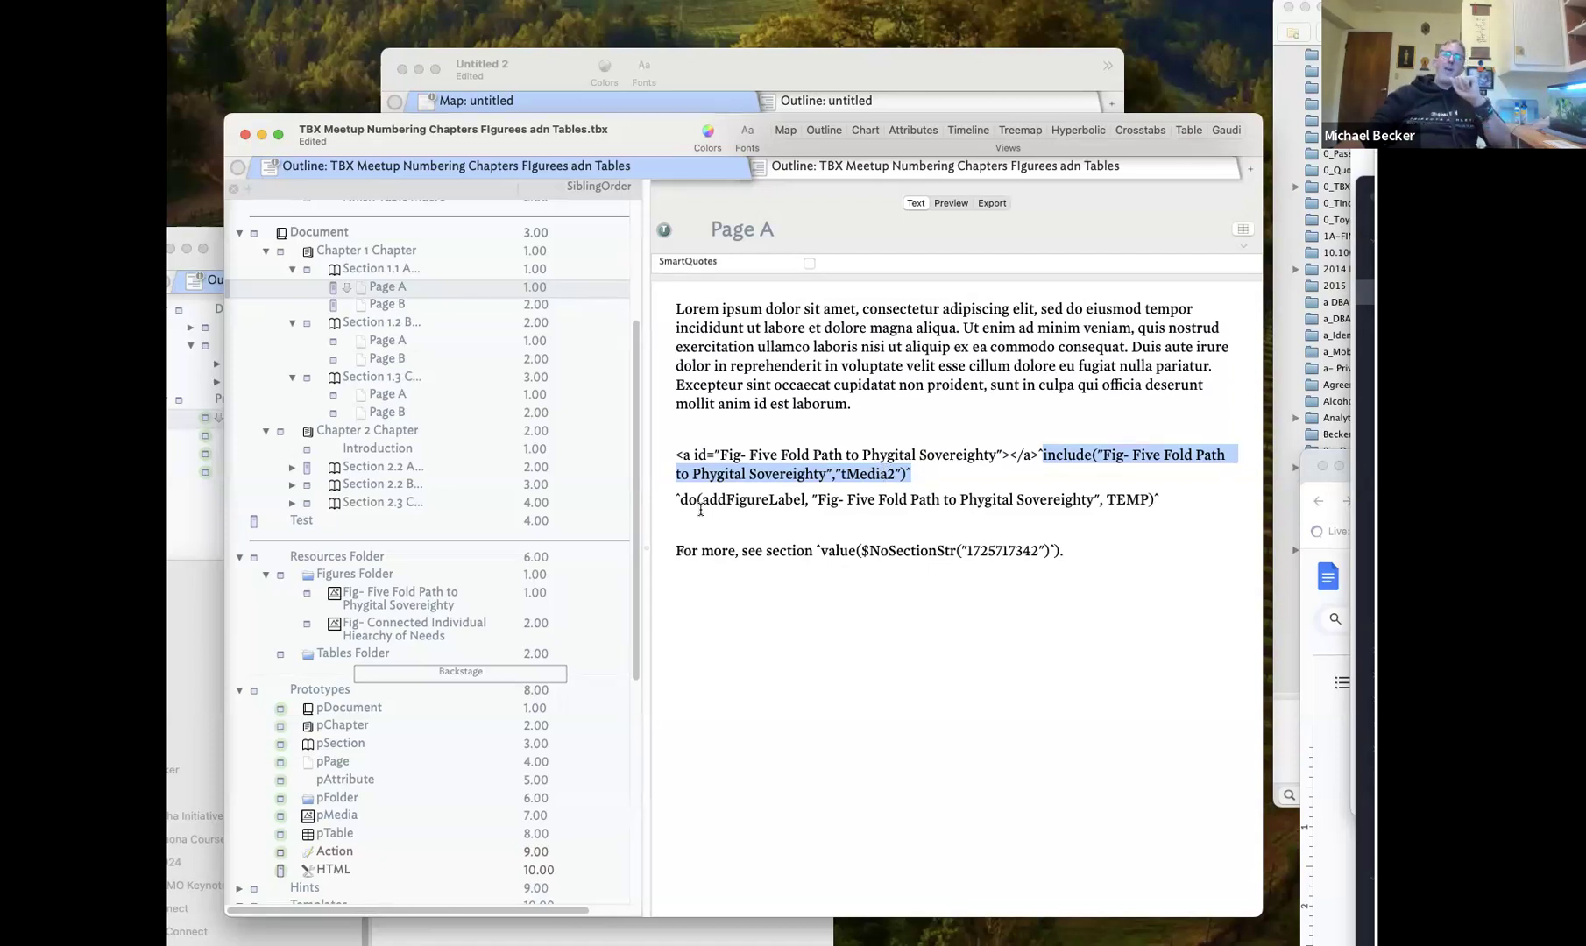
{"action": "left_click_drag", "start_coordinate": [673, 497], "coordinate": [1178, 498]}
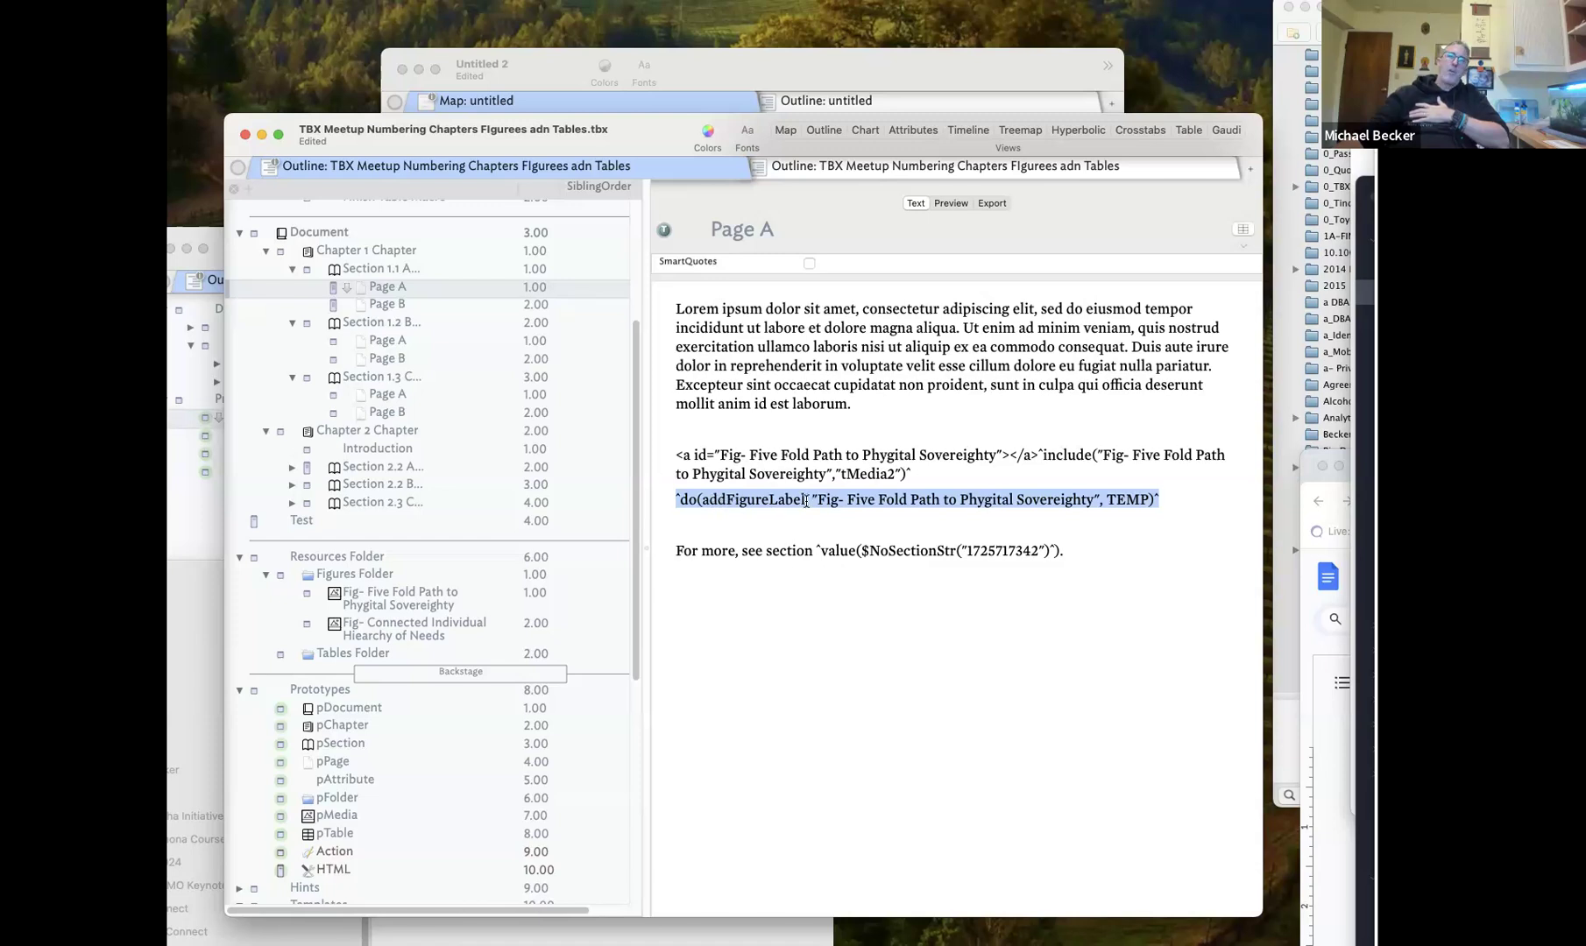
{"action": "left_click_drag", "start_coordinate": [814, 501], "coordinate": [1086, 501]}
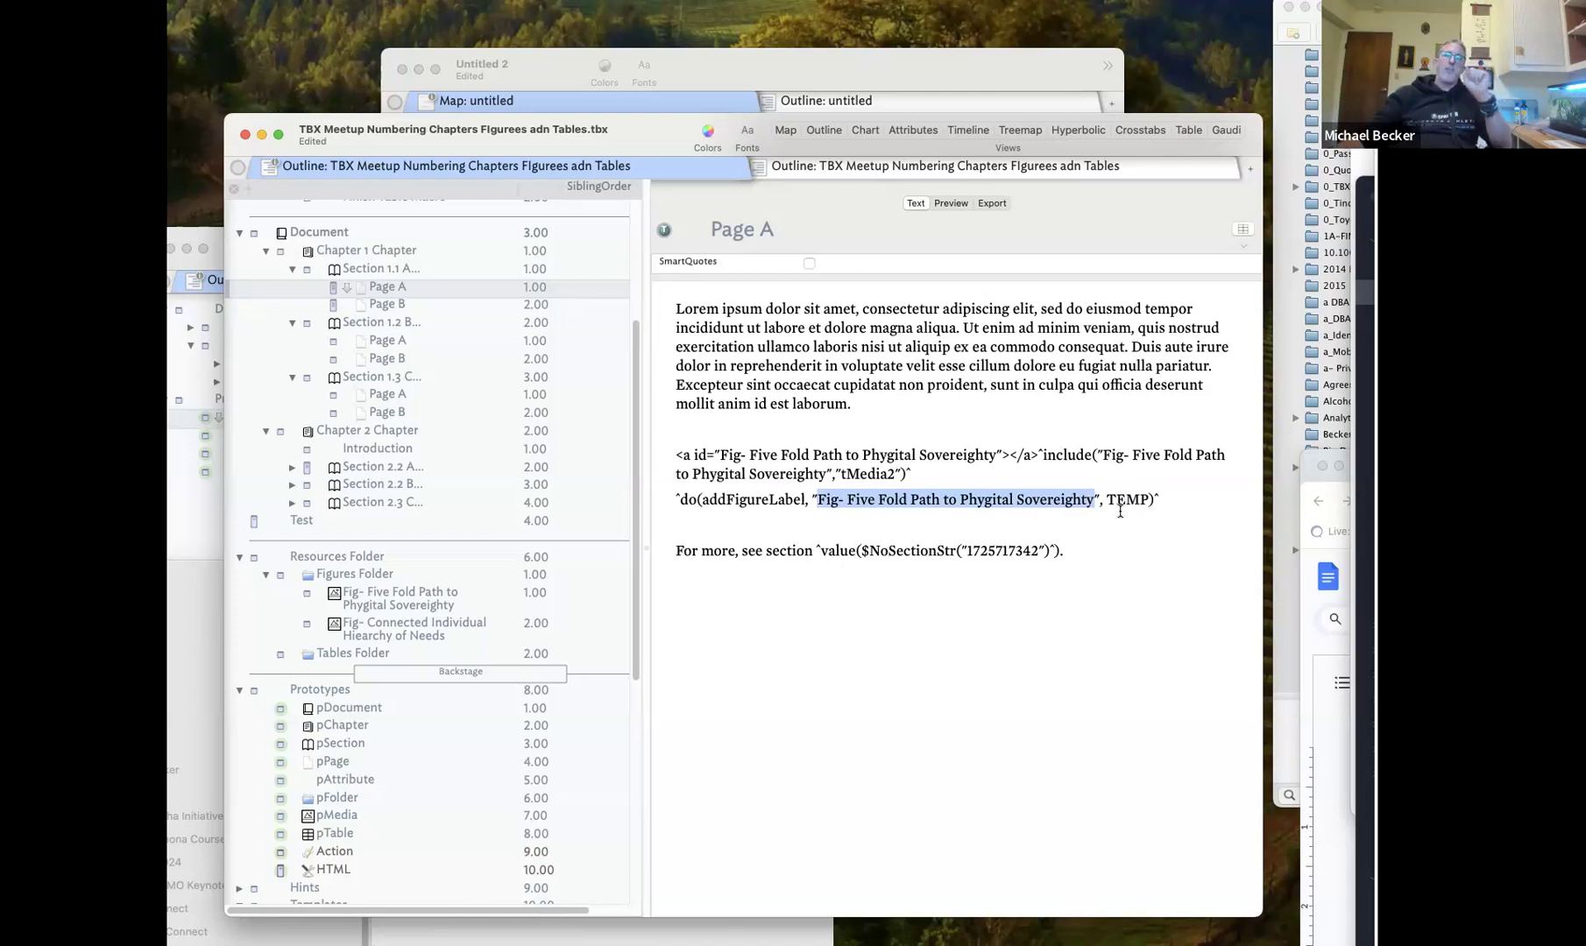
{"action": "left_click", "coordinate": [1105, 552]}
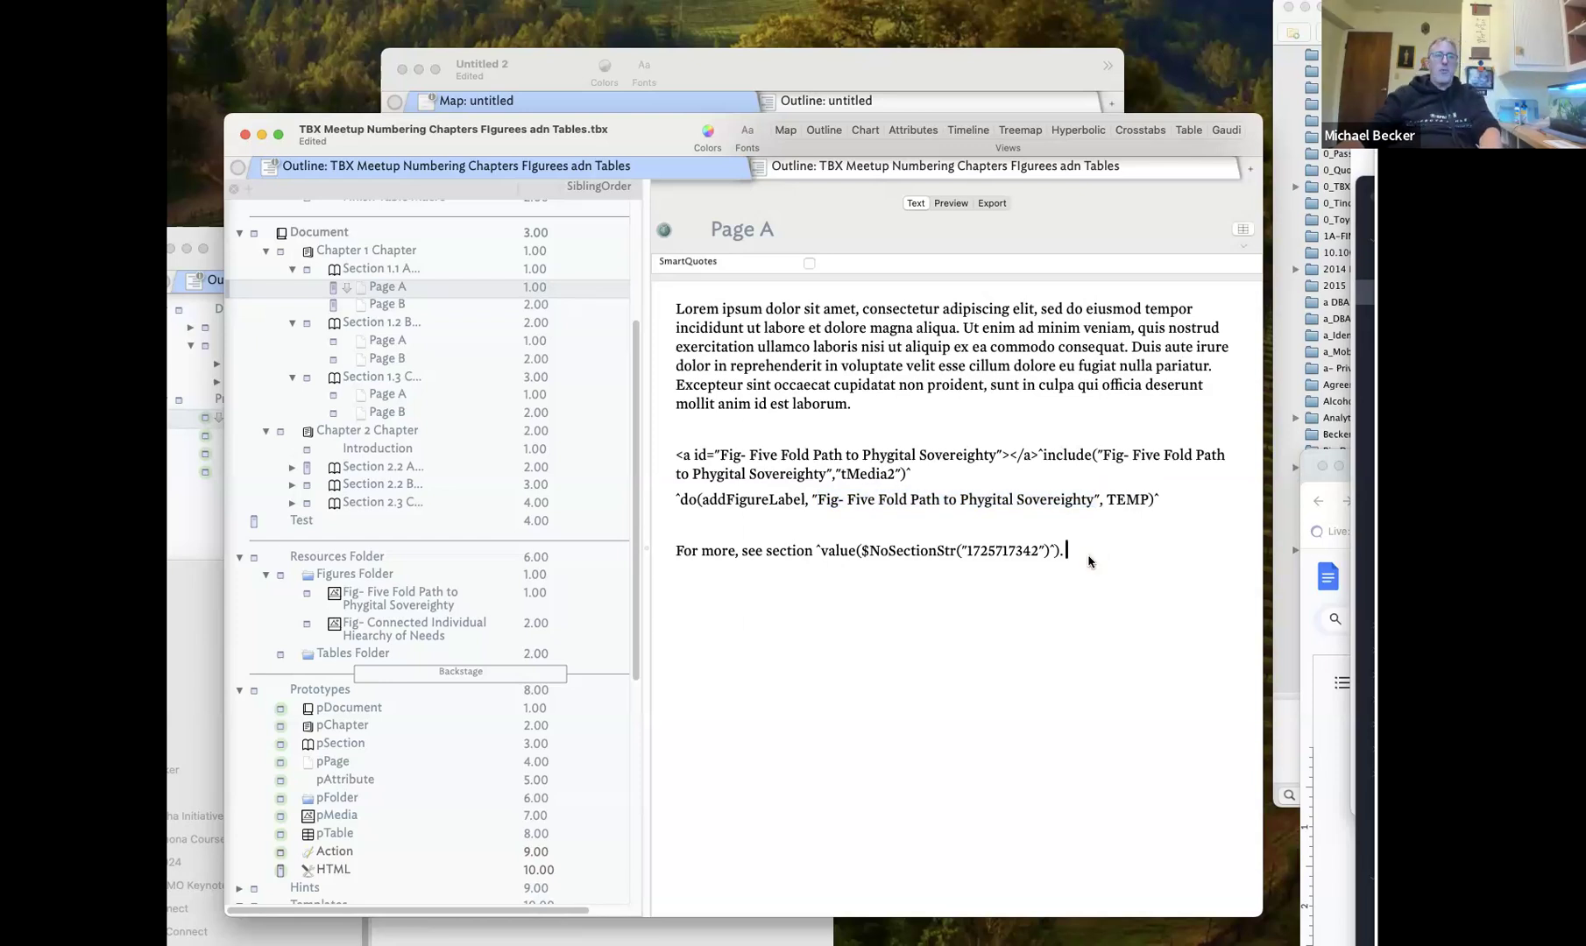
View the addFigureLabel export macro and highlight its last line, which builds the bold figure label and caption
{"action": "key", "text": "super+4"}
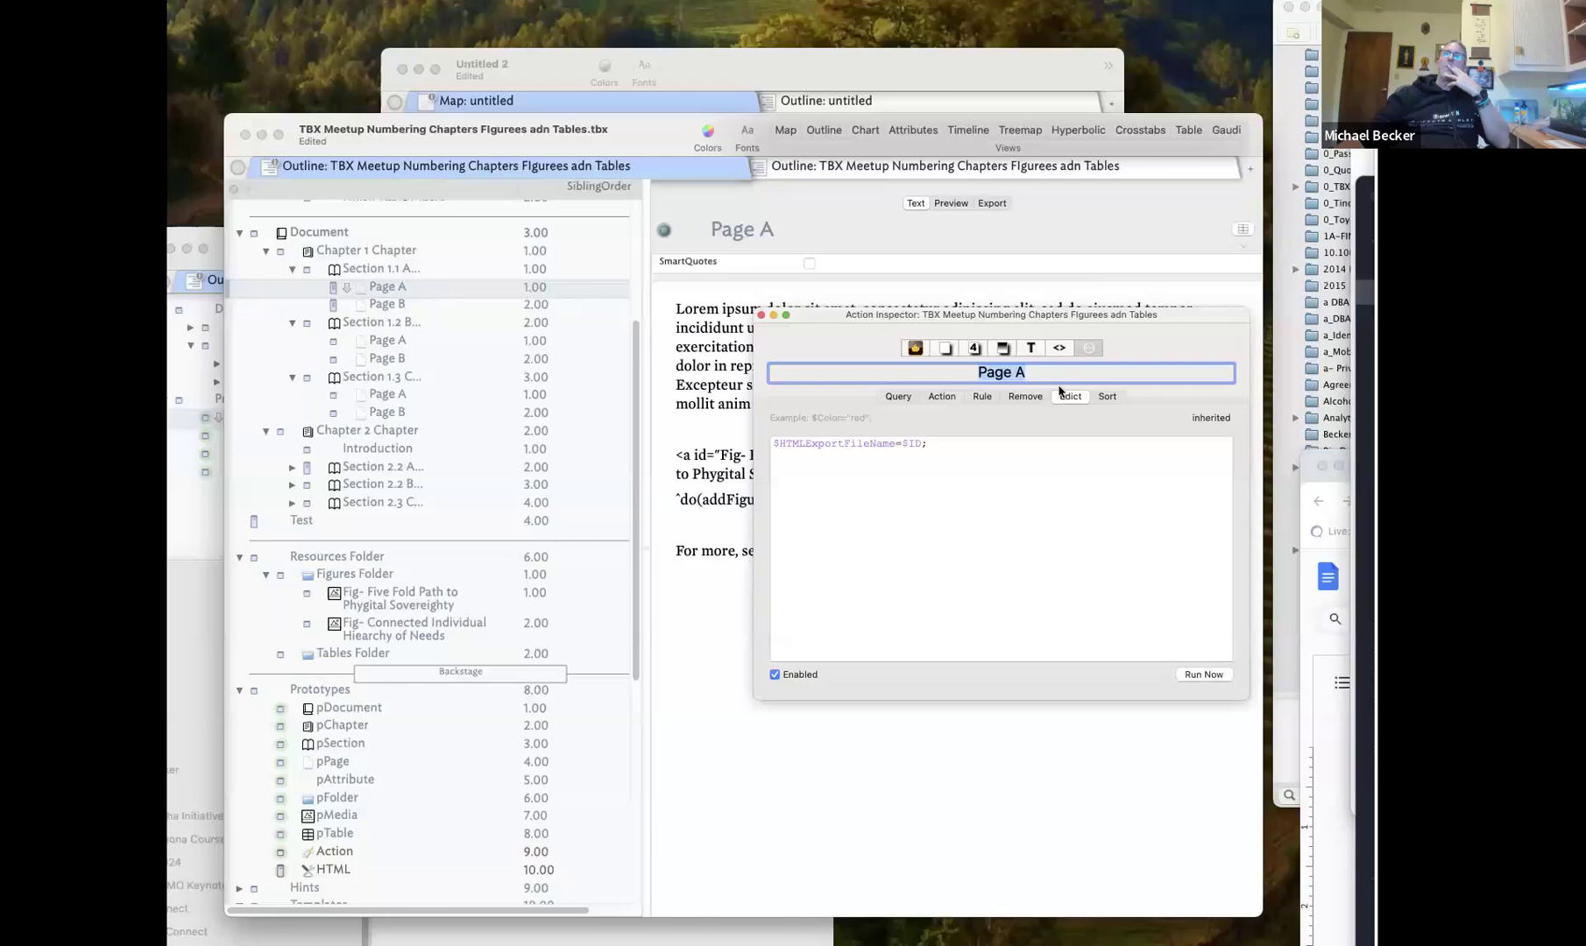
{"action": "left_click", "coordinate": [1056, 348]}
{"action": "left_click", "coordinate": [1083, 396]}
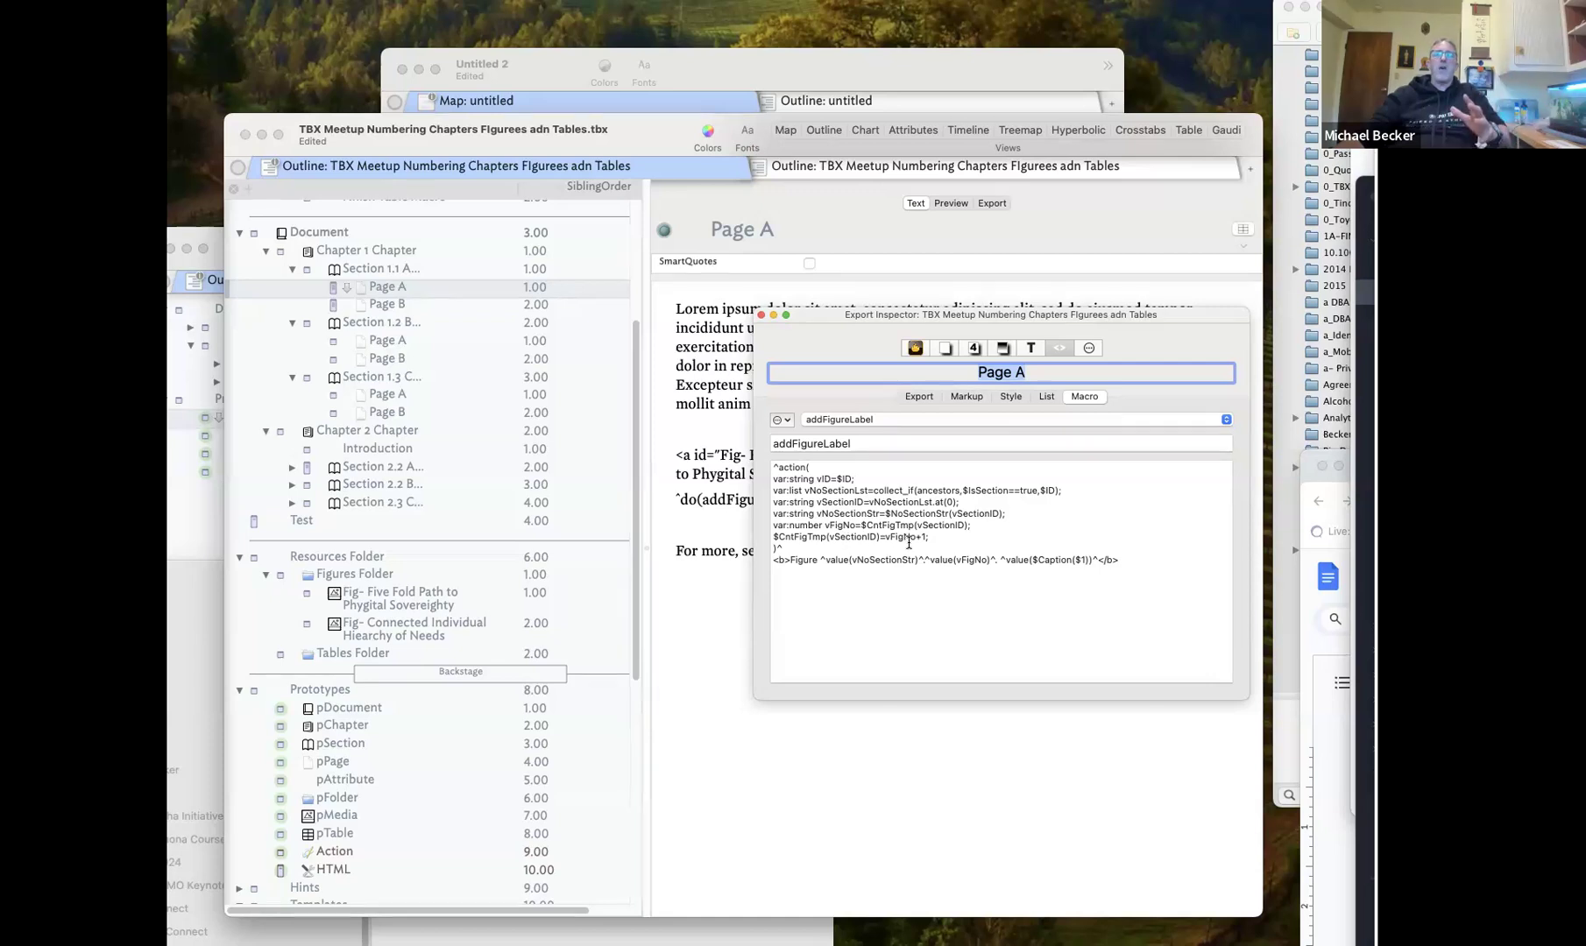
{"action": "left_click_drag", "start_coordinate": [778, 559], "coordinate": [1129, 559]}
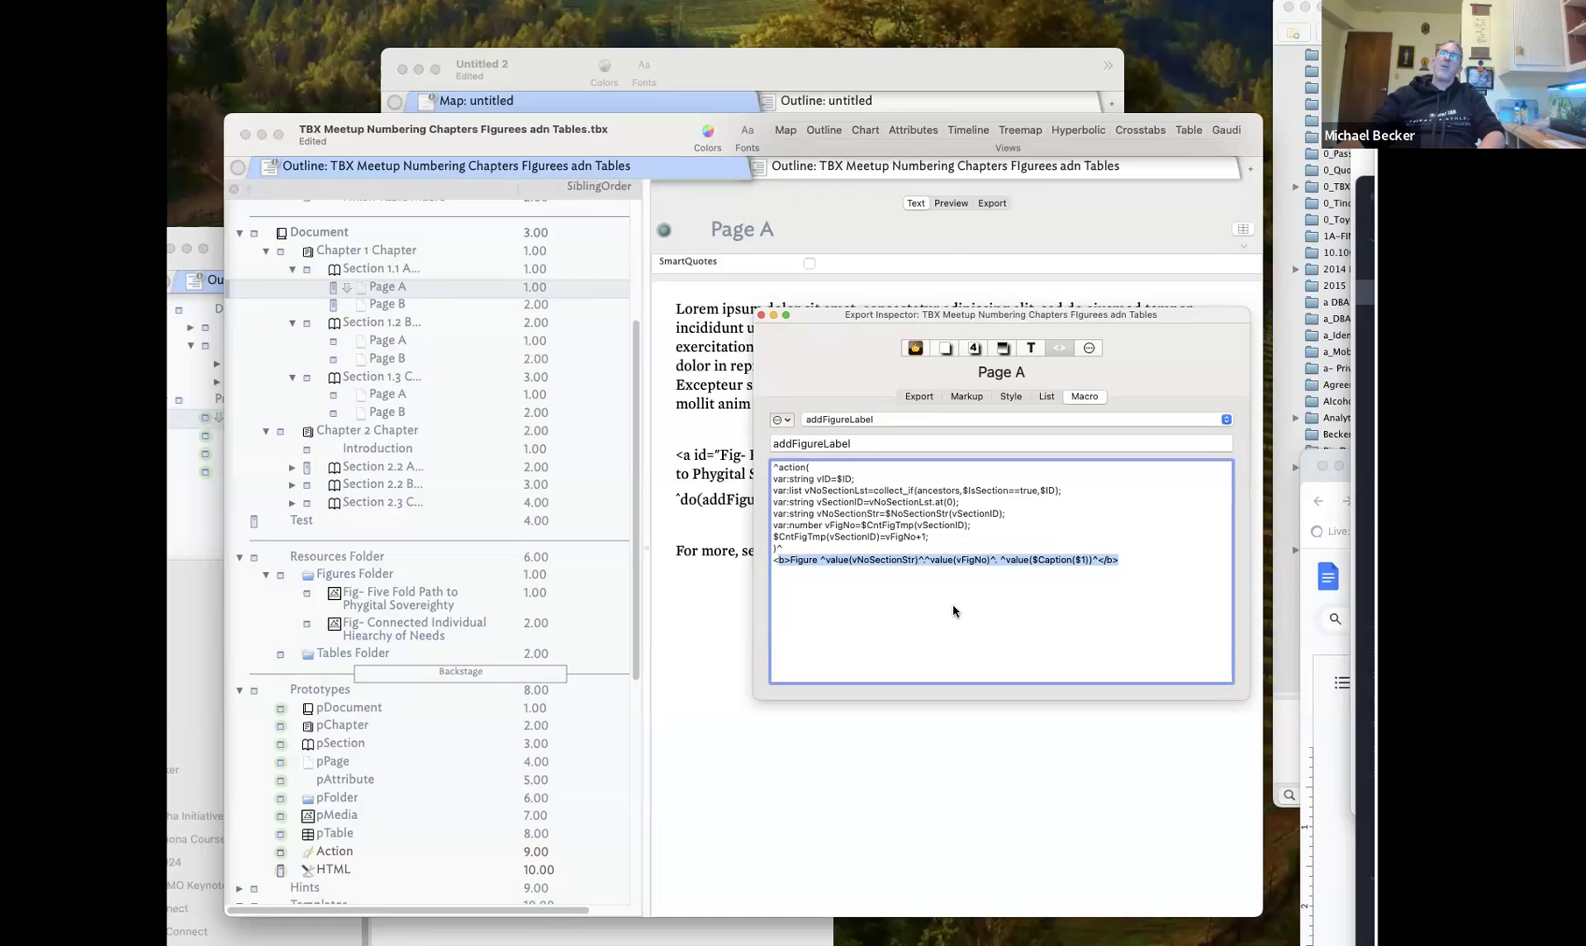
{"action": "left_click", "coordinate": [831, 570]}
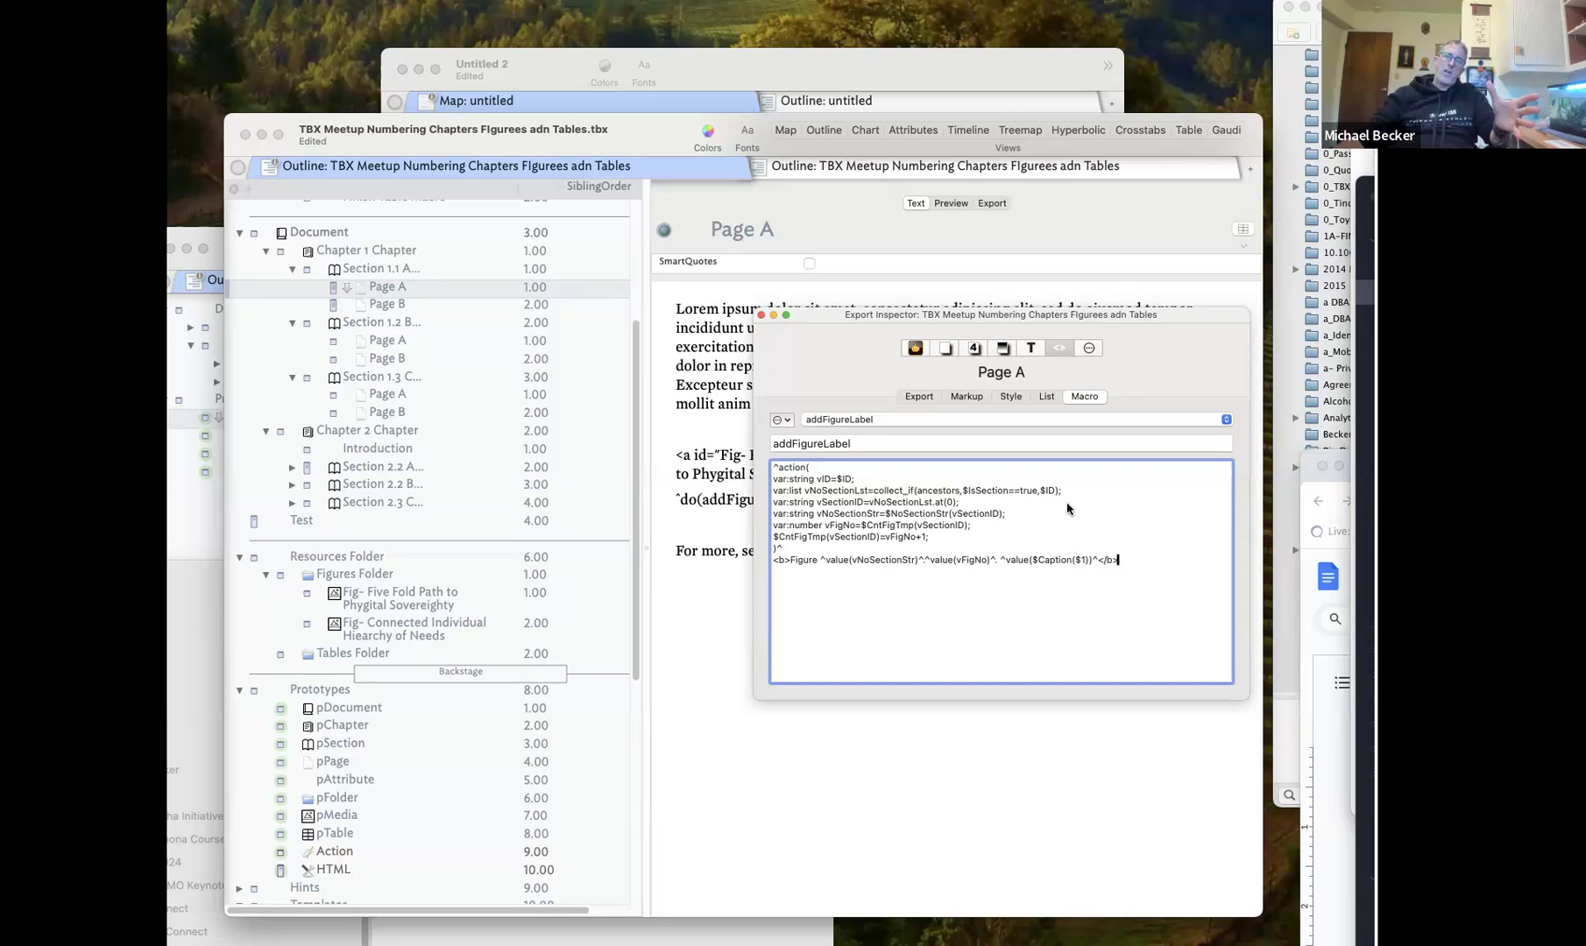
Close the macro inspector and highlight Page A's include code, the addFigureLabel command and its figure name argument
{"action": "left_click_drag", "start_coordinate": [937, 326], "coordinate": [857, 564]}
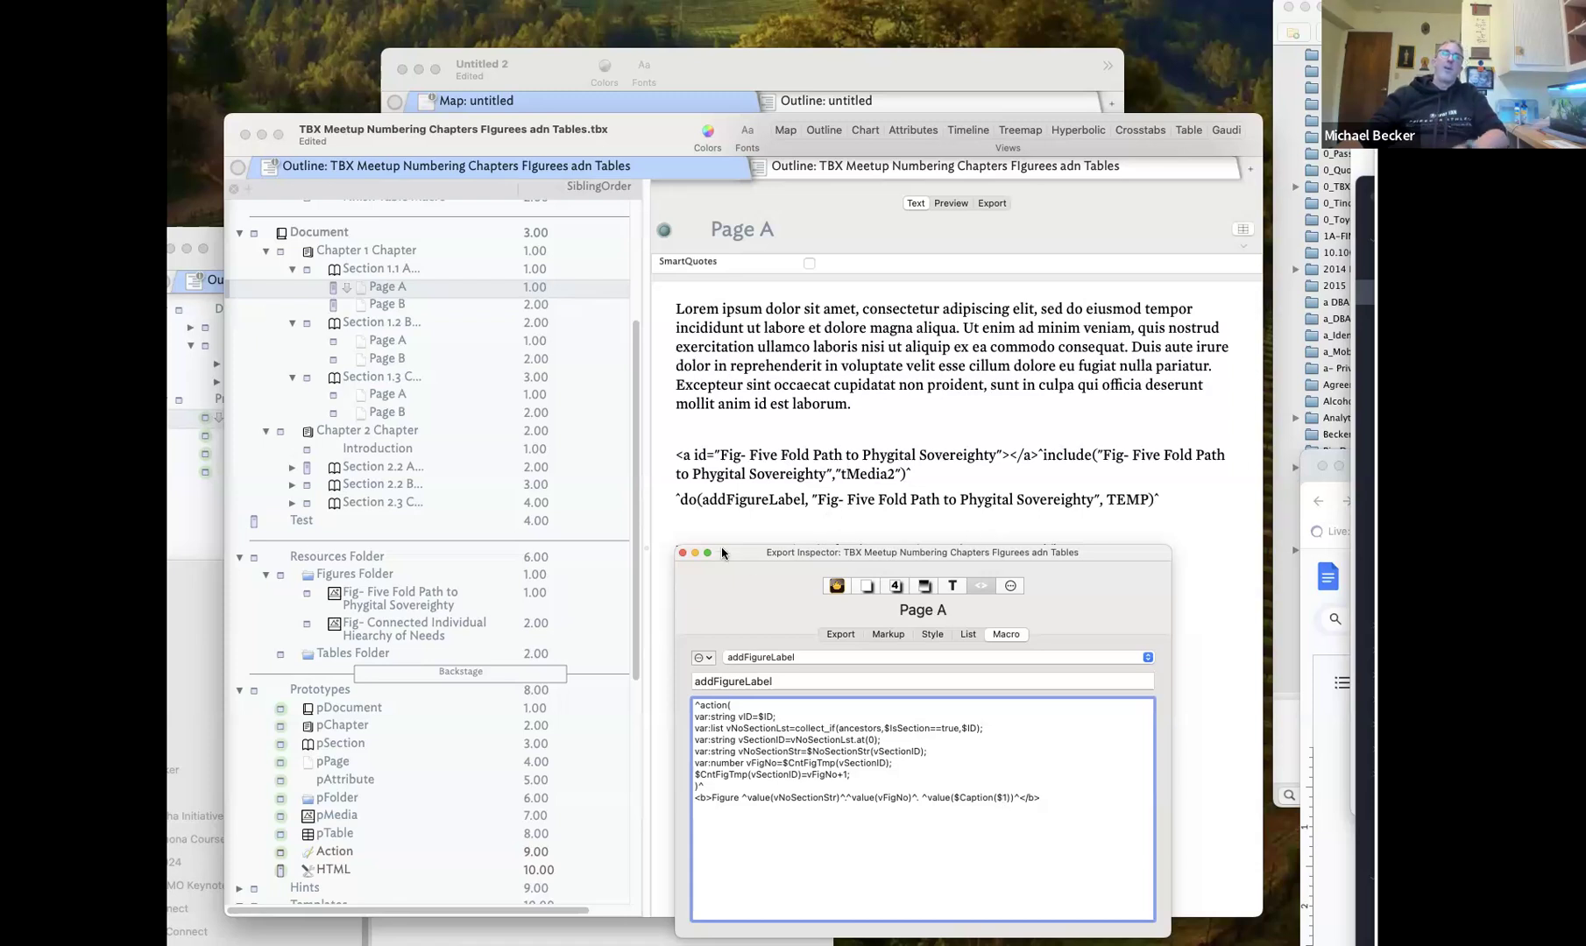
{"action": "left_click", "coordinate": [683, 554]}
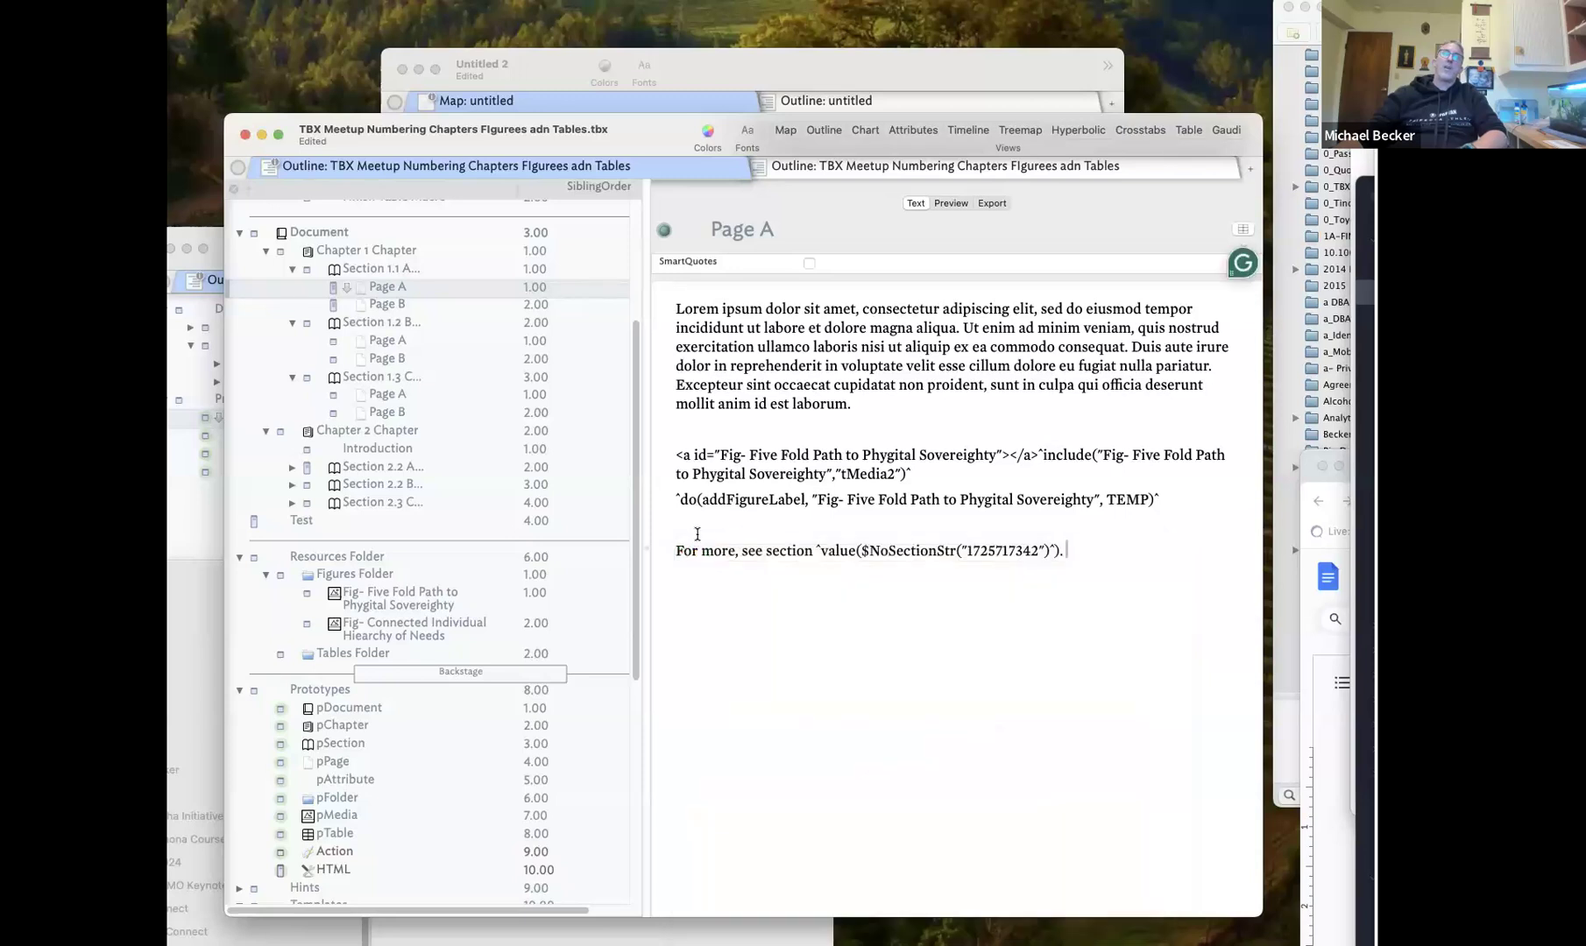
{"action": "left_click_drag", "start_coordinate": [676, 454], "coordinate": [962, 479]}
{"action": "left_click", "coordinate": [1038, 452]}
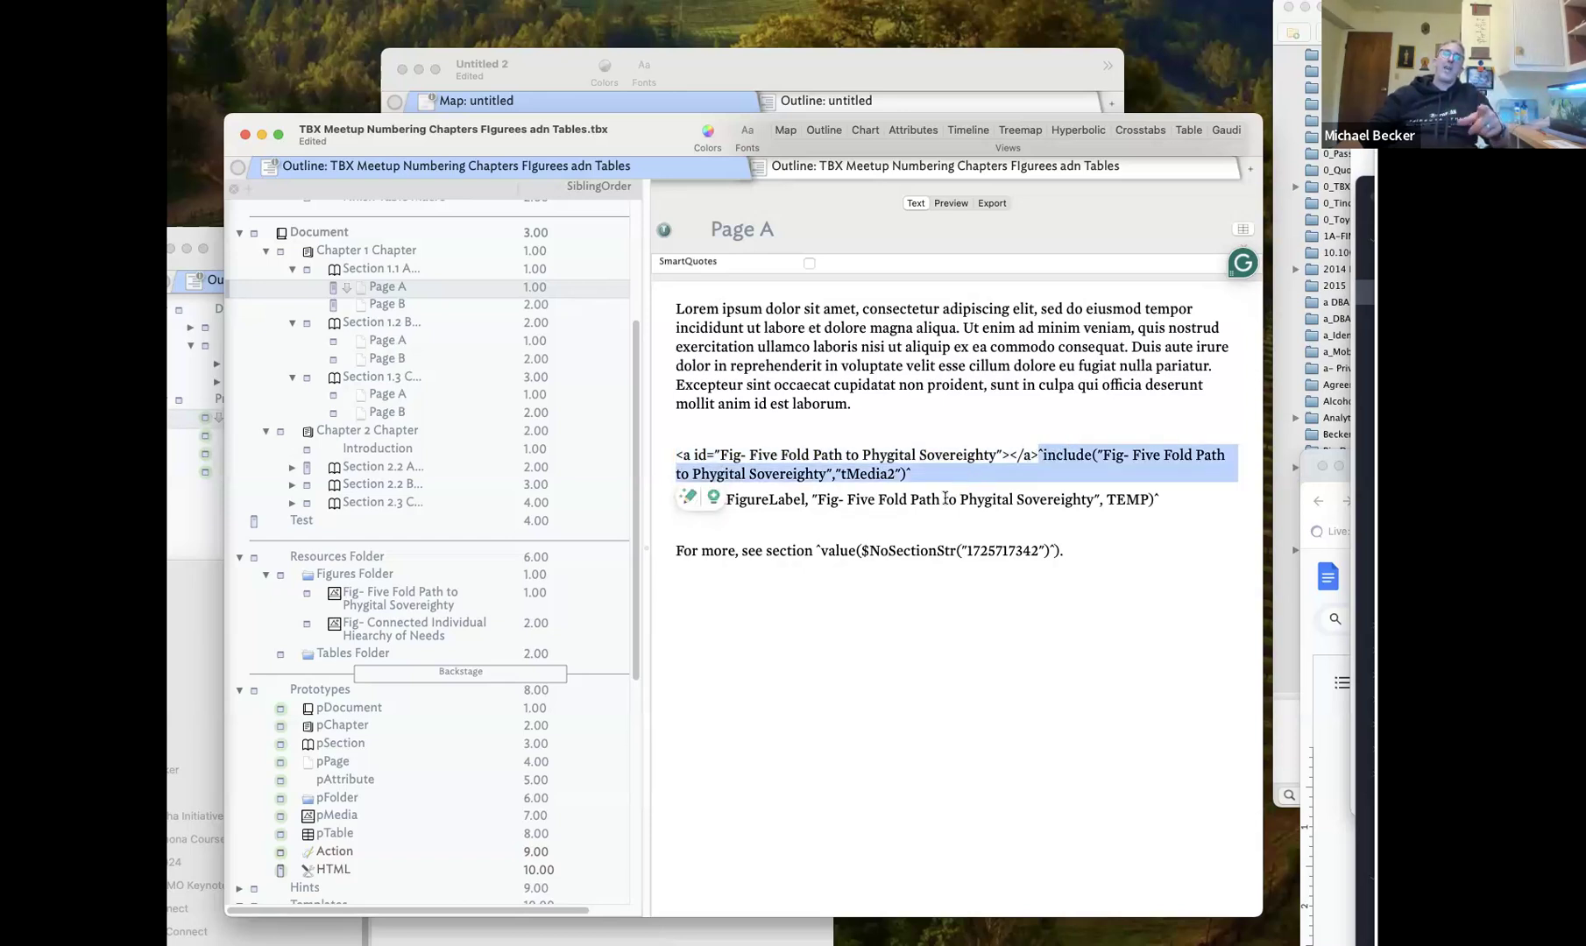
{"action": "left_click", "coordinate": [944, 498]}
{"action": "left_click_drag", "start_coordinate": [669, 493], "coordinate": [805, 500]}
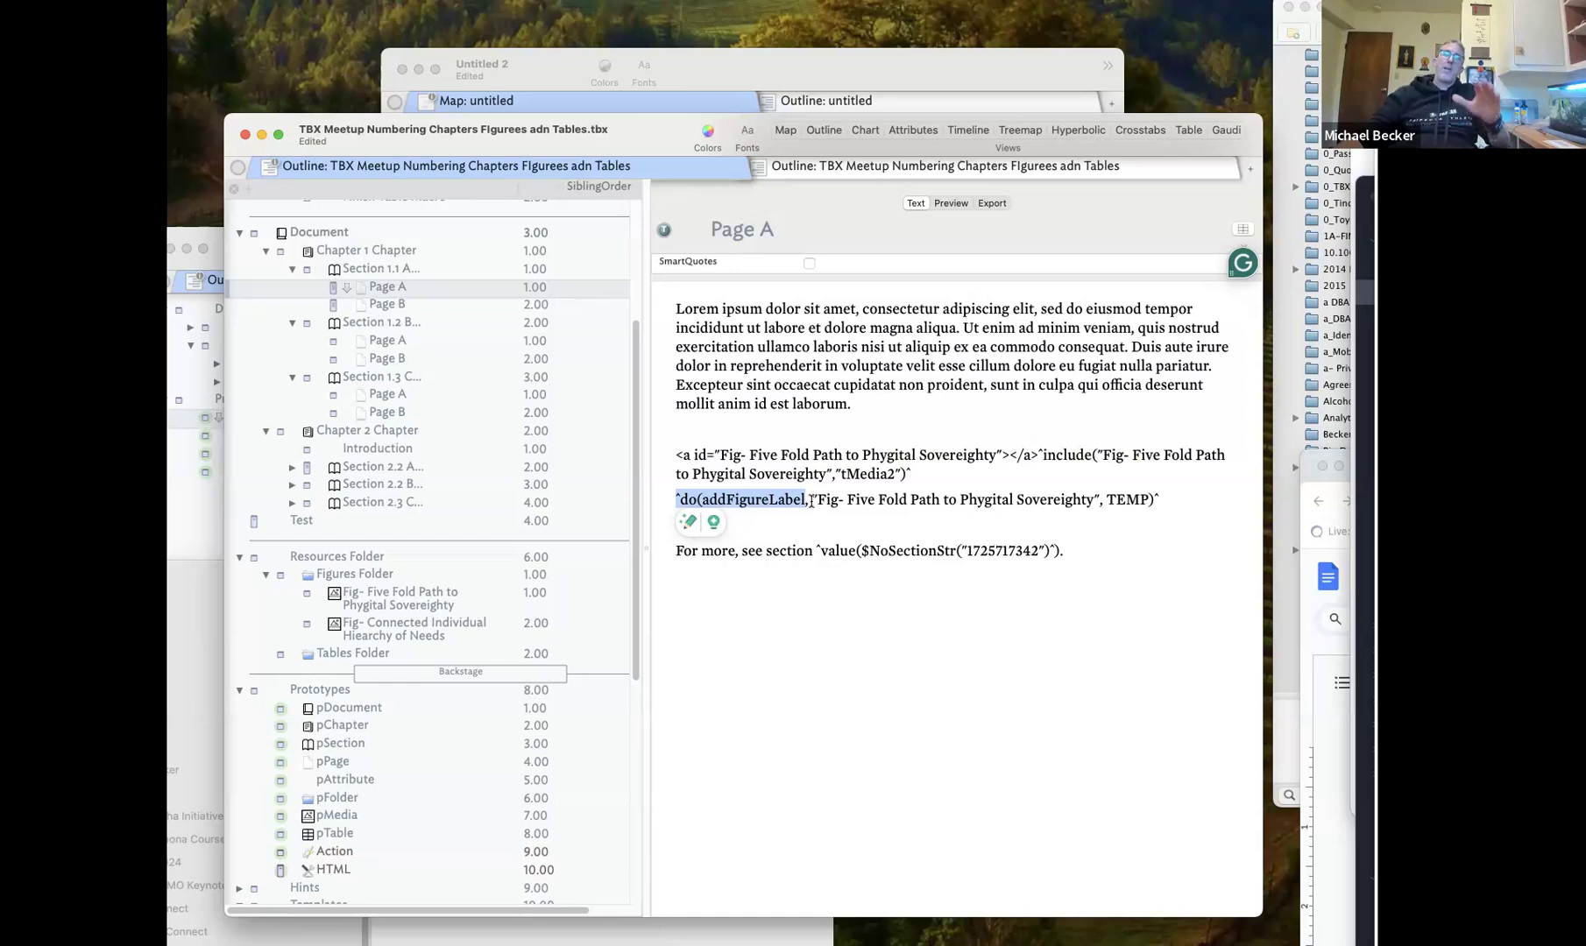
{"action": "left_click_drag", "start_coordinate": [816, 501], "coordinate": [1095, 506]}
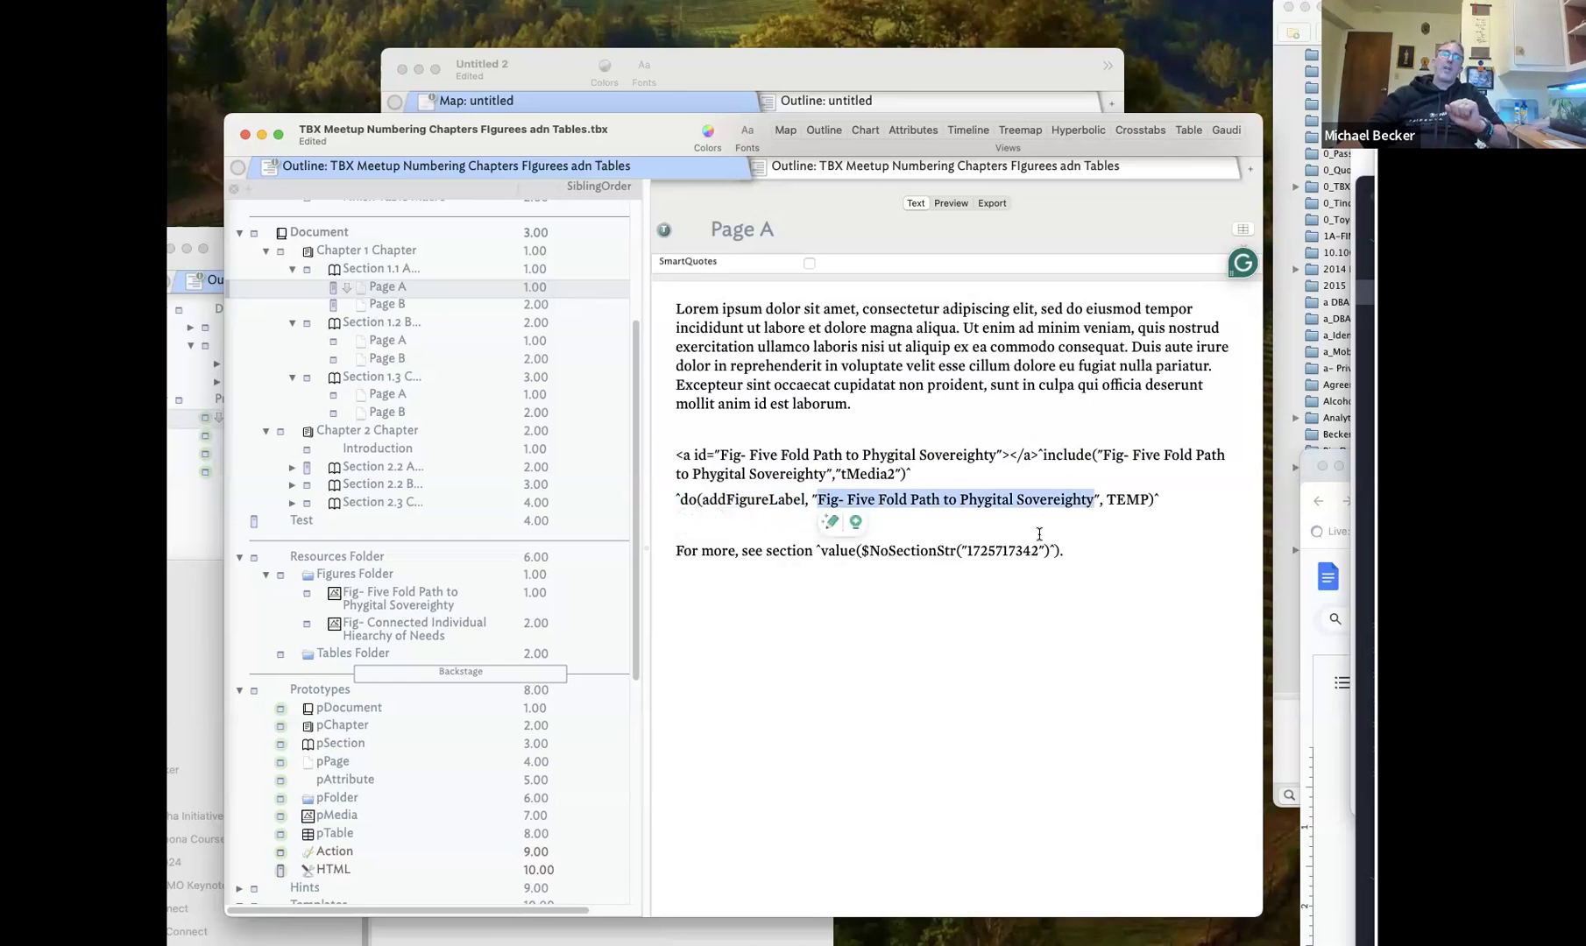
Check section 1.1's attributes and Page A, and preview the whole section with its pages combined
{"action": "left_click", "coordinate": [397, 270]}
{"action": "left_click", "coordinate": [933, 204]}
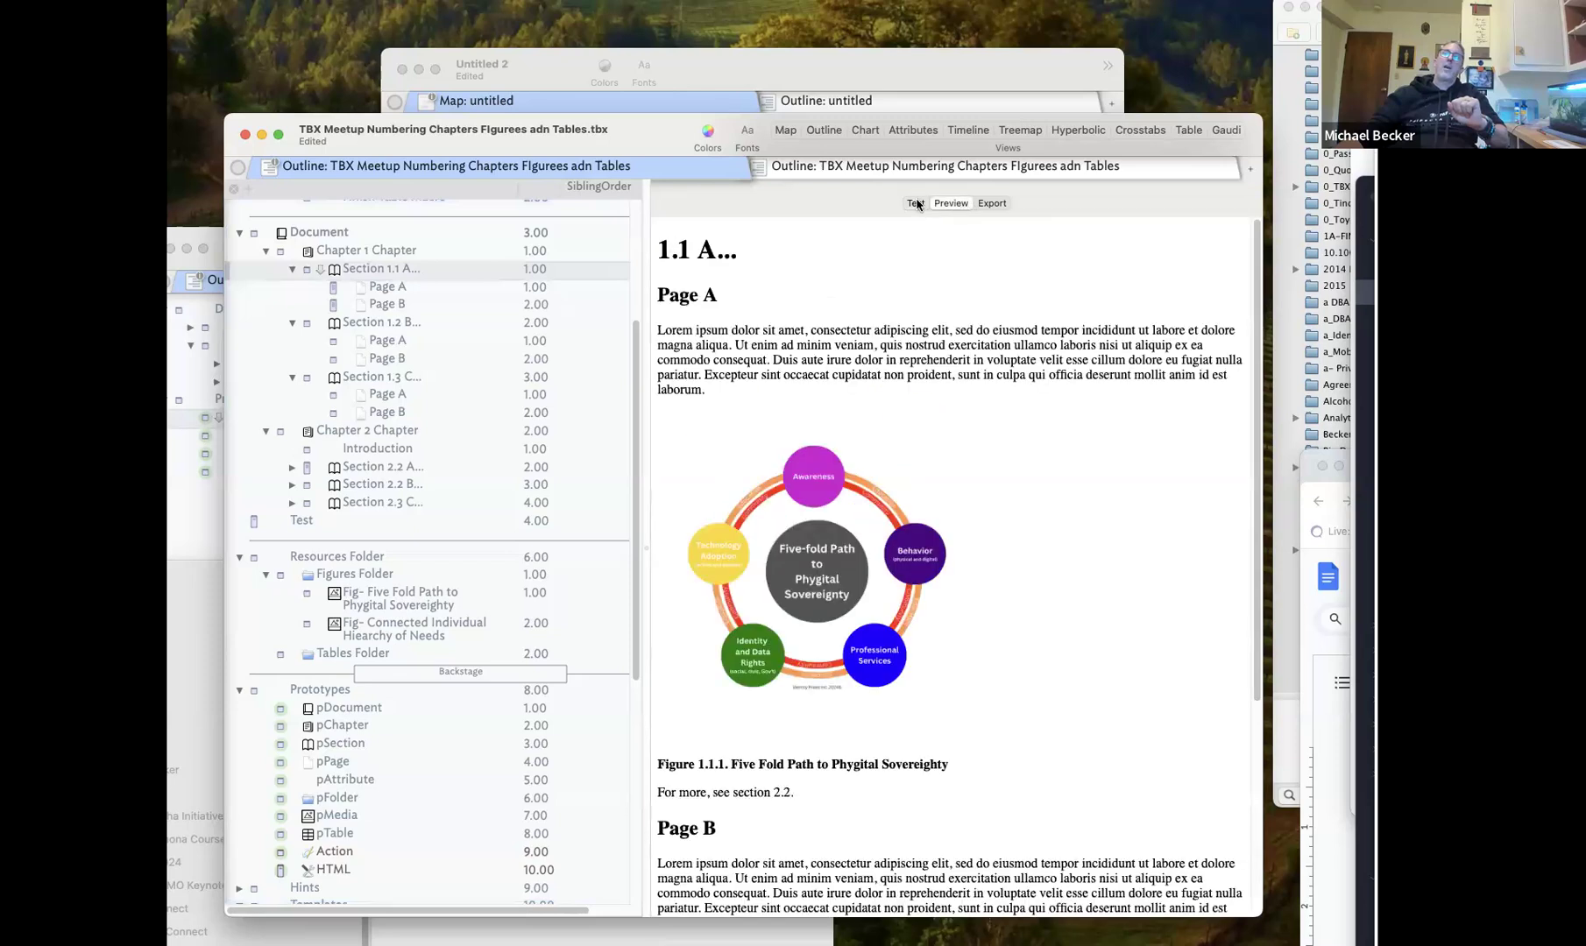
{"action": "left_click", "coordinate": [916, 203]}
{"action": "left_click", "coordinate": [344, 272]}
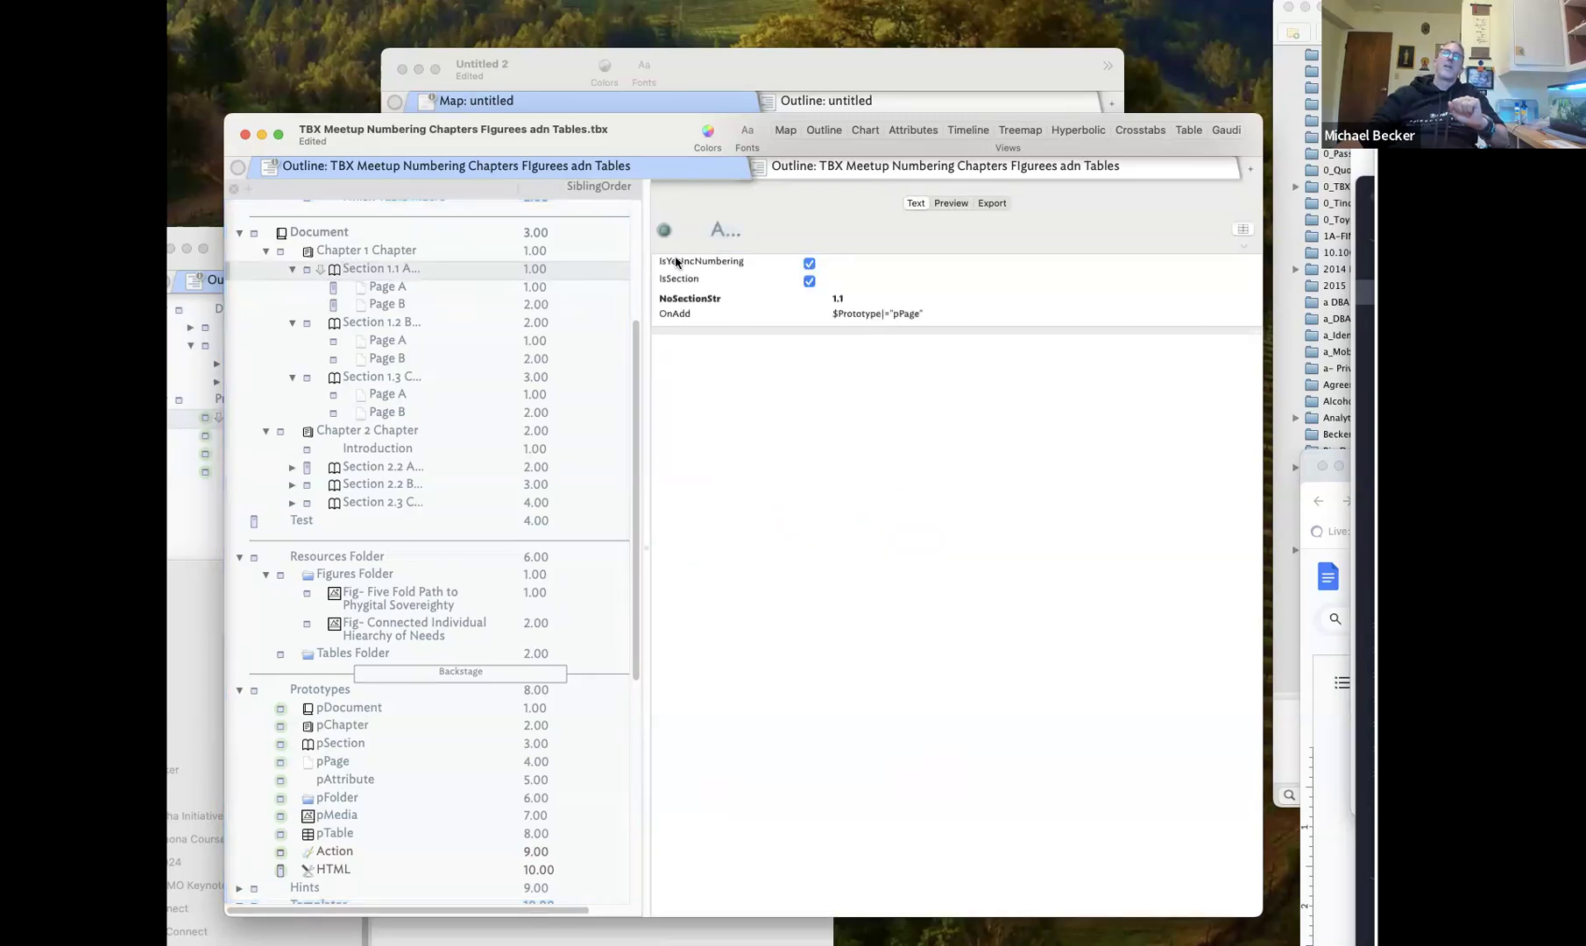
{"action": "left_click", "coordinate": [387, 286]}
{"action": "left_click", "coordinate": [388, 271]}
{"action": "left_click", "coordinate": [953, 204]}
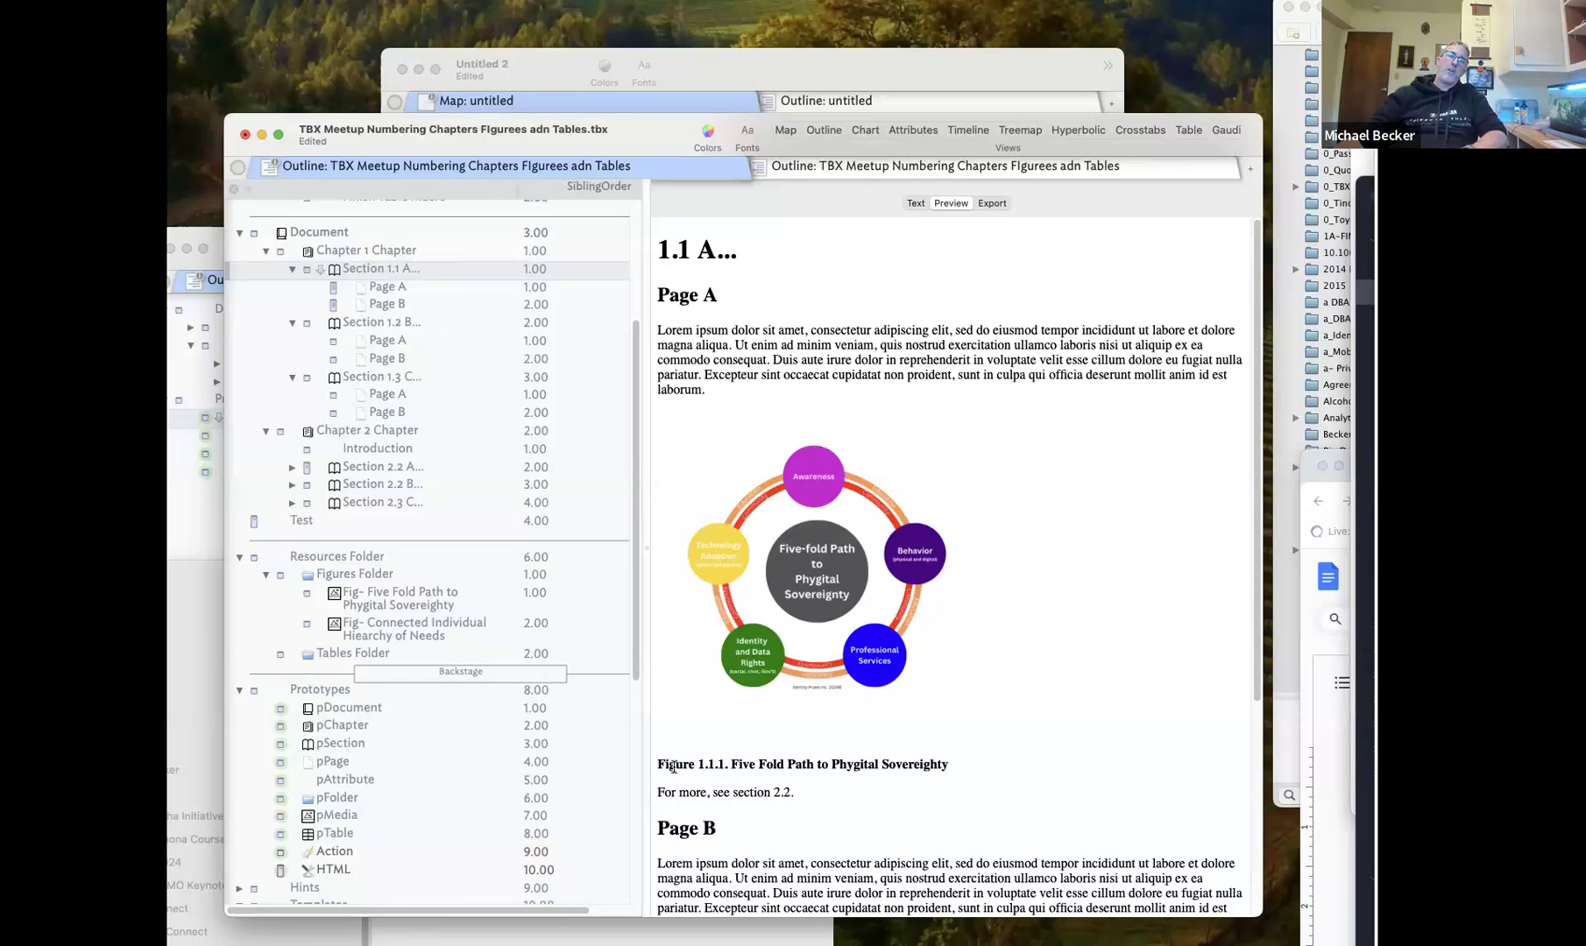
Compare the figure captions under Page A and Page B in the section preview, highlighting their text
{"action": "left_click_drag", "start_coordinate": [659, 764], "coordinate": [937, 765]}
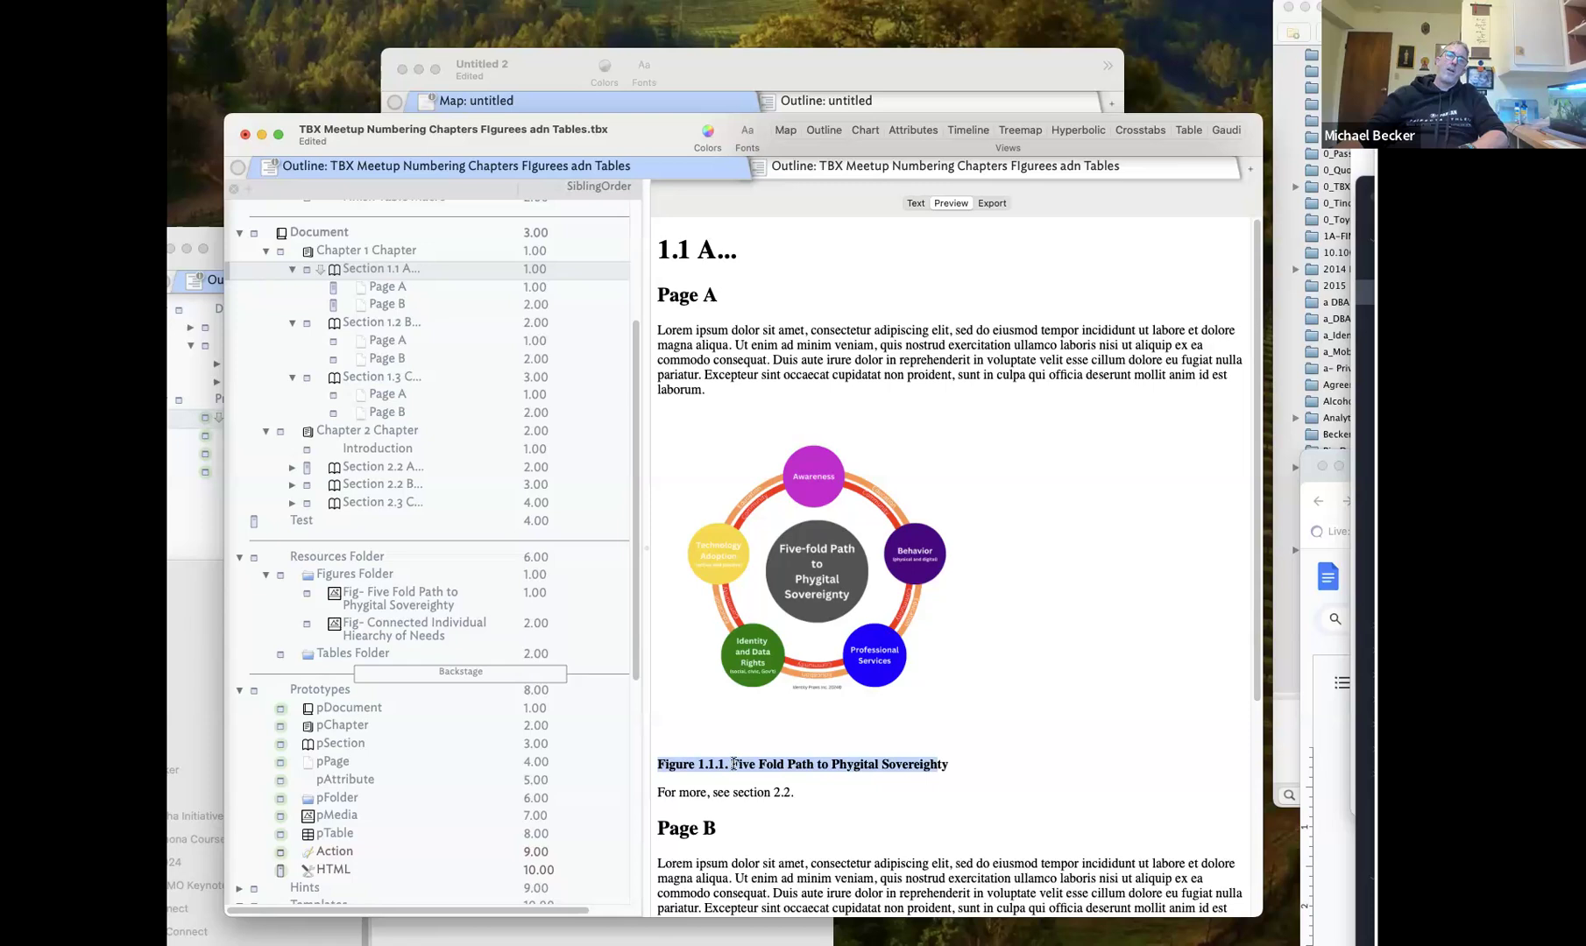
{"action": "left_click_drag", "start_coordinate": [855, 764], "coordinate": [988, 760]}
{"action": "scroll", "coordinate": [902, 800], "scroll_direction": "down", "scroll_amount": 2}
{"action": "scroll", "coordinate": [902, 800], "scroll_direction": "down", "scroll_amount": 5}
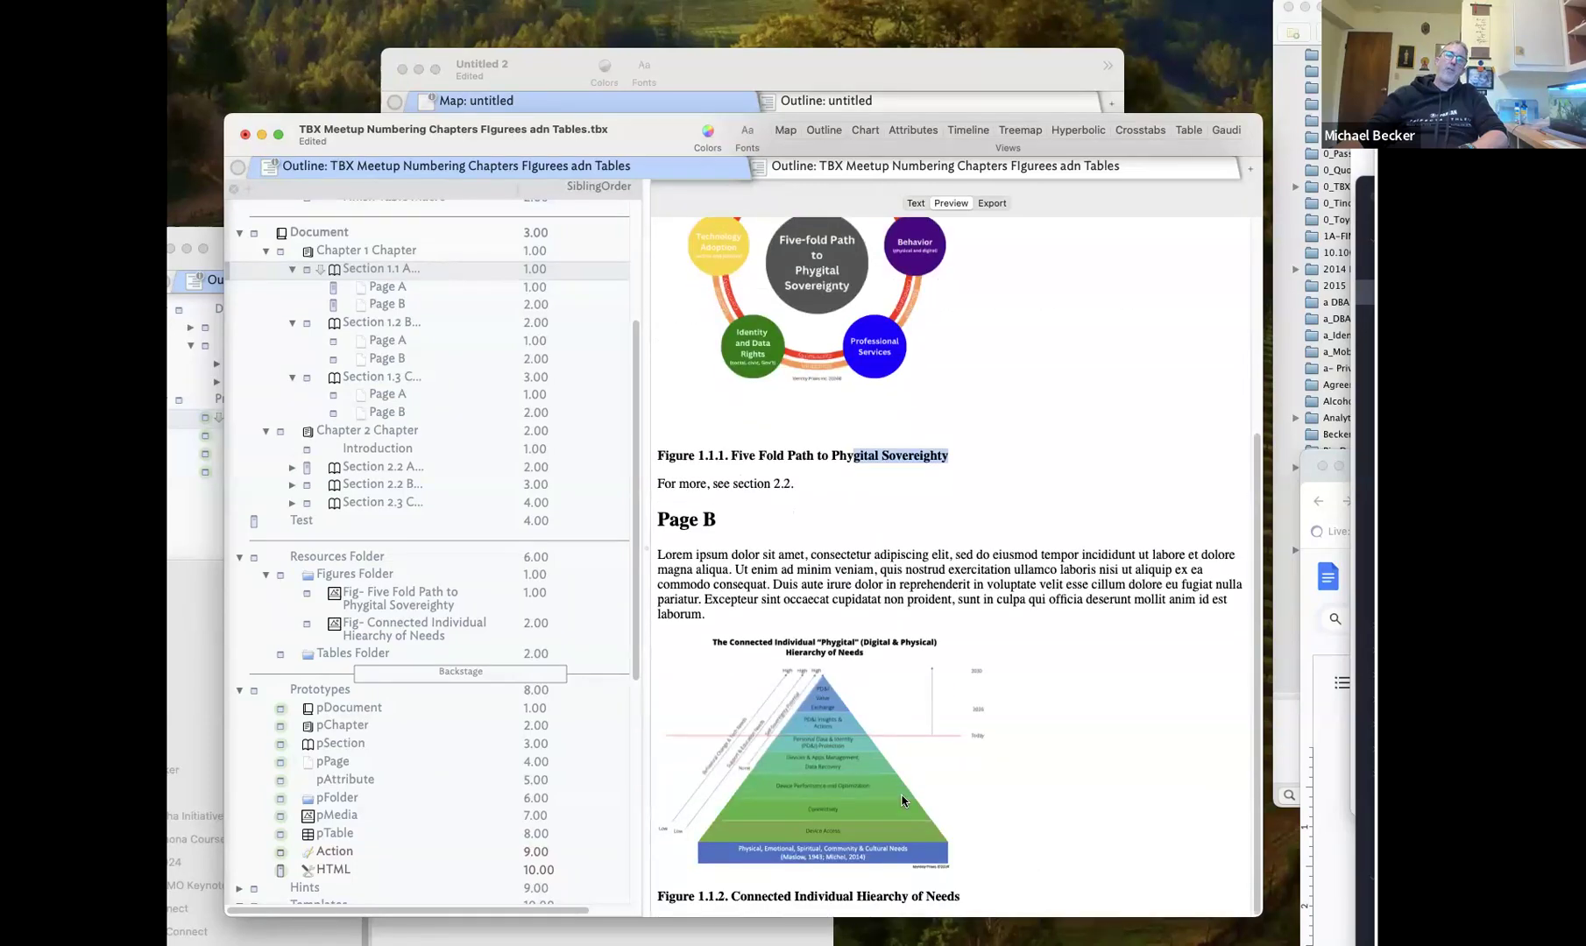
{"action": "left_click_drag", "start_coordinate": [732, 895], "coordinate": [1005, 900]}
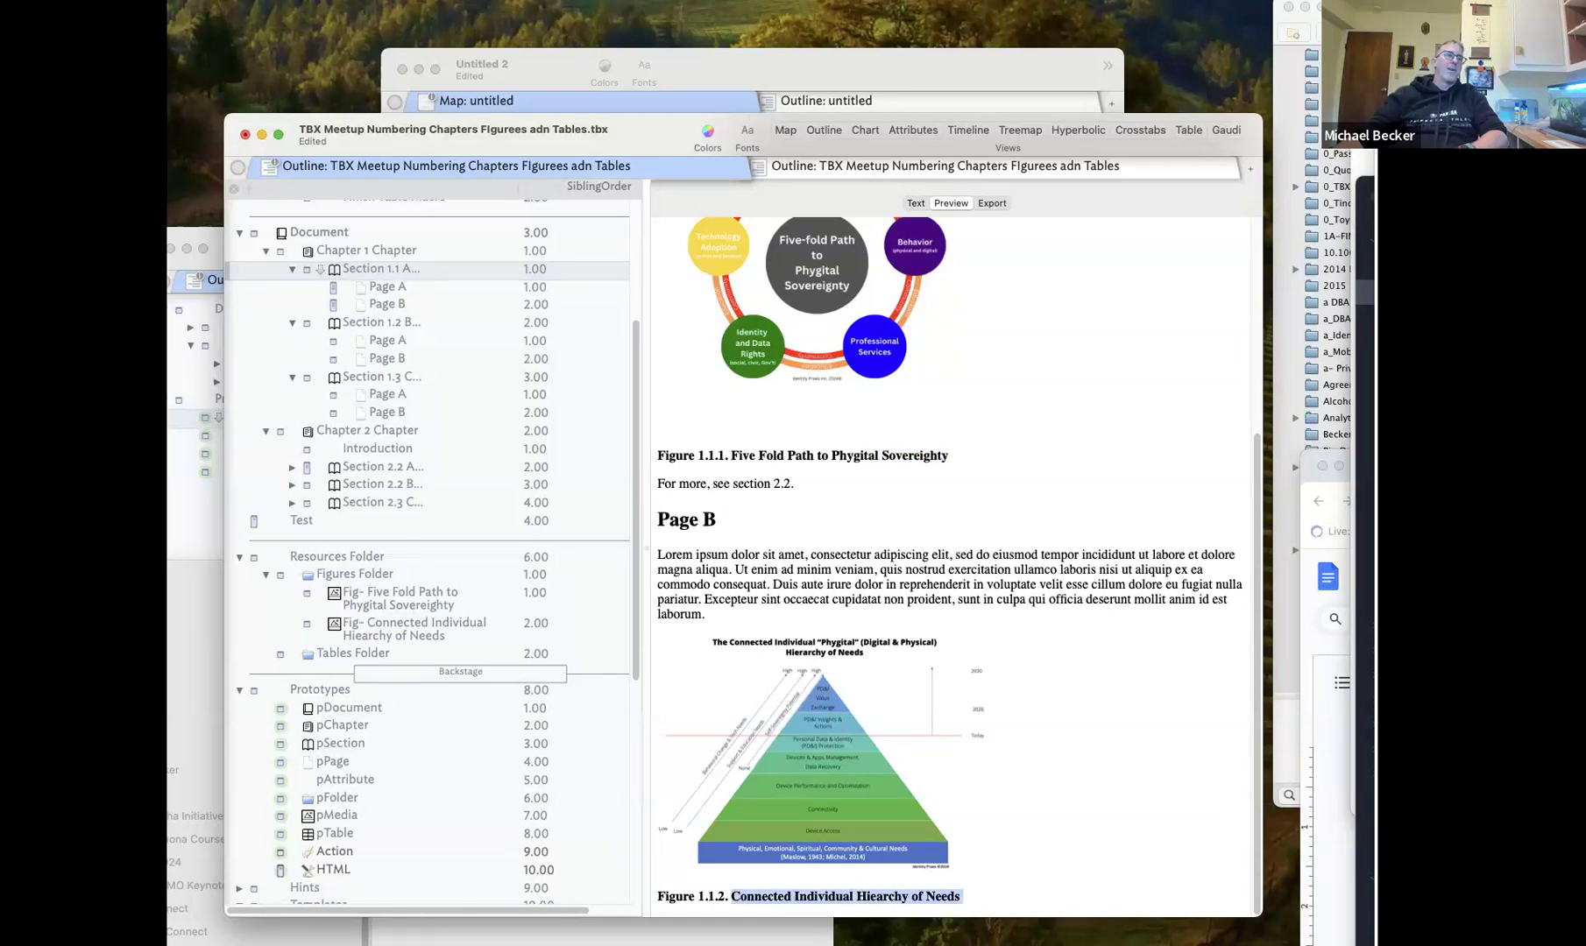
{"action": "scroll", "coordinate": [1045, 638], "scroll_direction": "up", "scroll_amount": 6}
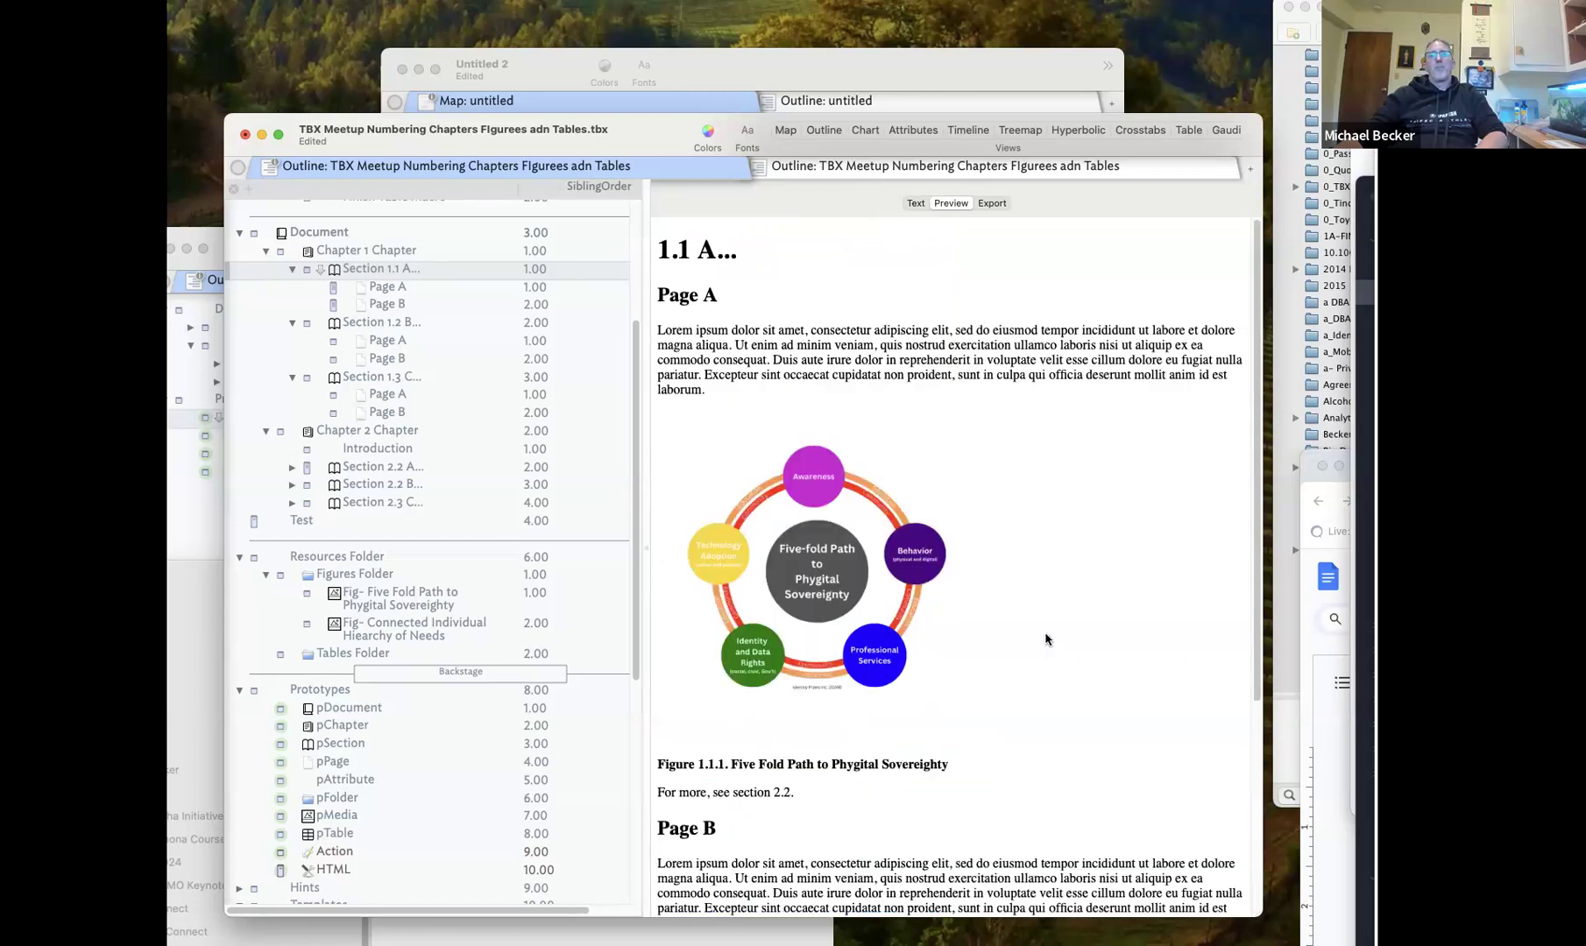
{"action": "scroll", "coordinate": [1045, 638], "scroll_direction": "down", "scroll_amount": 6}
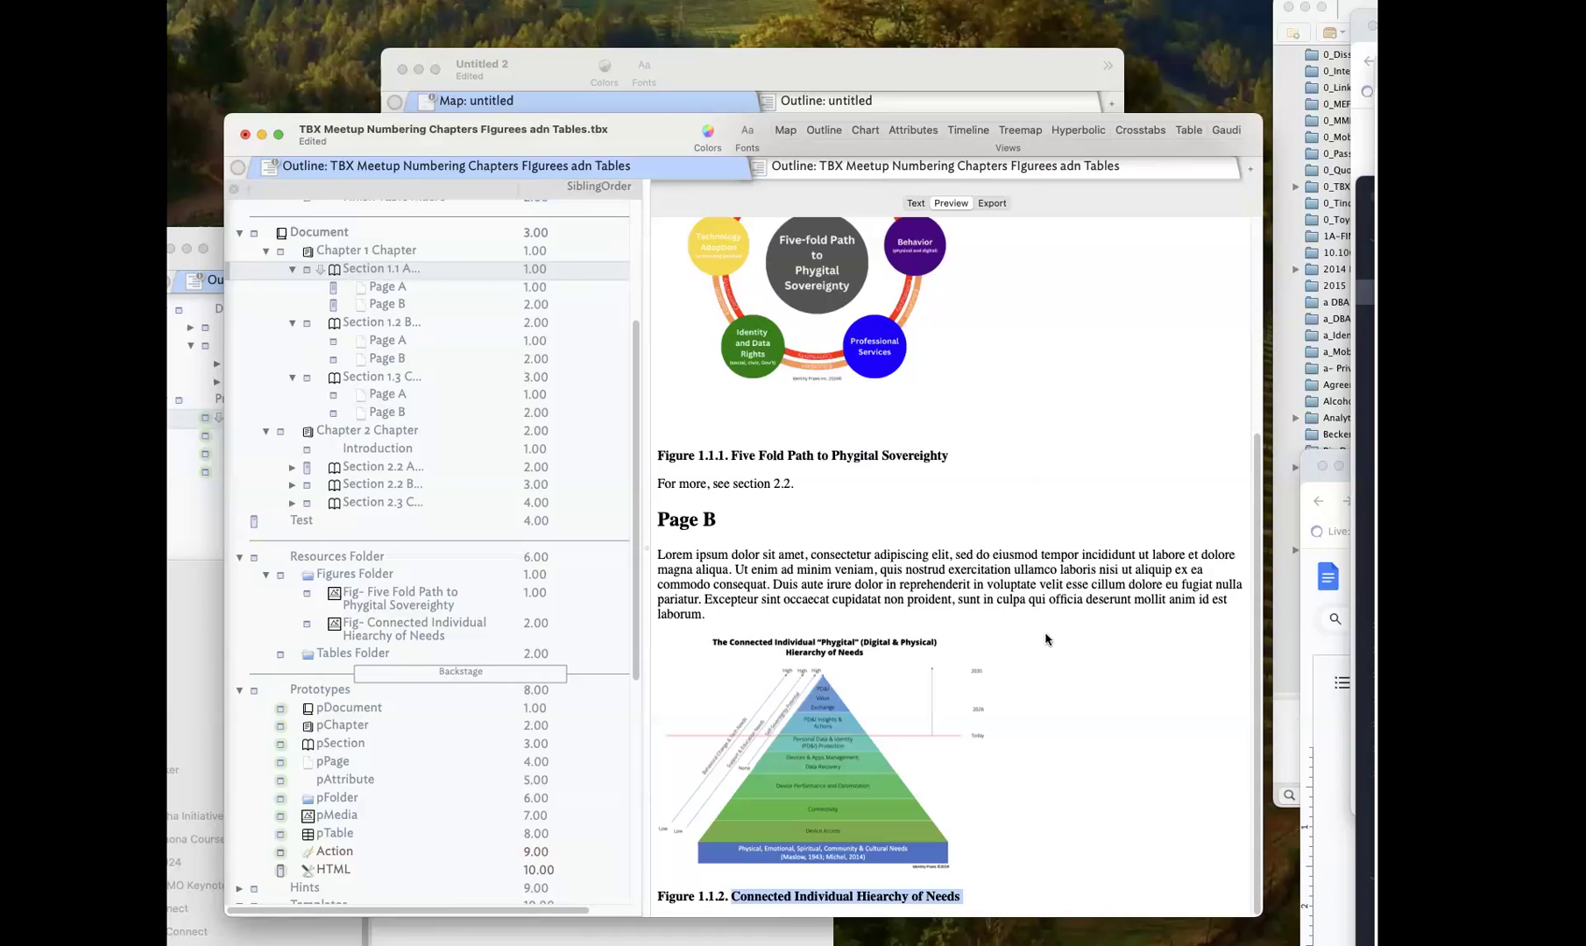
Reopen the addFigureLabel export macro and place it below Page A's text to compare the macro with its call
{"action": "left_click", "coordinate": [916, 202]}
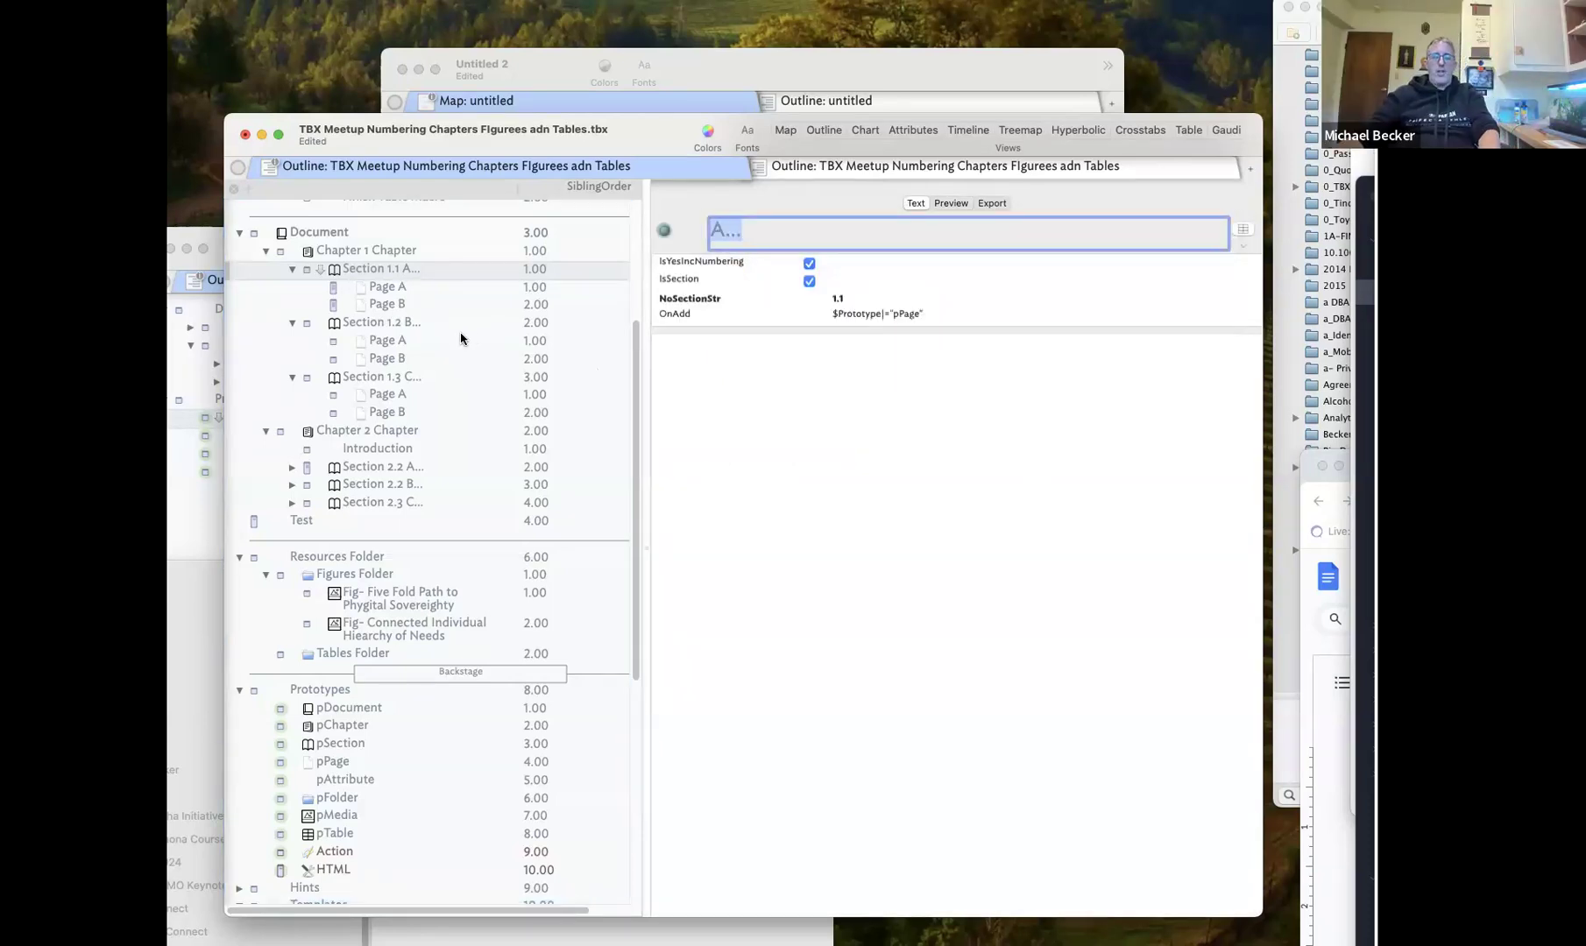
{"action": "key", "text": "super+1"}
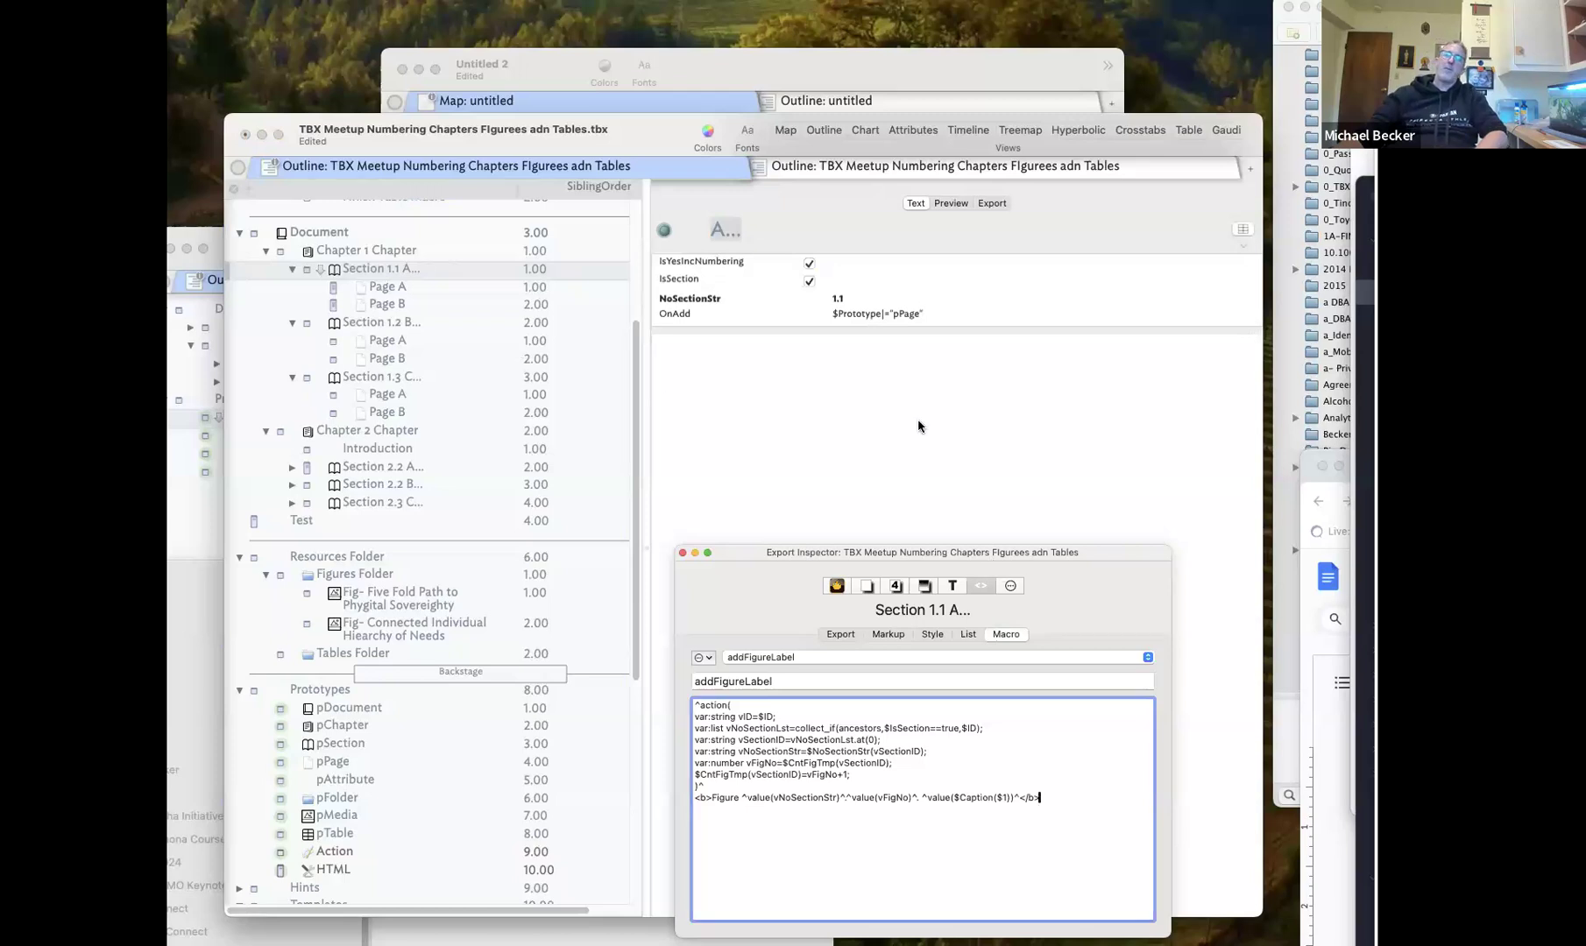
{"action": "left_click_drag", "start_coordinate": [999, 553], "coordinate": [911, 387]}
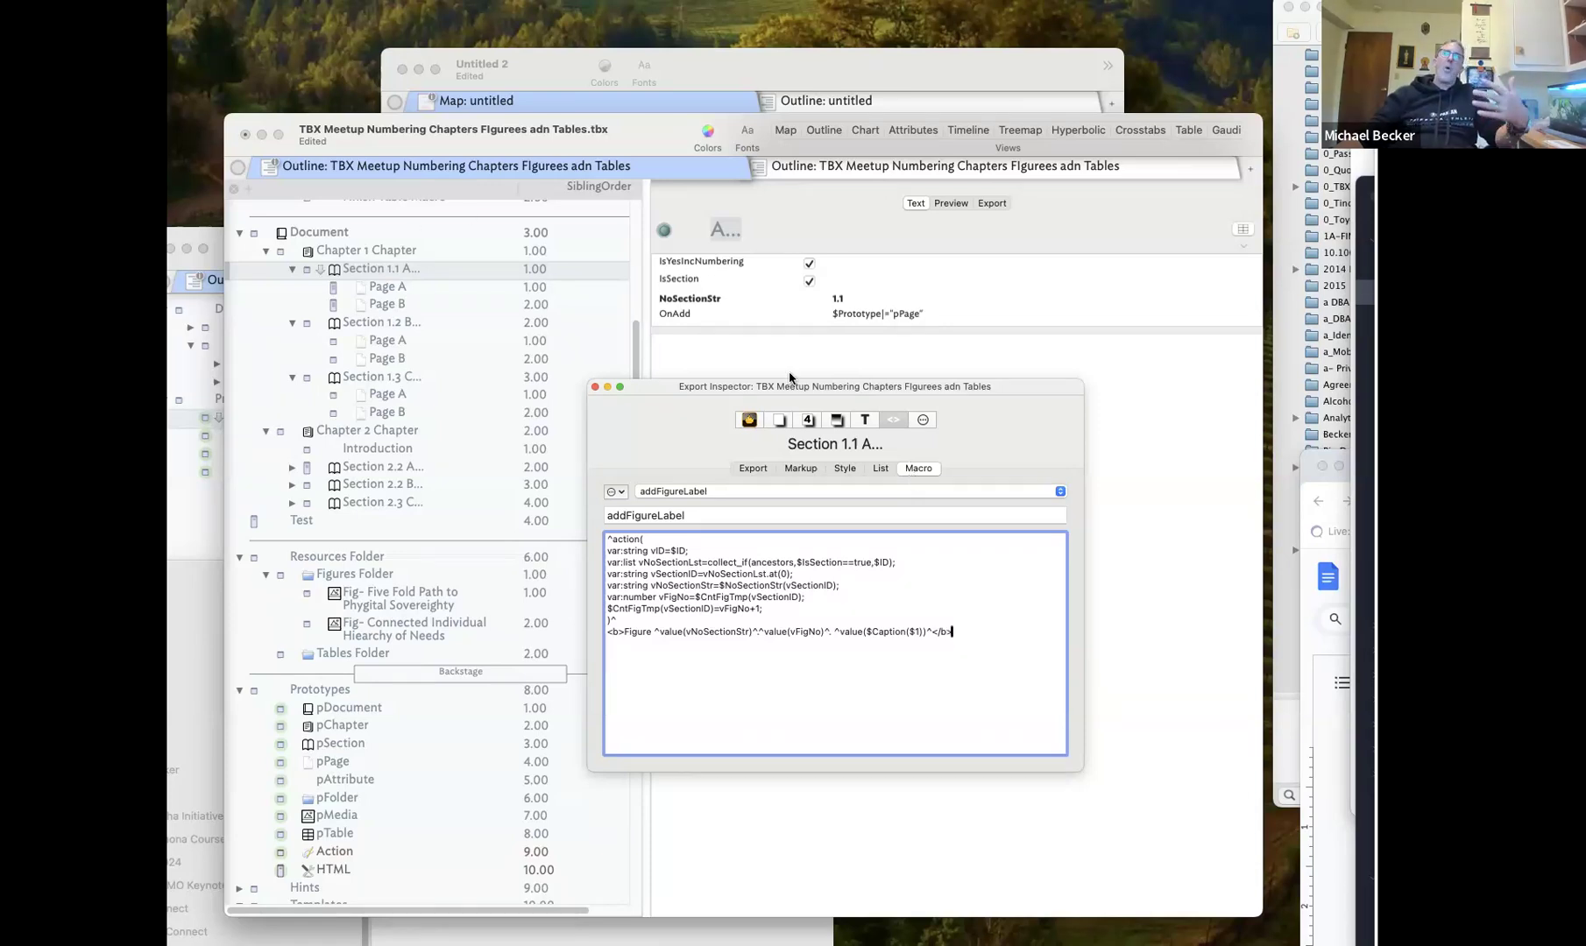
{"action": "left_click_drag", "start_coordinate": [779, 399], "coordinate": [844, 510]}
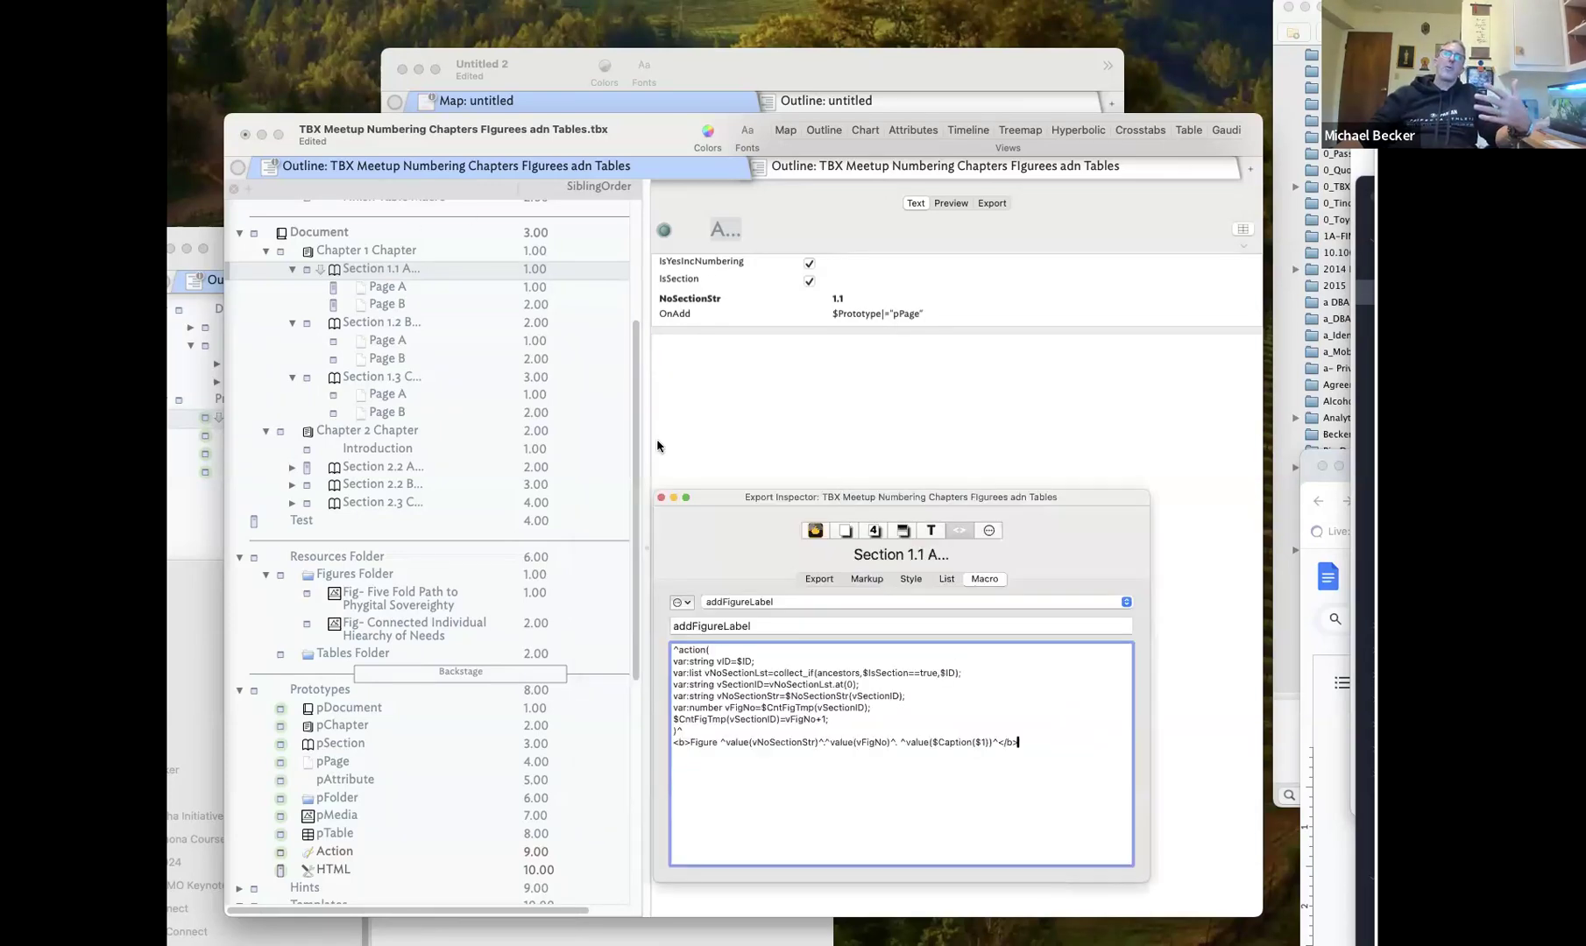
{"action": "left_click", "coordinate": [375, 288]}
{"action": "scroll", "coordinate": [683, 403], "scroll_direction": "down", "scroll_amount": 2}
{"action": "left_click_drag", "start_coordinate": [746, 500], "coordinate": [703, 594]}
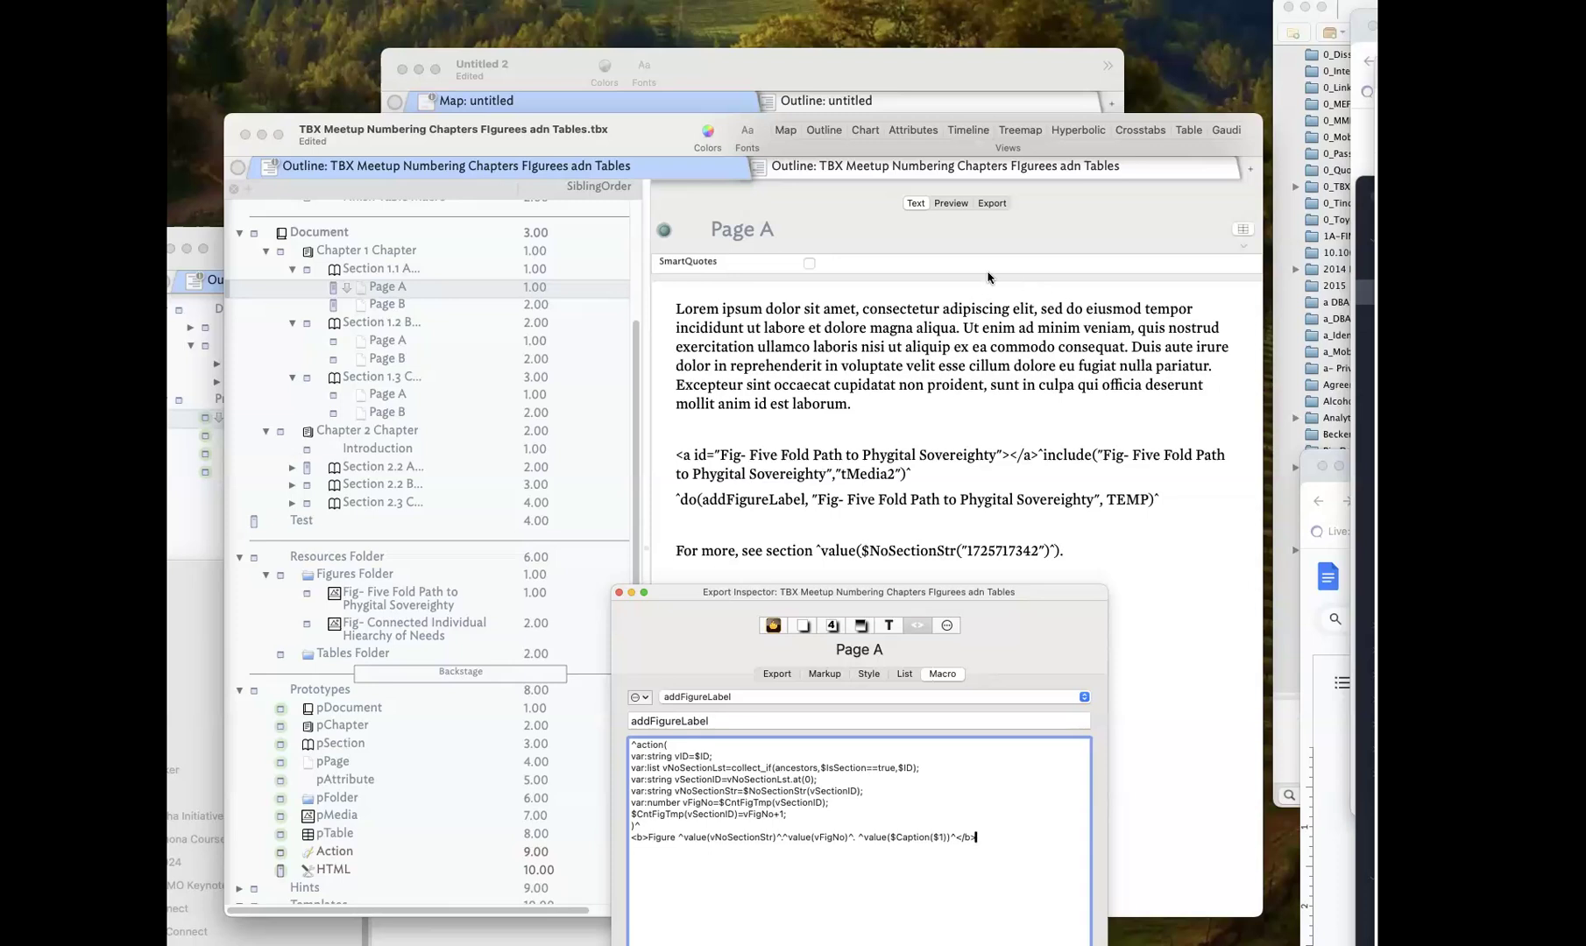
Preview Page A of section 1.1, and return to its text containing the figure codes
{"action": "left_click", "coordinate": [945, 214]}
{"action": "left_click", "coordinate": [948, 206]}
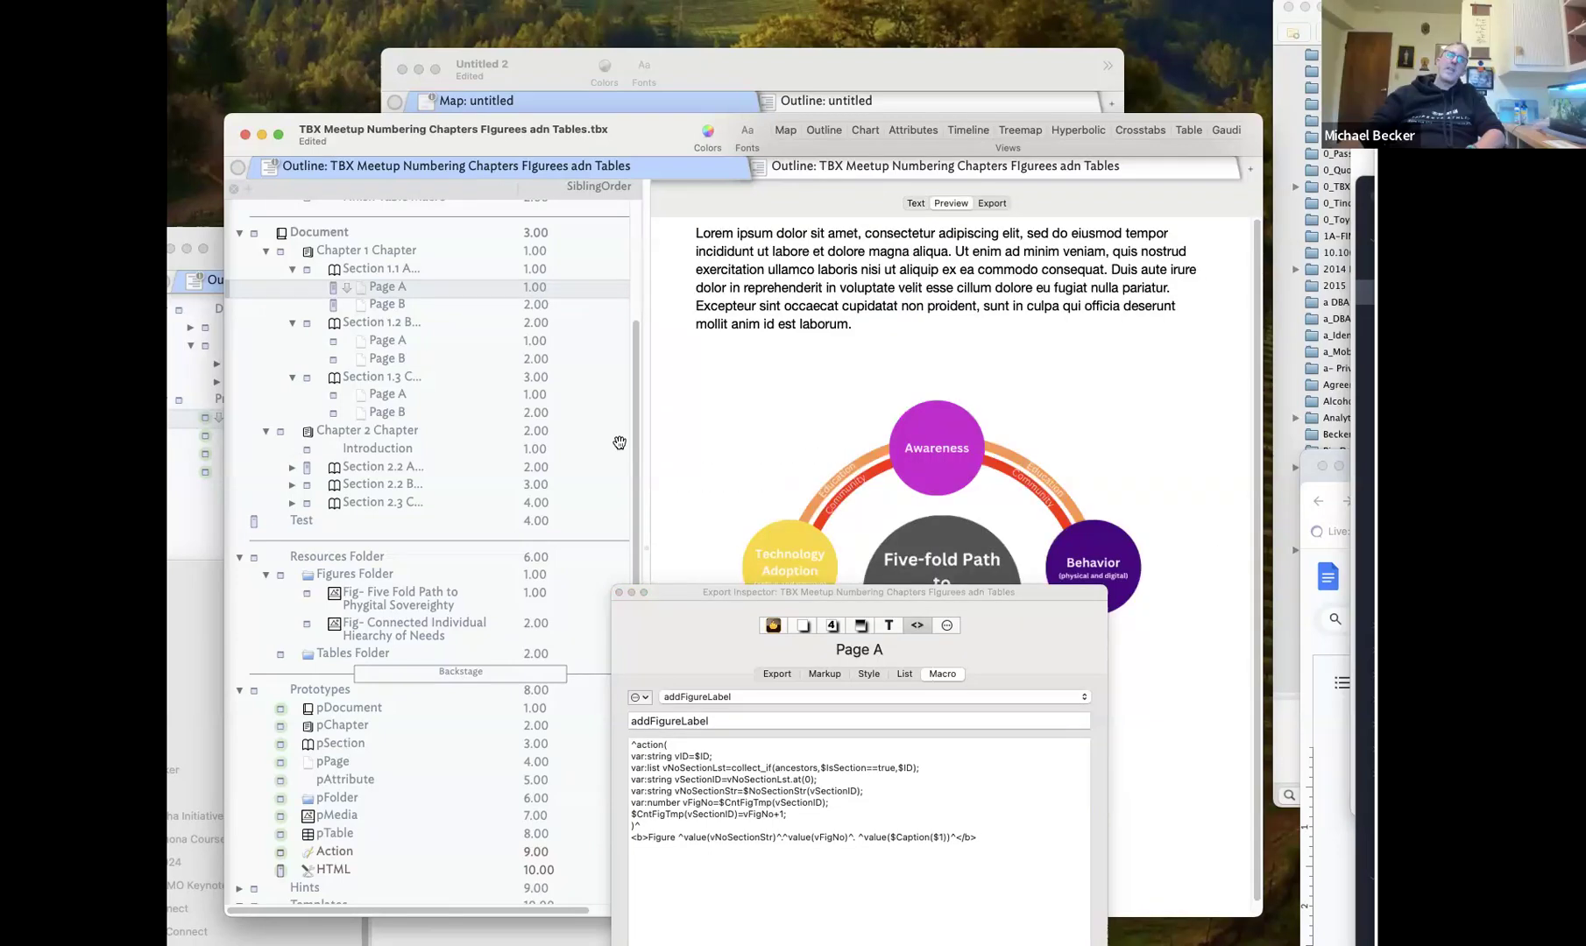
{"action": "left_click", "coordinate": [914, 204]}
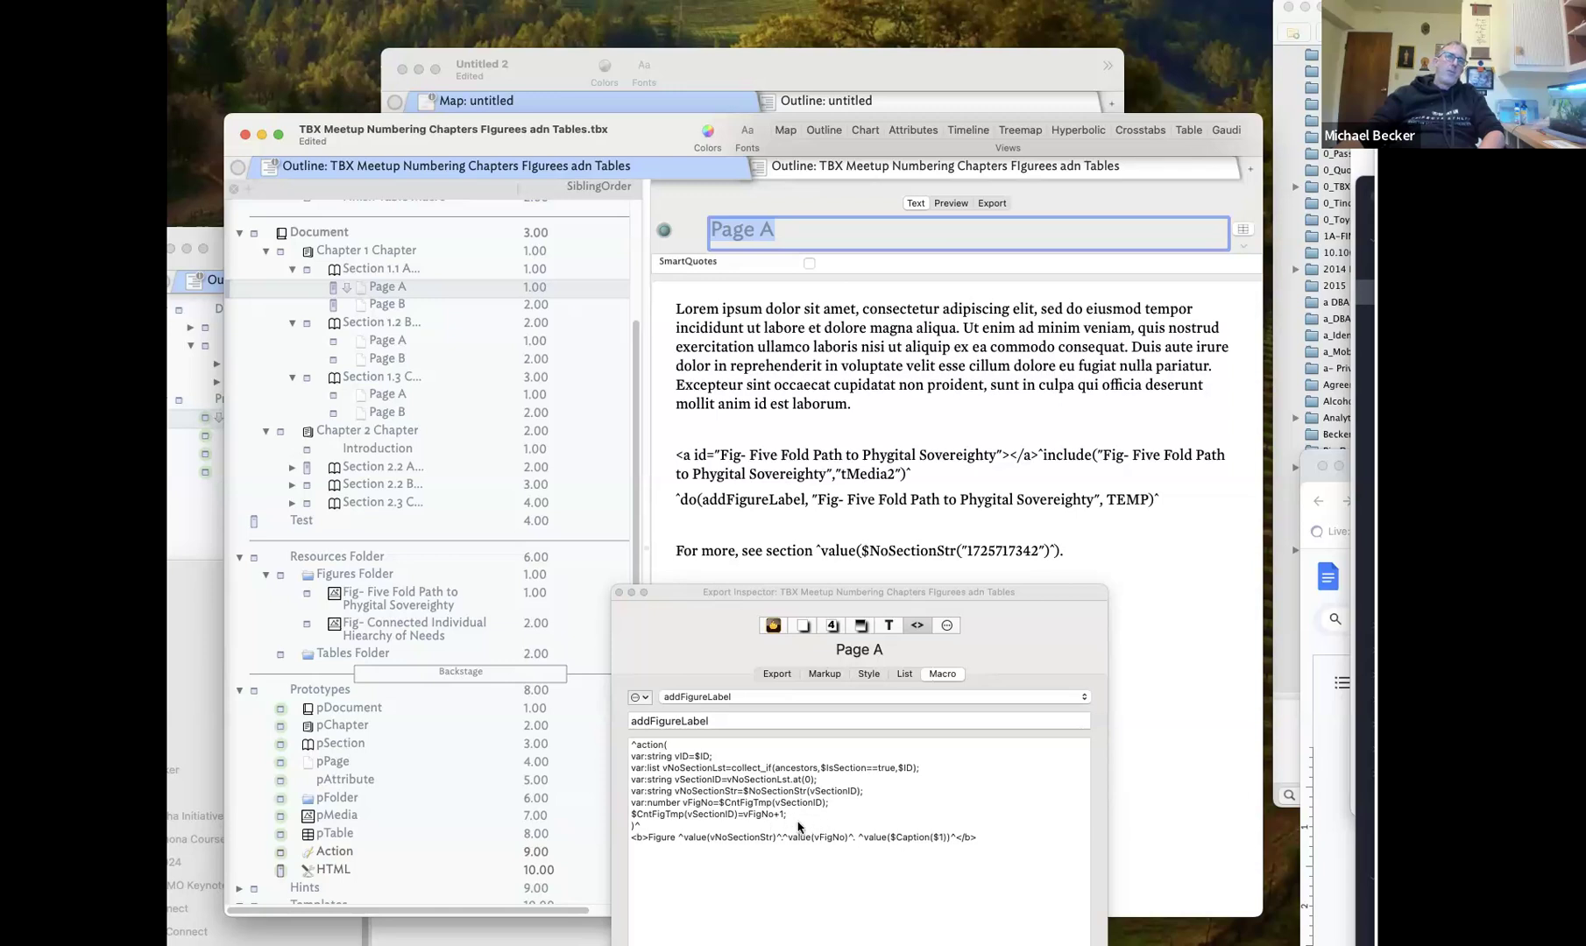
{"action": "double_click", "coordinate": [861, 418]}
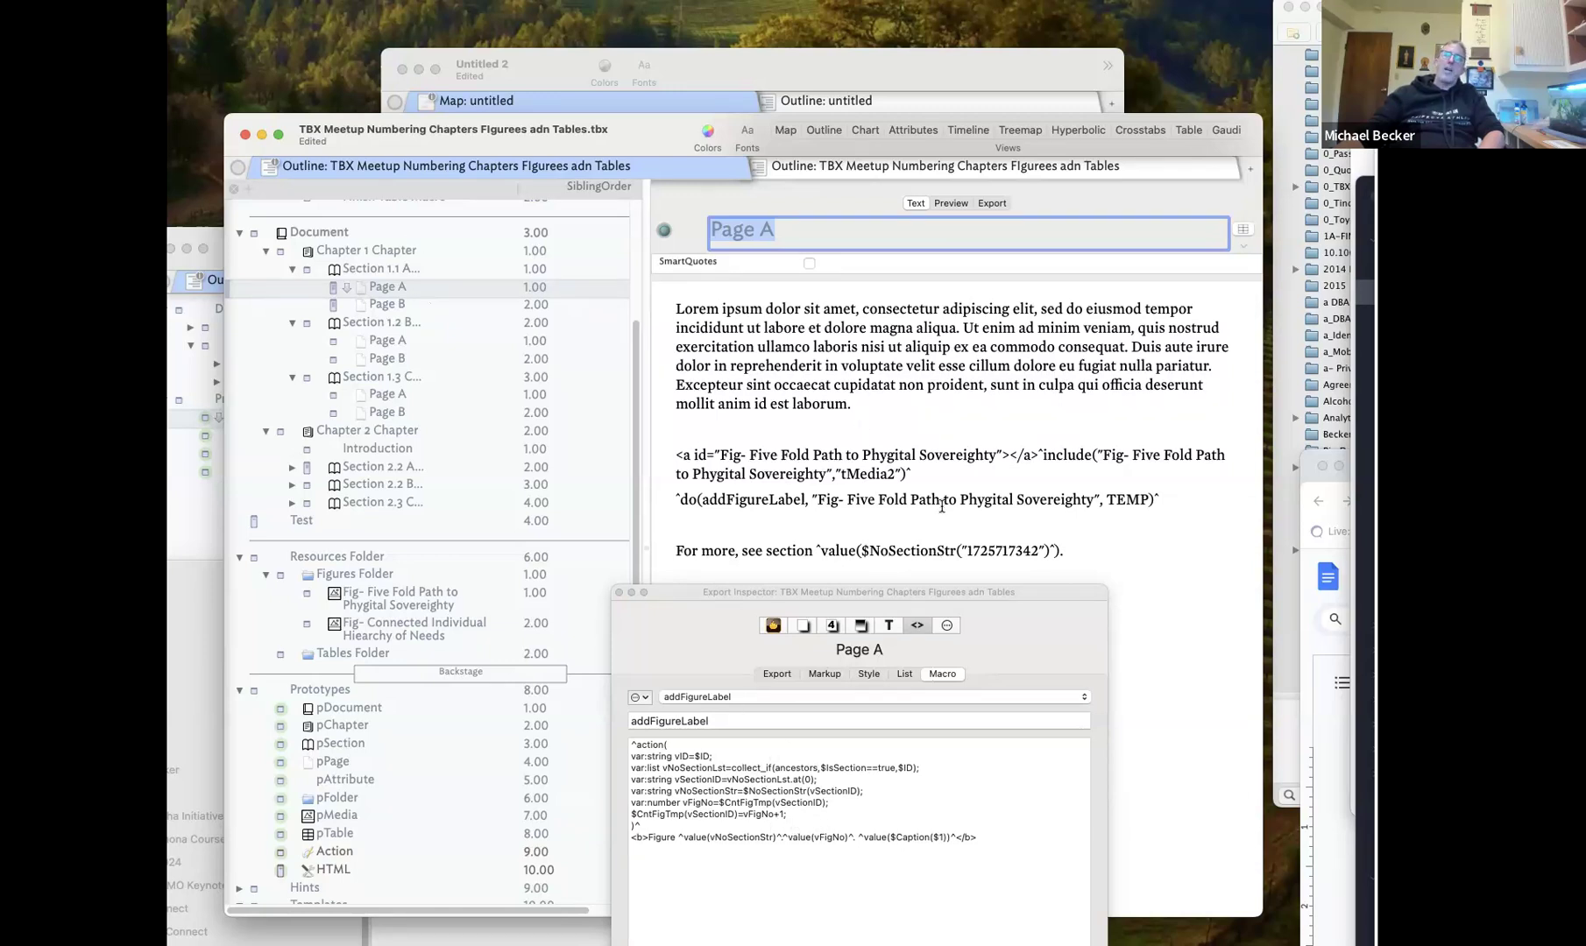
{"action": "left_click", "coordinate": [828, 458]}
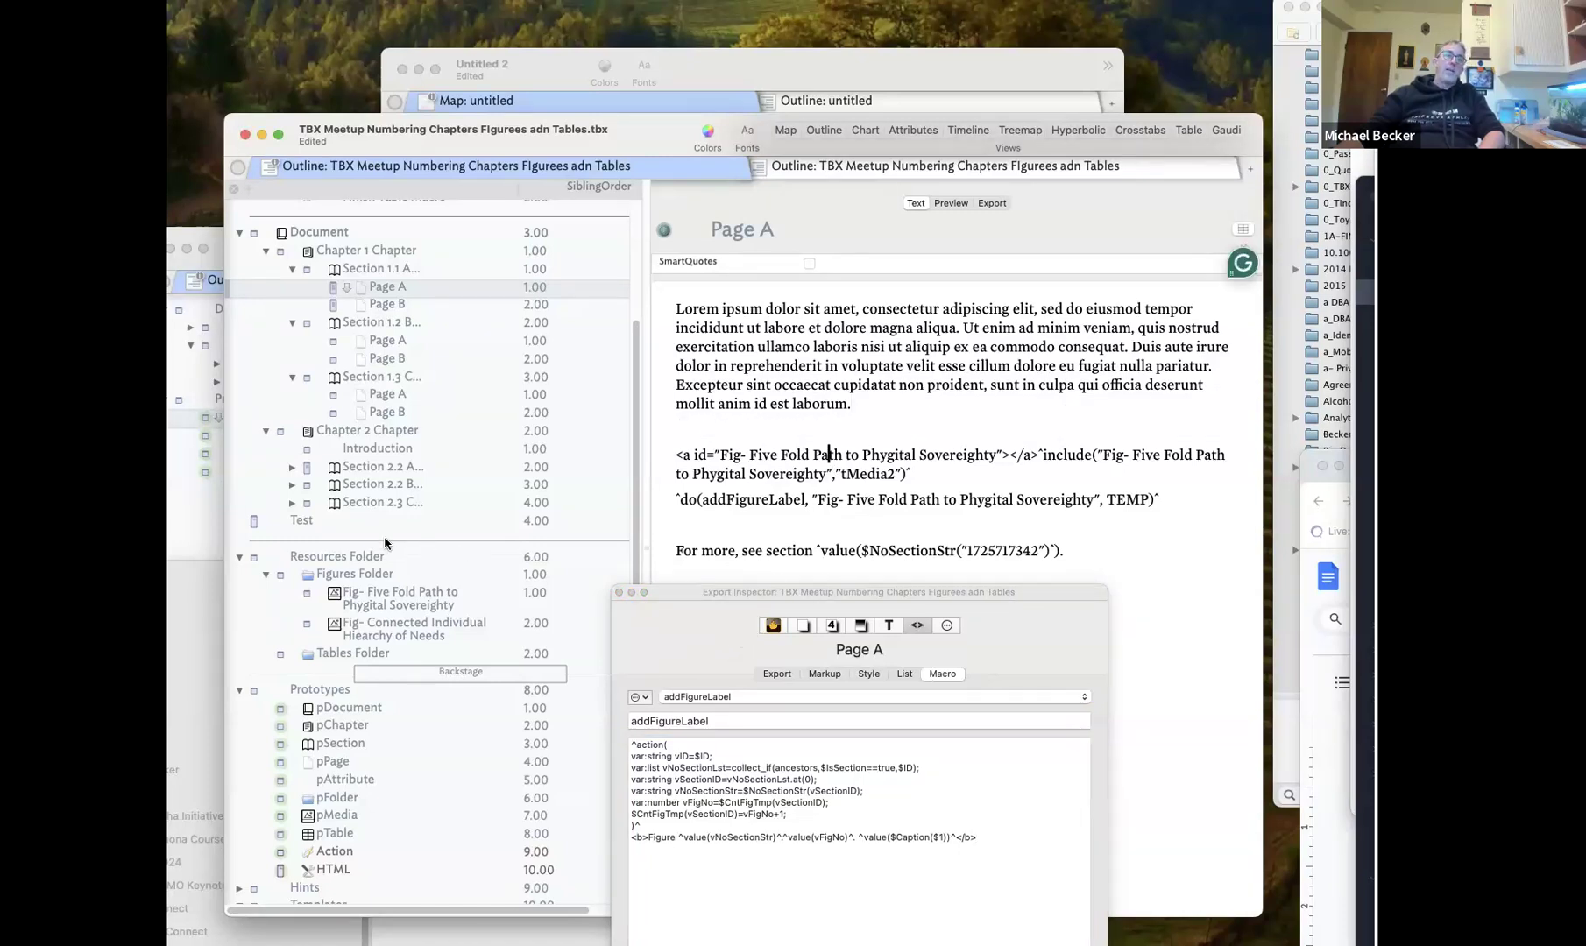
View the pSection prototype's edict, including the lines that set the figure and table counters
{"action": "left_click", "coordinate": [342, 744]}
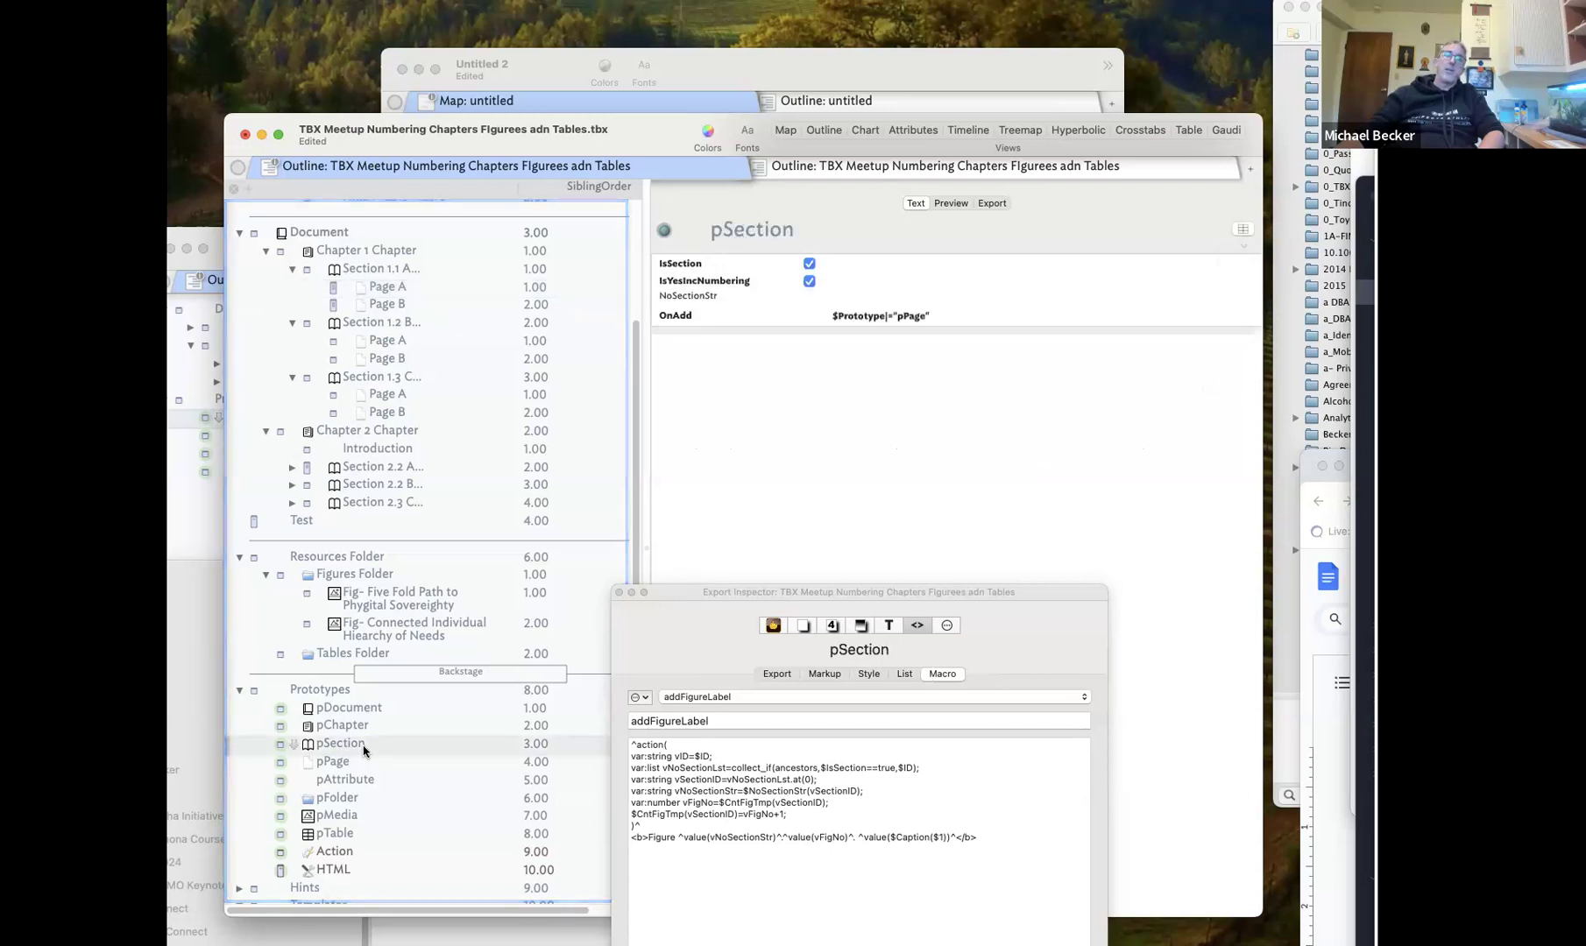
{"action": "left_click", "coordinate": [956, 631]}
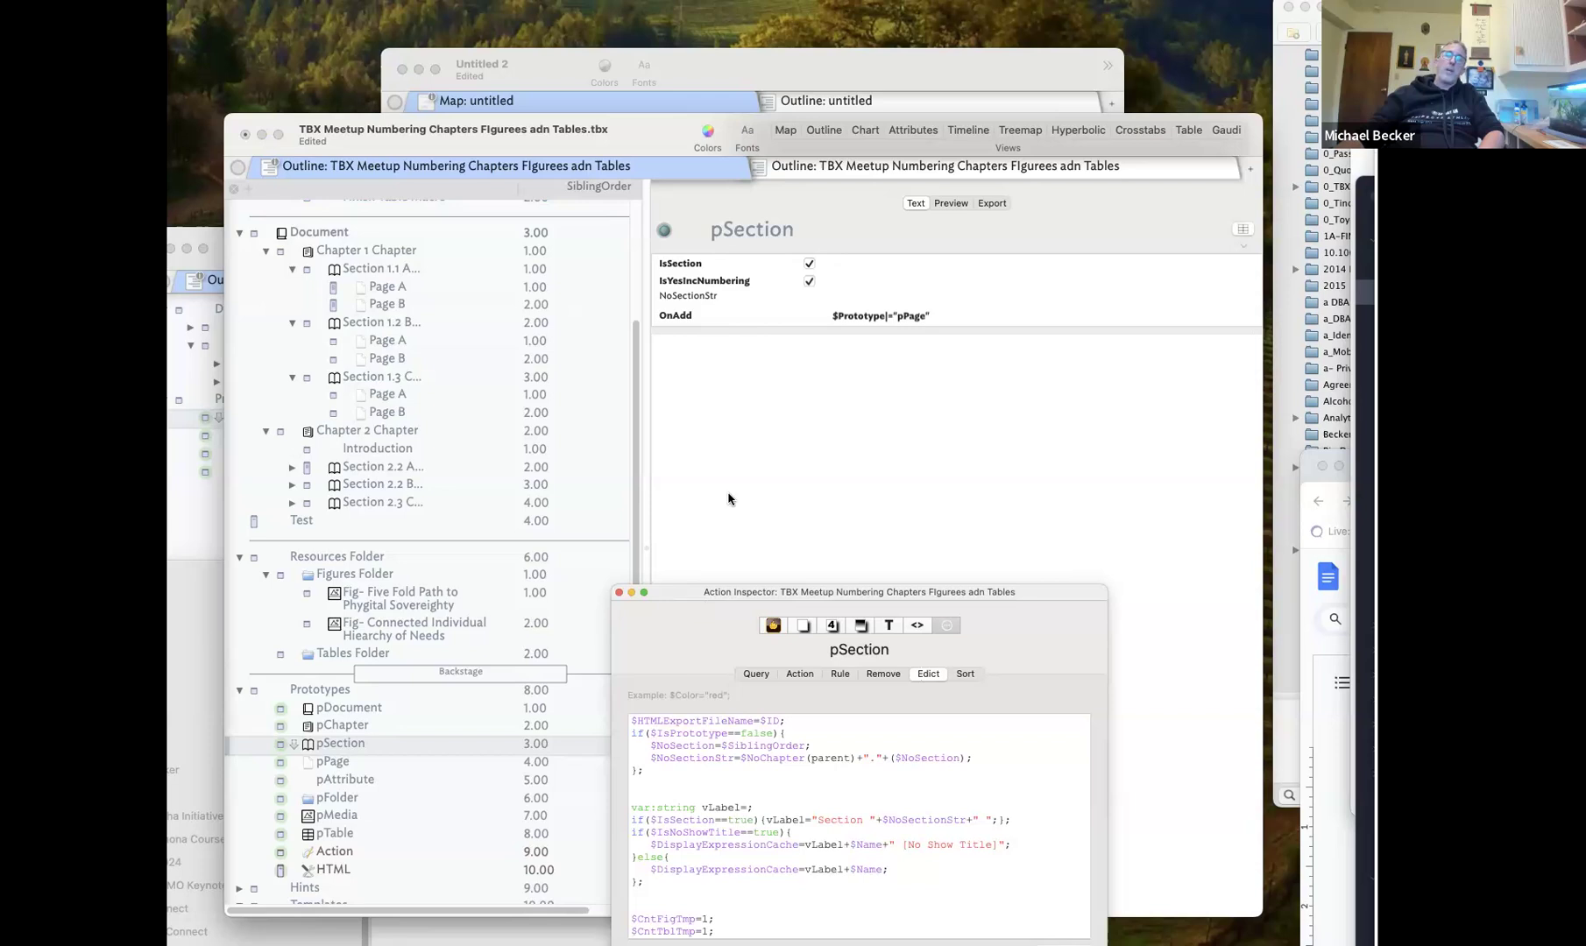
{"action": "left_click_drag", "start_coordinate": [698, 592], "coordinate": [731, 458]}
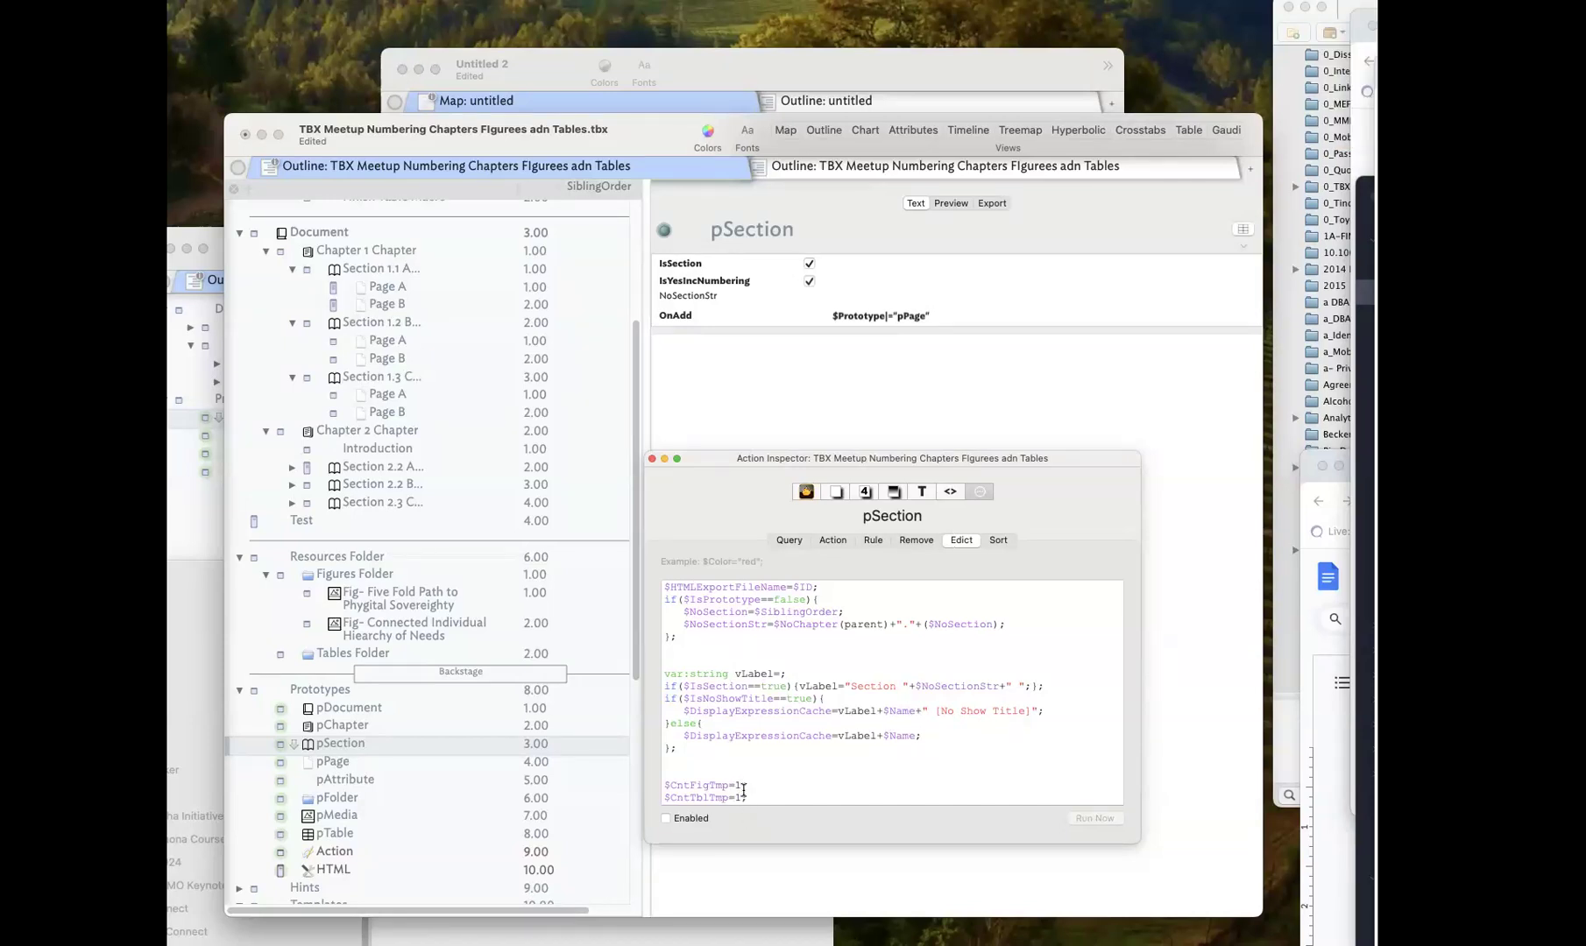
Review the addFigureLabel macro again alongside Page A and its parent section 1.1, moving the inspector clear of the attributes
{"action": "left_click", "coordinate": [428, 288]}
{"action": "left_click", "coordinate": [952, 492]}
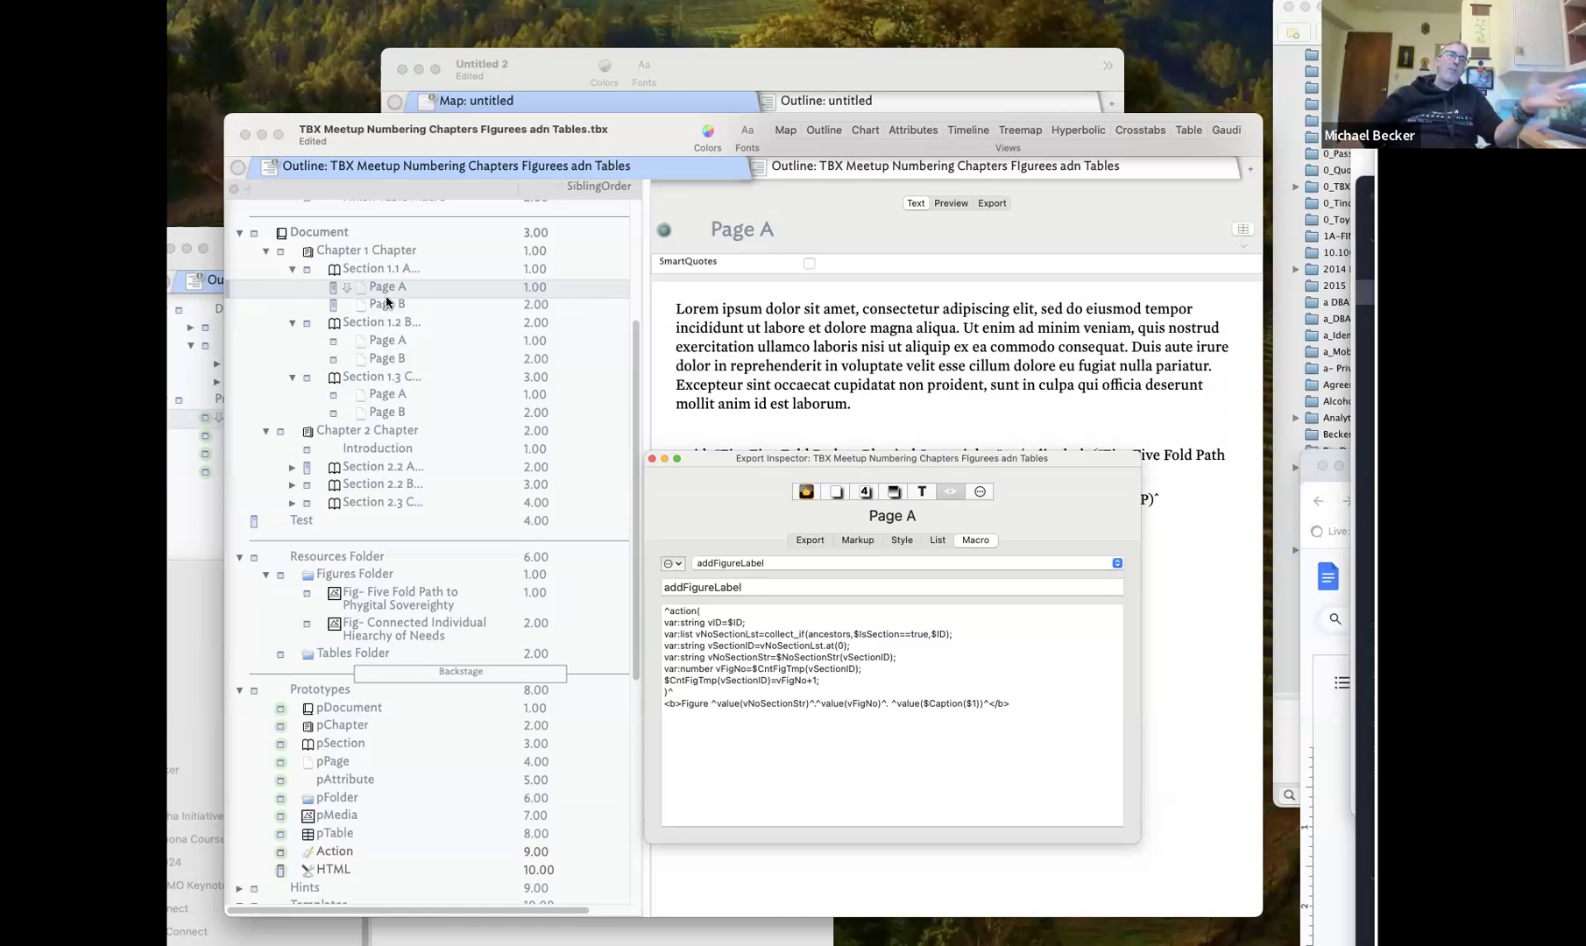
{"action": "left_click", "coordinate": [417, 290]}
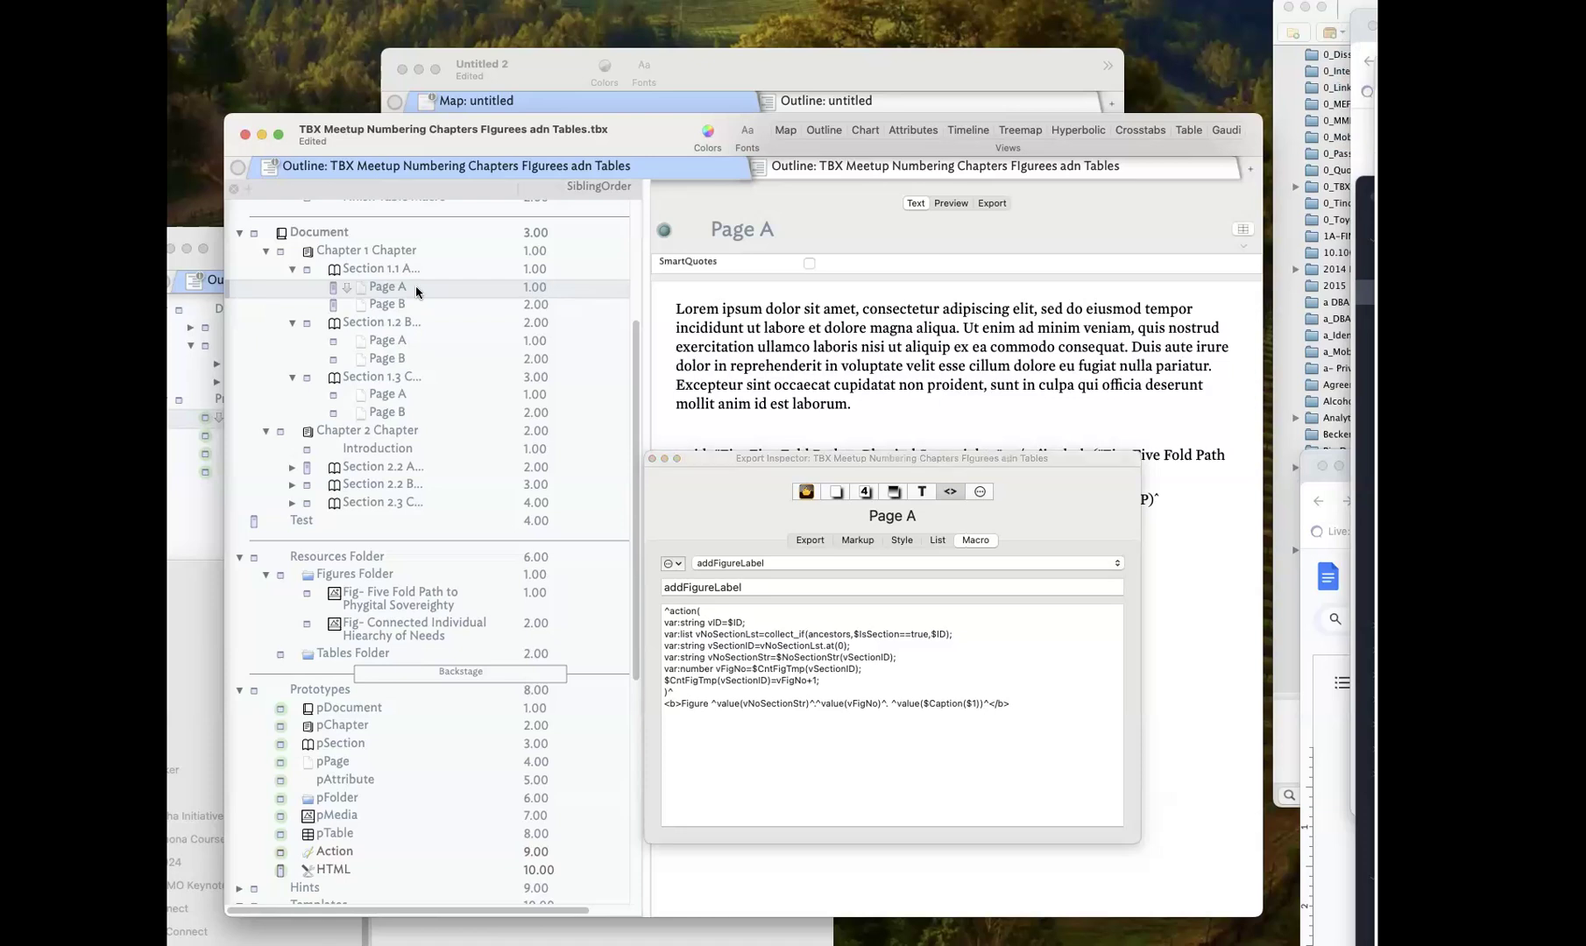
{"action": "left_click", "coordinate": [404, 273]}
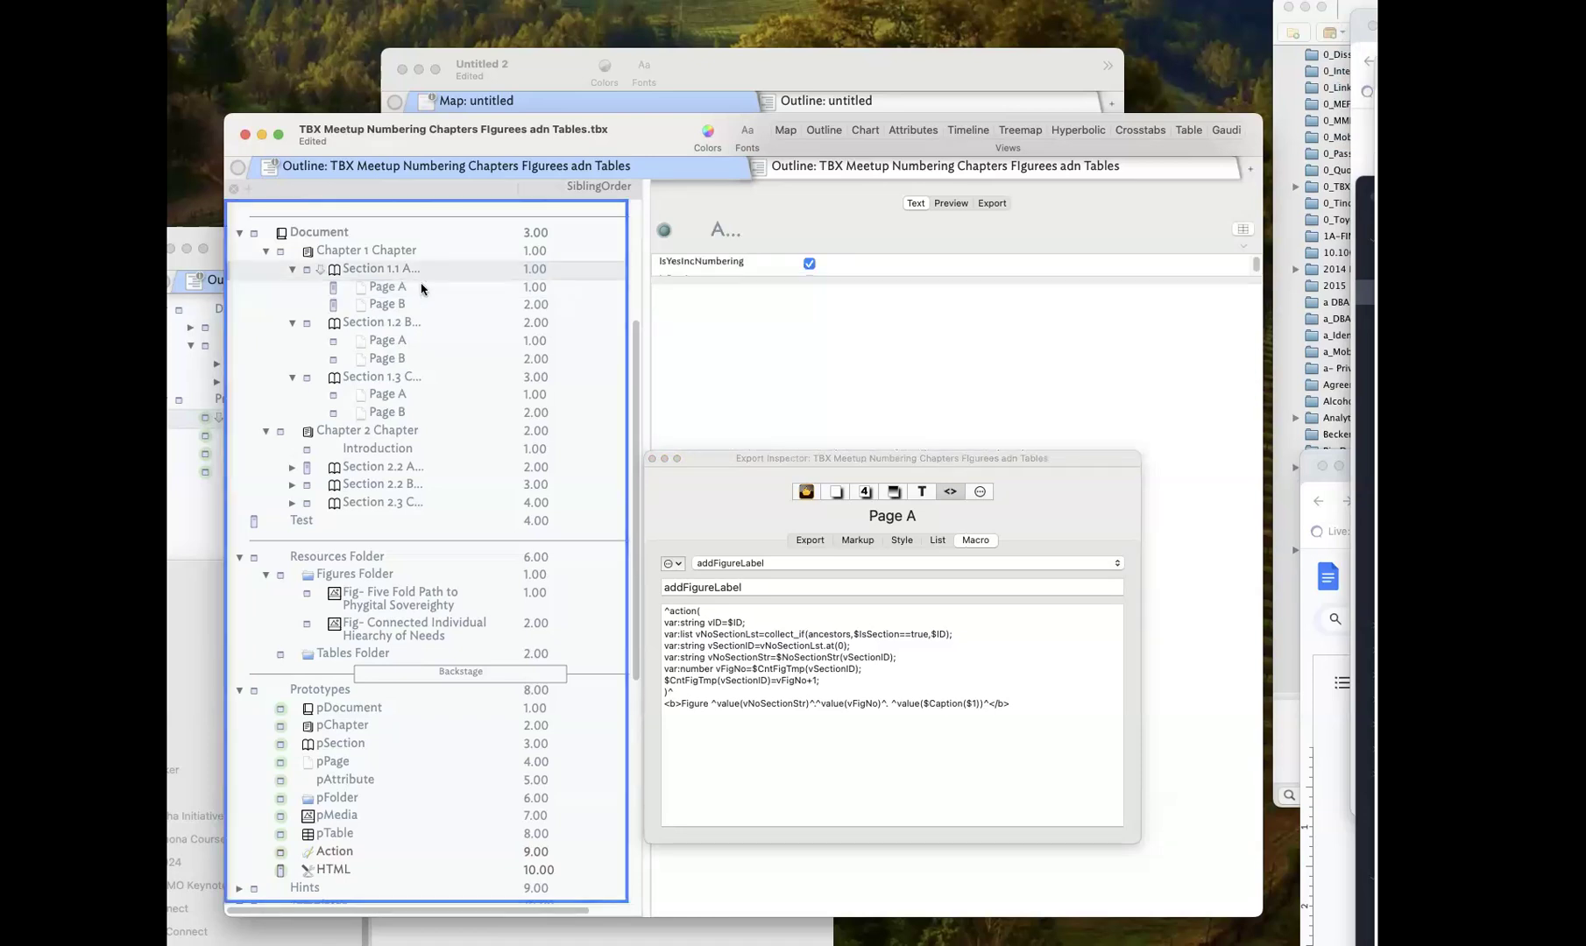
{"action": "left_click_drag", "start_coordinate": [775, 459], "coordinate": [893, 657]}
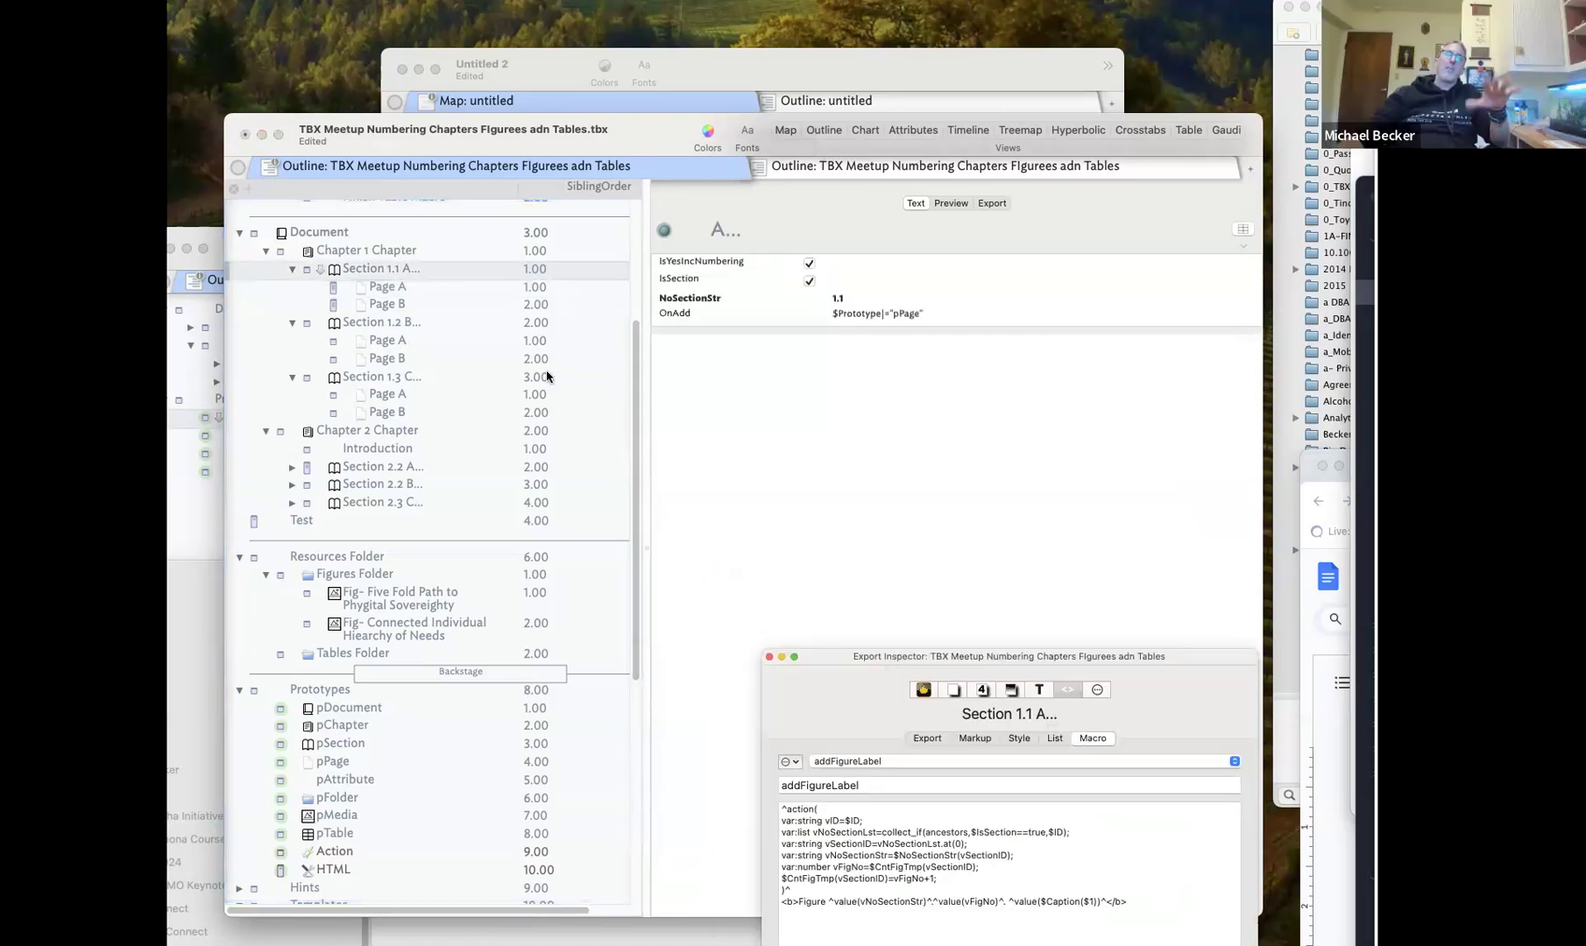
Render Page A's preview repeatedly, switching back to its text in between, to check how the figure number changes
{"action": "left_click", "coordinate": [386, 287]}
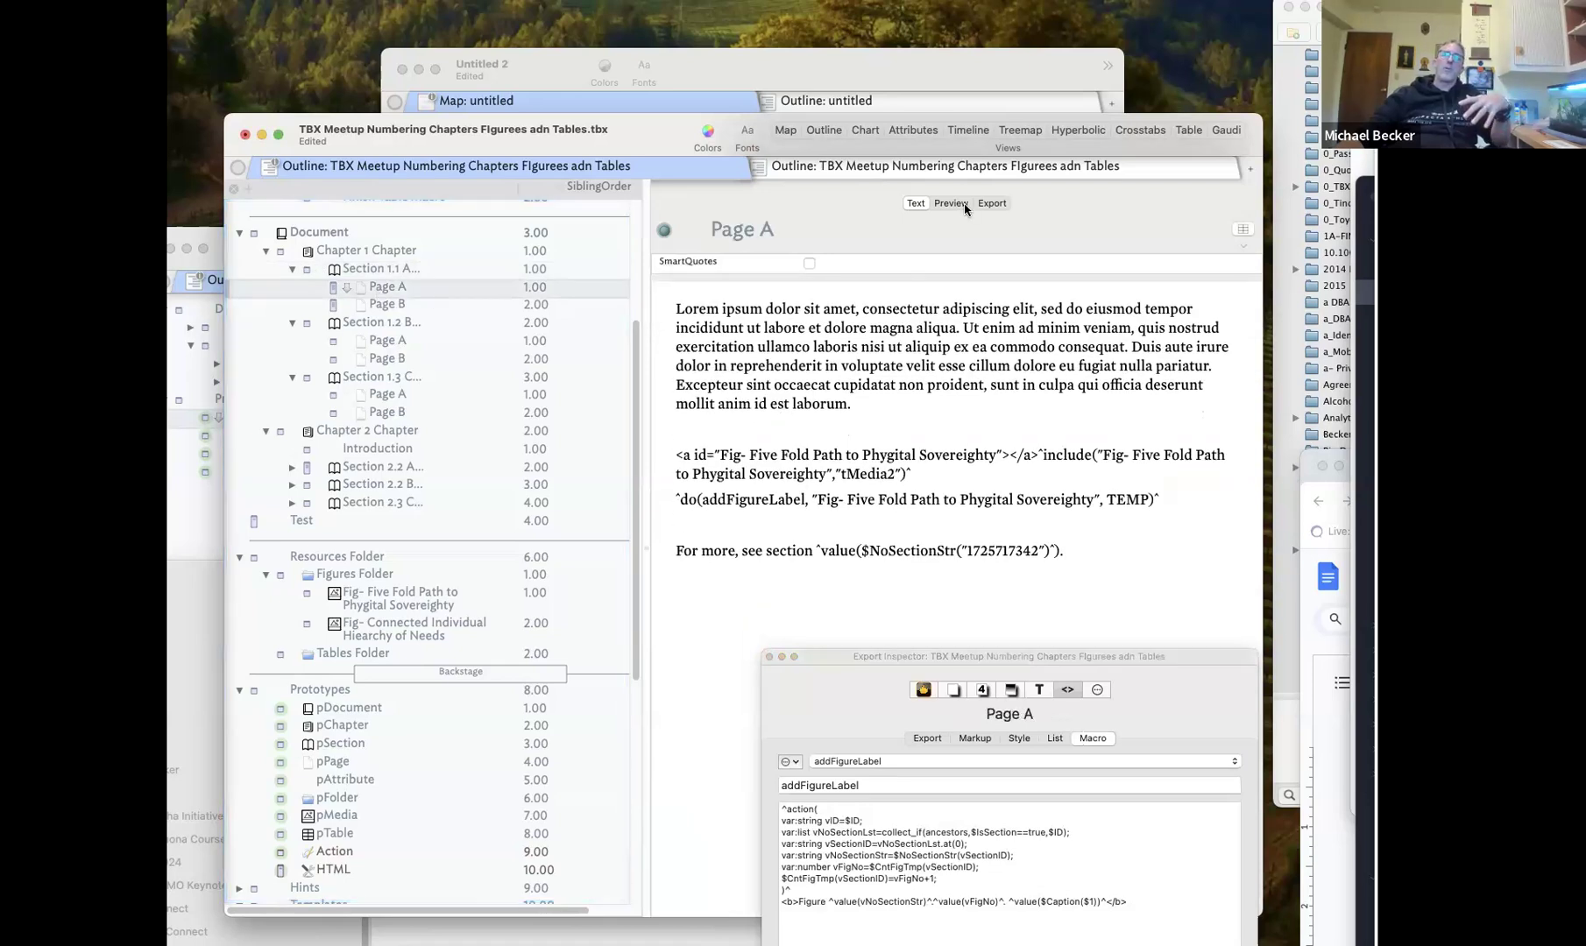
{"action": "left_click", "coordinate": [962, 206]}
{"action": "left_click_drag", "start_coordinate": [865, 657], "coordinate": [1114, 363]}
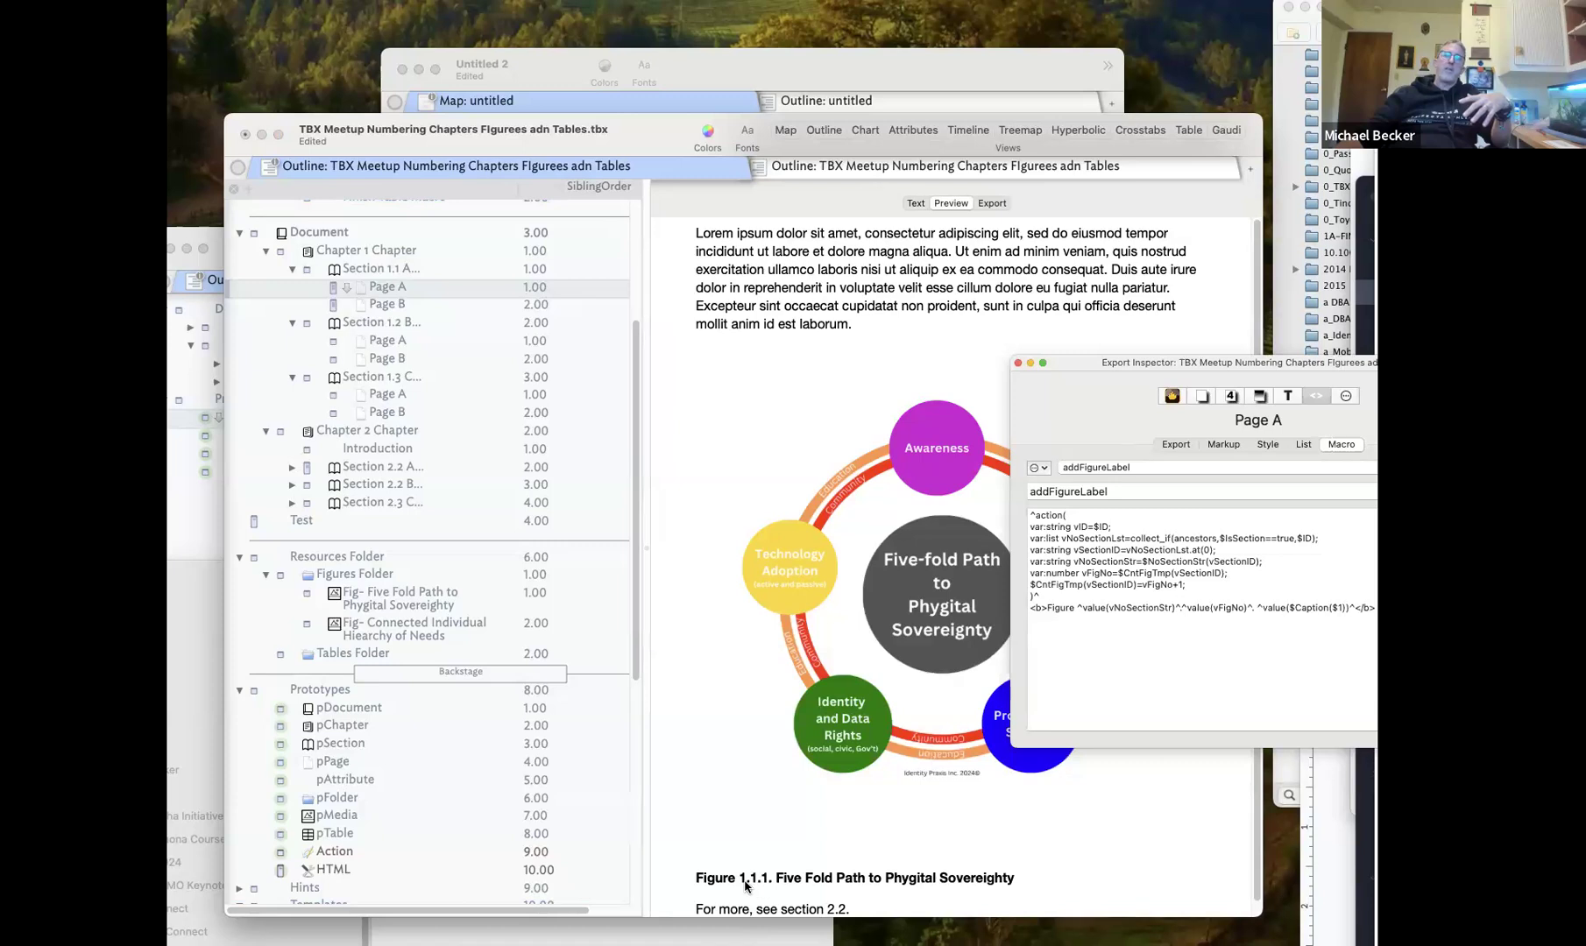
{"action": "left_click", "coordinate": [916, 203]}
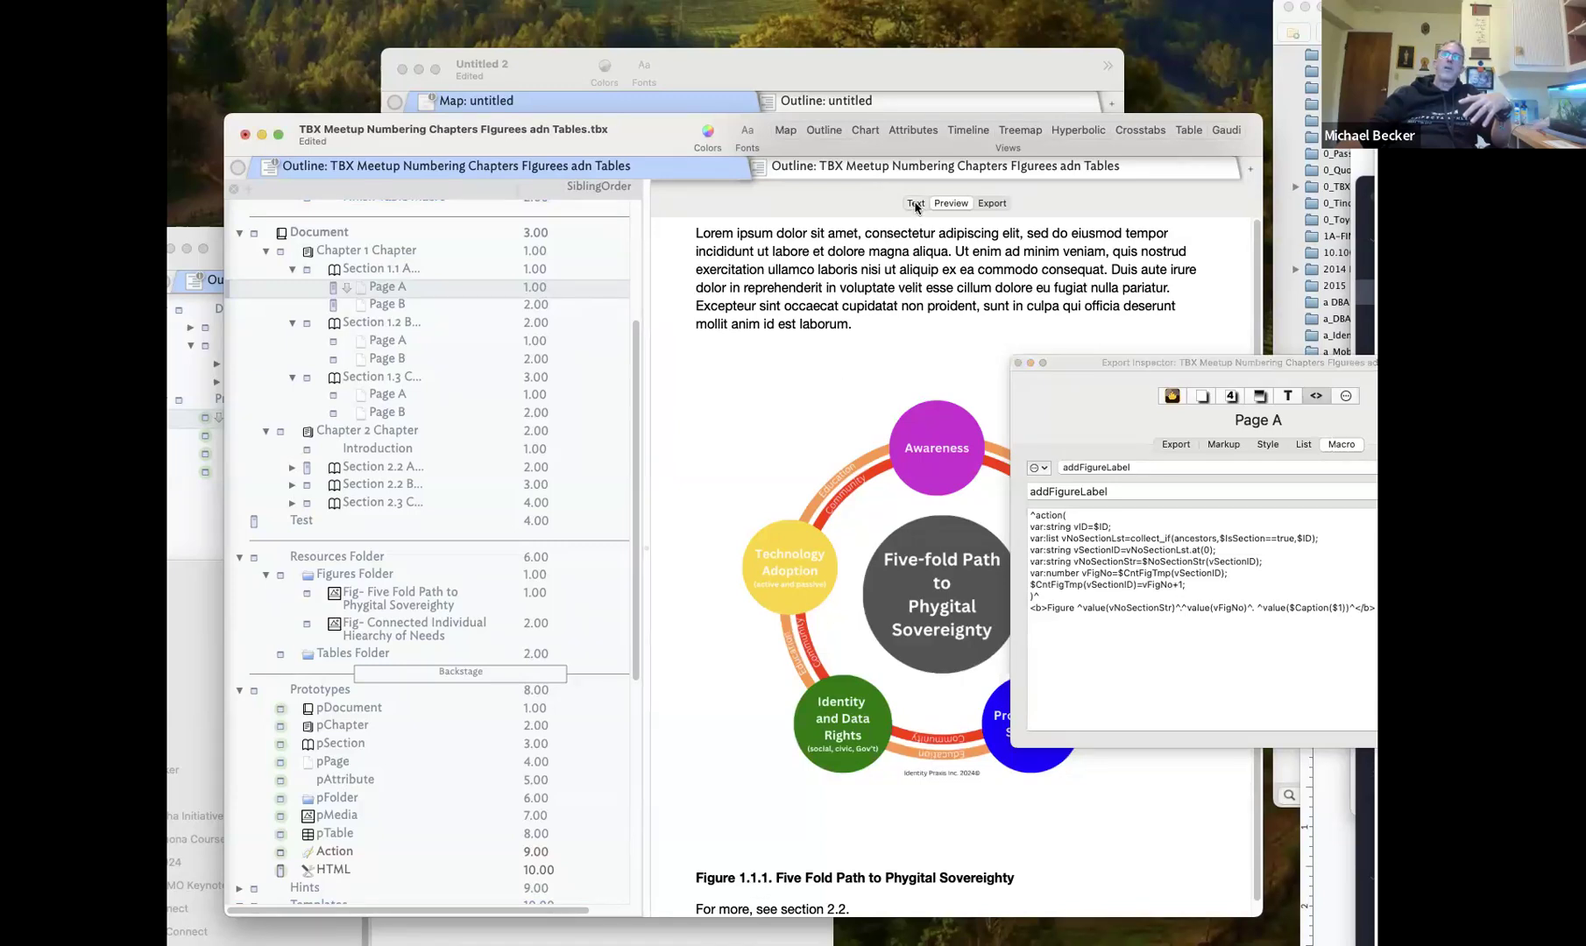
{"action": "left_click", "coordinate": [951, 203]}
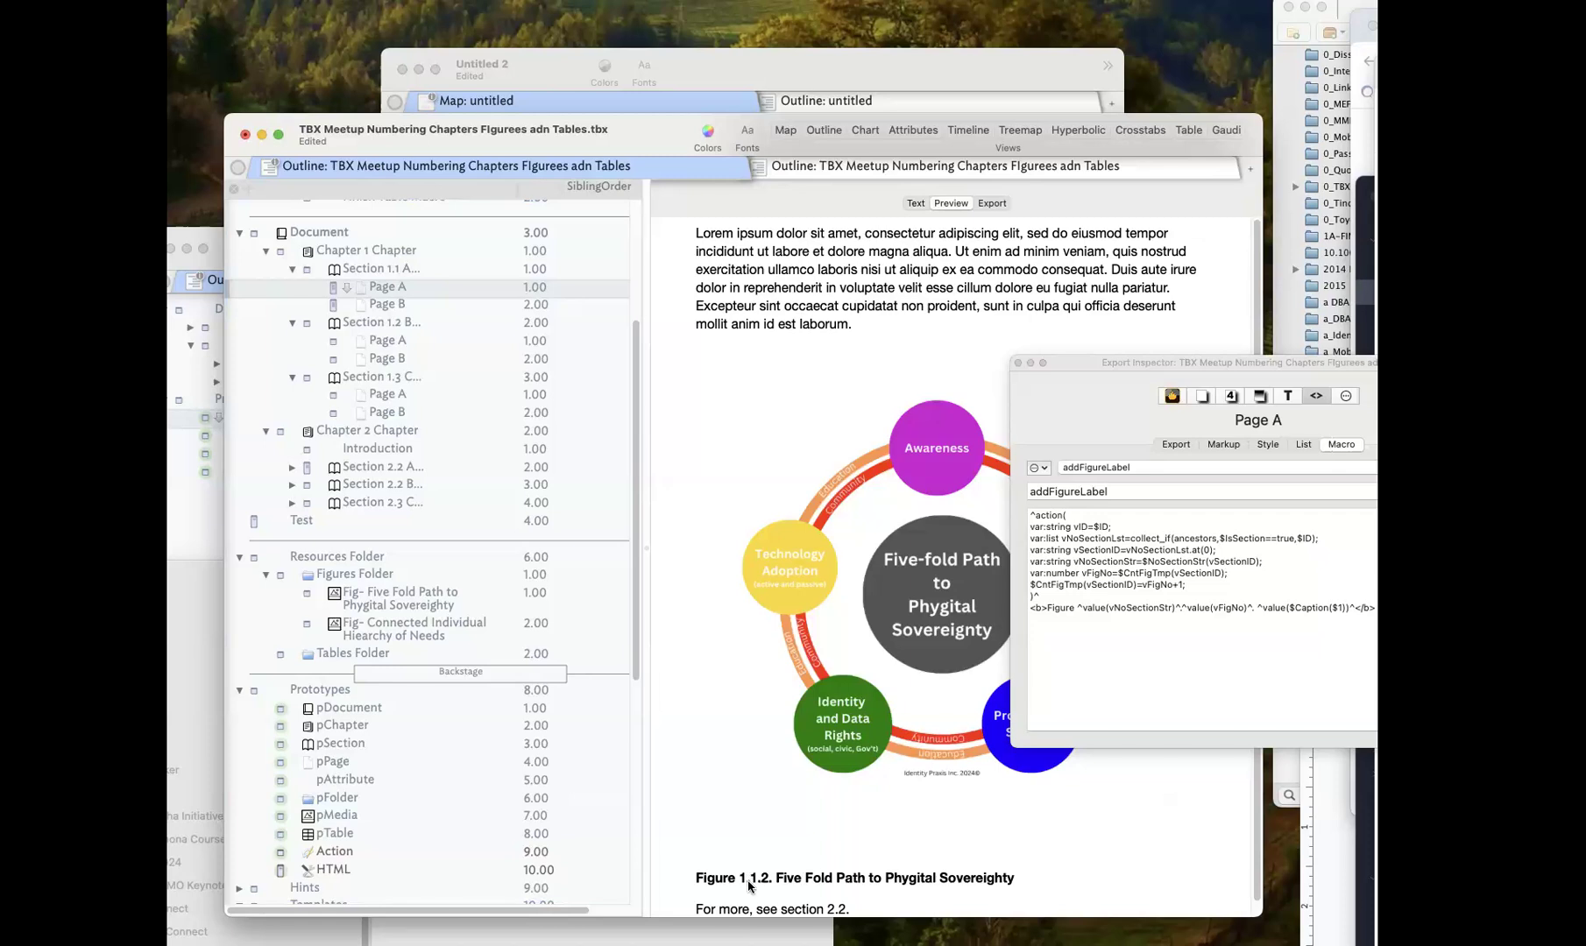
{"action": "left_click", "coordinate": [912, 203]}
{"action": "left_click", "coordinate": [947, 204]}
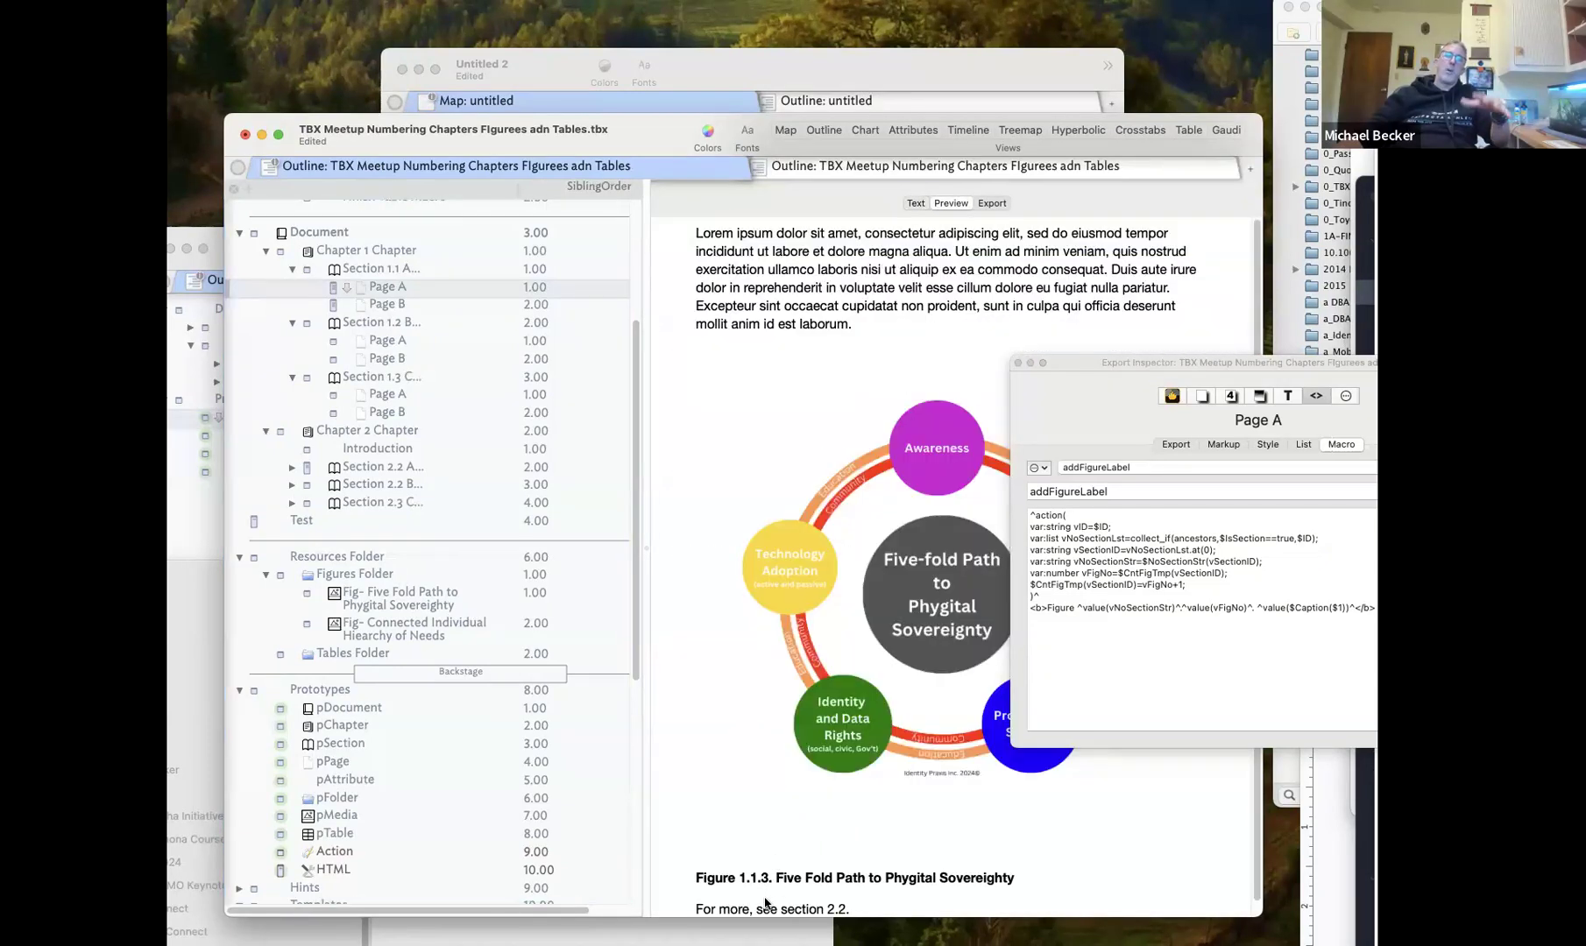